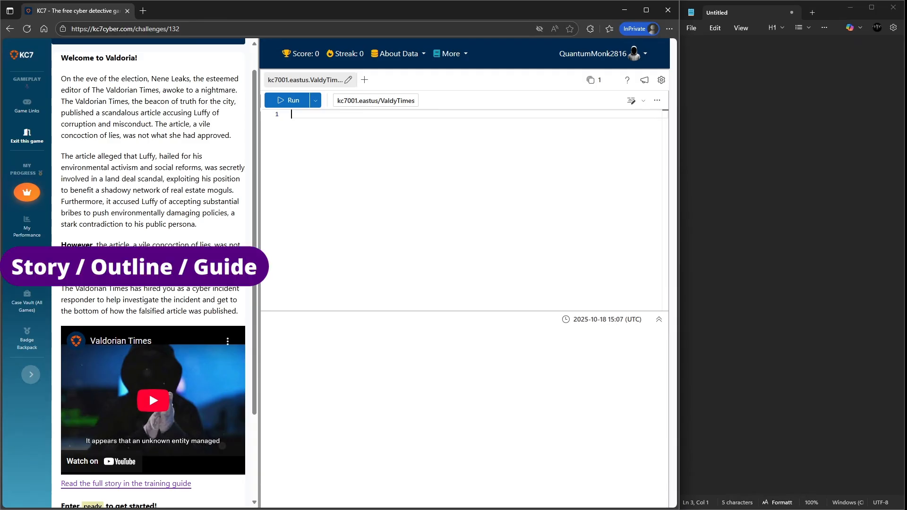
# - Read the Valdoria story and submit ready as the answer to start the challenge
pyautogui.scroll(1, 154, 274)
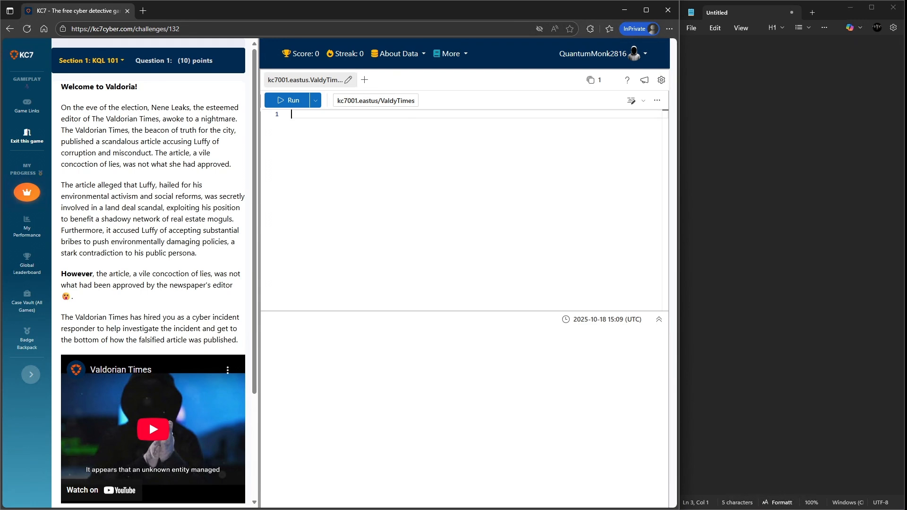
pyautogui.scroll(-1, 149, 421)
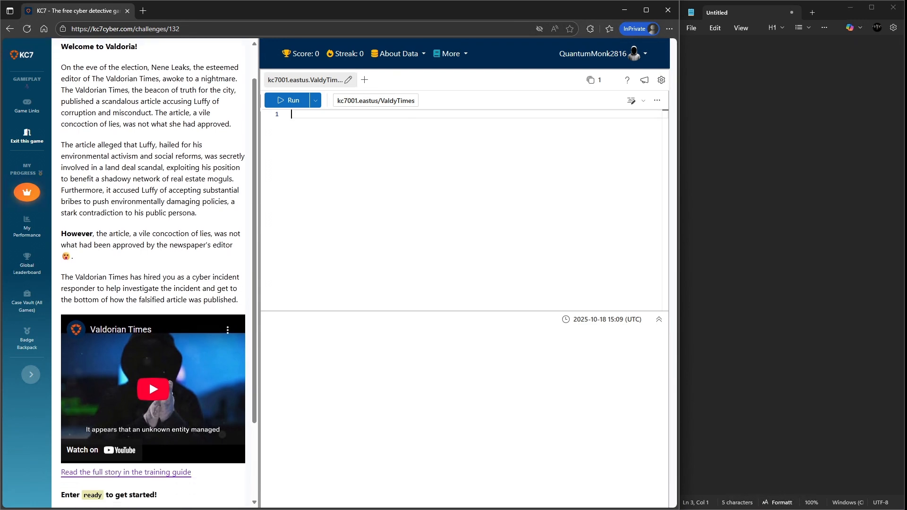
pyautogui.scroll(-2, 149, 380)
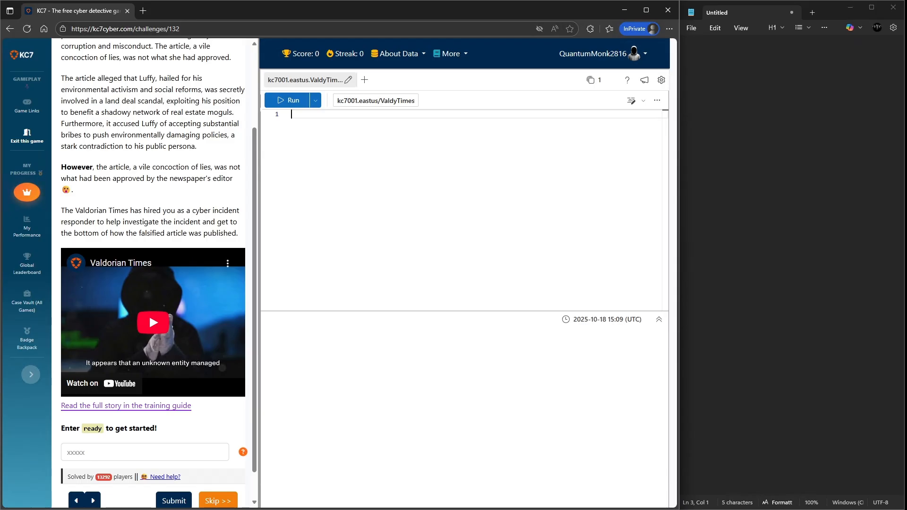
pyautogui.scroll(-1, 149, 281)
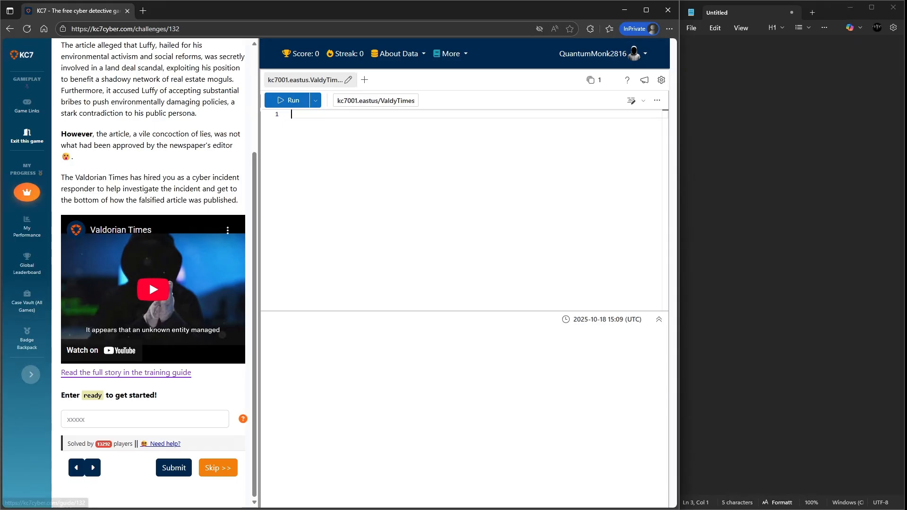
pyautogui.click(145, 419)
pyautogui.write('ready')
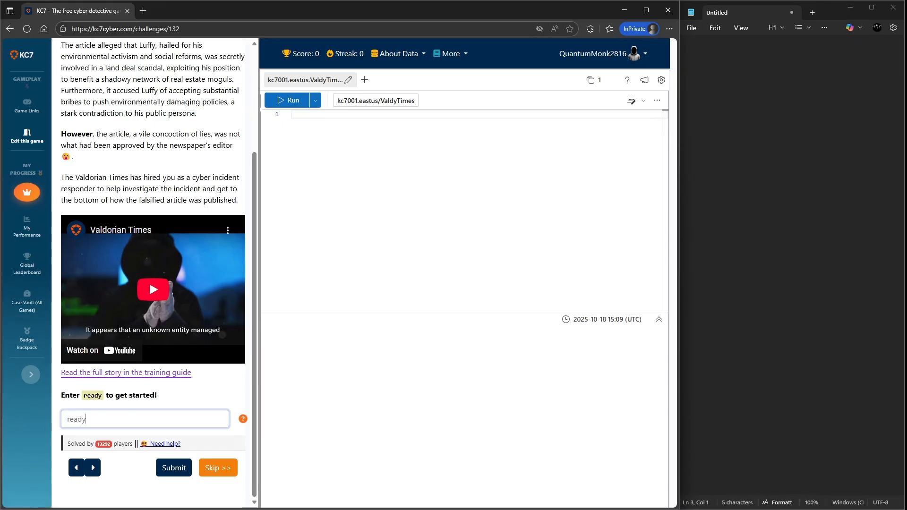
pyautogui.press('Return')
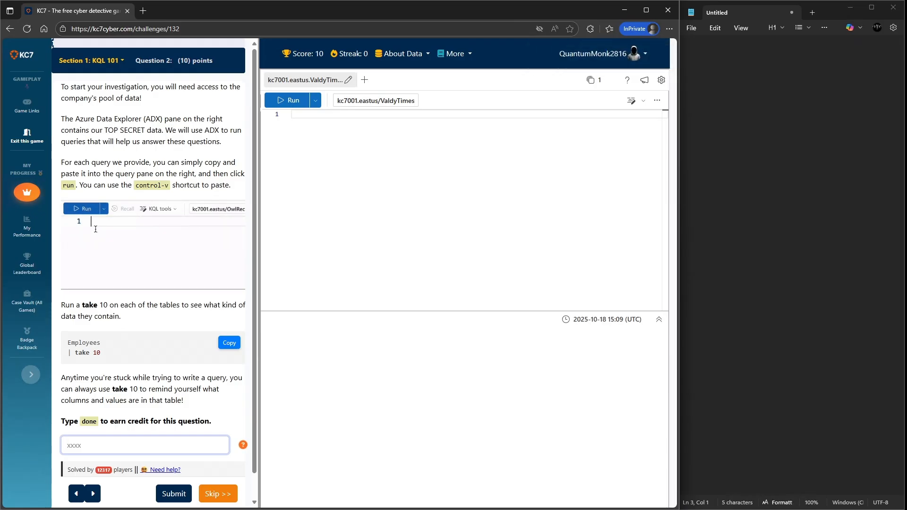
# - Review the second question's instructions and submit done as its answer
pyautogui.moveTo(108, 130); pyautogui.dragTo(176, 130)
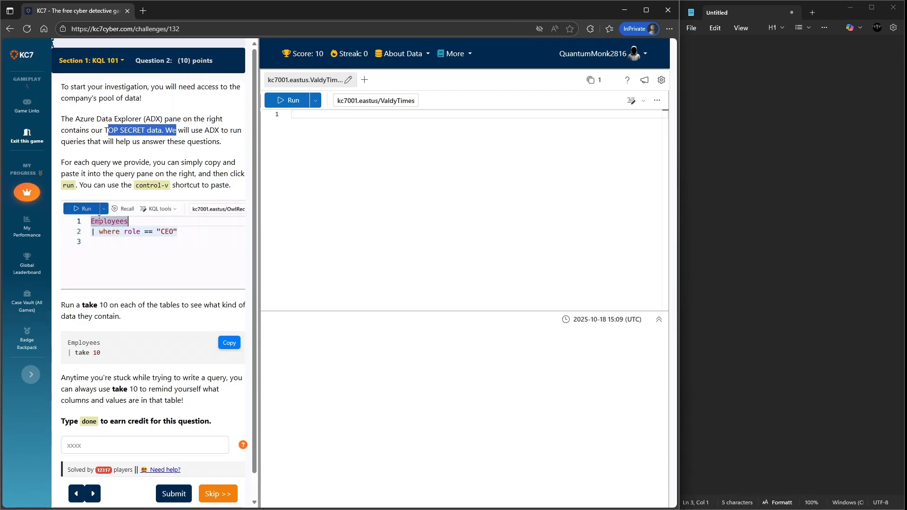
pyautogui.scroll(-1, 153, 274)
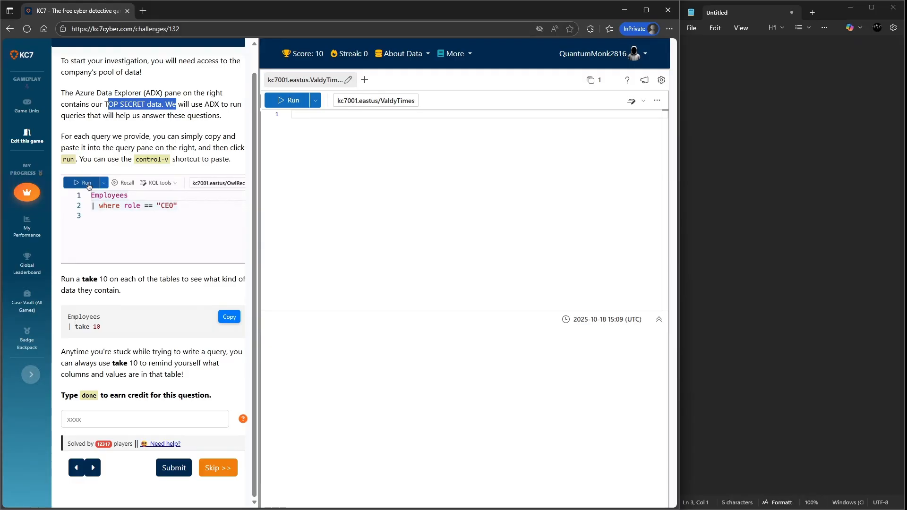
pyautogui.moveTo(102, 317); pyautogui.dragTo(67, 317)
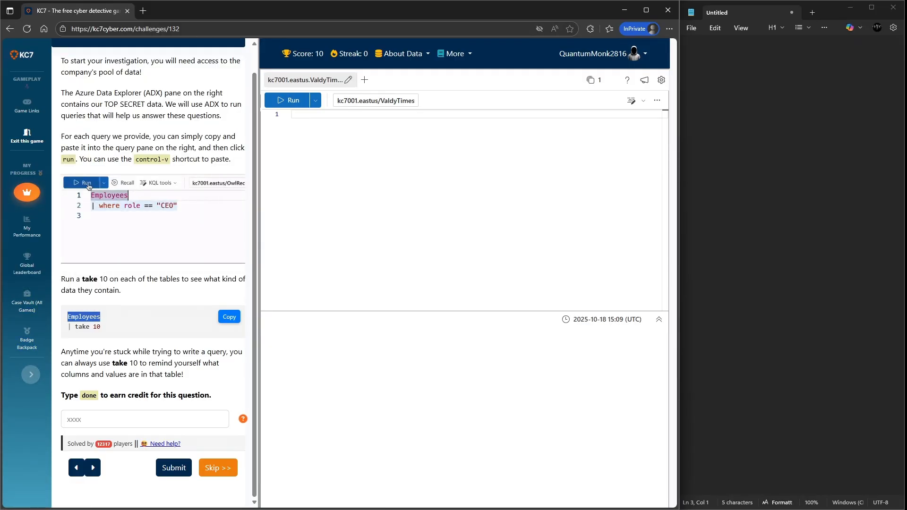
pyautogui.click(118, 327)
pyautogui.click(144, 419)
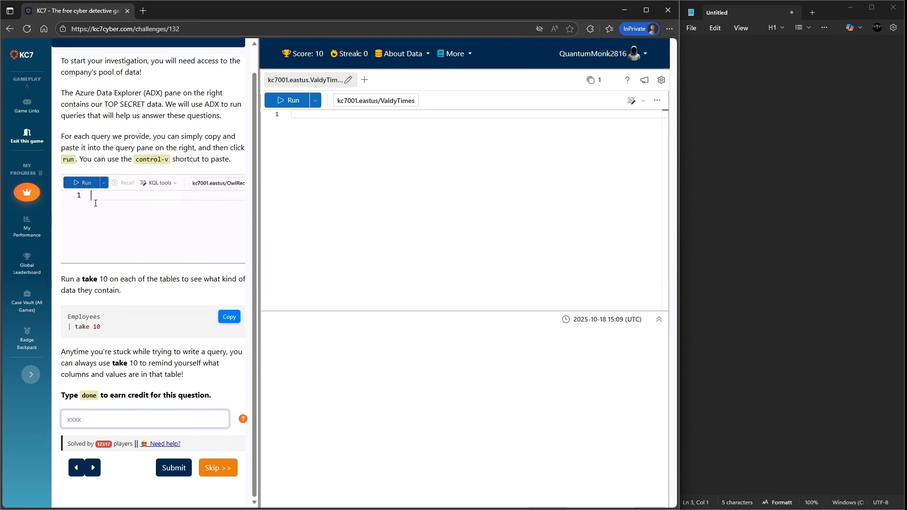
pyautogui.write('done')
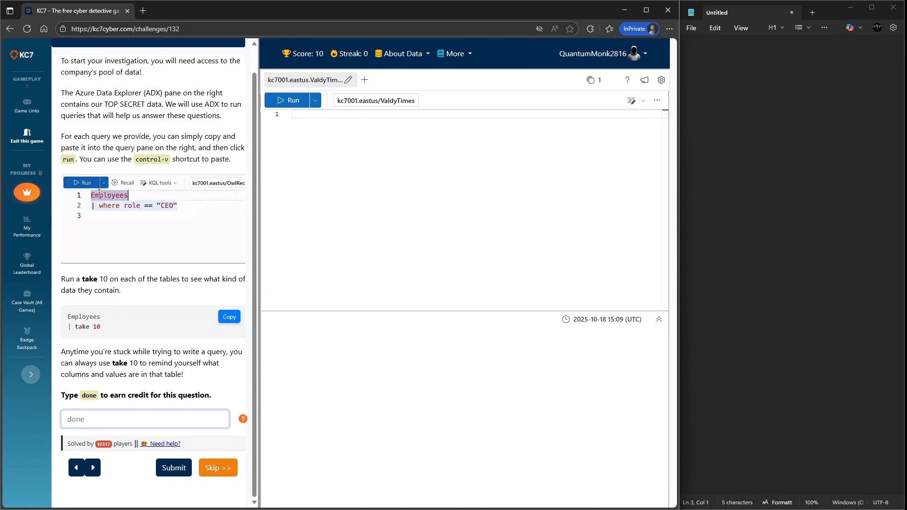
pyautogui.press('Return')
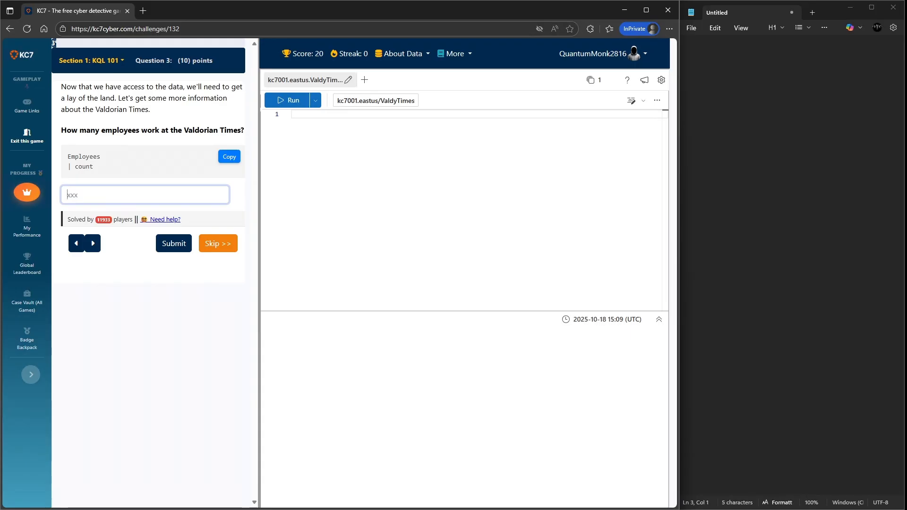
# - Write the query Employees | count in the query editor and run it
pyautogui.click(292, 114)
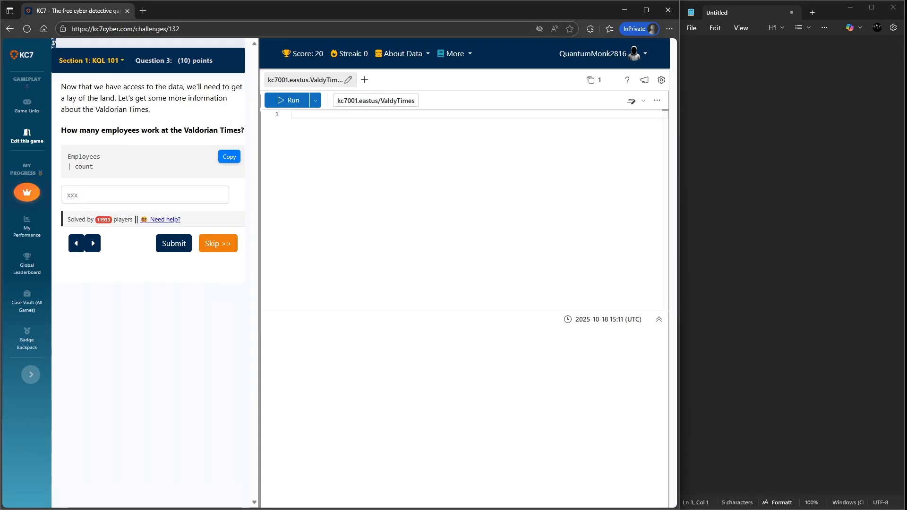
pyautogui.write('Employees')
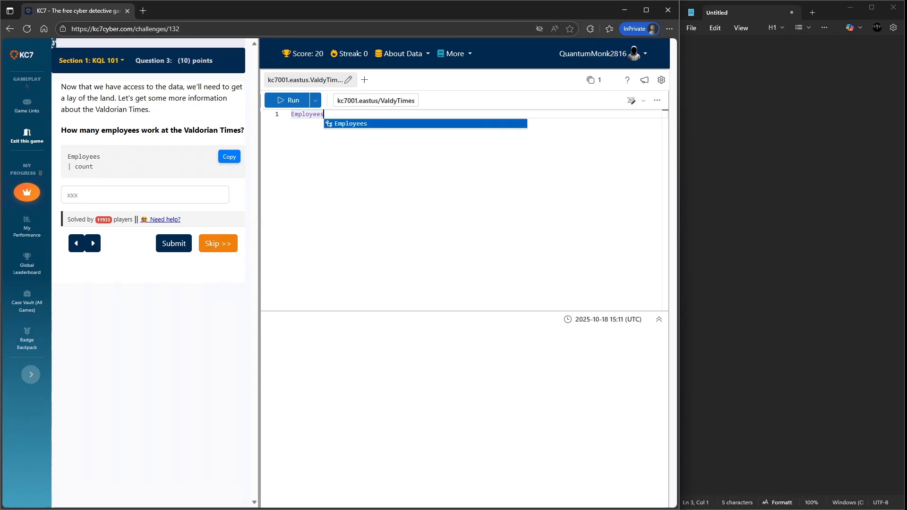
pyautogui.press('Return')
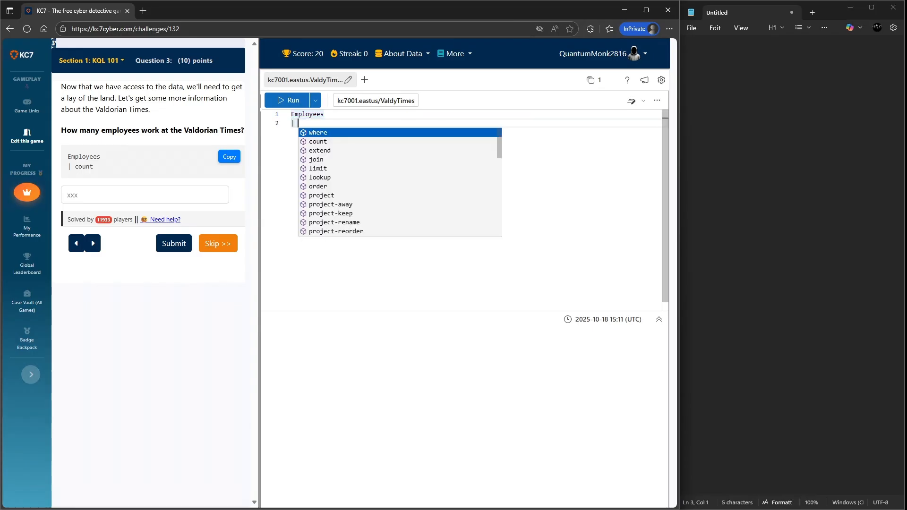
pyautogui.write('| coui')
pyautogui.press('BackSpace')
pyautogui.write('nt')
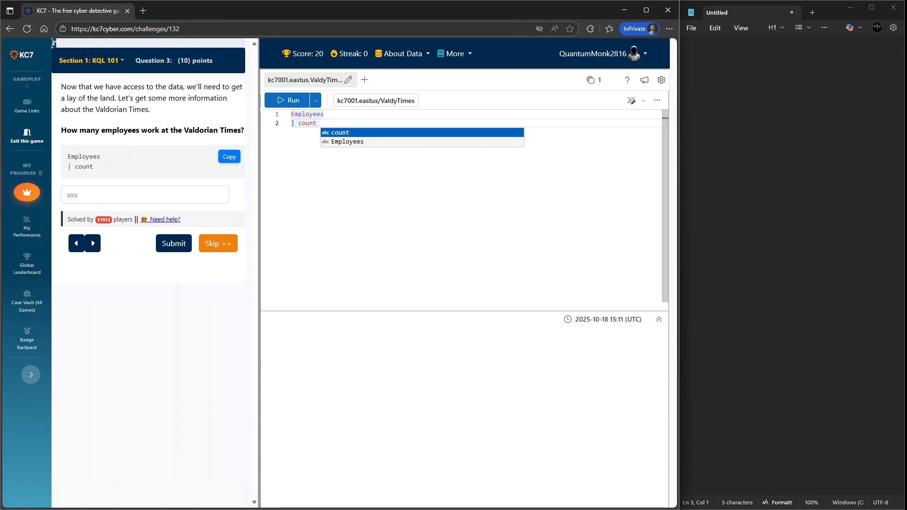
pyautogui.click(288, 100)
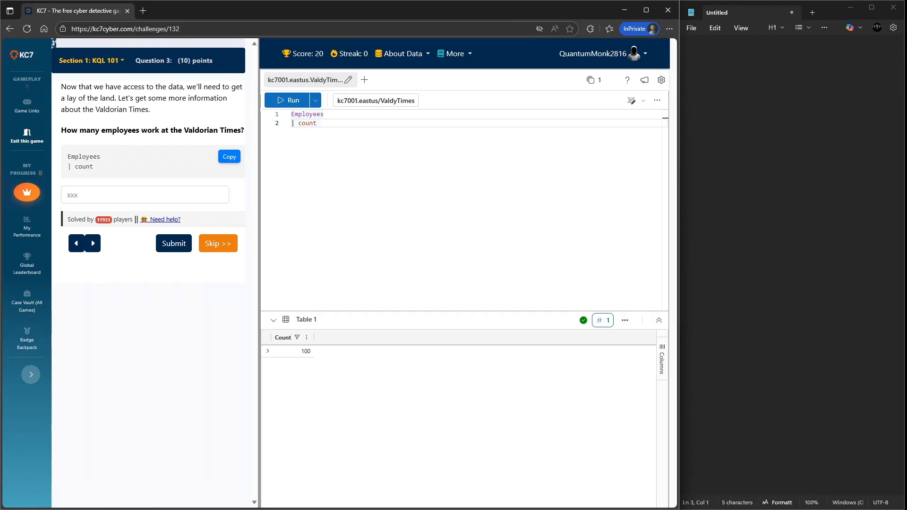
# - Submit 100 as the answer for the number of employees
pyautogui.click(145, 194)
pyautogui.write('100')
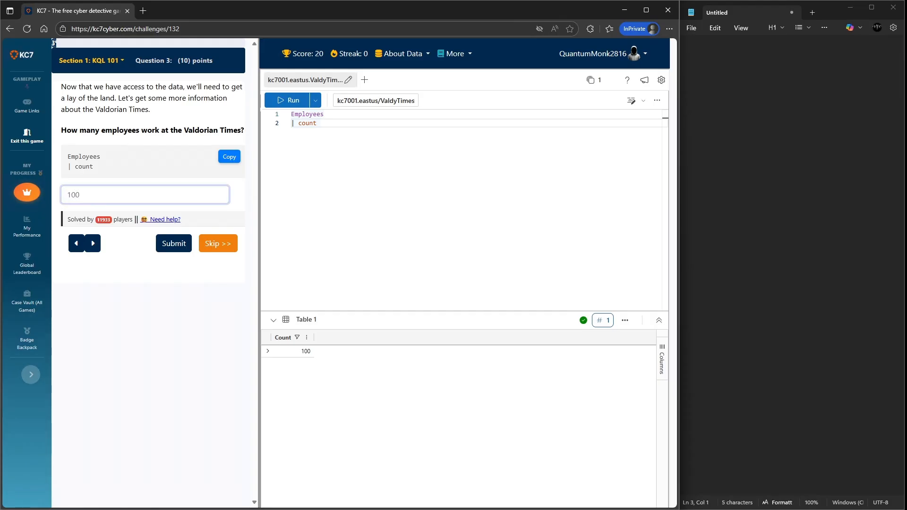
pyautogui.press('Return')
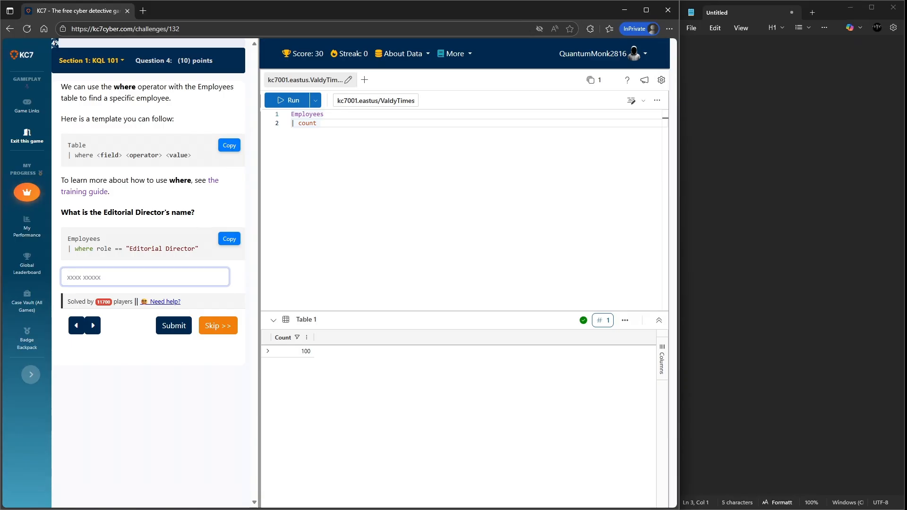
# - Replace count with a filter where role == "Editiorial Director" and run the query
pyautogui.moveTo(129, 248); pyautogui.dragTo(192, 248)
pyautogui.click(321, 123)
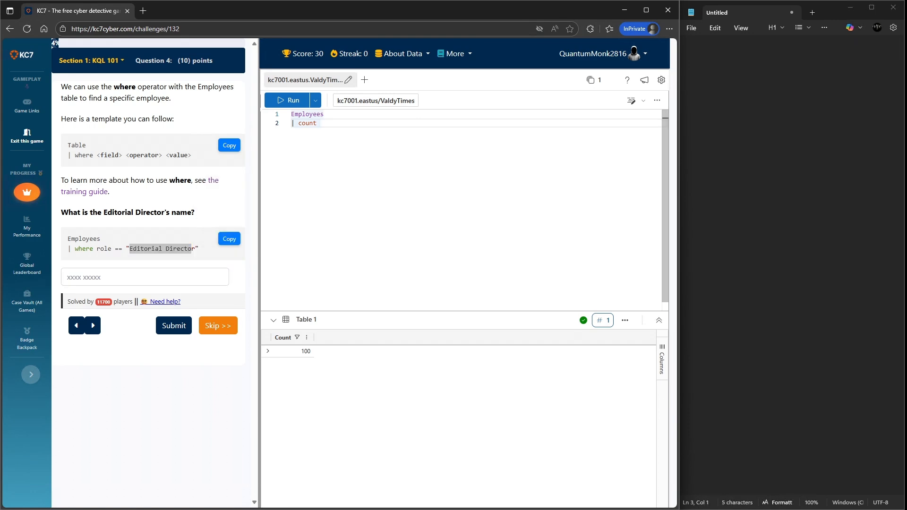
pyautogui.press('BackSpace')
pyautogui.press('BackSpace')
pyautogui.press('BackSpace')
pyautogui.press('BackSpace')
pyautogui.press('BackSpace')
pyautogui.press('BackSpace')
pyautogui.press('BackSpace')
pyautogui.write('where ')
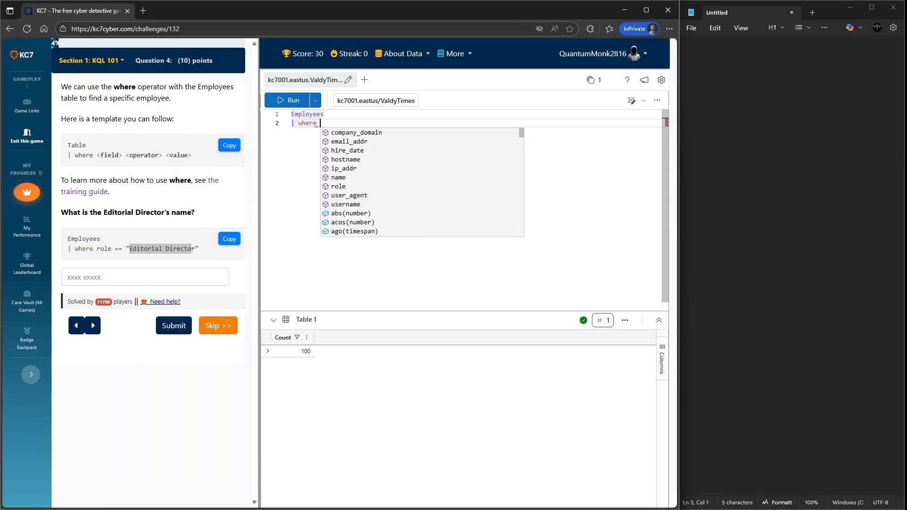
pyautogui.write('role ==')
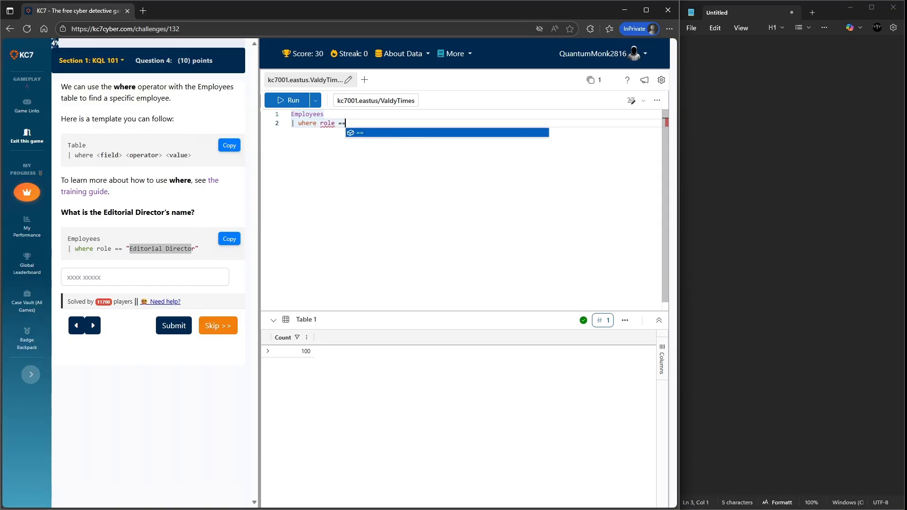
pyautogui.write(' "')
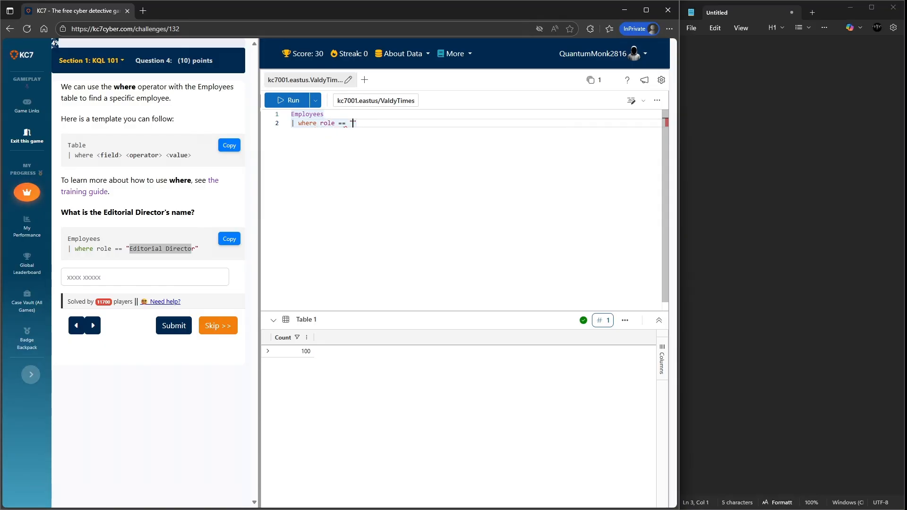
pyautogui.write('Editiorial Director')
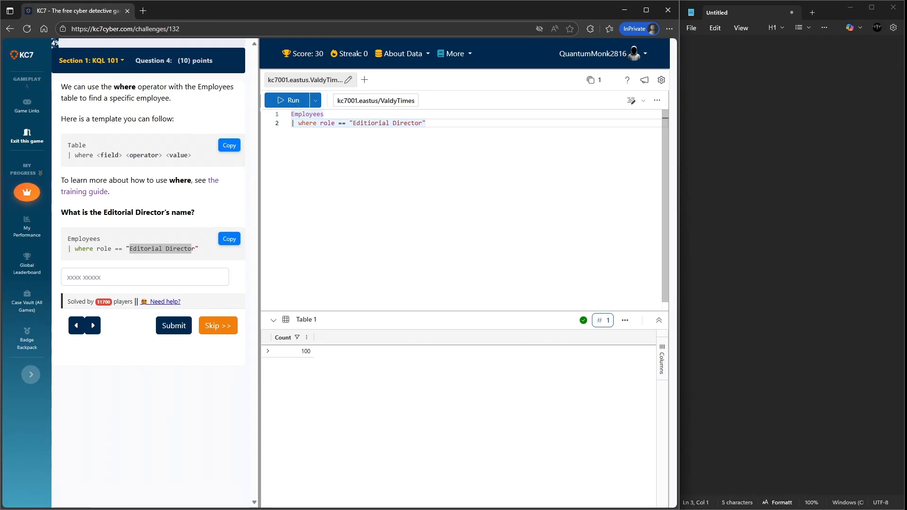
pyautogui.hotkey('shift', 'Return')
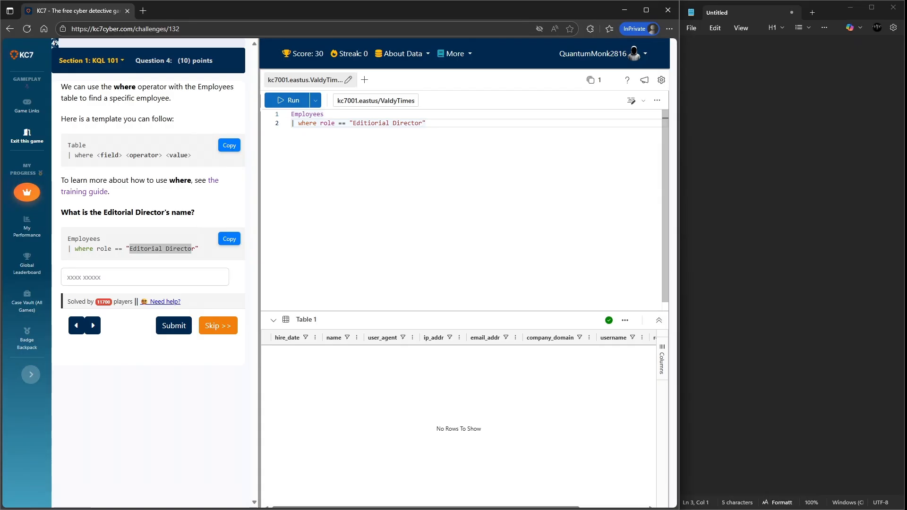
# - Correct the role value to "Editorial Director" and rerun the query
pyautogui.click(368, 123)
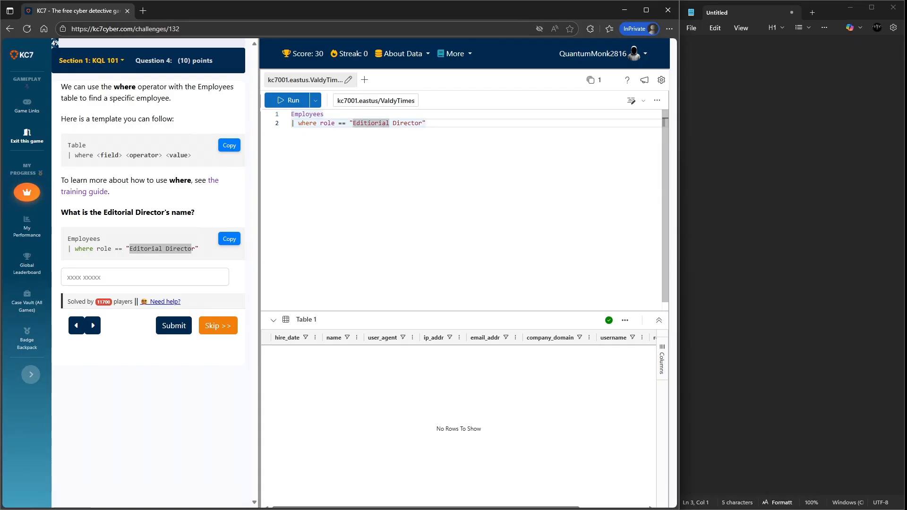
pyautogui.press('BackSpace')
pyautogui.hotkey('shift', 'Return')
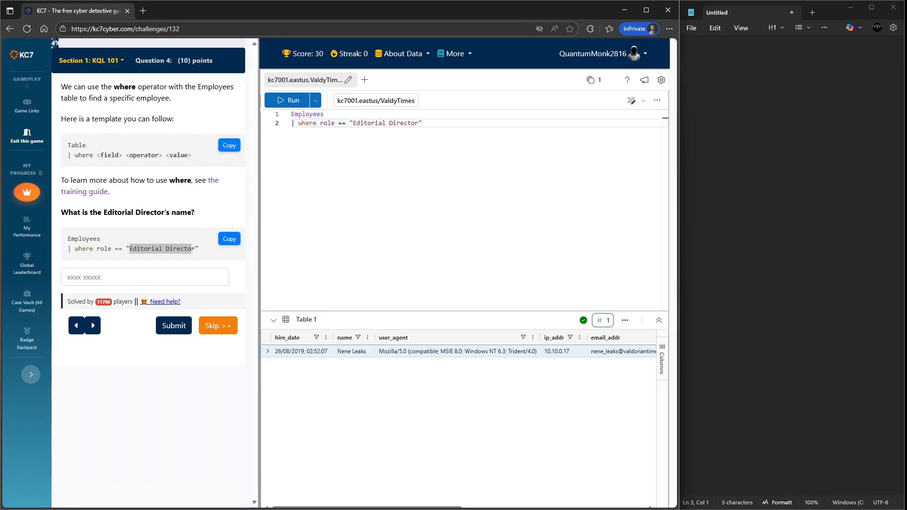
# - Copy the director's name from the results and paste it into the answer field and the notepad
pyautogui.rightClick(352, 352)
pyautogui.click(365, 363)
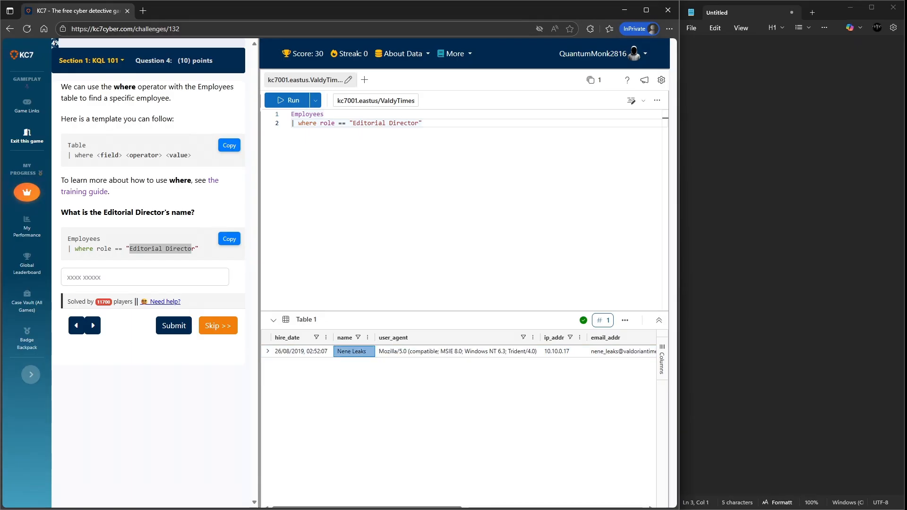
pyautogui.click(144, 277)
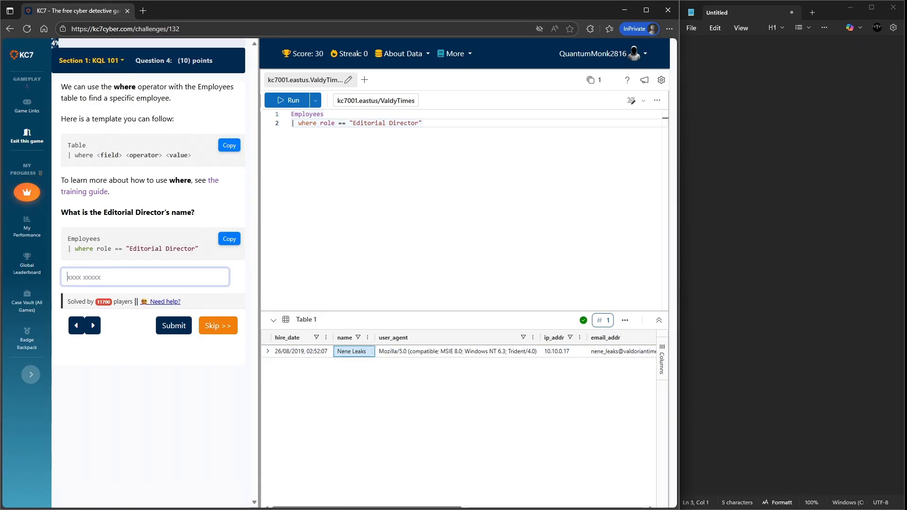
pyautogui.write('Nene Leaks')
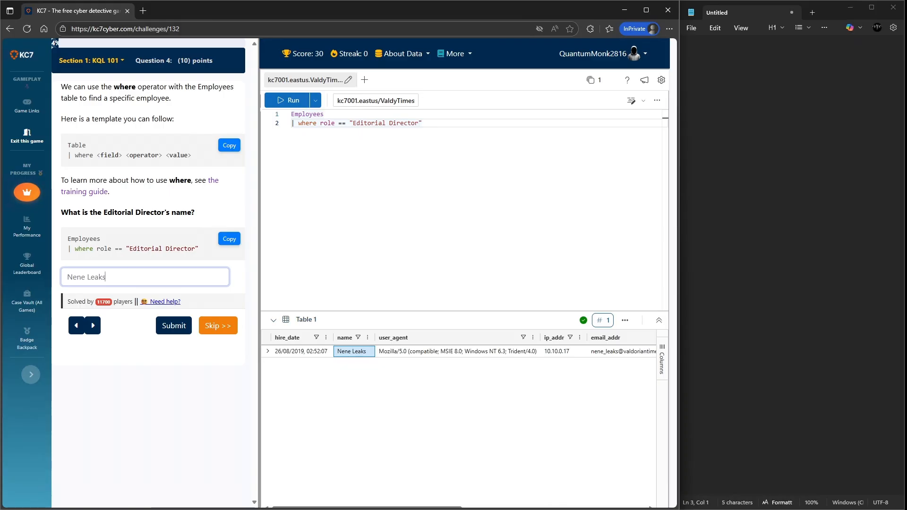
pyautogui.click(688, 72)
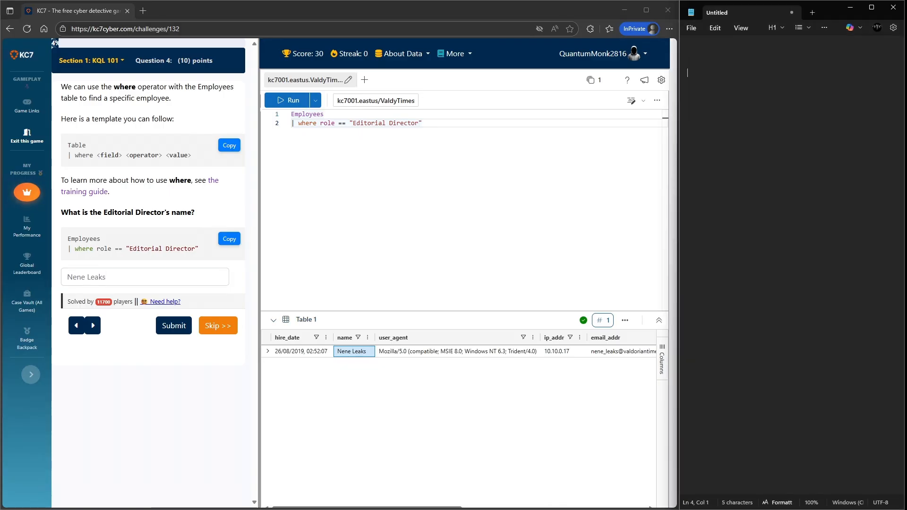
pyautogui.write('Nene Leaks')
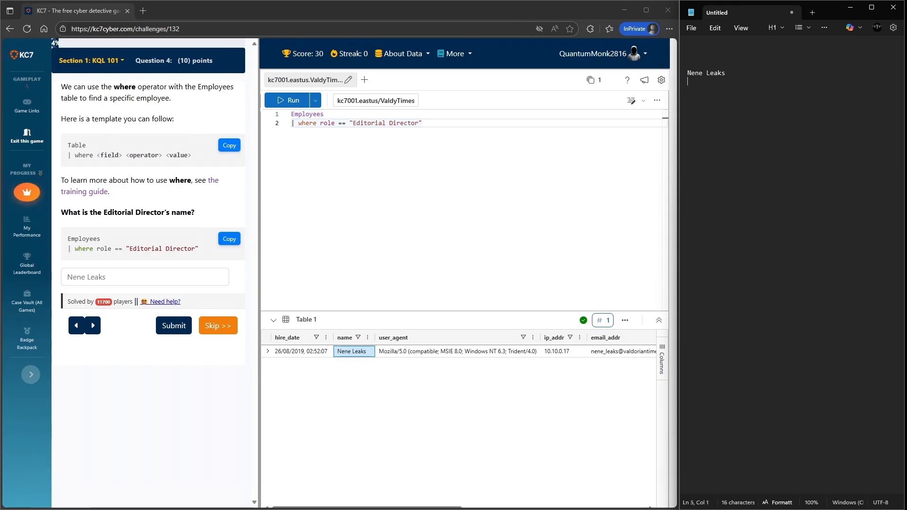
# - Copy the director's user_agent value from the results and paste it into the notepad
pyautogui.rightClick(437, 351)
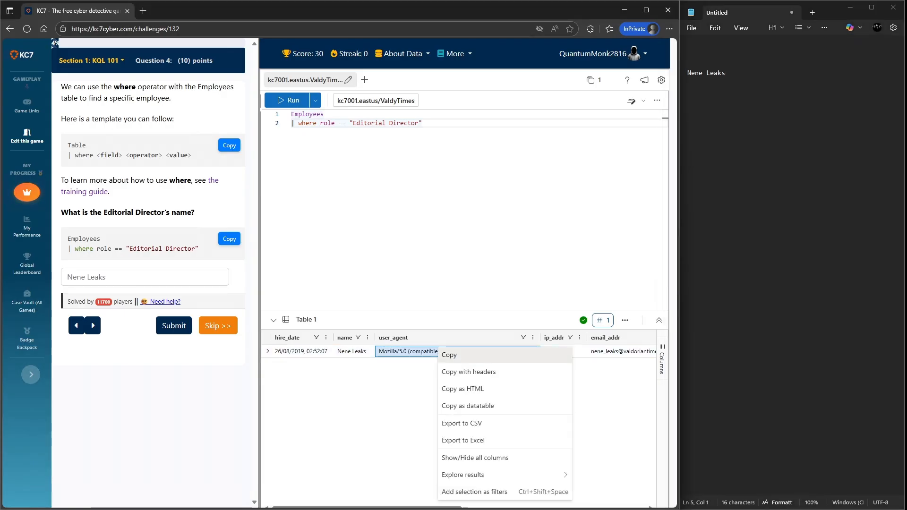
pyautogui.click(452, 354)
pyautogui.hotkey('alt', 'Tab')
pyautogui.hotkey('ctrl', 'v')
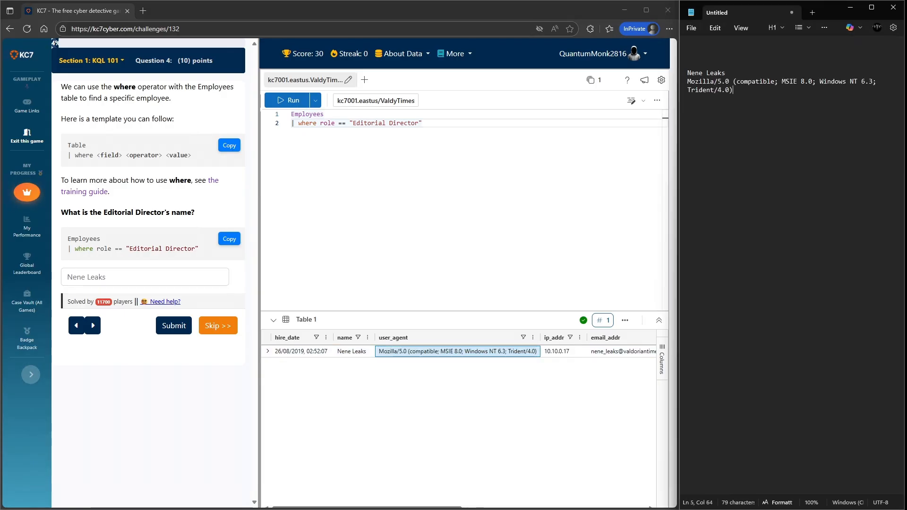
# - Copy the director's ip_addr value from the results and paste it on a new notepad line
pyautogui.rightClick(560, 352)
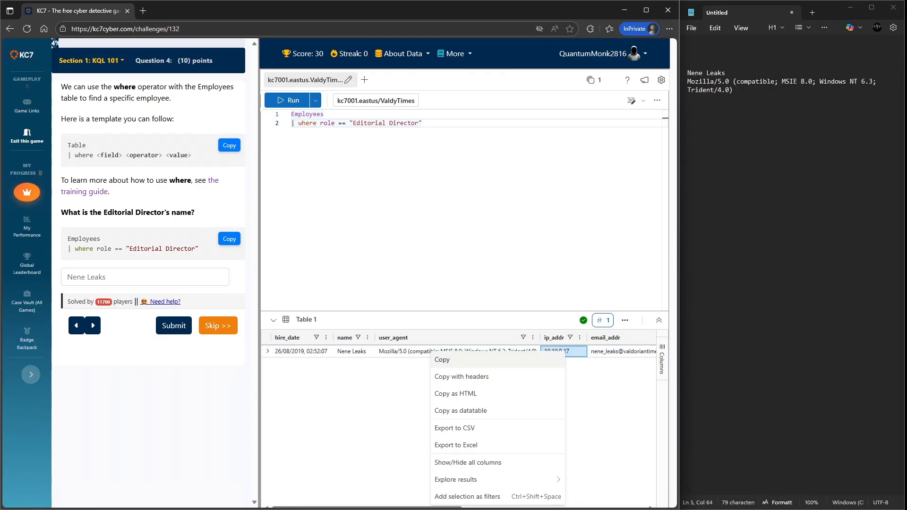
pyautogui.click(536, 360)
pyautogui.hotkey('alt', 'Tab')
pyautogui.press('Return')
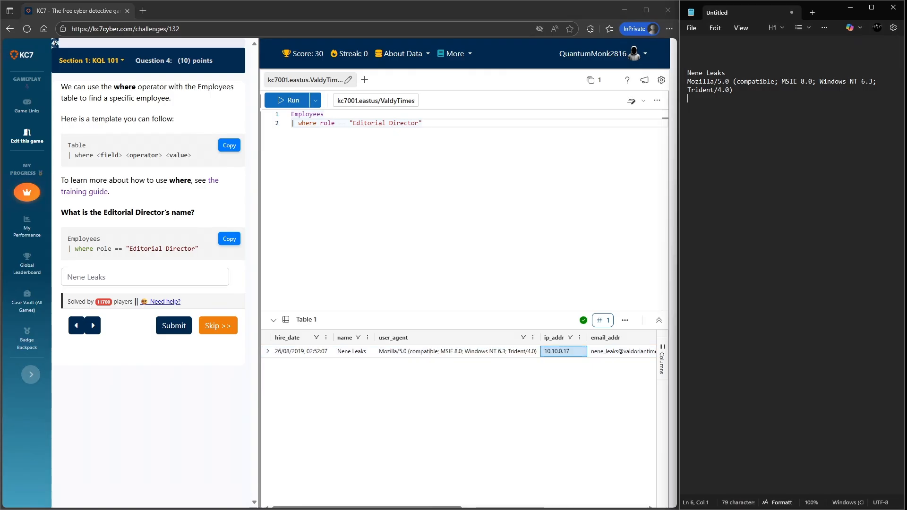
pyautogui.hotkey('ctrl', 'v')
# - Copy the director's email_addr value from the results and paste it on a new notepad line
pyautogui.rightClick(614, 352)
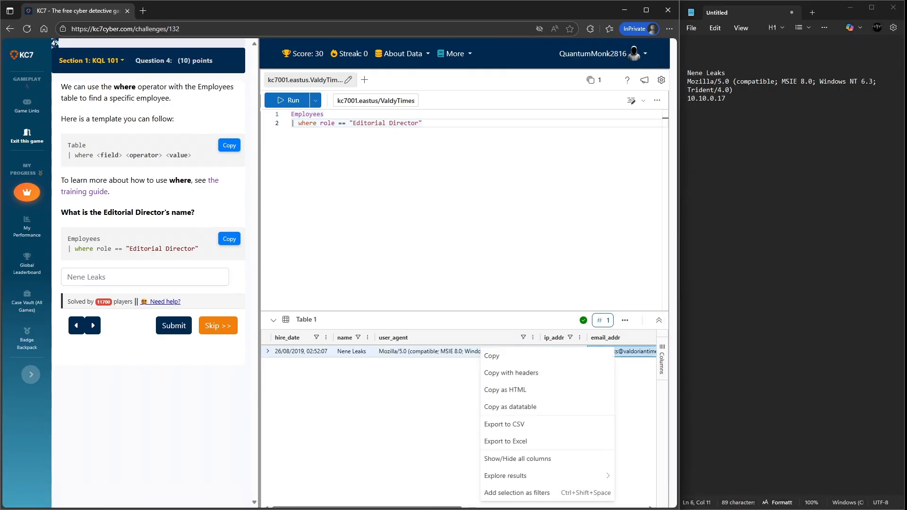
pyautogui.click(593, 357)
pyautogui.hotkey('alt', 'Tab')
pyautogui.press('Return')
pyautogui.hotkey('ctrl', 'v')
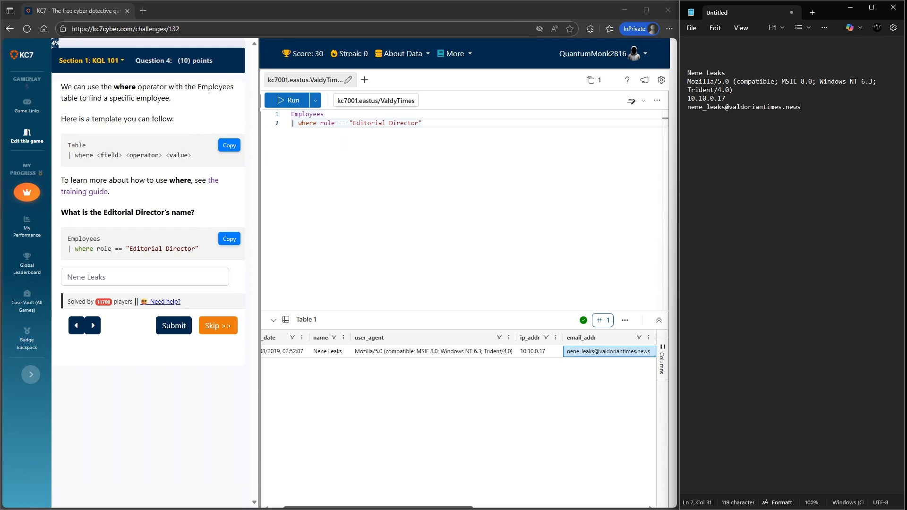
# - Scroll the results table, copy the director's username value, and paste it on a new notepad line
pyautogui.moveTo(378, 507); pyautogui.dragTo(551, 507)
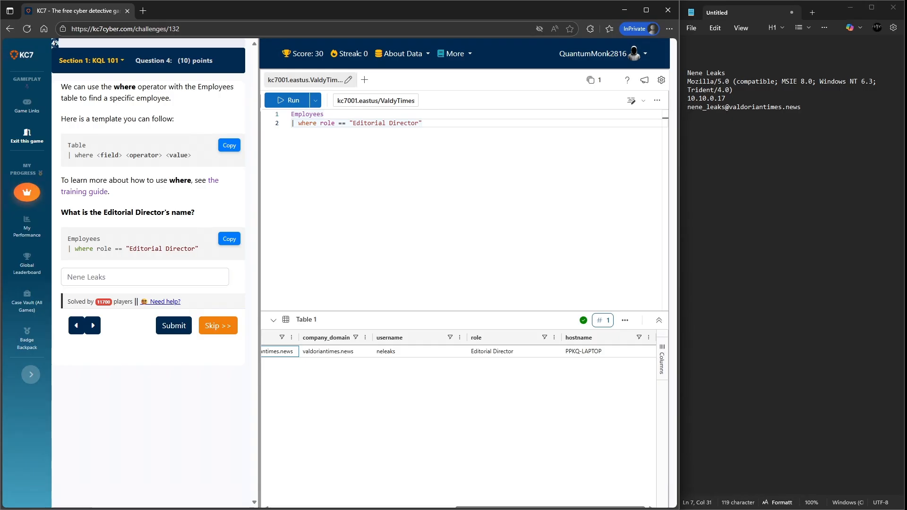
pyautogui.click(425, 351)
pyautogui.rightClick(427, 351)
pyautogui.click(439, 359)
pyautogui.click(801, 107)
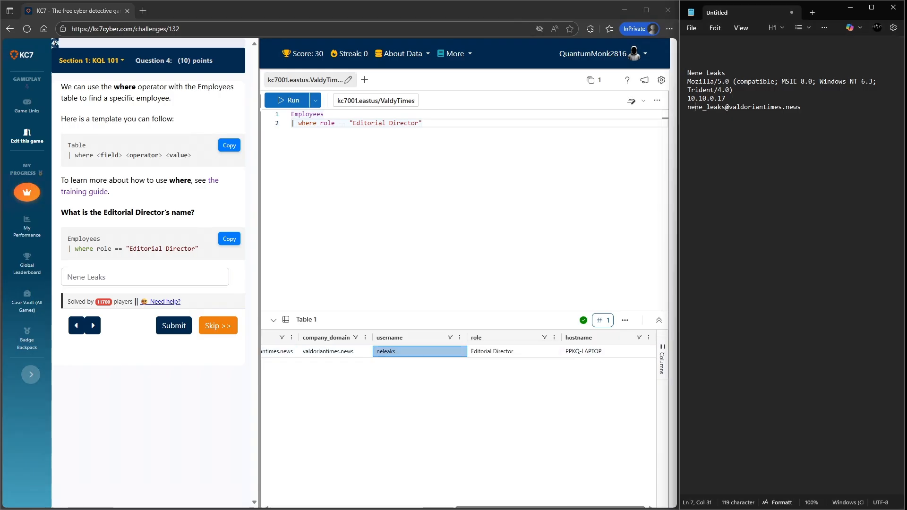
pyautogui.doubleClick(728, 99)
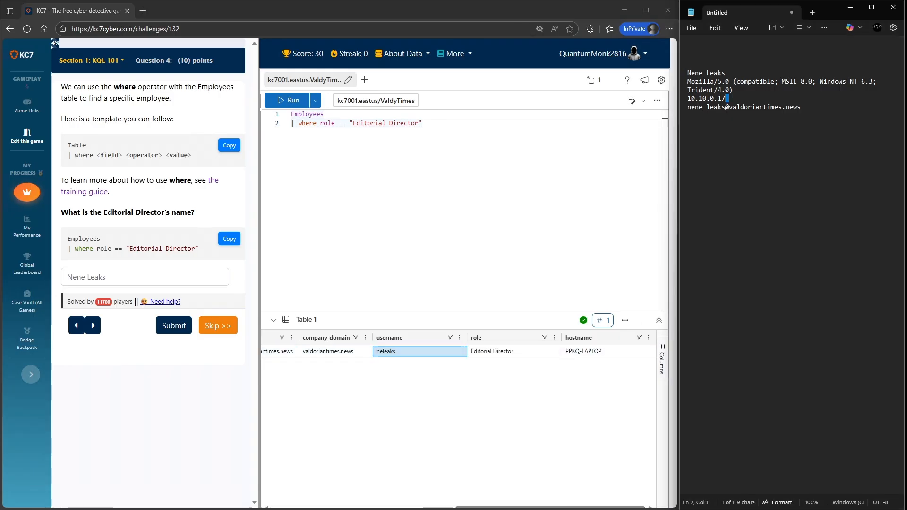
pyautogui.click(802, 107)
pyautogui.press('Return')
pyautogui.hotkey('ctrl', 'v')
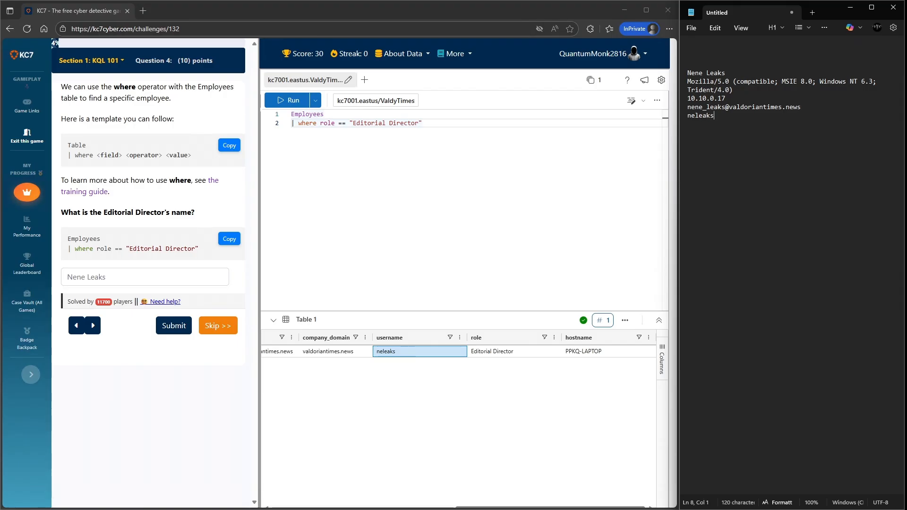
pyautogui.press('Return')
# - Copy the director's role value from the results and paste it into the notepad
pyautogui.click(496, 351)
pyautogui.rightClick(496, 352)
pyautogui.click(489, 360)
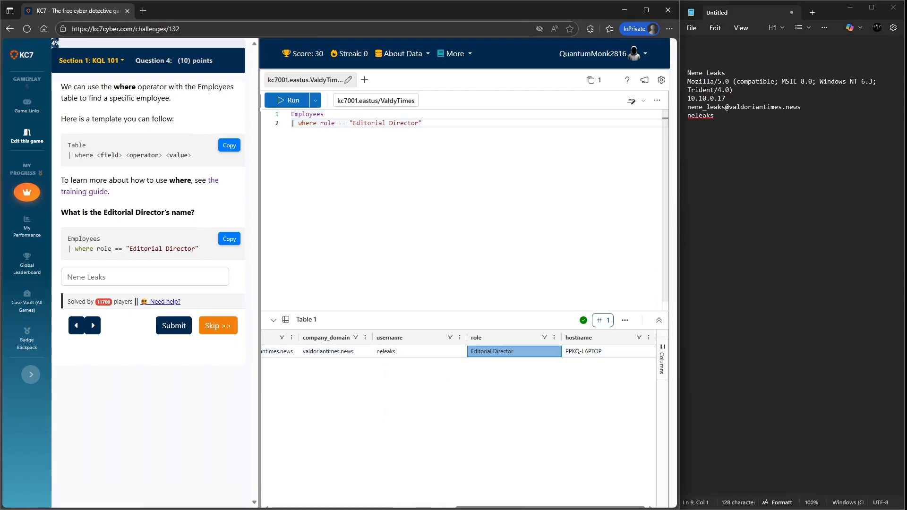
pyautogui.hotkey('alt', 'Tab')
pyautogui.hotkey('ctrl', 'v')
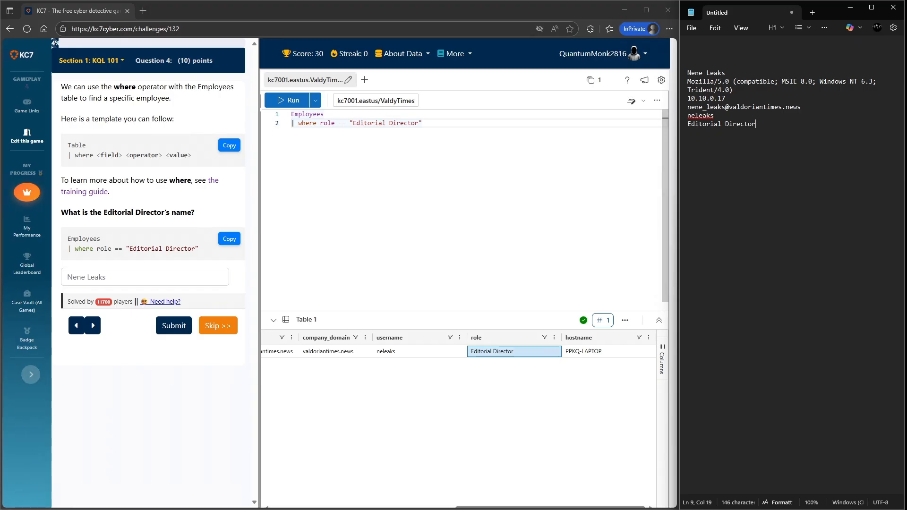
# - Copy the director's hostname value and paste it on its own new line in the notepad
pyautogui.click(565, 353)
pyautogui.rightClick(565, 352)
pyautogui.click(574, 360)
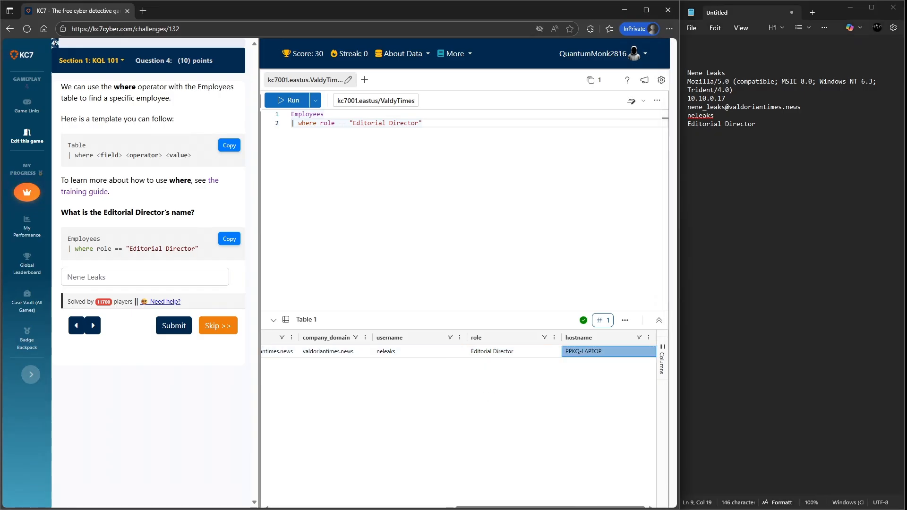
pyautogui.click(698, 125)
pyautogui.hotkey('ctrl', 'v')
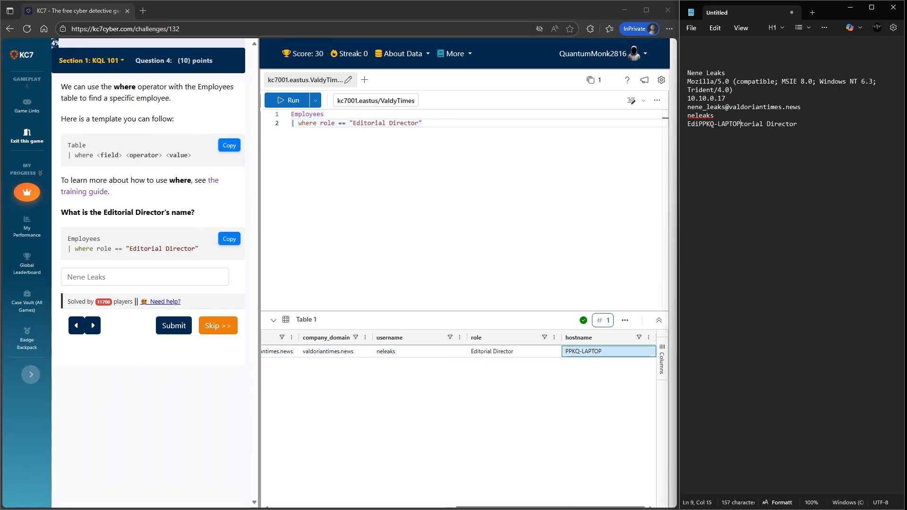
pyautogui.hotkey('ctrl', 'z')
pyautogui.press('Return')
pyautogui.hotkey('ctrl', 'v')
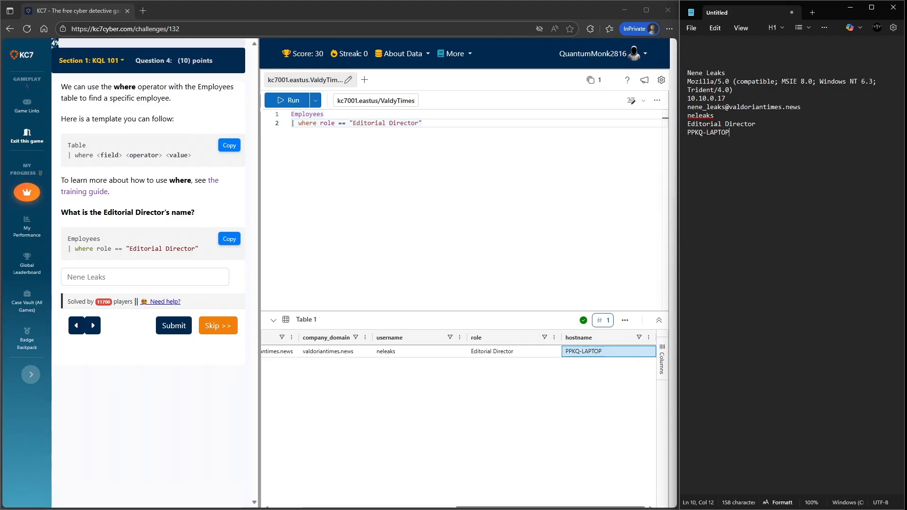
# - Scroll the results back, copy the director's hire_date value, and paste it at the top of the notepad
pyautogui.click(551, 508)
pyautogui.moveTo(550, 508); pyautogui.dragTo(367, 507)
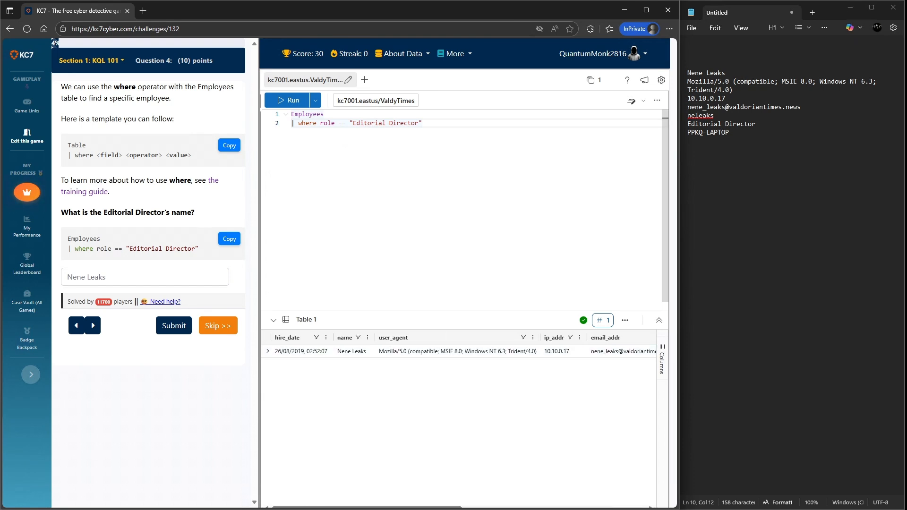
pyautogui.click(303, 352)
pyautogui.rightClick(279, 352)
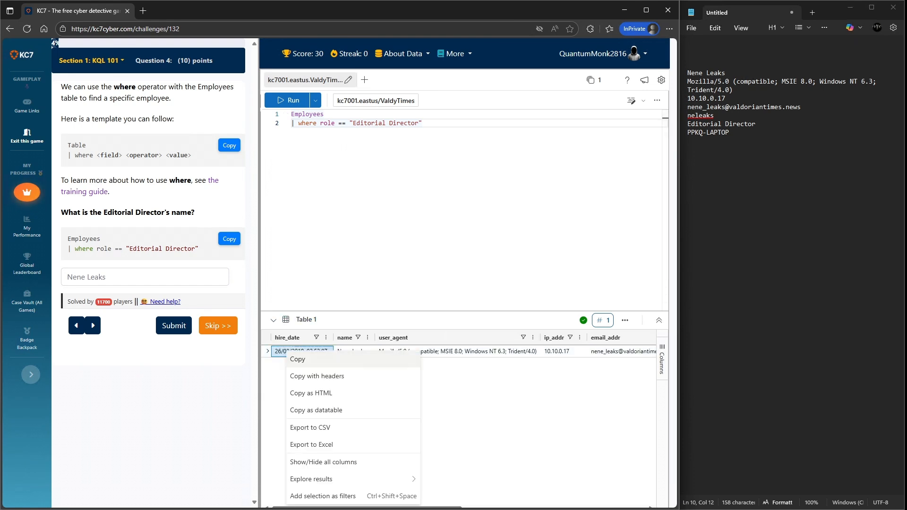
pyautogui.click(293, 359)
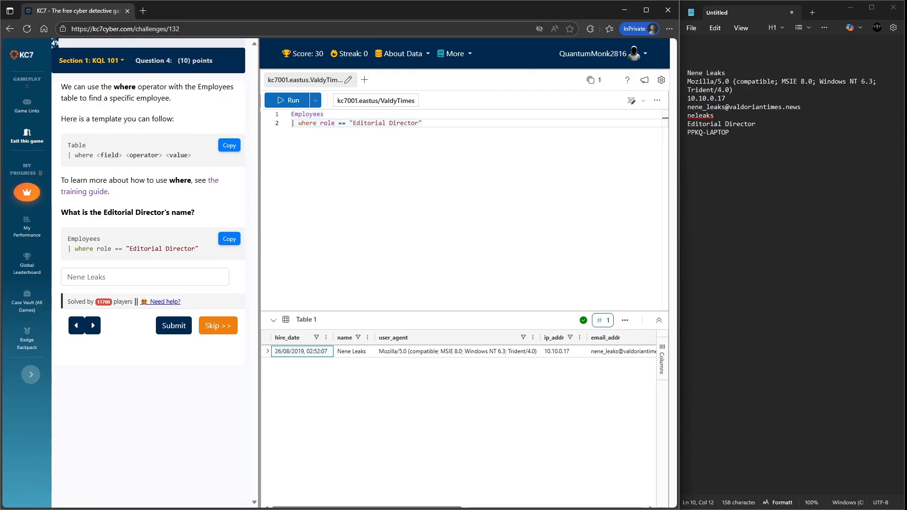
pyautogui.click(689, 64)
pyautogui.hotkey('ctrl', 'v')
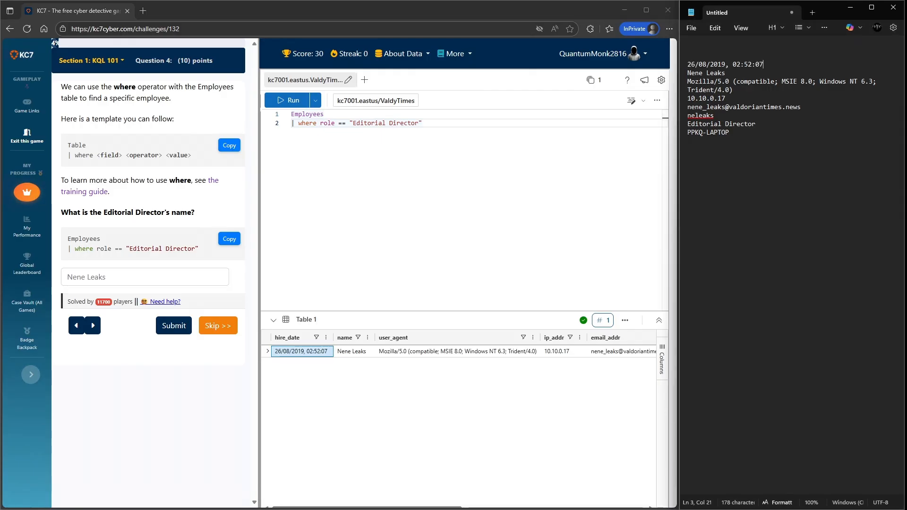
# - Add two blank lines at the end of the notepad and submit the Editorial Director answer
pyautogui.hotkey('ctrl', 'End')
pyautogui.press('Return')
pyautogui.press('Return')
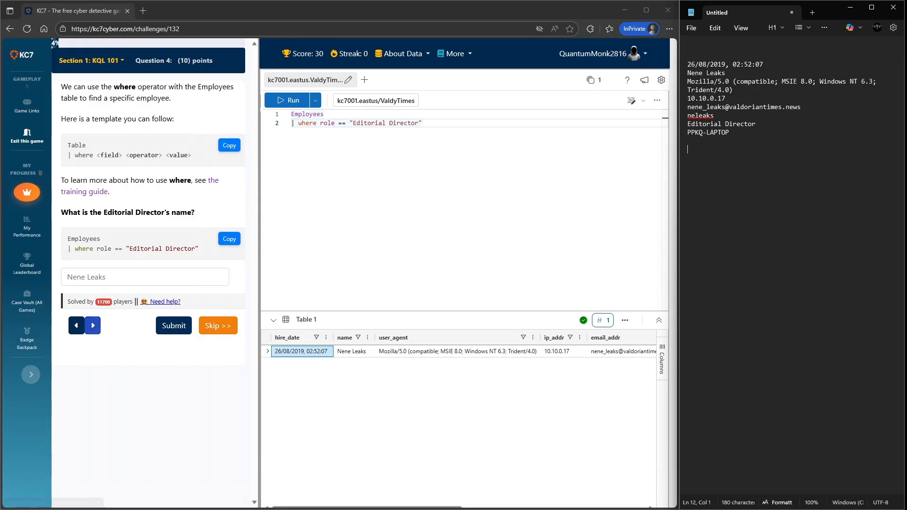
pyautogui.click(174, 326)
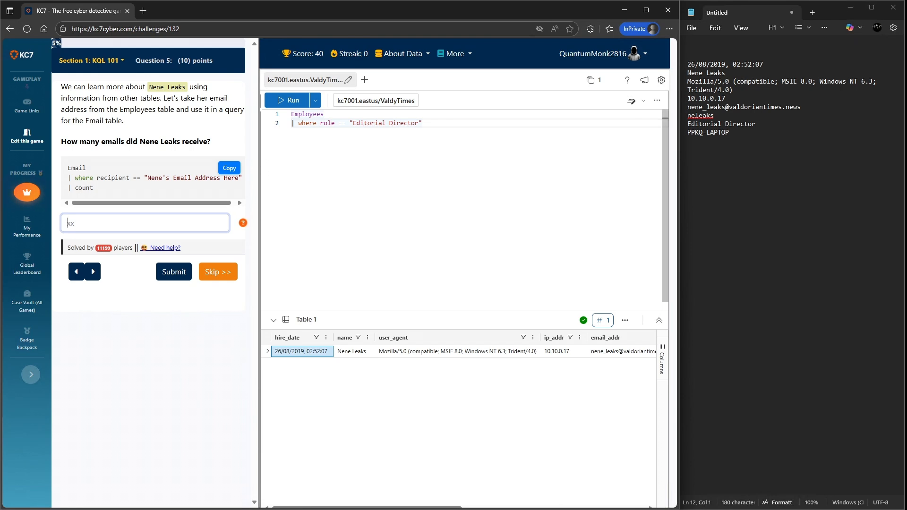
pyautogui.moveTo(803, 108); pyautogui.dragTo(687, 107)
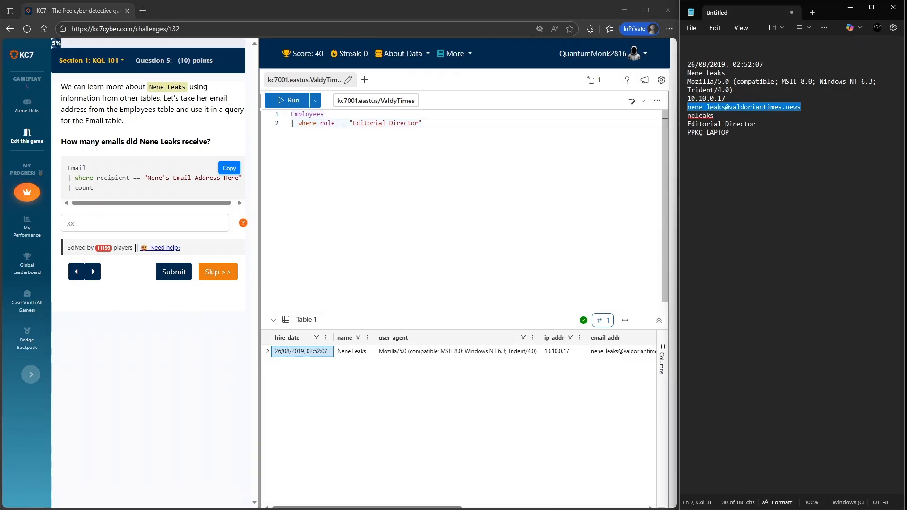
pyautogui.moveTo(422, 123); pyautogui.dragTo(291, 123)
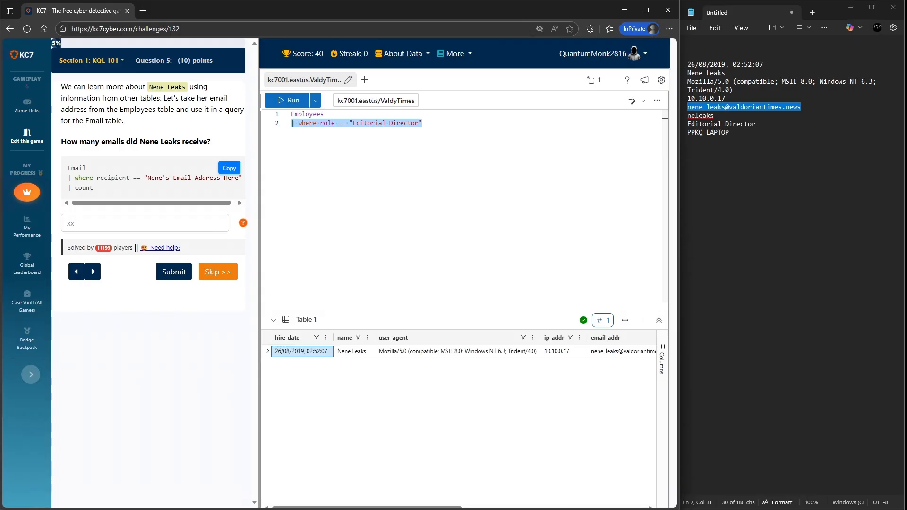
pyautogui.click(423, 124)
pyautogui.press('Return')
pyautogui.press('Return')
pyautogui.write('let ')
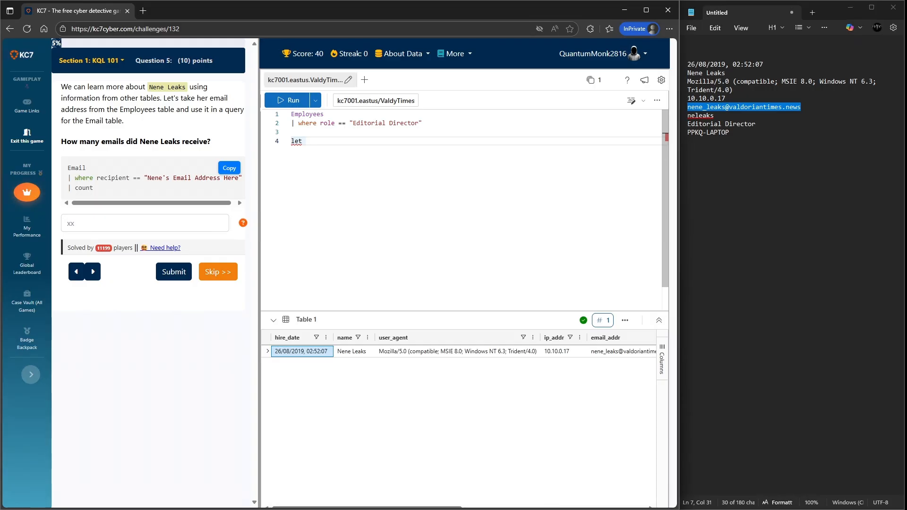
pyautogui.write('nene')
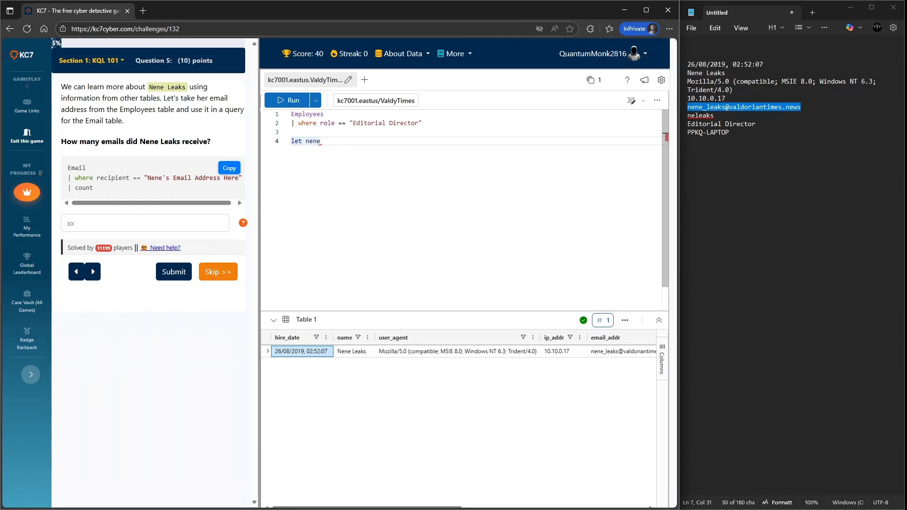
pyautogui.write('_email = "')
pyautogui.hotkey('ctrl', 'v')
pyautogui.press('Right')
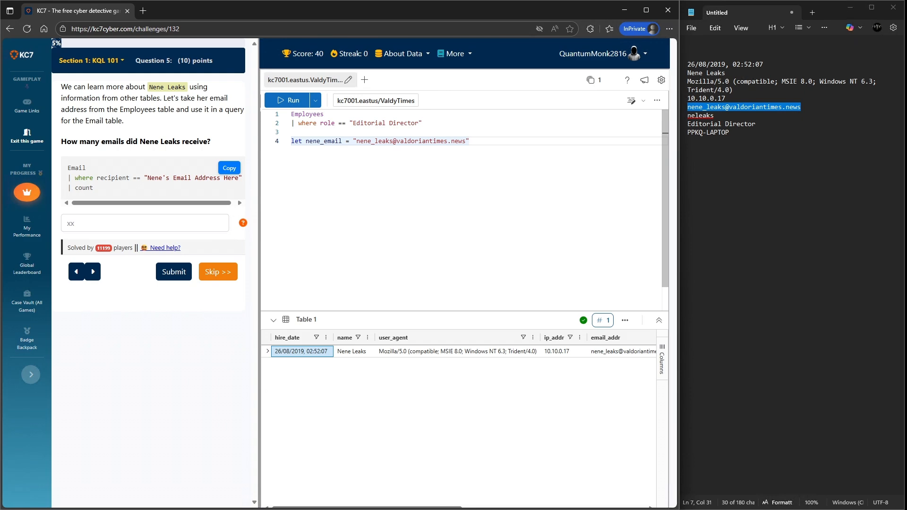
pyautogui.write(';')
# - Query the Email table where recipient == nene_email, pipe to count, and run the query
pyautogui.press('Return')
pyautogui.write('Email')
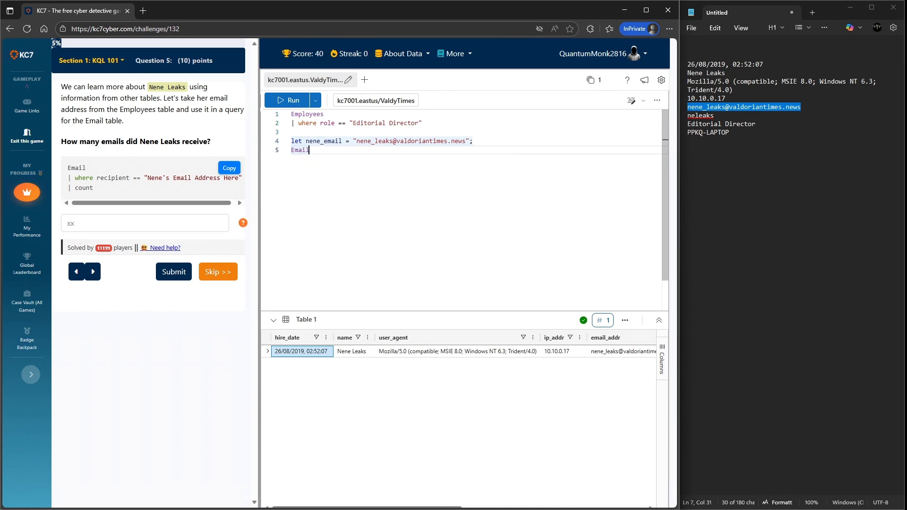
pyautogui.press('Return')
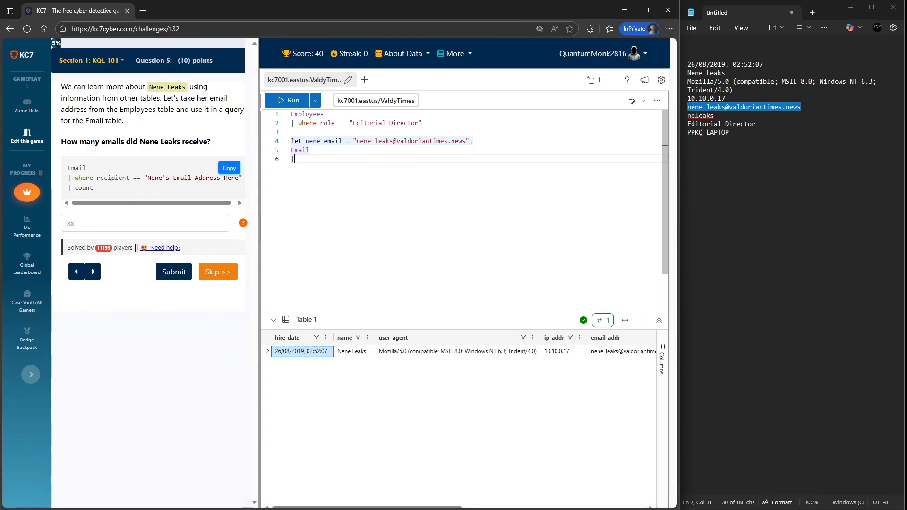
pyautogui.write('|where recipient ')
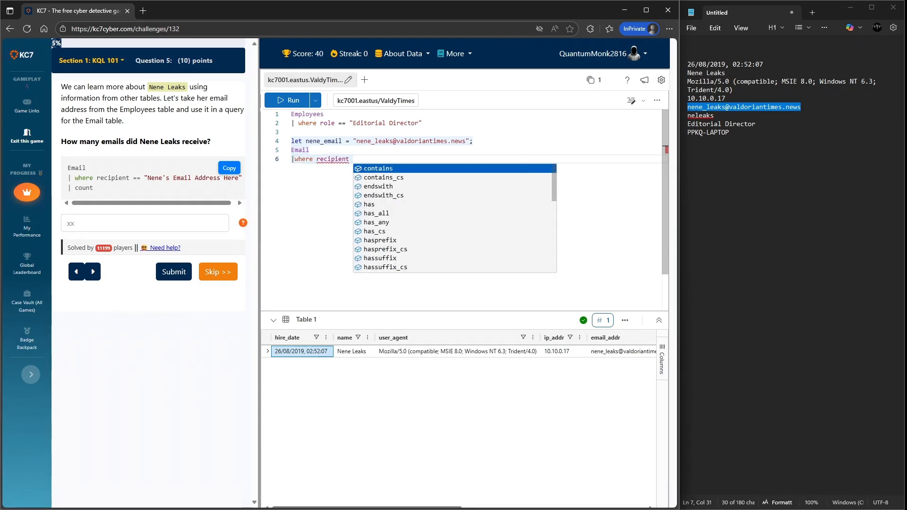
pyautogui.write('== ')
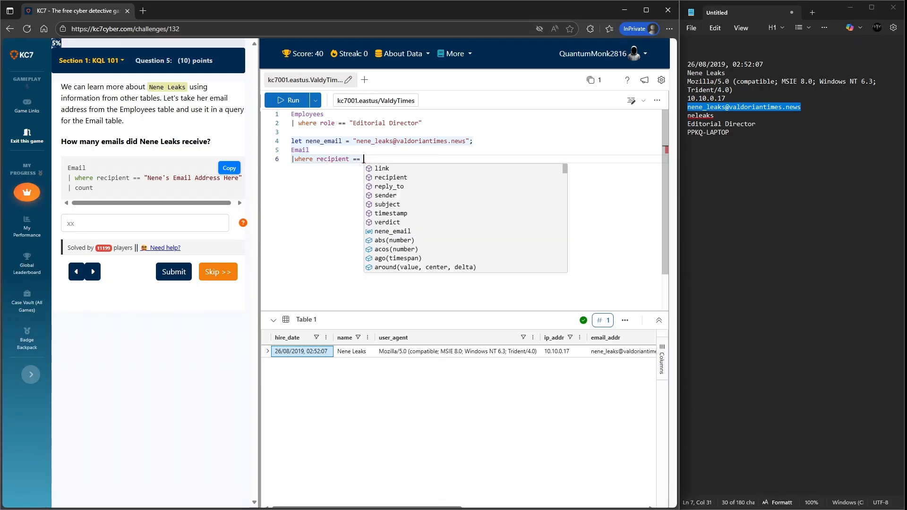
pyautogui.write('nene_email')
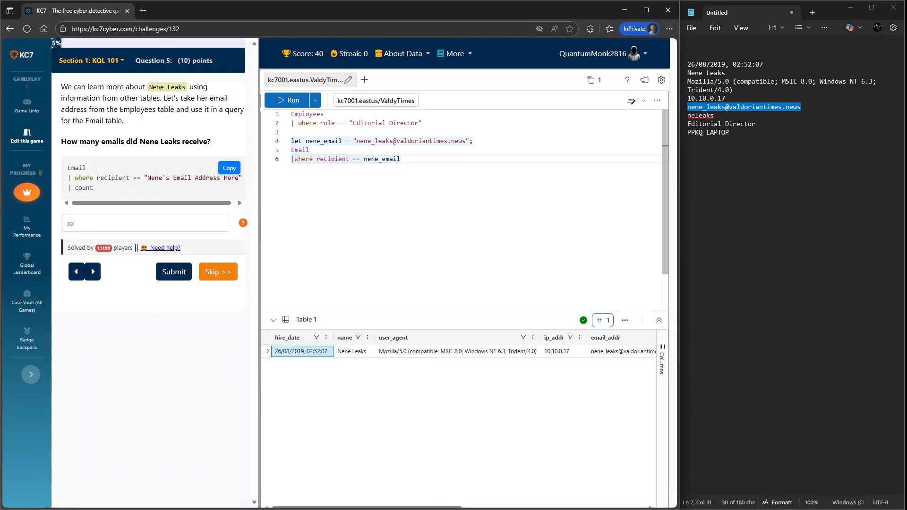
pyautogui.press('Return')
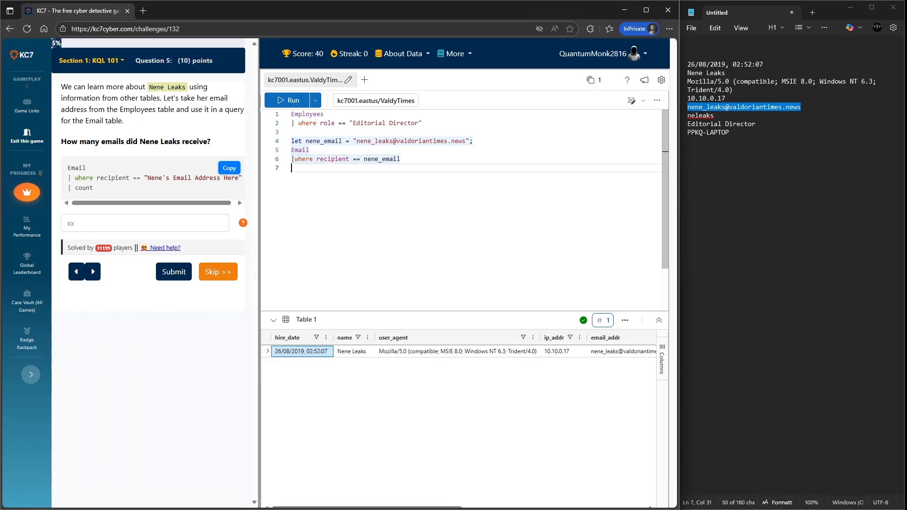
pyautogui.write('|count')
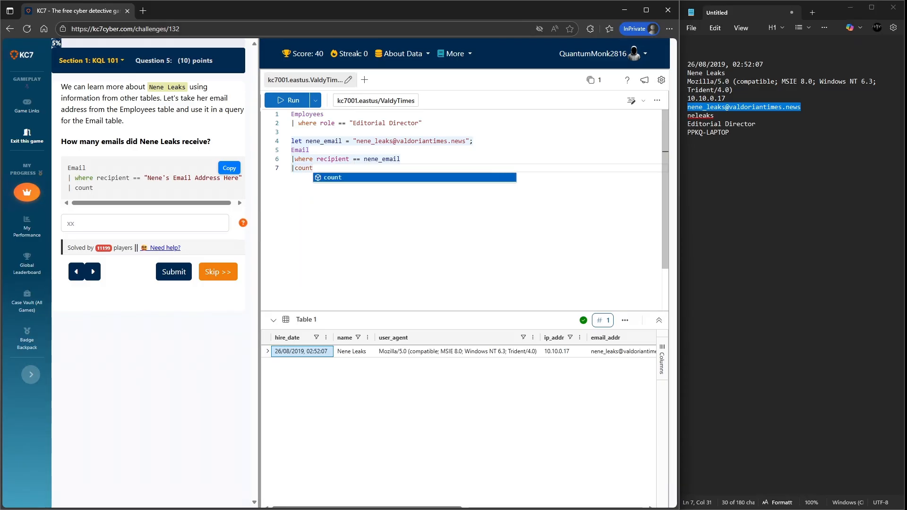
pyautogui.hotkey('shift', 'Return')
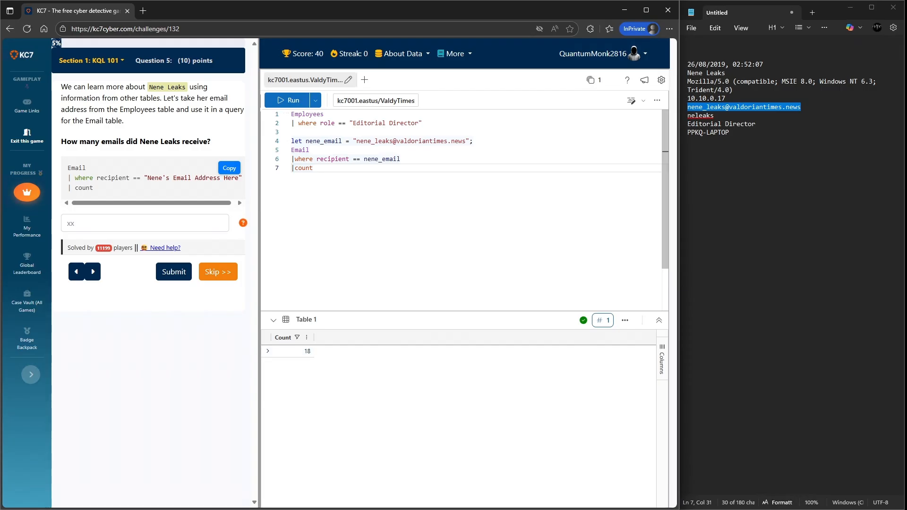
# - Highlight the email value, the nene_email references, and the count line to review the query
pyautogui.moveTo(306, 141); pyautogui.dragTo(465, 141)
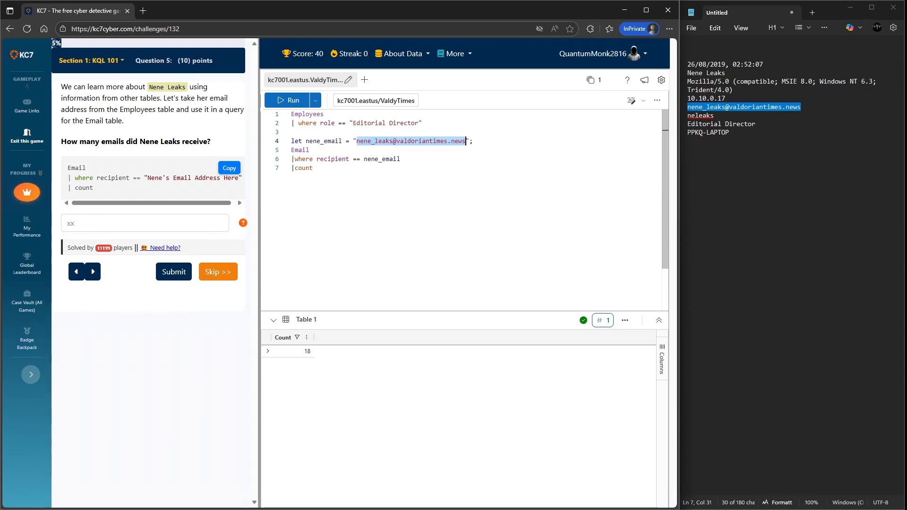
pyautogui.doubleClick(382, 159)
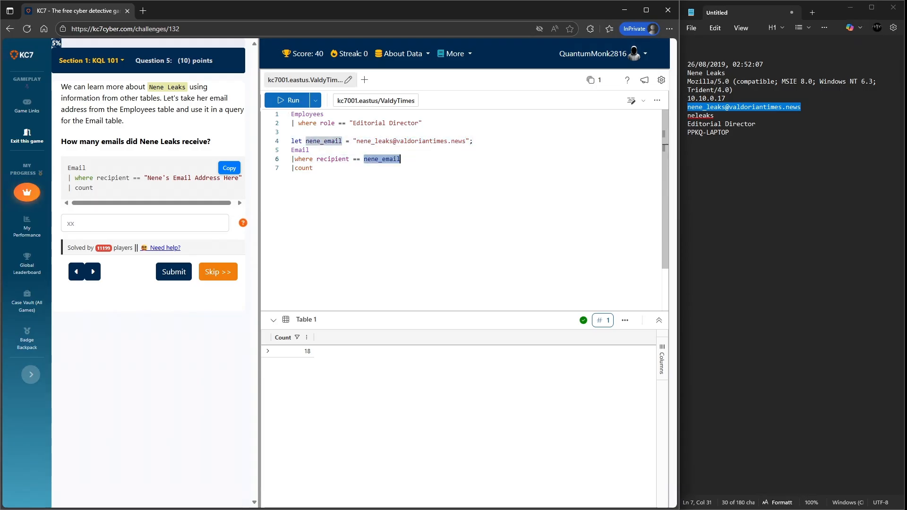
pyautogui.moveTo(313, 168); pyautogui.dragTo(292, 169)
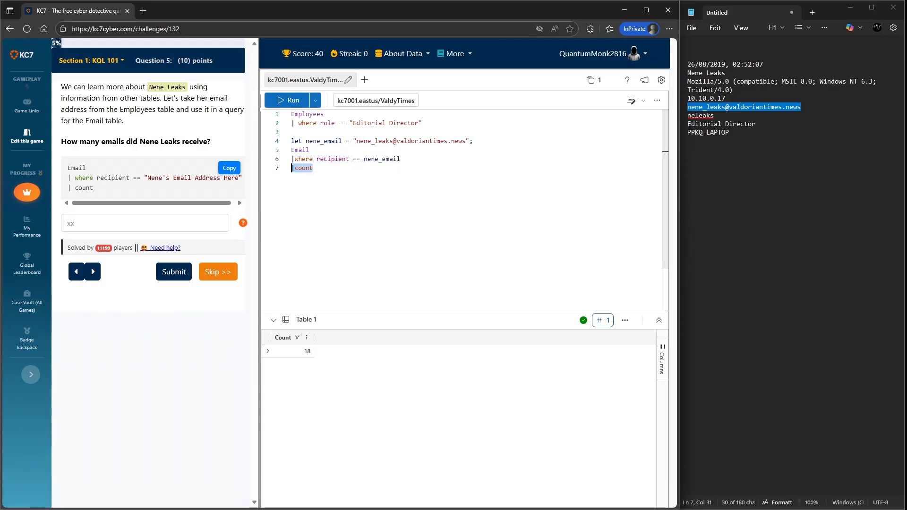
# - Submit 18 as the number of emails Nene Leaks received
pyautogui.click(141, 223)
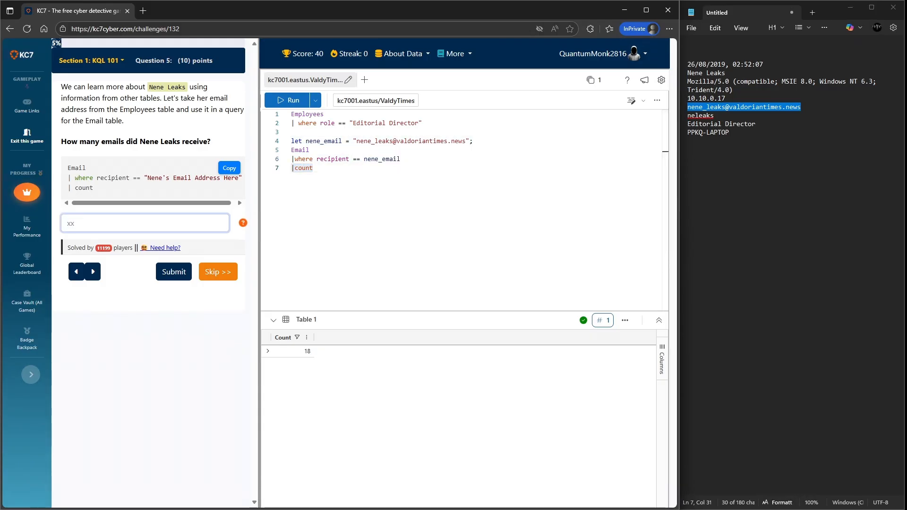
pyautogui.write('18')
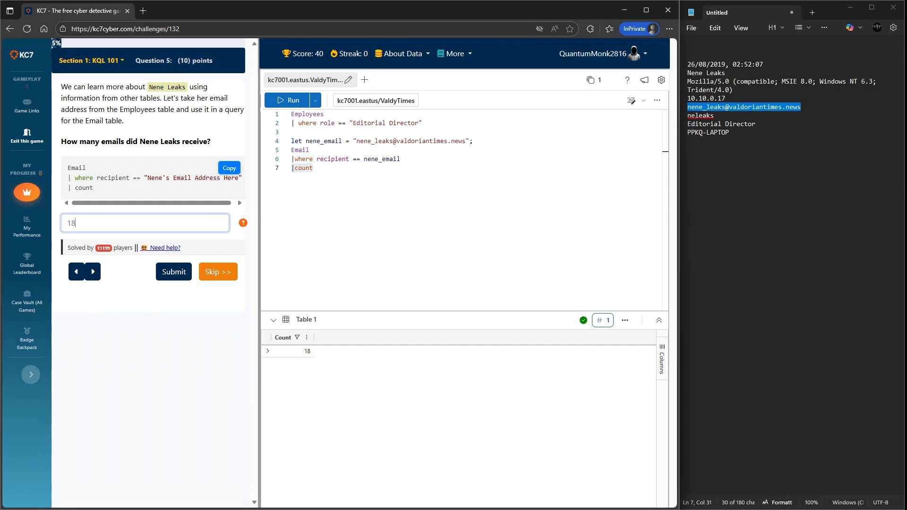
pyautogui.click(174, 272)
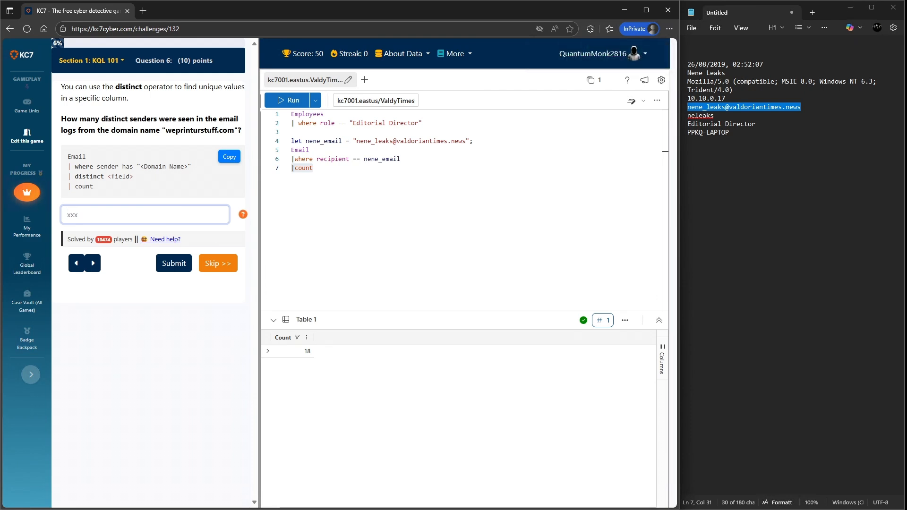
# - Copy the domain from the question and change the Email filter to where sender has "weprinturstuff.com"
pyautogui.moveTo(166, 130); pyautogui.dragTo(235, 130)
pyautogui.hotkey('ctrl', 'c')
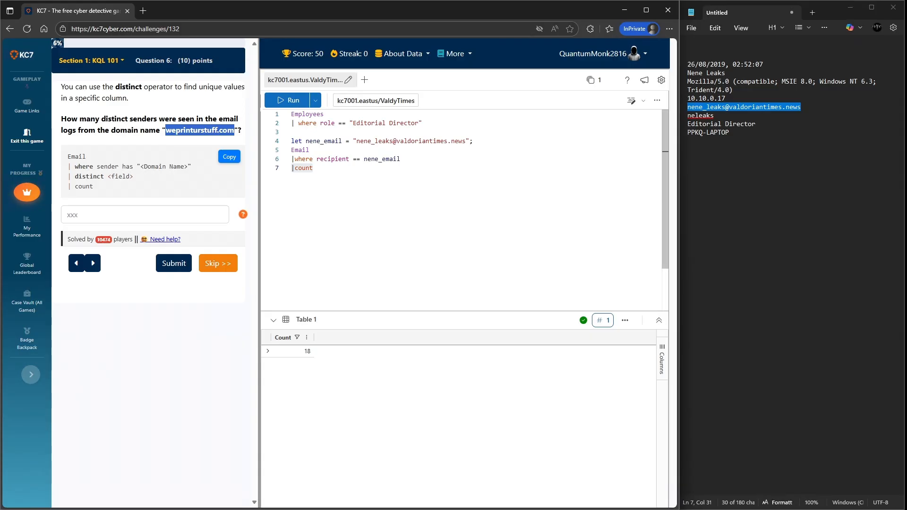
pyautogui.moveTo(317, 159); pyautogui.dragTo(400, 159)
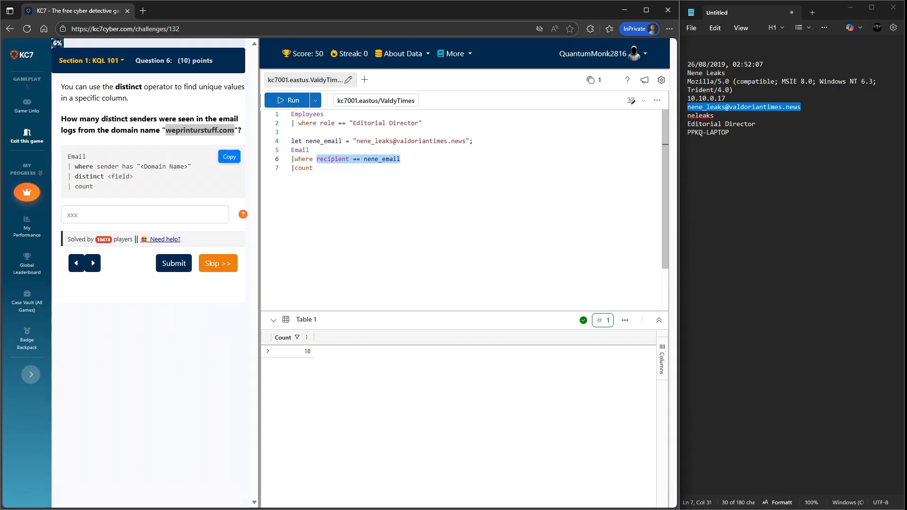
pyautogui.write('sender ')
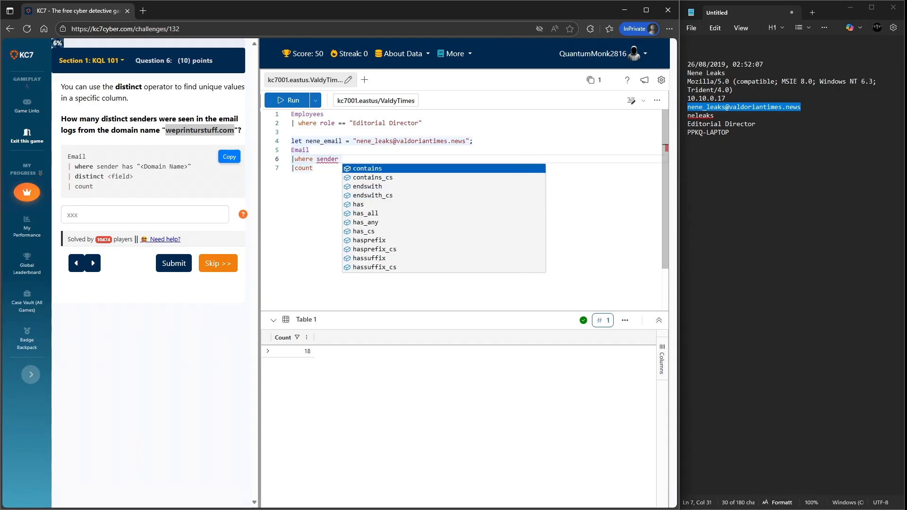
pyautogui.write(' has ')
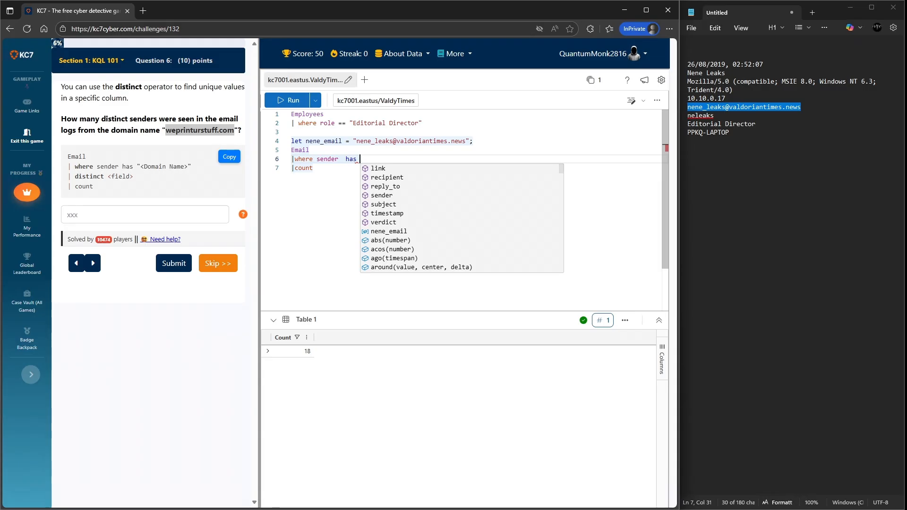
pyautogui.write('"')
pyautogui.hotkey('ctrl', 'v')
pyautogui.write('"')
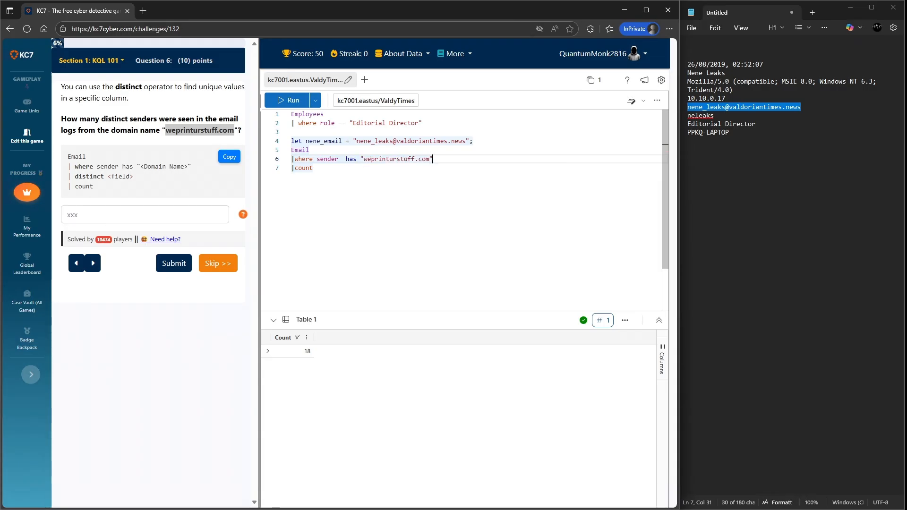
# - Replace the count line with a distinct sender line and run the query
pyautogui.press('Return')
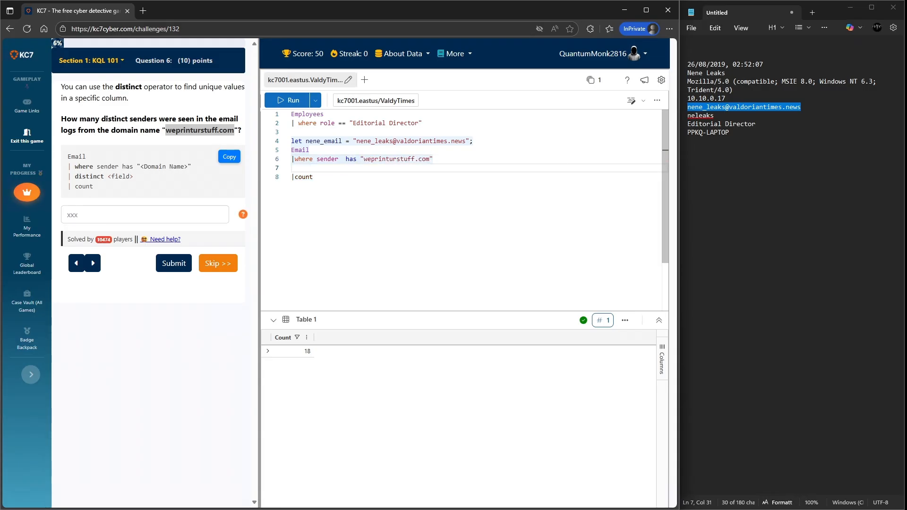
pyautogui.press('Down')
pyautogui.press('End')
pyautogui.press('BackSpace')
pyautogui.press('BackSpace')
pyautogui.press('BackSpace')
pyautogui.press('BackSpace')
pyautogui.press('BackSpace')
pyautogui.press('BackSpace')
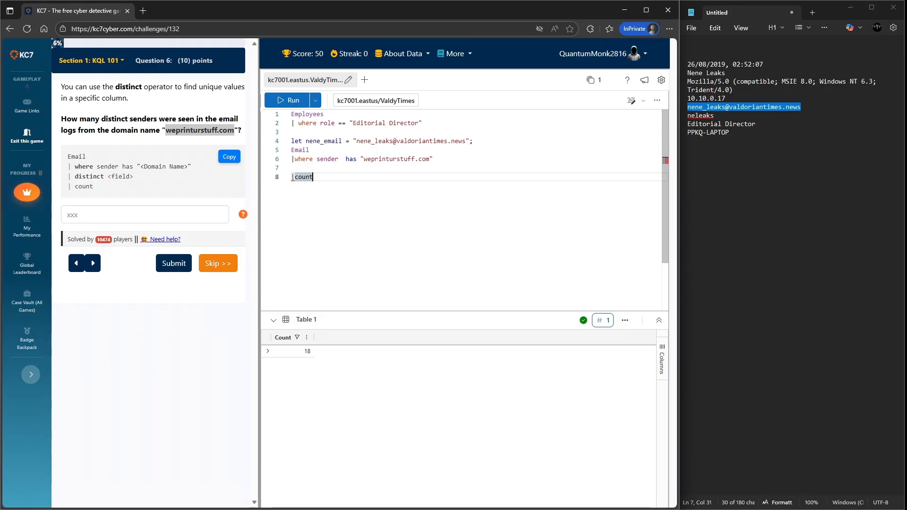
pyautogui.press('Up')
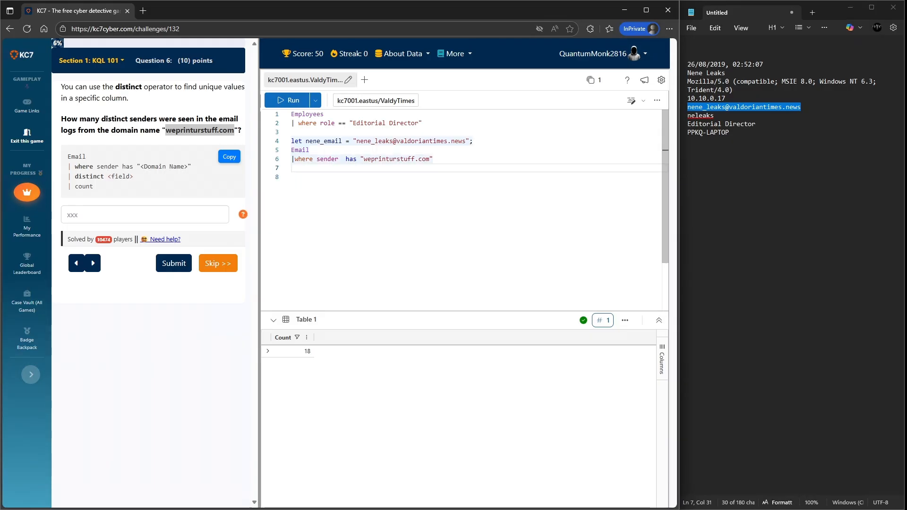
pyautogui.write('|distic')
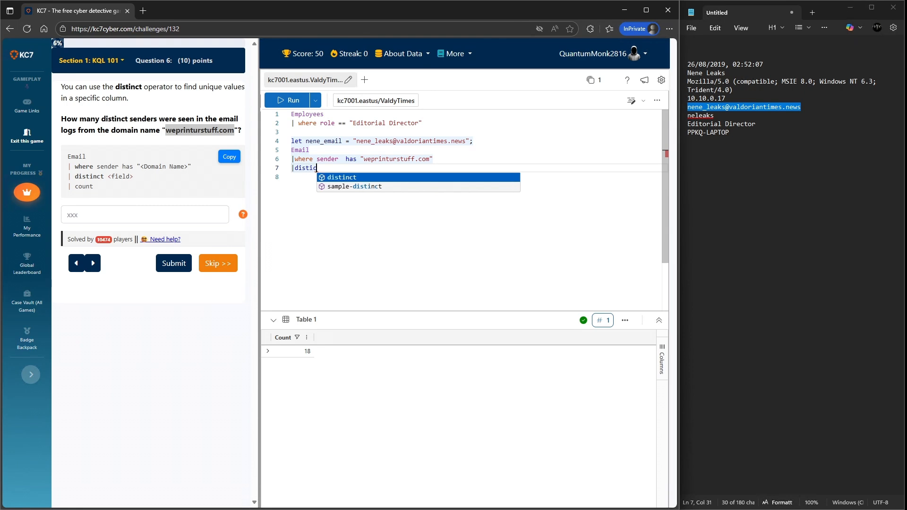
pyautogui.press('Tab')
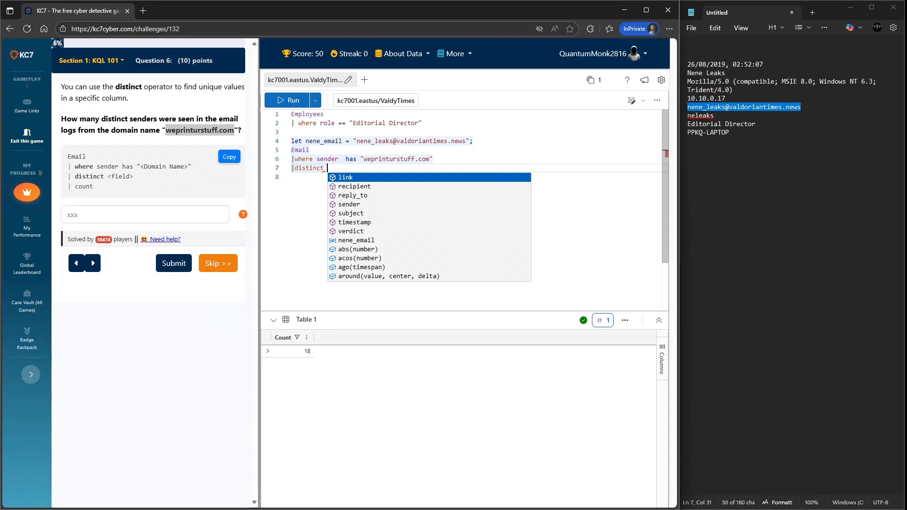
pyautogui.write('do')
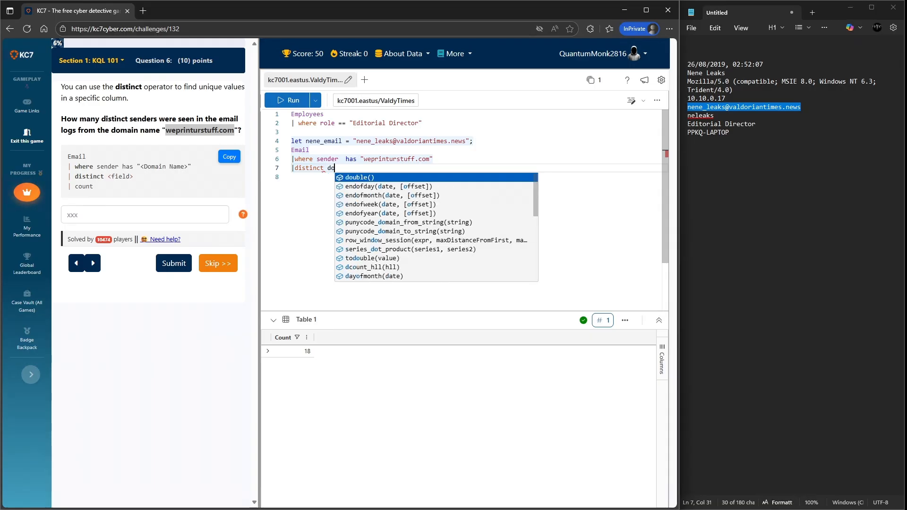
pyautogui.write('ma')
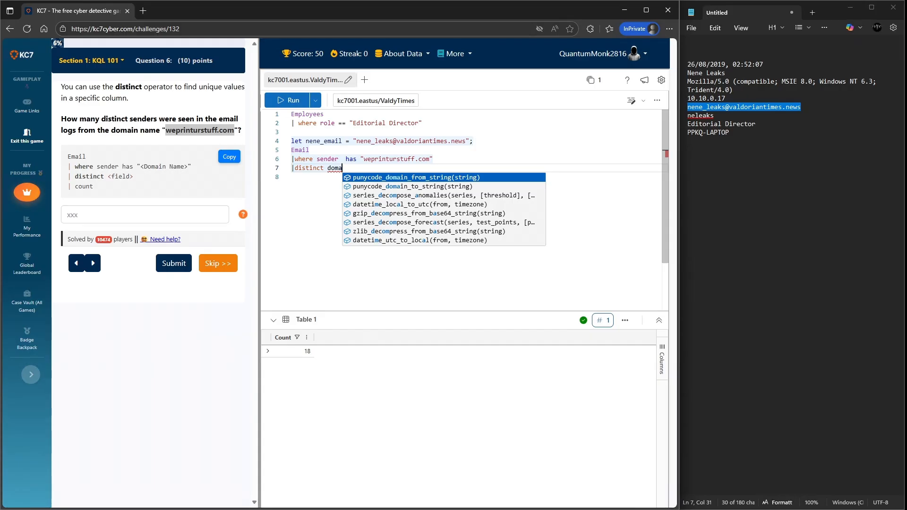
pyautogui.press('BackSpace')
pyautogui.press('BackSpace')
pyautogui.press('BackSpace')
pyautogui.press('BackSpace')
pyautogui.write('sene')
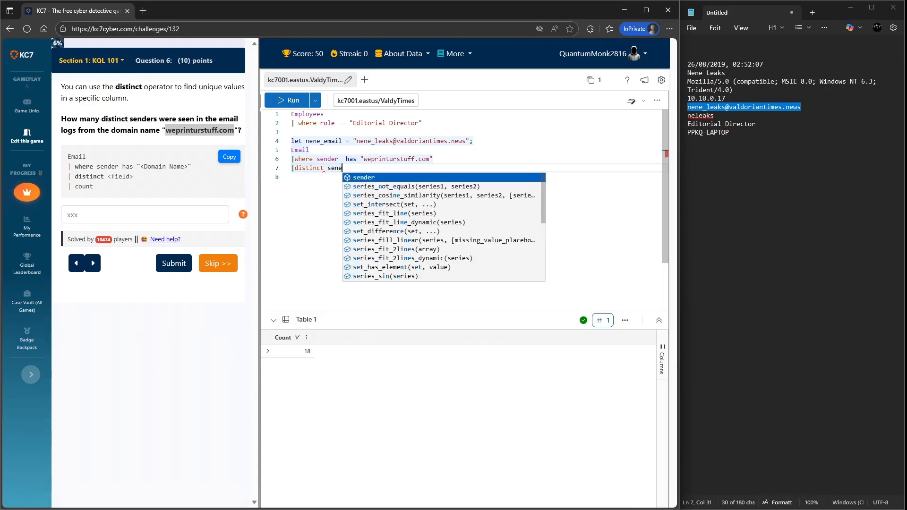
pyautogui.press('BackSpace')
pyautogui.write('der')
pyautogui.press('Return')
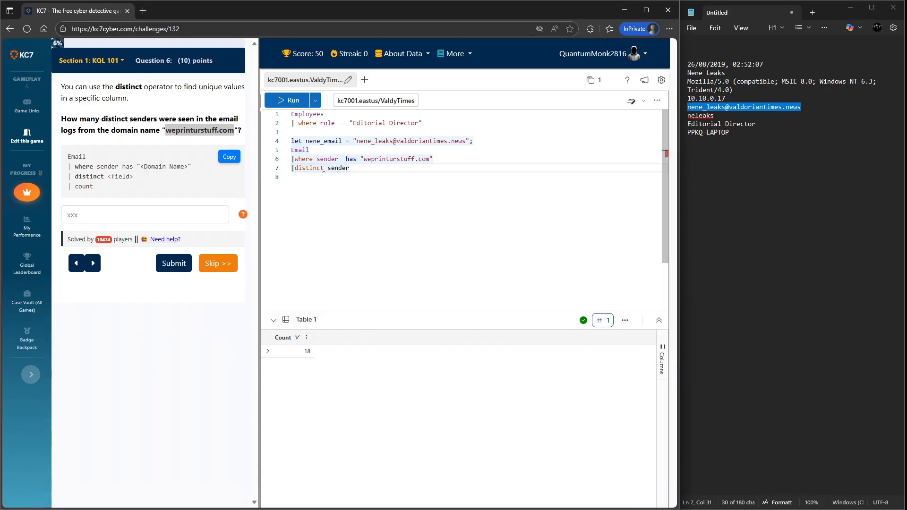
pyautogui.hotkey('shift', 'Return')
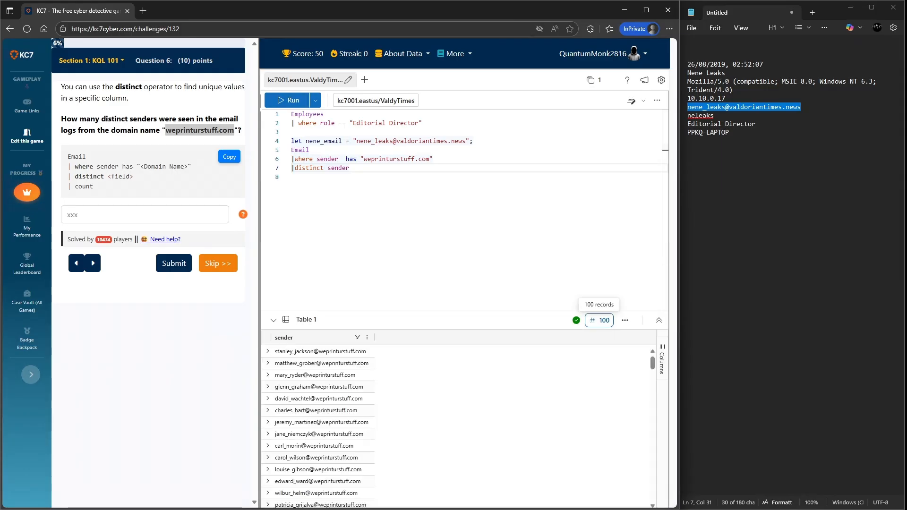
# - Submit 100 as the number of distinct senders and dismiss the level-up dialog
pyautogui.click(145, 214)
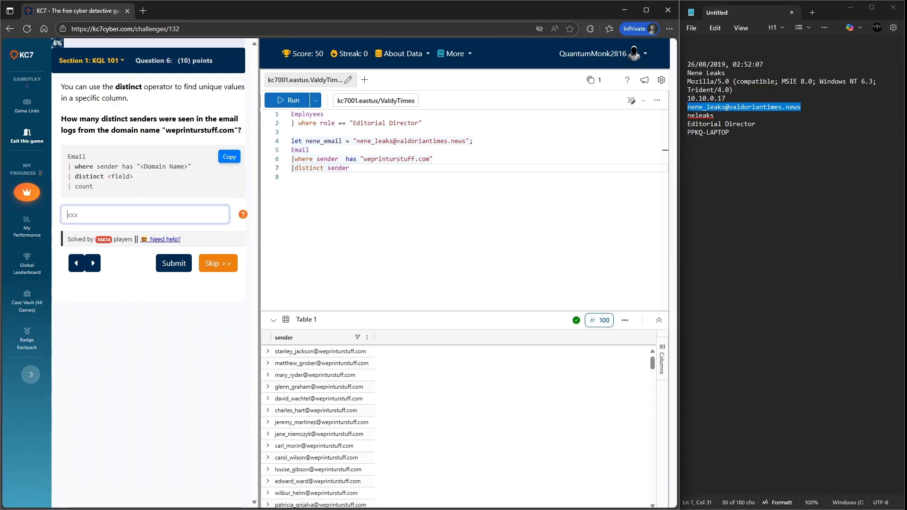
pyautogui.write('100')
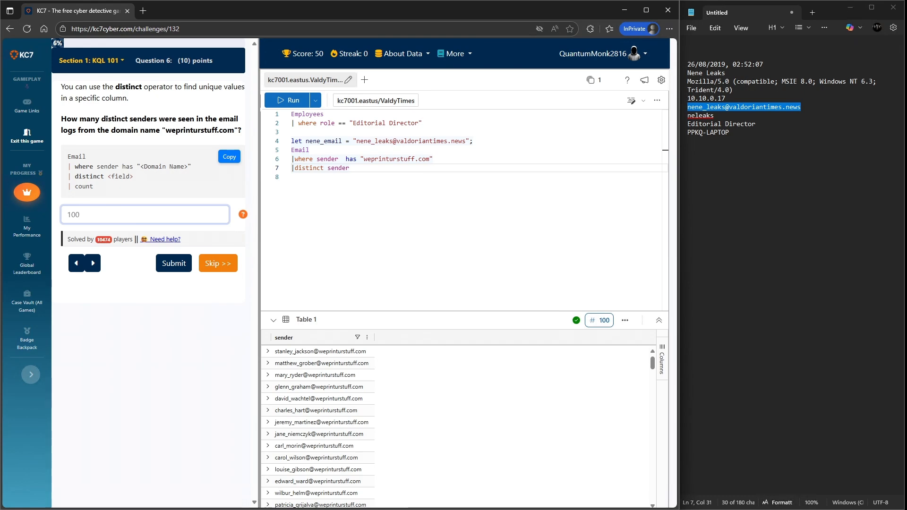
pyautogui.press('Return')
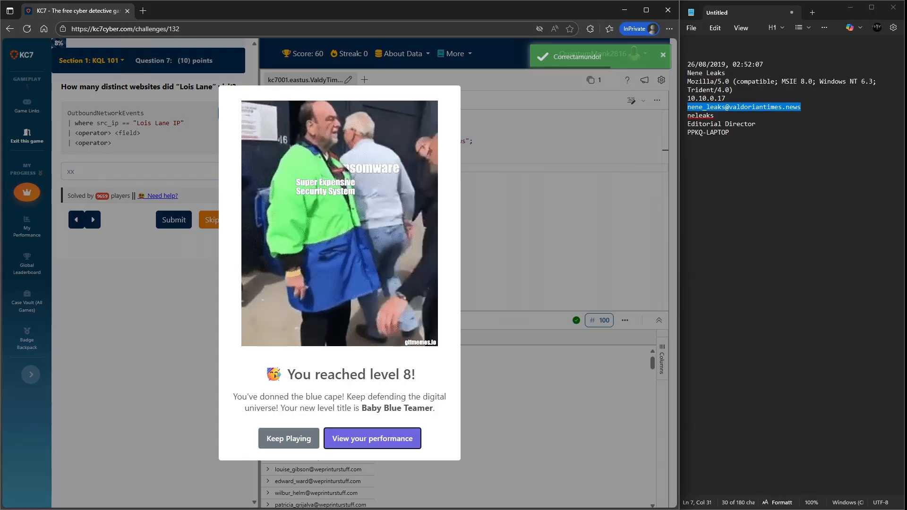
pyautogui.press('Escape')
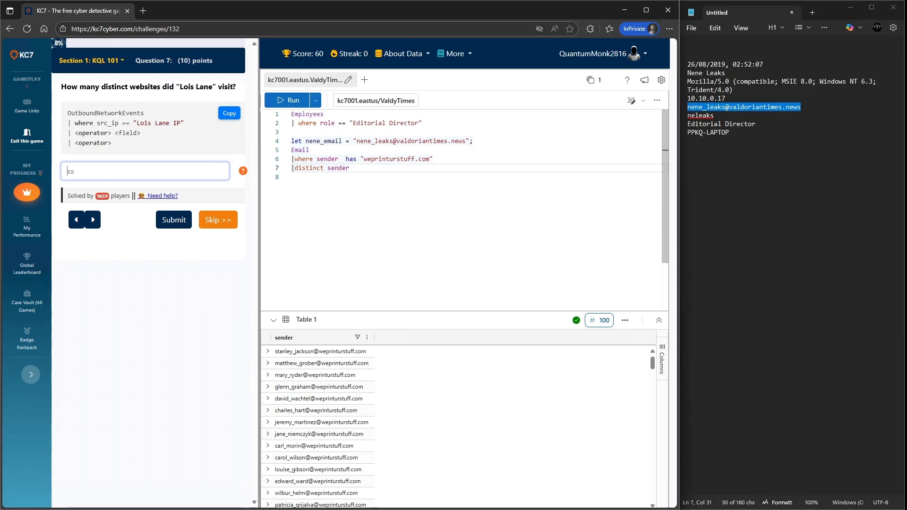
# - Below the existing queries, query Employees where name contains "lois" and run it
pyautogui.click(350, 168)
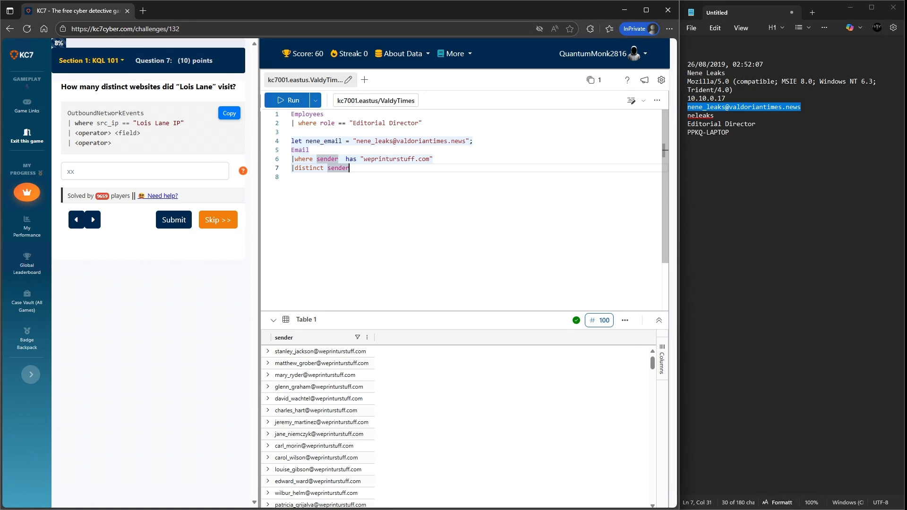
pyautogui.press('Return')
pyautogui.press('Return')
pyautogui.write('Em')
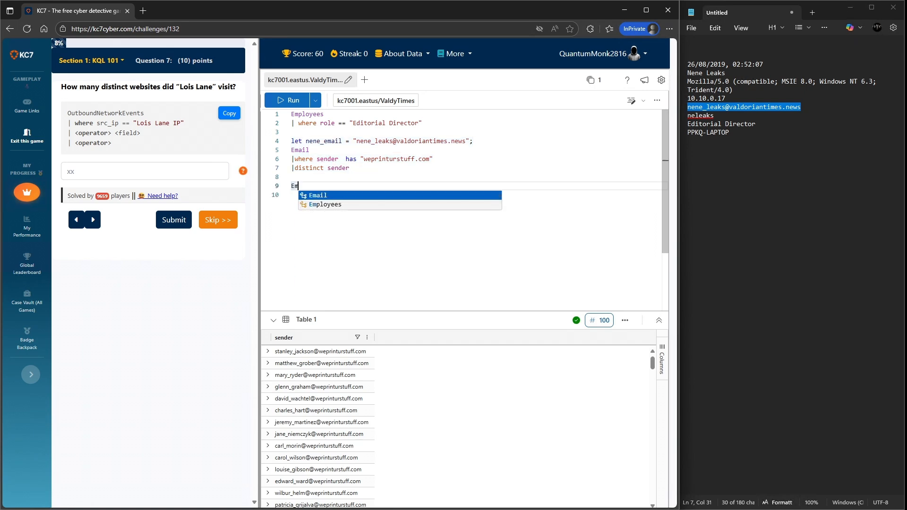
pyautogui.press('Down')
pyautogui.press('Tab')
pyautogui.press('Return')
pyautogui.write('| where')
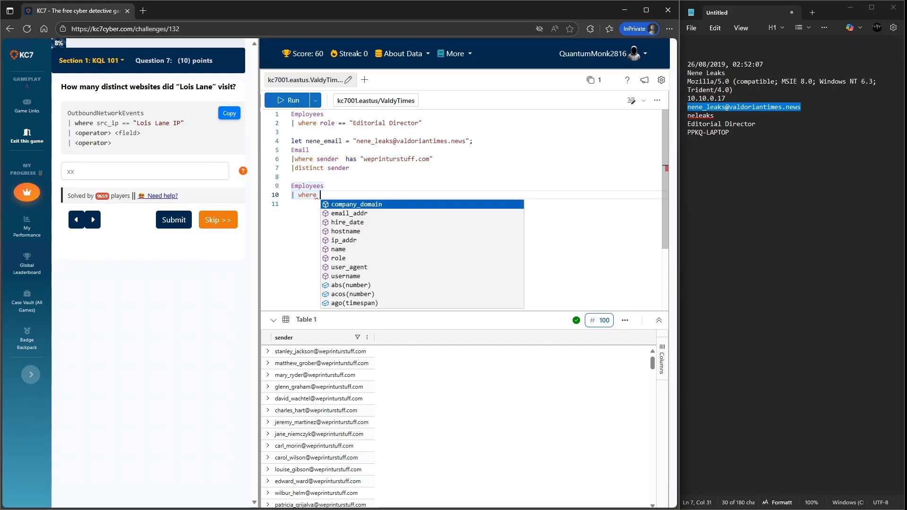
pyautogui.press('Down')
pyautogui.press('Down')
pyautogui.press('Down')
pyautogui.press('Down')
pyautogui.press('Down')
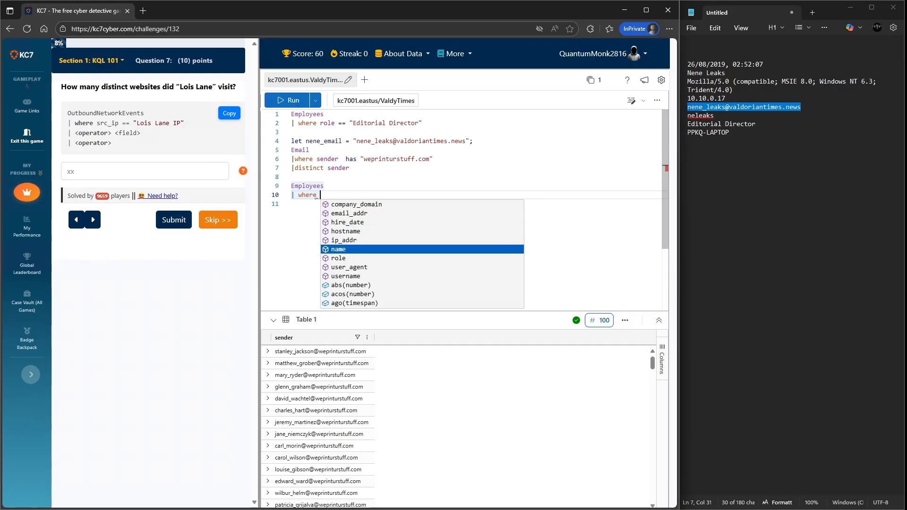
pyautogui.press('Tab')
pyautogui.write('con')
pyautogui.press('Tab')
pyautogui.write('"')
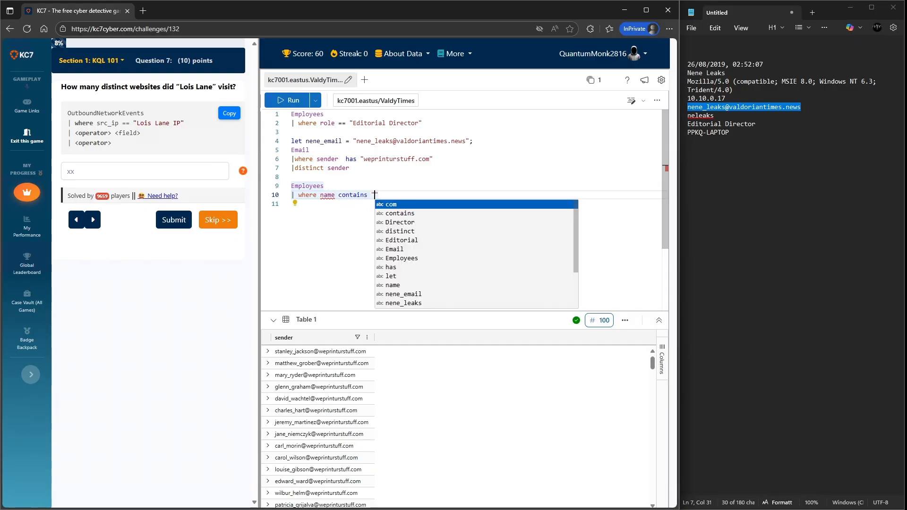
pyautogui.write('l')
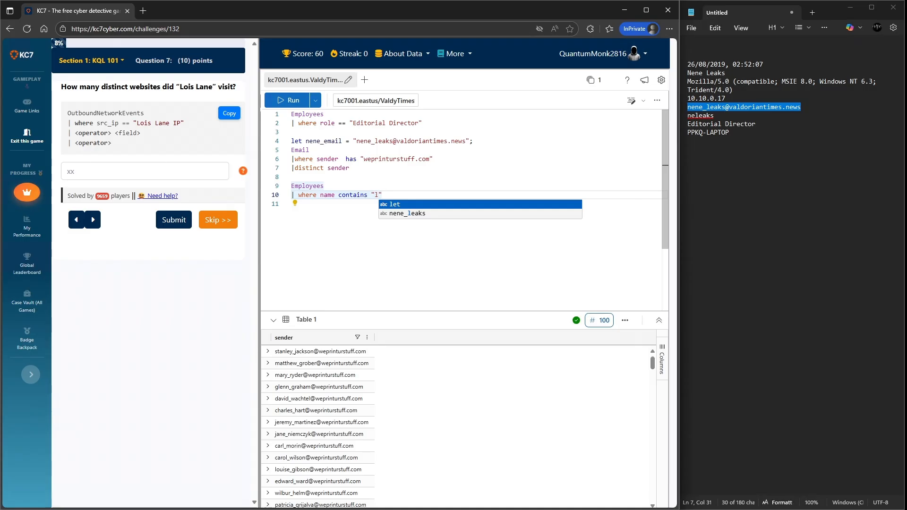
pyautogui.write('ois')
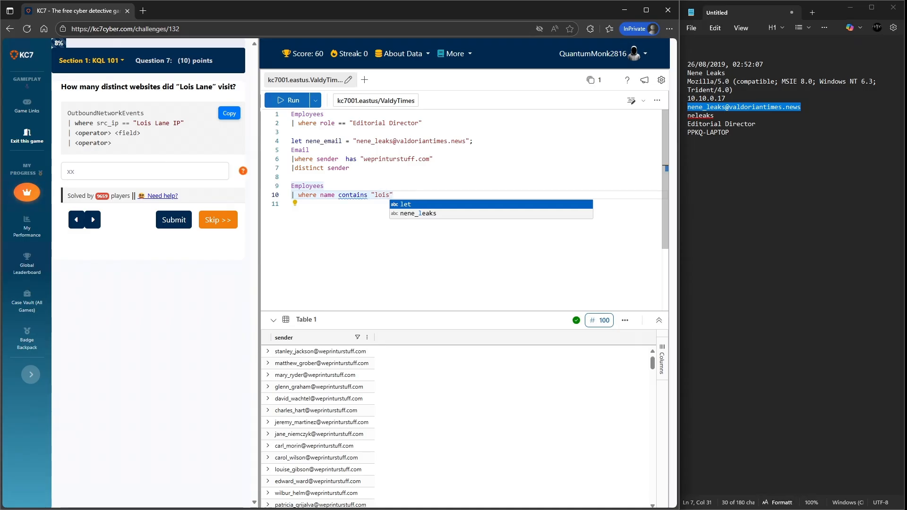
pyautogui.click(292, 204)
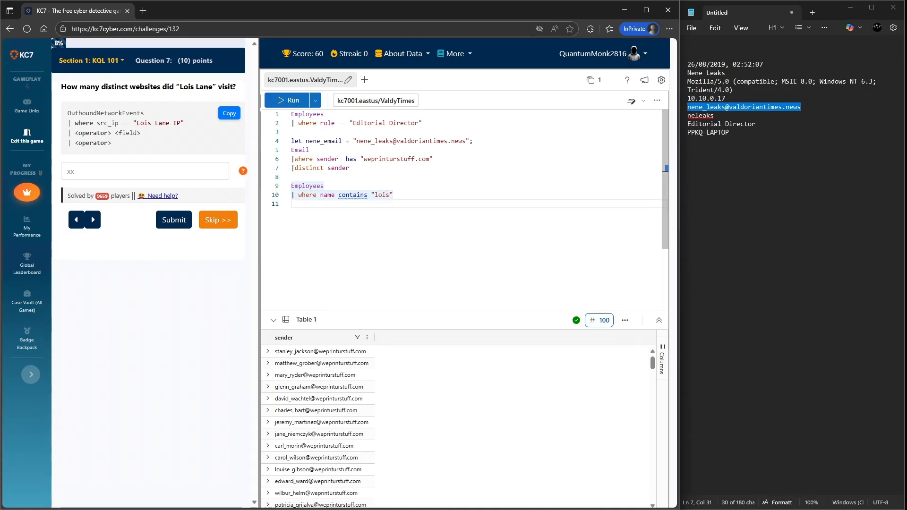
pyautogui.hotkey('shift', 'Return')
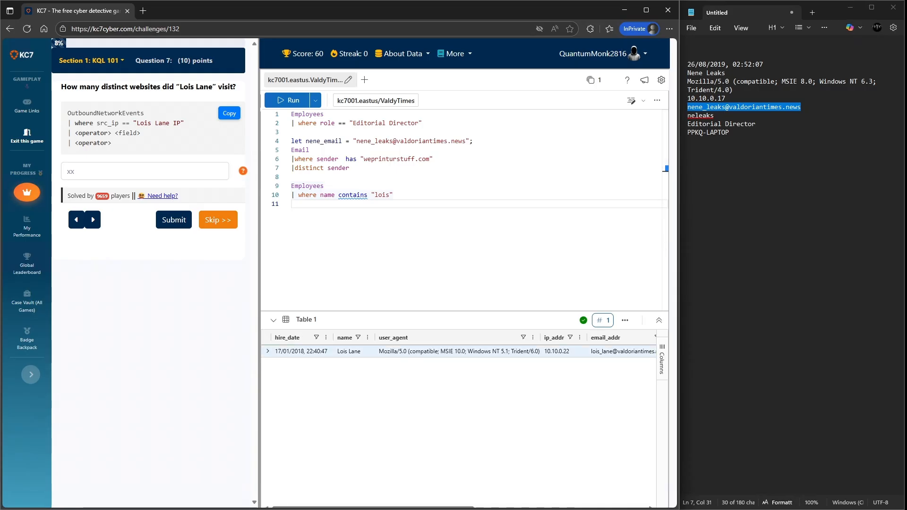
# - Copy Lois Lane's name from the result row into the notepad on a new line
pyautogui.rightClick(339, 352)
pyautogui.click(354, 360)
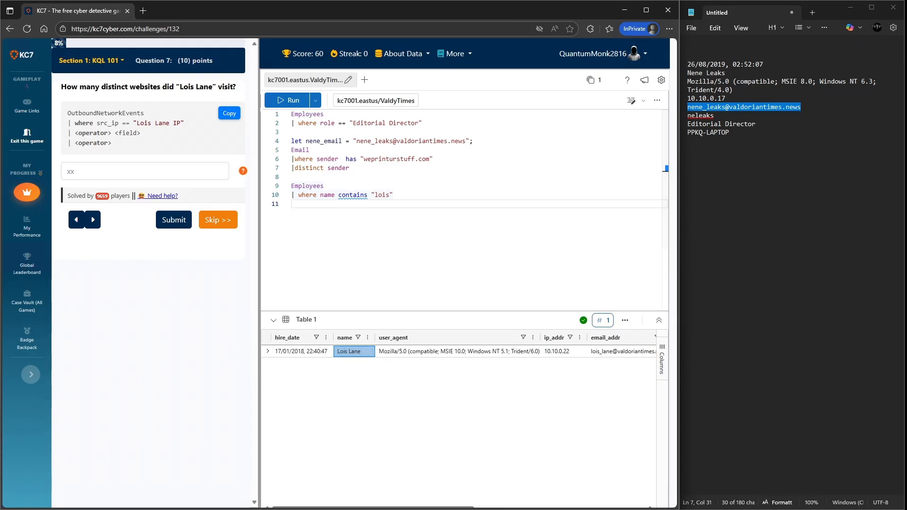
pyautogui.click(688, 150)
pyautogui.hotkey('ctrl', 'v')
pyautogui.press('Return')
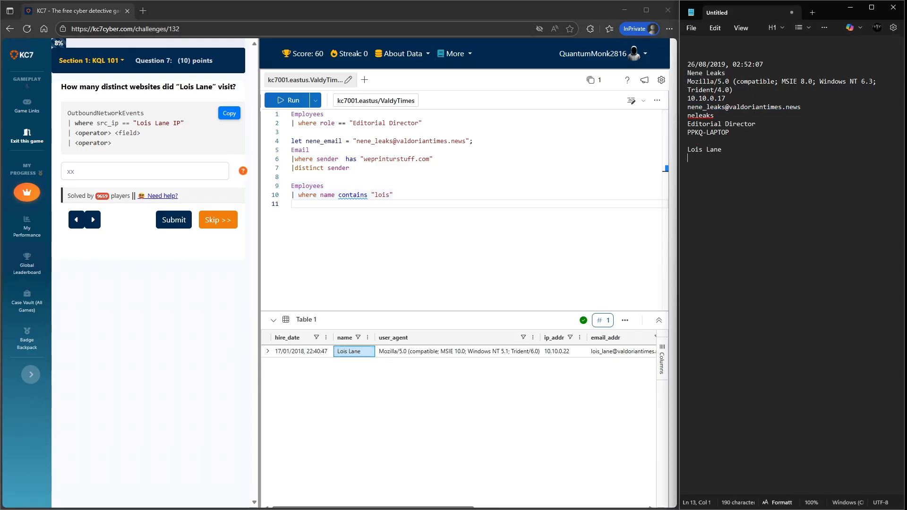
# - Copy Lois Lane's user_agent value from the result into the notepad below her name
pyautogui.click(456, 351)
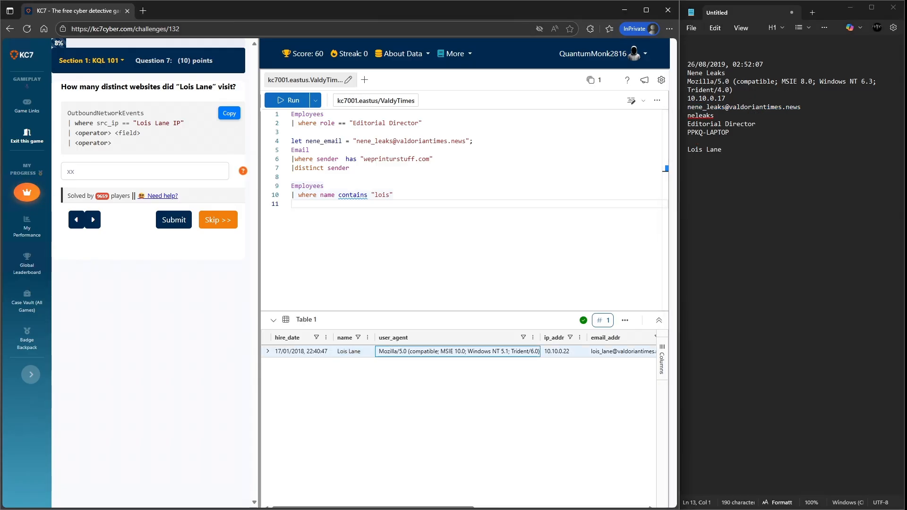
pyautogui.rightClick(456, 351)
pyautogui.click(467, 362)
pyautogui.click(695, 157)
pyautogui.hotkey('ctrl', 'v')
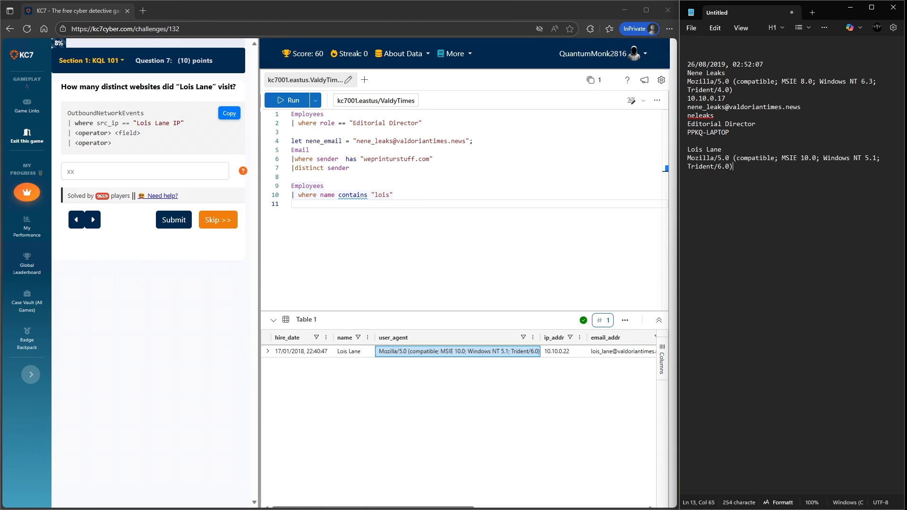
# - Copy Lois Lane's ip_addr value into the notepad on a new line below her user agent, undoing a misplaced paste
pyautogui.rightClick(554, 352)
pyautogui.click(543, 362)
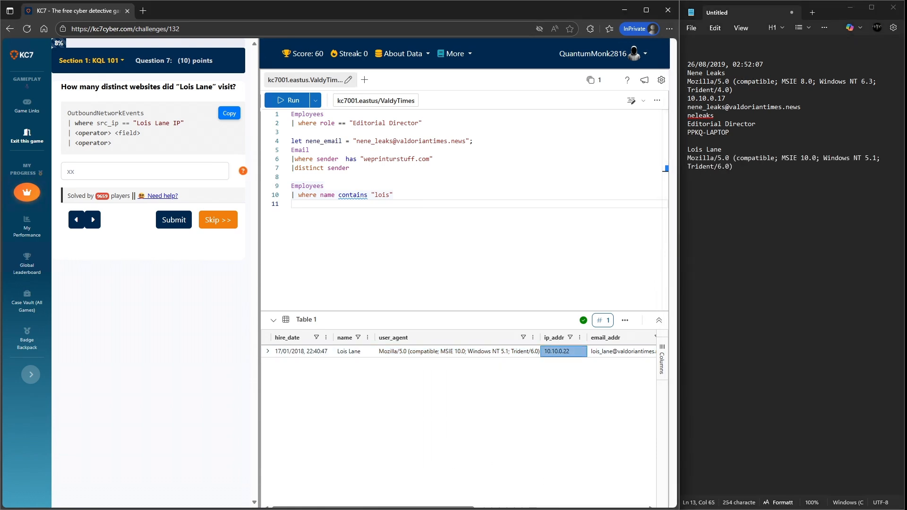
pyautogui.click(695, 168)
pyautogui.hotkey('ctrl', 'v')
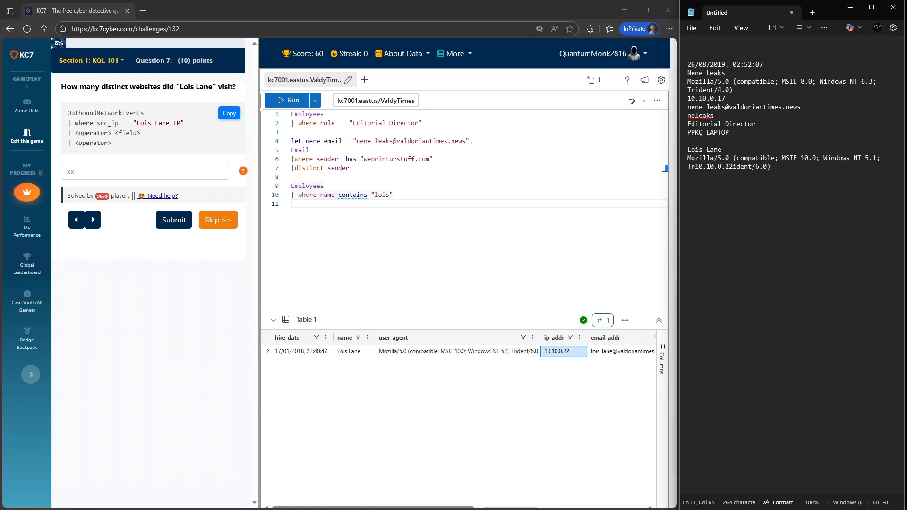
pyautogui.hotkey('ctrl', 'z')
pyautogui.press('Return')
pyautogui.hotkey('ctrl', 'v')
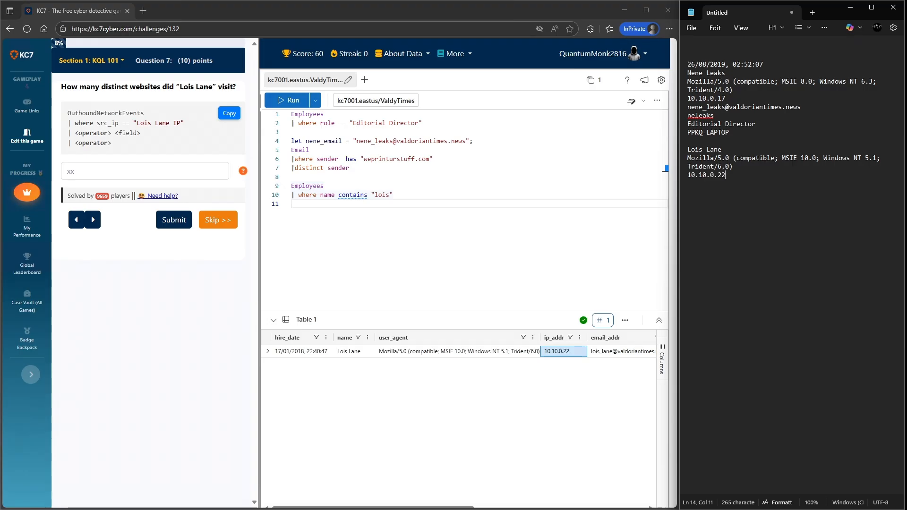
pyautogui.click(607, 352)
pyautogui.rightClick(607, 352)
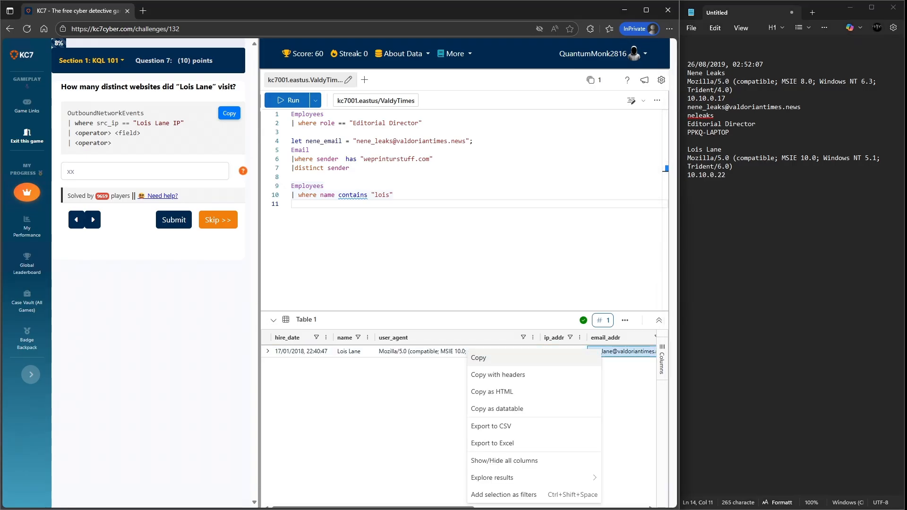
pyautogui.click(586, 358)
pyautogui.hotkey('alt', 'Tab')
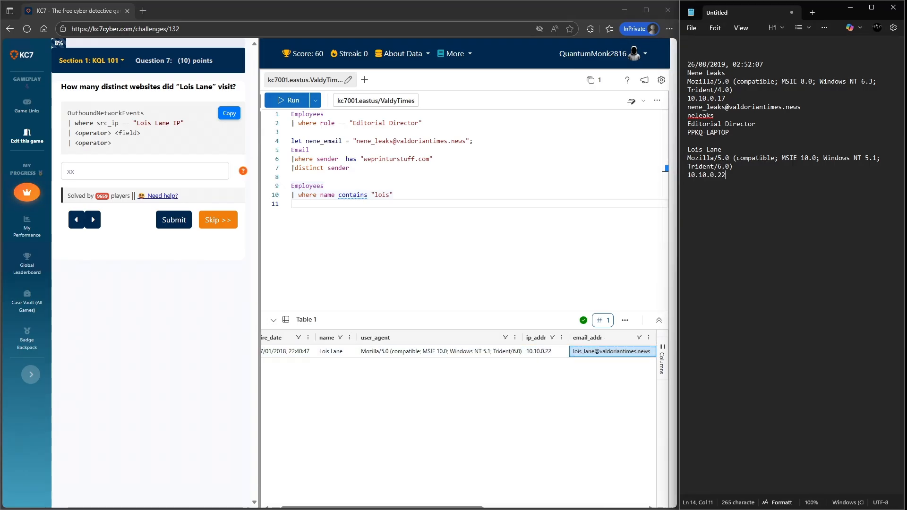
pyautogui.press('Return')
pyautogui.hotkey('ctrl', 'v')
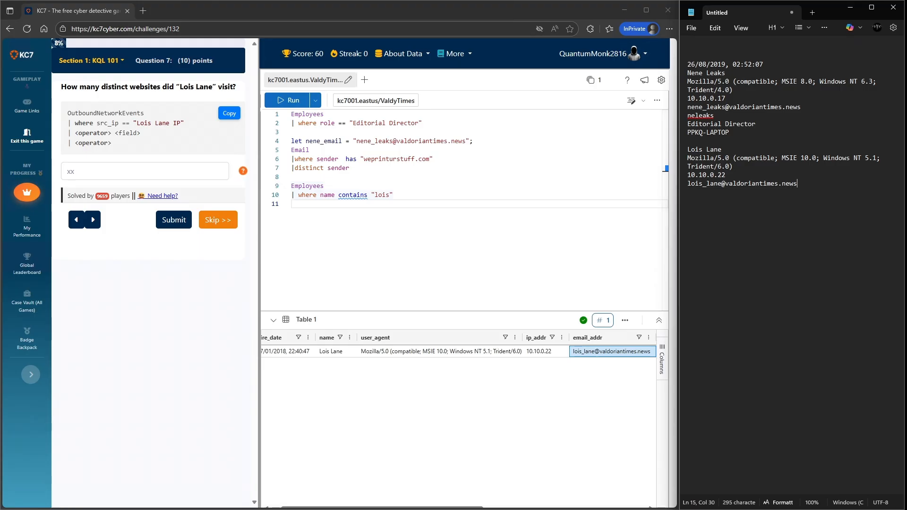
# - Copy Lois Lane's username from the result into the notepad below her email address
pyautogui.moveTo(397, 507); pyautogui.dragTo(532, 507)
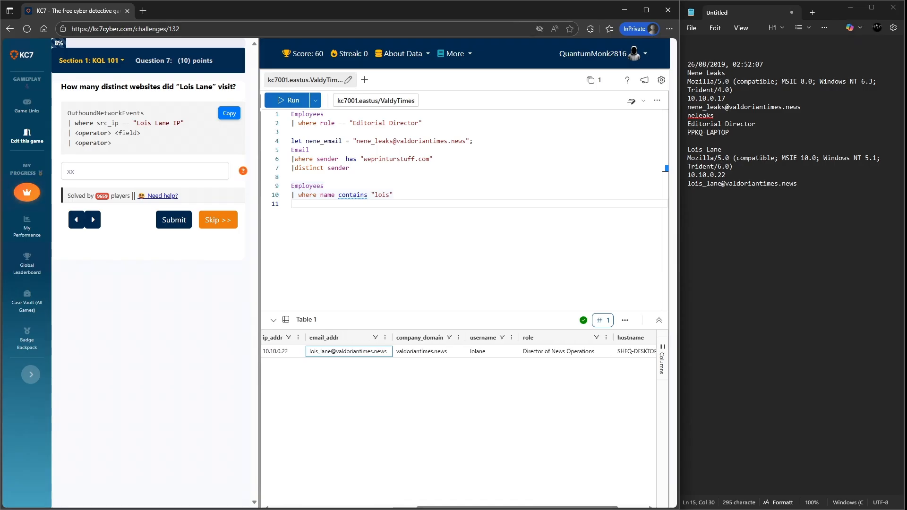
pyautogui.rightClick(494, 351)
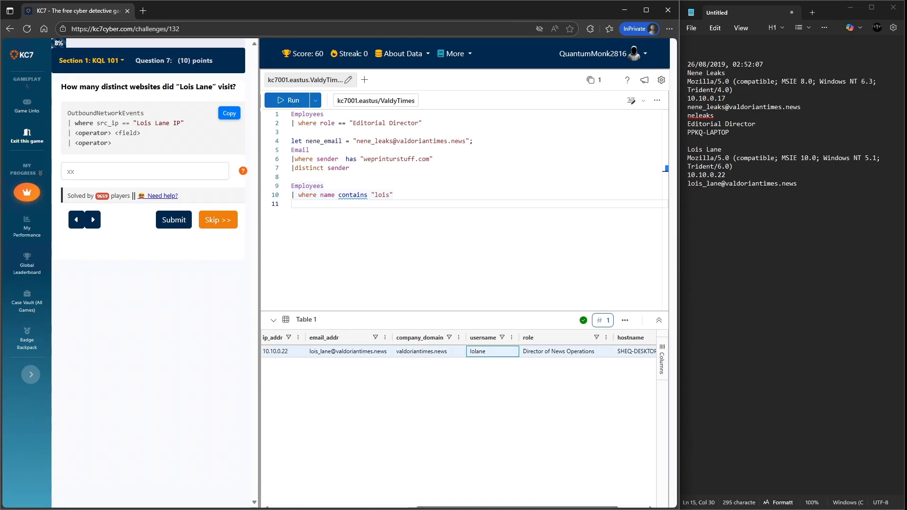
pyautogui.click(373, 359)
pyautogui.click(692, 185)
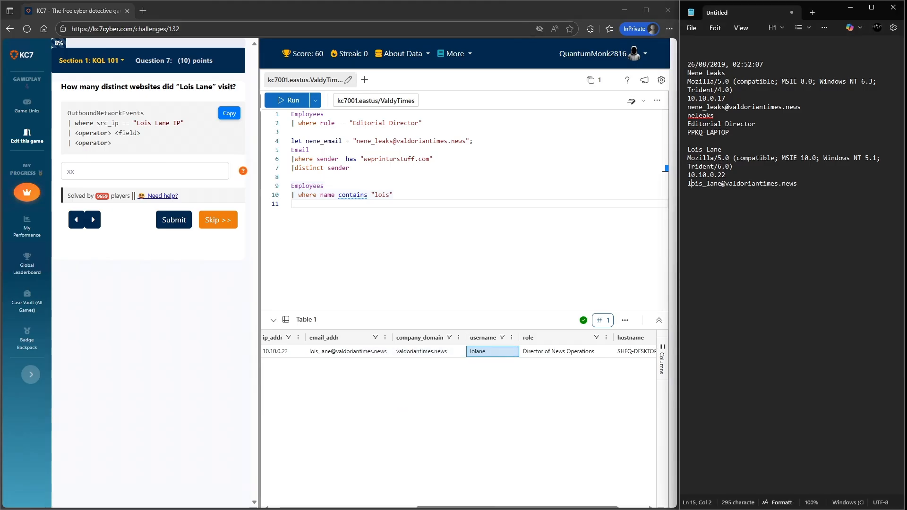
pyautogui.click(797, 184)
pyautogui.hotkey('ctrl', 'v')
# - Copy Lois Lane's role, Director of News Operations, into the notepad on a new line
pyautogui.rightClick(531, 353)
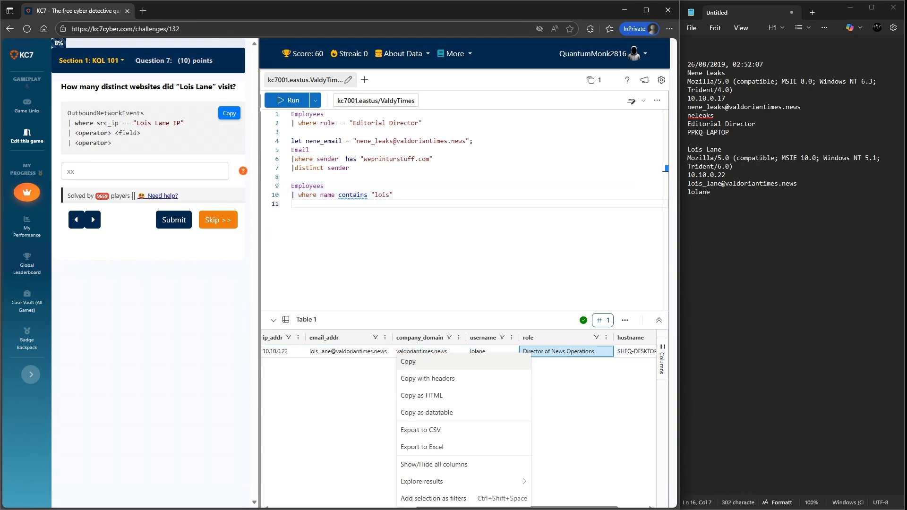
pyautogui.click(523, 362)
pyautogui.click(712, 193)
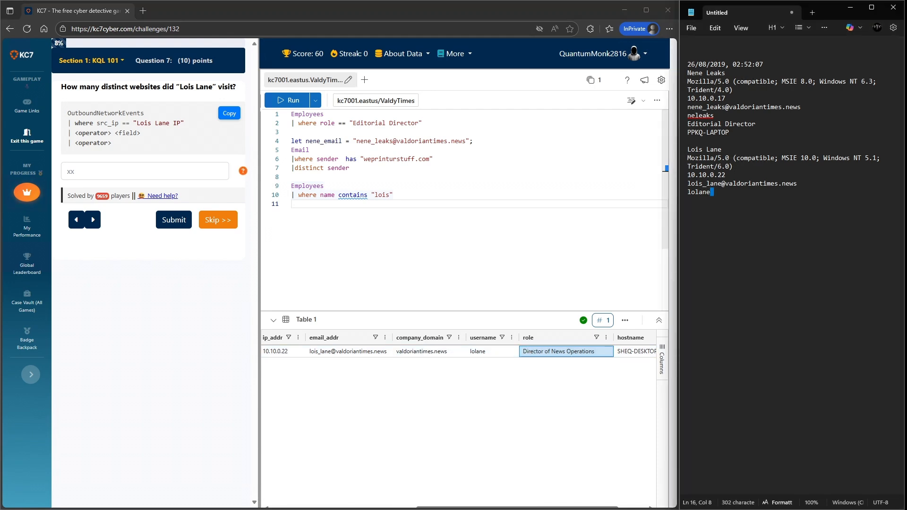
pyautogui.press('Return')
pyautogui.hotkey('ctrl', 'v')
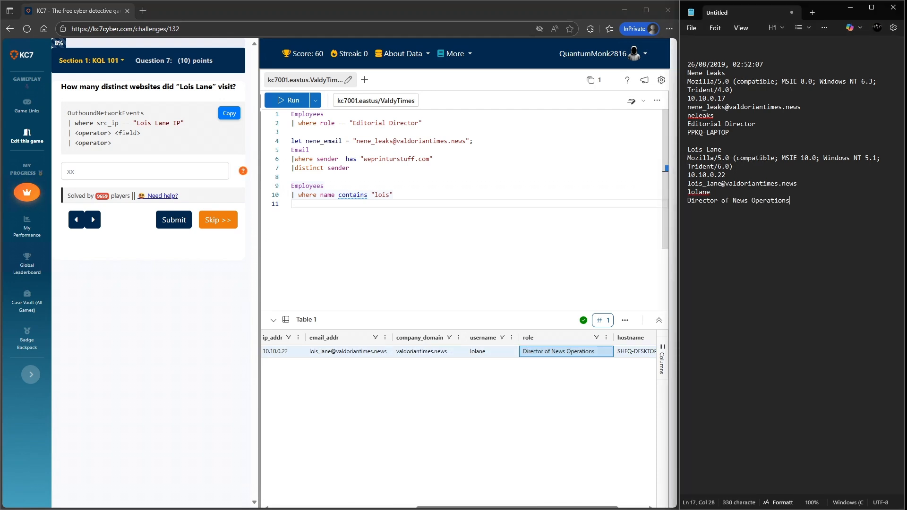
# - Copy Lois Lane's hostname into the notepad on a new line below her role
pyautogui.rightClick(620, 351)
pyautogui.click(495, 211)
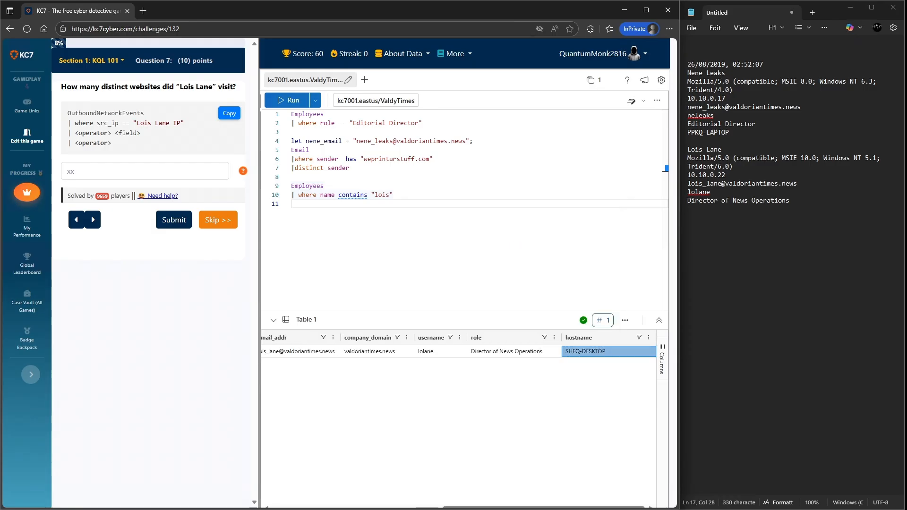
pyautogui.click(791, 201)
pyautogui.press('Return')
pyautogui.hotkey('ctrl', 'v')
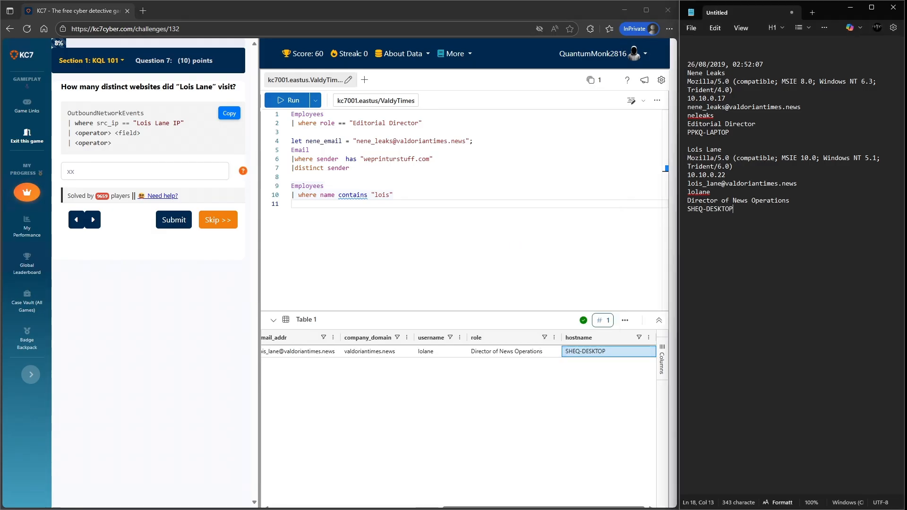
pyautogui.hotkey('alt', 'Tab')
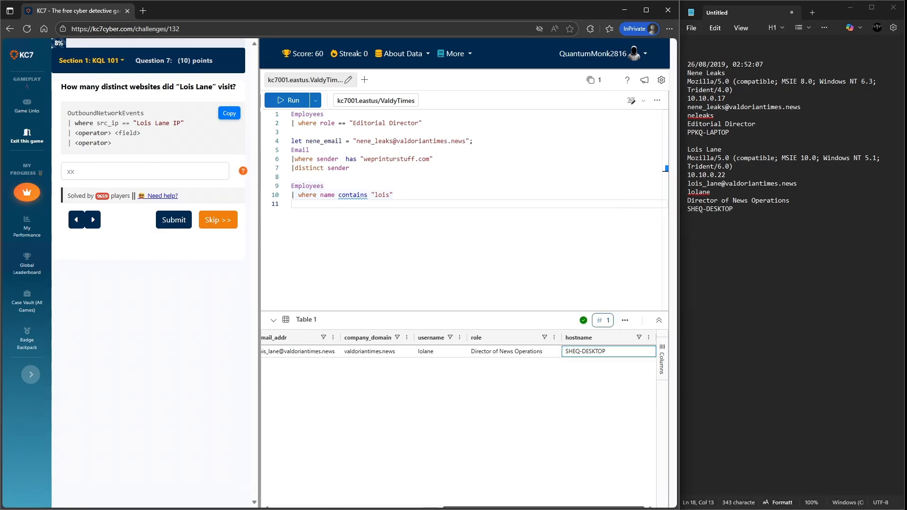
# - Below the existing queries, query OutboundNetworkEvents where src_ip contains "10.10.0.22", pasting the IP from the notepad, and run it
pyautogui.hscroll(-7, 458, 351)
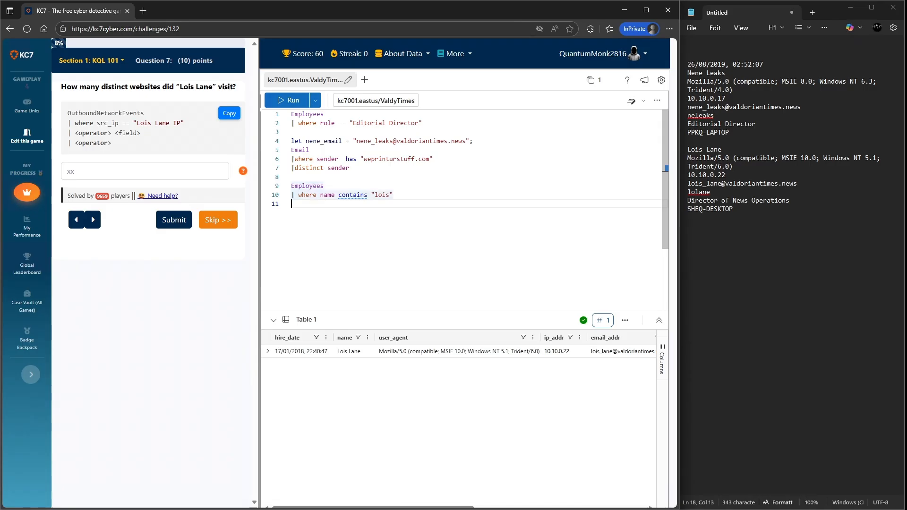
pyautogui.press('Return')
pyautogui.write('out')
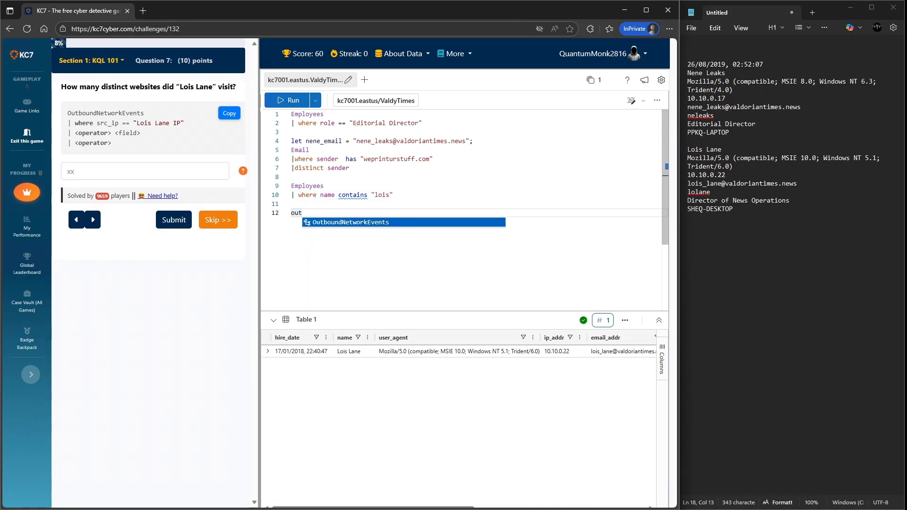
pyautogui.press('Tab')
pyautogui.press('Return')
pyautogui.write('| where ')
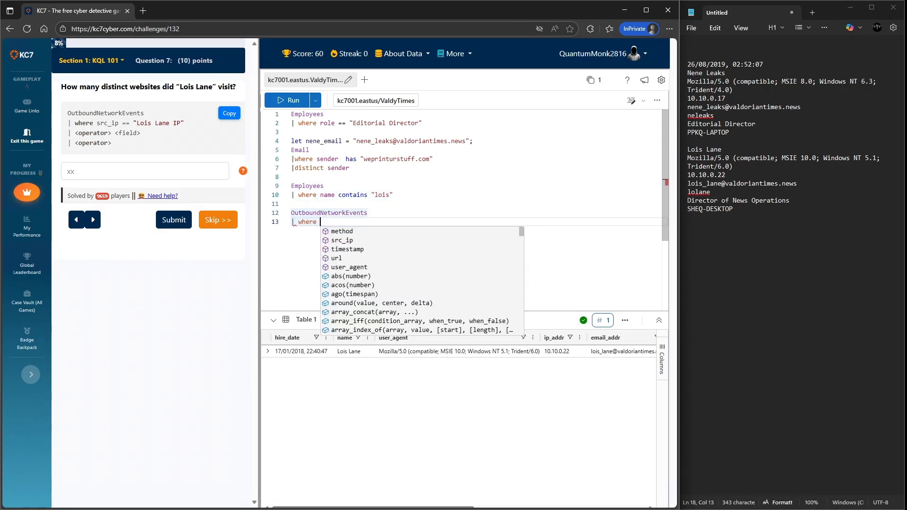
pyautogui.write('sr')
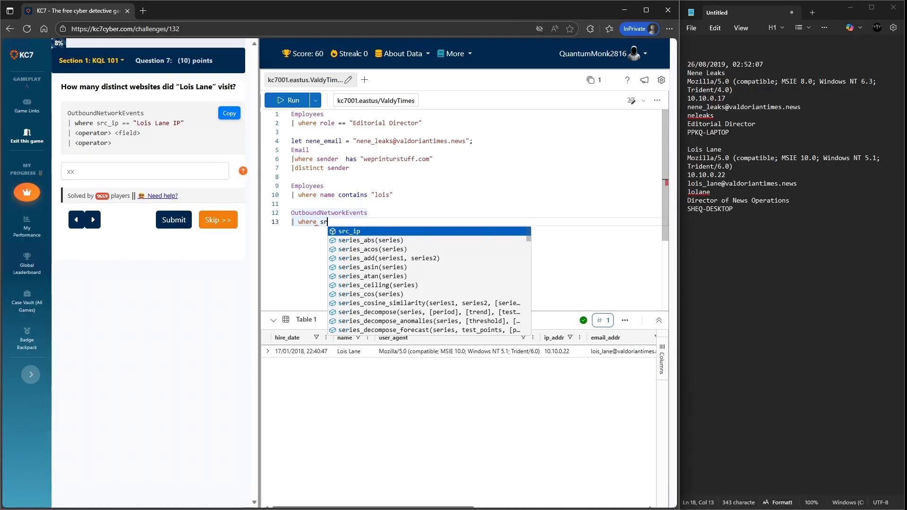
pyautogui.press('Tab')
pyautogui.press('Tab')
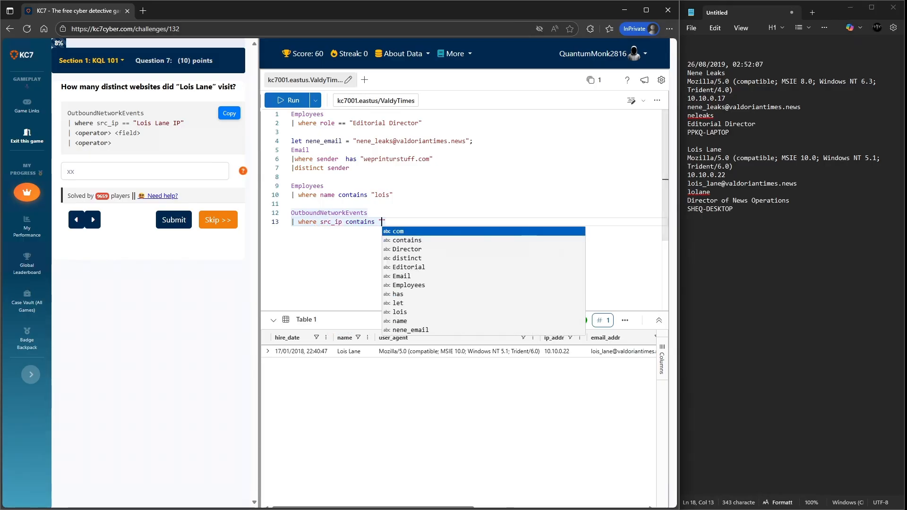
pyautogui.moveTo(725, 175); pyautogui.dragTo(688, 175)
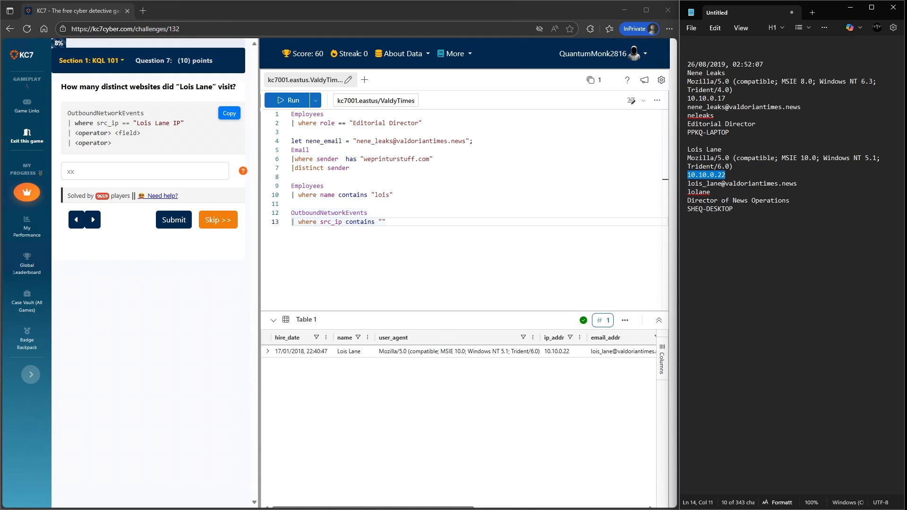
pyautogui.click(382, 222)
pyautogui.hotkey('ctrl', 'v')
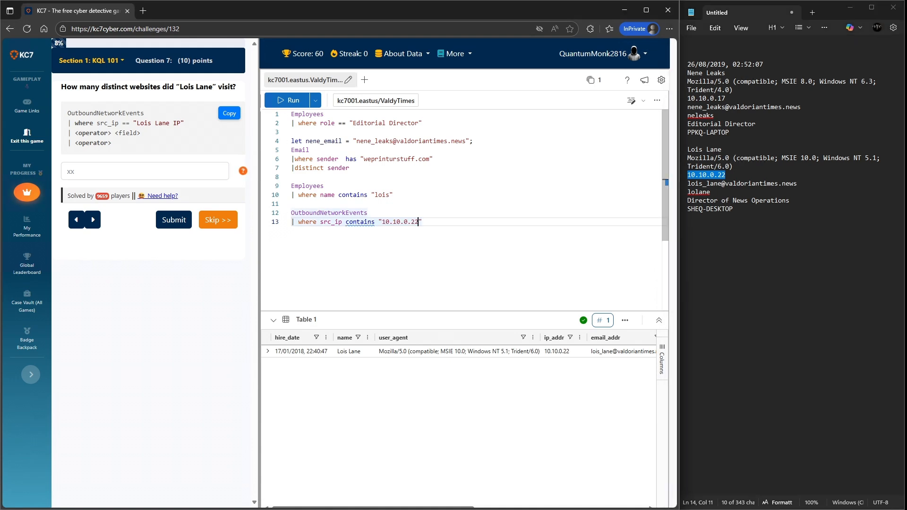
pyautogui.hotkey('shift', 'Return')
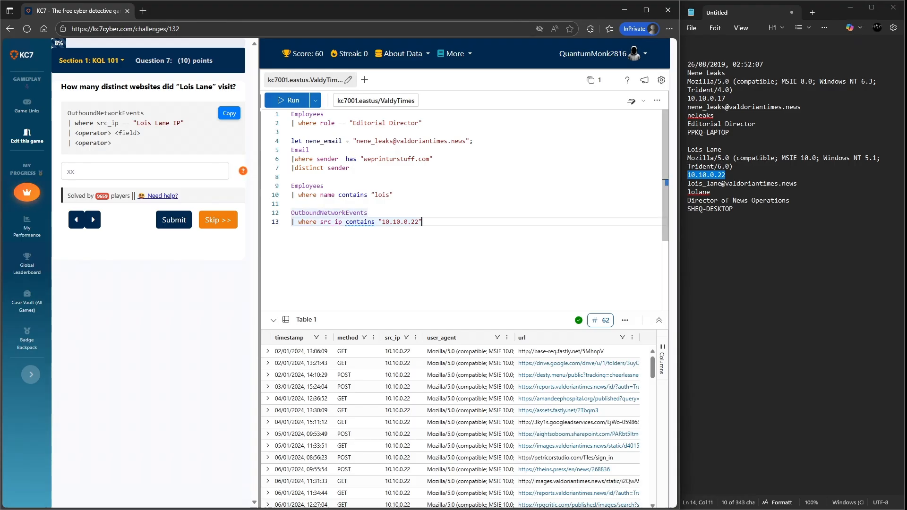
# - Add a distinct url line to the OutboundNetworkEvents query and run it again
pyautogui.press('Return')
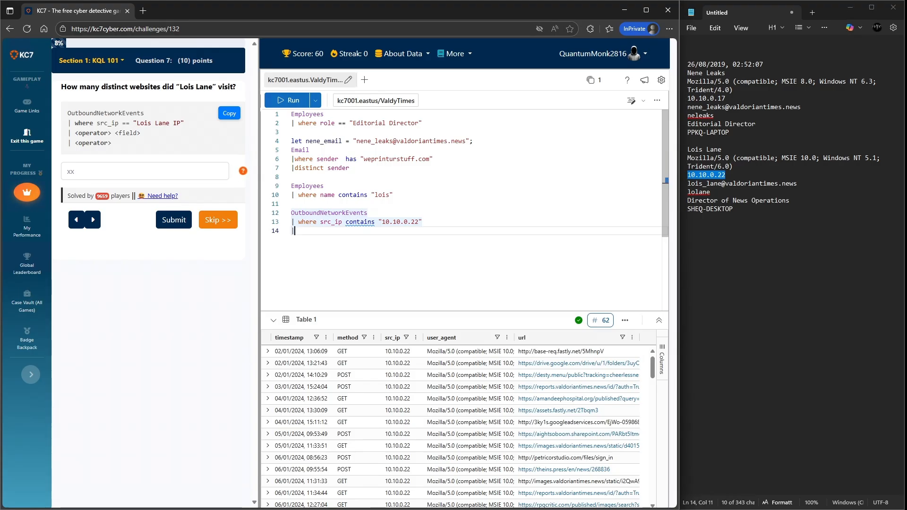
pyautogui.write('|dist')
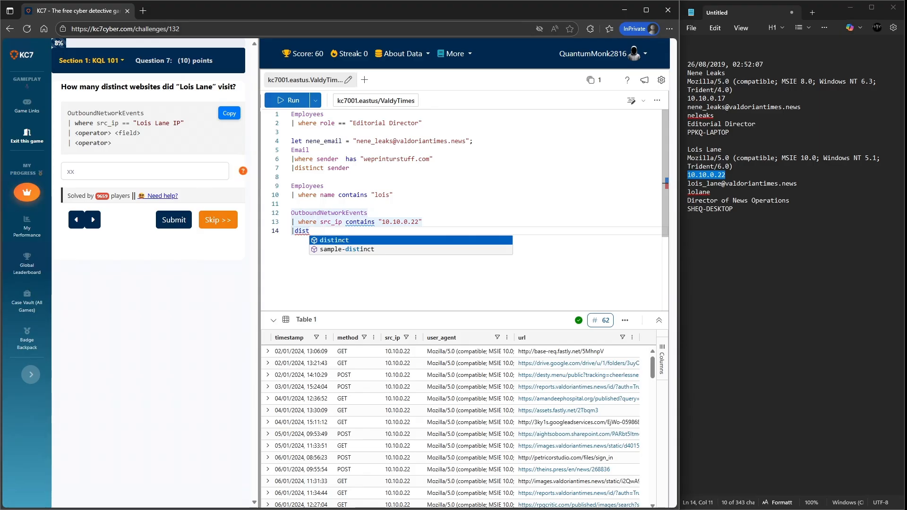
pyautogui.press('Tab')
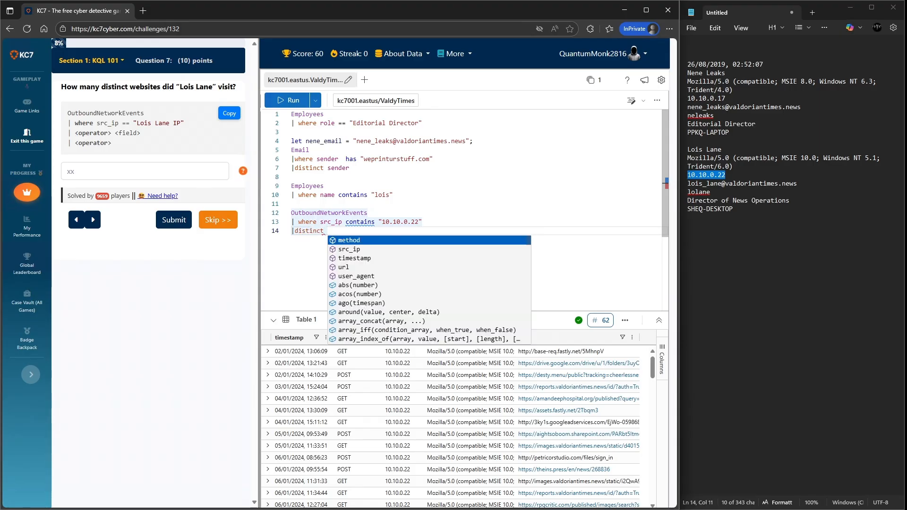
pyautogui.write('url')
pyautogui.press('Escape')
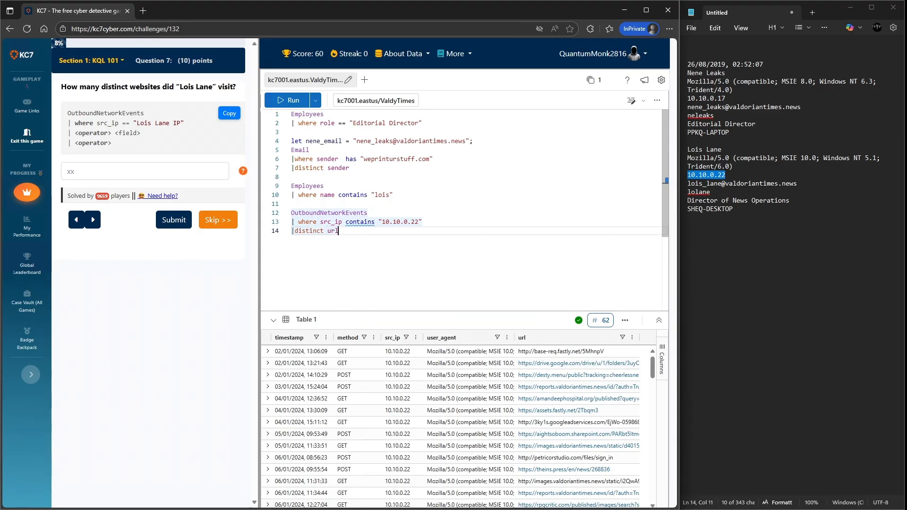
pyautogui.hotkey('shift', 'Return')
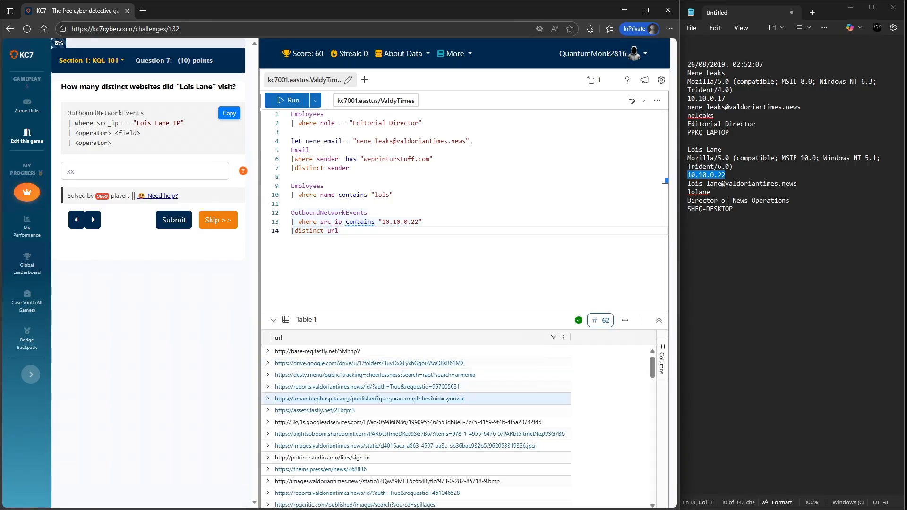
# - Submit 62 as the number of distinct websites Lois Lane visited
pyautogui.click(144, 171)
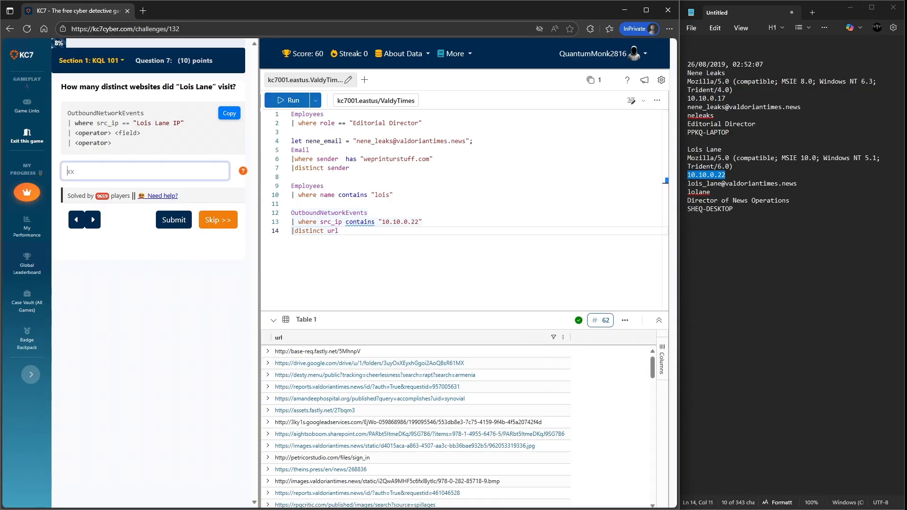
pyautogui.write('62')
pyautogui.press('Return')
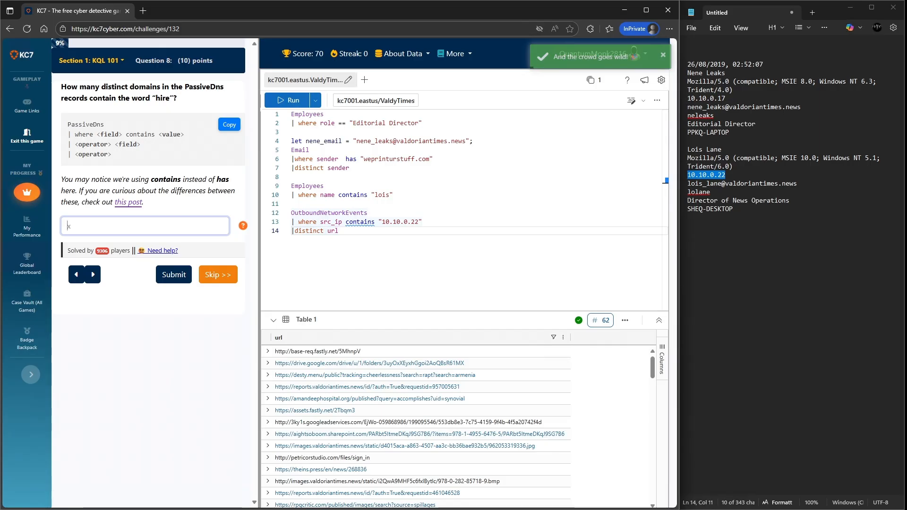
# - Start a new query on the PassiveDns table below the others and run it
pyautogui.click(339, 231)
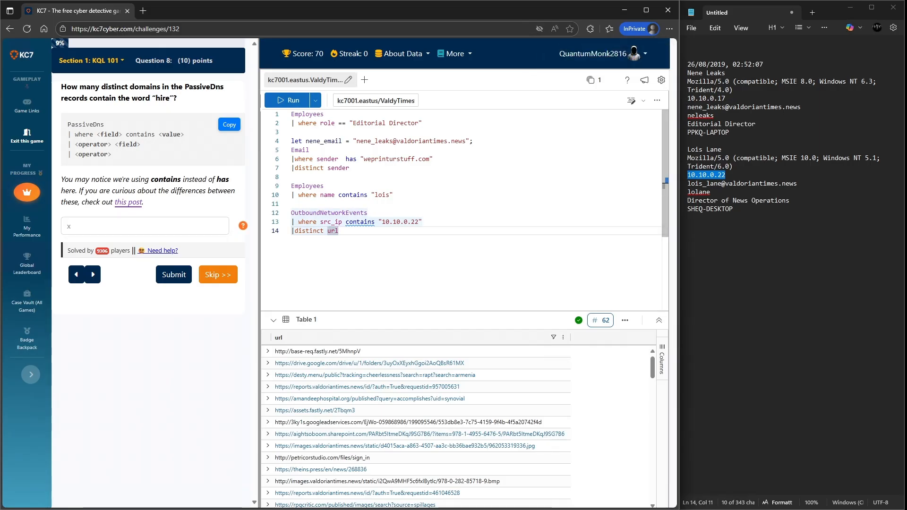
pyautogui.press('Return')
pyautogui.press('Return')
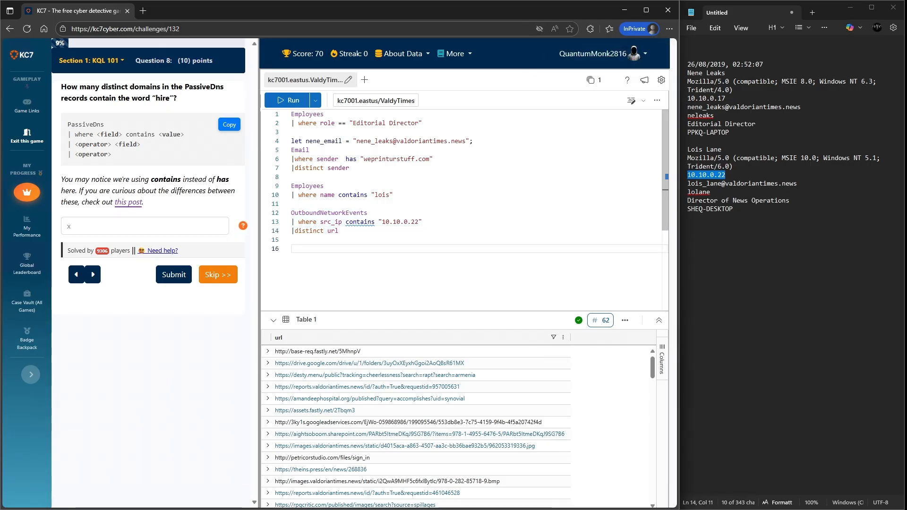
pyautogui.write('PassiveDns')
pyautogui.press('Return')
pyautogui.write('|')
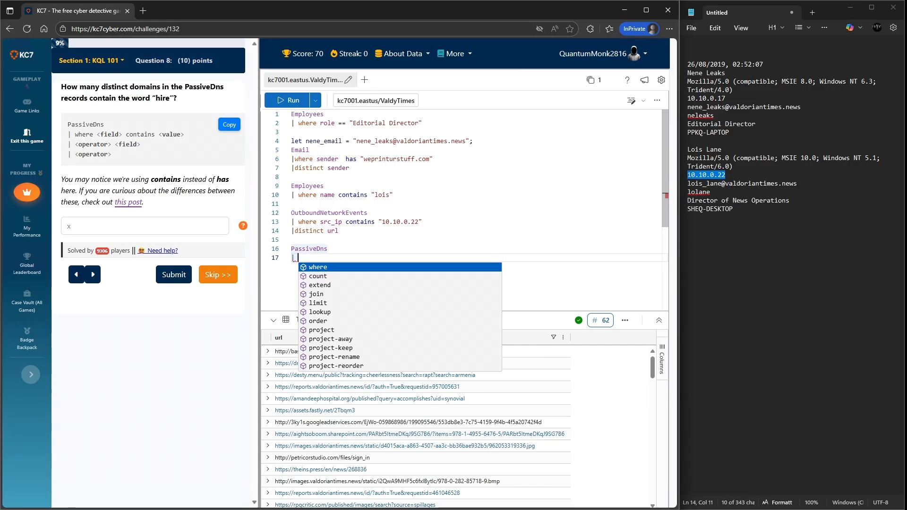
pyautogui.press('Escape')
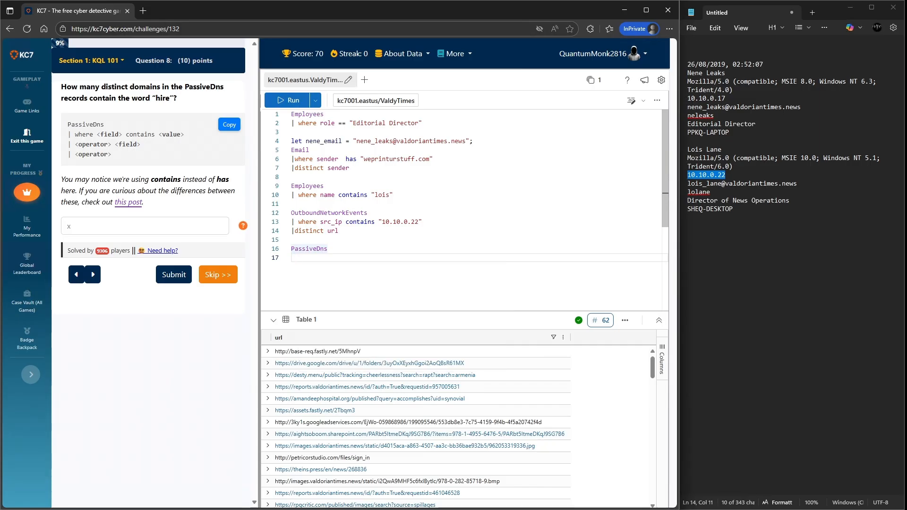
pyautogui.hotkey('shift', 'Return')
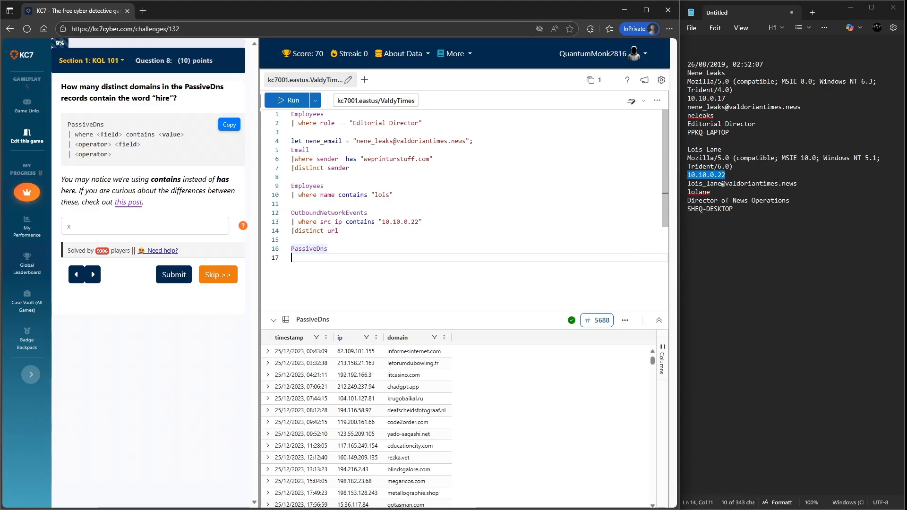
# - Limit the PassiveDns query to 10 rows with take 10 and run it
pyautogui.write('|take')
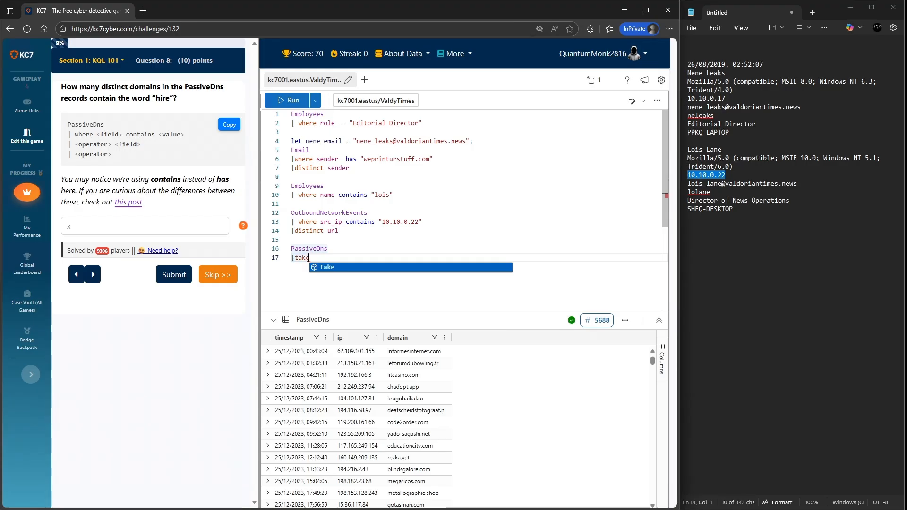
pyautogui.write(' 10')
pyautogui.press('Return')
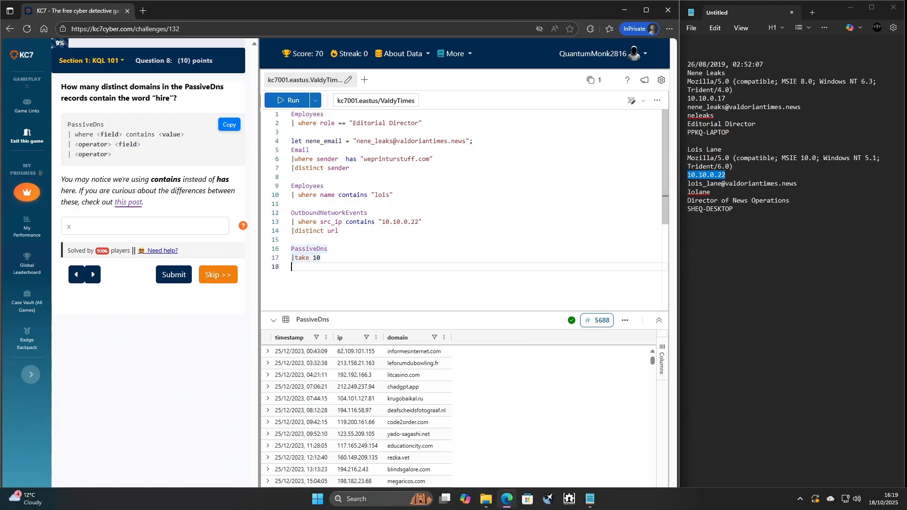
pyautogui.hotkey('shift', 'Return')
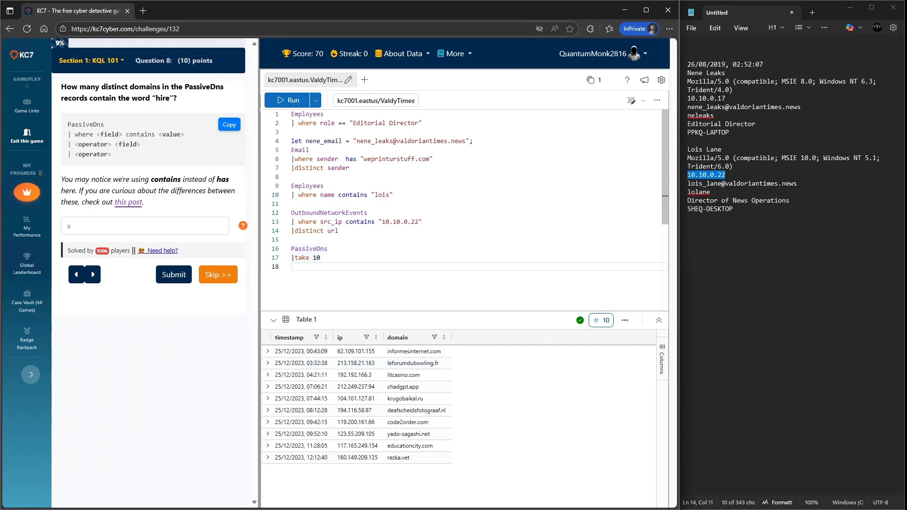
# - Replace the take line with a filter where domain contains "hire", add distinct domain, and run the query
pyautogui.moveTo(321, 258); pyautogui.dragTo(292, 258)
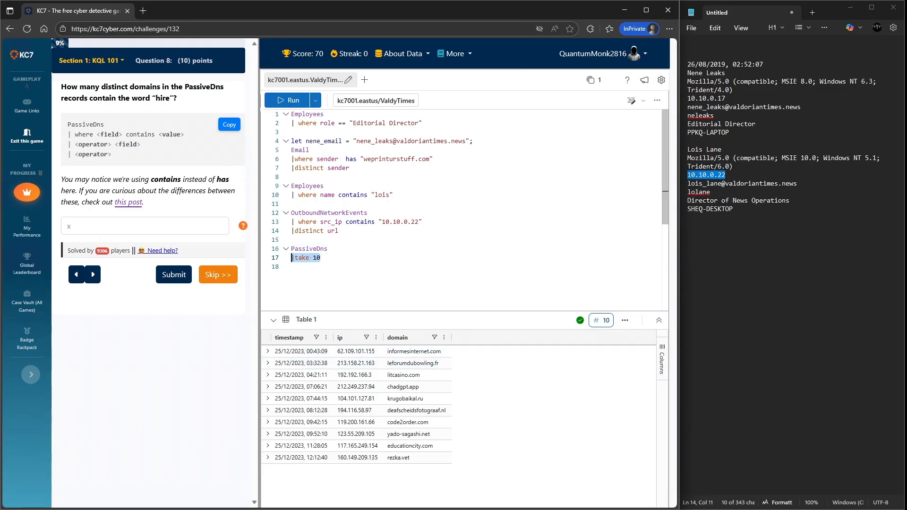
pyautogui.press('BackSpace')
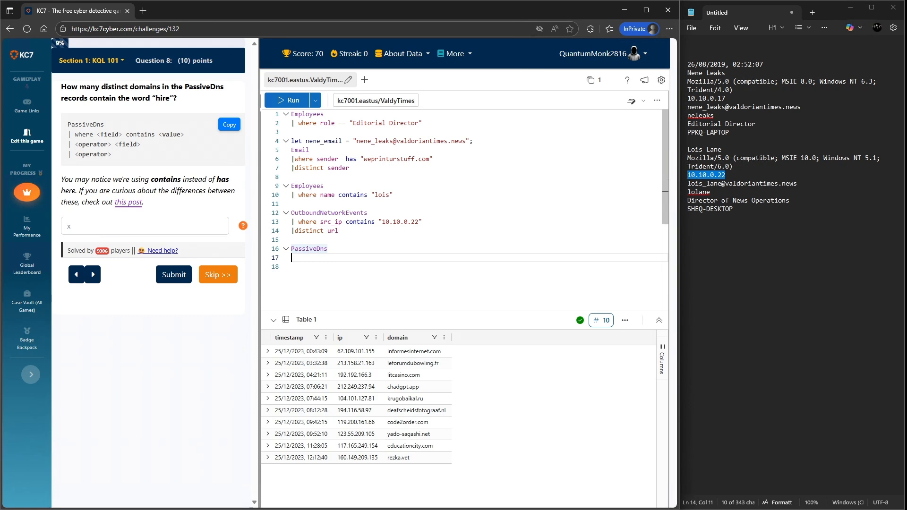
pyautogui.write('where d')
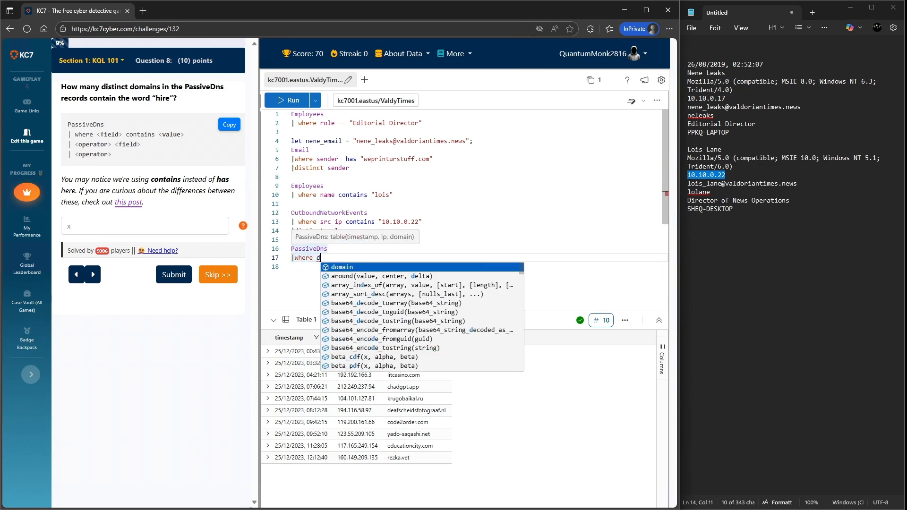
pyautogui.press('Tab')
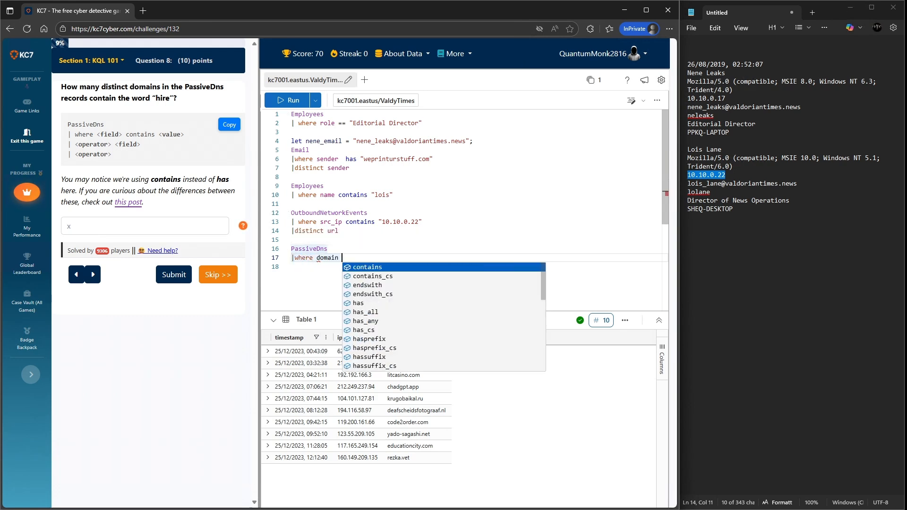
pyautogui.write('contains "hire"')
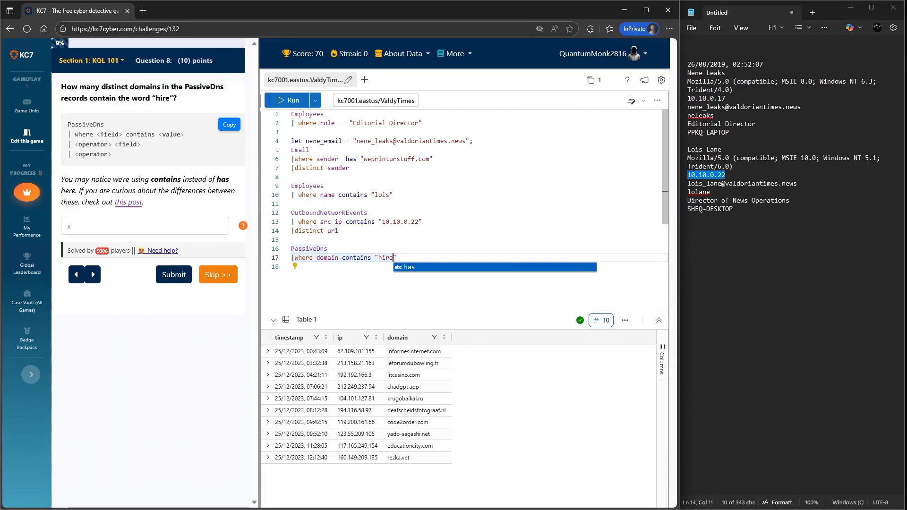
pyautogui.press('Return')
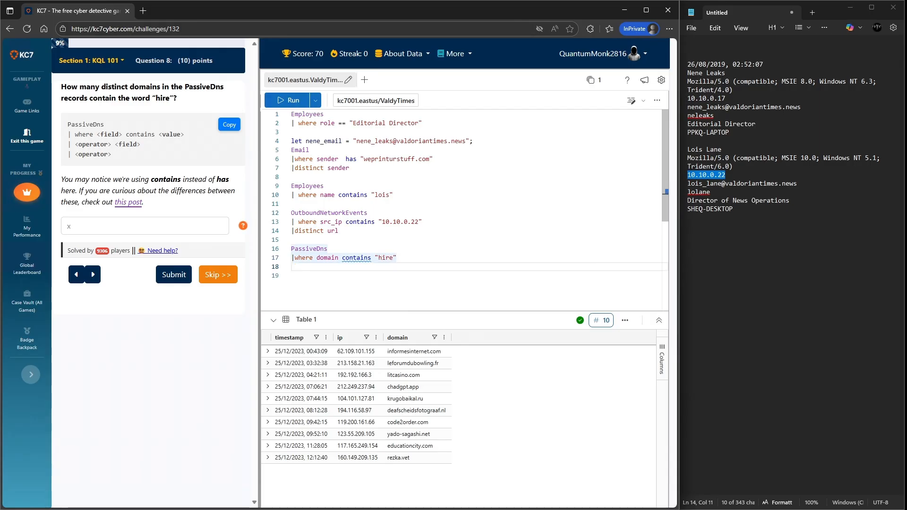
pyautogui.write('|distinct')
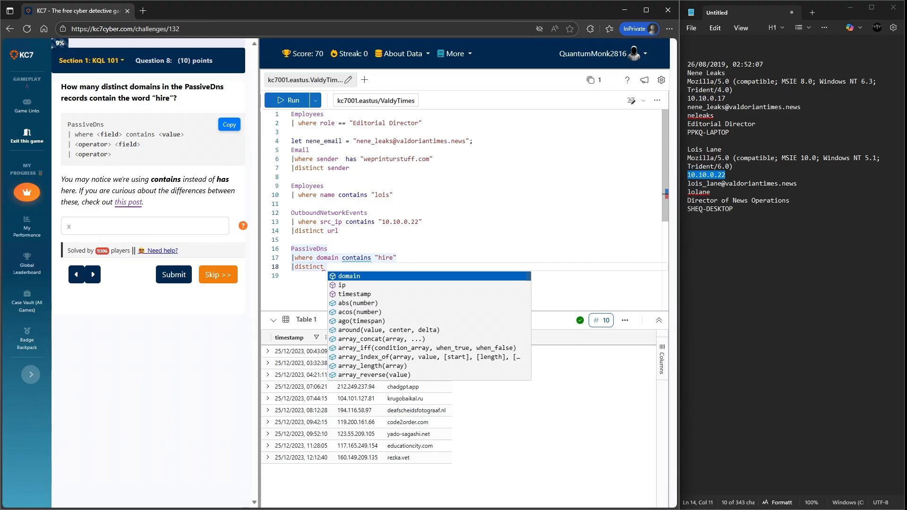
pyautogui.press('Return')
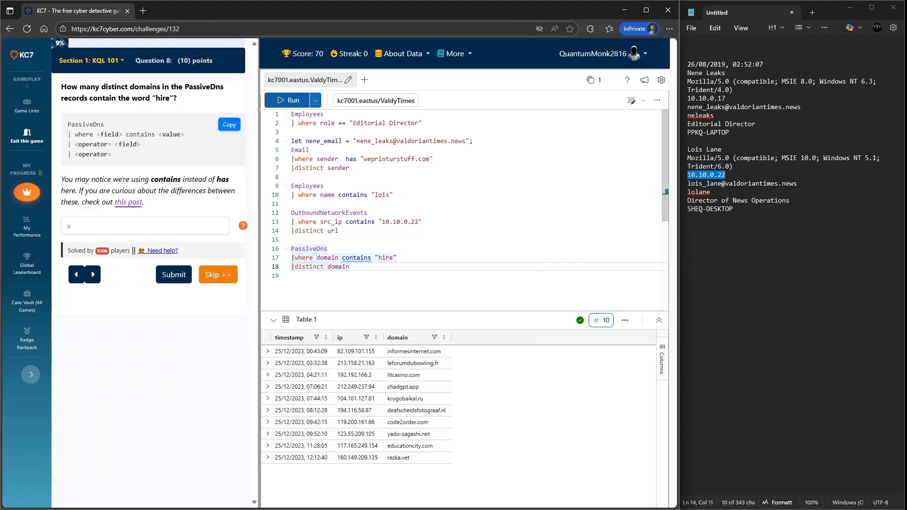
pyautogui.hotkey('shift', 'Return')
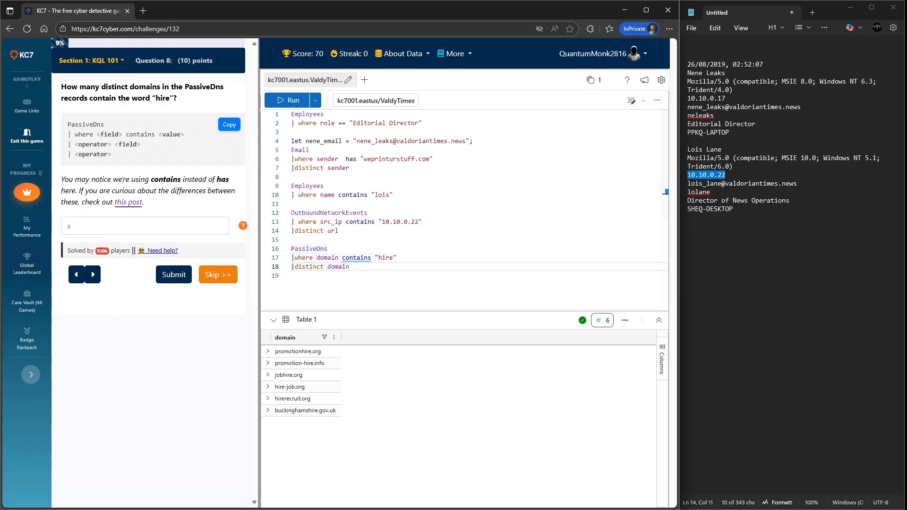
# - Submit 6 as the number of distinct domains containing "hire"
pyautogui.click(109, 226)
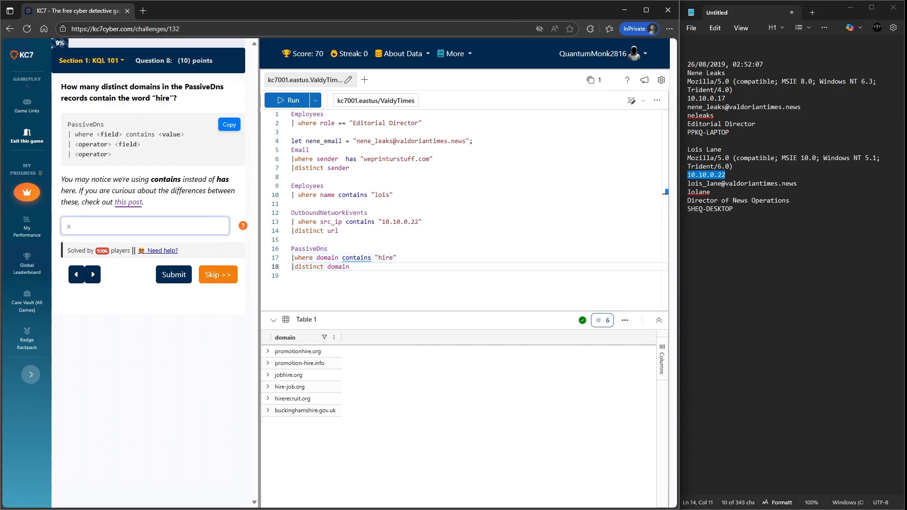
pyautogui.write('6')
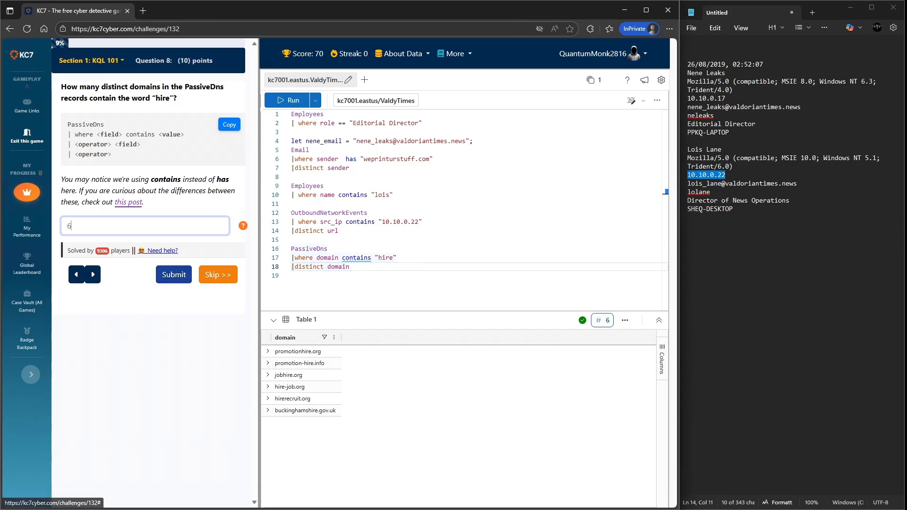
pyautogui.click(174, 274)
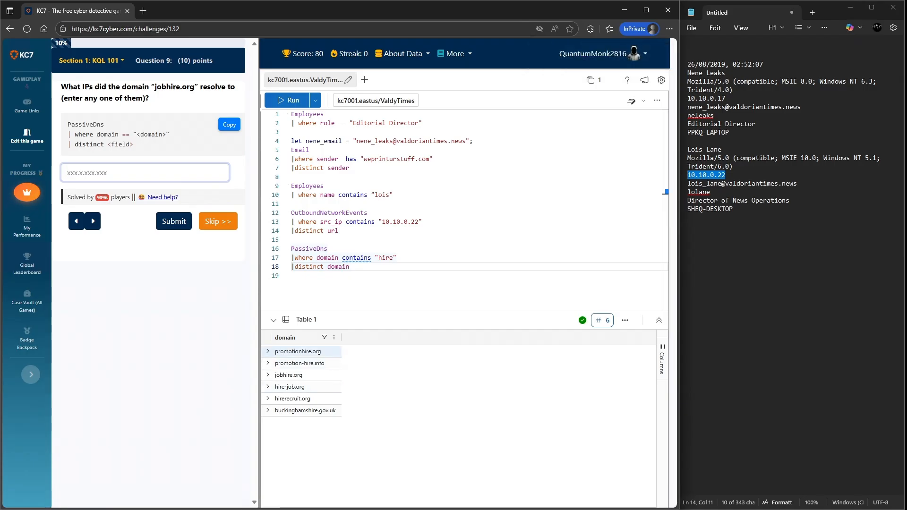
# - Change the filter to domain contains "jobhire.org", remove the distinct line, and run the query
pyautogui.rightClick(296, 375)
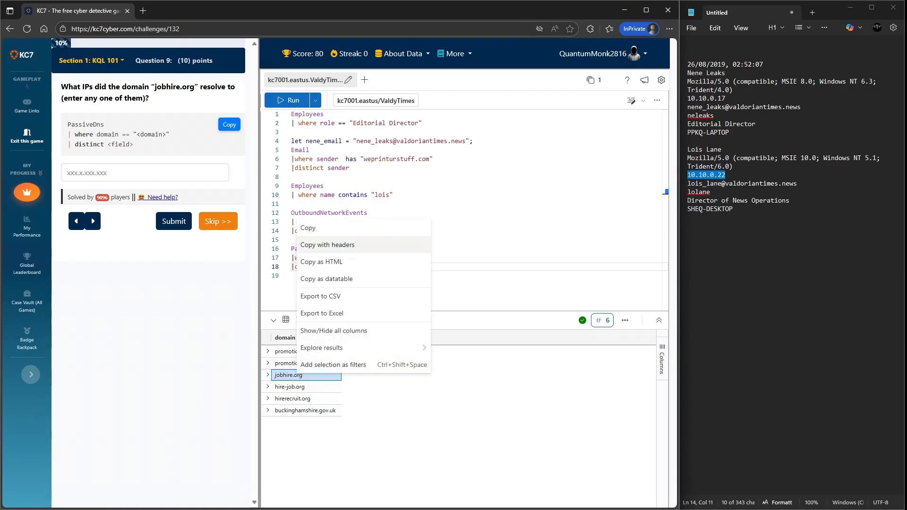
pyautogui.click(308, 228)
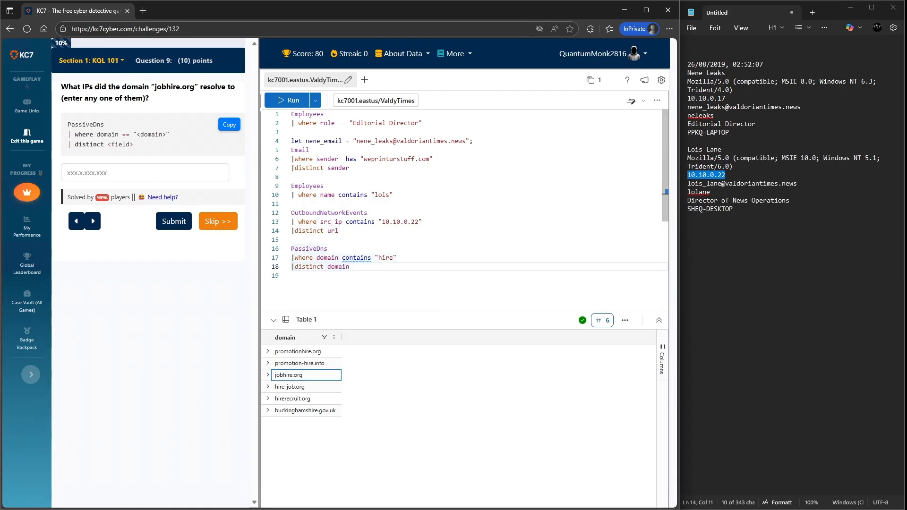
pyautogui.doubleClick(386, 257)
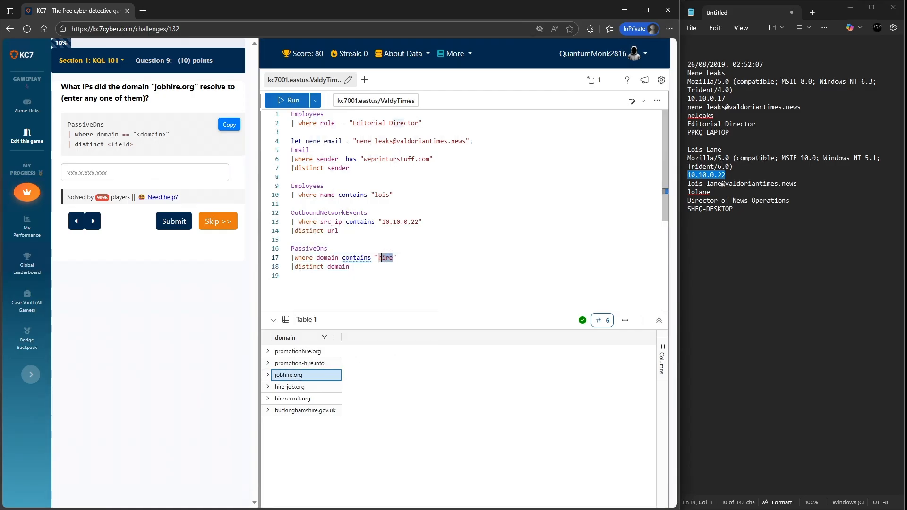
pyautogui.hotkey('ctrl', 'v')
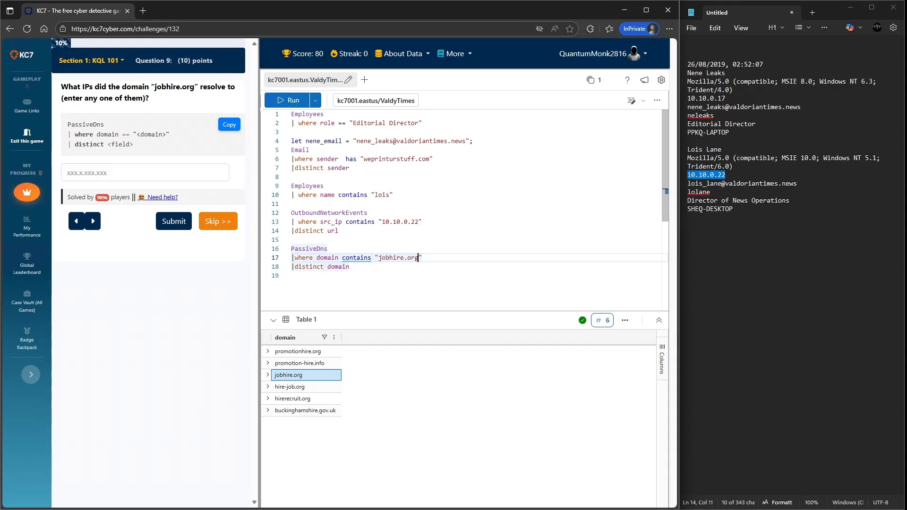
pyautogui.click(349, 266)
pyautogui.hotkey('shift', 'Home')
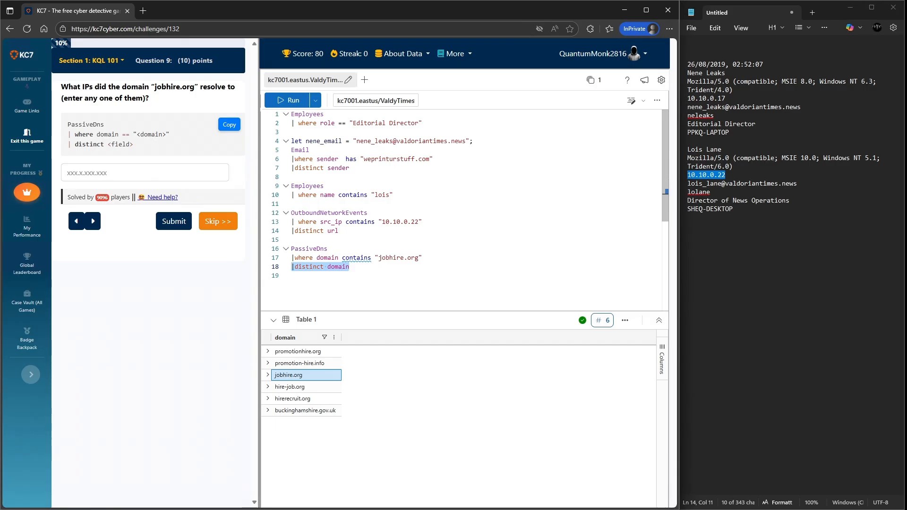
pyautogui.press('BackSpace')
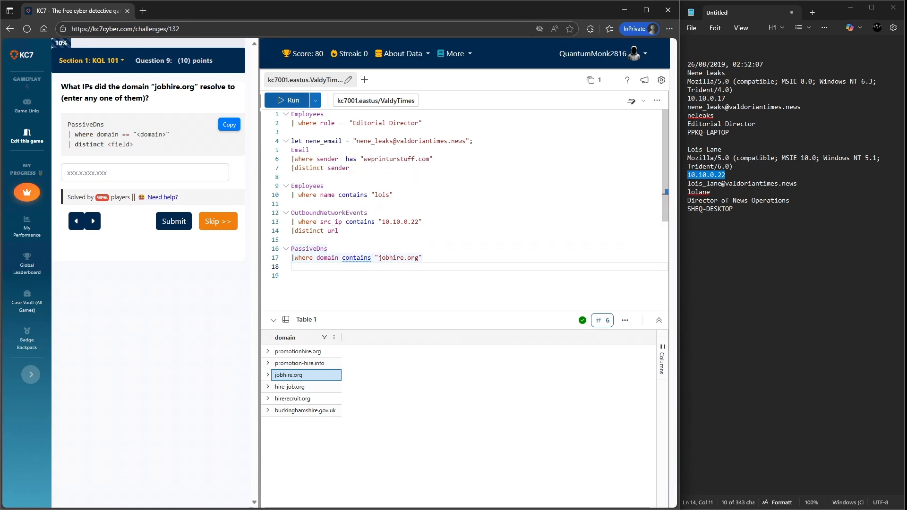
pyautogui.hotkey('shift', 'Return')
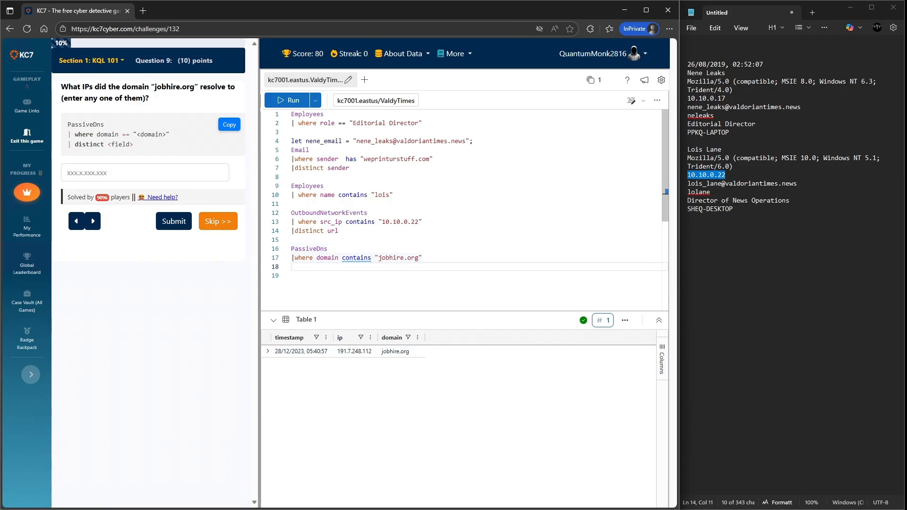
# - Copy the resolved IP 191.7.248.112 and the domain jobhire.org into the notepad
pyautogui.rightClick(362, 351)
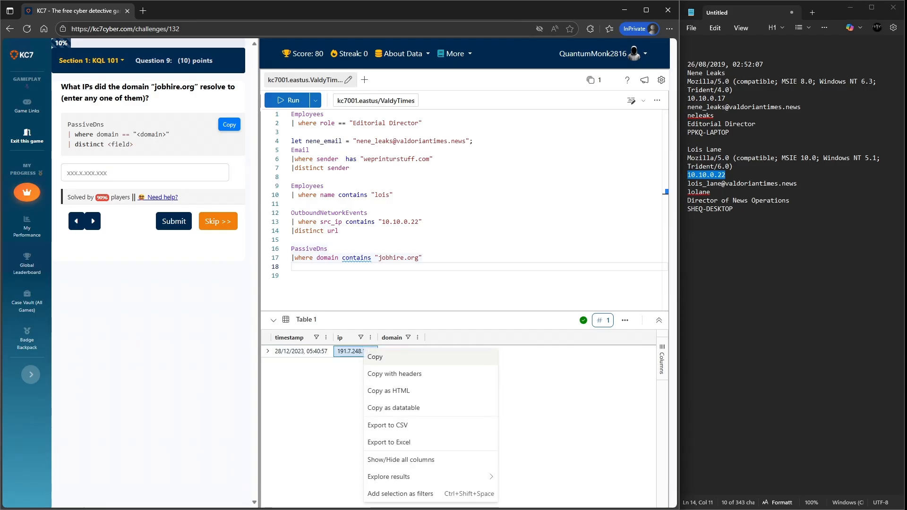
pyautogui.click(376, 357)
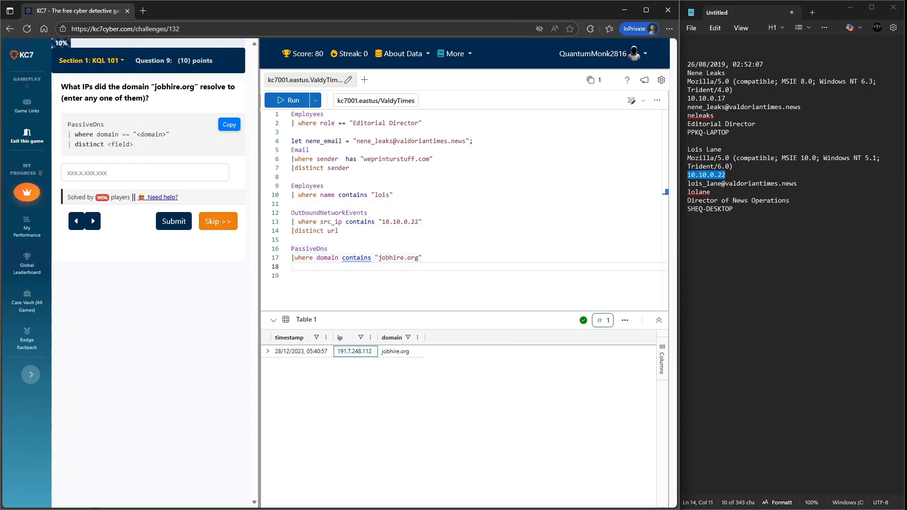
pyautogui.click(721, 208)
pyautogui.press('Return')
pyautogui.press('Return')
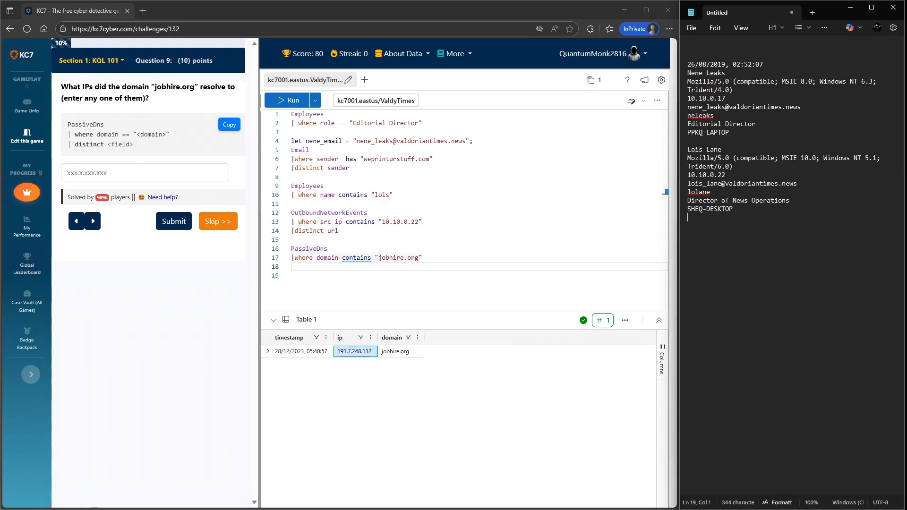
pyautogui.hotkey('ctrl', 'v')
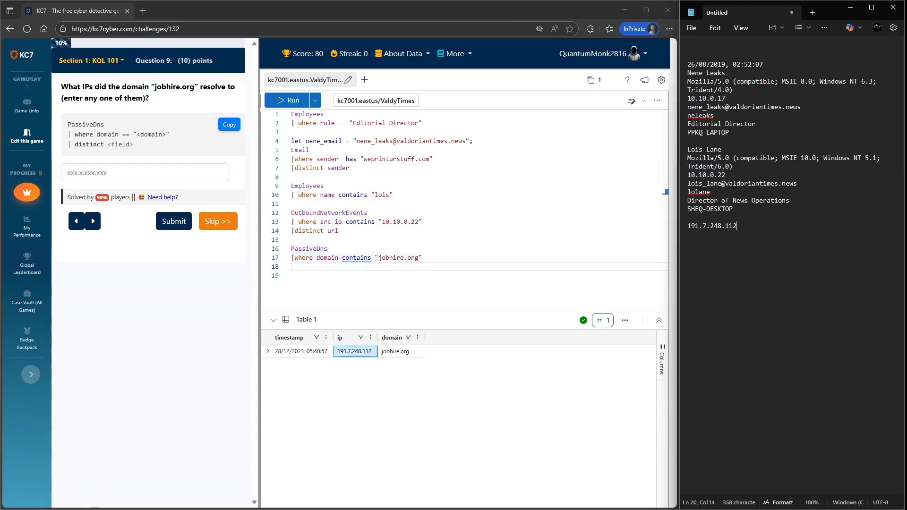
pyautogui.rightClick(402, 351)
pyautogui.click(425, 358)
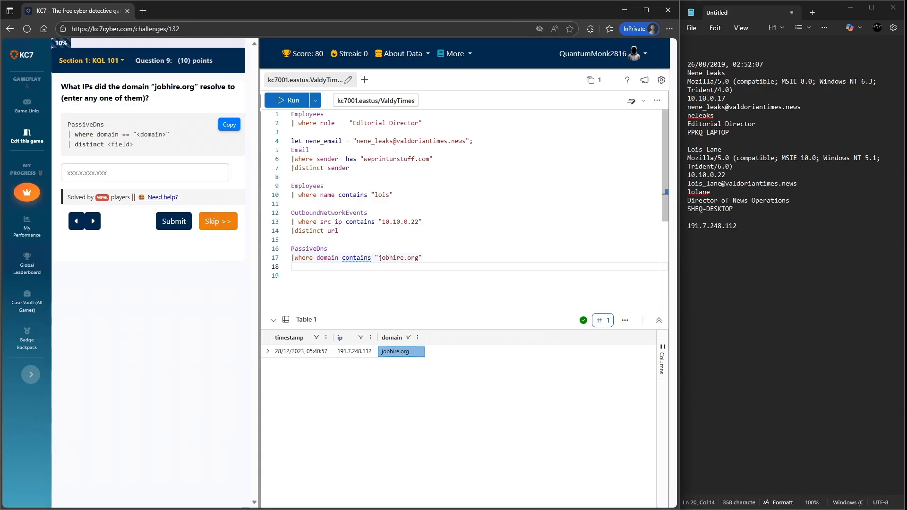
pyautogui.click(694, 217)
pyautogui.press('Return')
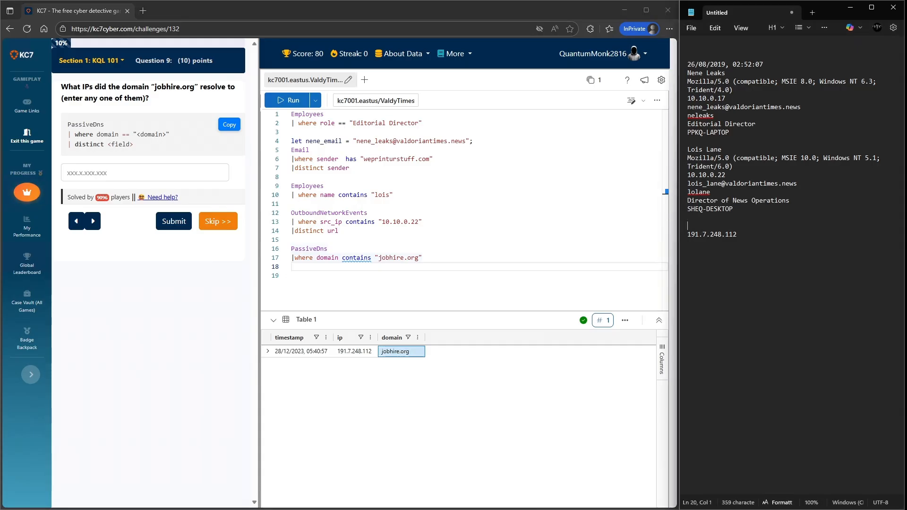
pyautogui.hotkey('ctrl', 'v')
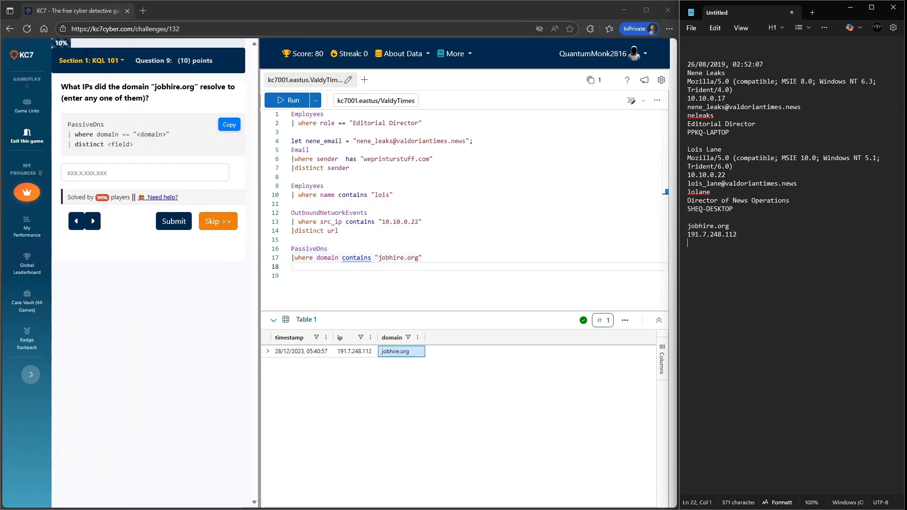
# - Submit 191.7.248.112 as the IP the domain jobhire.org resolved to
pyautogui.rightClick(355, 352)
pyautogui.click(367, 363)
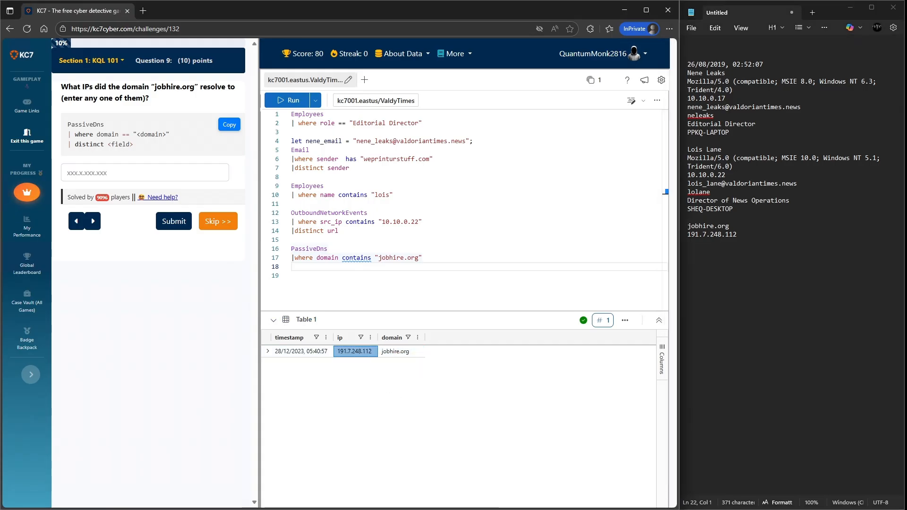
pyautogui.click(145, 173)
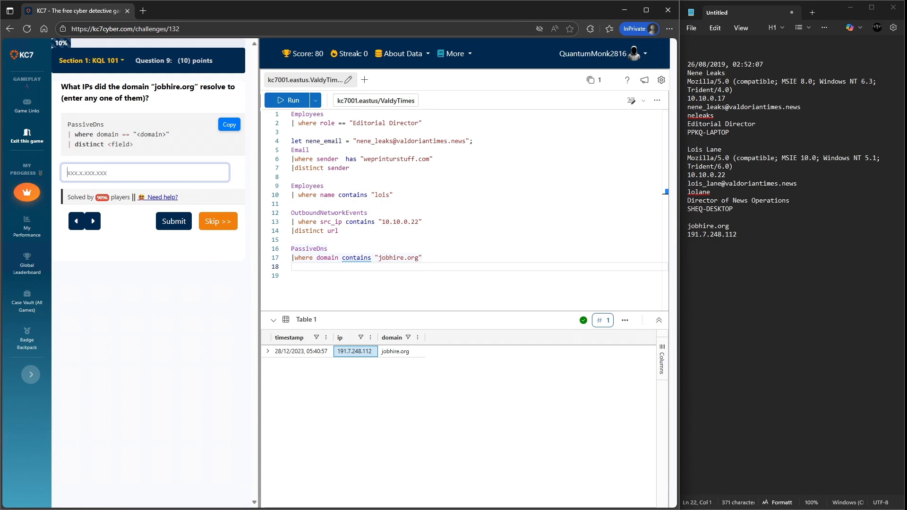
pyautogui.hotkey('ctrl', 'v')
pyautogui.click(174, 221)
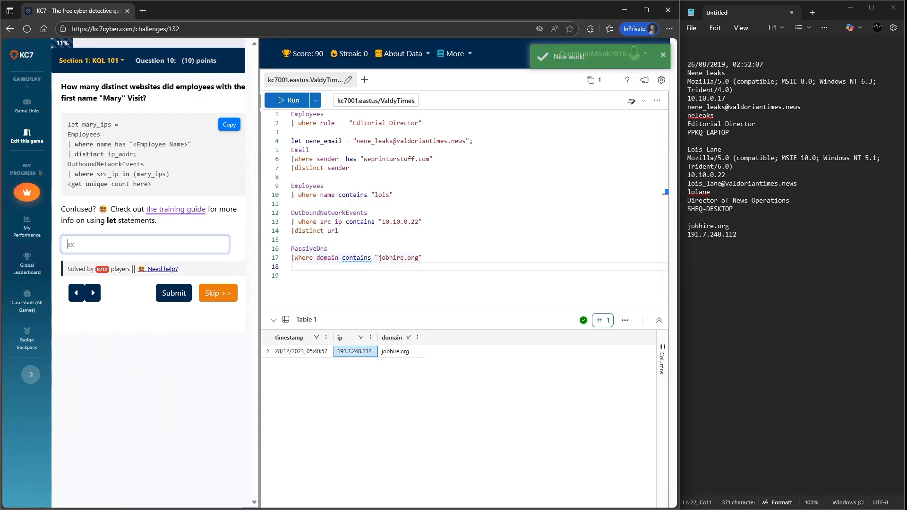
# - Begin a let statement defining mary_ip from Employees where name has "mary"
pyautogui.moveTo(68, 124); pyautogui.dragTo(151, 184)
pyautogui.click(292, 267)
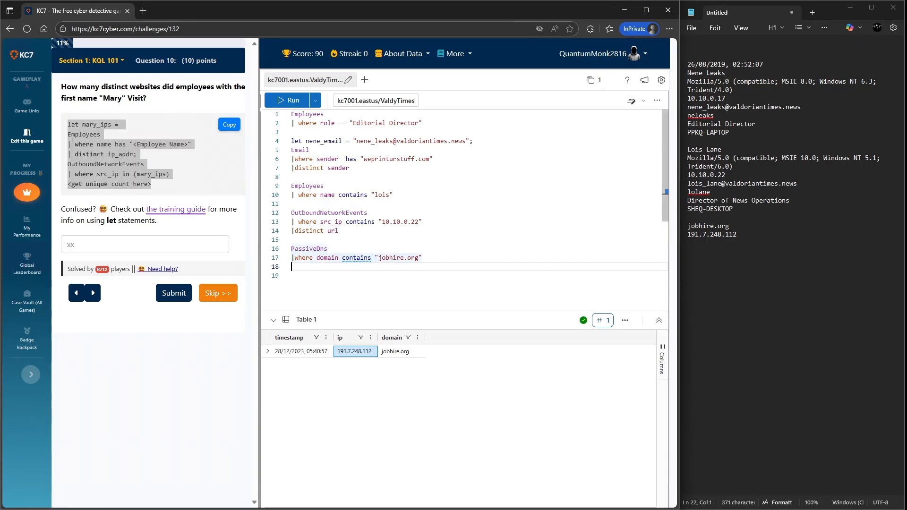
pyautogui.press('Return')
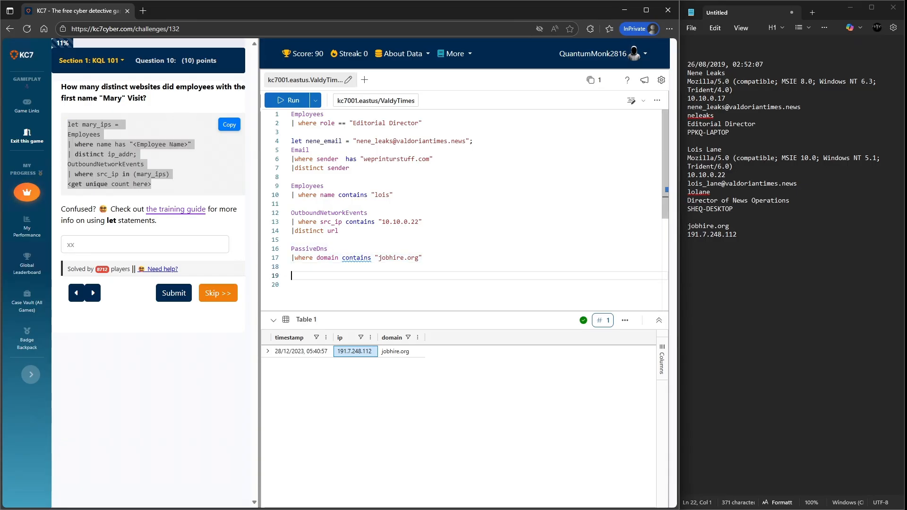
pyautogui.write('let mary')
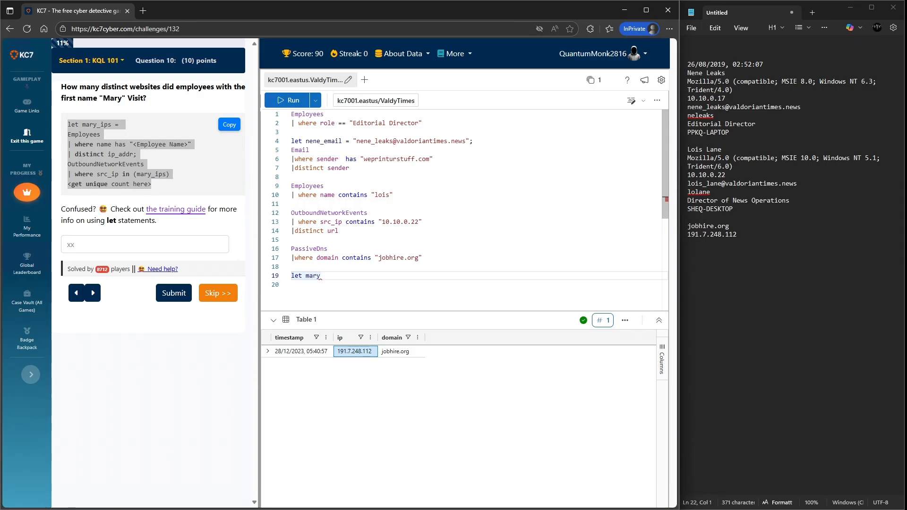
pyautogui.write('_ip =')
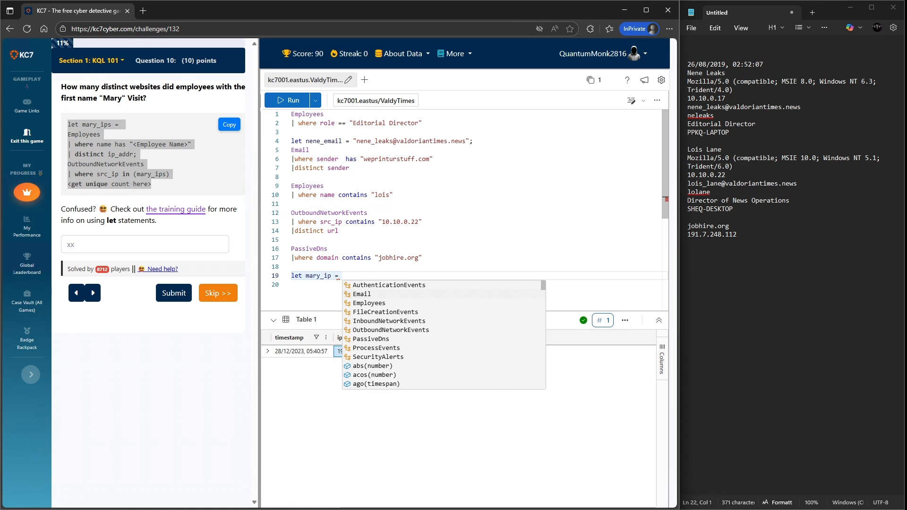
pyautogui.press('Return')
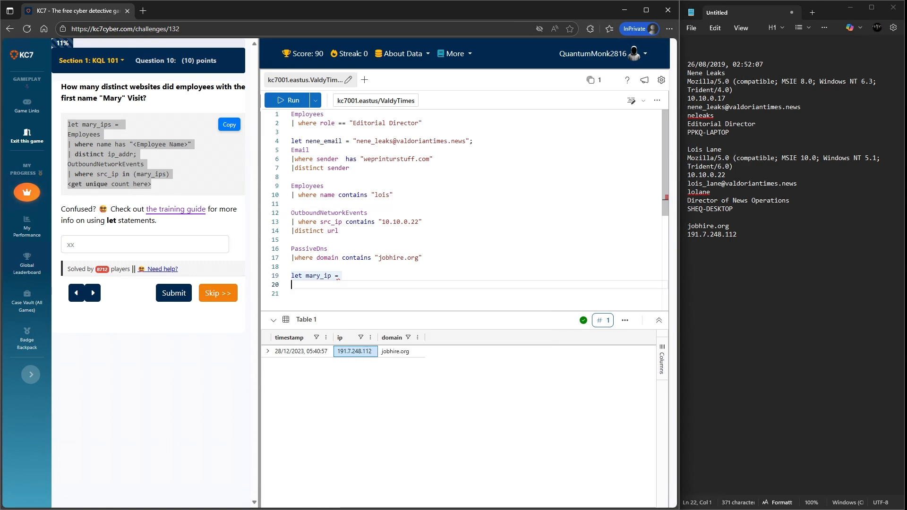
pyautogui.write('Emp')
pyautogui.press('Tab')
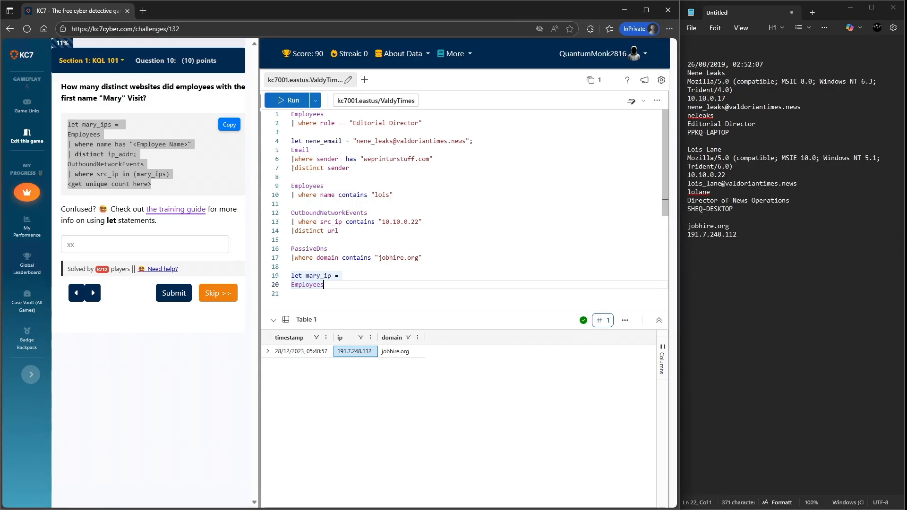
pyautogui.press('Return')
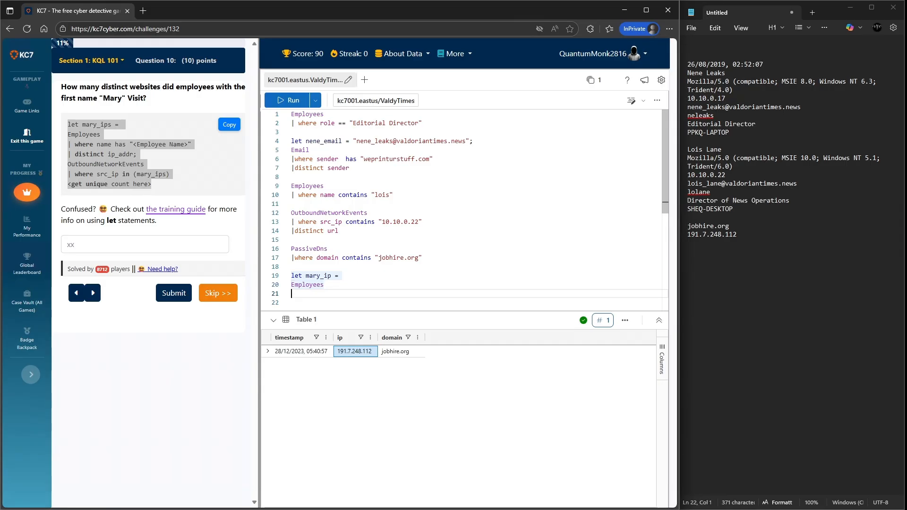
pyautogui.write('|where ')
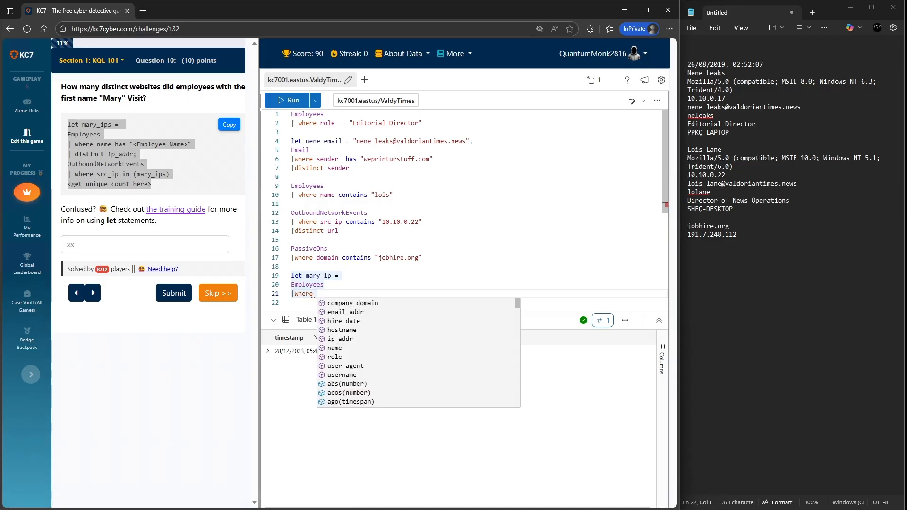
pyautogui.write('name ')
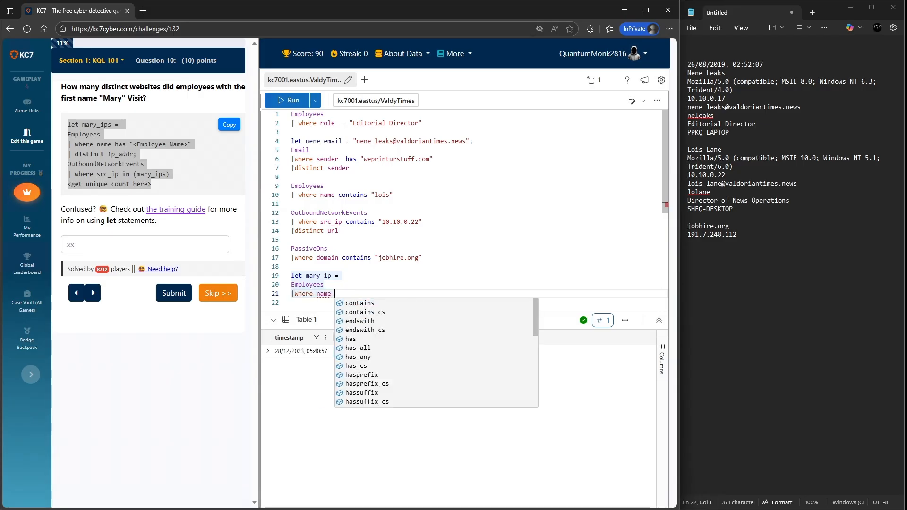
pyautogui.write('has ')
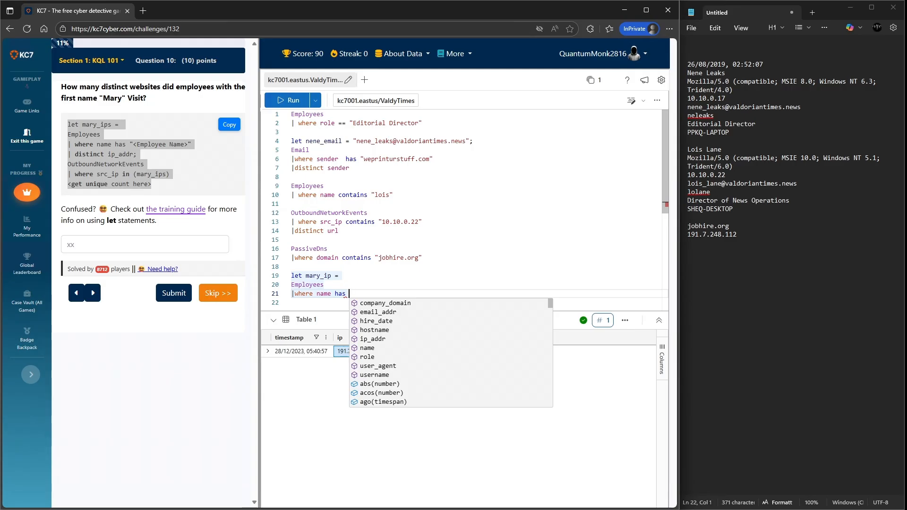
pyautogui.write('"mary"')
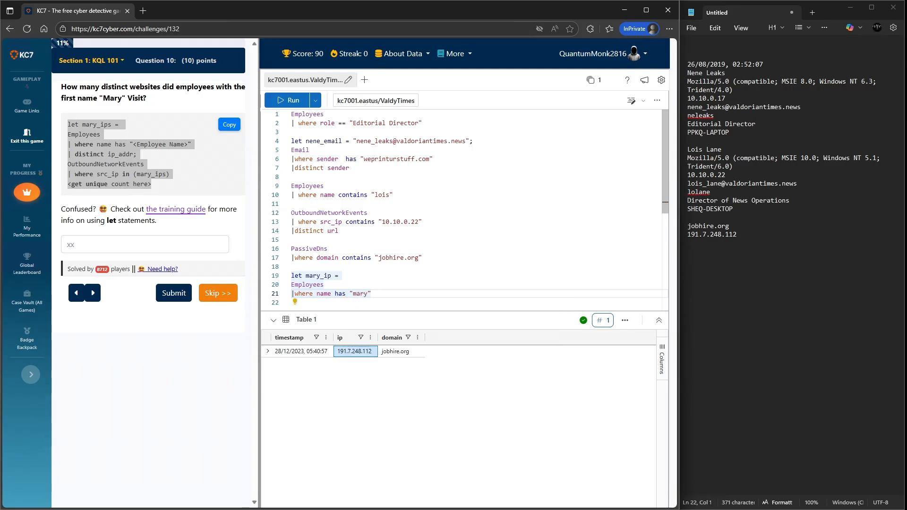
pyautogui.press('Return')
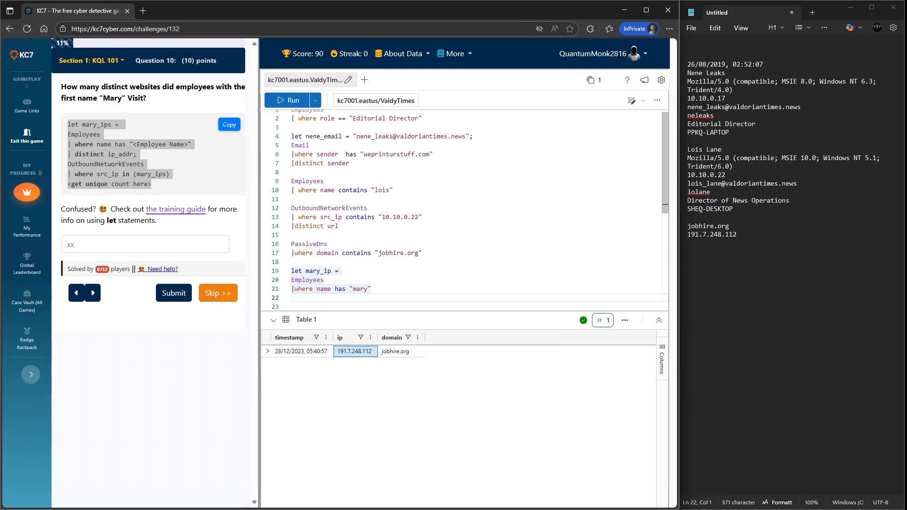
# - Finish the mary_ip statement with distinct ip_addr and a closing semicolon
pyautogui.write('|distinct ')
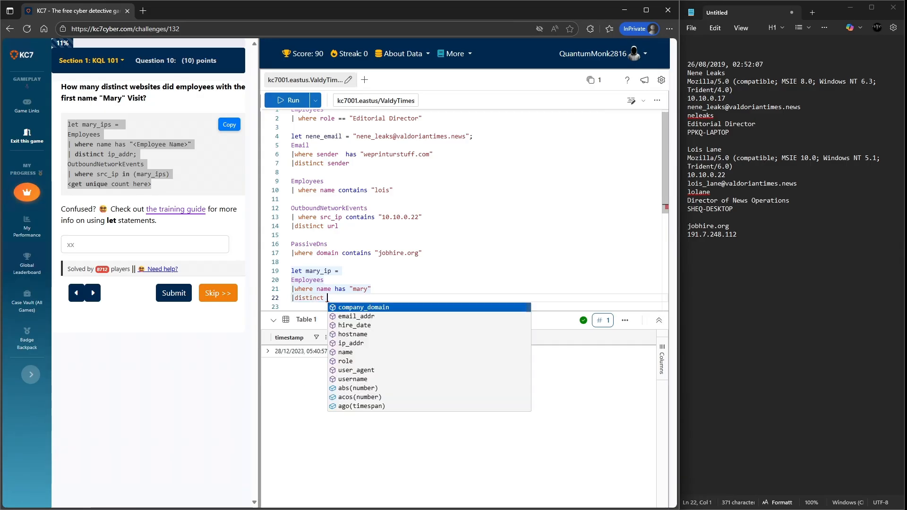
pyautogui.write('ip')
pyautogui.press('Tab')
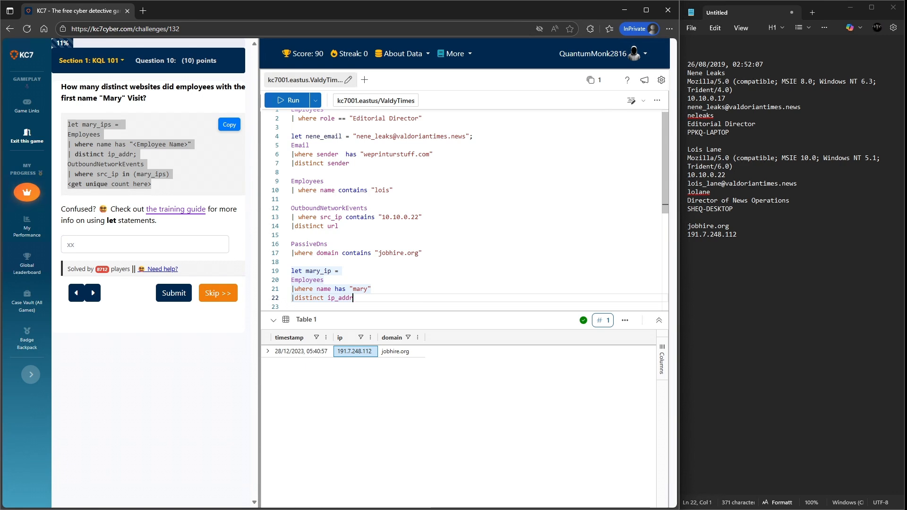
pyautogui.write(';')
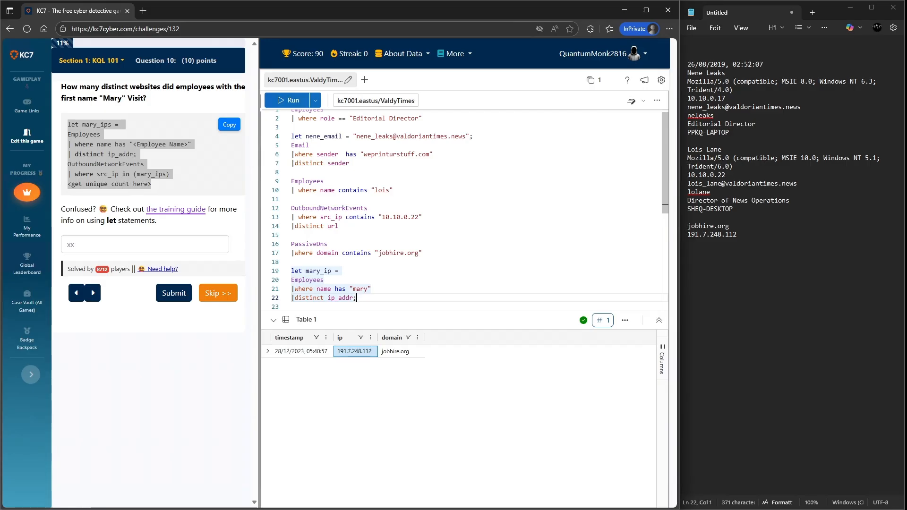
pyautogui.press('Return')
pyautogui.press('Return')
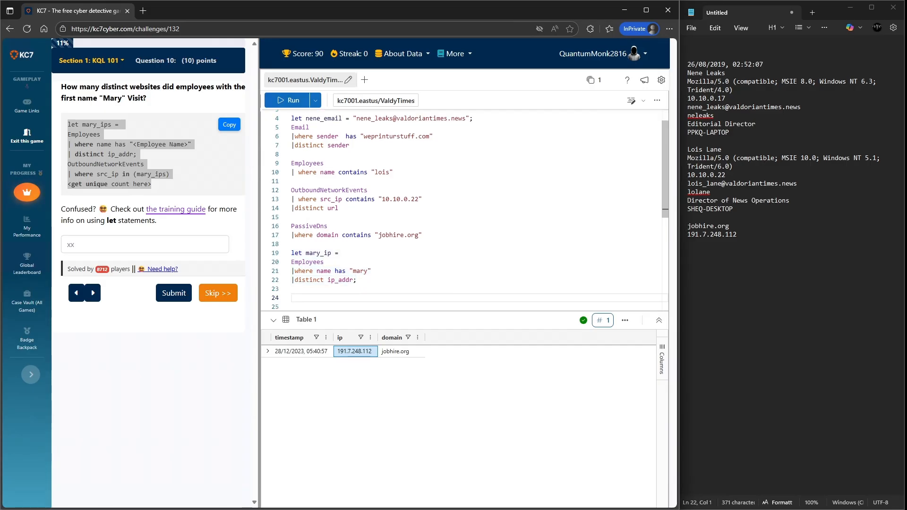
# - Try to run the selected mary_ip let statement on its own
pyautogui.press('Up')
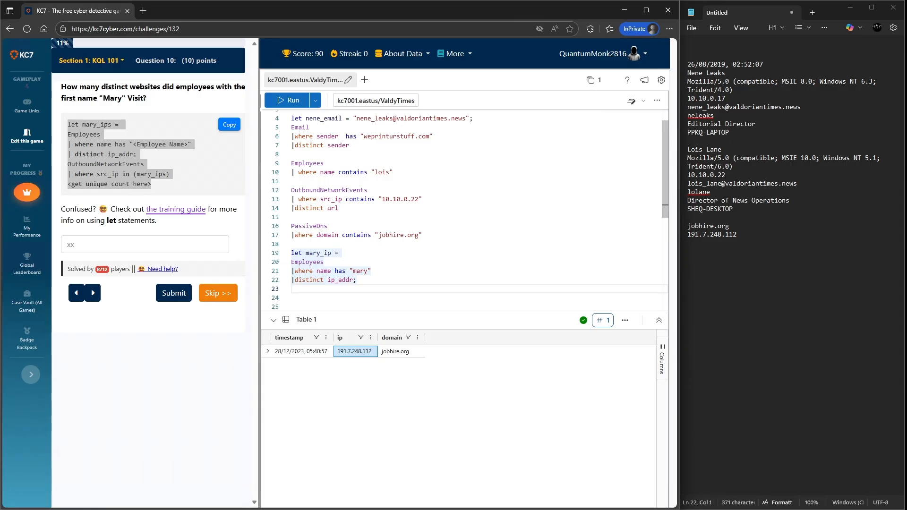
pyautogui.hotkey('shift', 'Up')
pyautogui.hotkey('shift', 'Up')
pyautogui.hotkey('shift', 'Up')
pyautogui.hotkey('shift', 'Up')
pyautogui.hotkey('shift', 'Return')
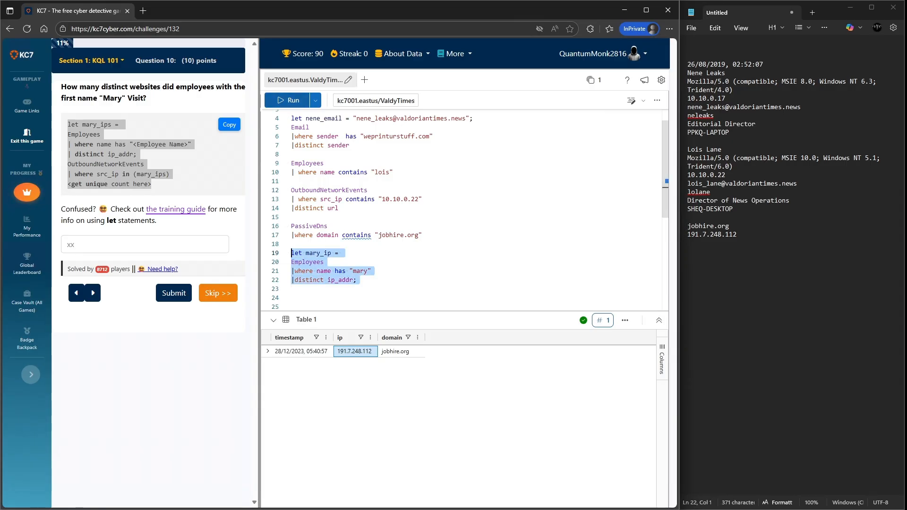
pyautogui.click(307, 288)
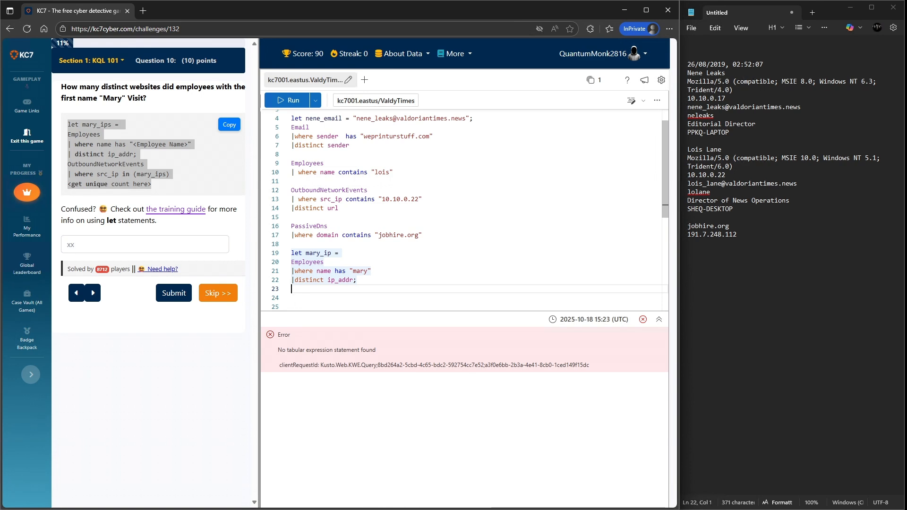
# - Add an OutboundNetworkEvents query filtered where src_ip is in mary_ip
pyautogui.write('OutboundNetworkEvents')
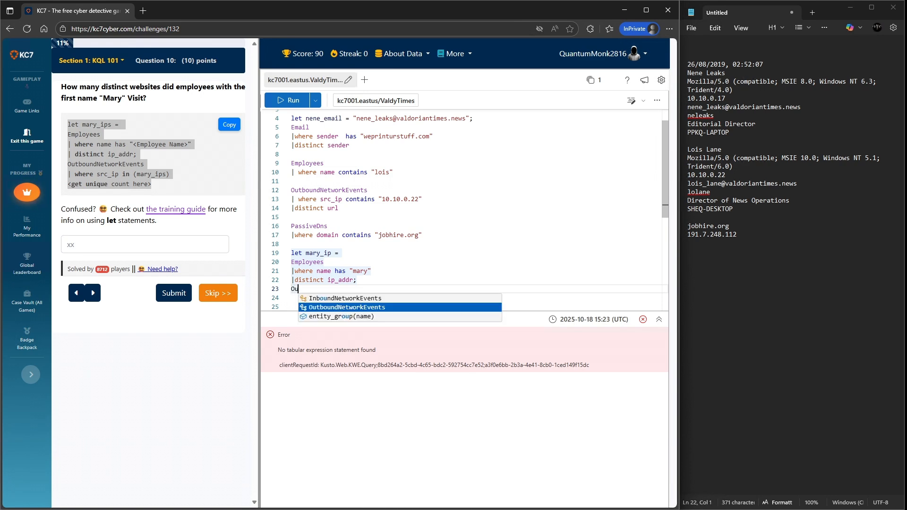
pyautogui.press('Return')
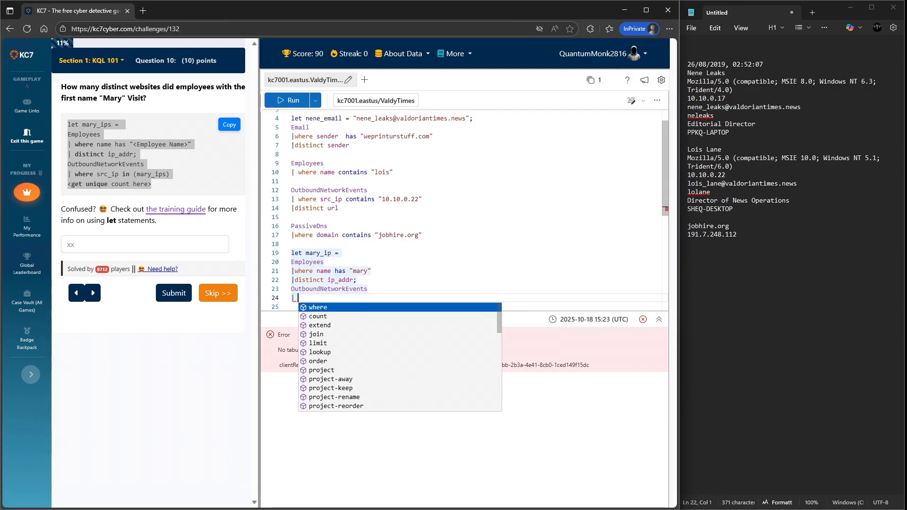
pyautogui.write('where ')
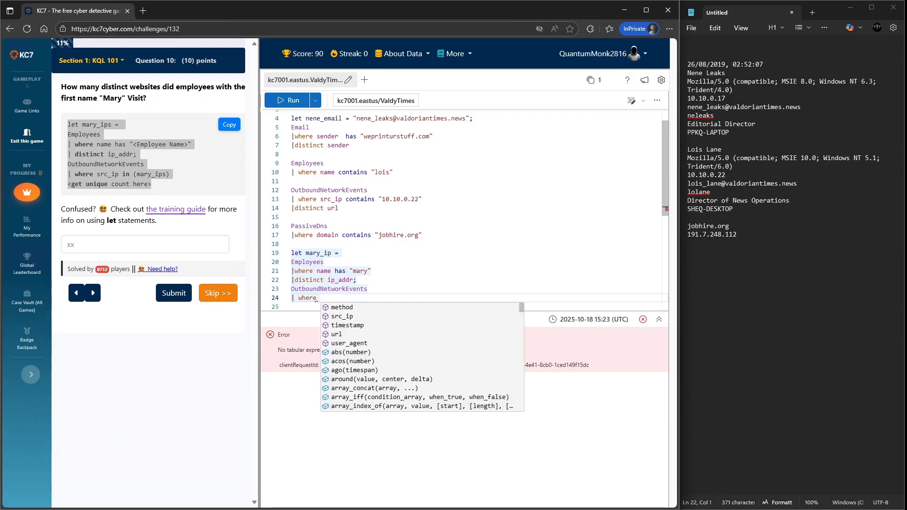
pyautogui.write('src_ip ')
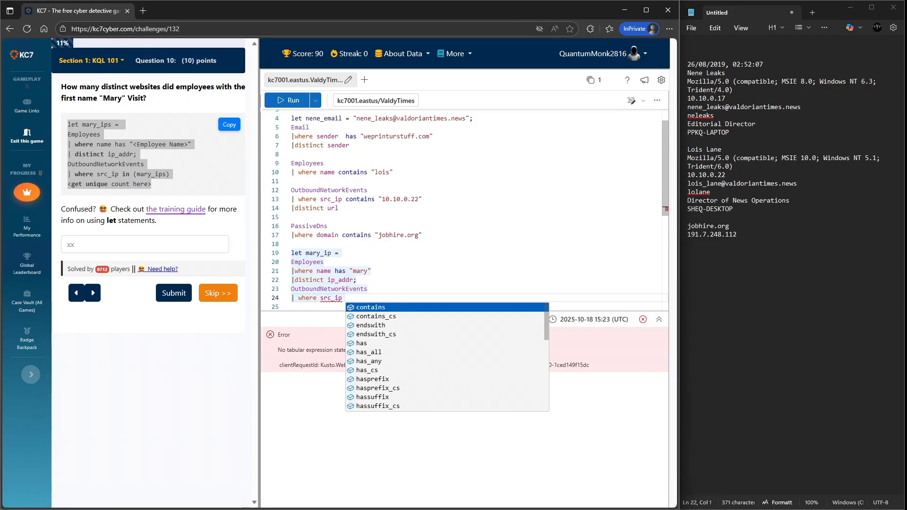
pyautogui.write('in ')
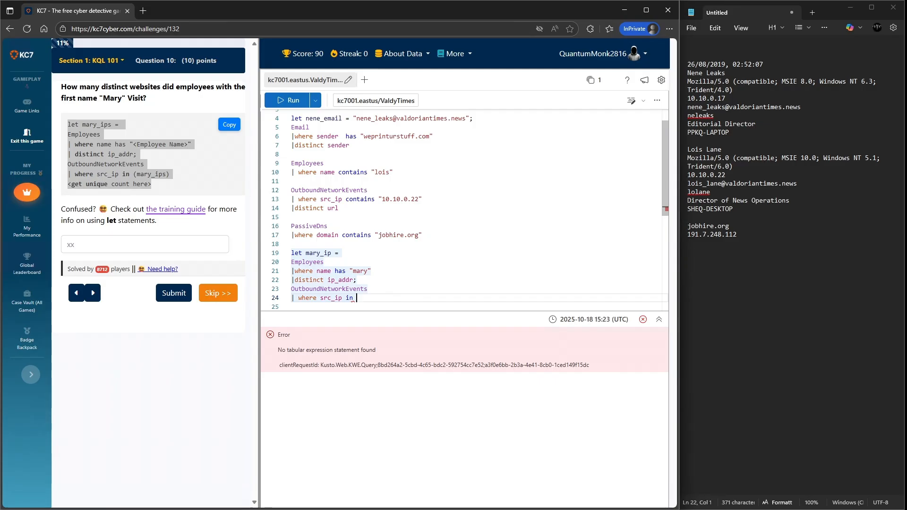
pyautogui.write('mary_ip')
pyautogui.press('Return')
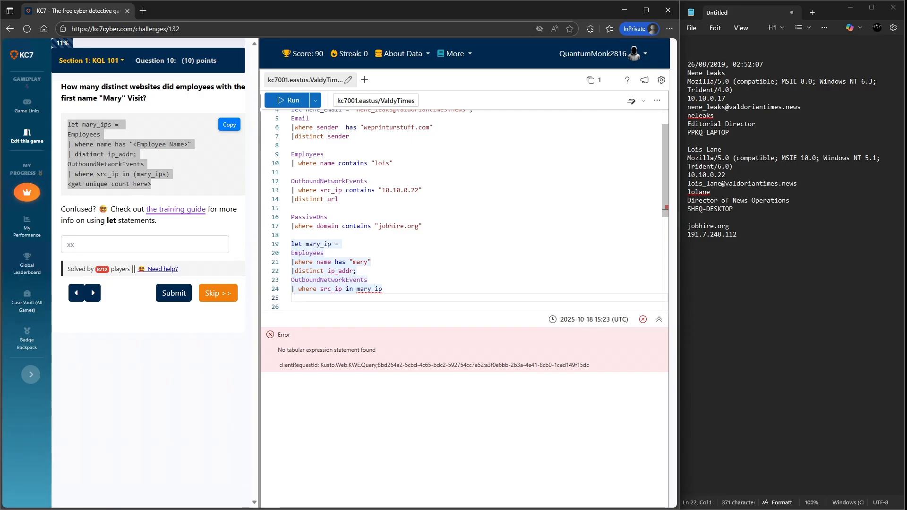
# - Append a distinct ip_addr line to the OutboundNetworkEvents query and run the selected mary_ip query
pyautogui.write('|distinct')
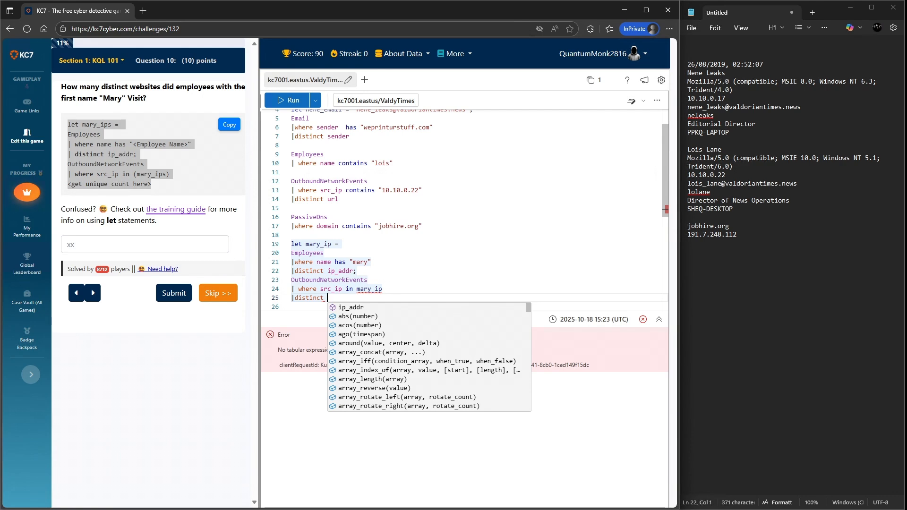
pyautogui.press('Down')
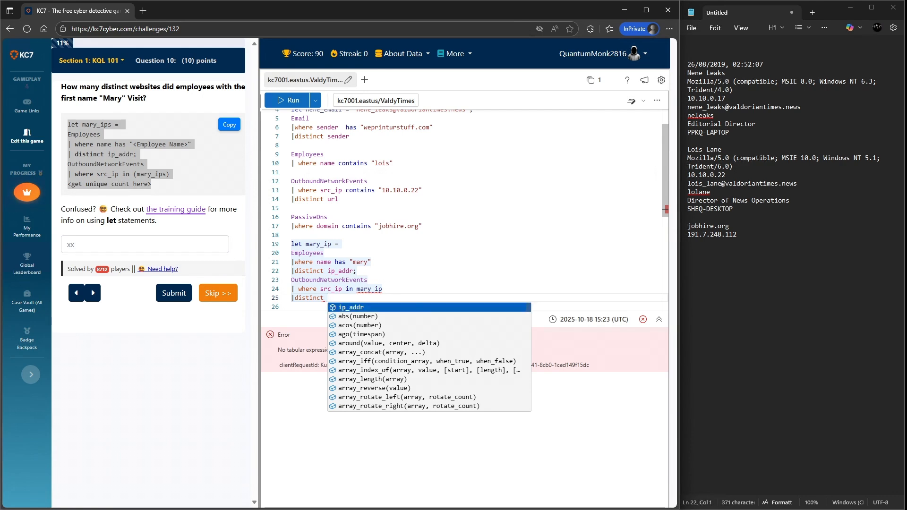
pyautogui.write('sr')
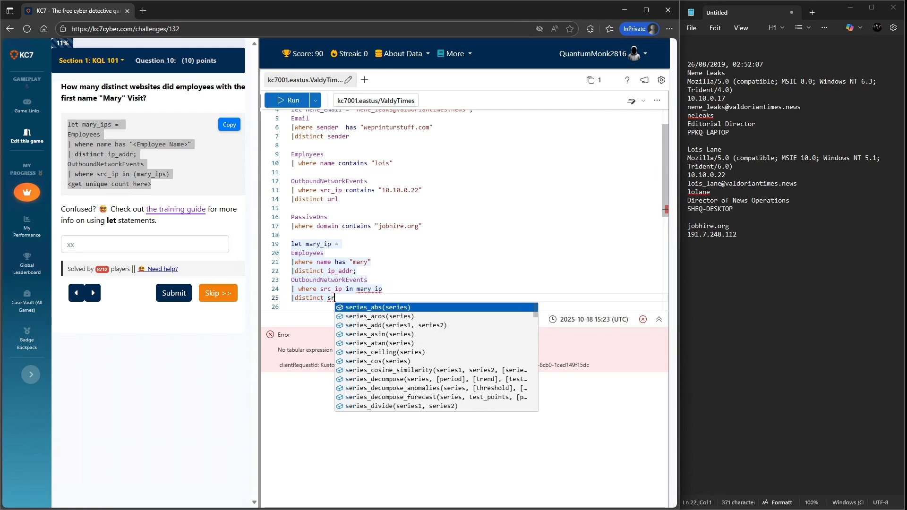
pyautogui.press('BackSpace')
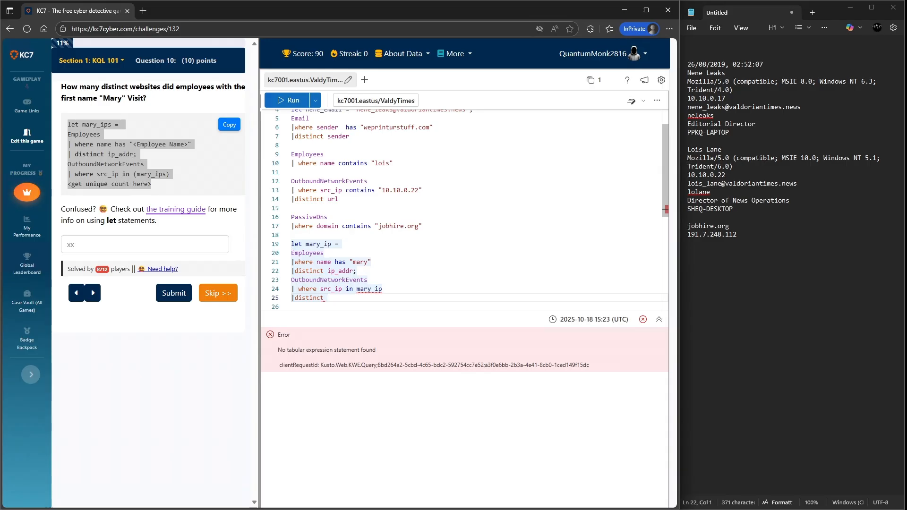
pyautogui.hotkey('ctrl', 'space')
pyautogui.press('Tab')
pyautogui.press('Return')
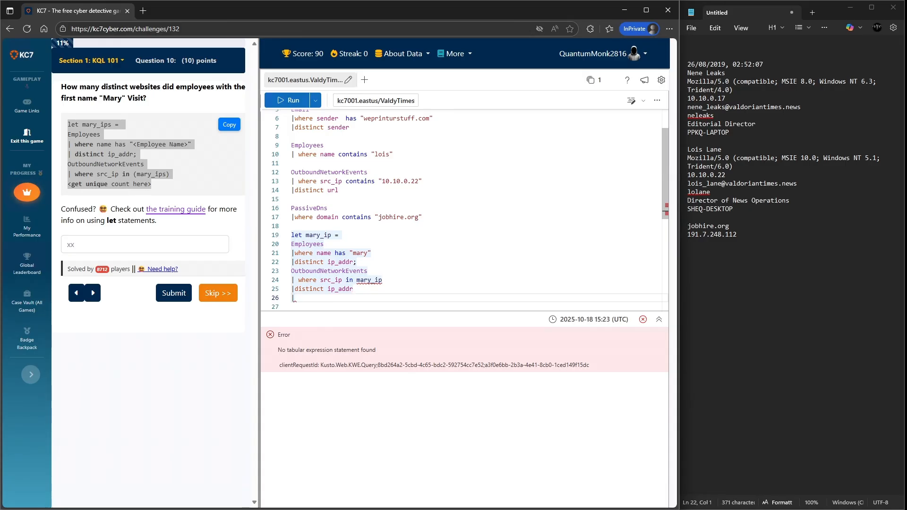
pyautogui.press('BackSpace')
pyautogui.press('BackSpace')
pyautogui.press('BackSpace')
pyautogui.press('BackSpace')
pyautogui.press('BackSpace')
pyautogui.press('BackSpace')
pyautogui.press('BackSpace')
pyautogui.press('BackSpace')
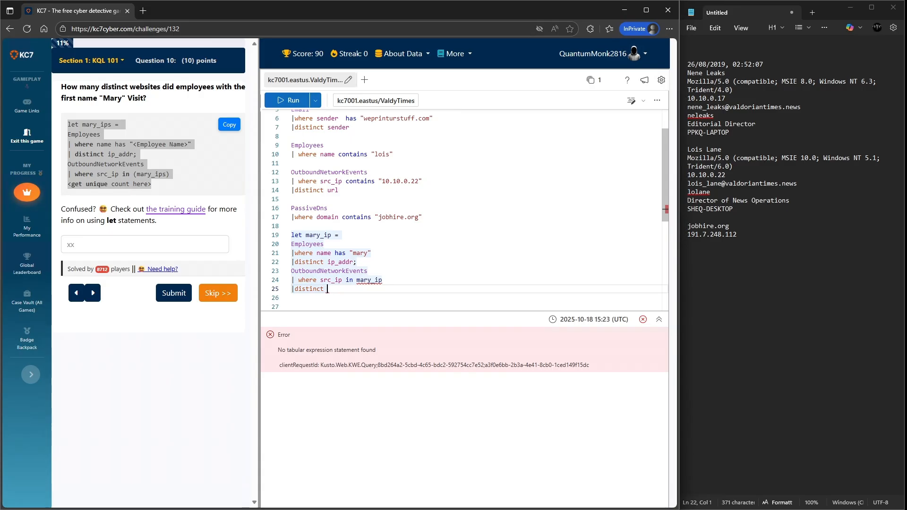
pyautogui.write('count')
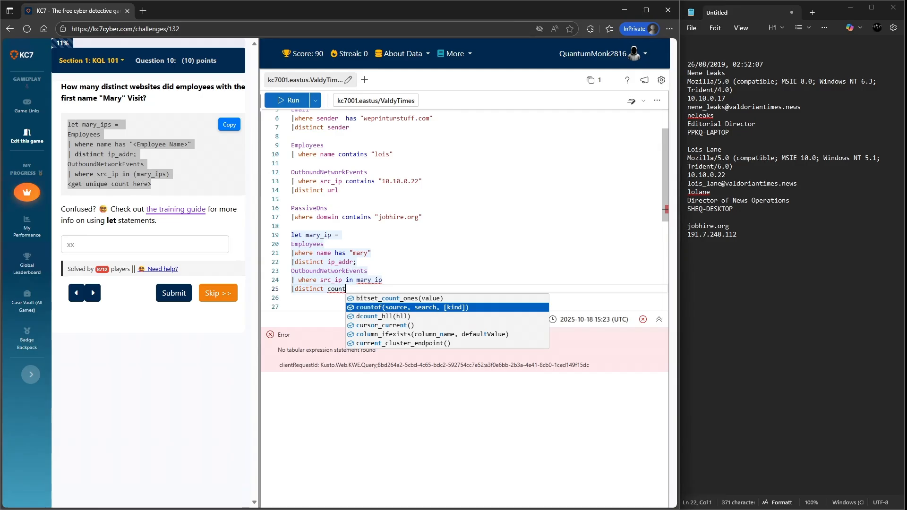
pyautogui.press('BackSpace')
pyautogui.press('BackSpace')
pyautogui.press('BackSpace')
pyautogui.press('BackSpace')
pyautogui.press('BackSpace')
pyautogui.press('BackSpace')
pyautogui.press('BackSpace')
pyautogui.press('BackSpace')
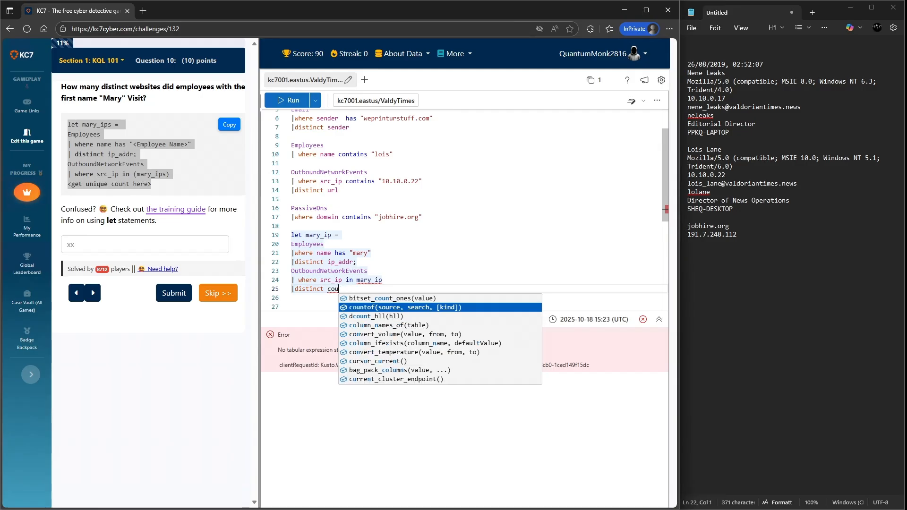
pyautogui.press('BackSpace')
pyautogui.press('BackSpace')
pyautogui.press('BackSpace')
pyautogui.press('BackSpace')
pyautogui.press('BackSpace')
pyautogui.press('BackSpace')
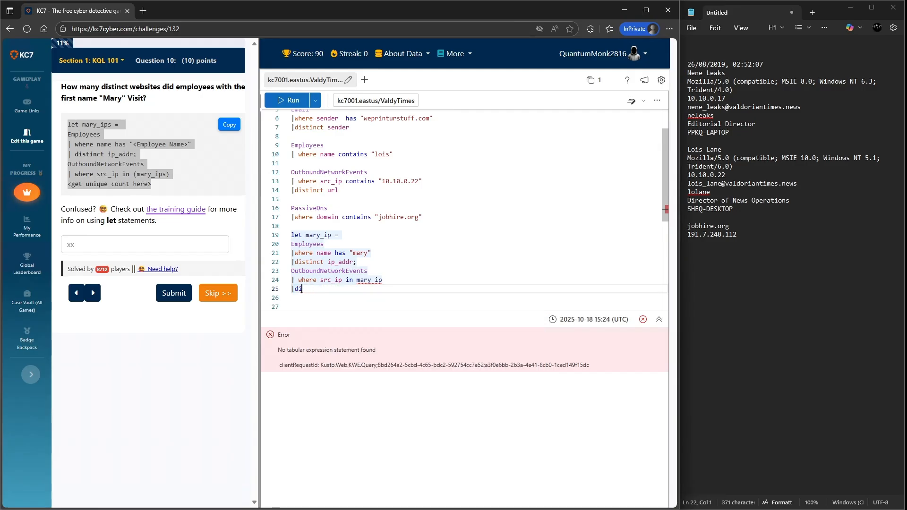
pyautogui.write('distinct')
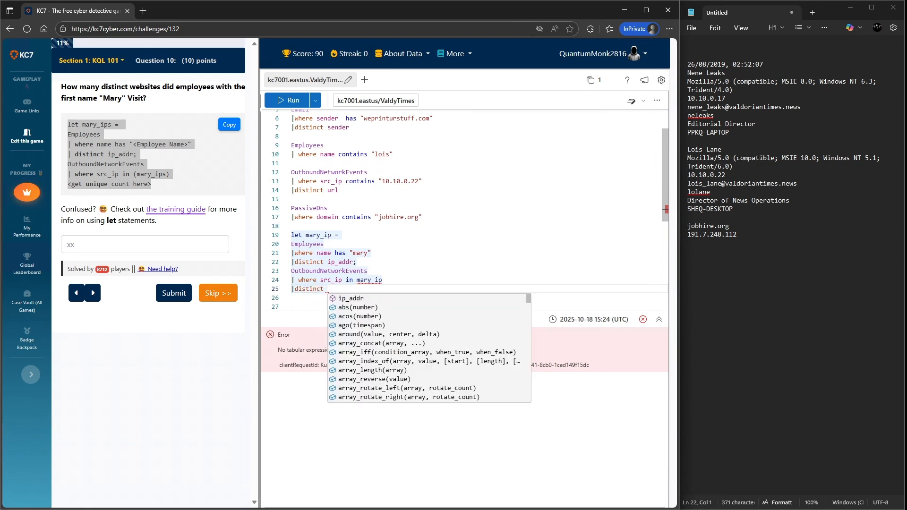
pyautogui.press('Return')
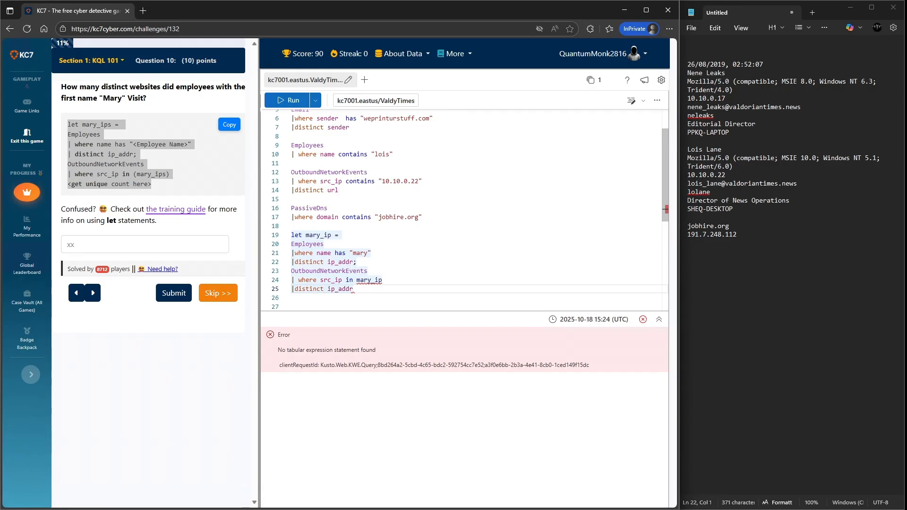
pyautogui.moveTo(354, 289); pyautogui.dragTo(292, 234)
pyautogui.hotkey('shift', 'Return')
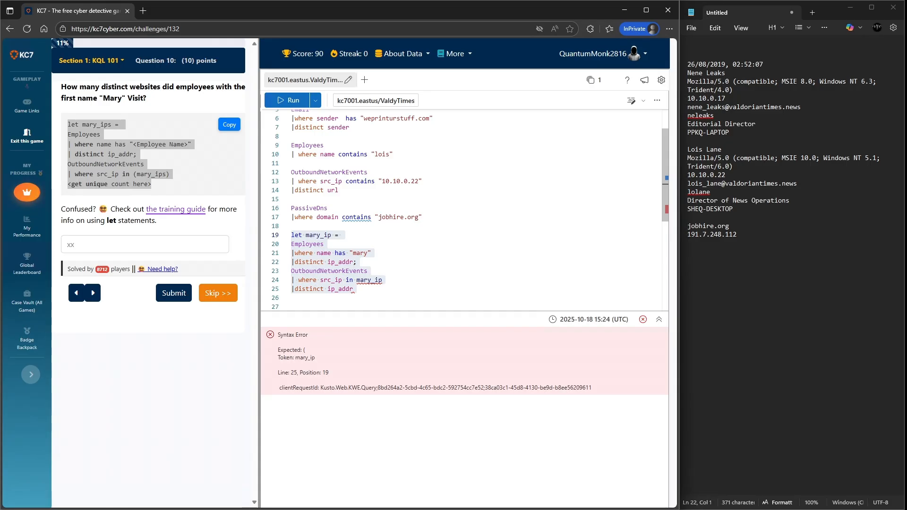
# - Delete the distinct ip_addr line and the trailing blank line, then rerun the query
pyautogui.click(354, 289)
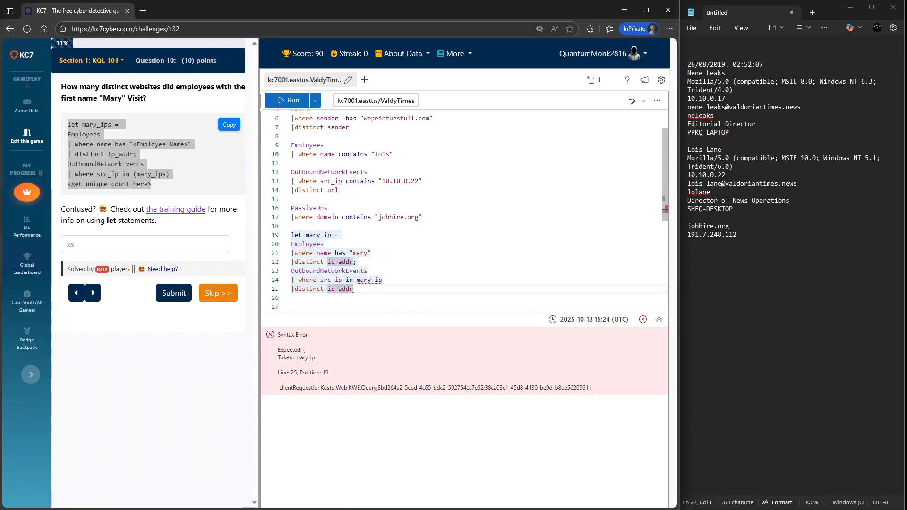
pyautogui.press('BackSpace')
pyautogui.press('BackSpace')
pyautogui.press('BackSpace')
pyautogui.press('BackSpace')
pyautogui.press('BackSpace')
pyautogui.press('BackSpace')
pyautogui.press('BackSpace')
pyautogui.press('BackSpace')
pyautogui.press('BackSpace')
pyautogui.press('BackSpace')
pyautogui.press('BackSpace')
pyautogui.press('BackSpace')
pyautogui.press('BackSpace')
pyautogui.press('BackSpace')
pyautogui.press('BackSpace')
pyautogui.press('BackSpace')
pyautogui.press('BackSpace')
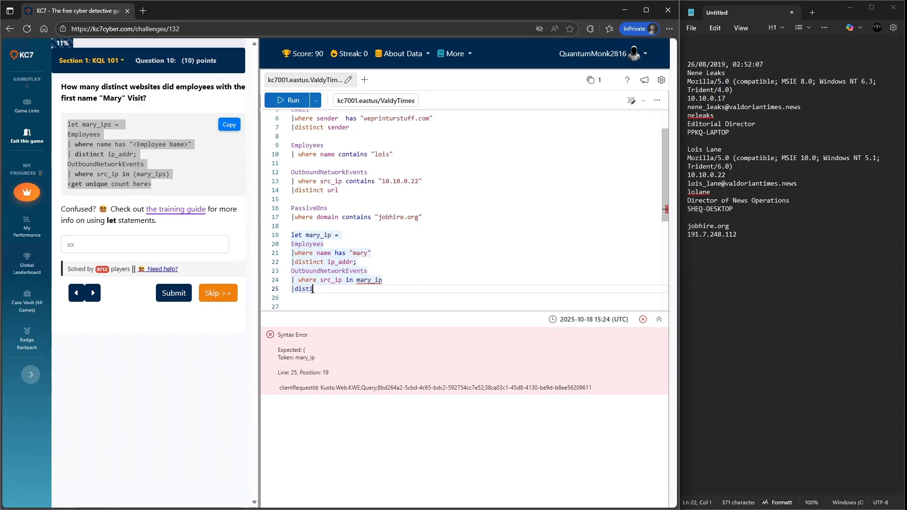
pyautogui.press('BackSpace')
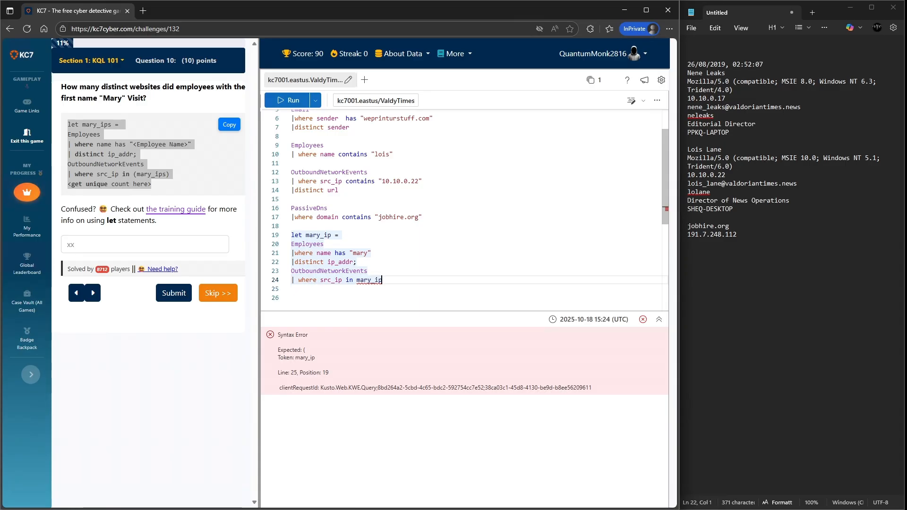
pyautogui.hotkey('shift', 'Return')
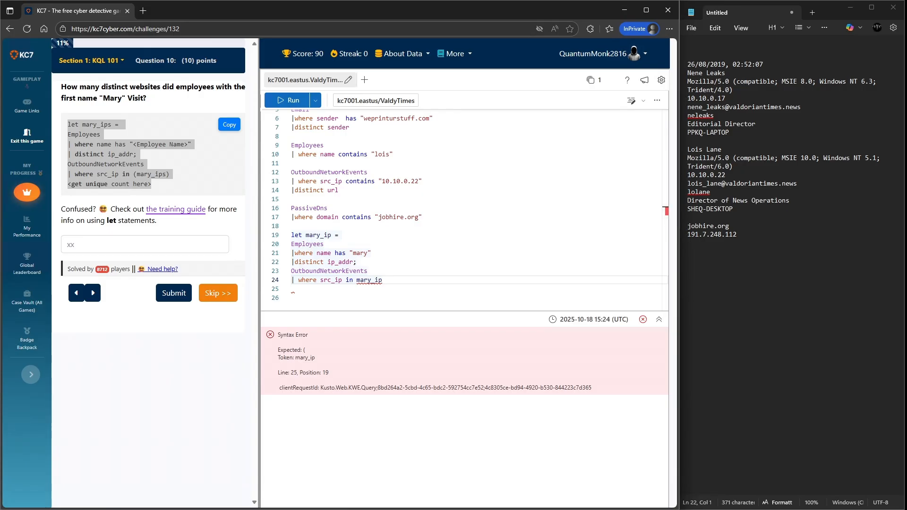
pyautogui.click(292, 288)
pyautogui.press('BackSpace')
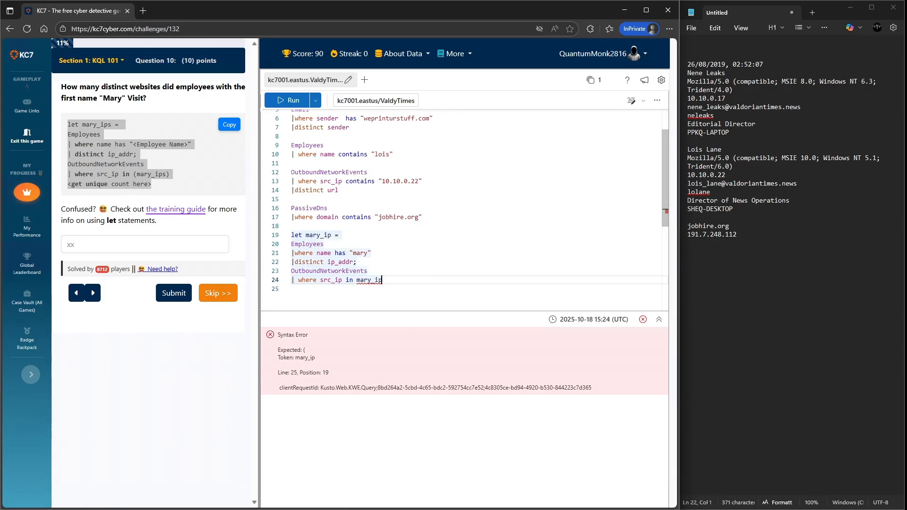
pyautogui.hotkey('shift', 'Return')
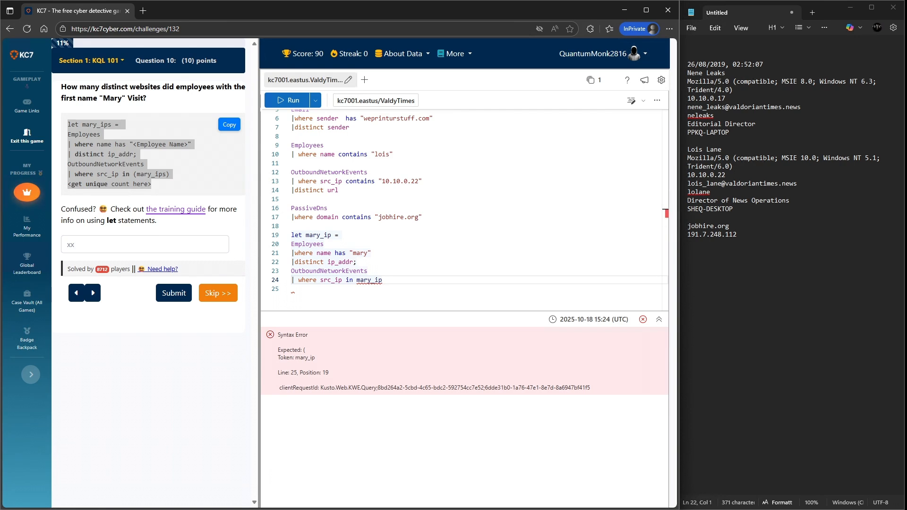
# - Wrap mary_ip in parentheses in the src_ip in filter and run the query
pyautogui.click(353, 280)
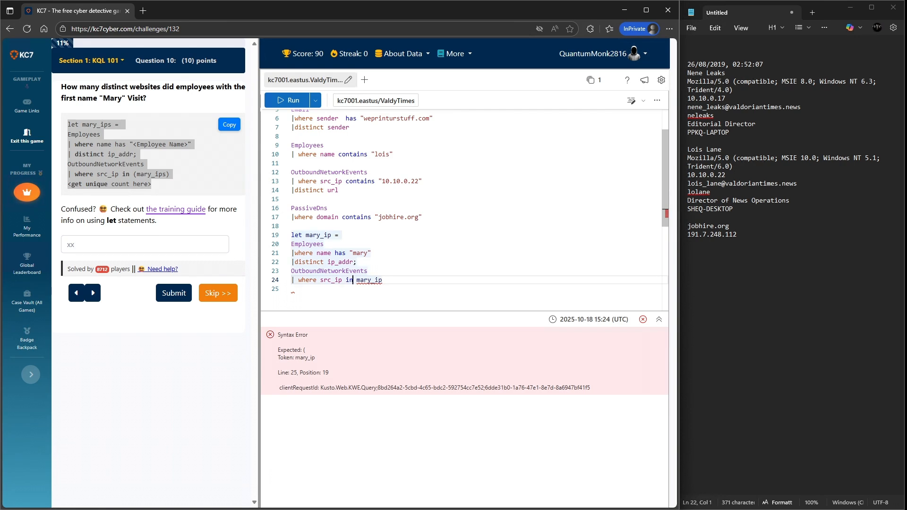
pyautogui.write('(')
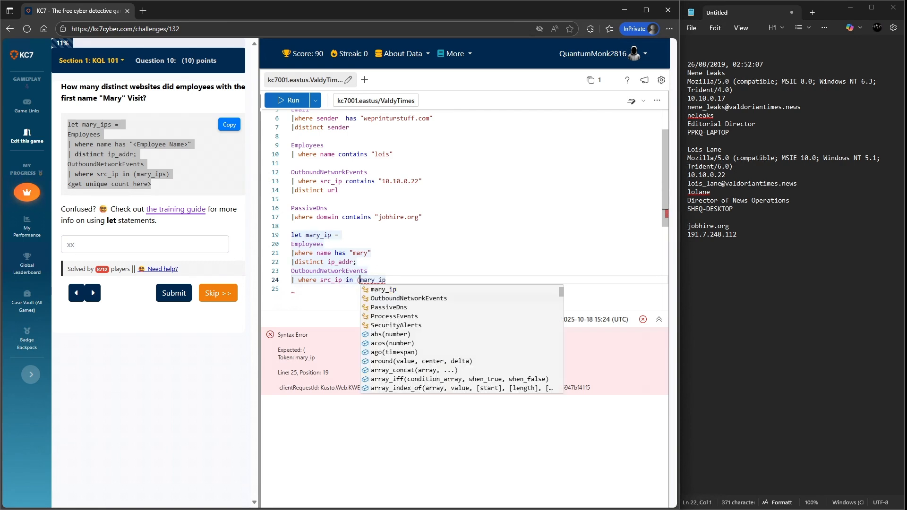
pyautogui.press('Escape')
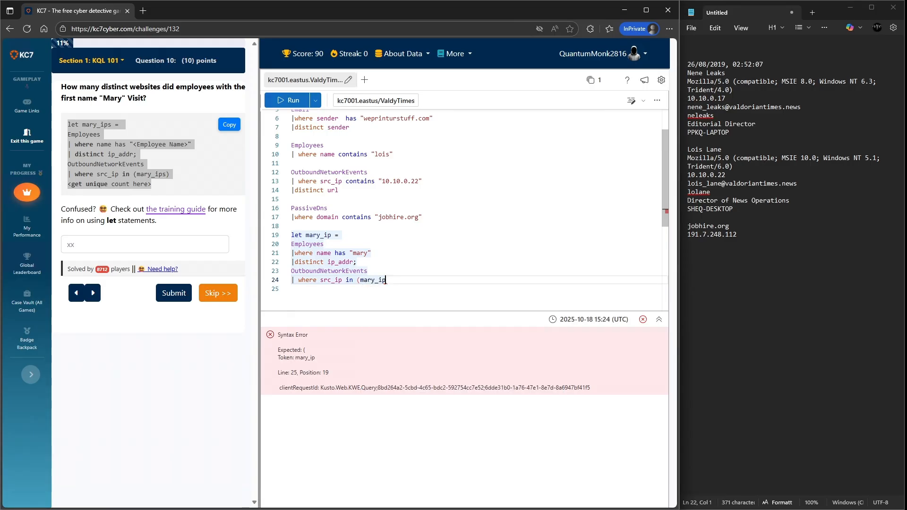
pyautogui.press('End')
pyautogui.write(')')
pyautogui.hotkey('shift', 'Return')
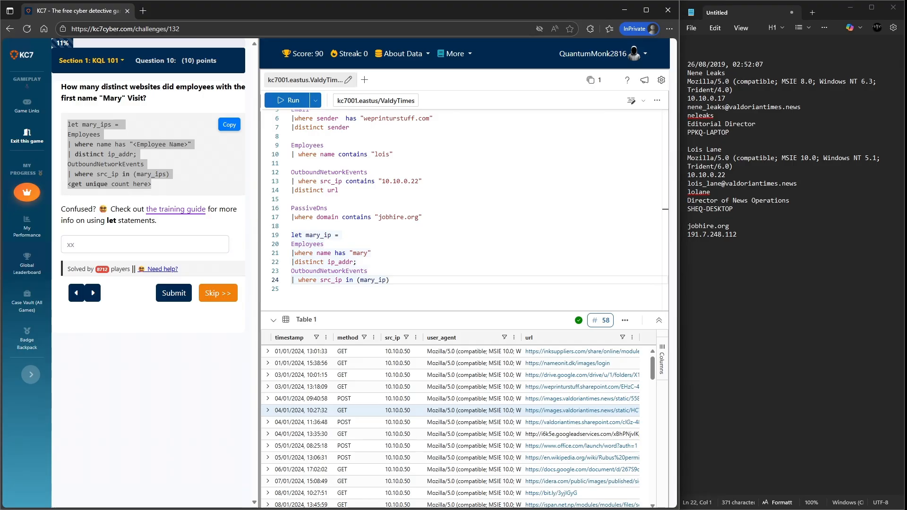
# - Add a distinct url line to the query and run it
pyautogui.scroll(-3, 426, 407)
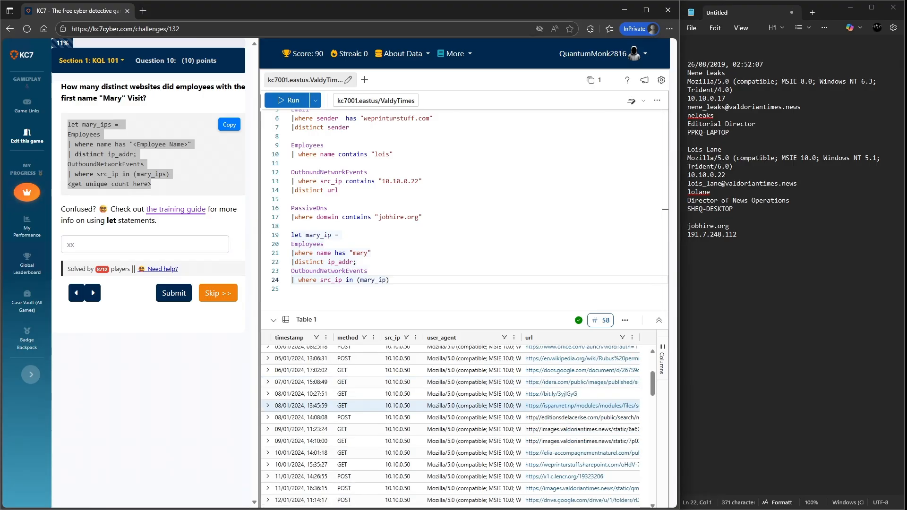
pyautogui.scroll(3, 425, 407)
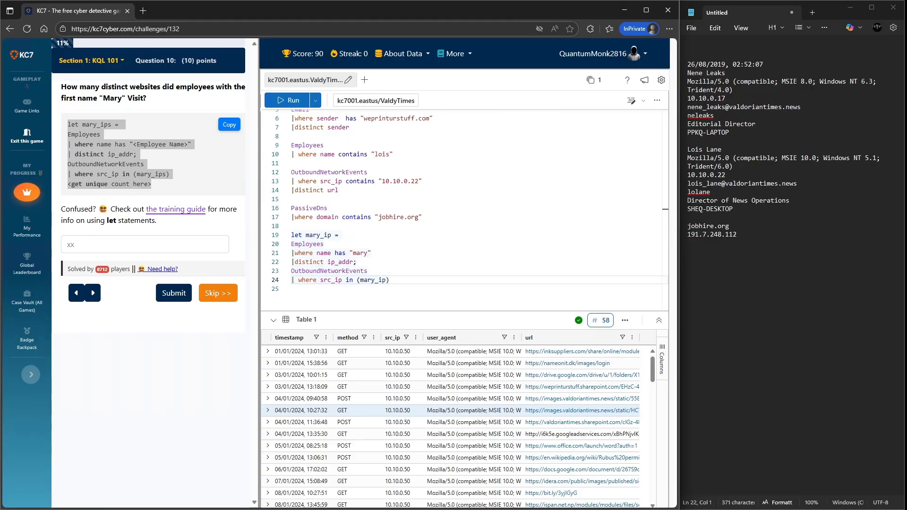
pyautogui.scroll(1, 581, 351)
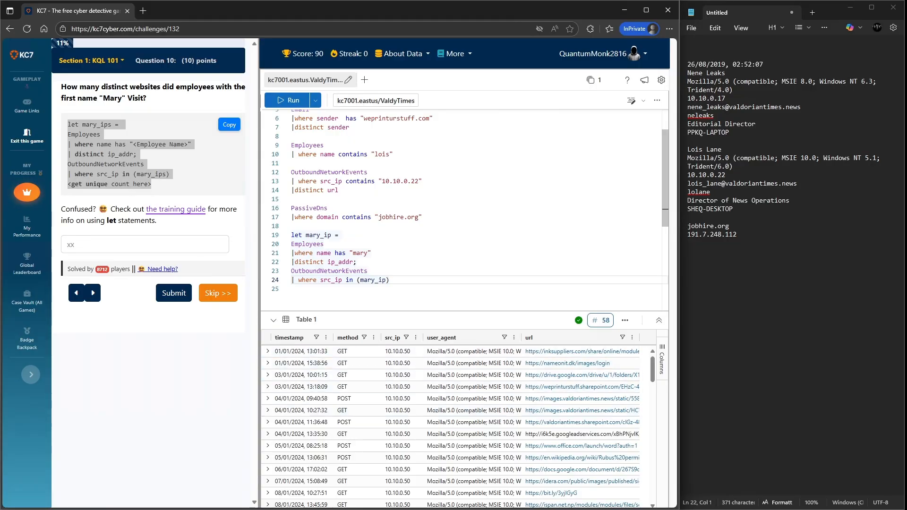
pyautogui.press('Return')
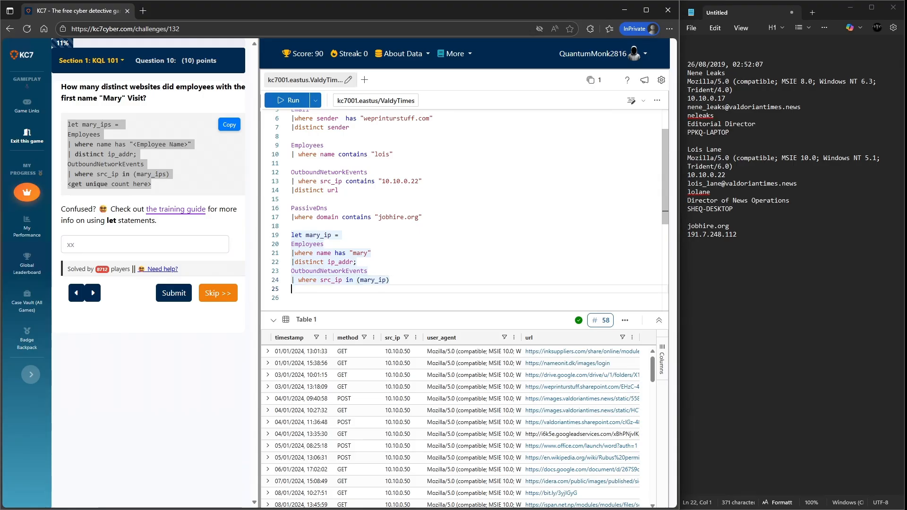
pyautogui.write('|dis')
pyautogui.press('Tab')
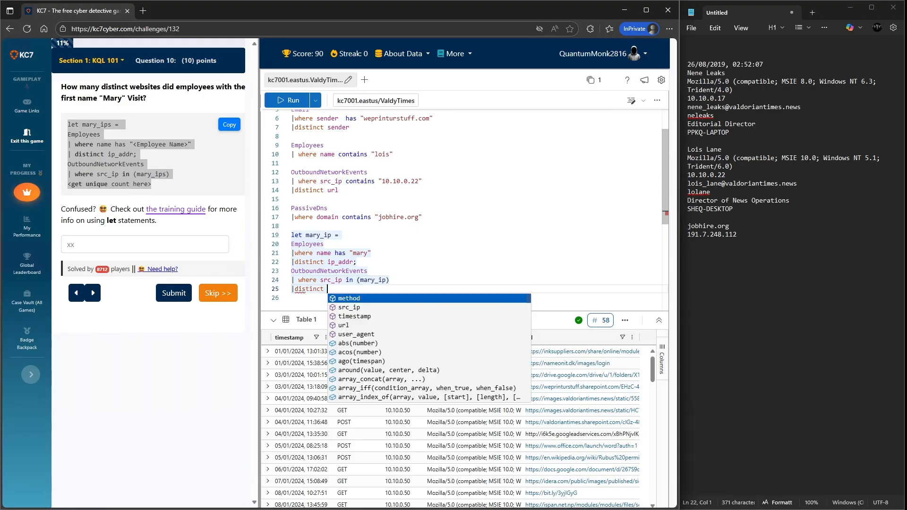
pyautogui.write('url')
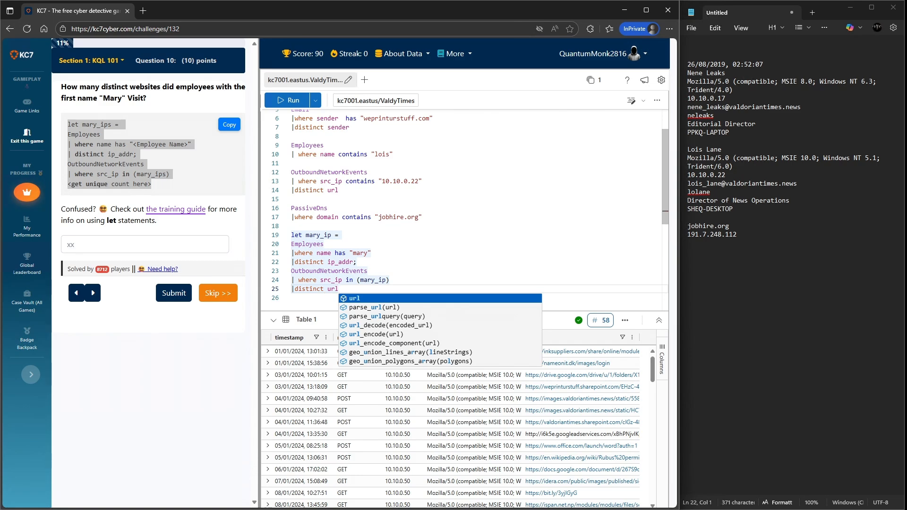
pyautogui.press('Escape')
pyautogui.hotkey('shift', 'Return')
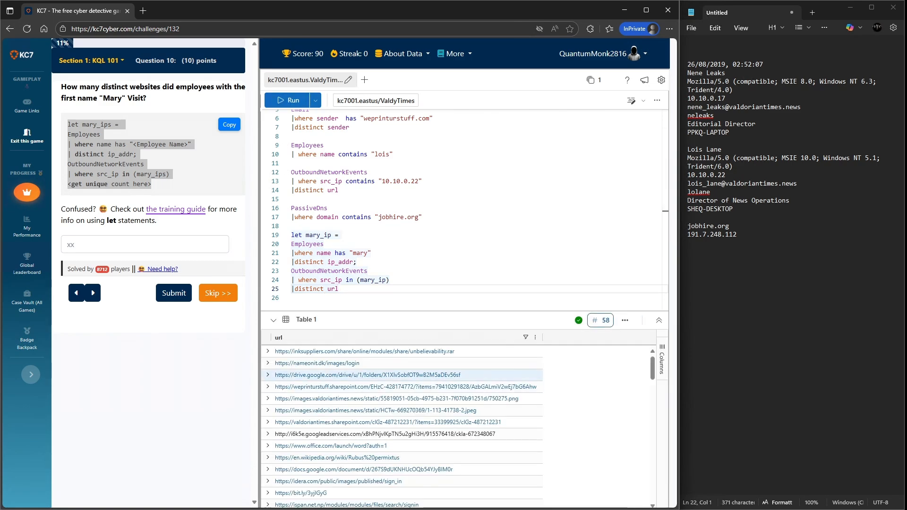
# - Submit 58 as the answer to the distinct websites question
pyautogui.scroll(-5, 402, 425)
pyautogui.scroll(5, 401, 425)
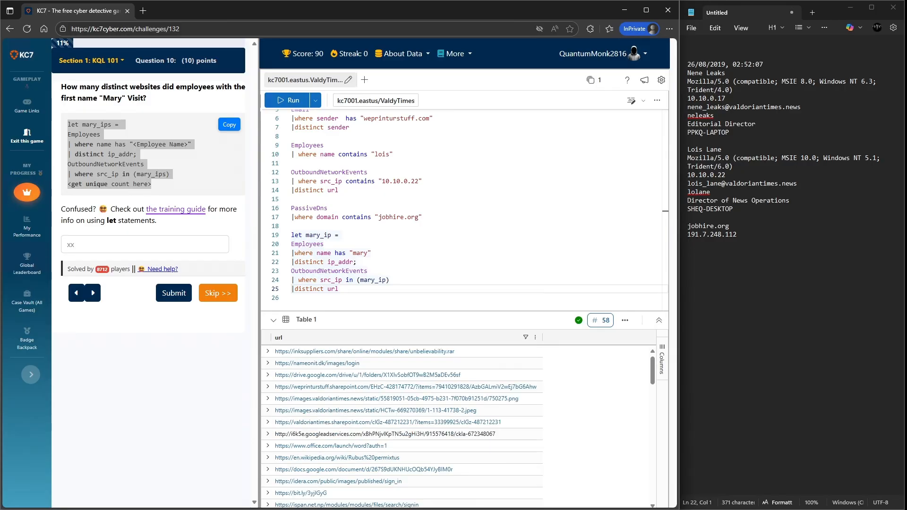
pyautogui.click(144, 245)
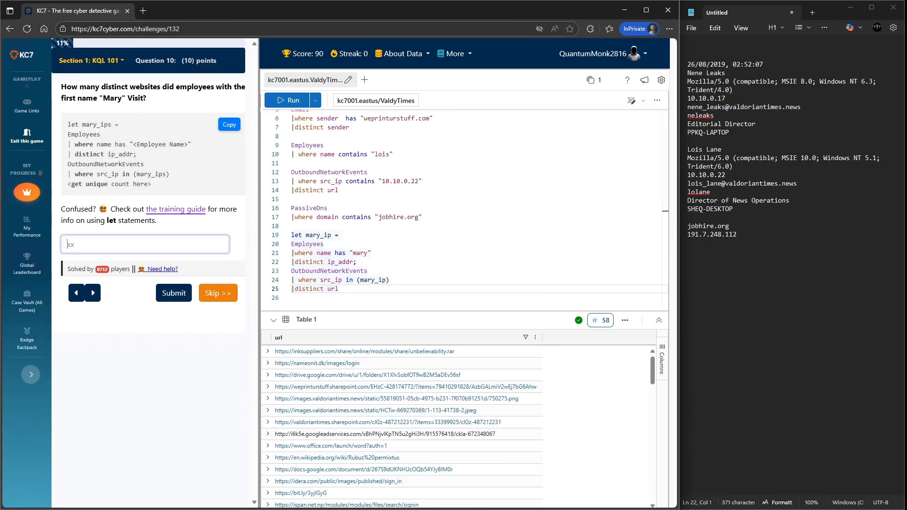
pyautogui.write('58')
pyautogui.press('Return')
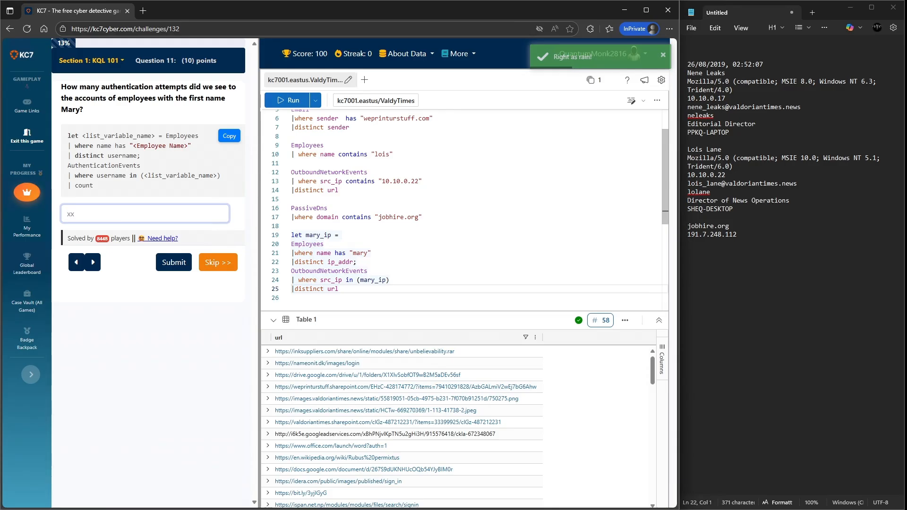
# - Review the mary_ip let statement block and the earlier queries in the editor
pyautogui.moveTo(302, 235); pyautogui.dragTo(331, 235)
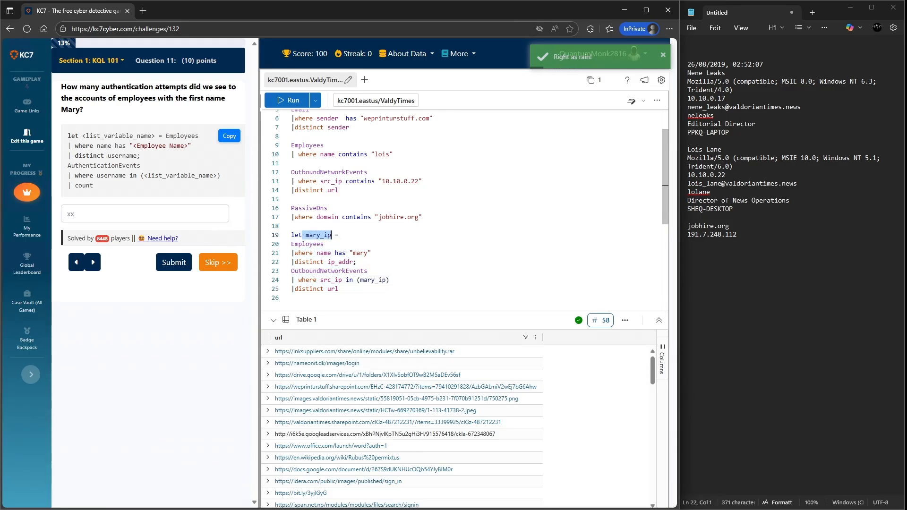
pyautogui.moveTo(357, 262); pyautogui.dragTo(291, 235)
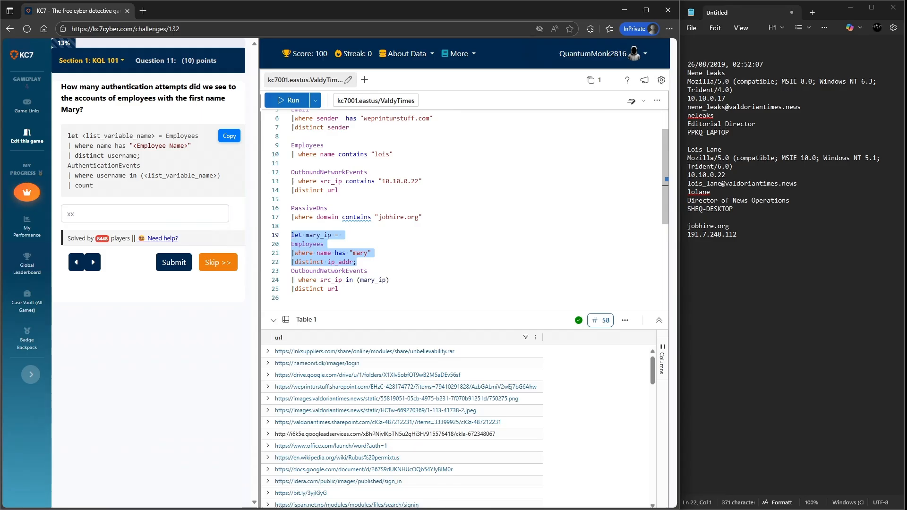
pyautogui.scroll(2, 465, 208)
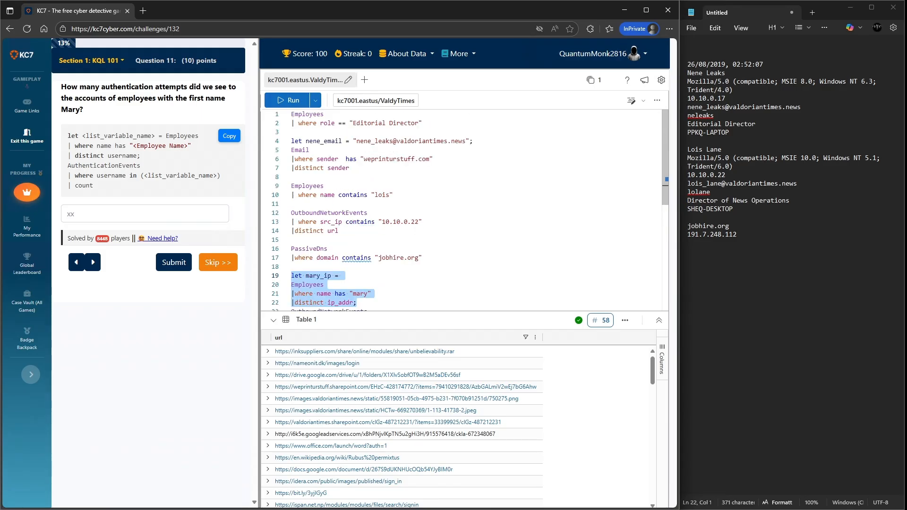
pyautogui.moveTo(353, 141); pyautogui.dragTo(468, 142)
pyautogui.scroll(-3, 469, 161)
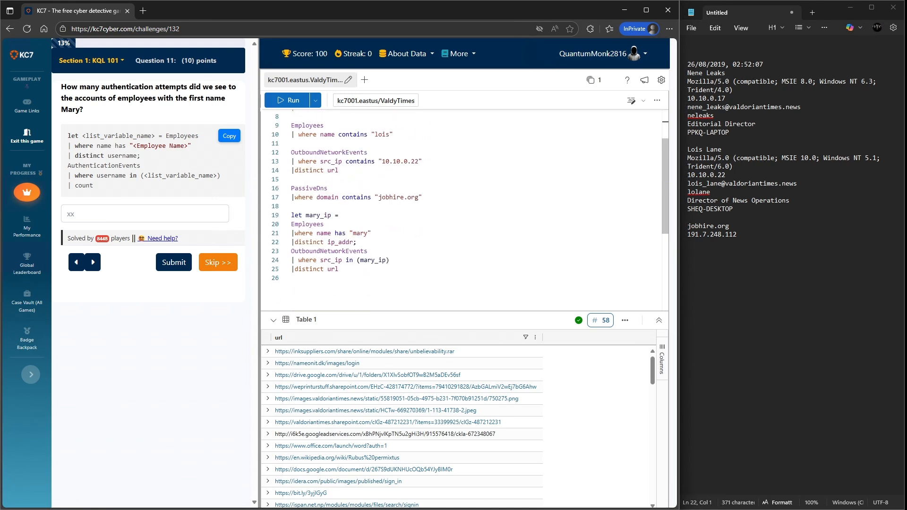
pyautogui.scroll(-1, 465, 208)
pyautogui.moveTo(356, 216); pyautogui.dragTo(291, 190)
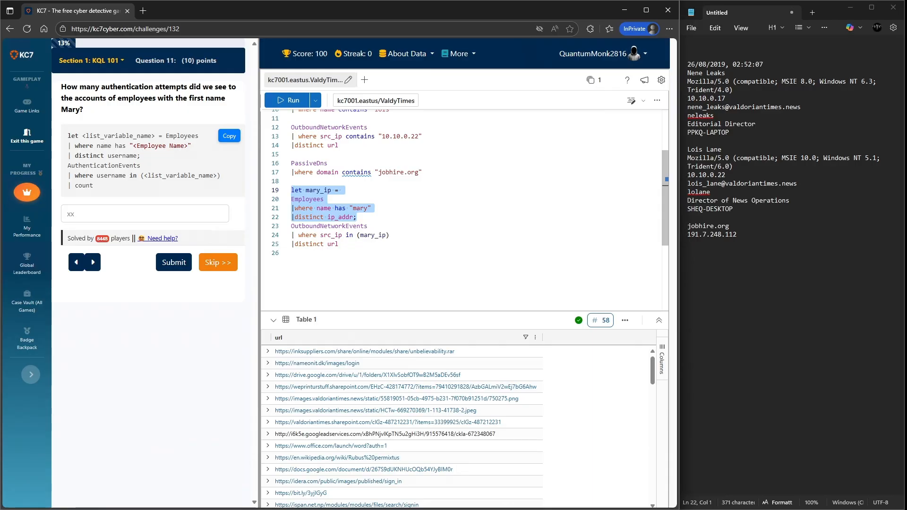
pyautogui.click(368, 226)
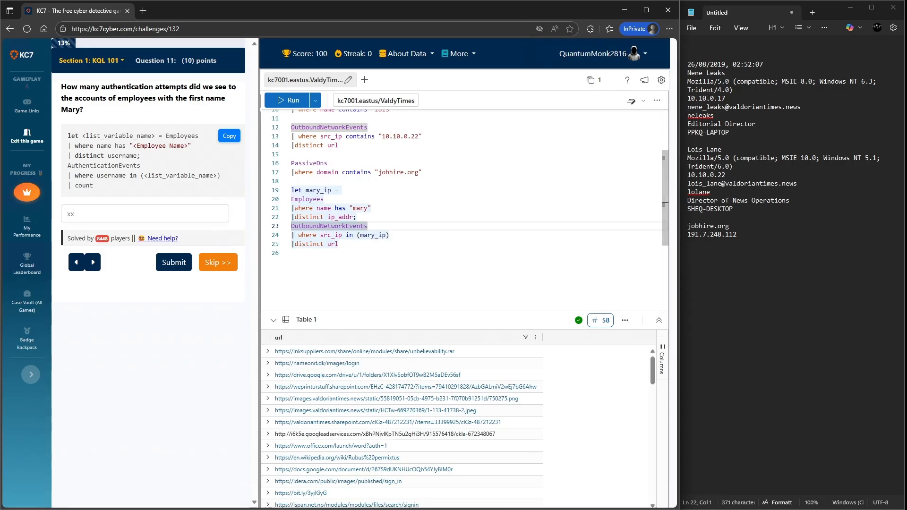
pyautogui.click(339, 244)
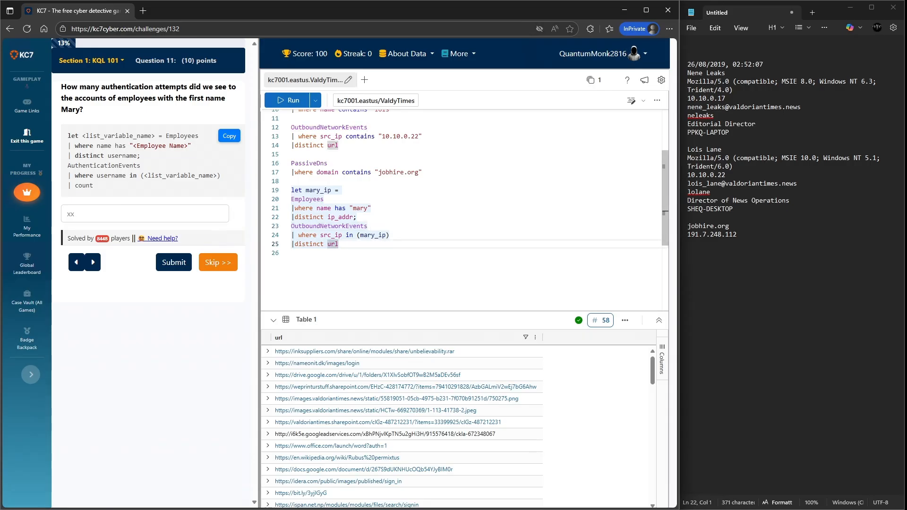
# - Delete the OutboundNetworkEvents lines that follow the mary_ip let statement, leaving blank lines below it
pyautogui.press('Return')
pyautogui.press('Return')
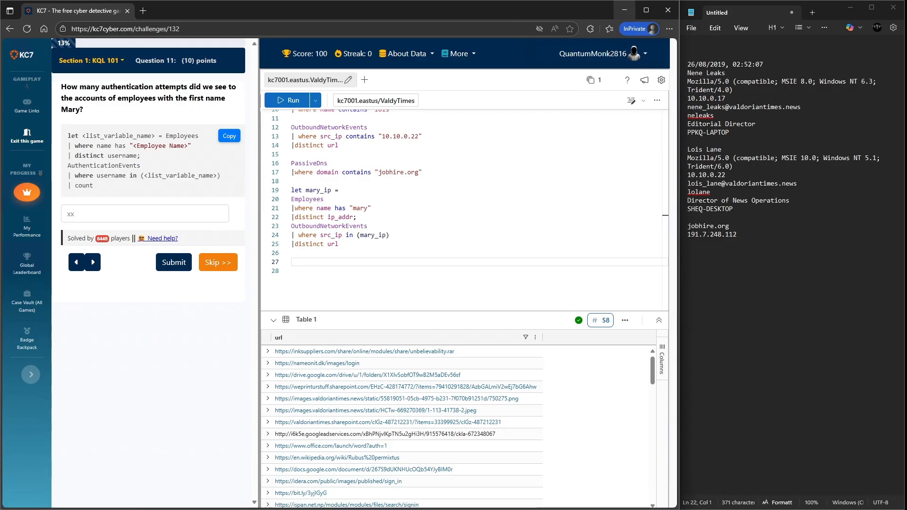
pyautogui.moveTo(646, 9)
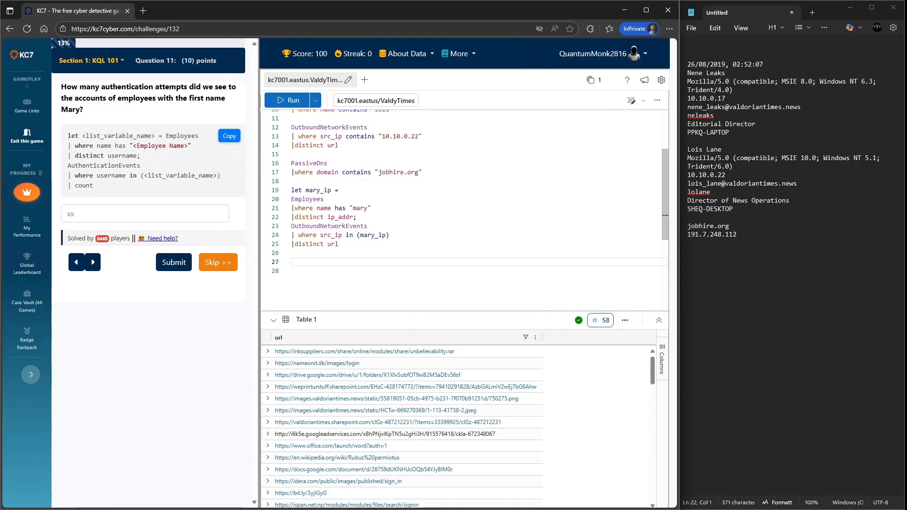
pyautogui.click(339, 244)
pyautogui.moveTo(339, 244); pyautogui.dragTo(291, 226)
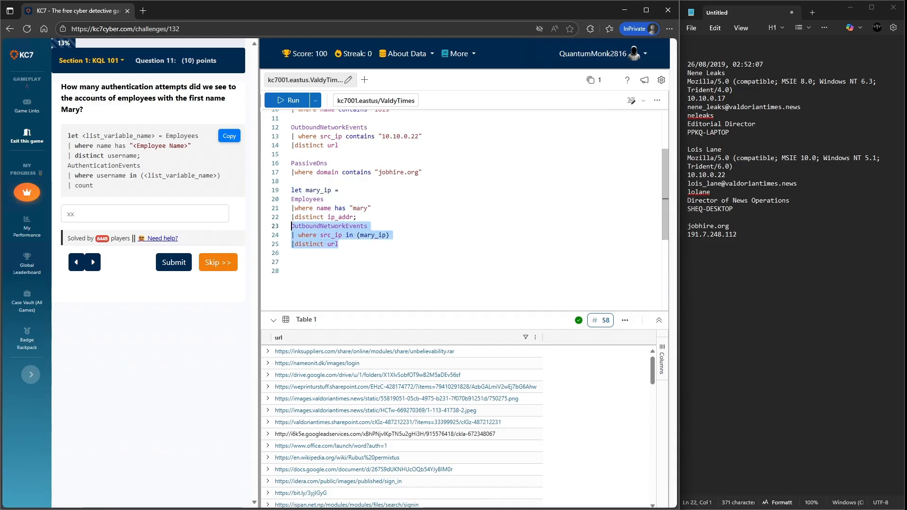
pyautogui.press('Delete')
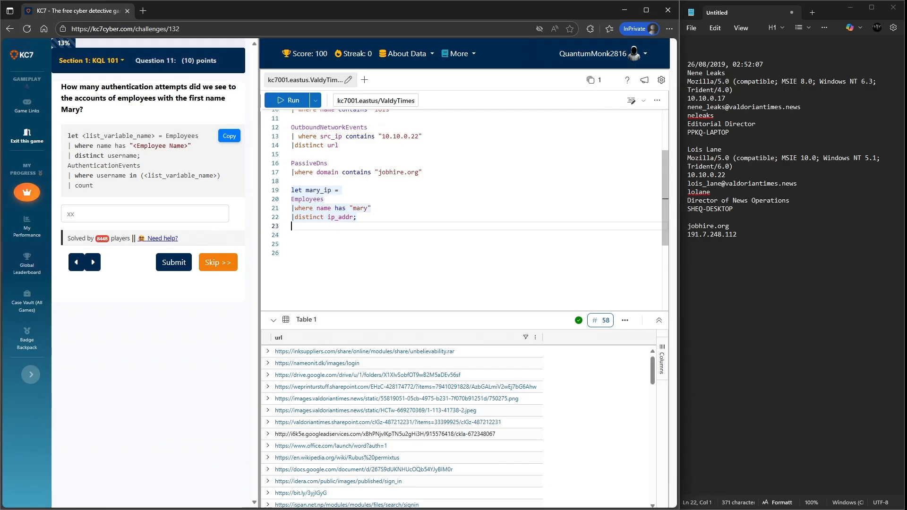
# - Set the let statement's distinct column to username and start a new line after it
pyautogui.moveTo(353, 218); pyautogui.dragTo(331, 218)
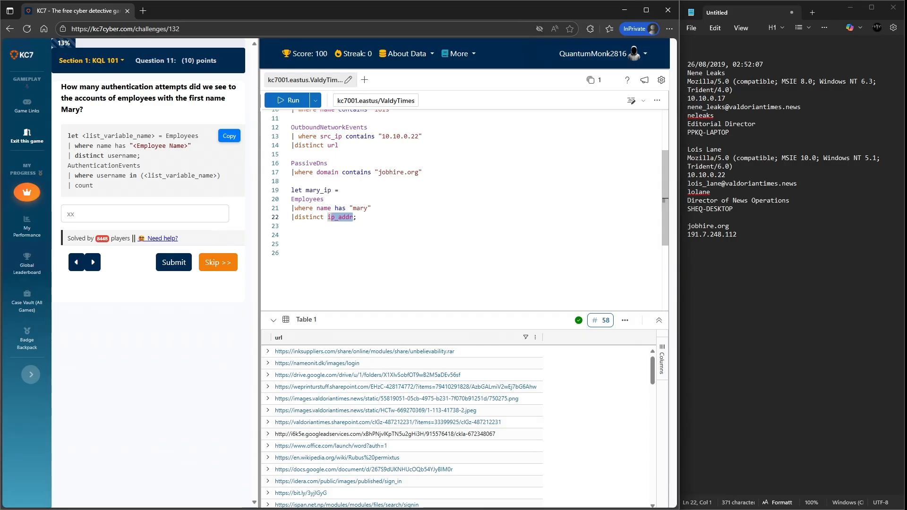
pyautogui.write('use')
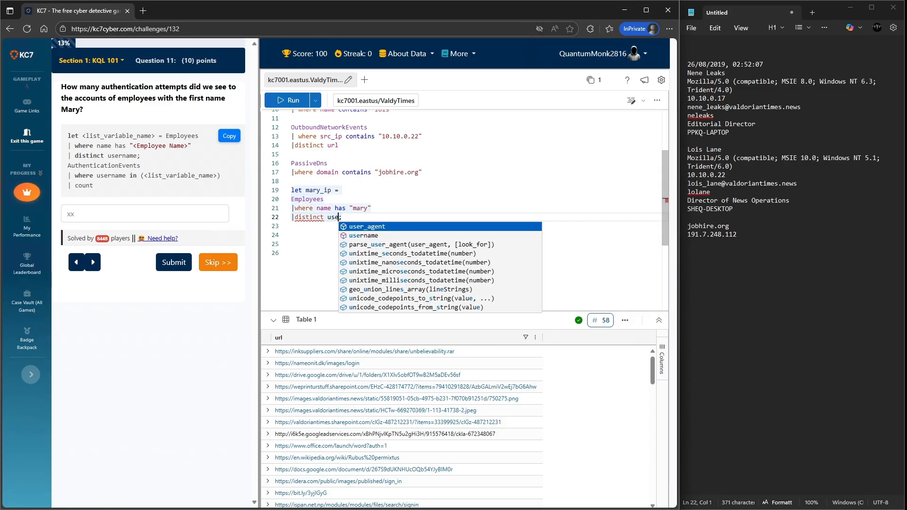
pyautogui.press('Down')
pyautogui.press('Return')
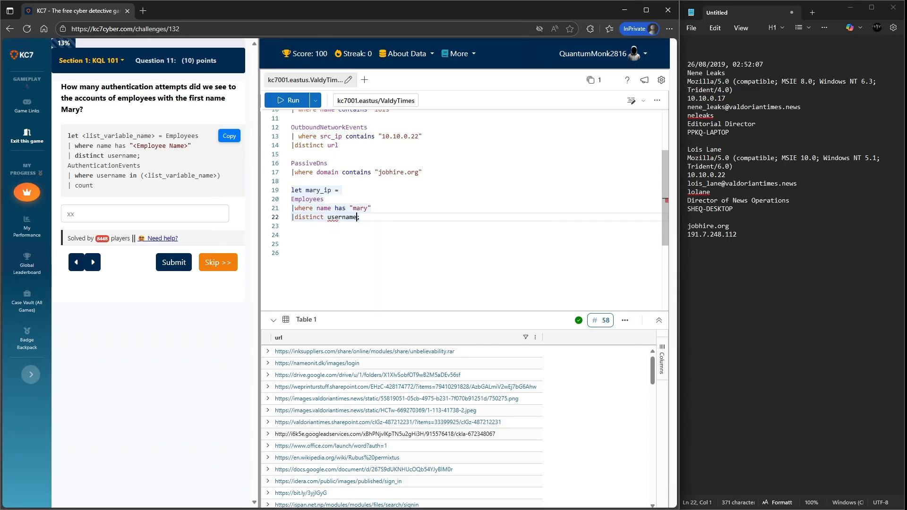
pyautogui.press('End')
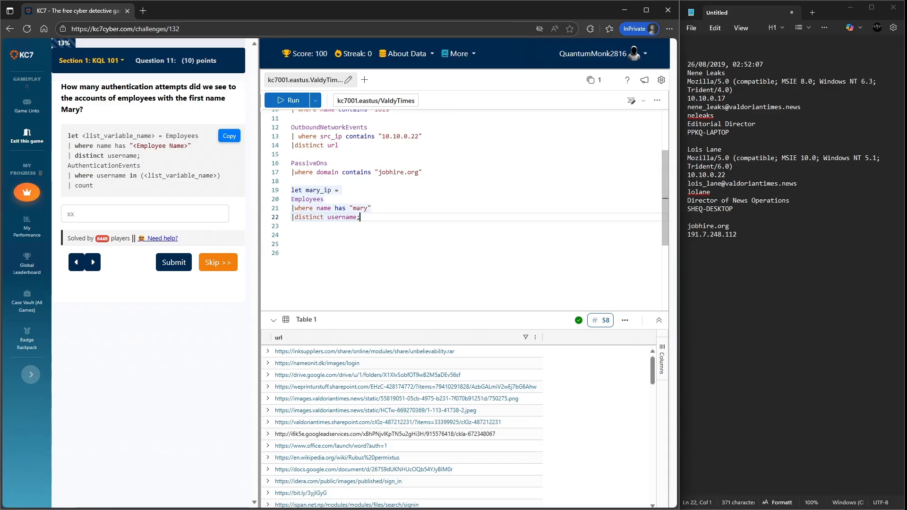
pyautogui.press('Return')
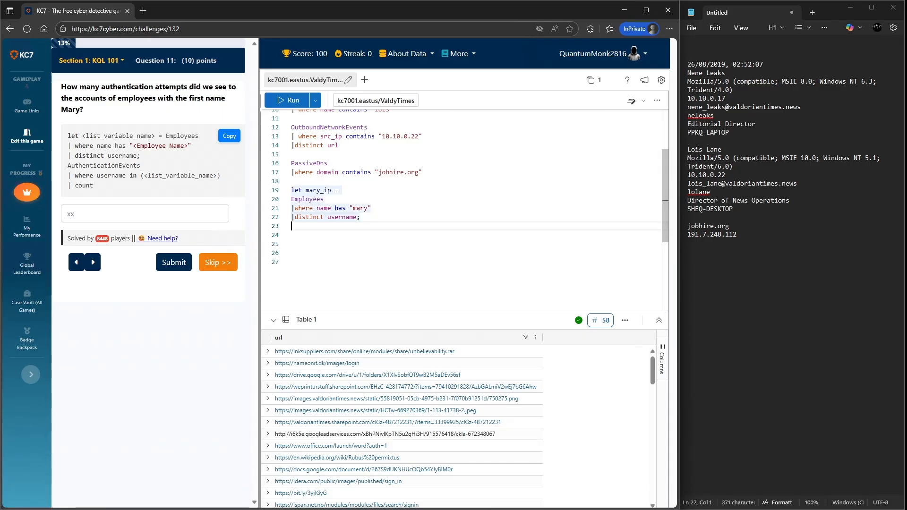
# - Add an AuthenticationEvents query filtered with where username in (mary_ip)
pyautogui.write('Auithg')
pyautogui.press('BackSpace')
pyautogui.press('BackSpace')
pyautogui.press('BackSpace')
pyautogui.press('BackSpace')
pyautogui.write('the')
pyautogui.press('Return')
pyautogui.press('Return')
pyautogui.write('|')
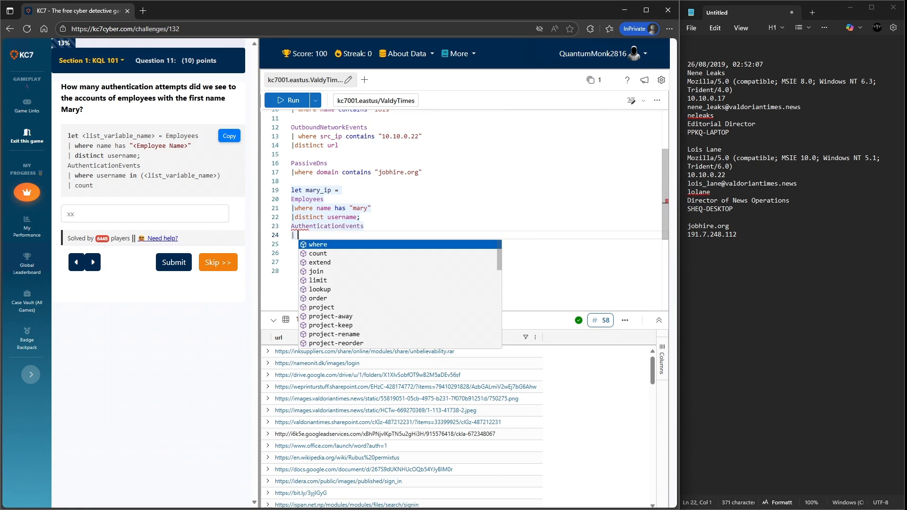
pyautogui.write(' where user_agent')
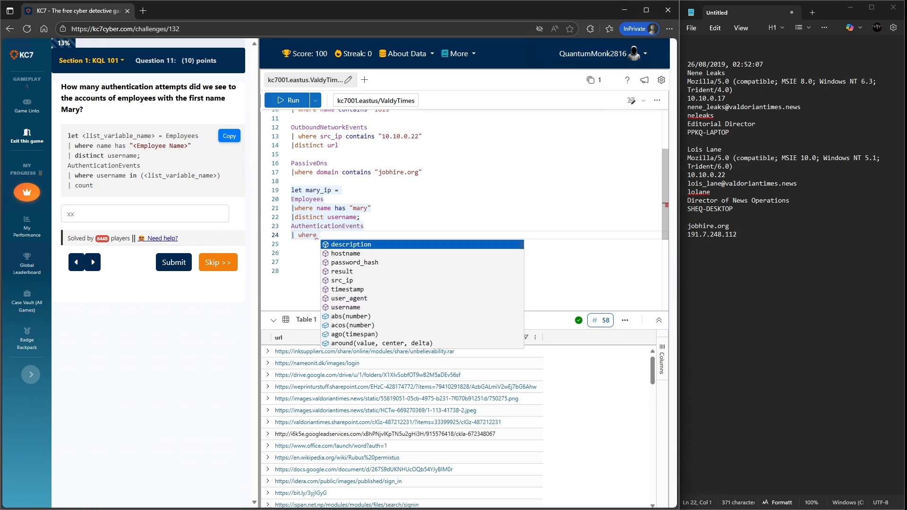
pyautogui.press('BackSpace')
pyautogui.press('BackSpace')
pyautogui.press('BackSpace')
pyautogui.press('BackSpace')
pyautogui.press('BackSpace')
pyautogui.press('BackSpace')
pyautogui.press('BackSpace')
pyautogui.press('BackSpace')
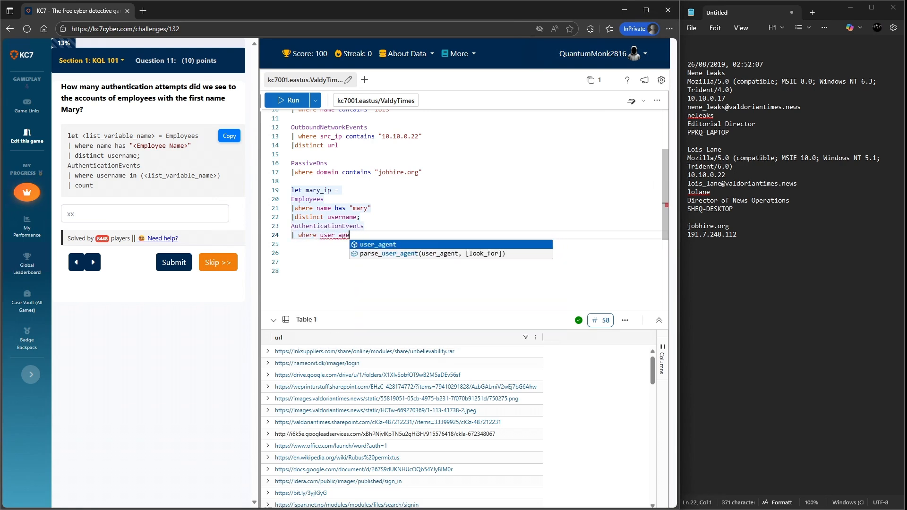
pyautogui.press('Down')
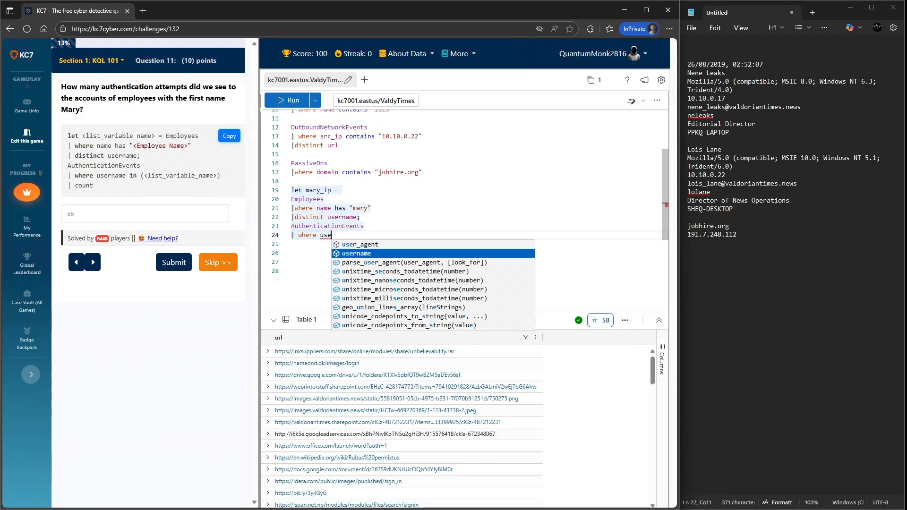
pyautogui.press('Tab')
pyautogui.write('i')
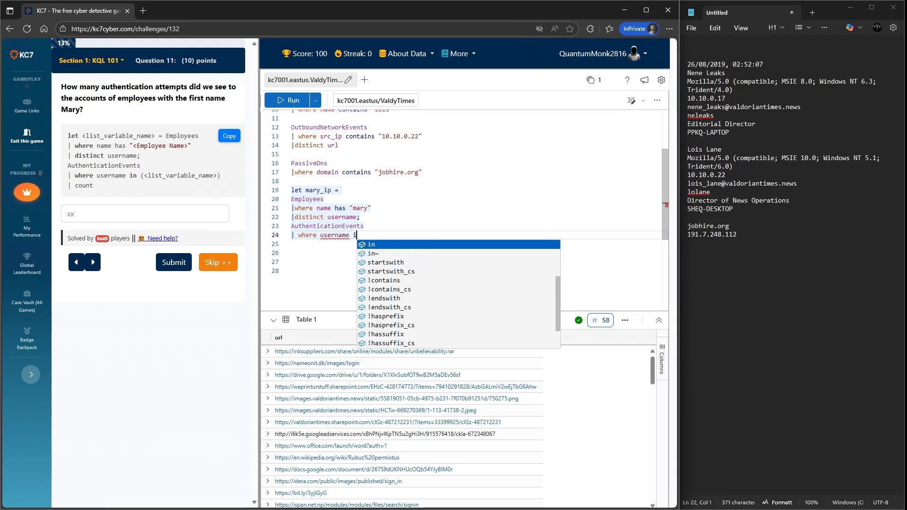
pyautogui.write('n (')
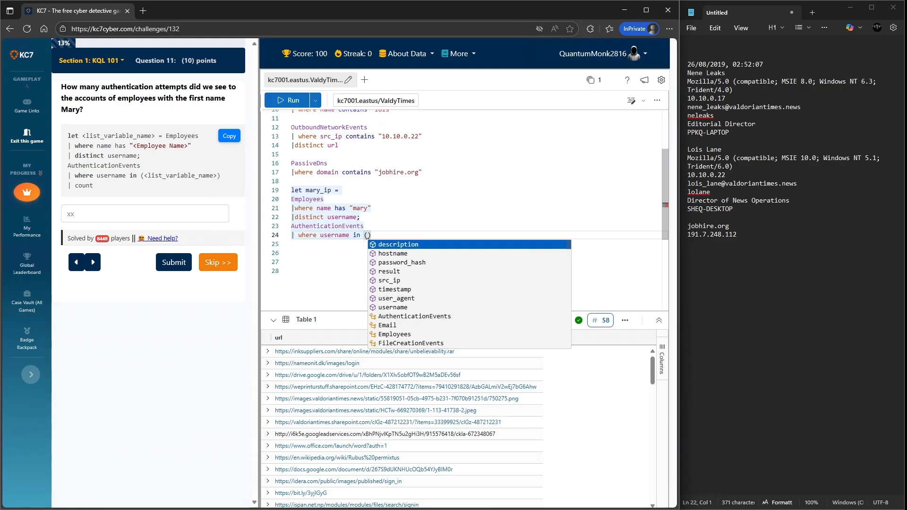
pyautogui.write('ma')
pyautogui.press('Tab')
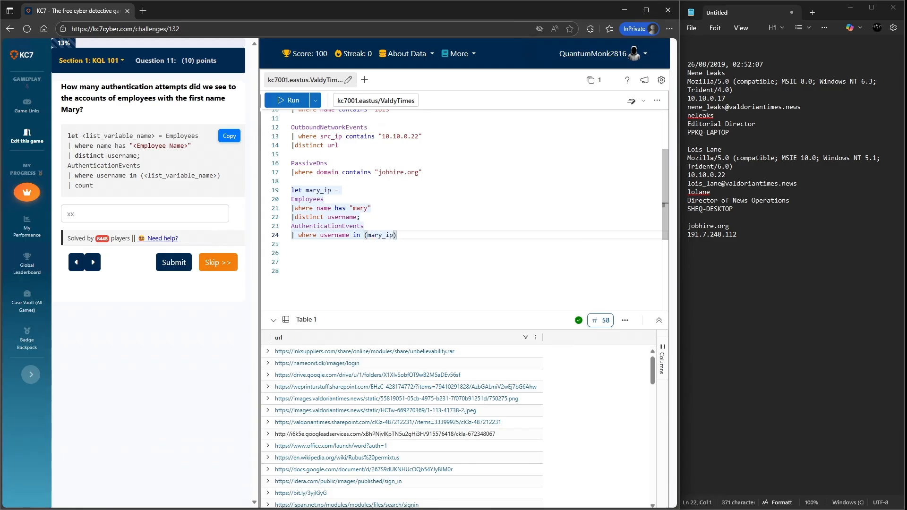
# - Rename the let variable to mary_username in its declaration and in the username filter
pyautogui.click(324, 190)
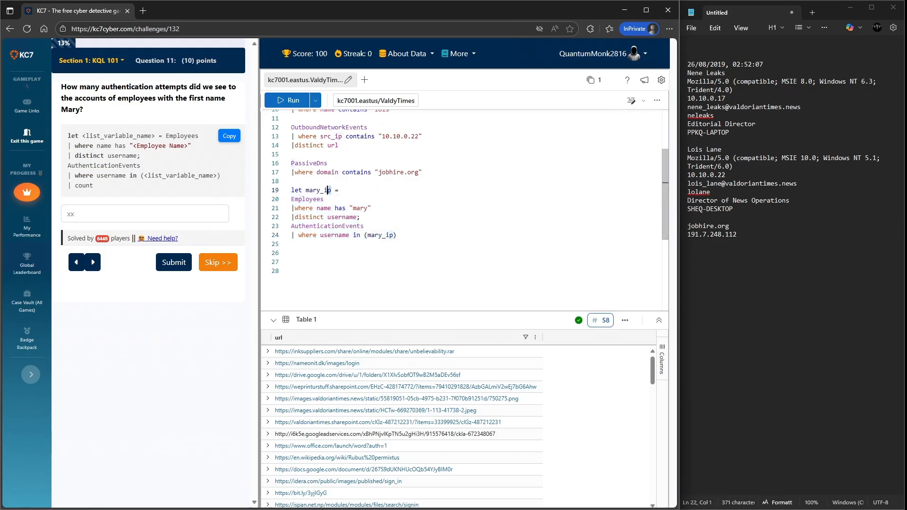
pyautogui.press('Delete')
pyautogui.press('Delete')
pyautogui.write('userna,e')
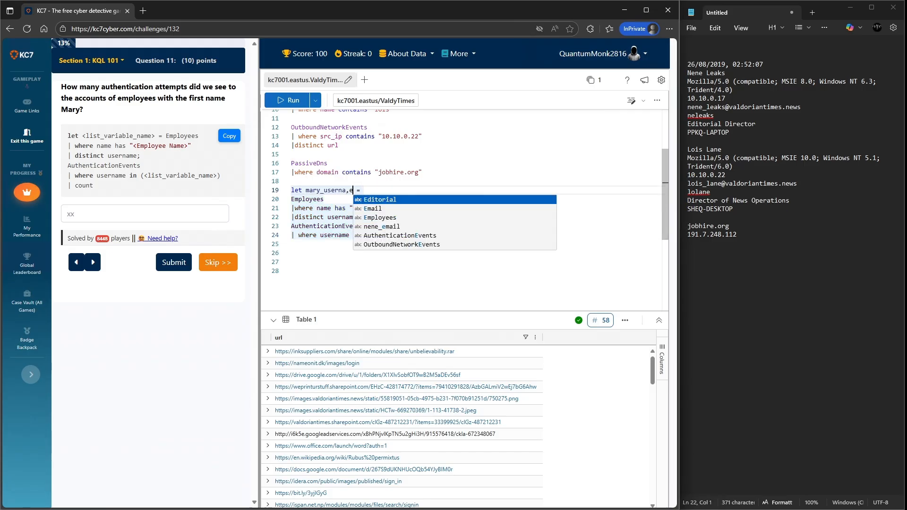
pyautogui.press('Escape')
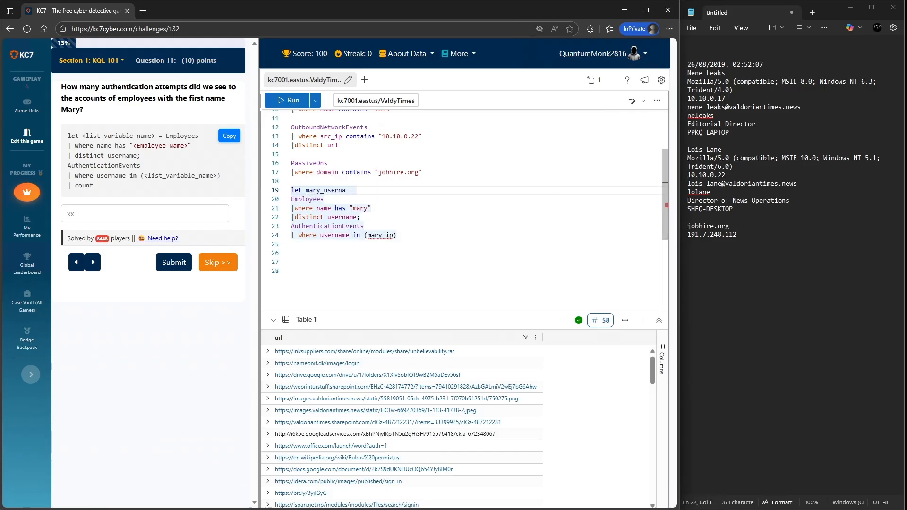
pyautogui.write('me')
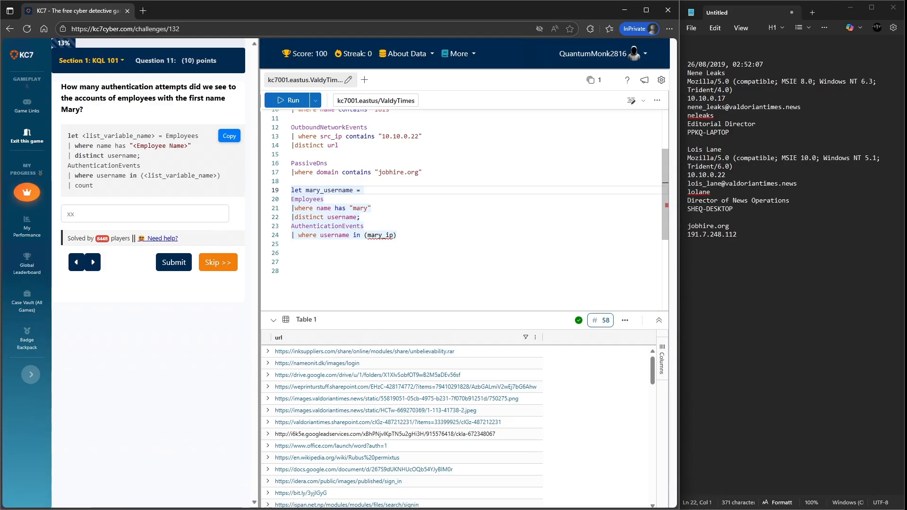
pyautogui.moveTo(393, 235); pyautogui.dragTo(386, 235)
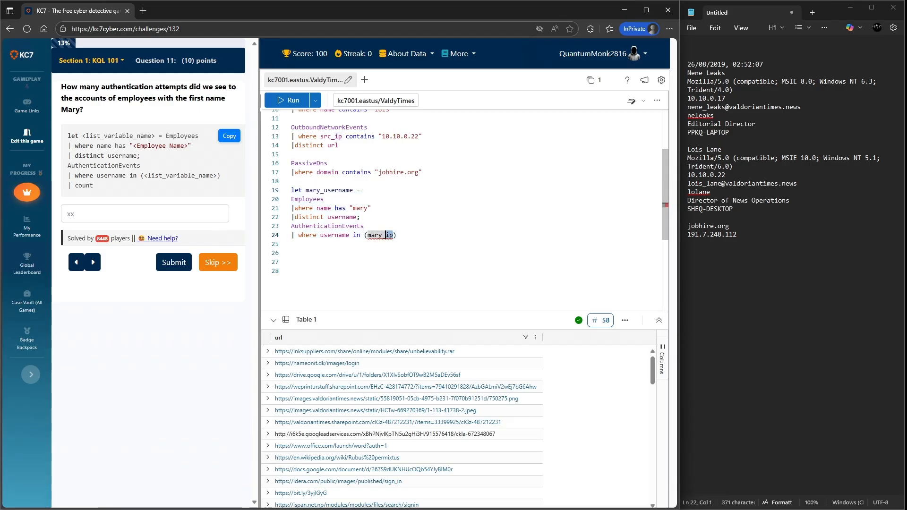
pyautogui.write('u')
pyautogui.press('Tab')
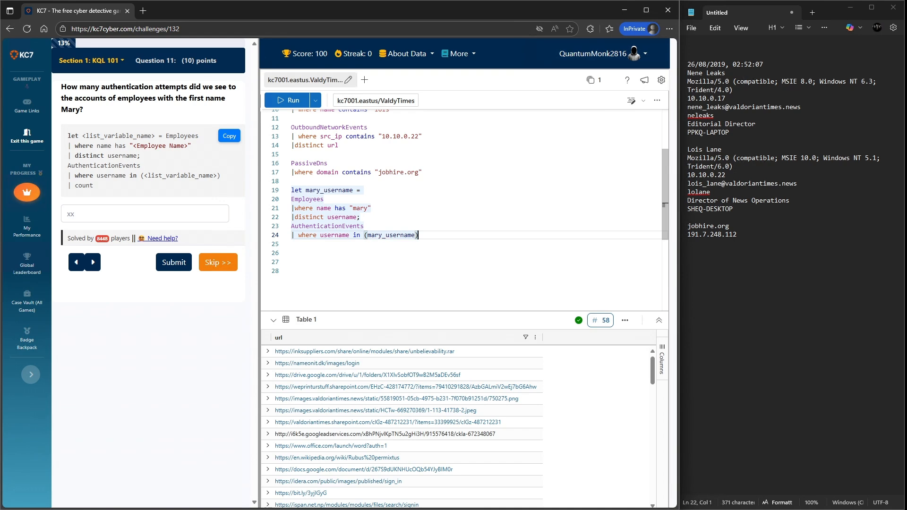
# - Append a count line to the AuthenticationEvents query, select the let block, and run it
pyautogui.press('Return')
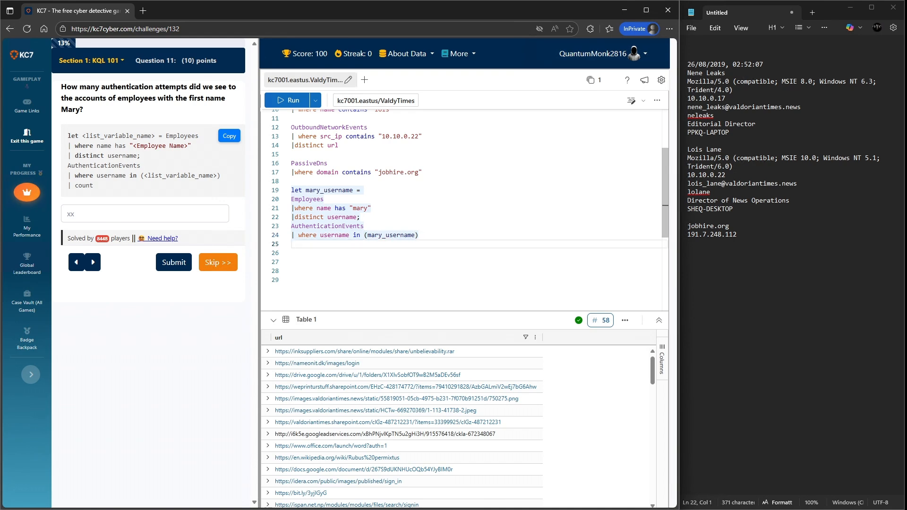
pyautogui.write('|count')
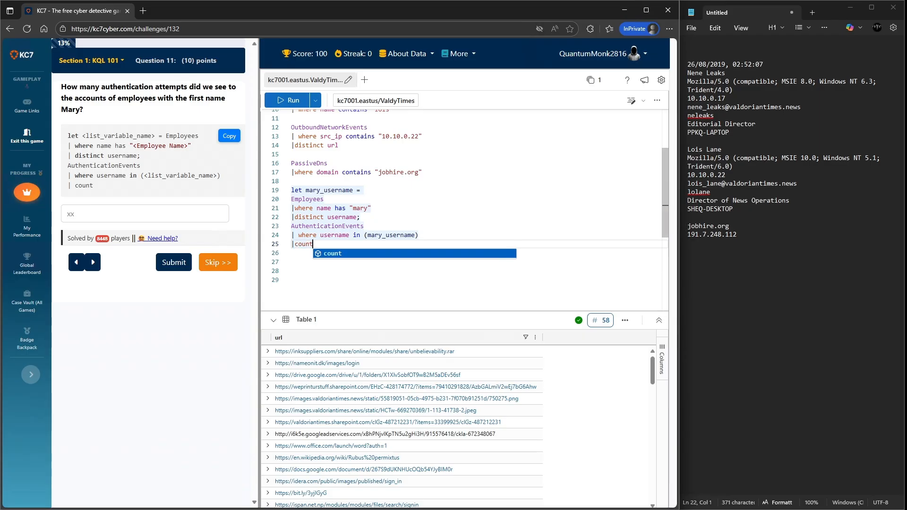
pyautogui.click(292, 270)
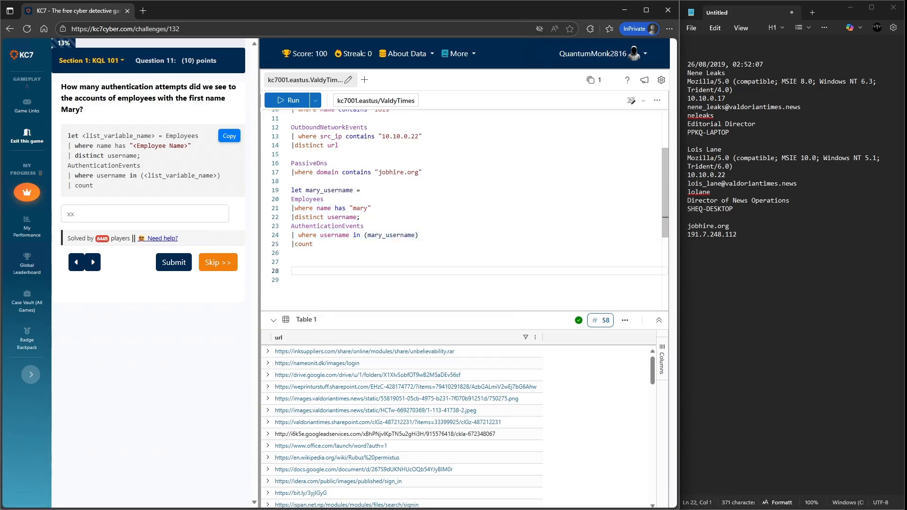
pyautogui.moveTo(317, 235); pyautogui.dragTo(292, 199)
pyautogui.click(318, 244)
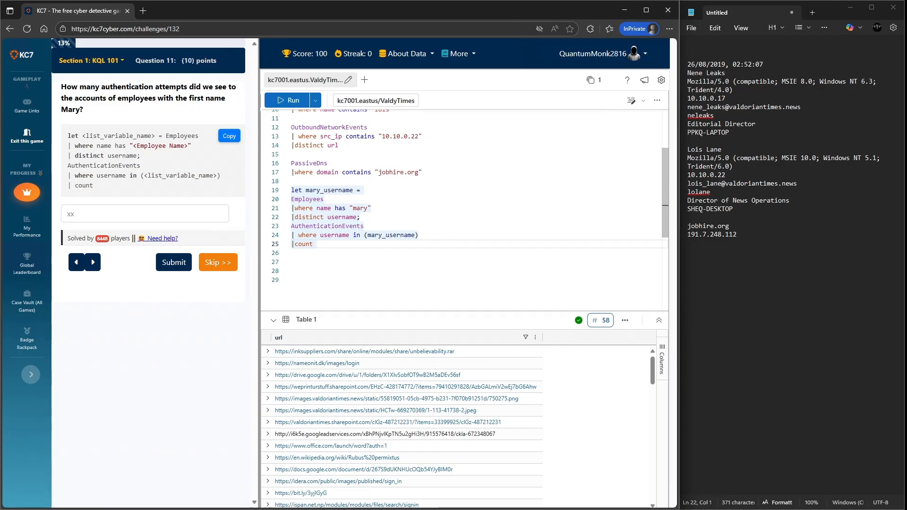
pyautogui.moveTo(318, 244); pyautogui.dragTo(292, 190)
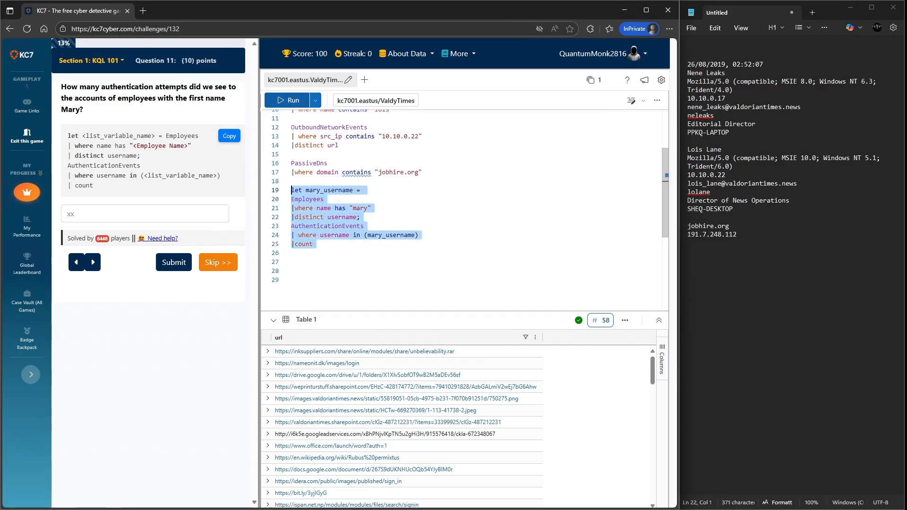
pyautogui.click(288, 100)
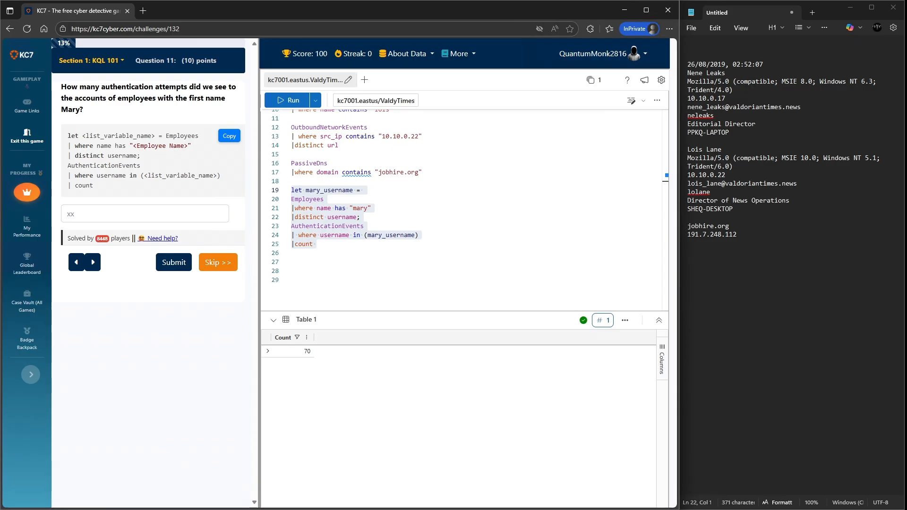
# - Enter 712 as the answer to the authentication attempts question
pyautogui.click(145, 214)
pyautogui.write('712')
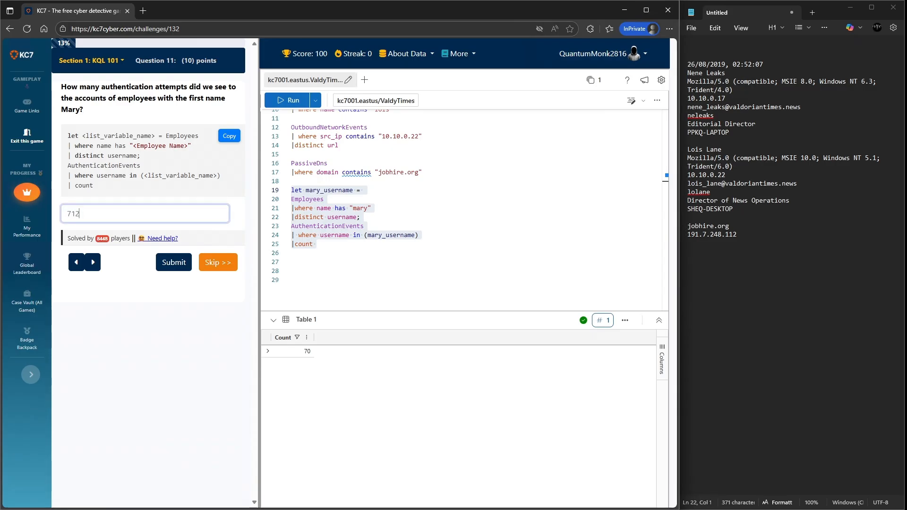
# - Correct the answer to 70 and submit it
pyautogui.press('BackSpace')
pyautogui.press('BackSpace')
pyautogui.write('0')
pyautogui.click(174, 262)
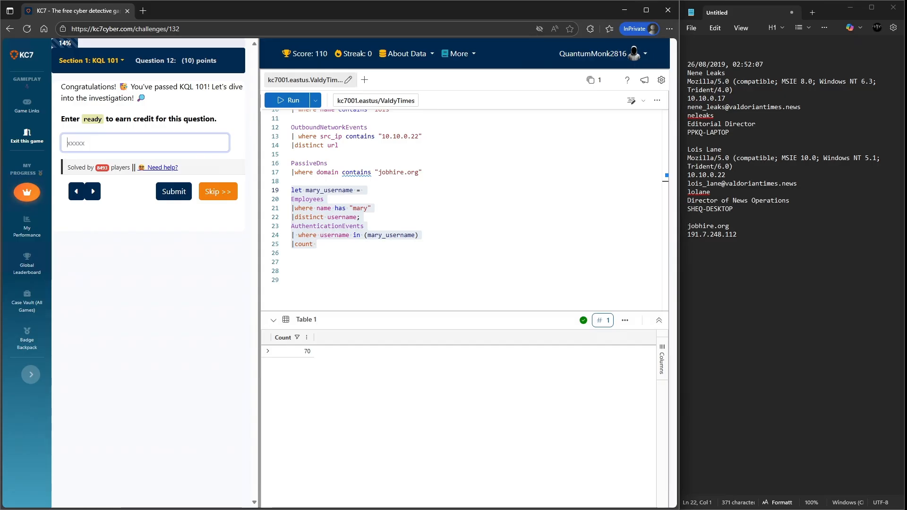
# - Enter ready as the answer to earn credit for finishing KQL 101 and submit it
pyautogui.click(732, 227)
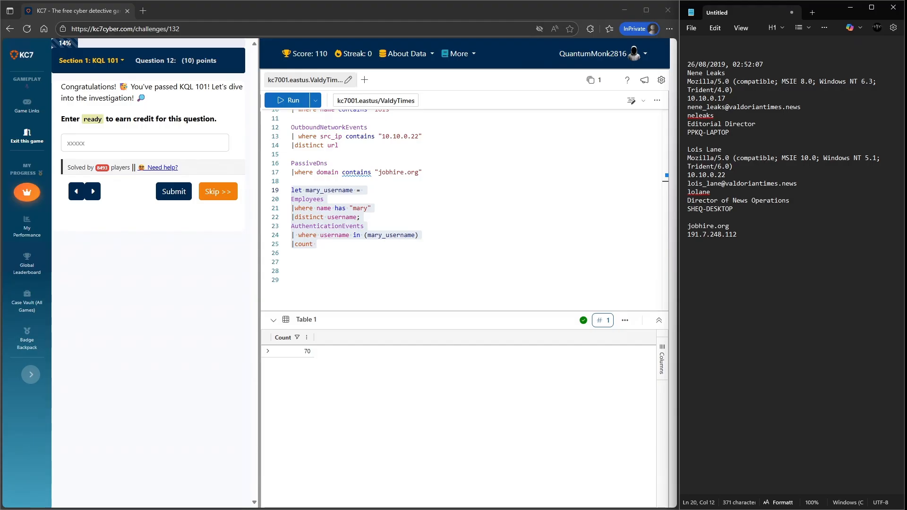
pyautogui.click(312, 280)
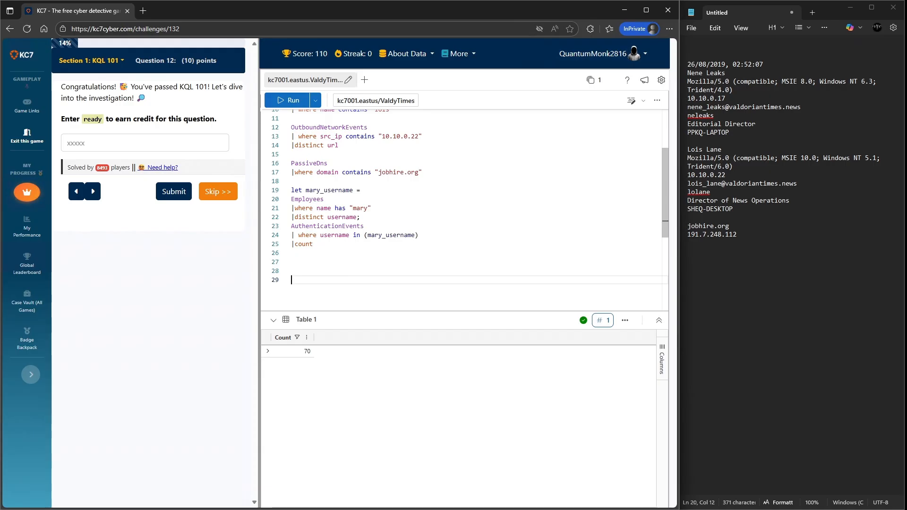
pyautogui.click(145, 143)
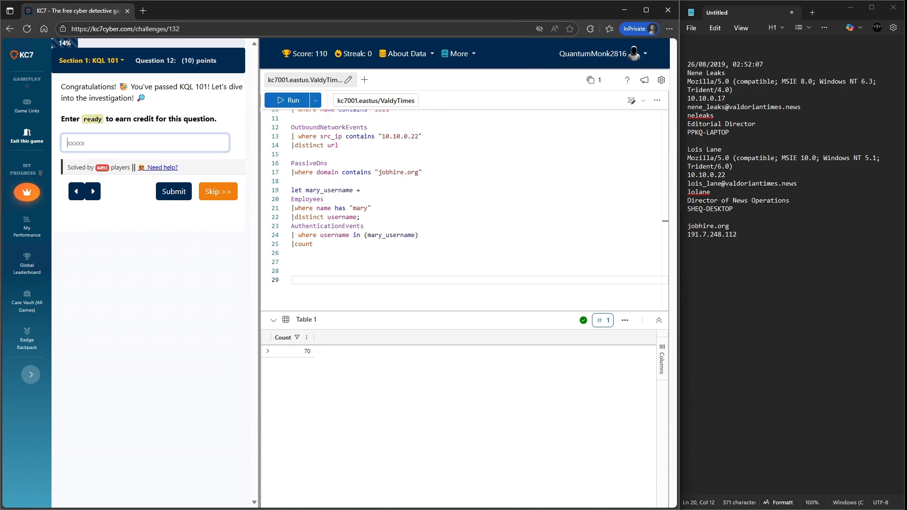
pyautogui.write('ready')
pyautogui.press('Return')
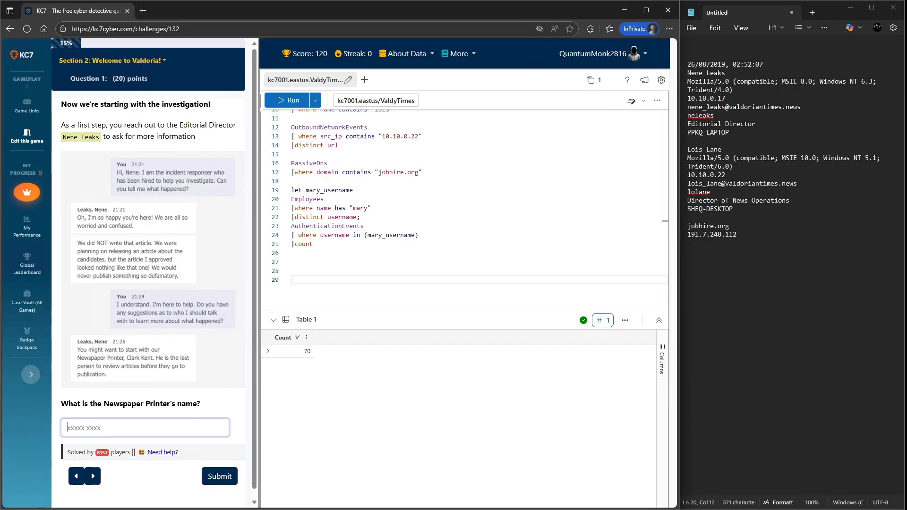
pyautogui.scroll(-1, 148, 274)
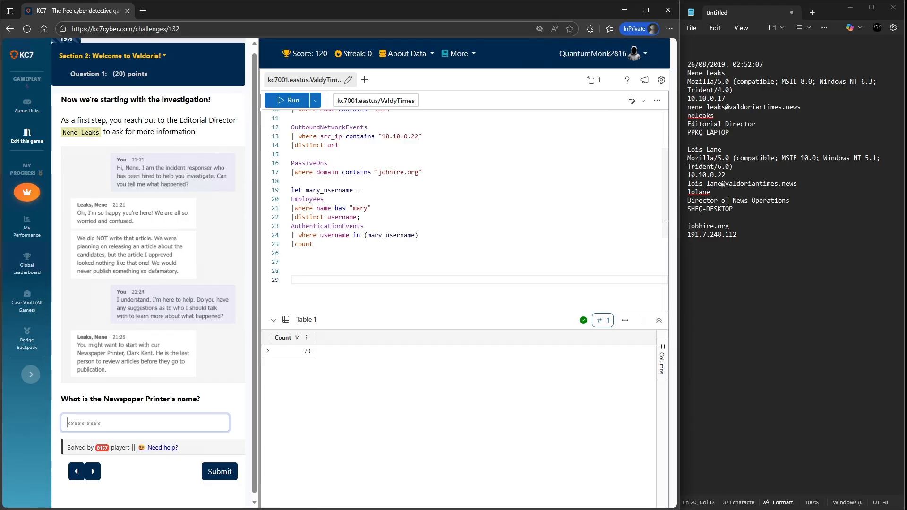
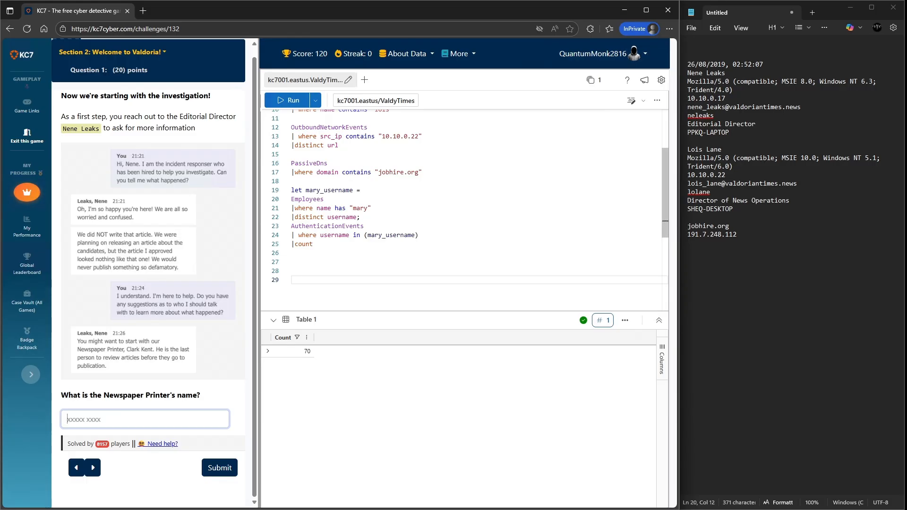
# - Write the Newspaper Printer's full name on a new line in the notepad
pyautogui.click(688, 243)
pyautogui.press('Return')
pyautogui.write('Clark ')
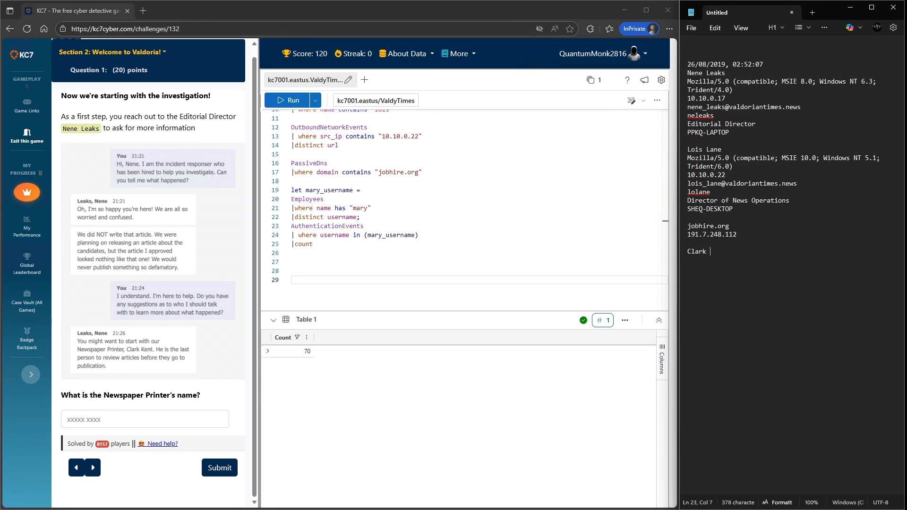
pyautogui.write('Kent')
pyautogui.press('Return')
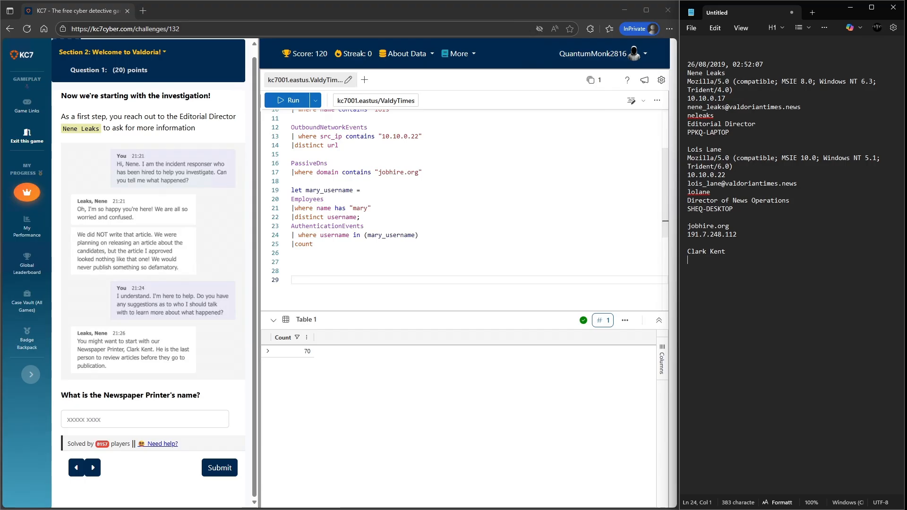
# - Enter the Newspaper Printer's full name as the answer to question 1 and submit it
pyautogui.click(145, 419)
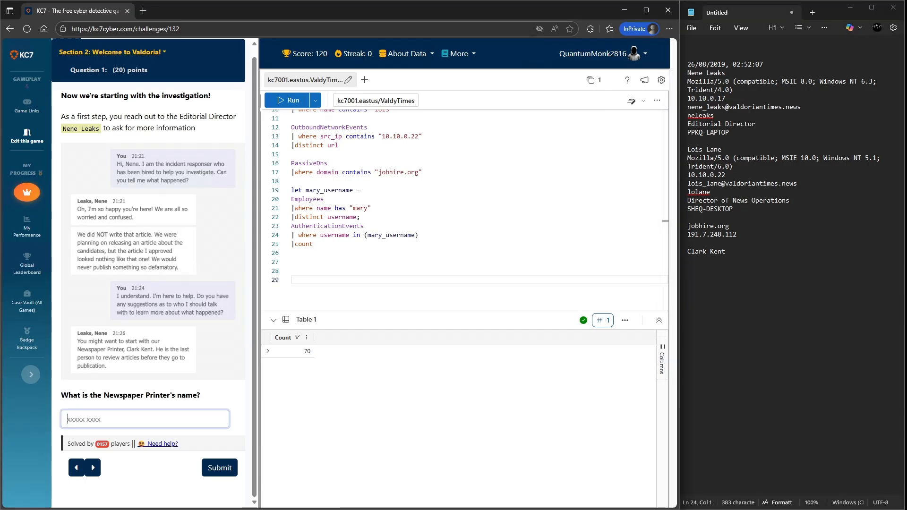
pyautogui.write('Clark Kent')
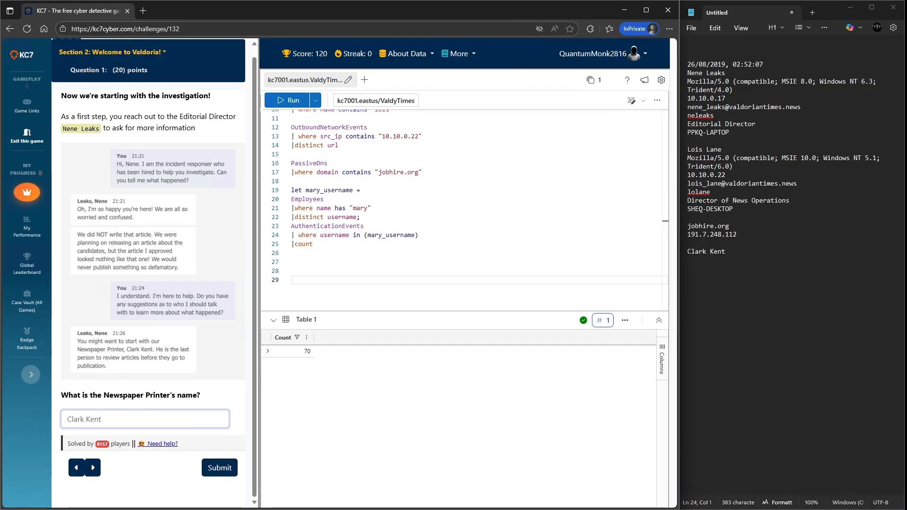
pyautogui.click(208, 467)
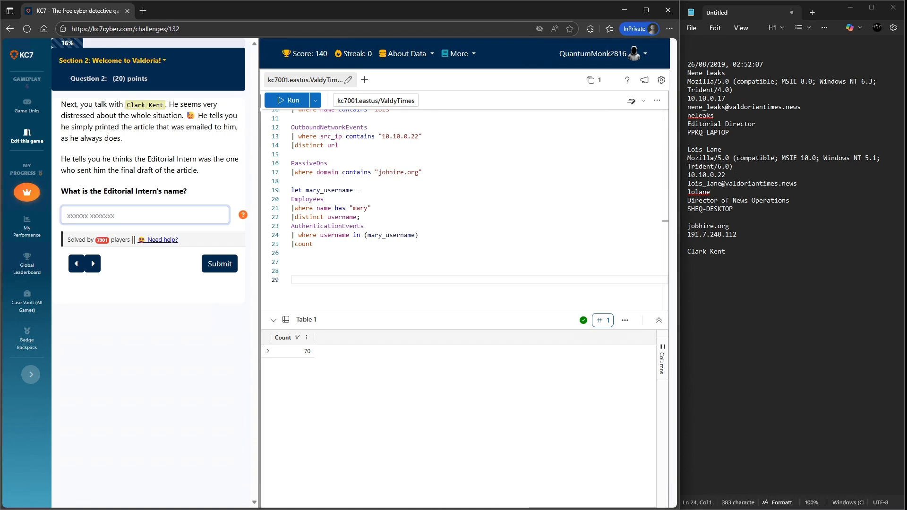
# - Change the Employees query's role filter from the director to "Editorial Intern" and run it
pyautogui.moveTo(147, 159); pyautogui.dragTo(196, 160)
pyautogui.hotkey('ctrl', 'c')
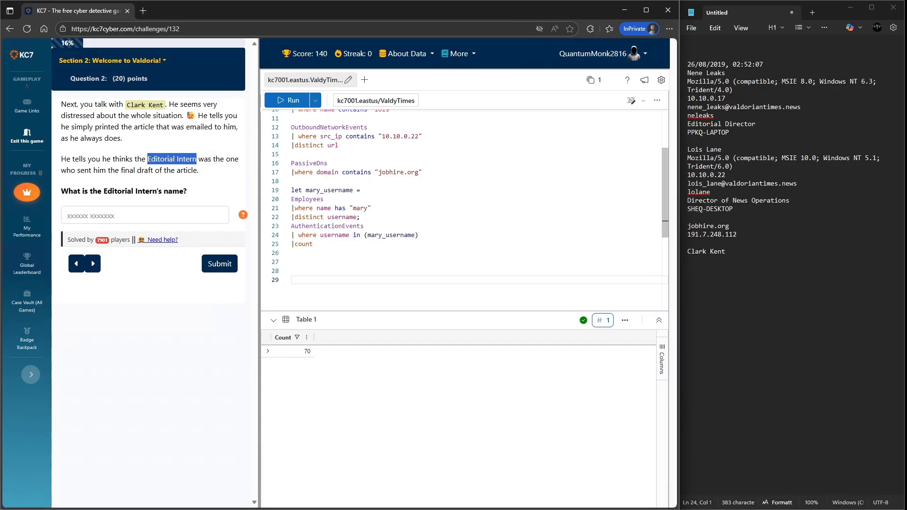
pyautogui.scroll(4, 466, 210)
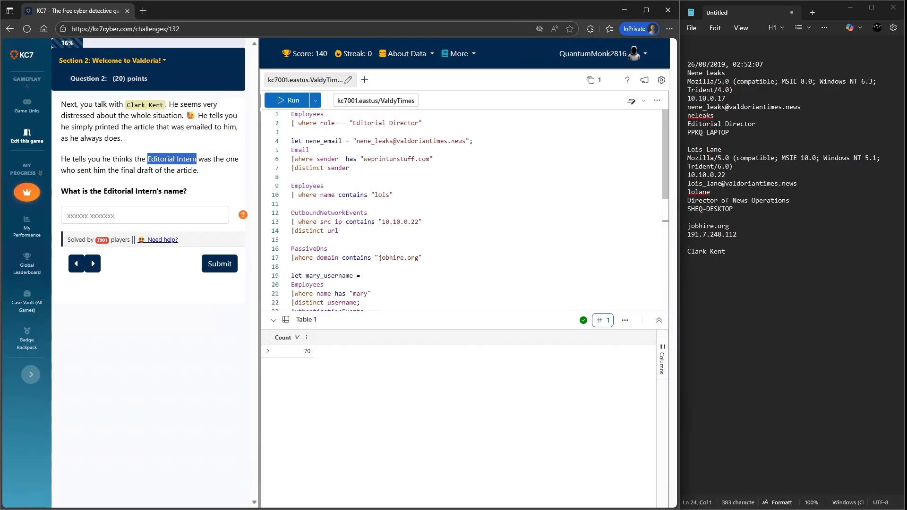
pyautogui.moveTo(414, 123); pyautogui.dragTo(353, 123)
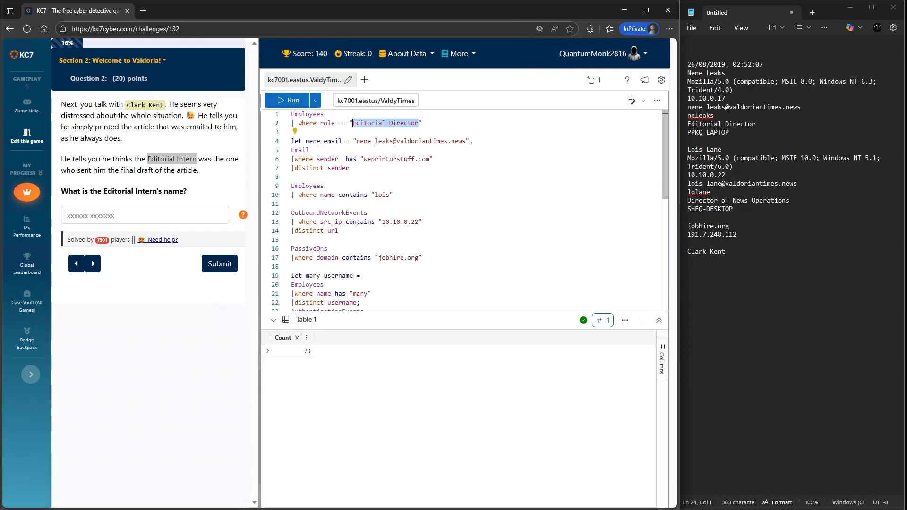
pyautogui.hotkey('ctrl', 'v')
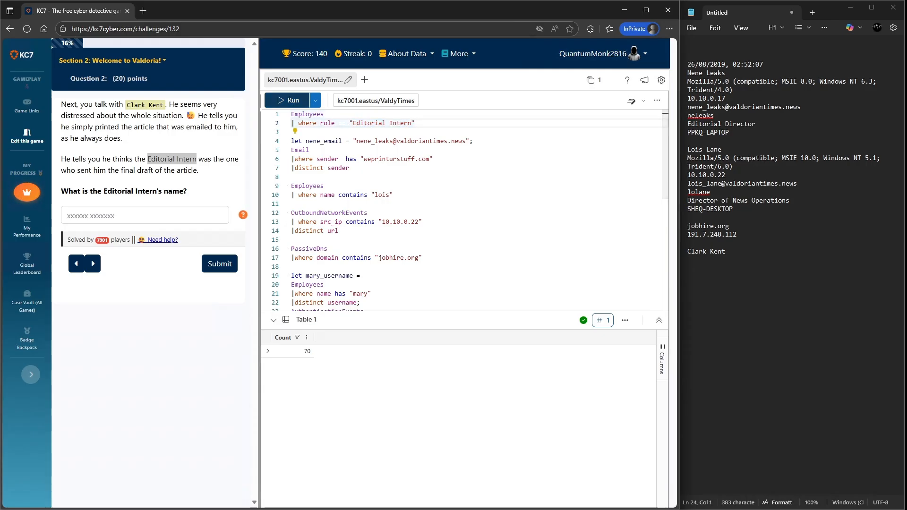
pyautogui.hotkey('shift', 'Return')
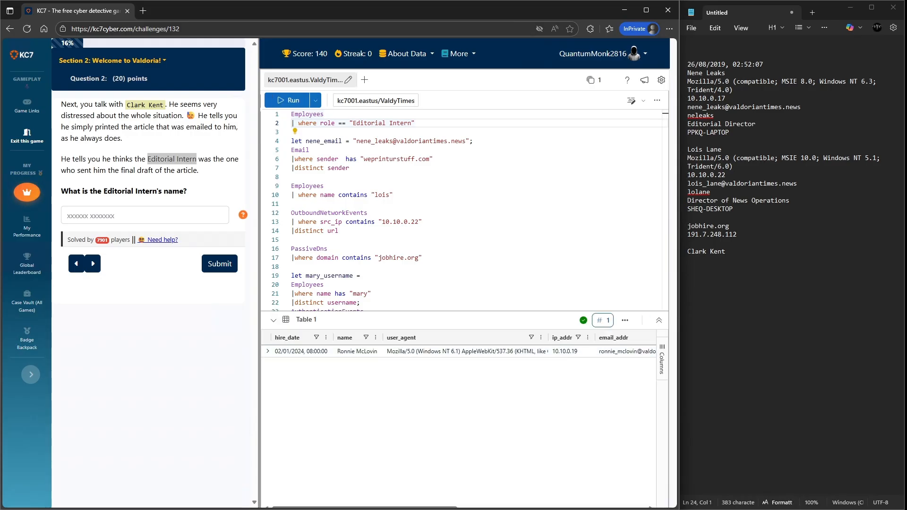
# - Copy the intern's name from the results into the notepad on a new line
pyautogui.hscroll(5, 458, 350)
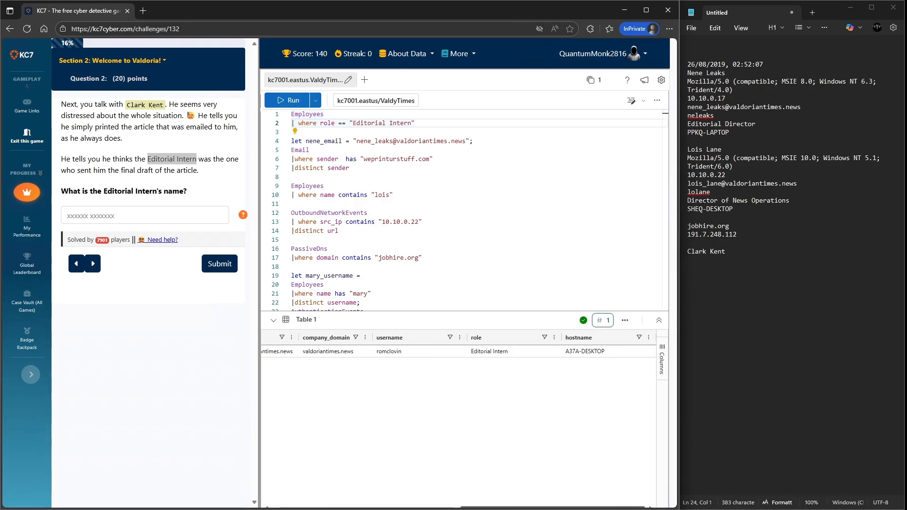
pyautogui.hscroll(-4, 458, 350)
pyautogui.hscroll(-2, 458, 351)
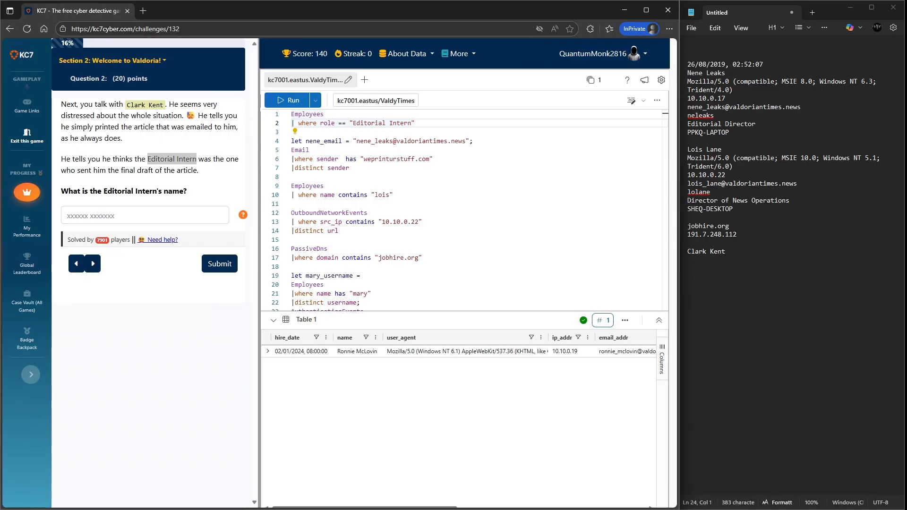
pyautogui.rightClick(360, 352)
pyautogui.click(372, 360)
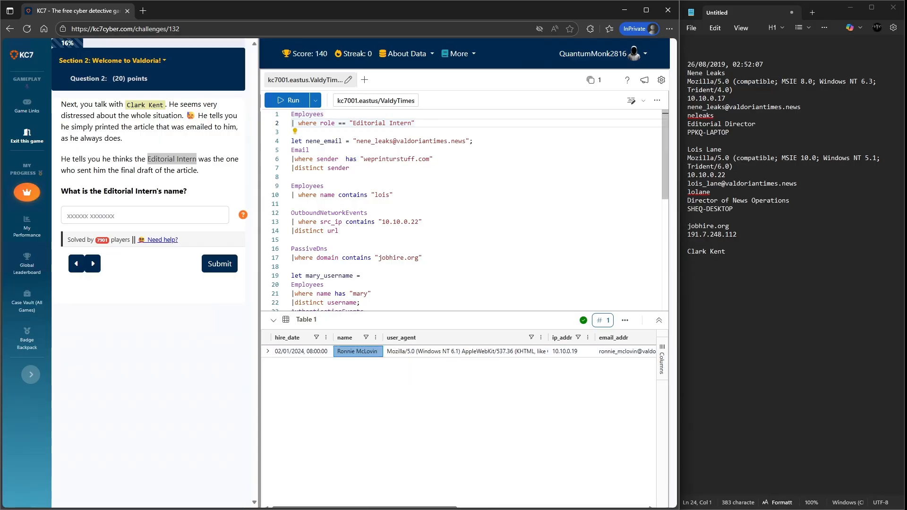
pyautogui.hotkey('alt', 'Tab')
pyautogui.press('Return')
pyautogui.hotkey('ctrl', 'v')
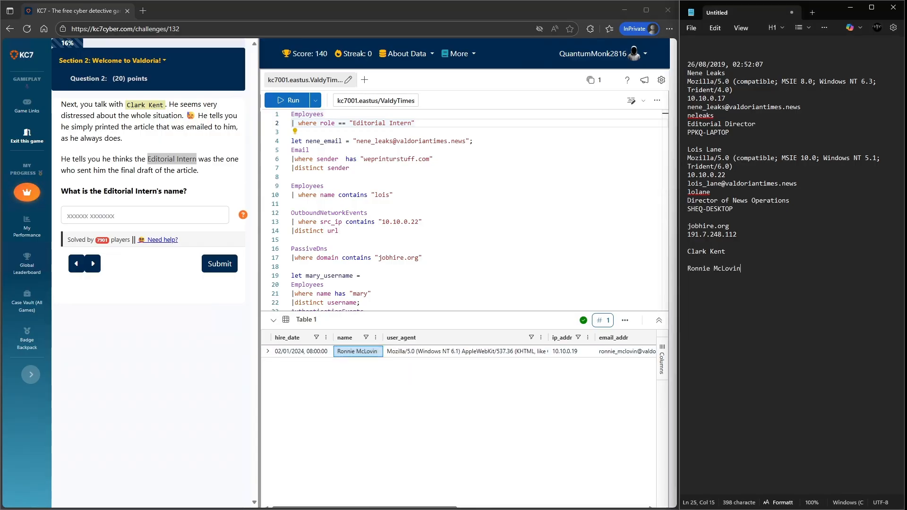
pyautogui.press('Return')
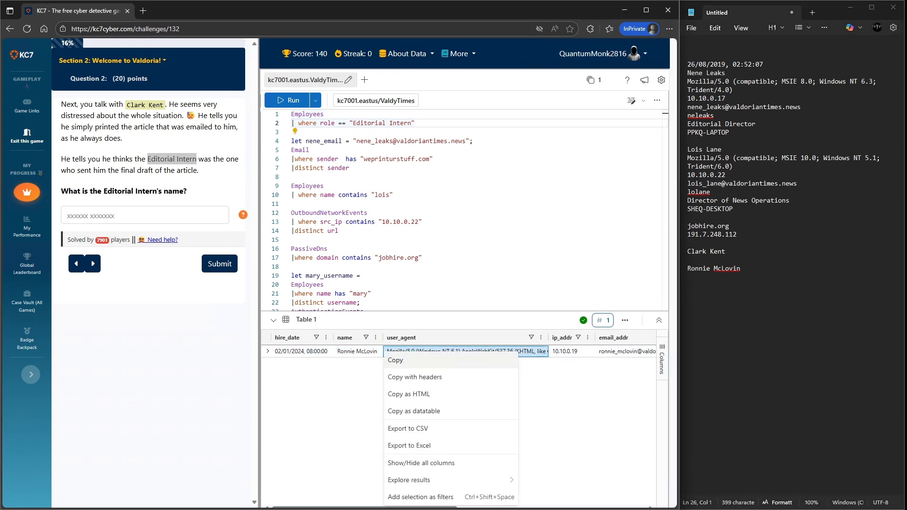
# - Copy the intern's user agent and IP address from the results into the notepad
pyautogui.click(395, 359)
pyautogui.click(699, 278)
pyautogui.hotkey('ctrl', 'v')
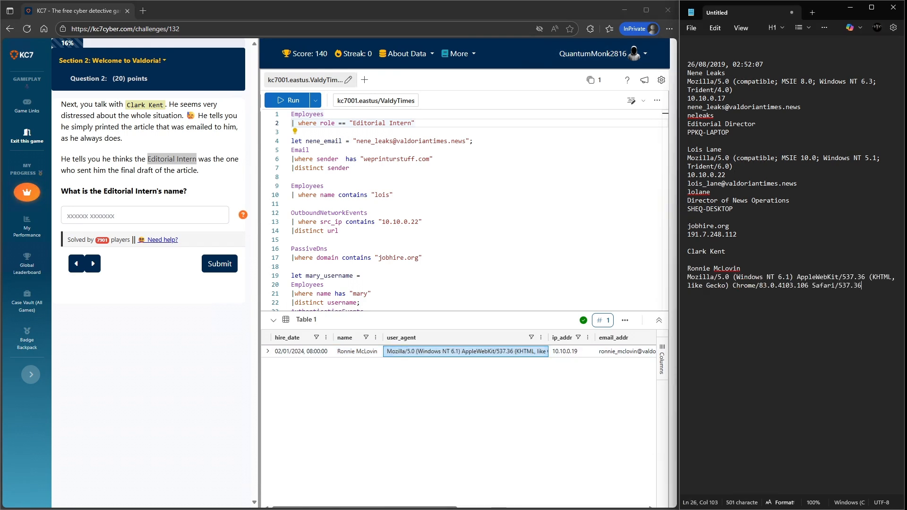
pyautogui.rightClick(572, 351)
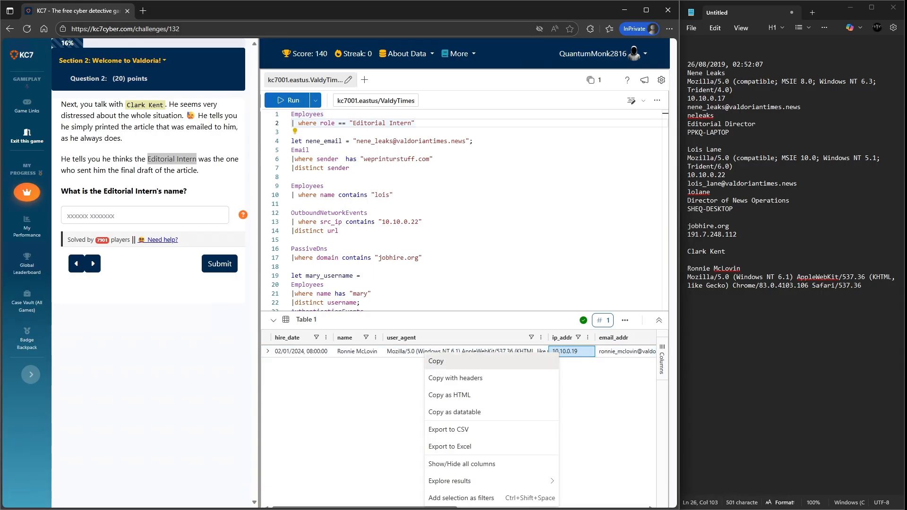
pyautogui.click(436, 361)
pyautogui.click(690, 286)
pyautogui.press('End')
pyautogui.press('Return')
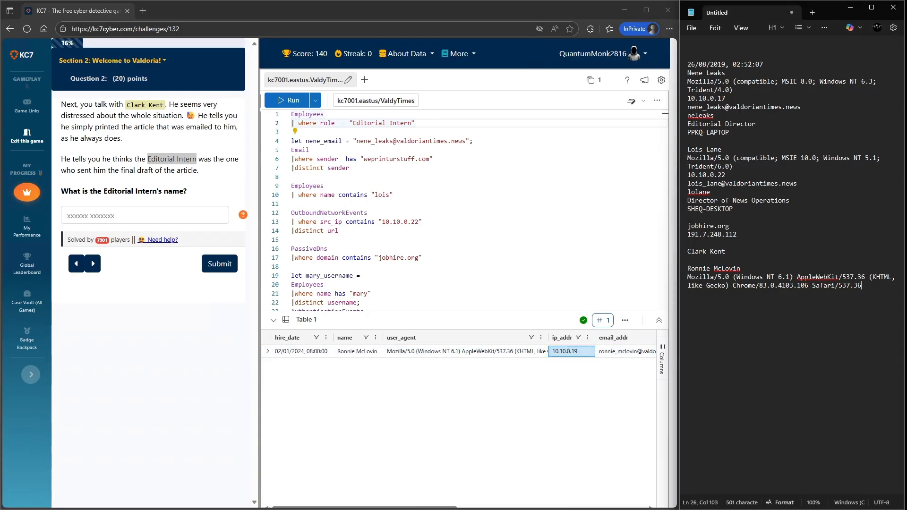
pyautogui.hotkey('ctrl', 'v')
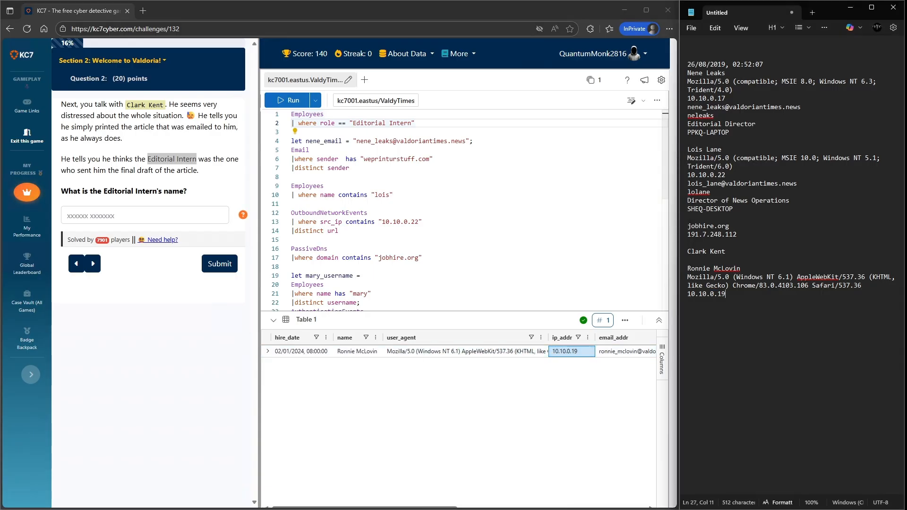
# - Copy the intern's e-mail address from the results into the notepad
pyautogui.rightClick(602, 351)
pyautogui.click(525, 361)
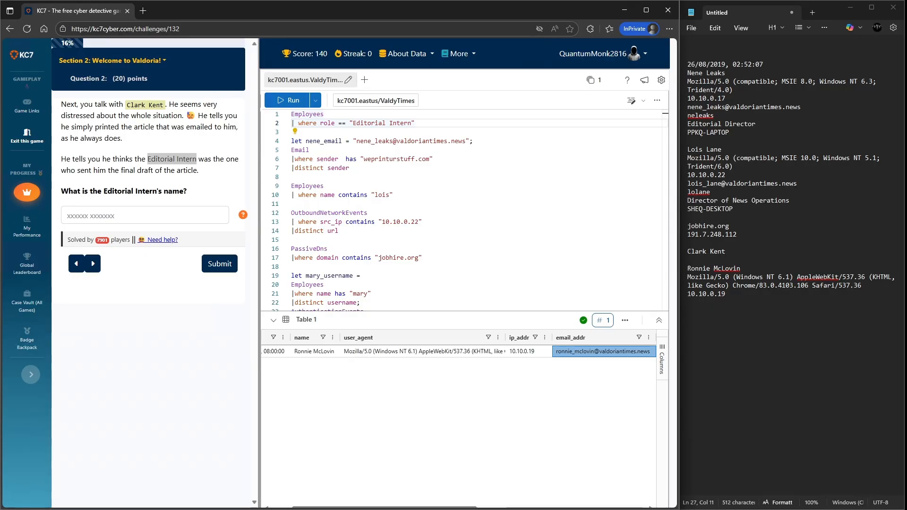
pyautogui.hotkey('alt', 'Tab')
pyautogui.press('Return')
pyautogui.hotkey('ctrl', 'v')
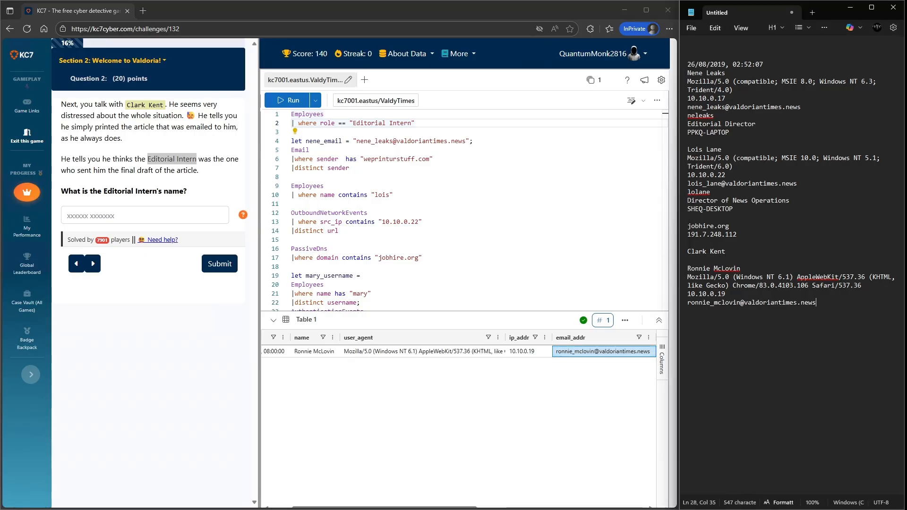
pyautogui.press('Return')
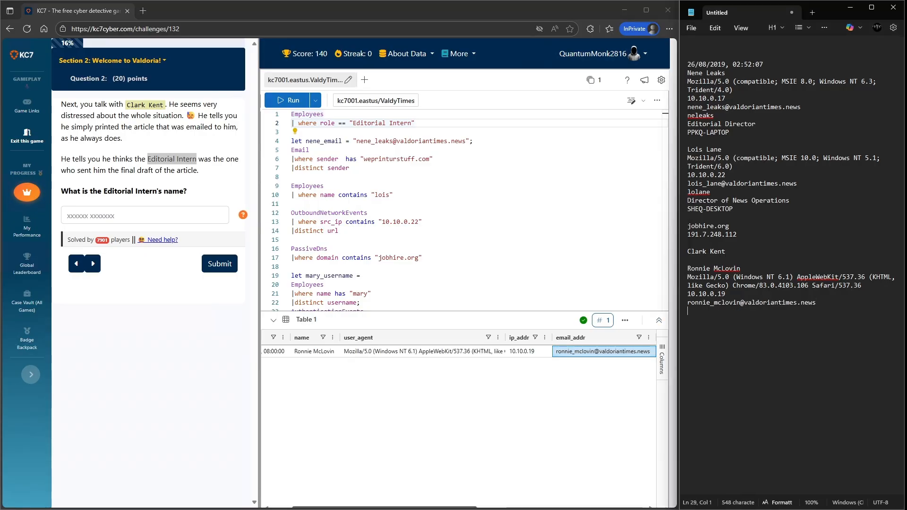
# - Copy the intern's username and role from the results into the notepad, one per line
pyautogui.moveTo(384, 508); pyautogui.dragTo(553, 507)
pyautogui.rightClick(396, 349)
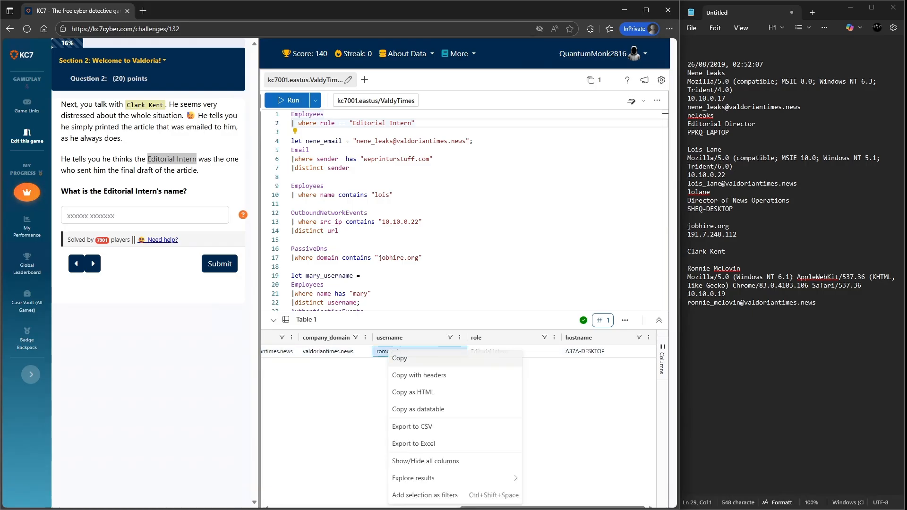
pyautogui.click(425, 352)
pyautogui.hotkey('alt', 'Tab')
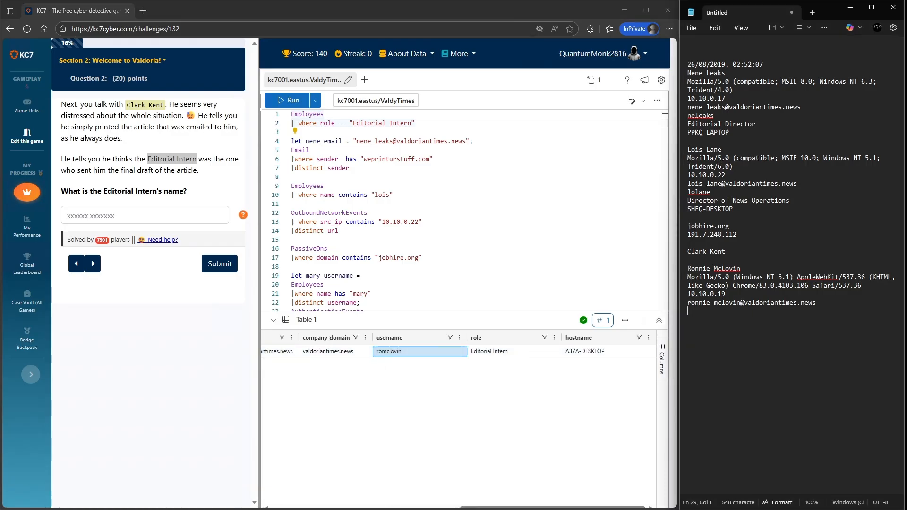
pyautogui.hotkey('ctrl', 'v')
pyautogui.press('Return')
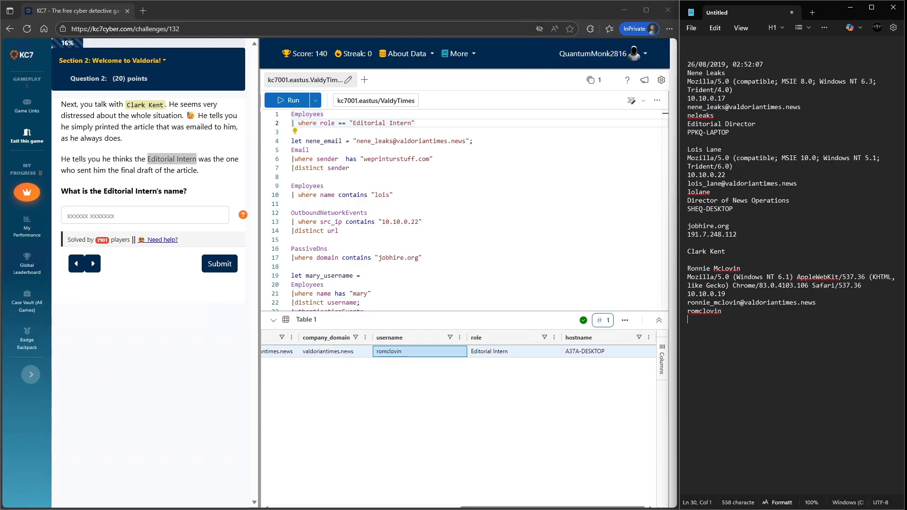
pyautogui.rightClick(522, 354)
pyautogui.click(400, 363)
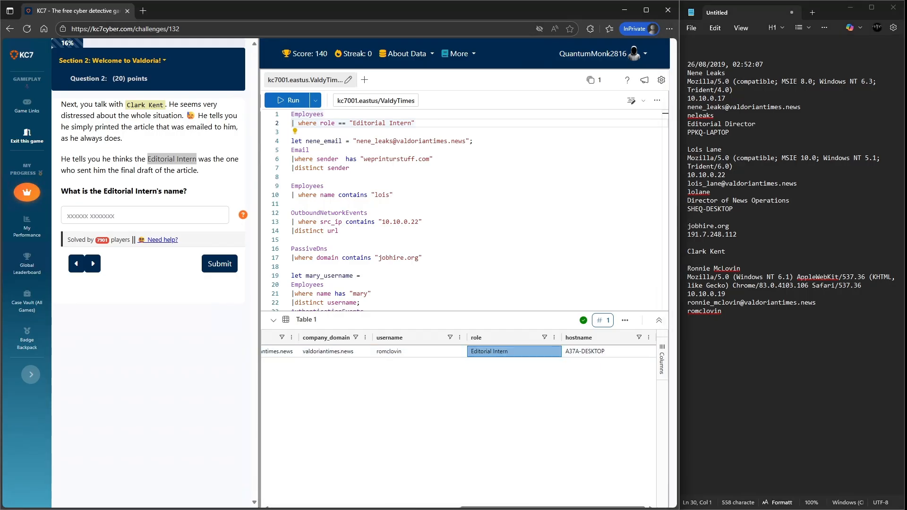
pyautogui.hotkey('alt', 'Tab')
pyautogui.hotkey('ctrl', 'v')
pyautogui.press('Return')
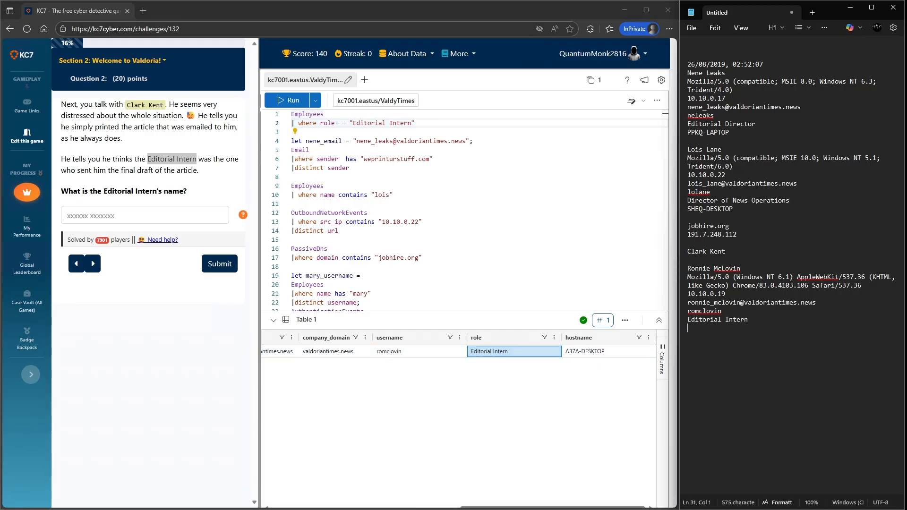
# - Copy the intern's hostname into the notepad and return to the start of the results
pyautogui.rightClick(587, 353)
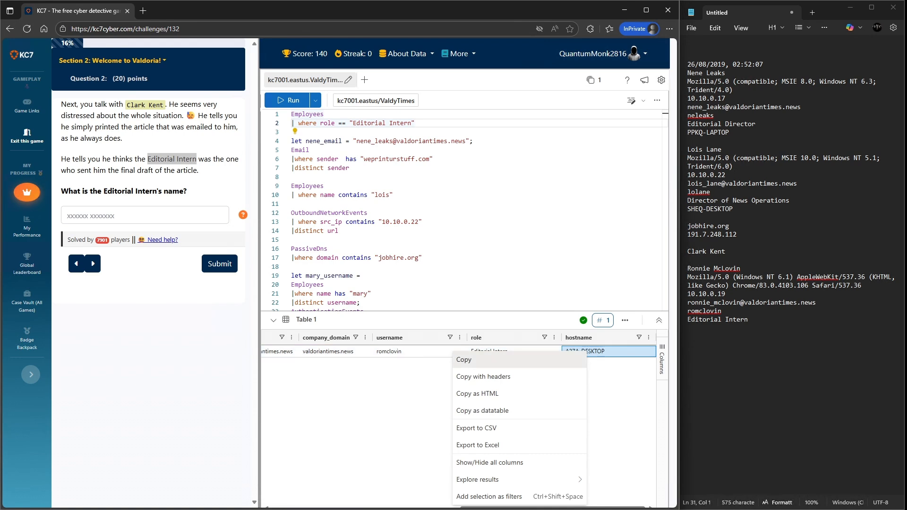
pyautogui.click(465, 360)
pyautogui.hotkey('alt', 'Tab')
pyautogui.hotkey('ctrl', 'v')
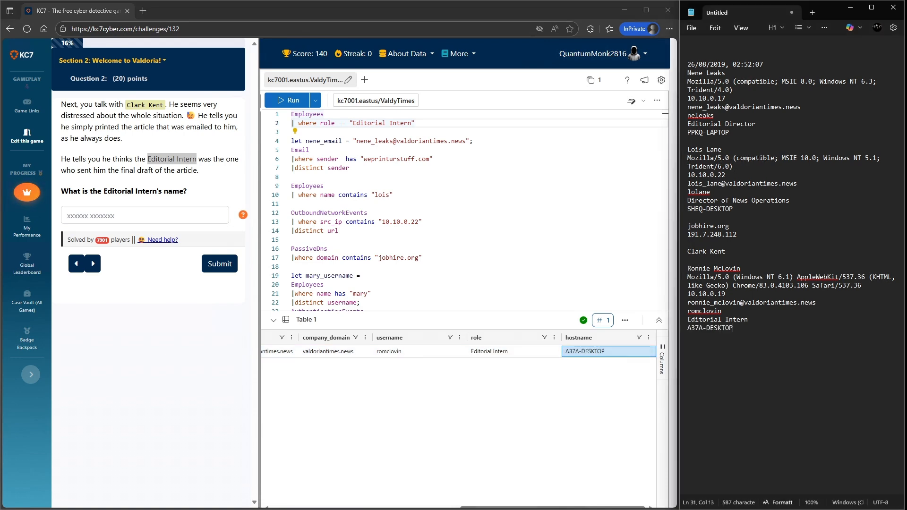
pyautogui.hotkey('alt', 'Tab')
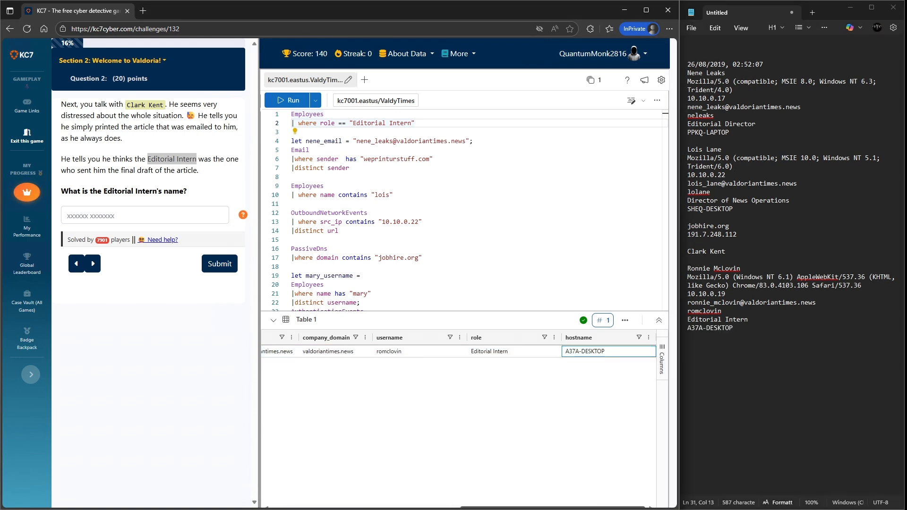
pyautogui.moveTo(553, 508); pyautogui.dragTo(364, 508)
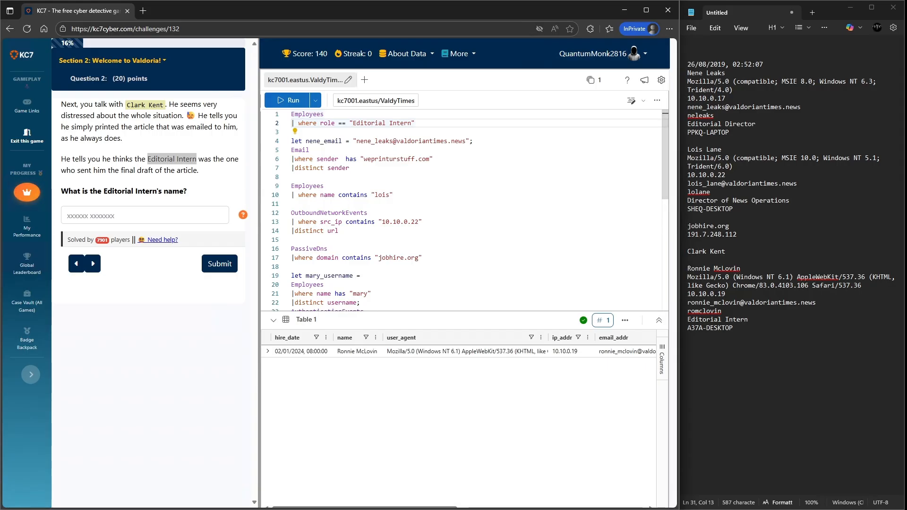
# - Enter the intern's name from the notes as the Editorial Intern answer and submit it
pyautogui.moveTo(742, 268); pyautogui.dragTo(687, 268)
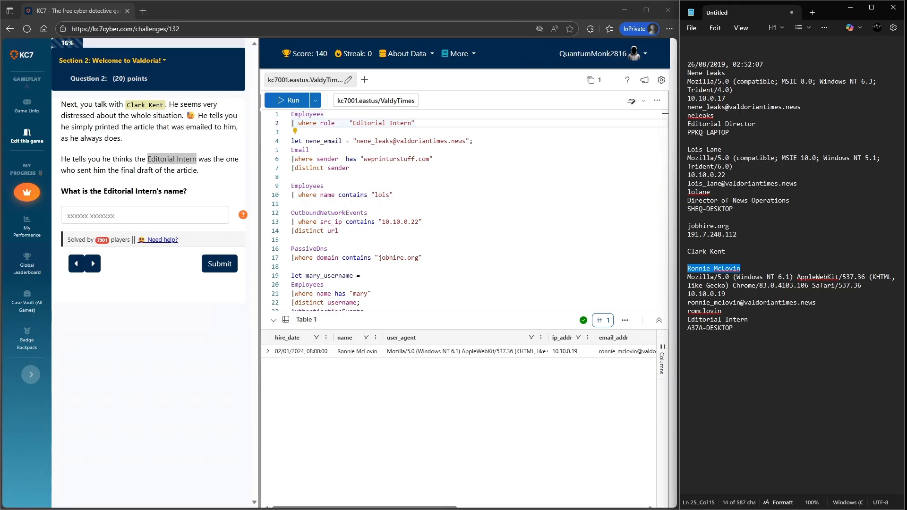
pyautogui.click(144, 215)
pyautogui.hotkey('ctrl', 'v')
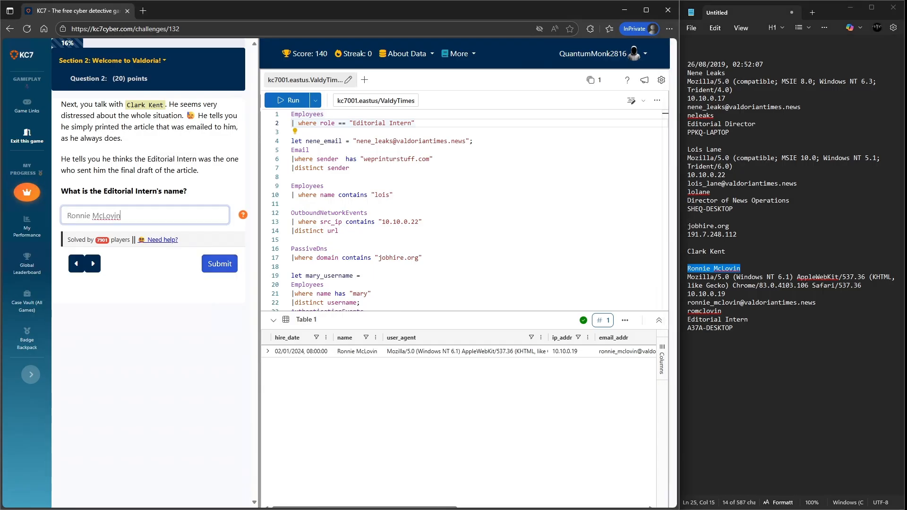
pyautogui.click(220, 264)
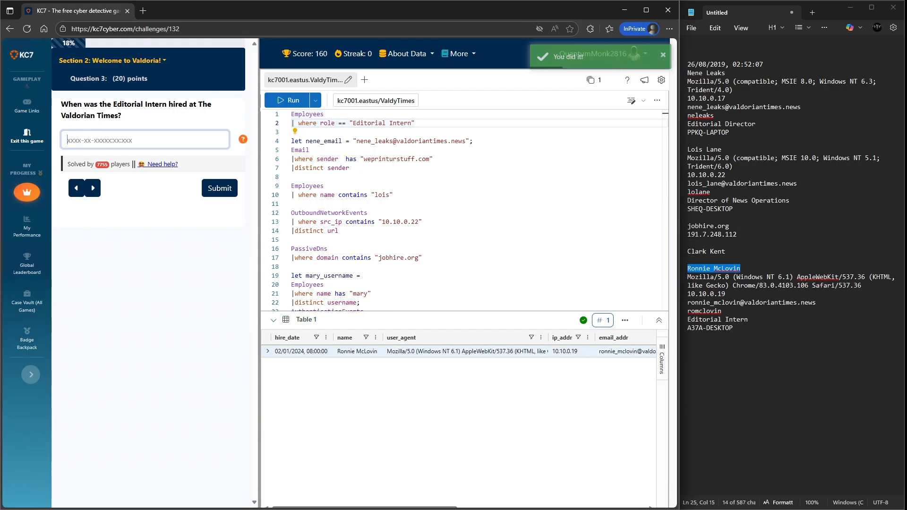
# - Copy the intern's hire date from the results into the notepad above the intern's details
pyautogui.rightClick(307, 351)
pyautogui.click(319, 358)
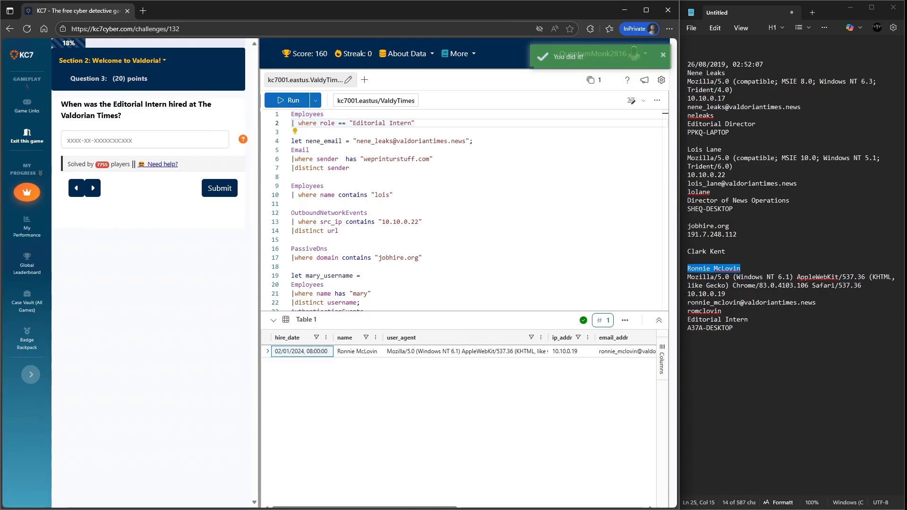
pyautogui.click(689, 260)
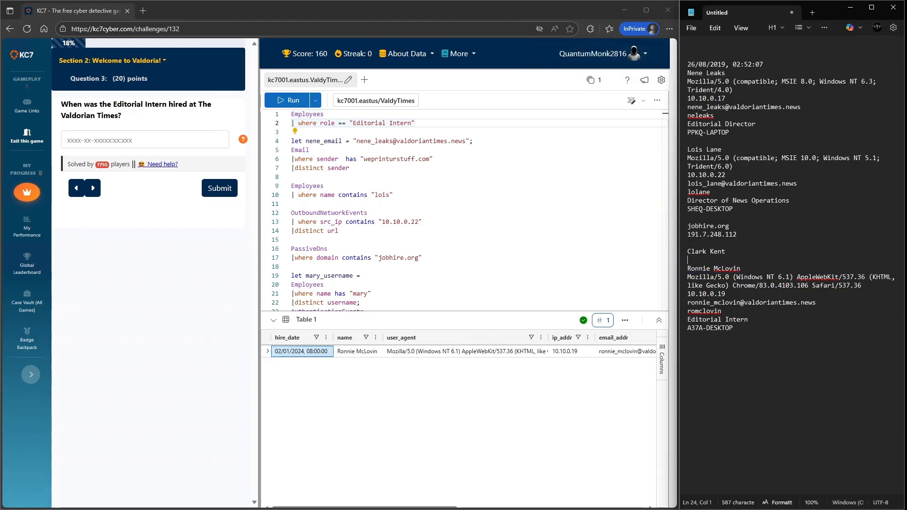
pyautogui.press('Return')
pyautogui.press('Return')
pyautogui.hotkey('ctrl', 'v')
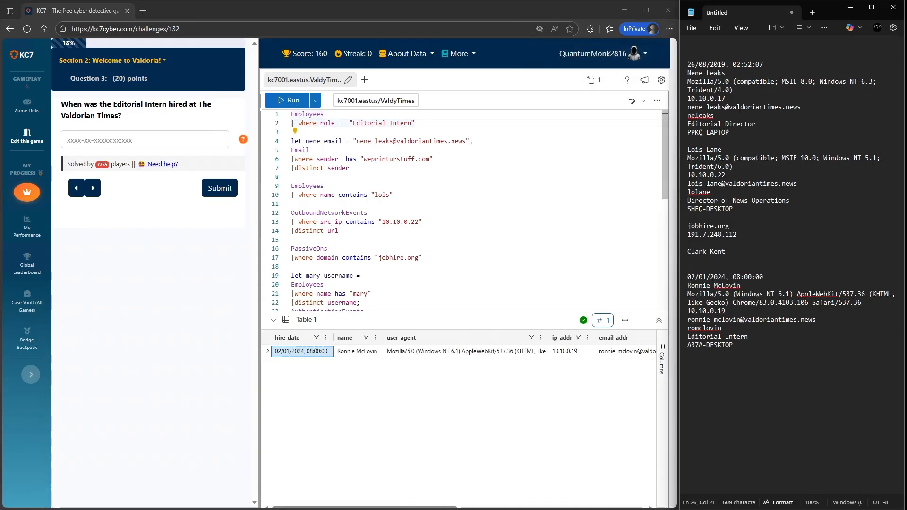
# - Expand the result row, copy the full hire_date value 2024-01-02T08:00:00.000Z, and submit it as the hire date answer
pyautogui.click(267, 351)
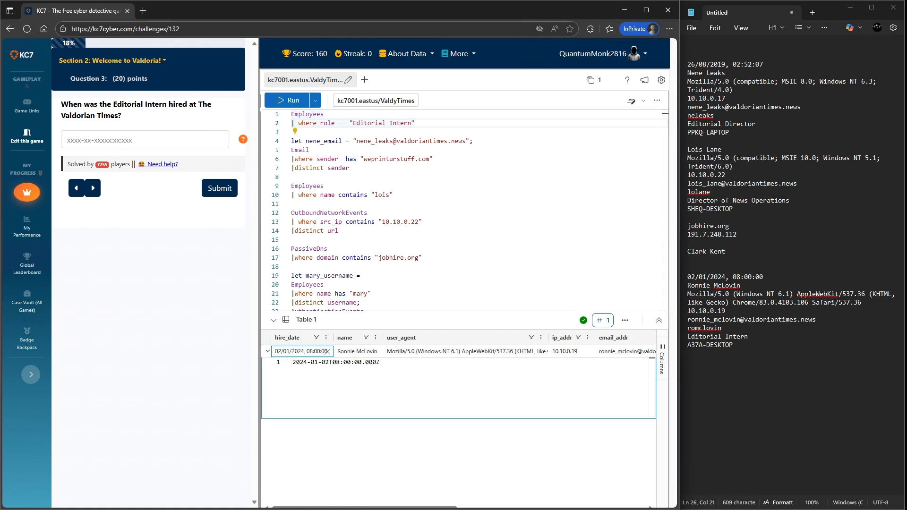
pyautogui.moveTo(380, 362); pyautogui.dragTo(293, 362)
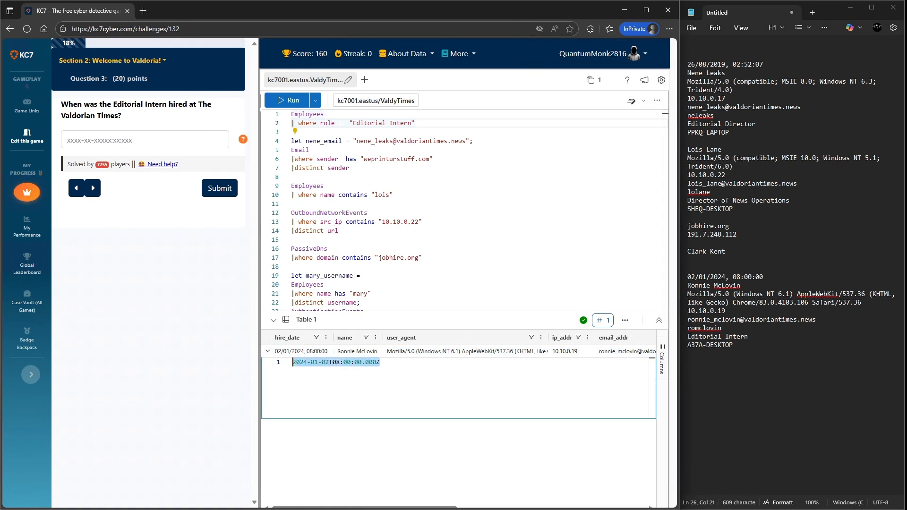
pyautogui.click(174, 140)
pyautogui.hotkey('ctrl', 'v')
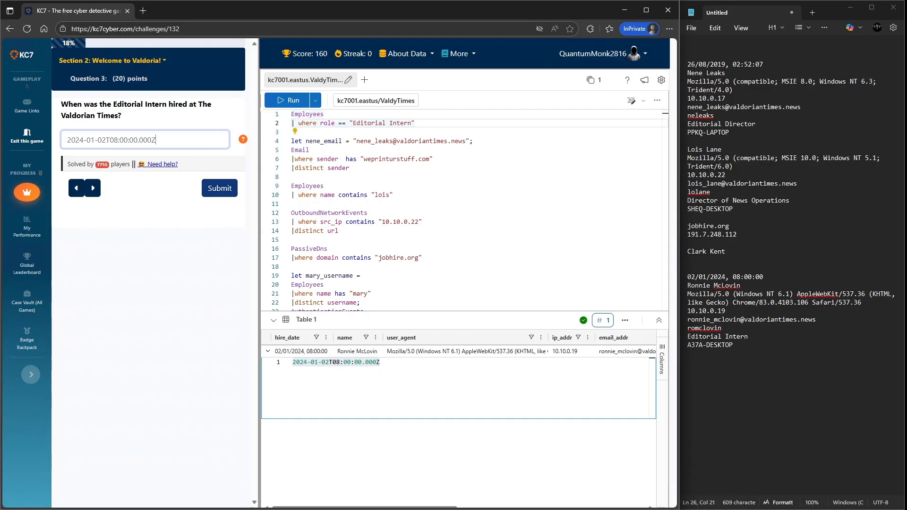
pyautogui.click(220, 188)
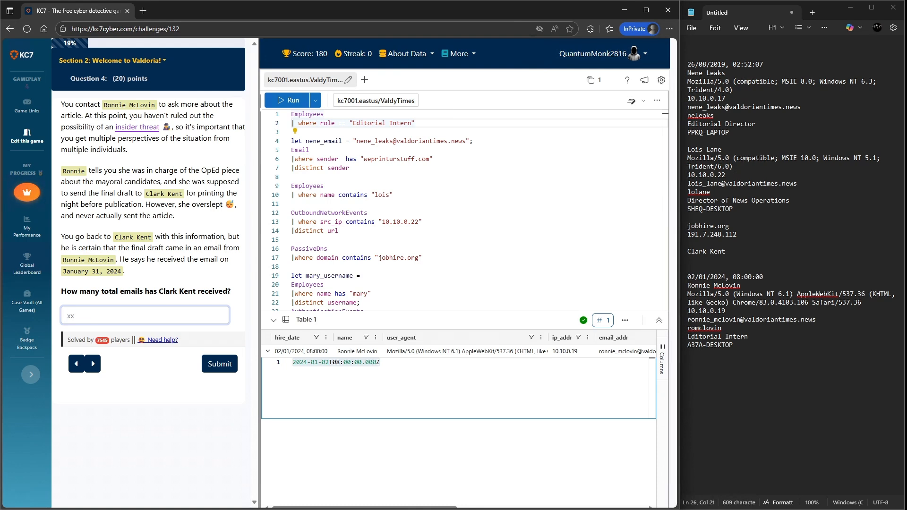
# - Read through the new question text and copy the date January 31, 2024 into the notepad below the notes
pyautogui.moveTo(193, 204); pyautogui.dragTo(235, 204)
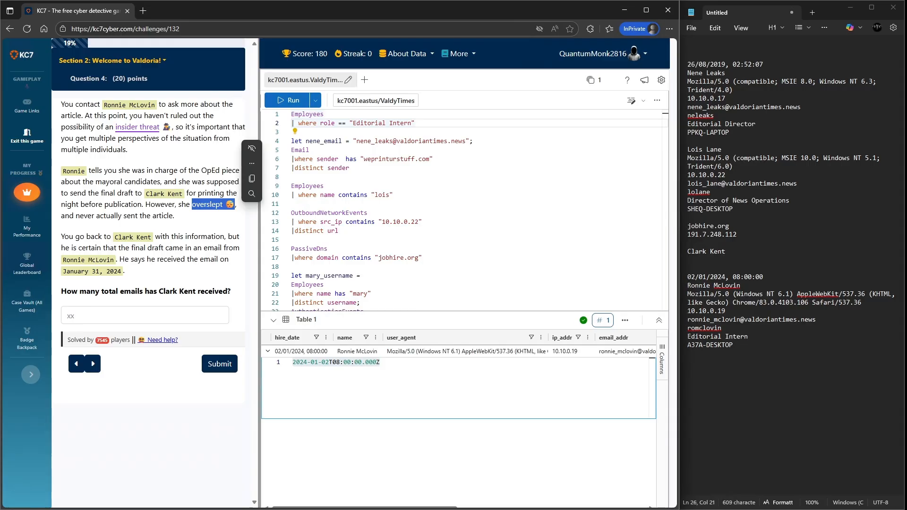
pyautogui.moveTo(174, 216); pyautogui.dragTo(75, 216)
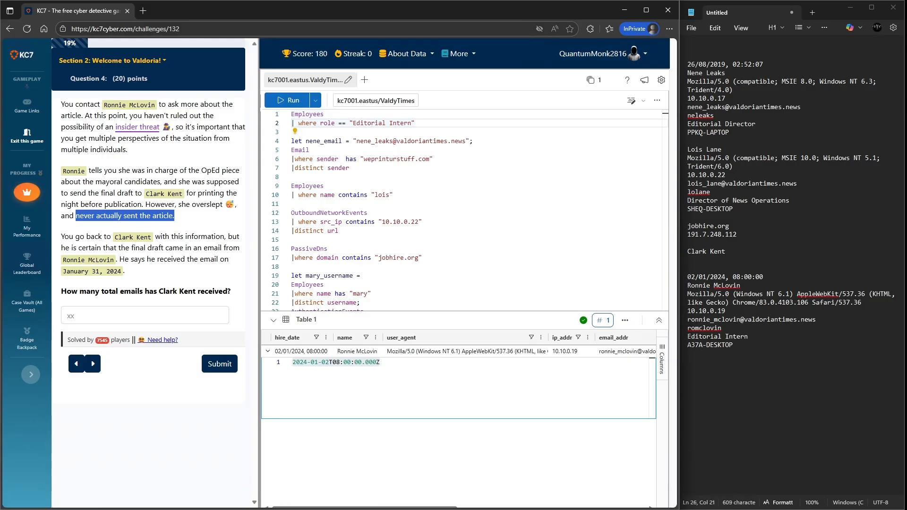
pyautogui.moveTo(126, 259); pyautogui.dragTo(220, 259)
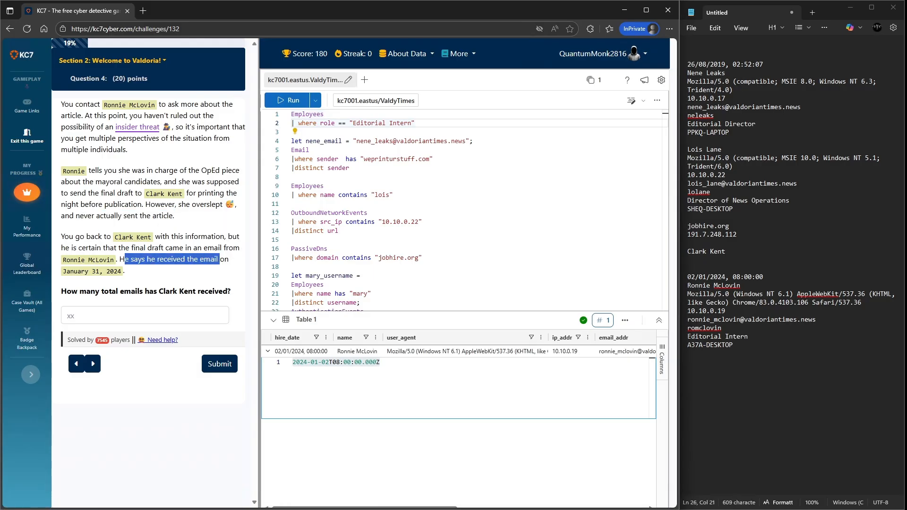
pyautogui.click(219, 261)
pyautogui.moveTo(63, 272); pyautogui.dragTo(124, 271)
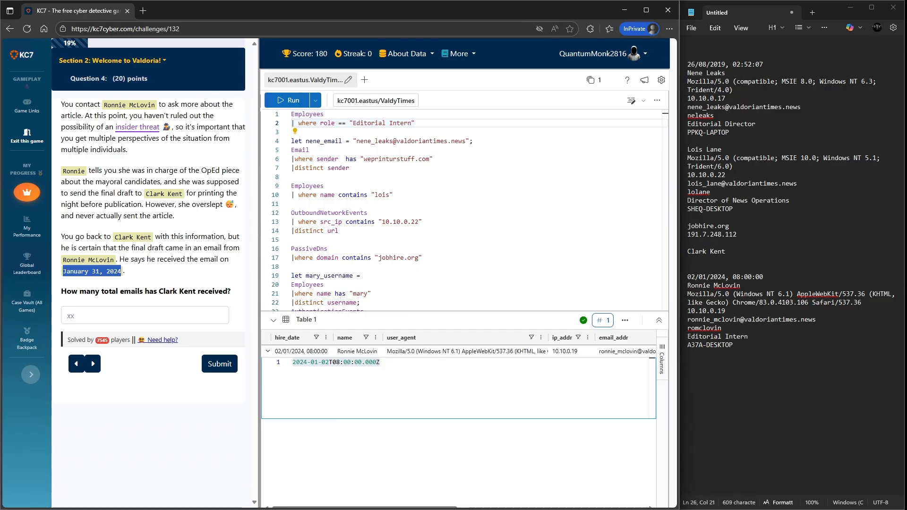
pyautogui.click(726, 345)
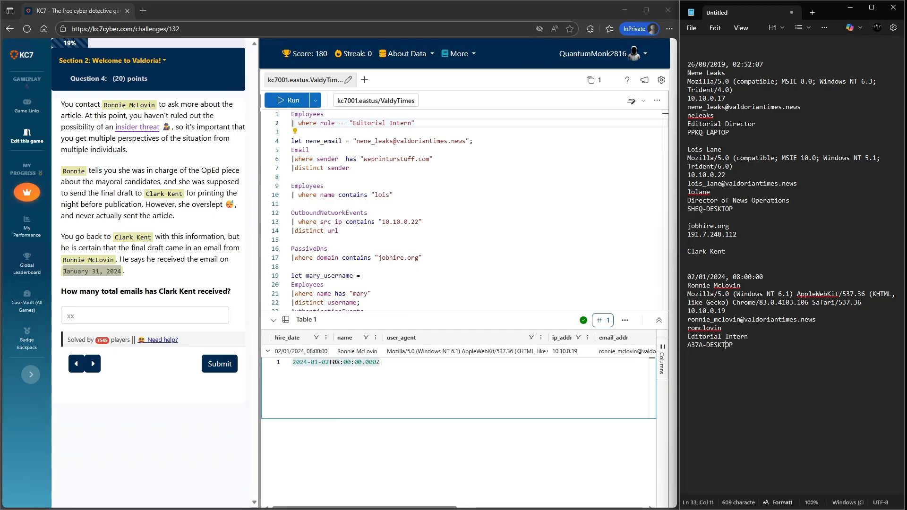
pyautogui.press('End')
pyautogui.press('Return')
pyautogui.press('Return')
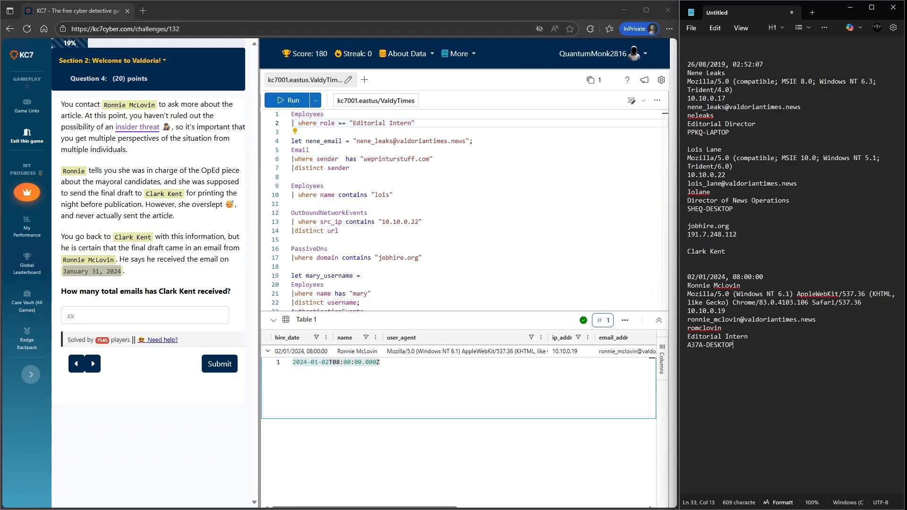
pyautogui.hotkey('ctrl', 'v')
pyautogui.press('Return')
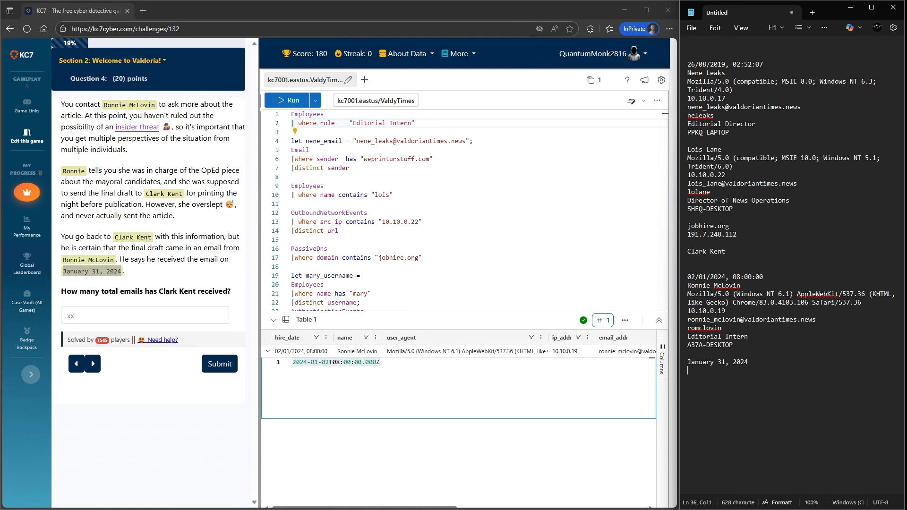
# - Change the Email query's filter to recipient contains "kent" and run it
pyautogui.scroll(-2, 359, 195)
pyautogui.scroll(2, 359, 194)
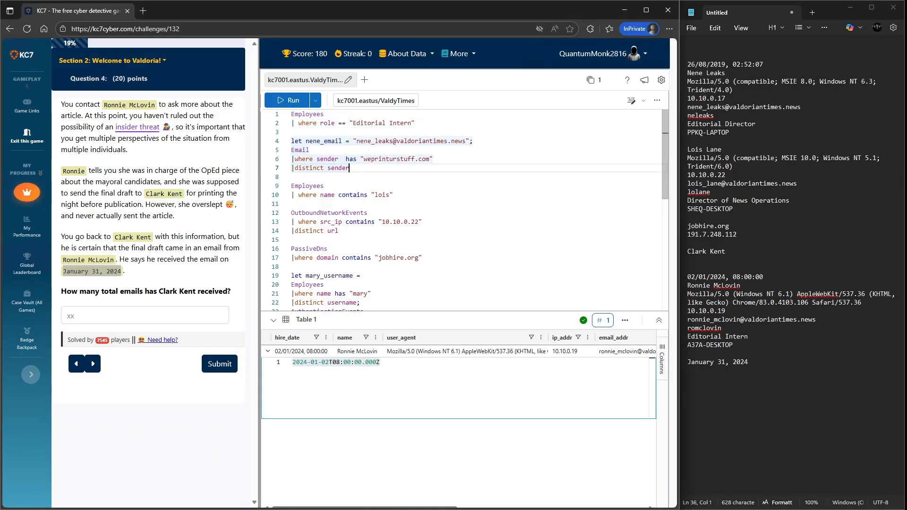
pyautogui.moveTo(349, 169); pyautogui.dragTo(291, 159)
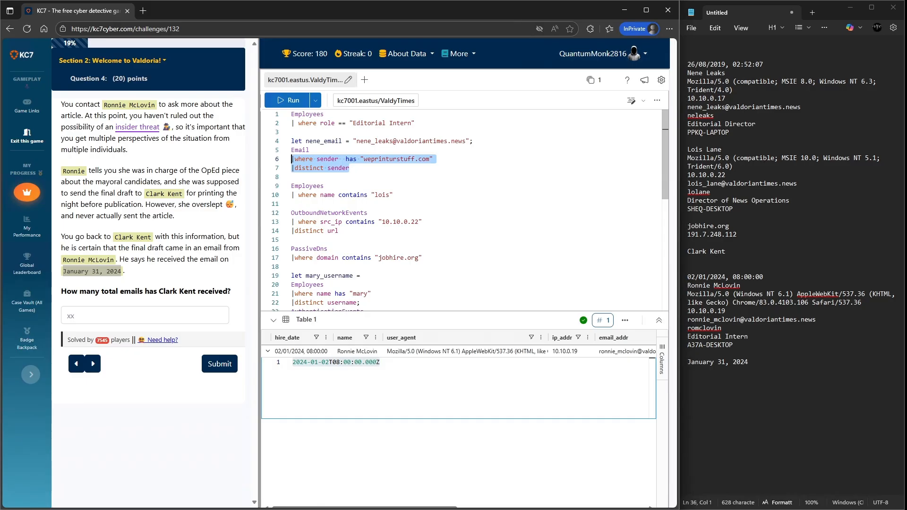
pyautogui.press('BackSpace')
pyautogui.write('|where re')
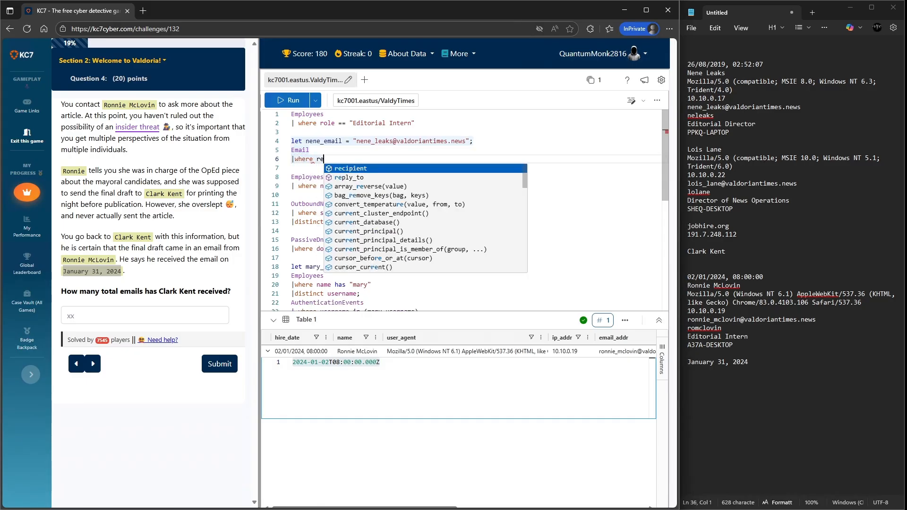
pyautogui.press('Tab')
pyautogui.write('contains "')
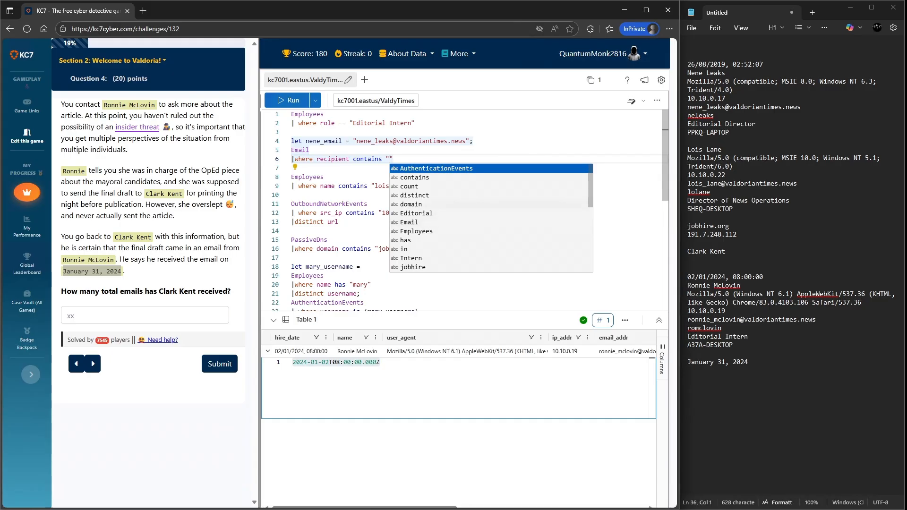
pyautogui.write('kent')
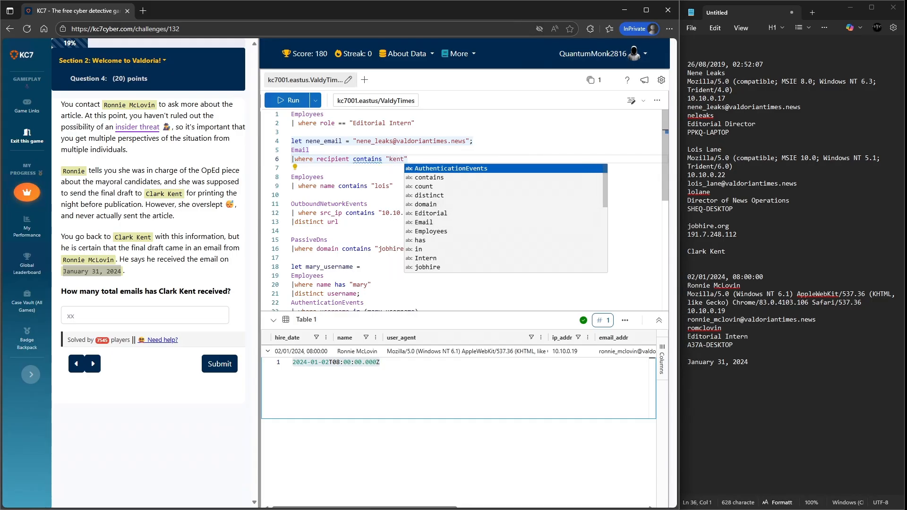
pyautogui.hotkey('shift', 'Return')
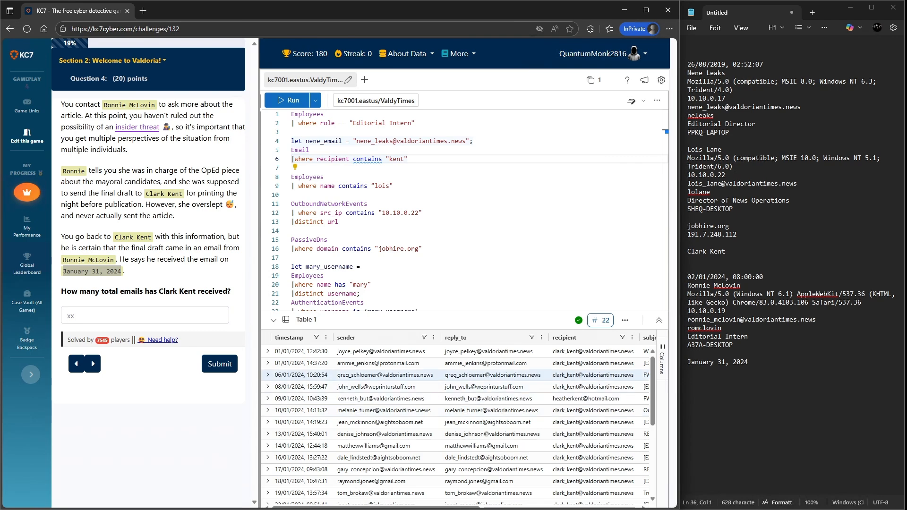
# - Replace the recipient filter value with Kent's full e-mail address copied from the results
pyautogui.scroll(-1, 453, 376)
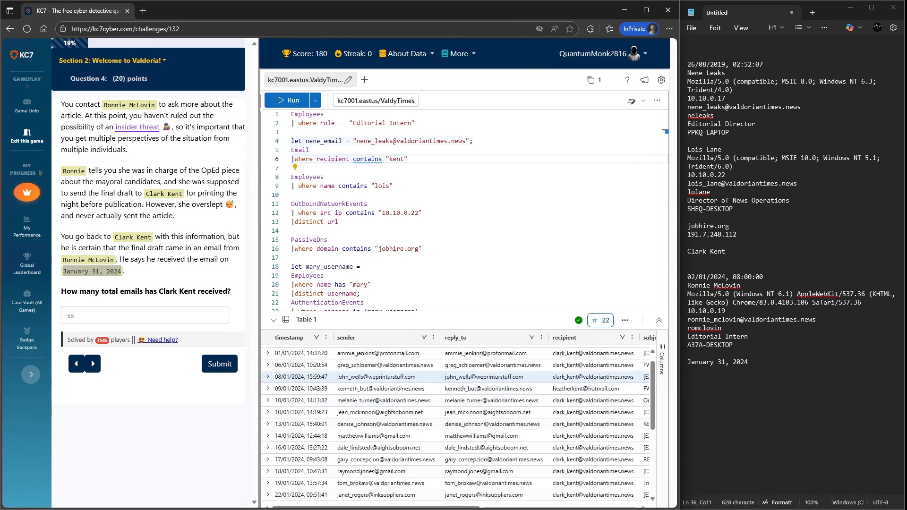
pyautogui.scroll(1, 453, 378)
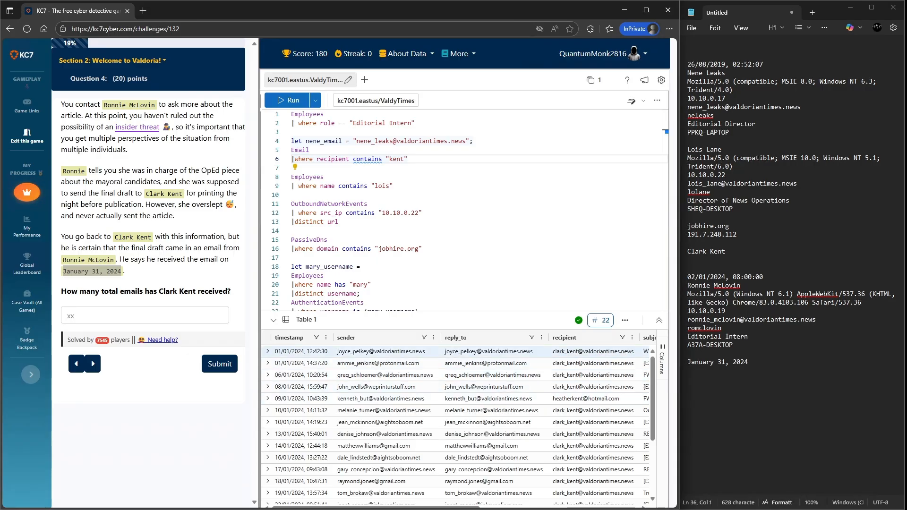
pyautogui.rightClick(579, 352)
pyautogui.click(457, 361)
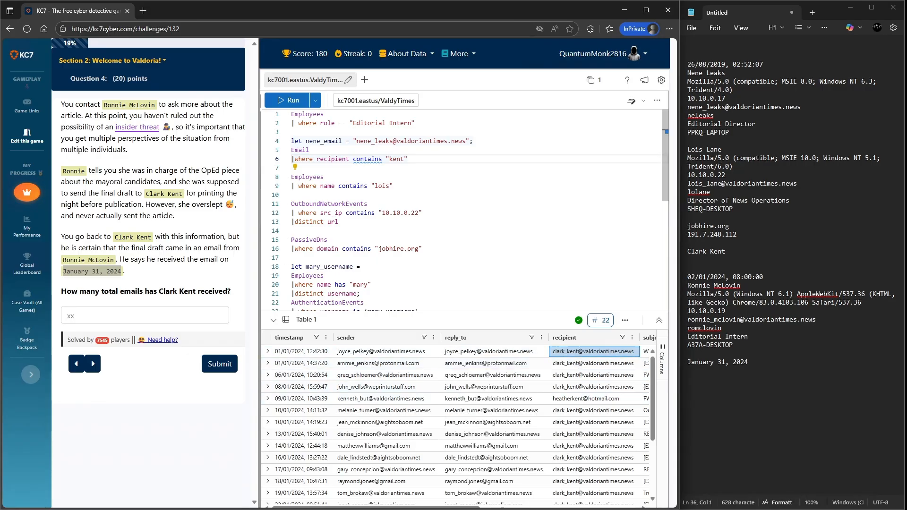
pyautogui.doubleClick(397, 159)
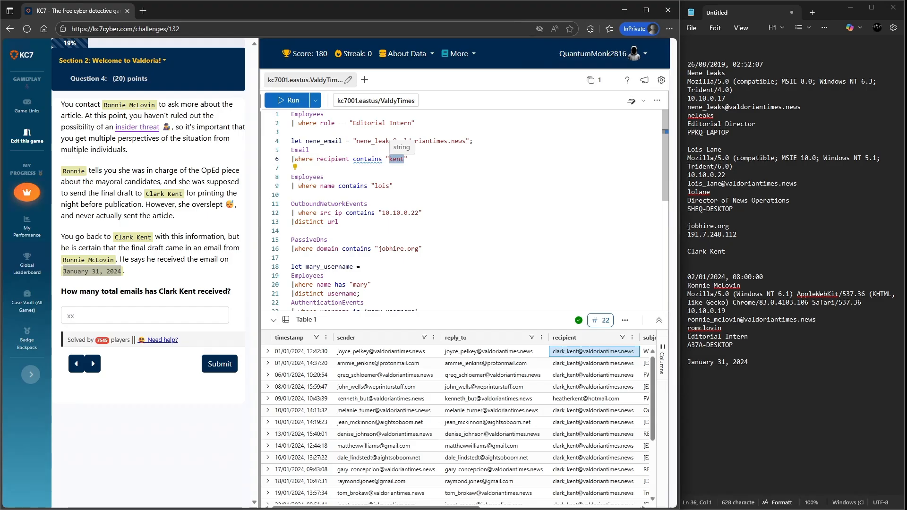
pyautogui.hotkey('ctrl', 'v')
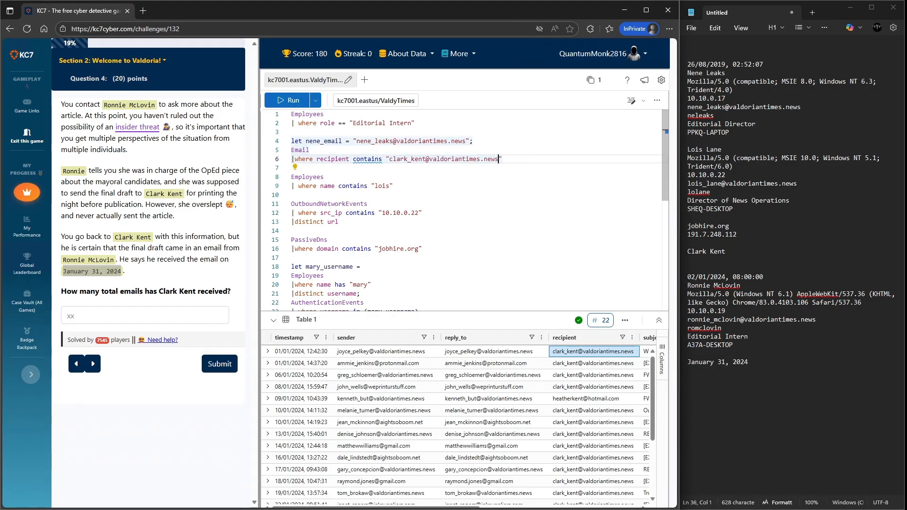
# - Append a count operator to the Email query and run it
pyautogui.press('Return')
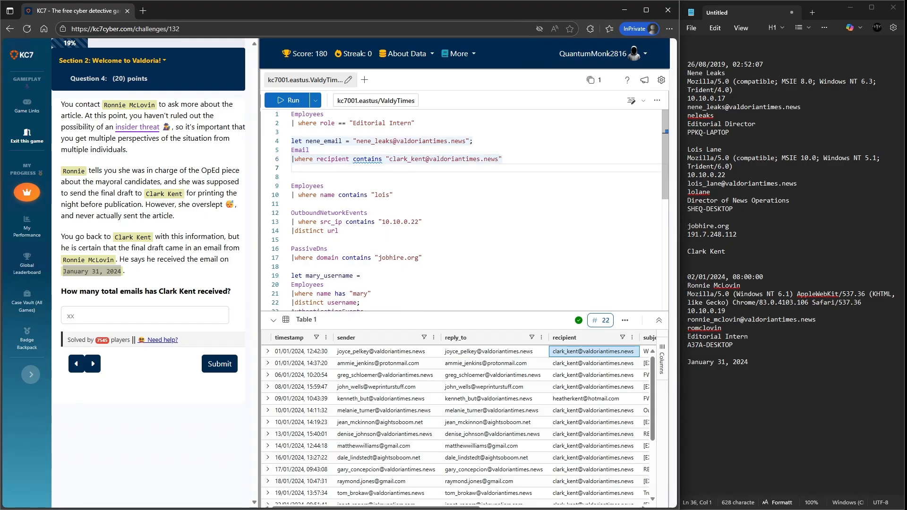
pyautogui.write('|count')
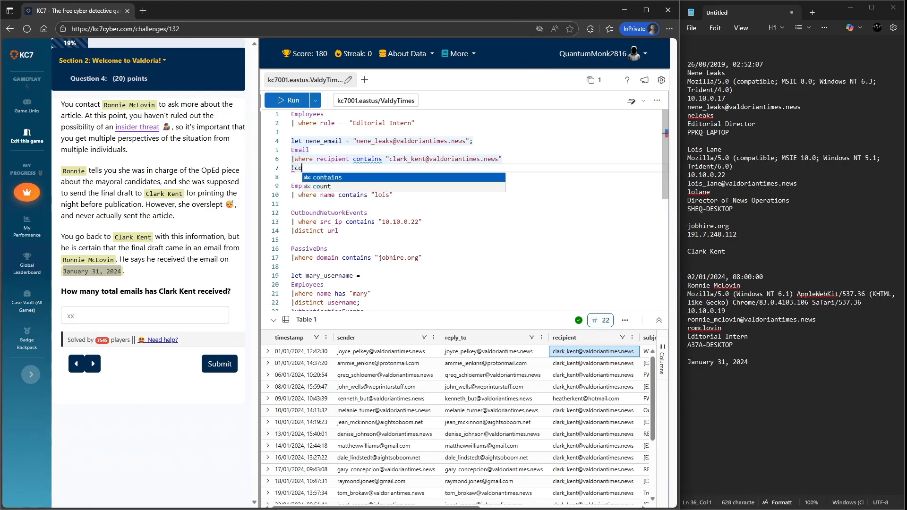
pyautogui.press('BackSpace')
pyautogui.press('BackSpace')
pyautogui.press('BackSpace')
pyautogui.press('BackSpace')
pyautogui.press('BackSpace')
pyautogui.press('BackSpace')
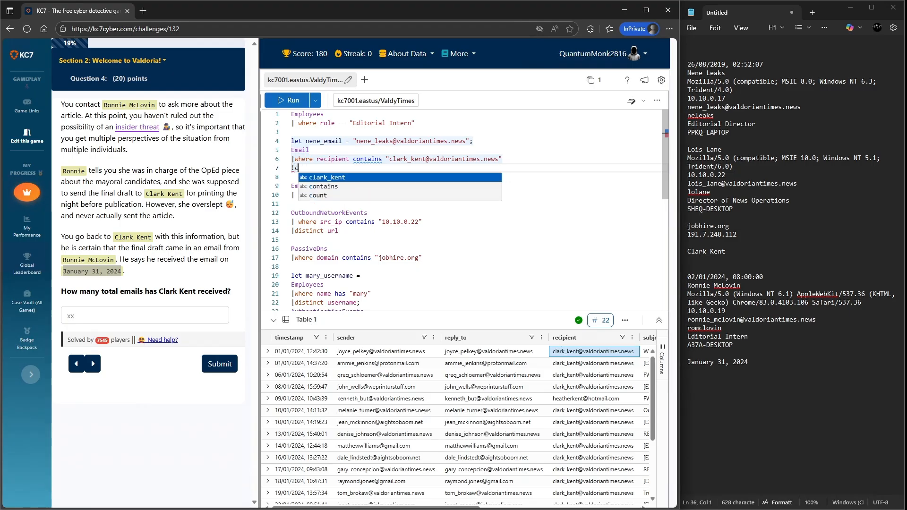
pyautogui.write('|count')
pyautogui.click(293, 100)
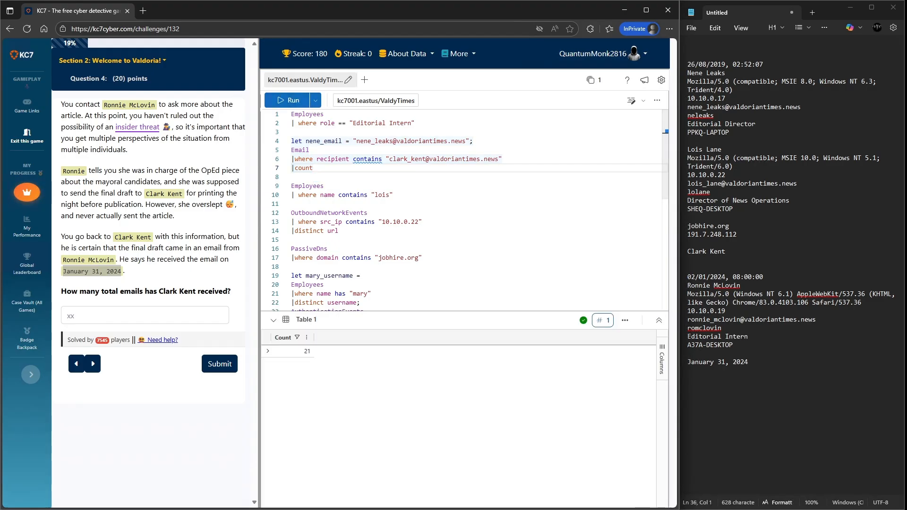
# - Enter 21 as the total emails answer and submit it
pyautogui.click(145, 316)
pyautogui.write('21')
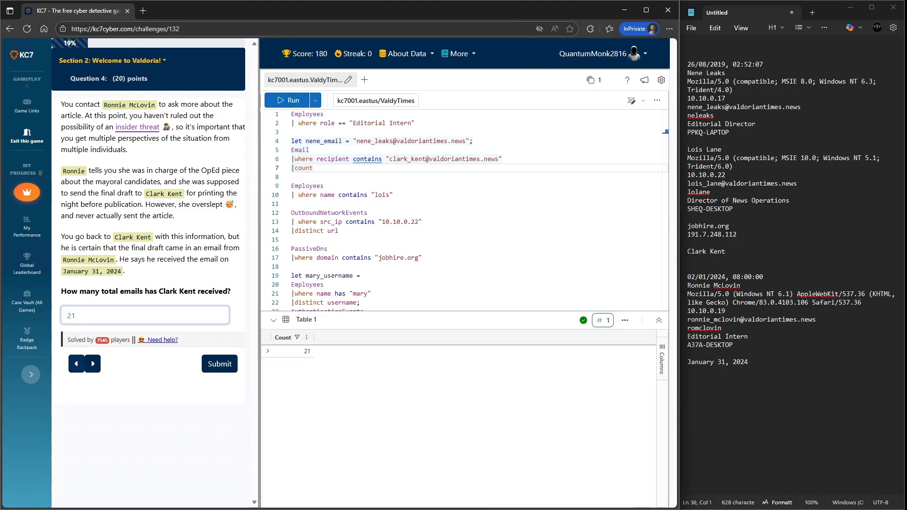
pyautogui.click(220, 364)
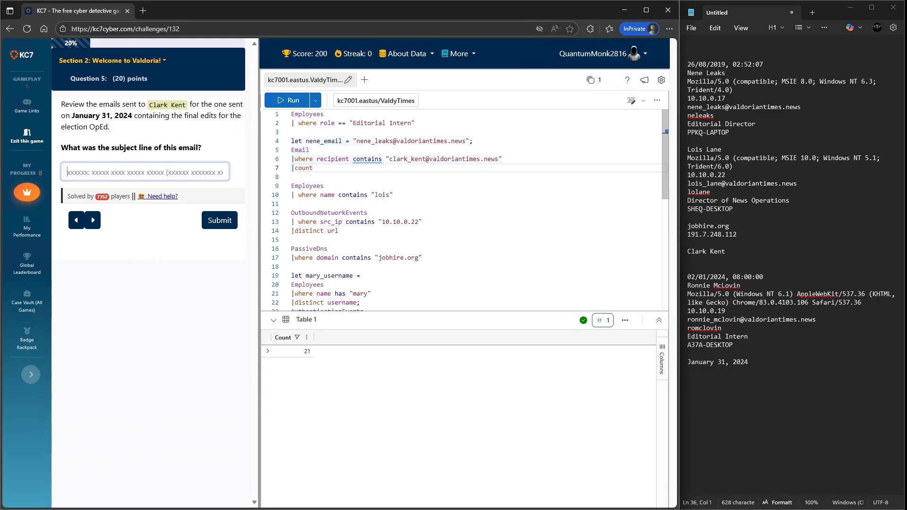
# - Remove the count line, rerun the query, and locate the email sent on 31/01/2024 in the results
pyautogui.moveTo(313, 169); pyautogui.dragTo(292, 168)
pyautogui.press('BackSpace')
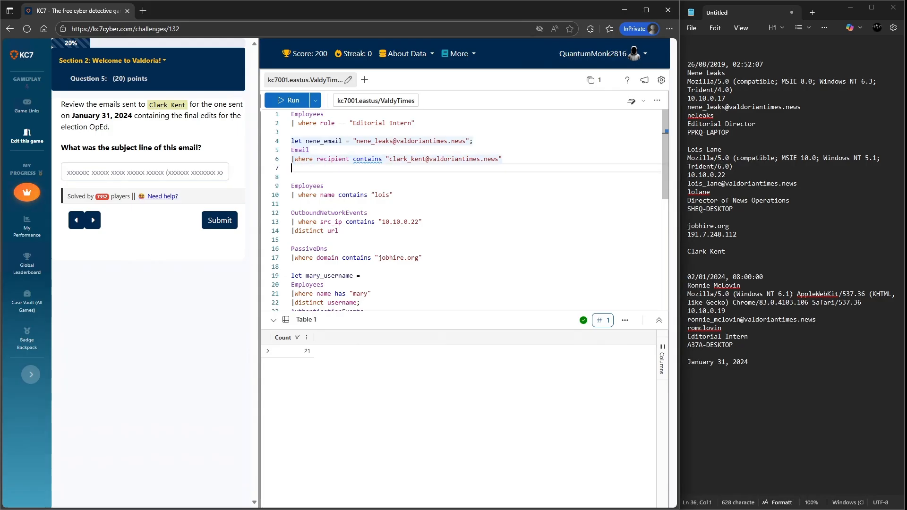
pyautogui.hotkey('shift', 'Return')
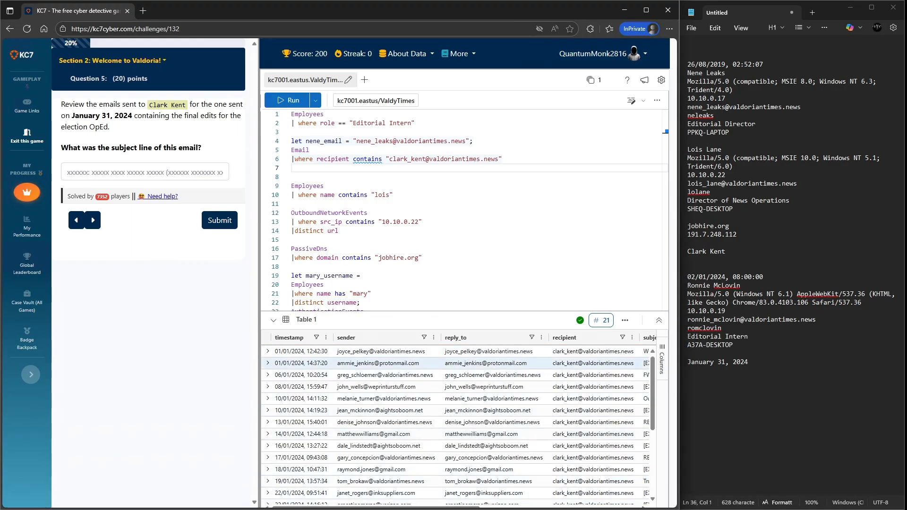
pyautogui.scroll(-4, 453, 420)
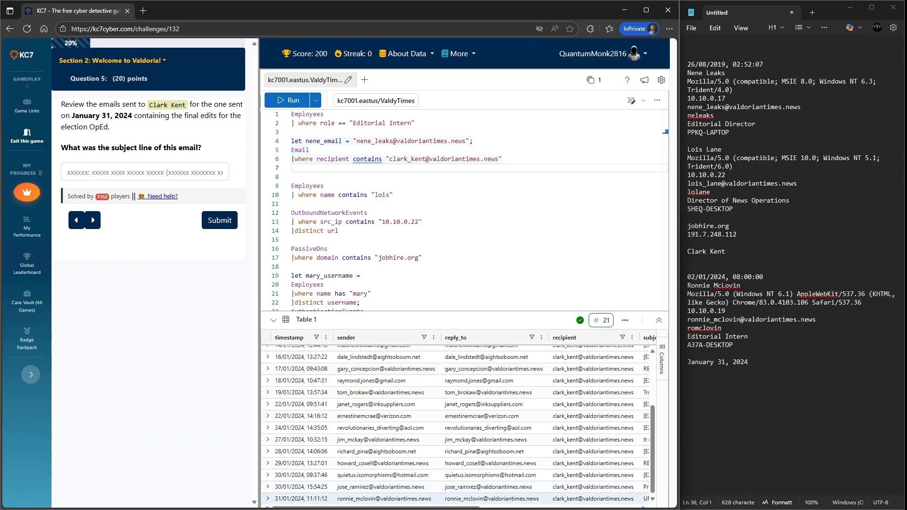
pyautogui.click(301, 499)
pyautogui.click(292, 168)
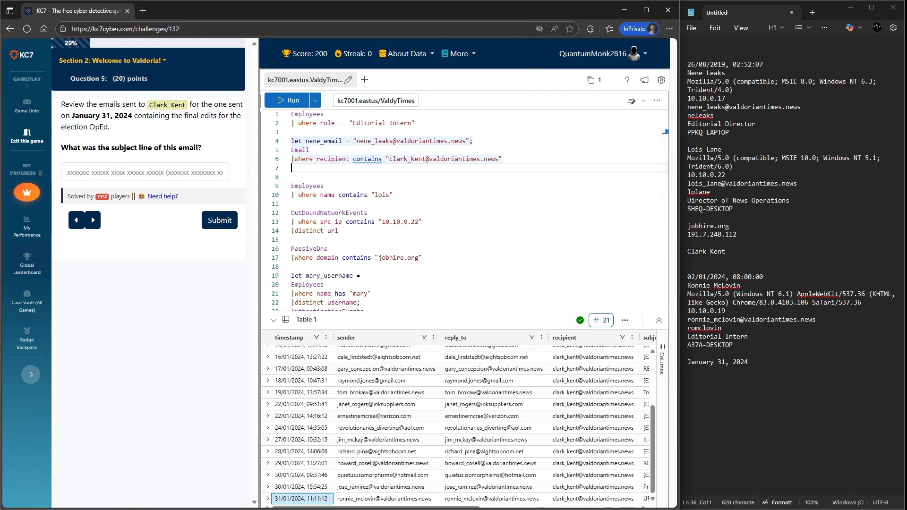
# - Add a sort by timestamp descending line to the Email query and run it
pyautogui.write('|sor')
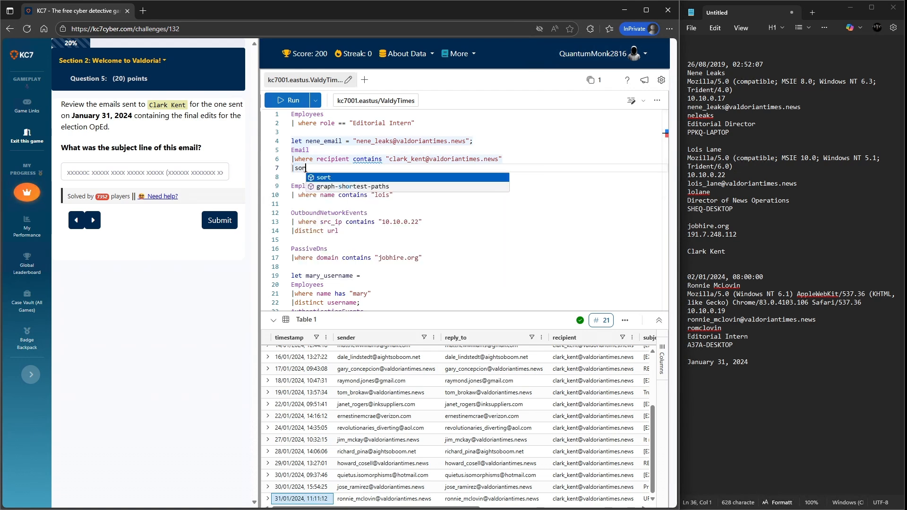
pyautogui.write('t by ')
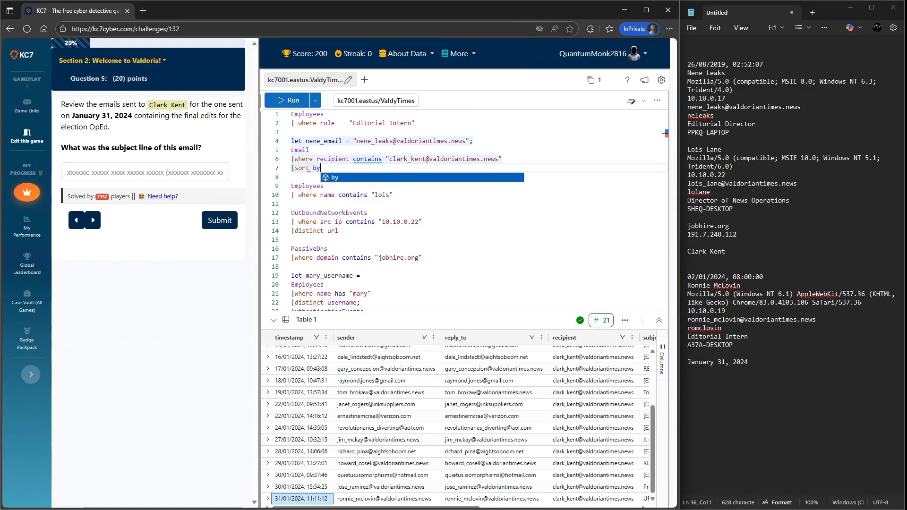
pyautogui.write('timestamp')
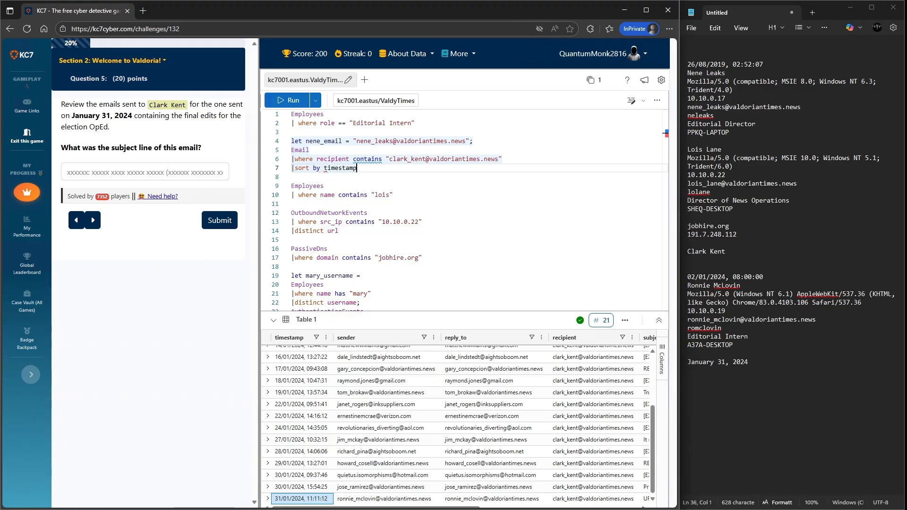
pyautogui.write(' dec')
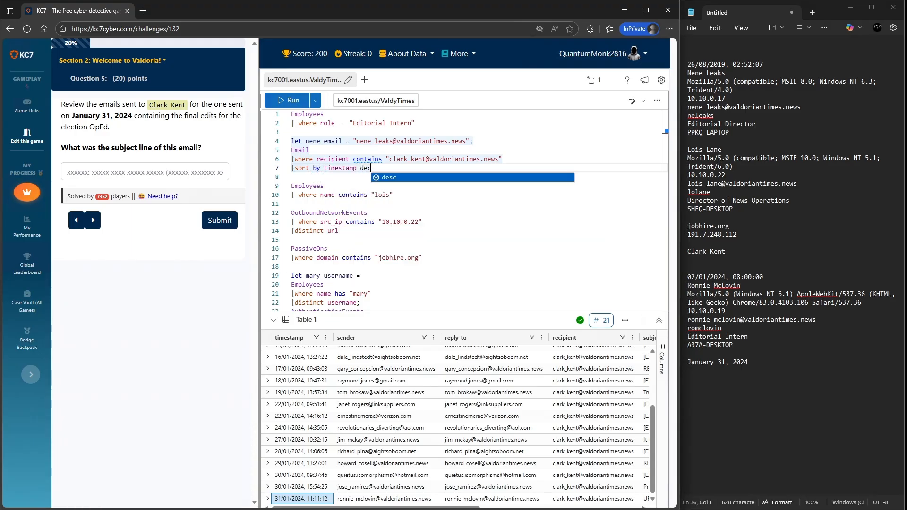
pyautogui.press('BackSpace')
pyautogui.write('sc')
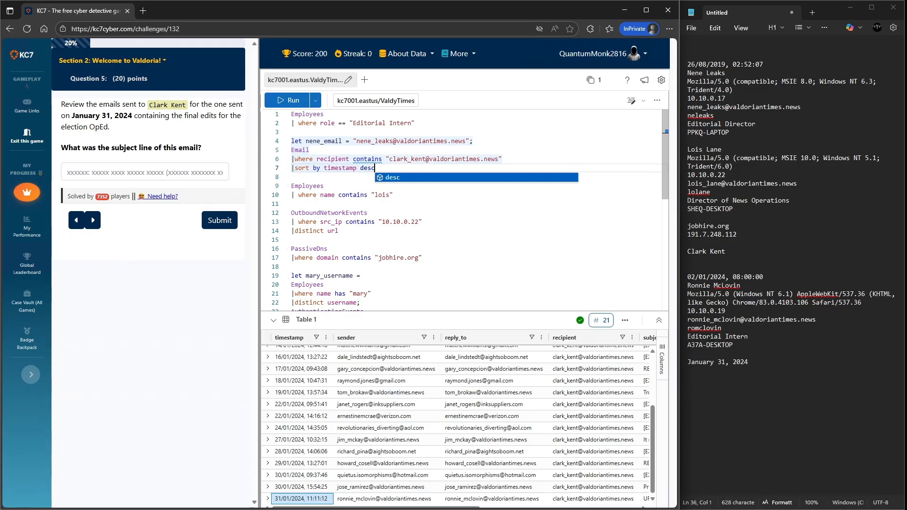
pyautogui.moveTo(375, 168); pyautogui.dragTo(292, 149)
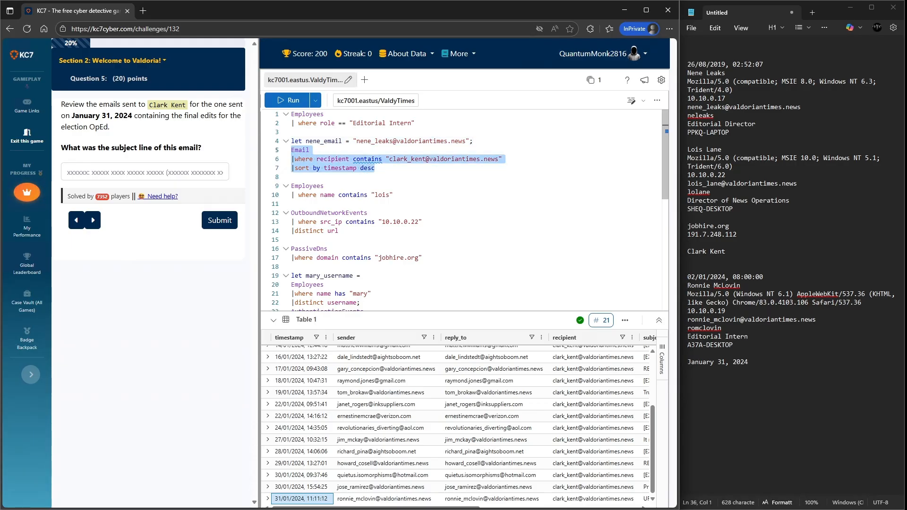
pyautogui.click(288, 100)
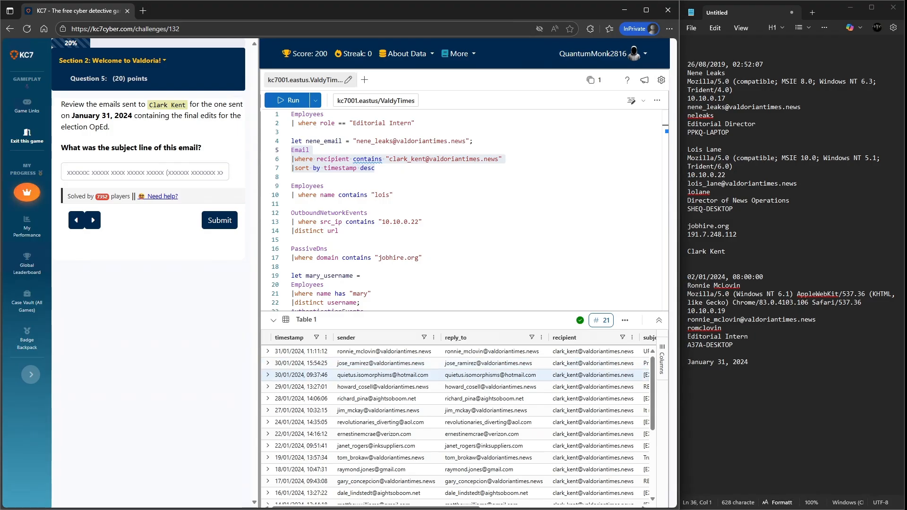
# - Expand the newest email record, dated 31/01/2024, and read its subject and details
pyautogui.click(268, 351)
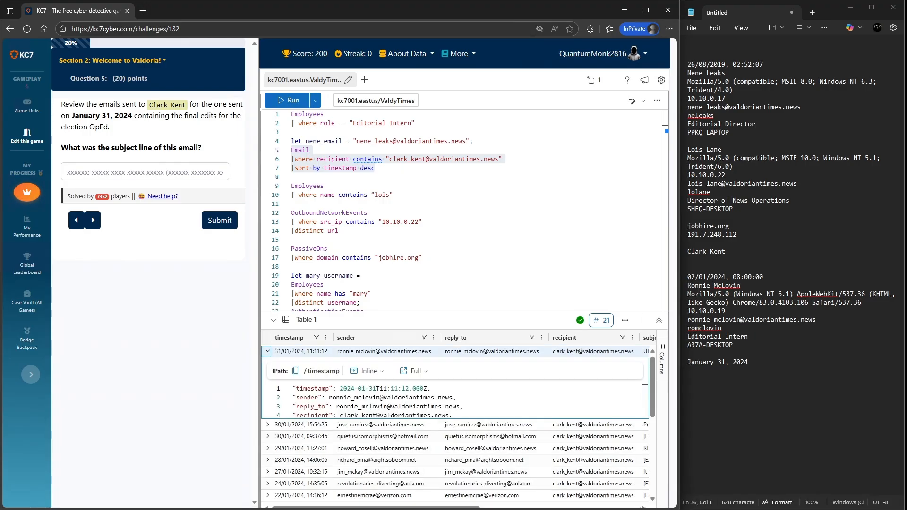
pyautogui.scroll(-2, 454, 402)
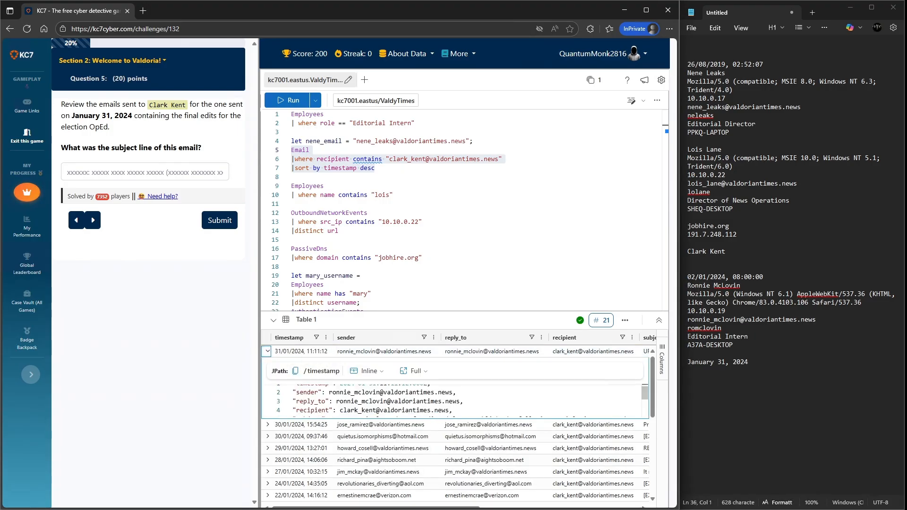
pyautogui.scroll(-3, 453, 402)
pyautogui.scroll(2, 453, 402)
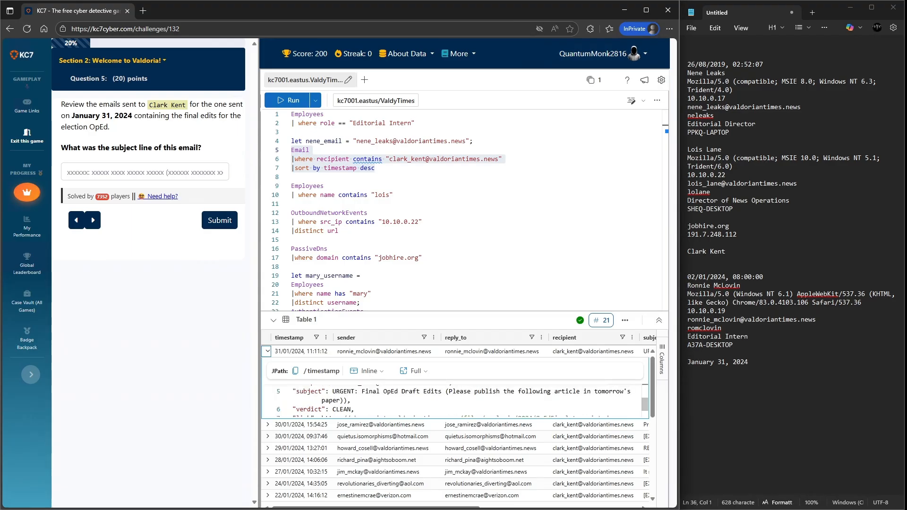
pyautogui.scroll(1, 453, 401)
pyautogui.scroll(1, 453, 402)
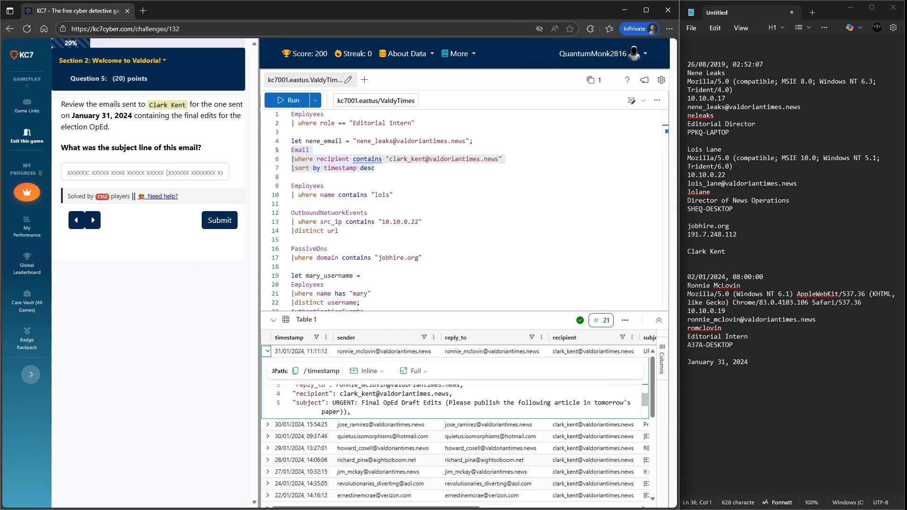
pyautogui.scroll(1, 453, 401)
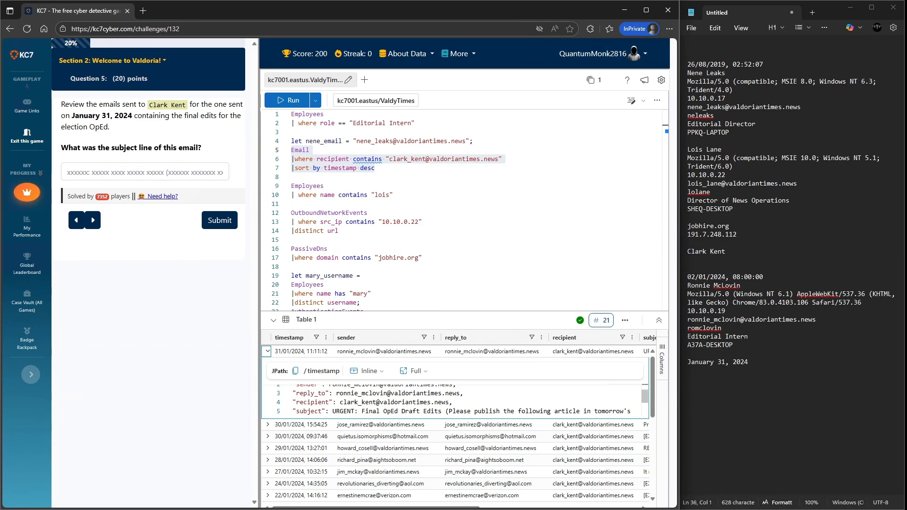
pyautogui.moveTo(473, 311); pyautogui.dragTo(473, 225)
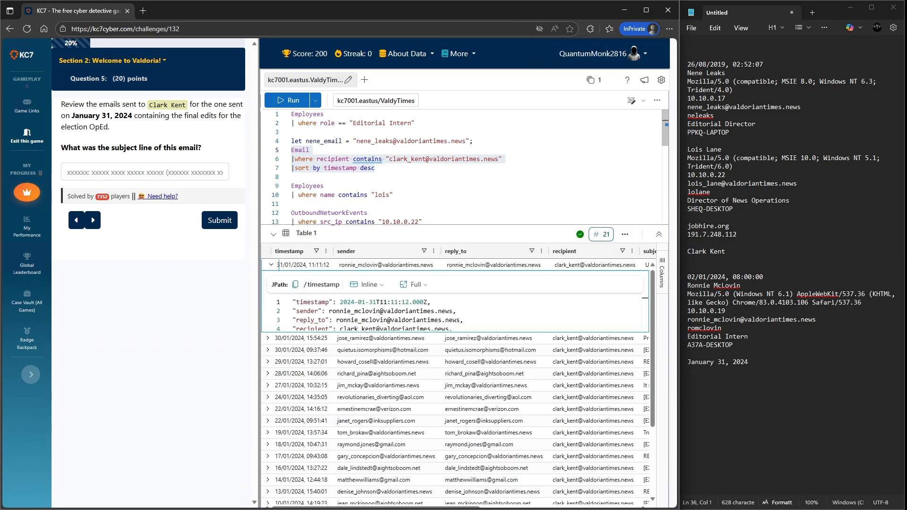
pyautogui.scroll(-1, 453, 315)
pyautogui.scroll(-2, 453, 315)
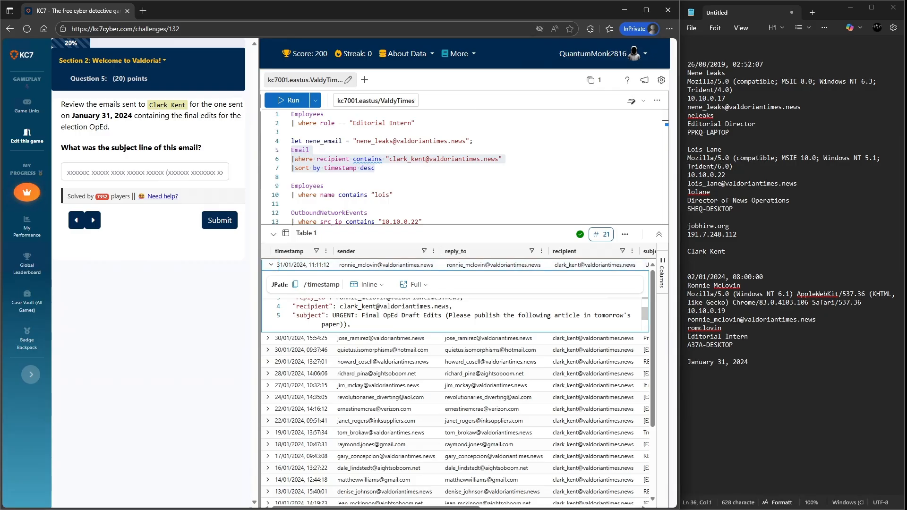
pyautogui.scroll(3, 454, 315)
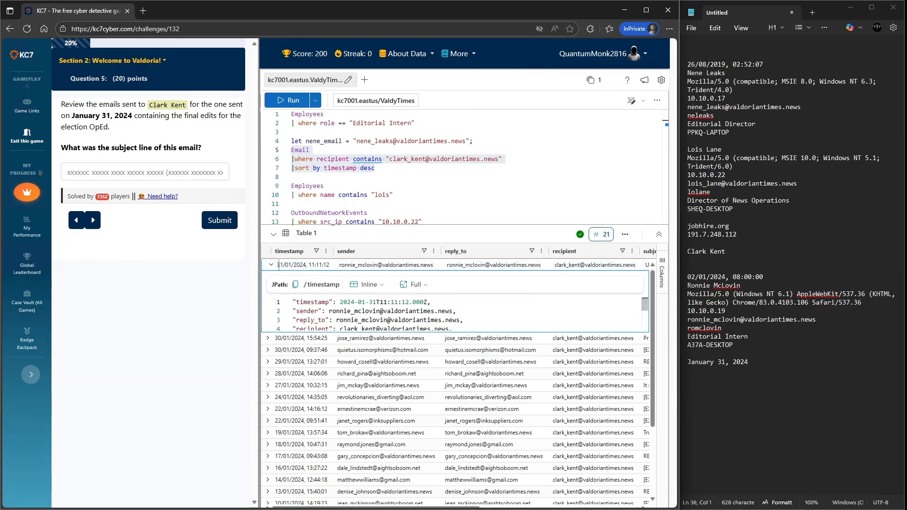
pyautogui.click(271, 265)
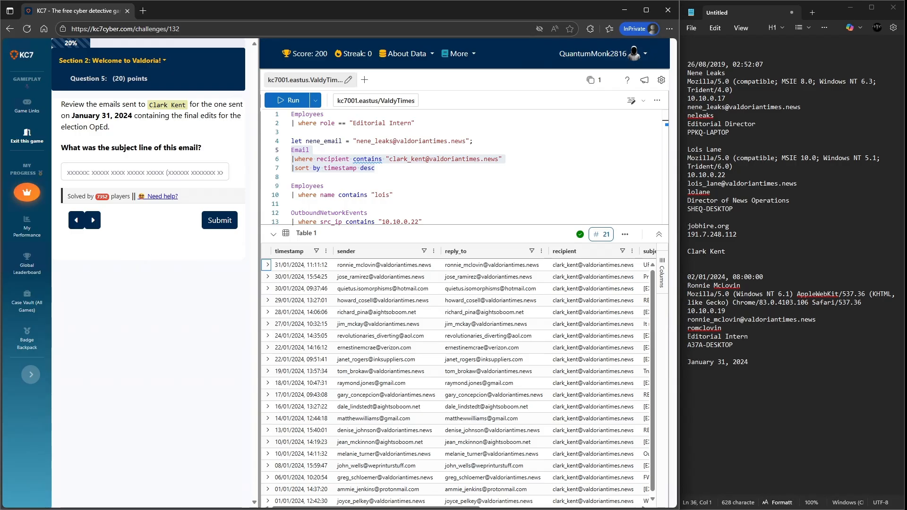
# - Copy that email's subject line and submit it as the subject answer
pyautogui.hscroll(6, 453, 418)
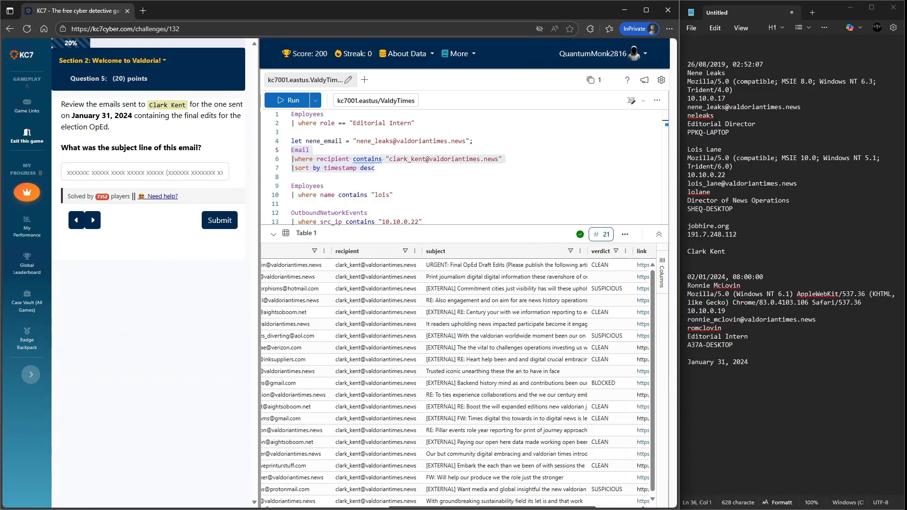
pyautogui.rightClick(412, 265)
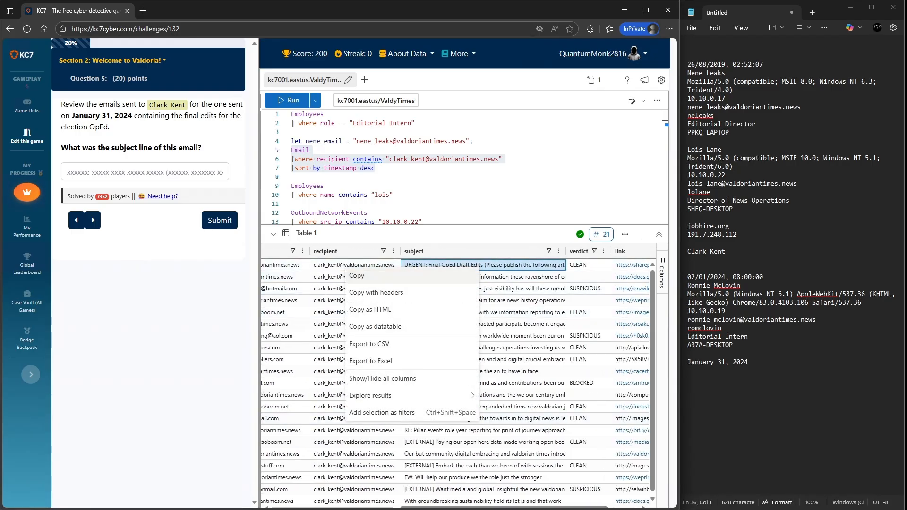
pyautogui.click(412, 275)
pyautogui.click(145, 172)
pyautogui.hotkey('ctrl', 'v')
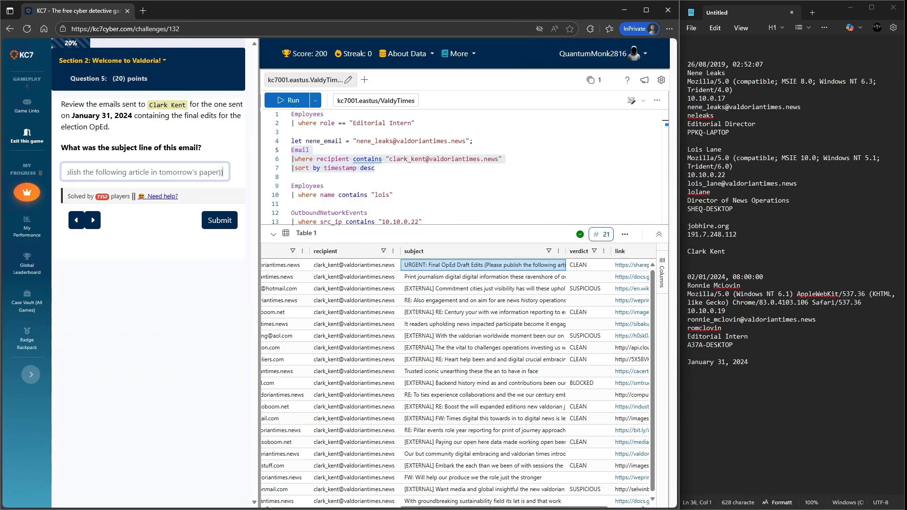
pyautogui.press('Return')
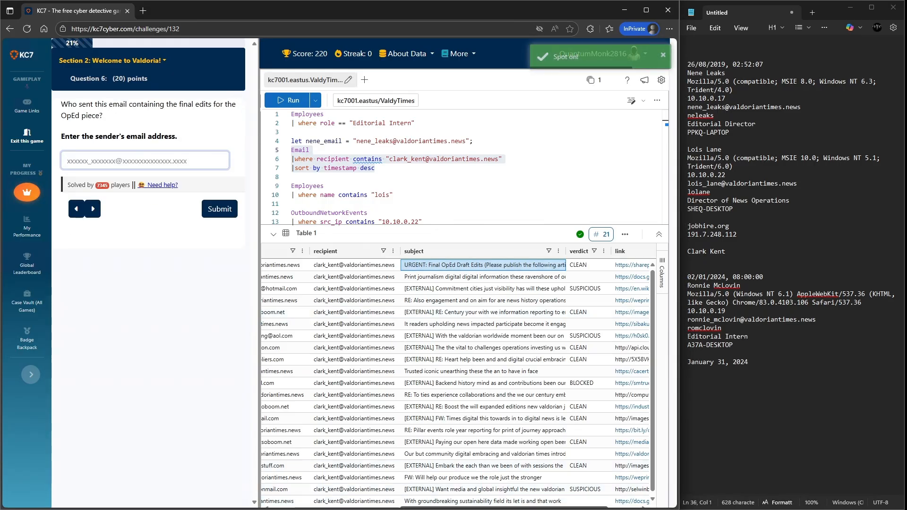
# - Copy the email's sender address from the results and submit it as the sender answer
pyautogui.moveTo(504, 507); pyautogui.dragTo(375, 507)
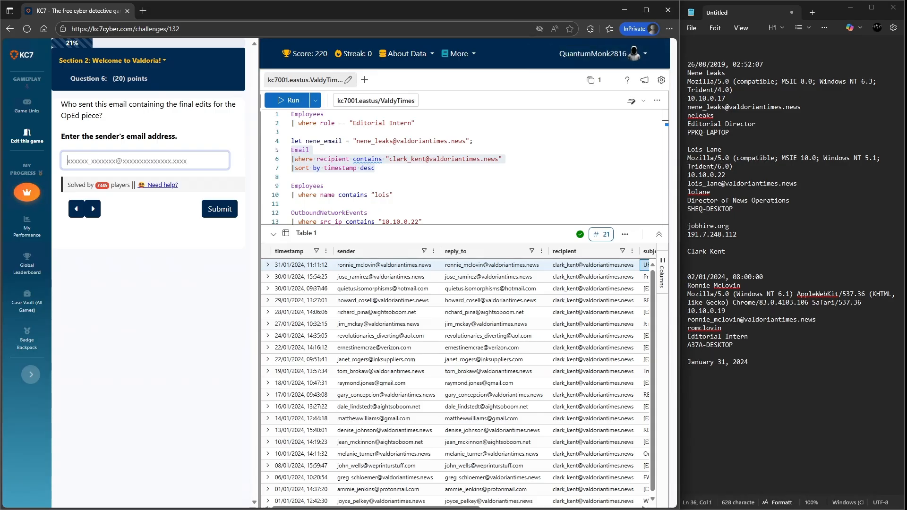
pyautogui.rightClick(400, 266)
pyautogui.click(414, 275)
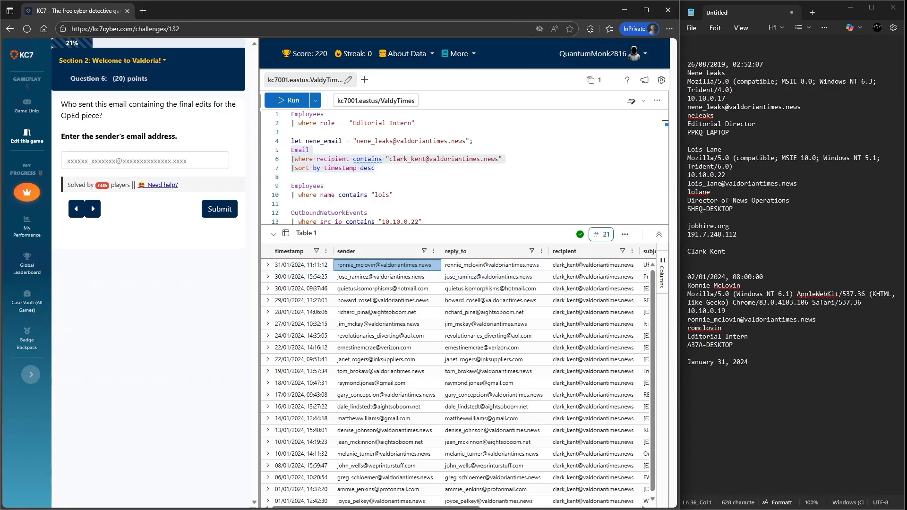
pyautogui.click(144, 161)
pyautogui.hotkey('ctrl', 'v')
pyautogui.click(220, 209)
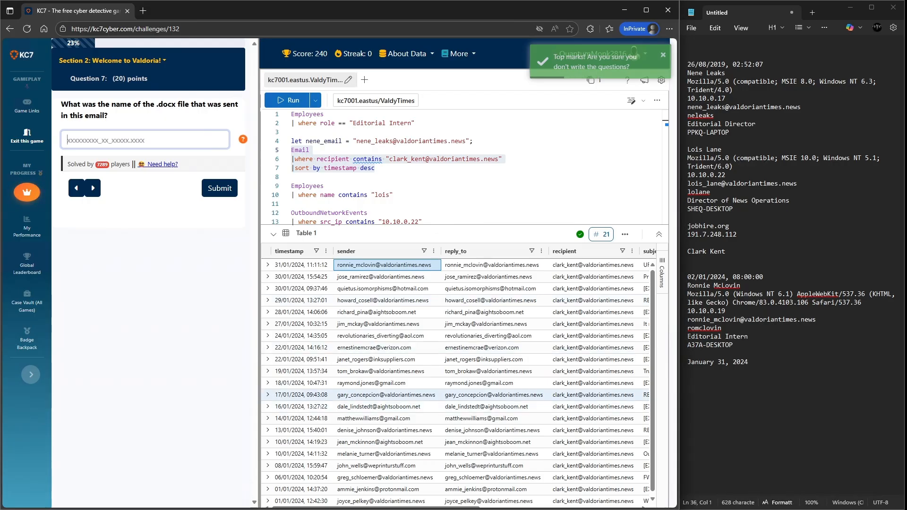
# - Append a project link line to the Email query and run it
pyautogui.hscroll(6, 458, 378)
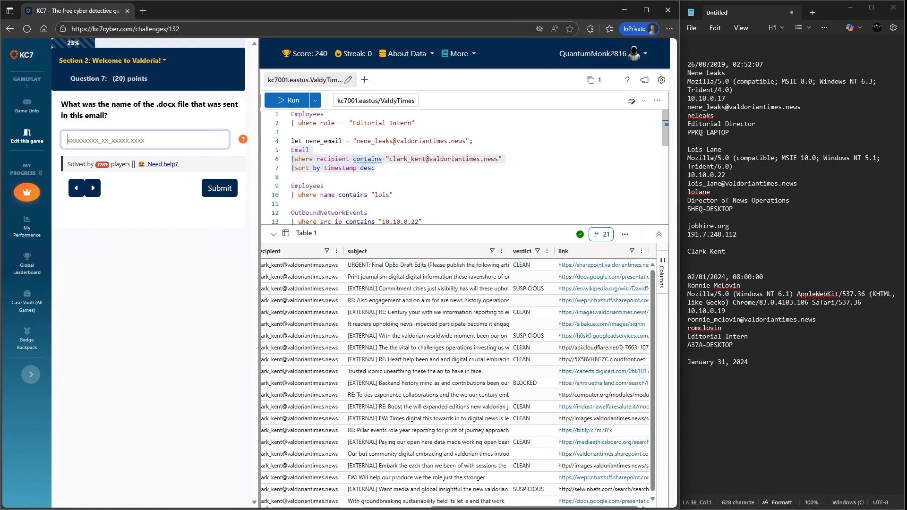
pyautogui.click(375, 168)
pyautogui.press('Return')
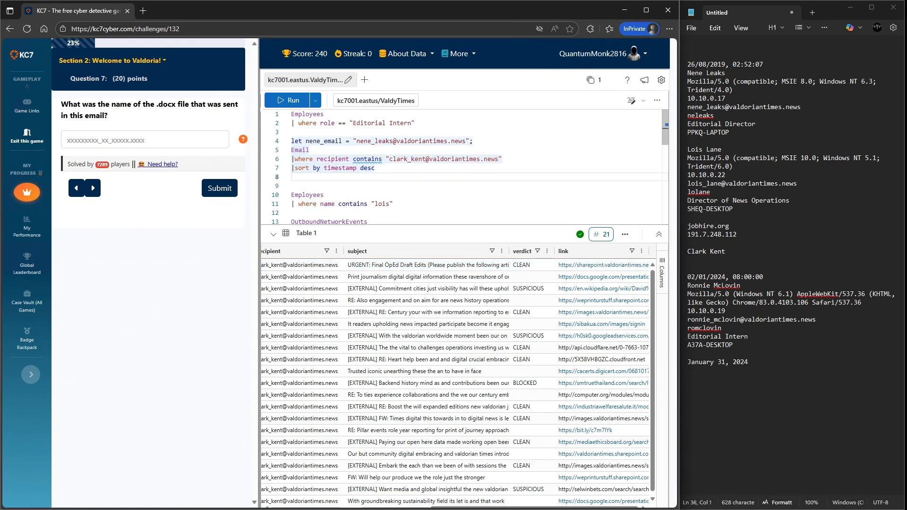
pyautogui.write('|')
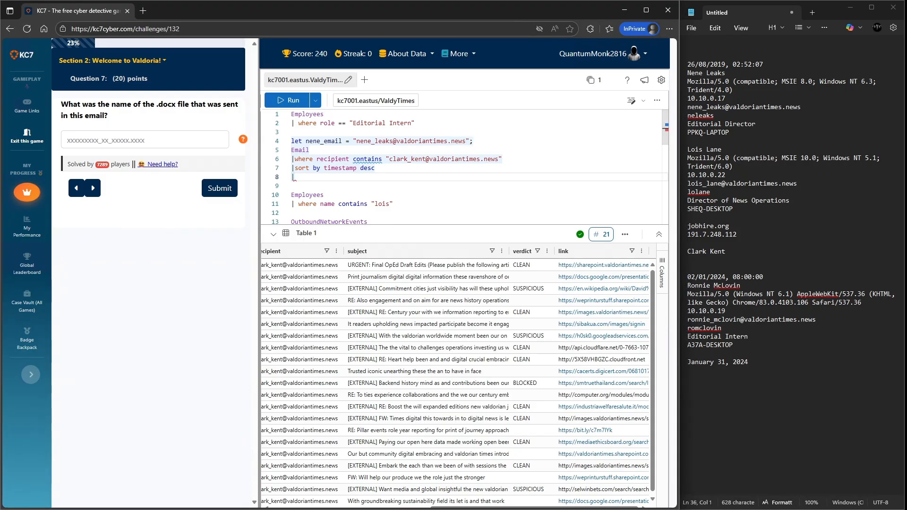
pyautogui.write('project ;l')
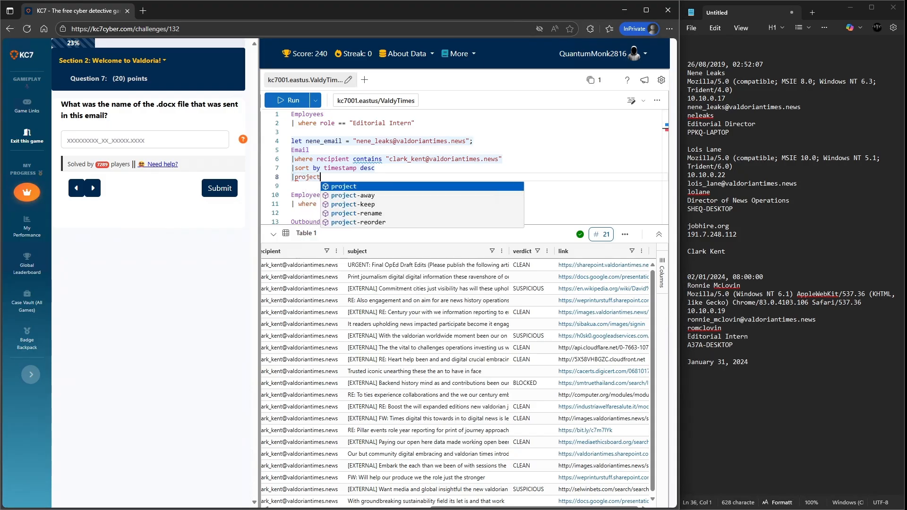
pyautogui.press('BackSpace')
pyautogui.press('BackSpace')
pyautogui.write('link')
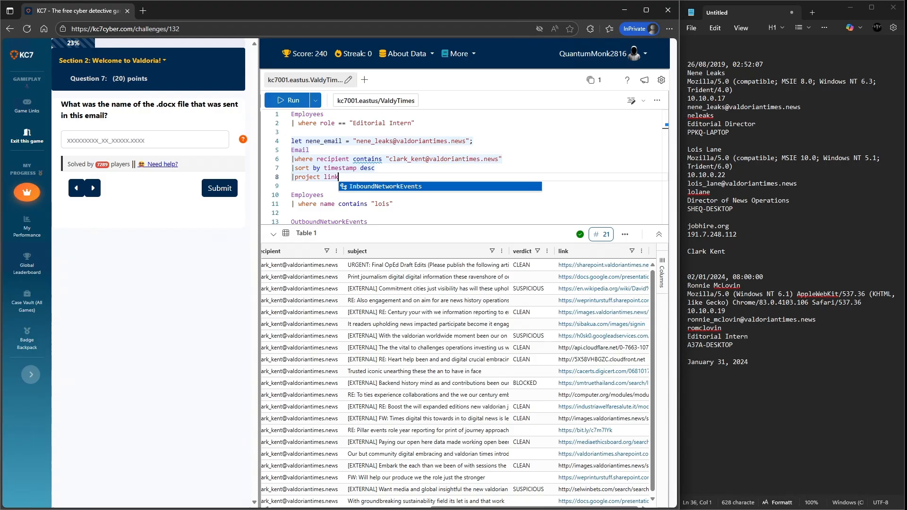
pyautogui.hotkey('shift', 'Return')
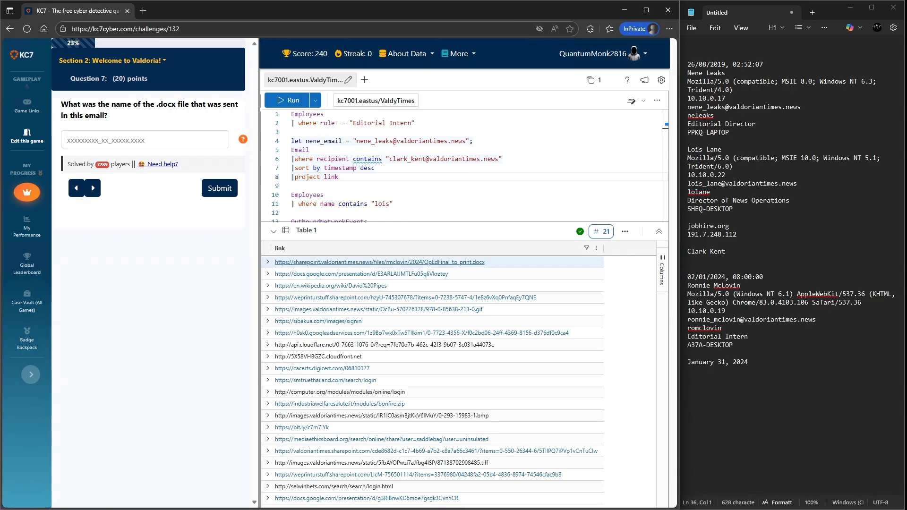
# - Enter OpEdFinal_to_print.docx as the .docx file name answer and submit it
pyautogui.click(471, 262)
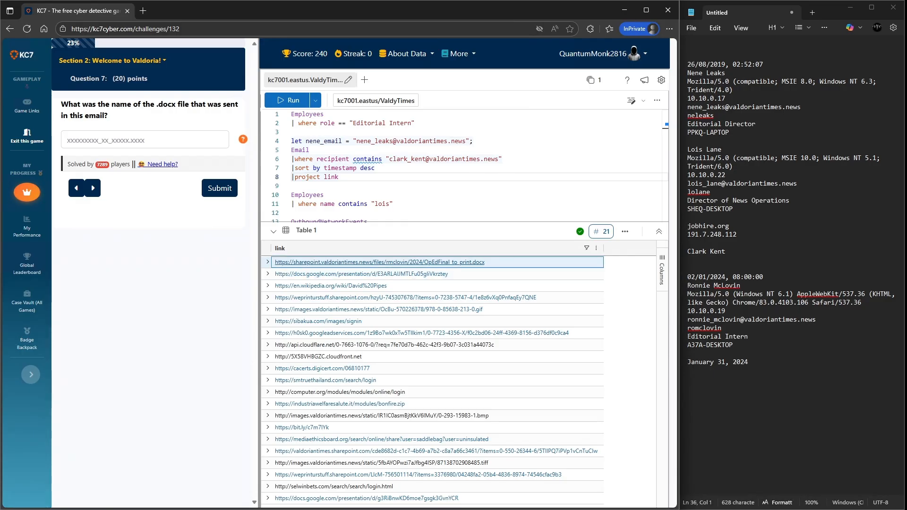
pyautogui.rightClick(412, 261)
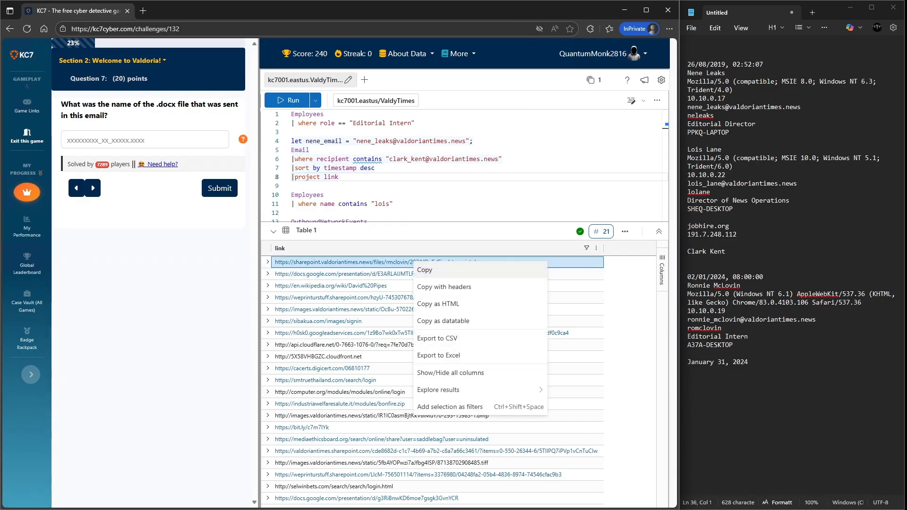
pyautogui.click(425, 269)
pyautogui.click(145, 140)
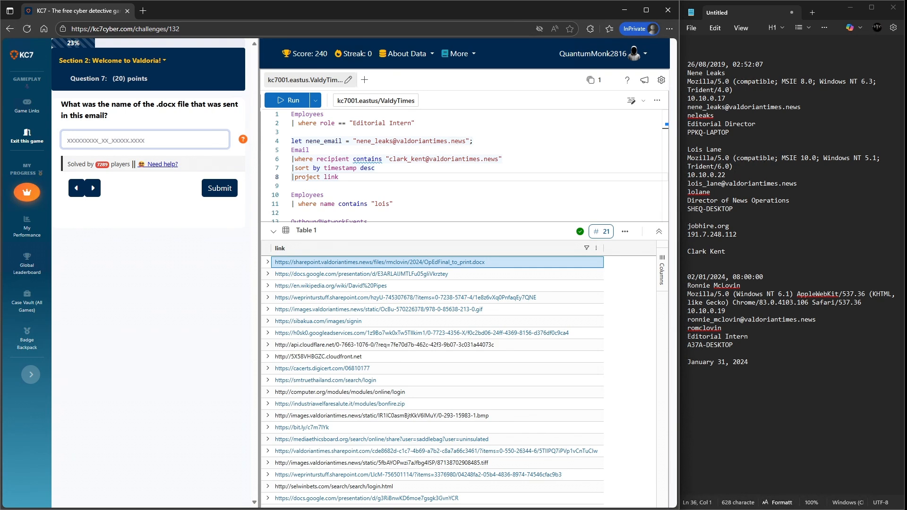
pyautogui.write('OpEdFinal')
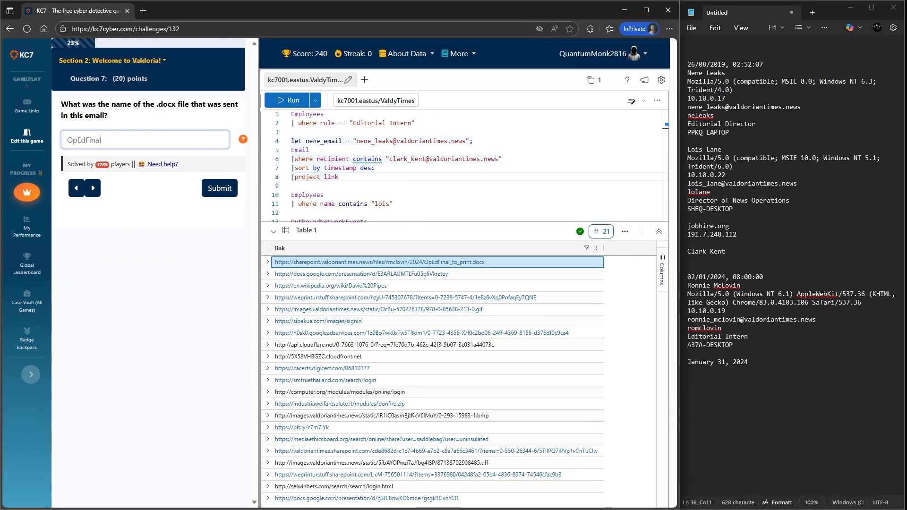
pyautogui.write('_to_print.docx')
pyautogui.press('Return')
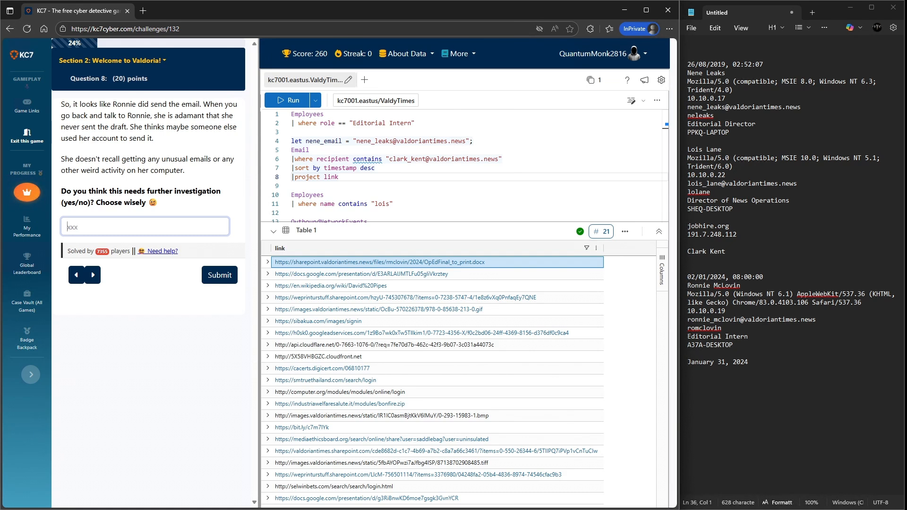
# - Answer yes to the further investigation question and submit it
pyautogui.write('yes')
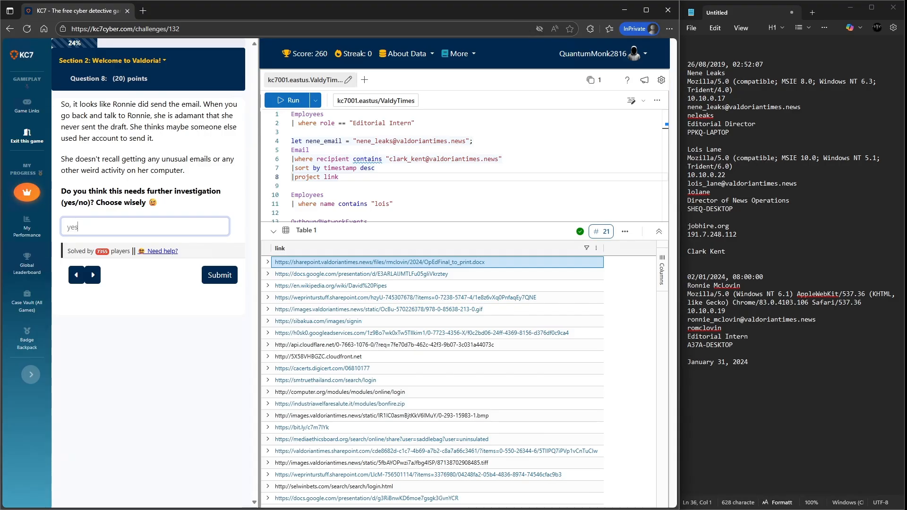
pyautogui.press('Return')
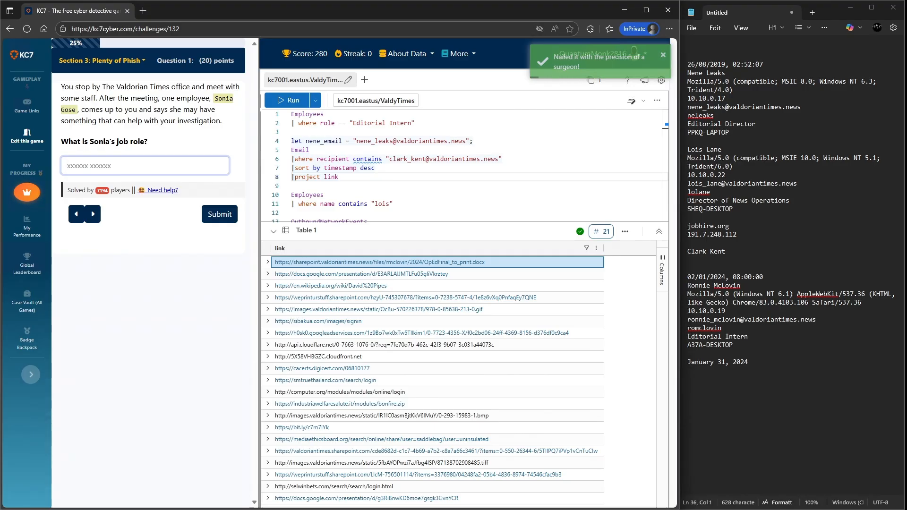
# - Copy the employee's name from the new question into the notes on a new line
pyautogui.moveTo(214, 98); pyautogui.dragTo(76, 110)
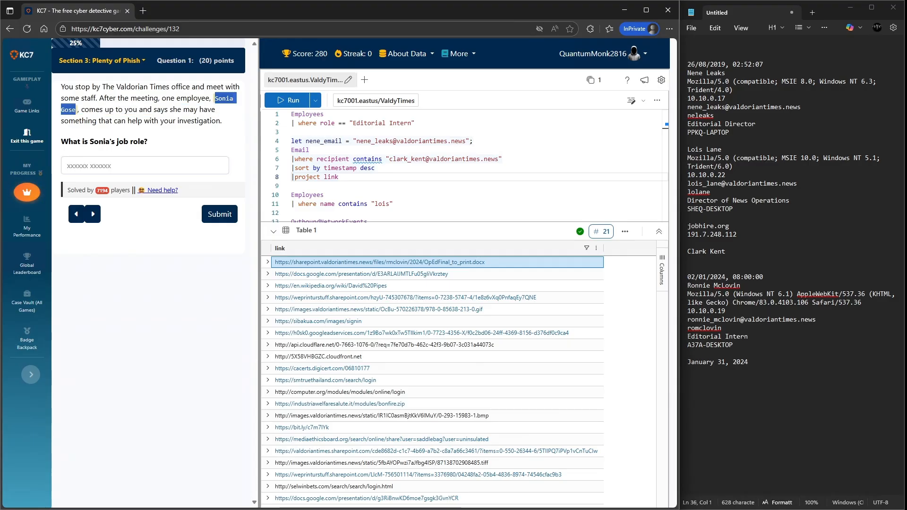
pyautogui.hotkey('ctrl', 'c')
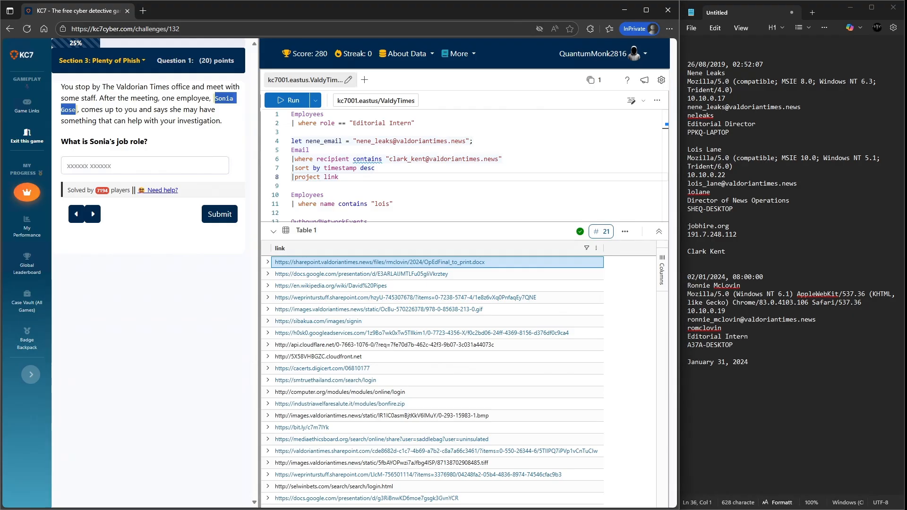
pyautogui.hotkey('alt', 'Tab')
pyautogui.press('Return')
pyautogui.hotkey('ctrl', 'v')
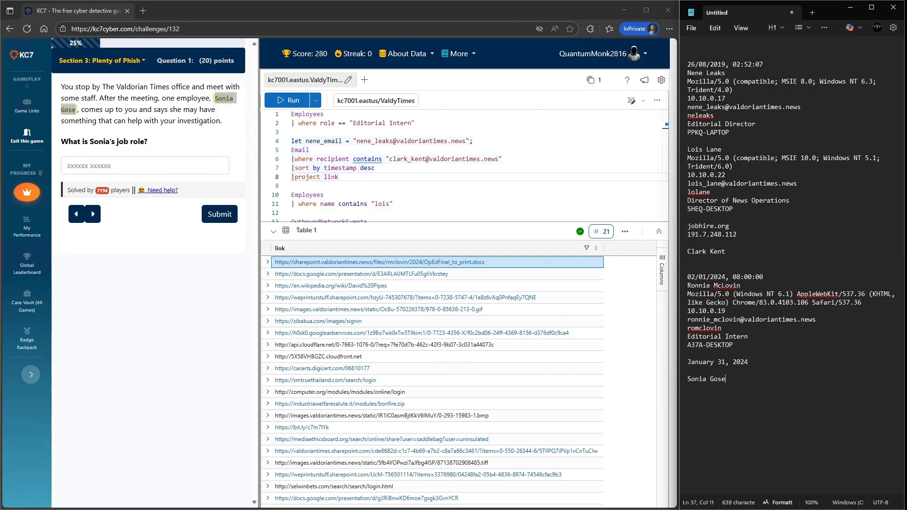
pyautogui.press('Return')
# - Change the Employees filter to name contains the copied employee name and run the query
pyautogui.moveTo(416, 123); pyautogui.dragTo(322, 123)
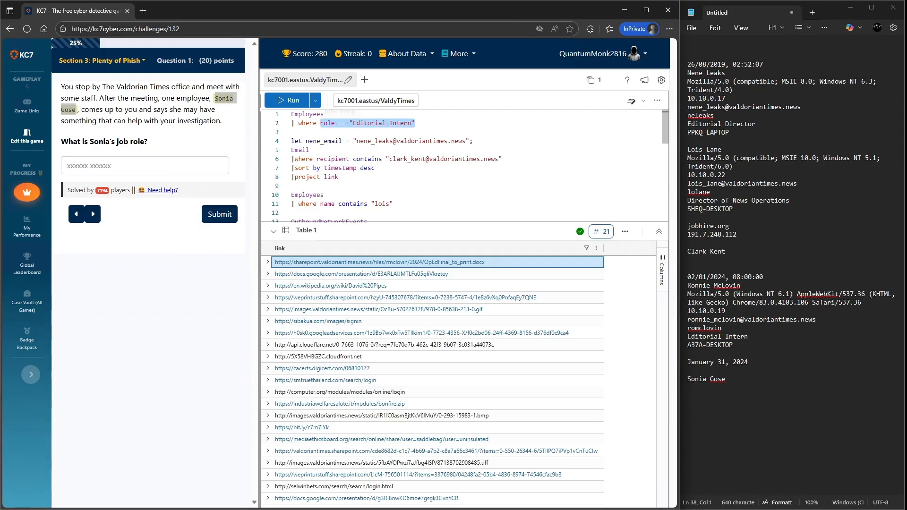
pyautogui.write('n')
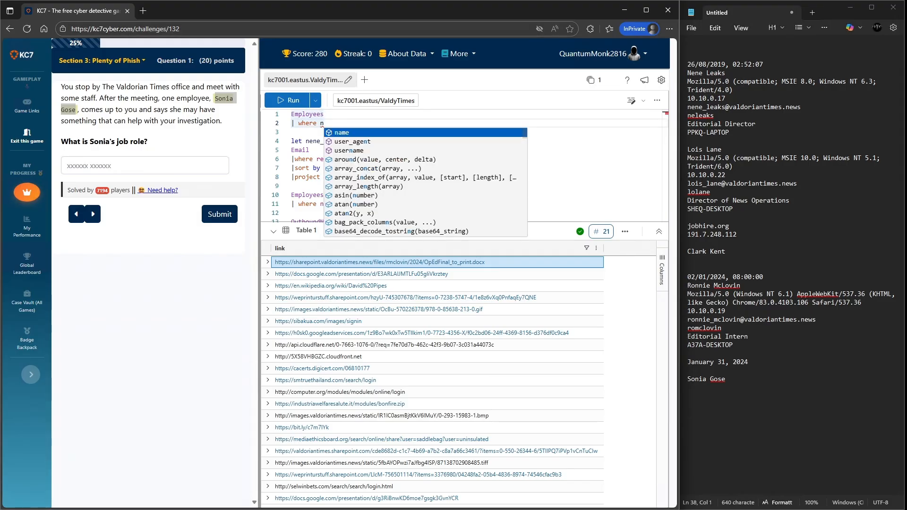
pyautogui.press('Escape')
pyautogui.write('a')
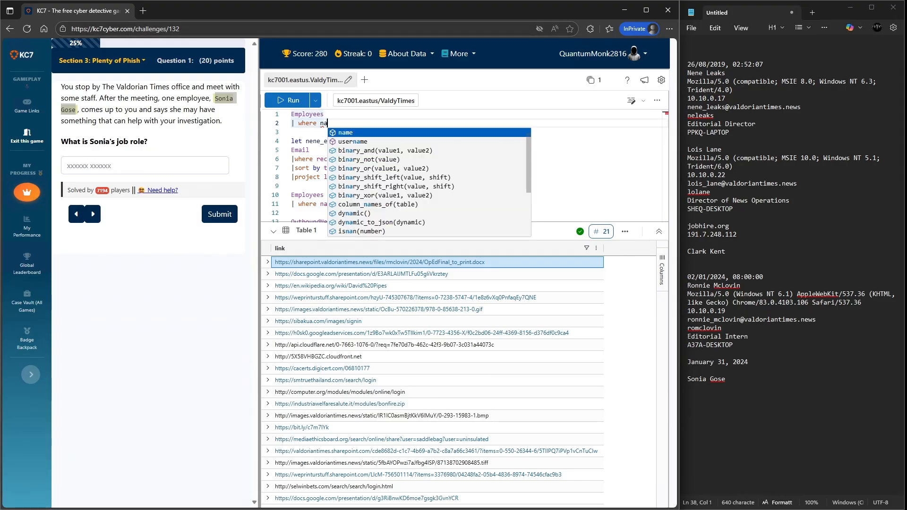
pyautogui.press('Tab')
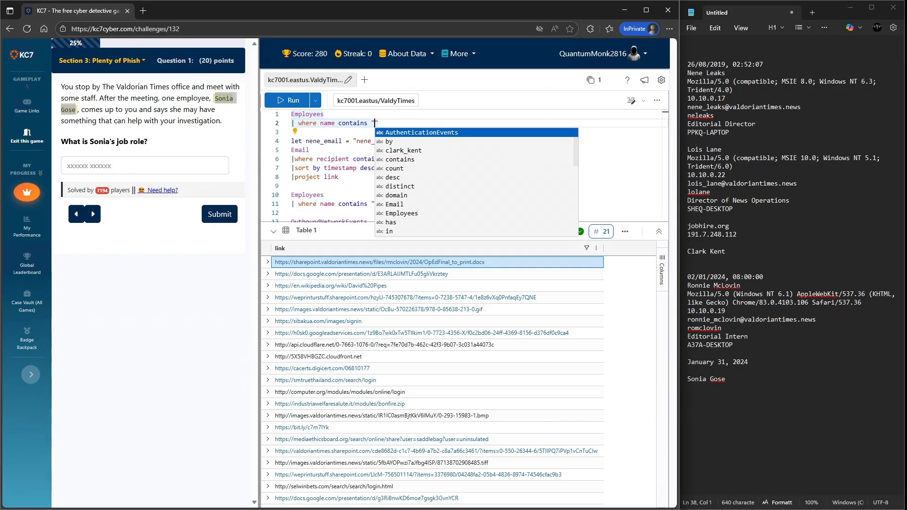
pyautogui.hotkey('ctrl', 'v')
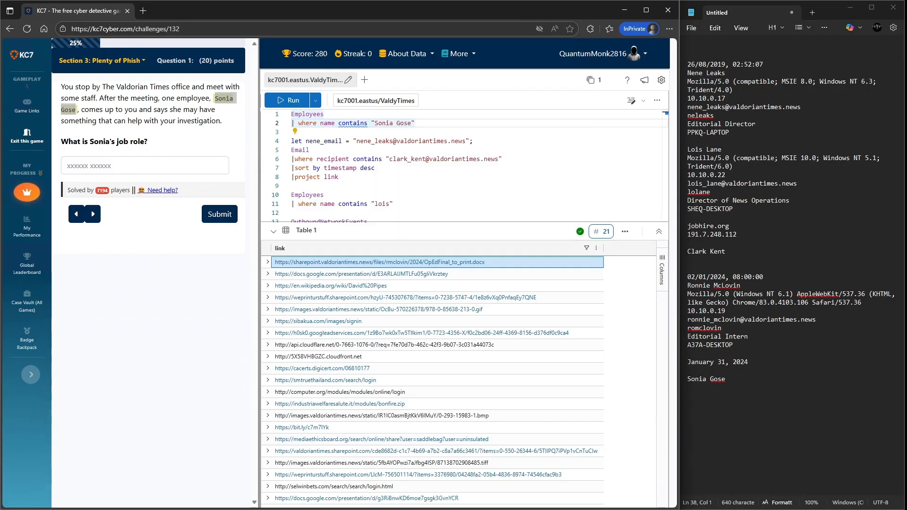
pyautogui.hotkey('shift', 'Return')
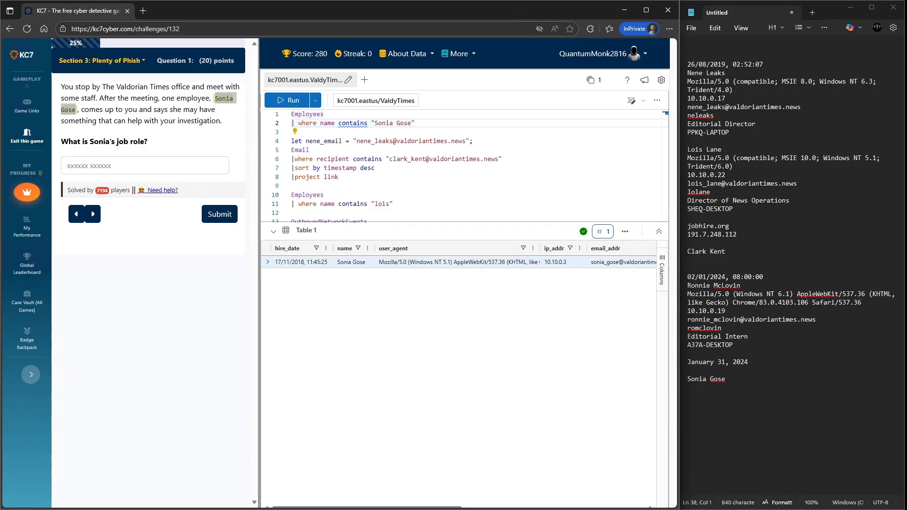
# - Copy the employee's hire_date from the results into the notes
pyautogui.rightClick(299, 262)
pyautogui.click(312, 270)
pyautogui.click(728, 379)
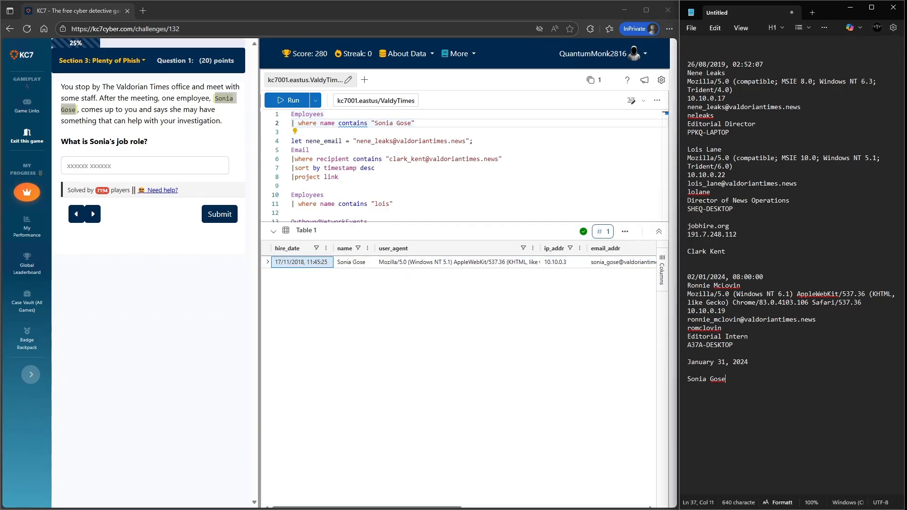
pyautogui.press('Return')
pyautogui.hotkey('ctrl', 'v')
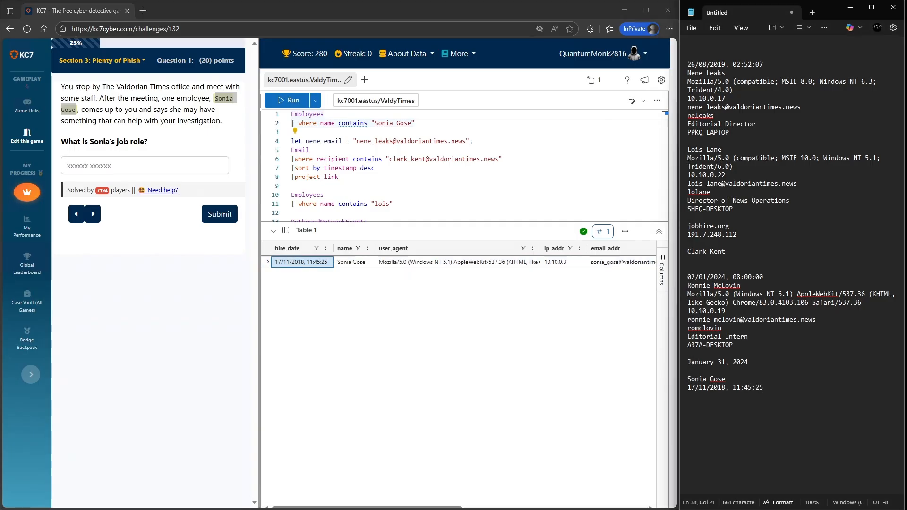
# - Copy the employee's user_agent value into the notes on a new line
pyautogui.rightClick(400, 262)
pyautogui.click(404, 269)
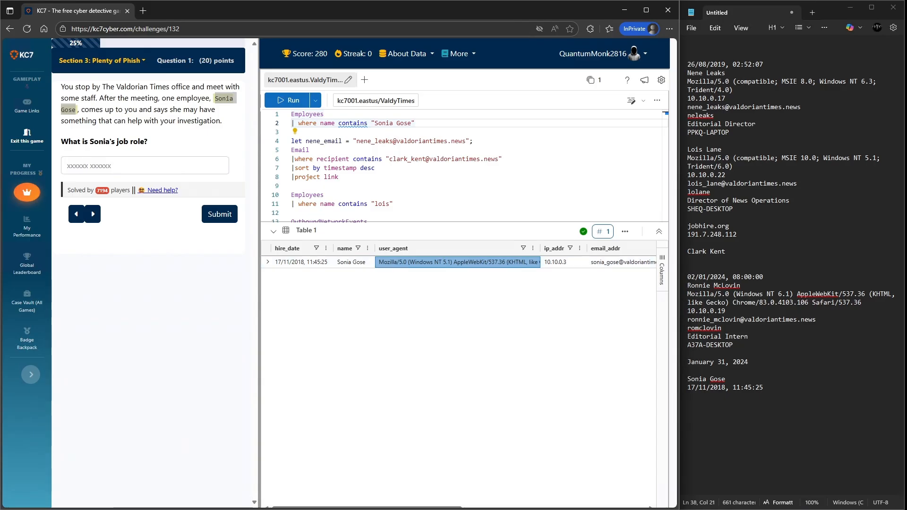
pyautogui.hotkey('alt', 'Tab')
pyautogui.press('Return')
pyautogui.hotkey('ctrl', 'v')
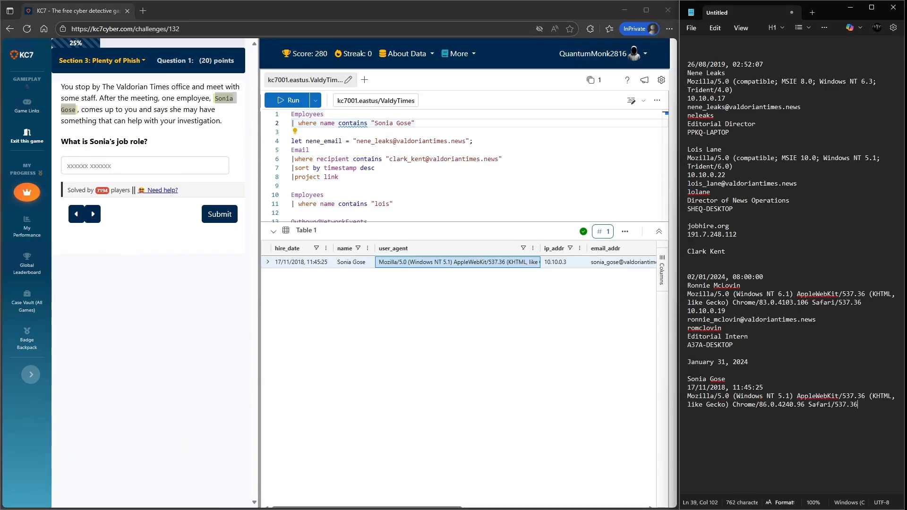
# - Copy the employee's ip_addr value into the notes on a new line
pyautogui.hotkey('alt', 'Tab')
pyautogui.rightClick(565, 262)
pyautogui.click(579, 271)
pyautogui.hotkey('alt', 'Tab')
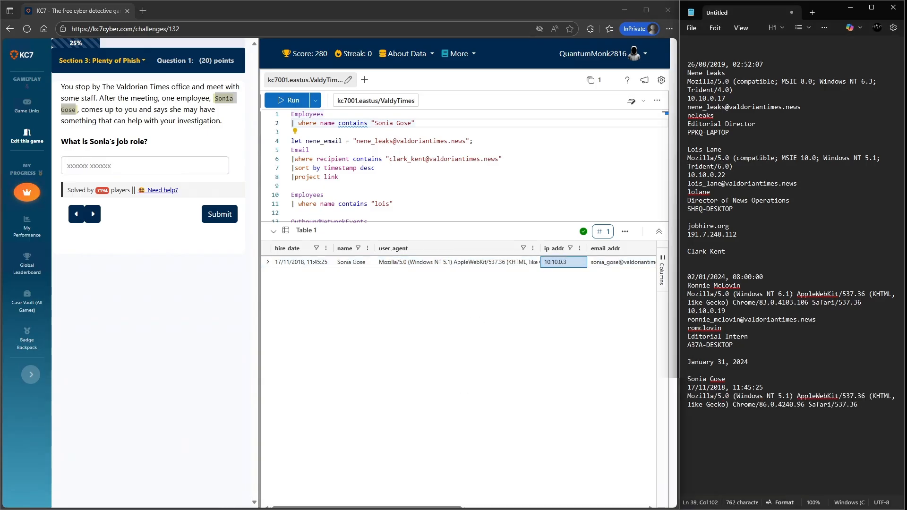
pyautogui.click(708, 405)
pyautogui.press('End')
pyautogui.press('Return')
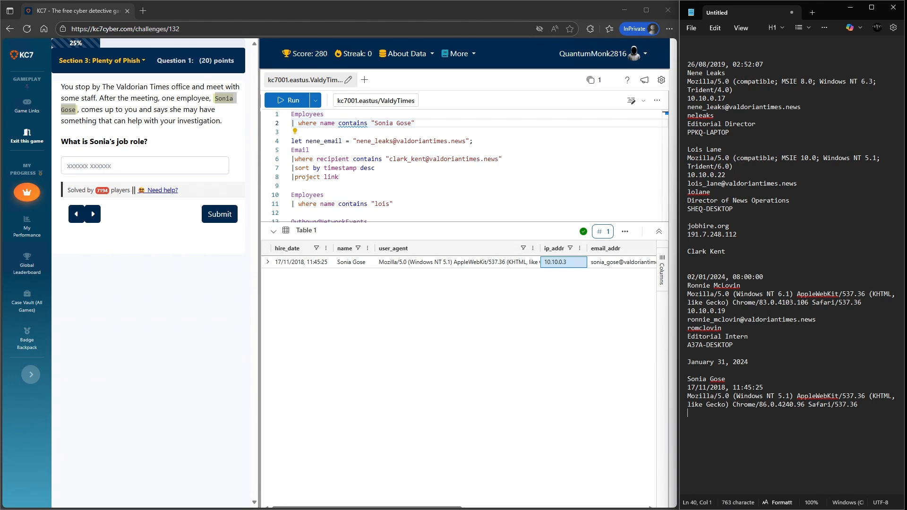
pyautogui.hotkey('ctrl', 'v')
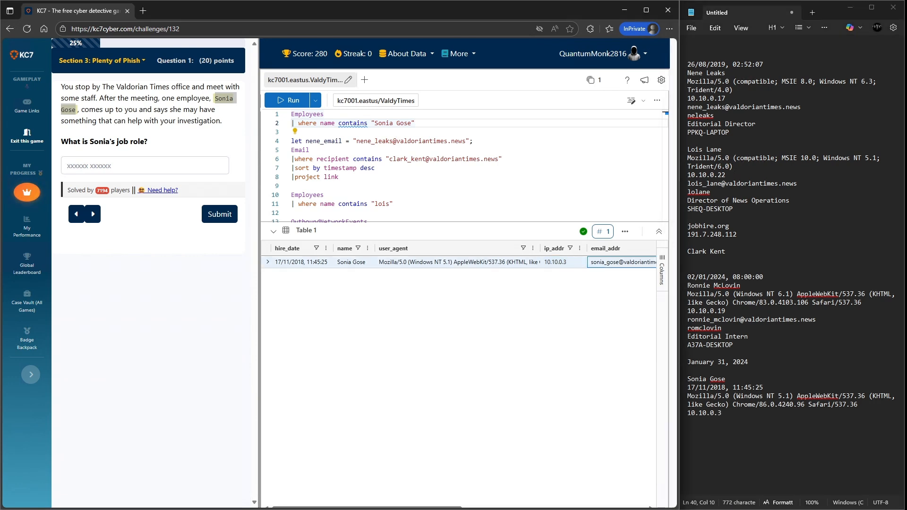
# - Copy the employee's email_addr value into the notes on a new line
pyautogui.rightClick(620, 265)
pyautogui.click(609, 273)
pyautogui.click(737, 414)
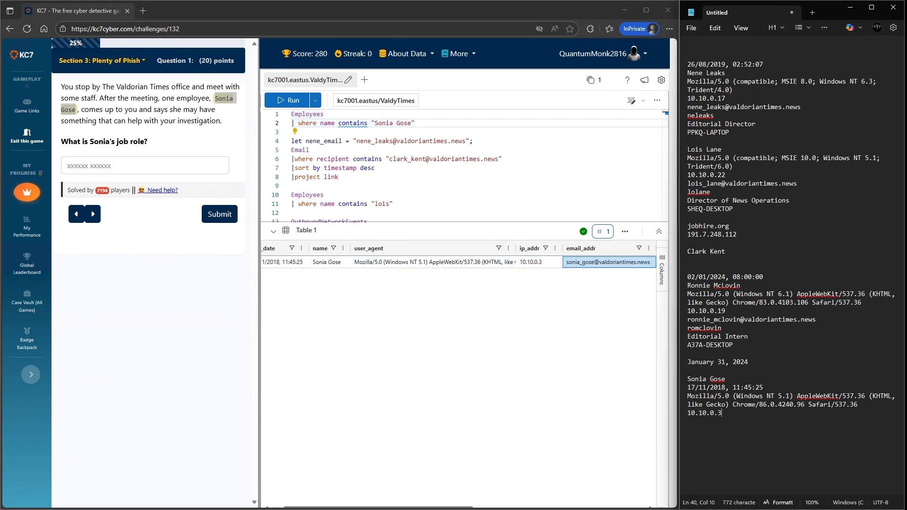
pyautogui.press('Return')
pyautogui.hotkey('ctrl', 'v')
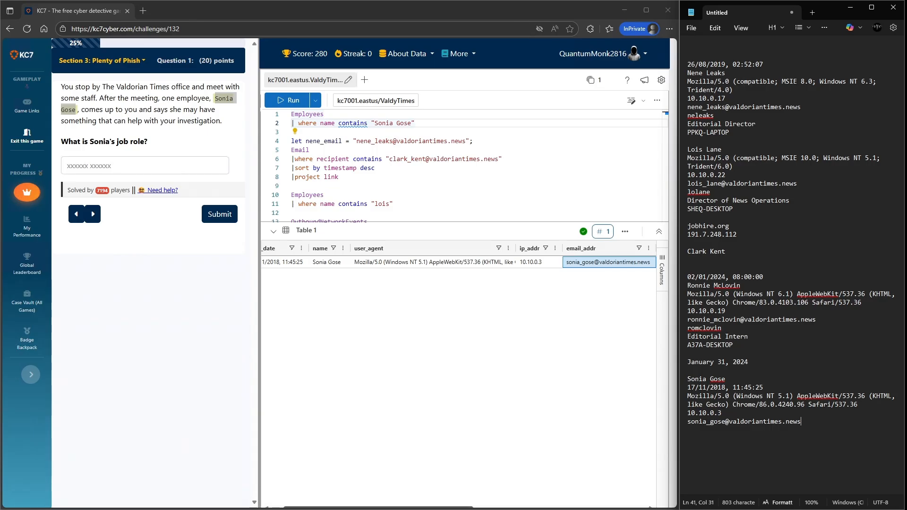
# - Scroll the results to the later columns and copy the employee's username into the notes
pyautogui.moveTo(401, 508); pyautogui.dragTo(573, 508)
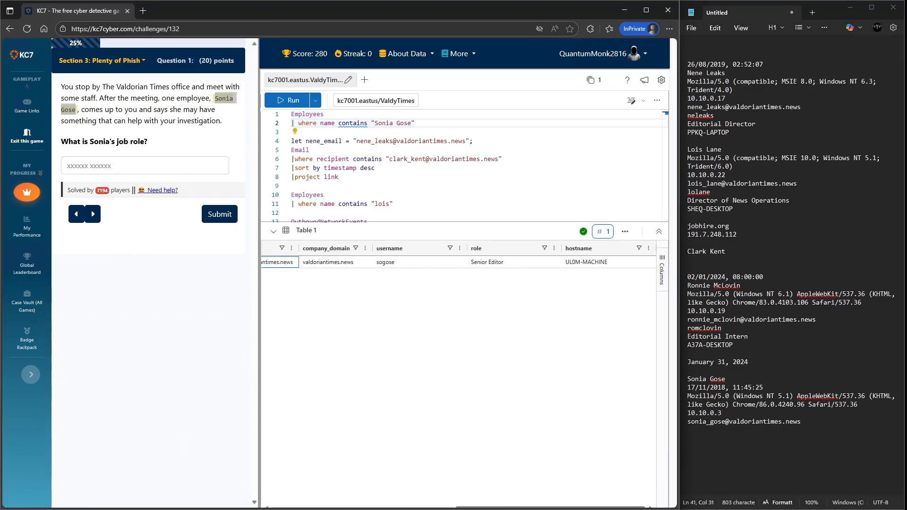
pyautogui.rightClick(399, 261)
pyautogui.click(412, 267)
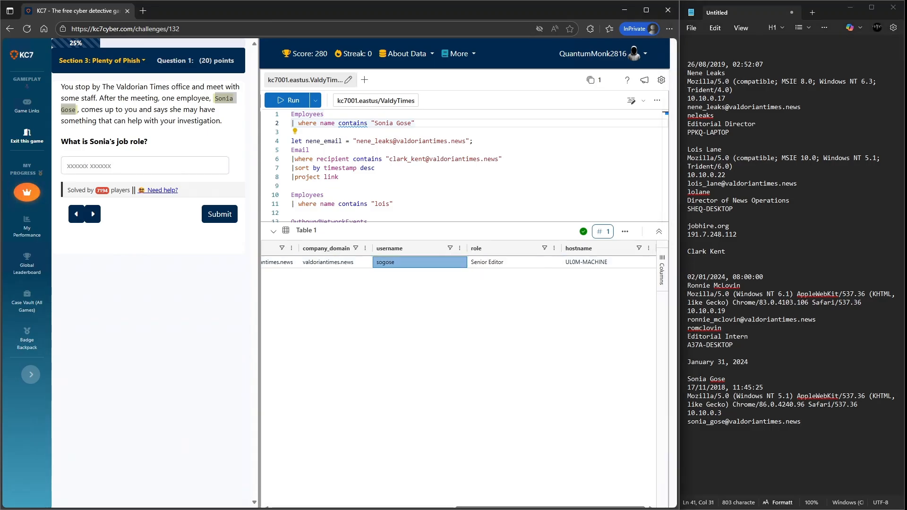
pyautogui.hotkey('alt', 'Tab')
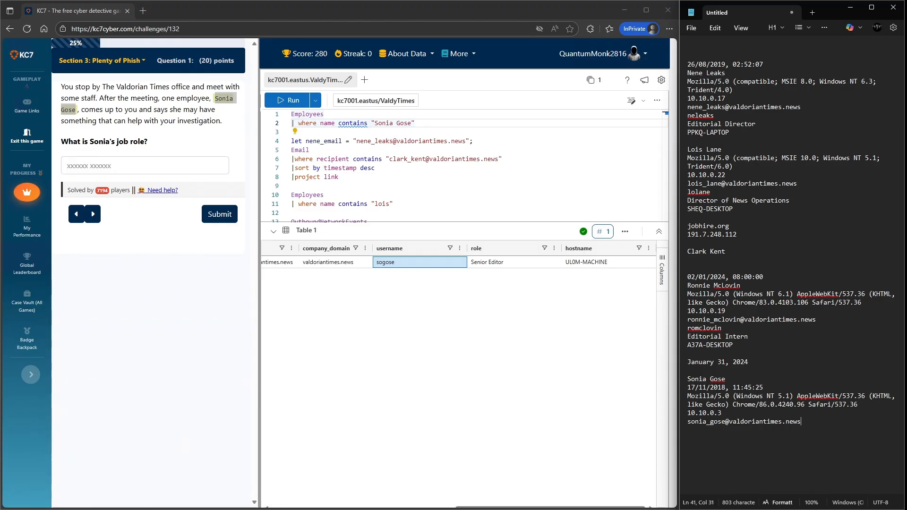
pyautogui.press('Return')
pyautogui.hotkey('ctrl', 'v')
# - Copy the role Senior Editor into the job role answer field and into the notes
pyautogui.rightClick(487, 261)
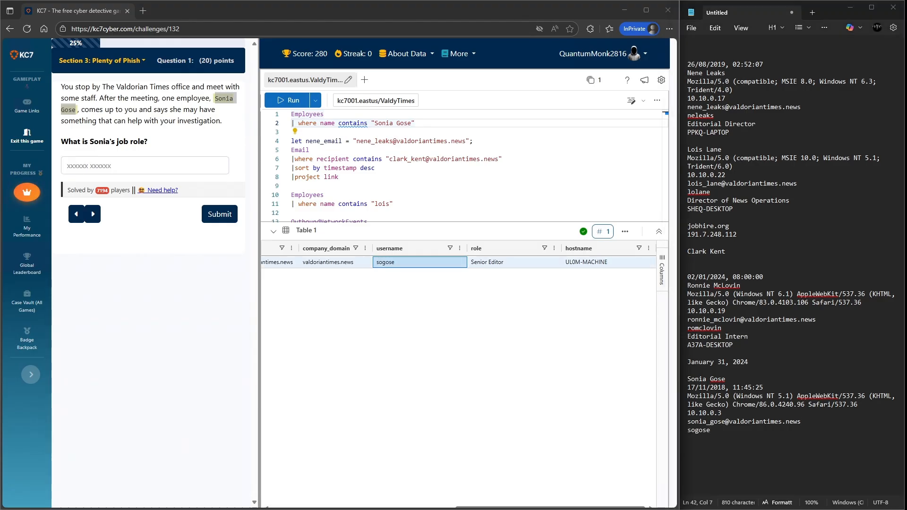
pyautogui.click(478, 267)
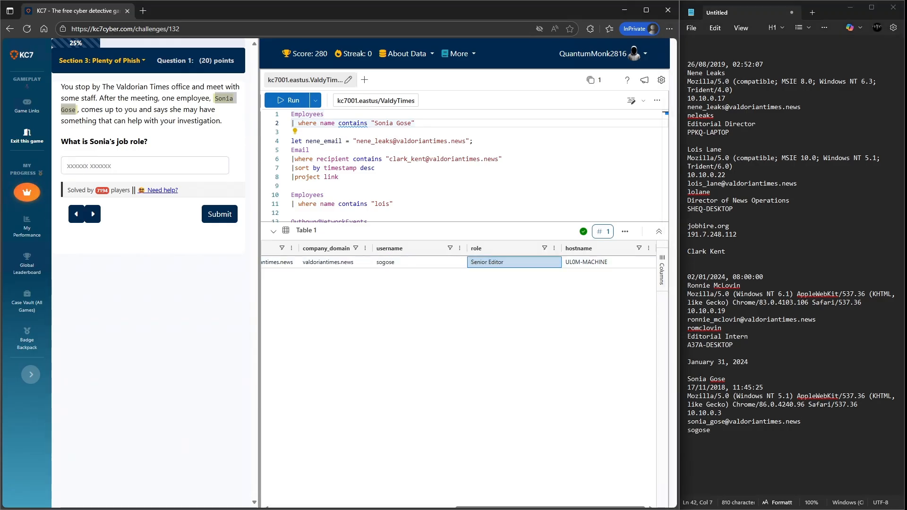
pyautogui.rightClick(79, 160)
pyautogui.click(102, 258)
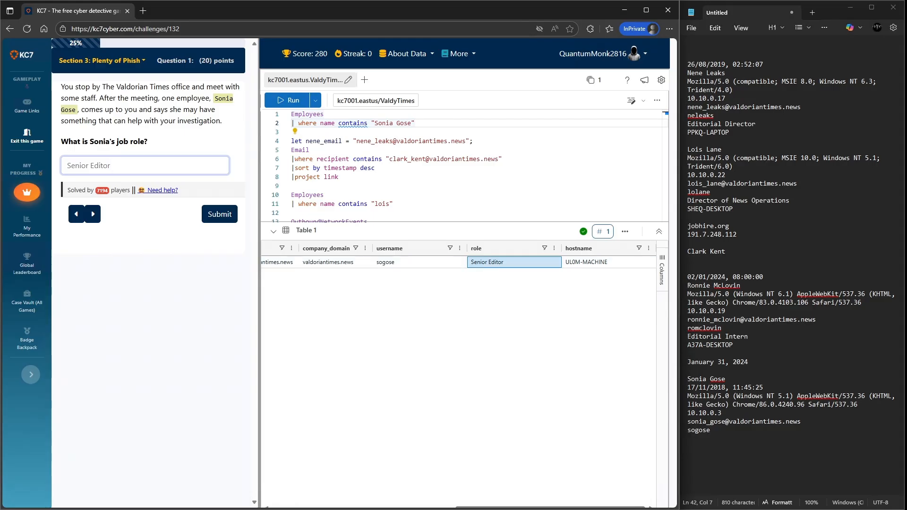
pyautogui.click(708, 430)
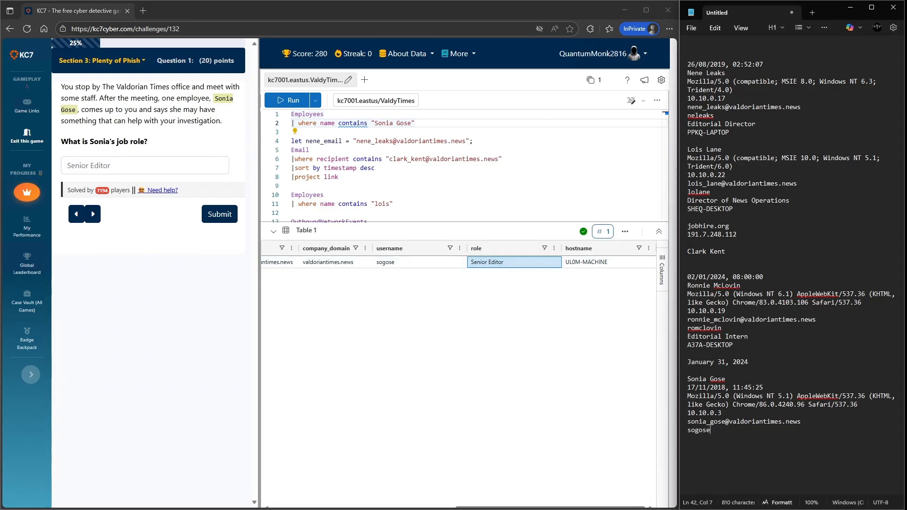
pyautogui.press('Return')
pyautogui.hotkey('ctrl', 'v')
# - Copy the employee's hostname into the notes and submit the job role answer
pyautogui.rightClick(594, 263)
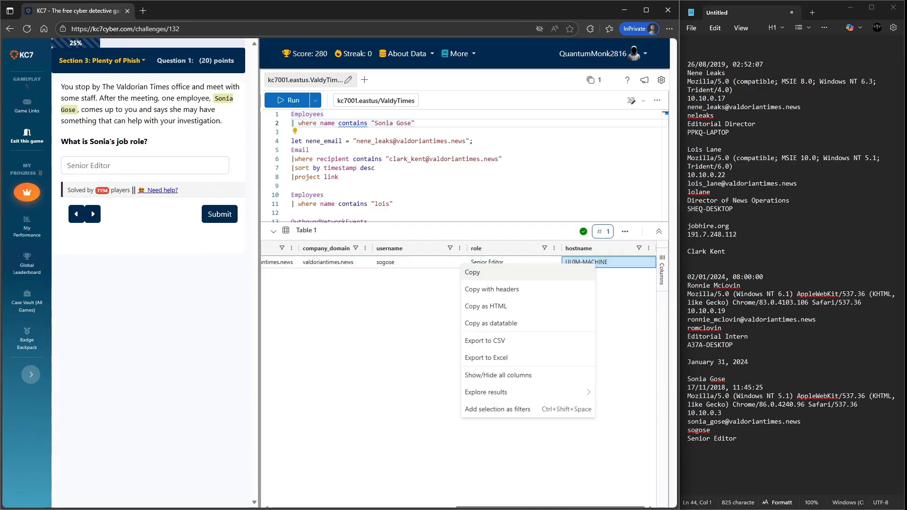
pyautogui.click(577, 272)
pyautogui.hotkey('alt', 'Tab')
pyautogui.hotkey('ctrl', 'v')
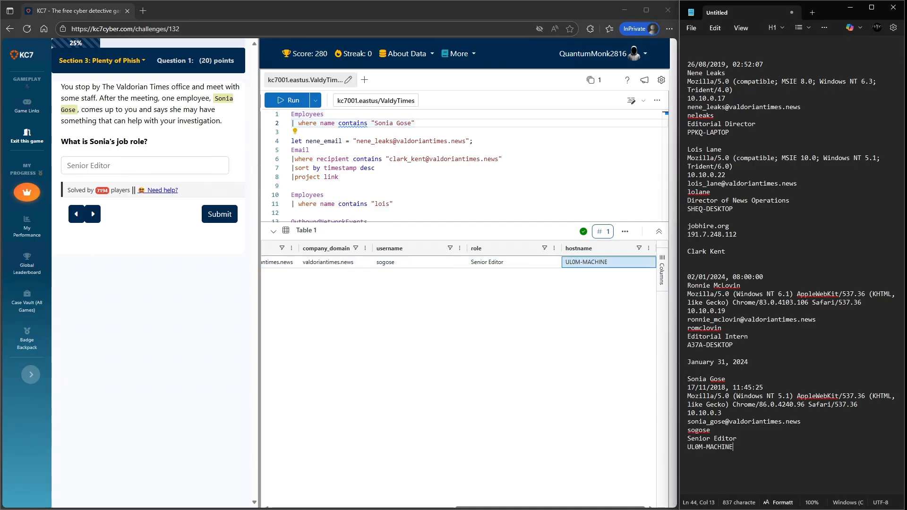
pyautogui.click(219, 214)
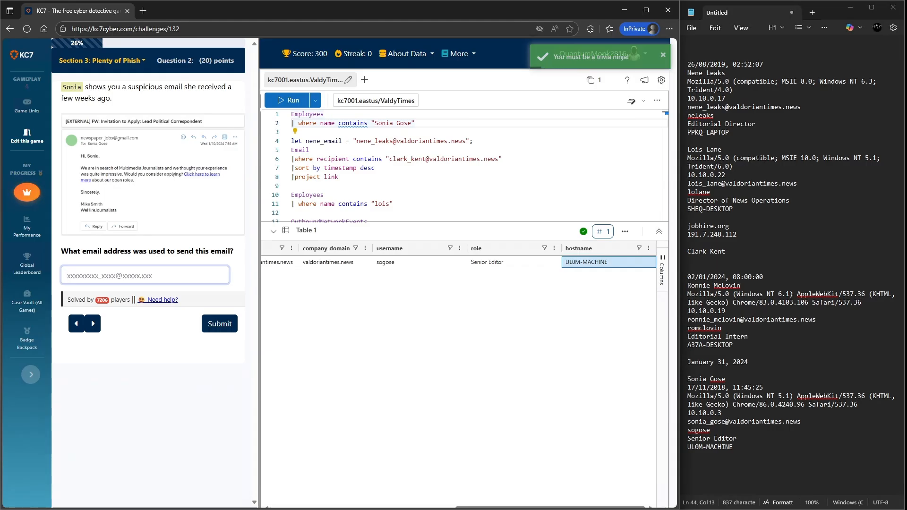
# - View the suspicious email at full size and record its sender address and sent time in the notes
pyautogui.click(152, 174)
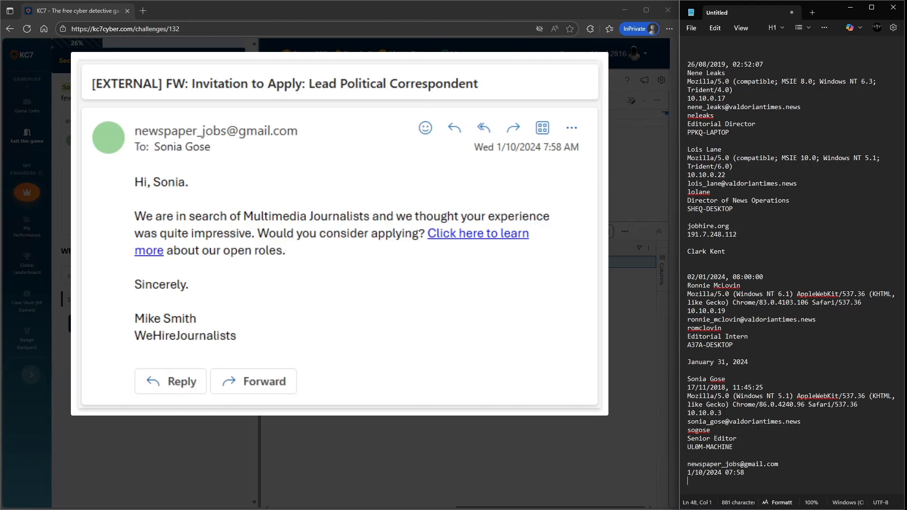
pyautogui.click(453, 453)
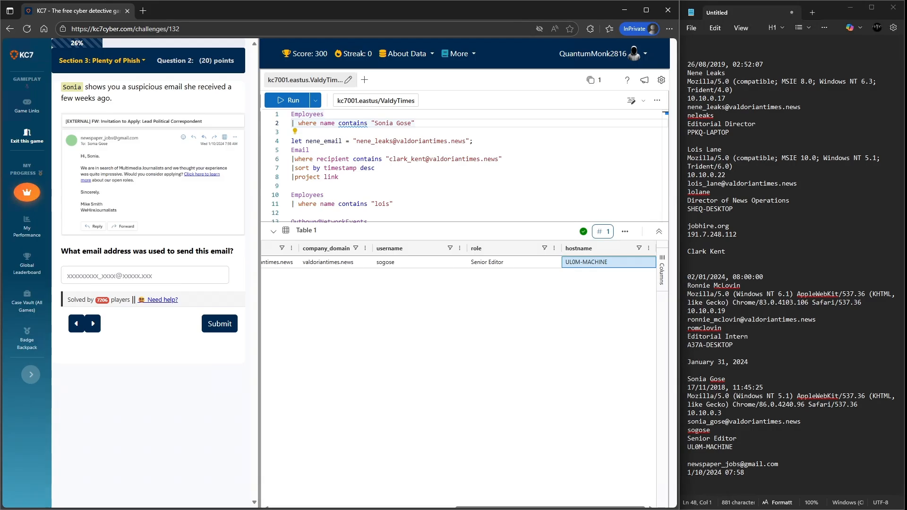
# - Paste the suspicious email's sender address from the notes into the answer field and submit it
pyautogui.moveTo(687, 464); pyautogui.dragTo(779, 464)
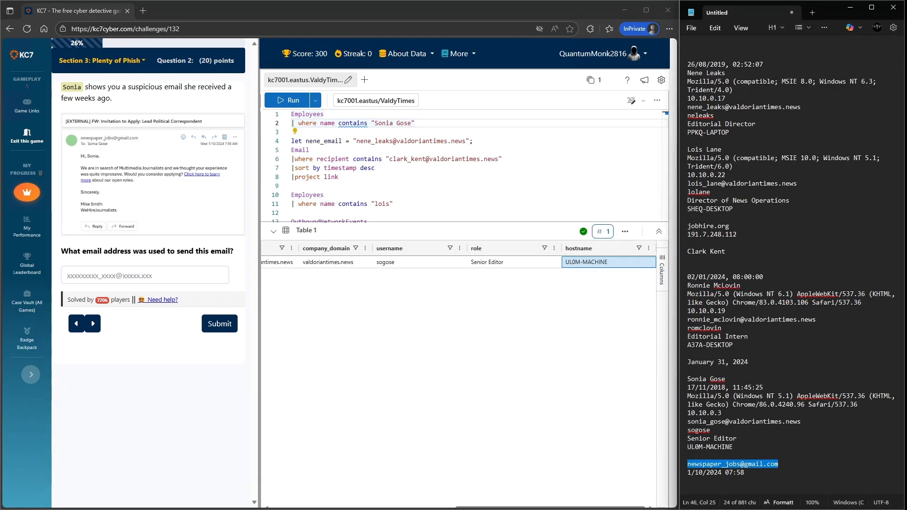
pyautogui.click(145, 275)
pyautogui.hotkey('ctrl', 'v')
pyautogui.click(219, 324)
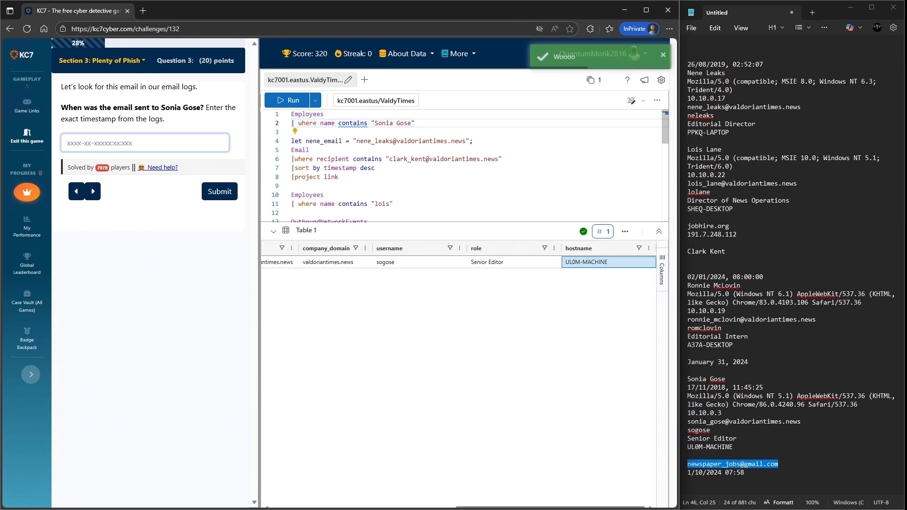
pyautogui.scroll(-1, 463, 165)
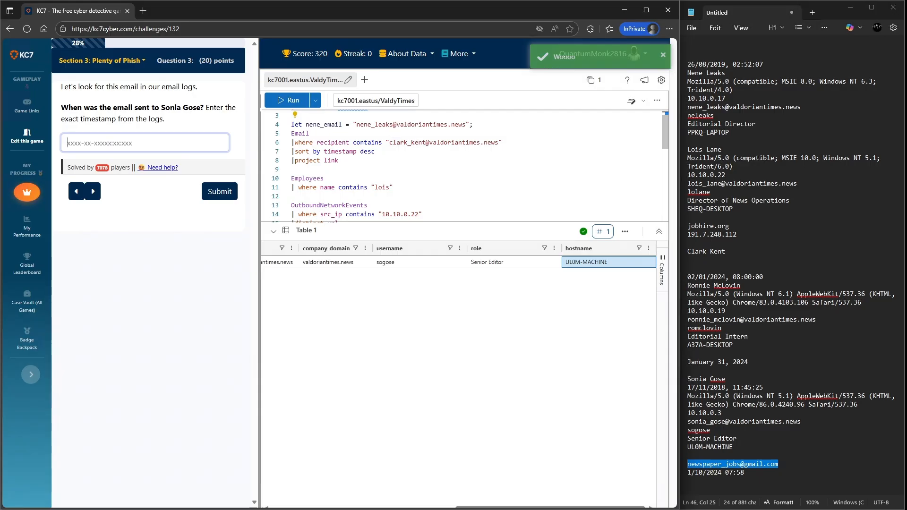
pyautogui.moveTo(349, 142); pyautogui.dragTo(317, 142)
pyautogui.write('sender')
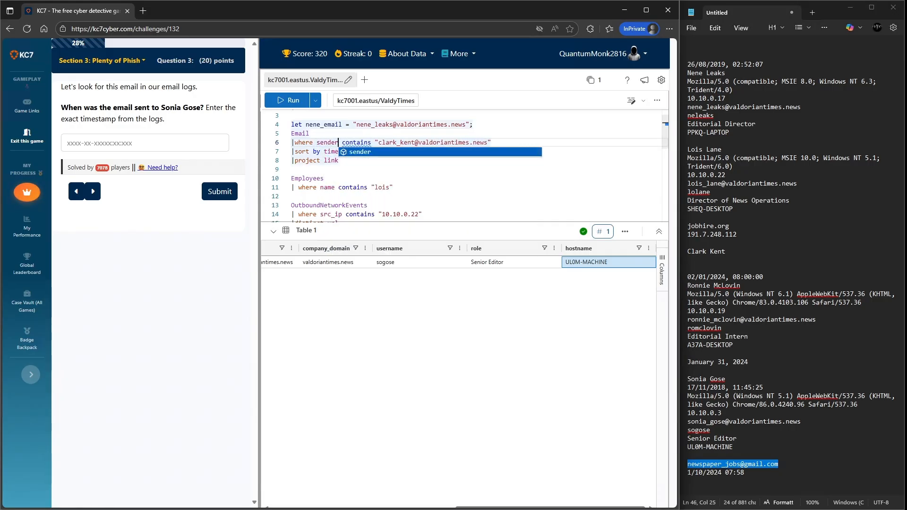
pyautogui.moveTo(485, 143); pyautogui.dragTo(292, 161)
pyautogui.hotkey('ctrl', 'v')
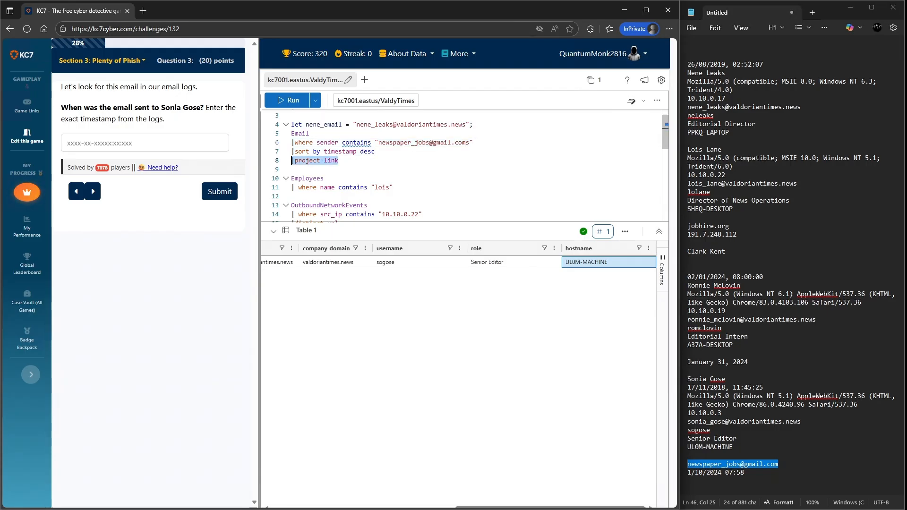
pyautogui.write('//')
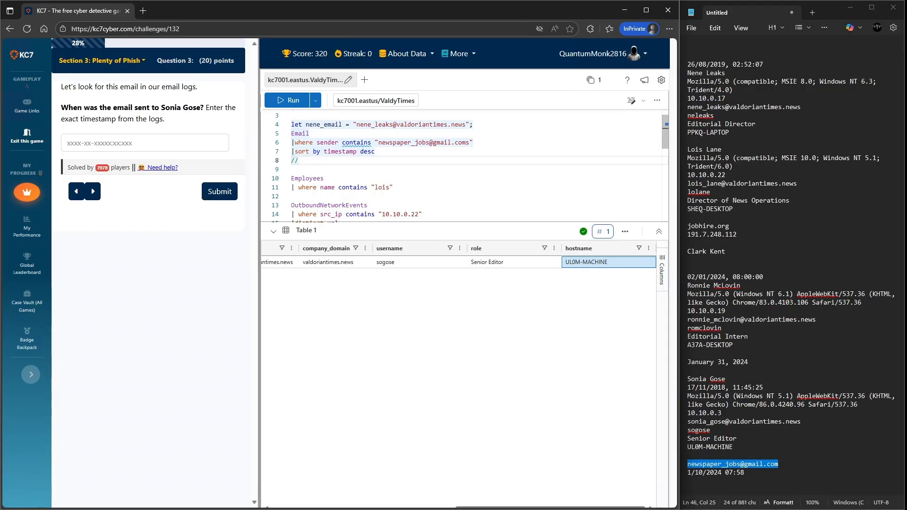
pyautogui.hotkey('ctrl', 'z')
pyautogui.press('Left')
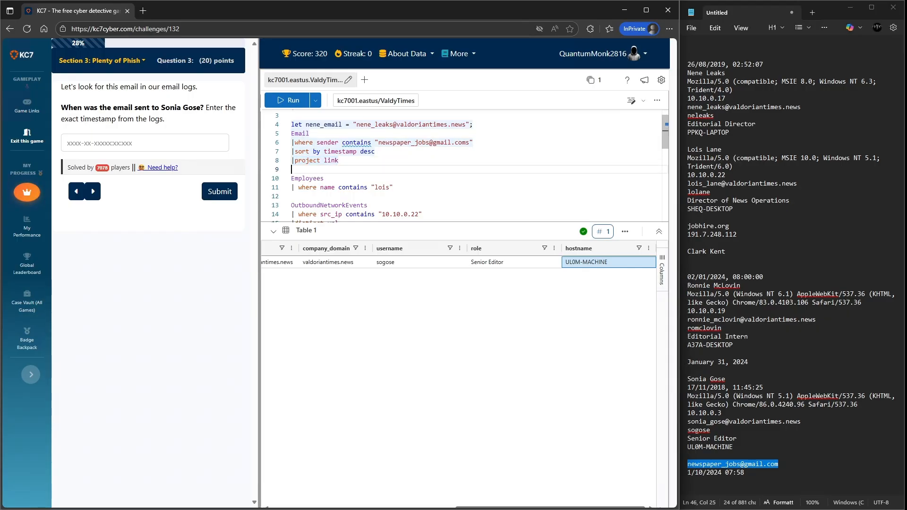
pyautogui.write('//')
pyautogui.press('Up')
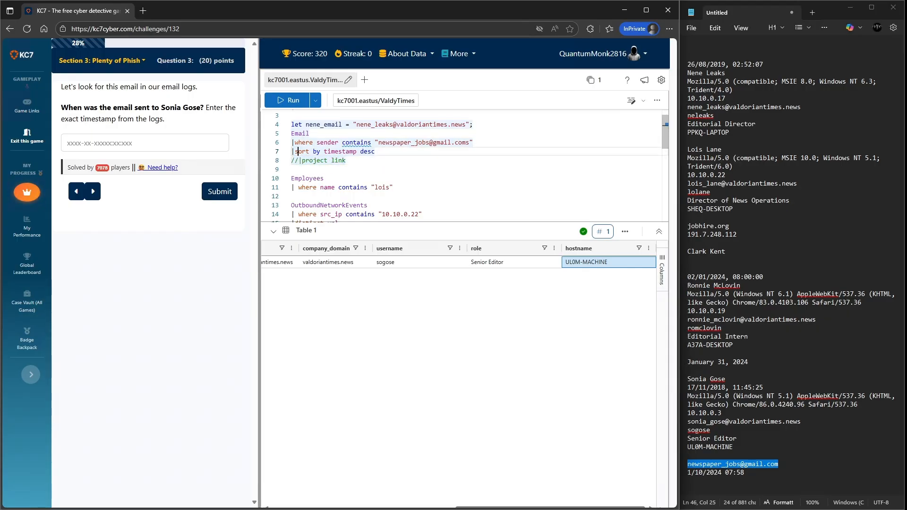
pyautogui.write('//')
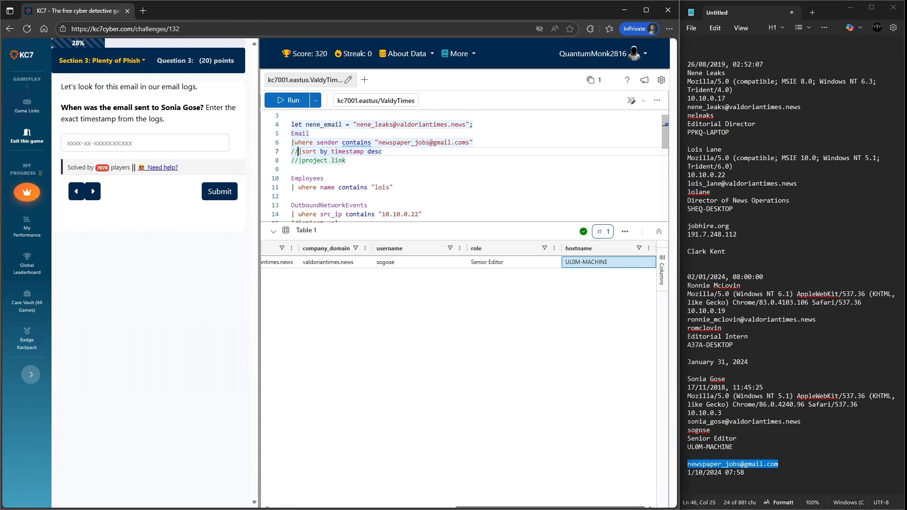
# - Run the Email query, remove the stray trailing character from the sender address, and run it again
pyautogui.hotkey('shift', 'Up')
pyautogui.hotkey('shift', 'Up')
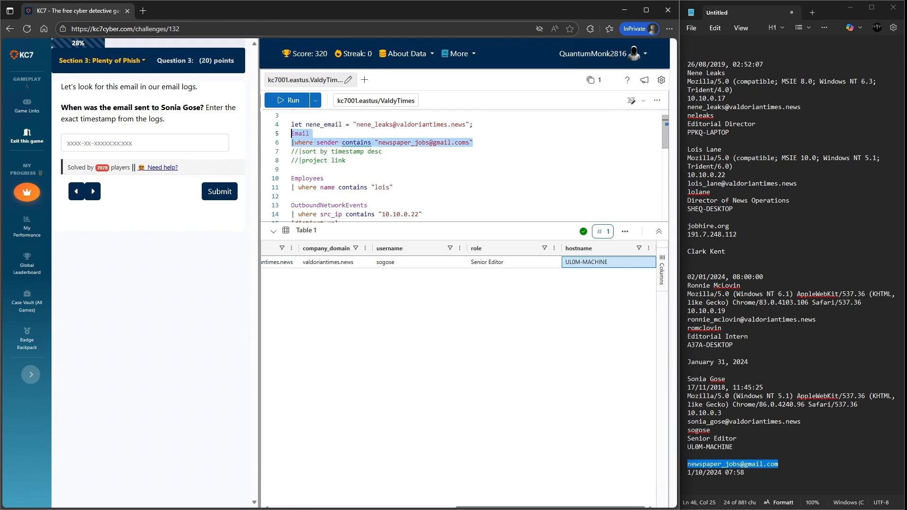
pyautogui.hotkey('shift', 'Return')
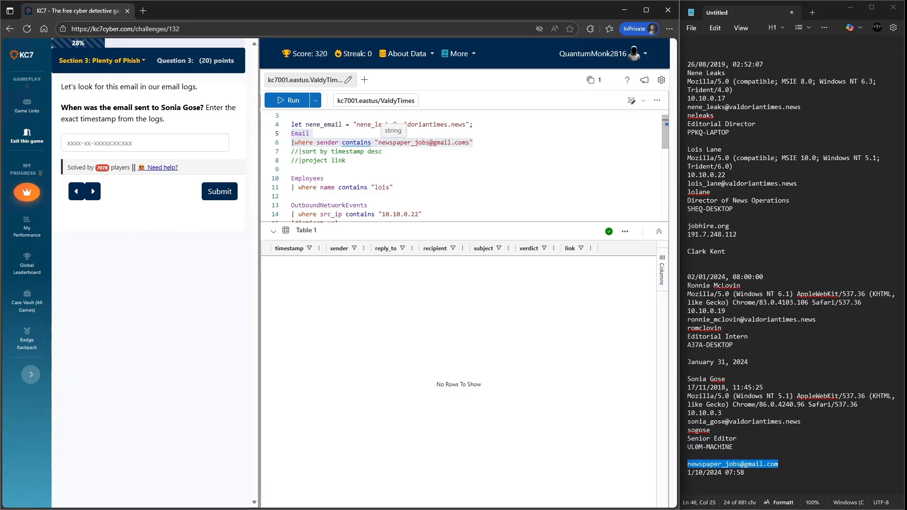
pyautogui.click(469, 142)
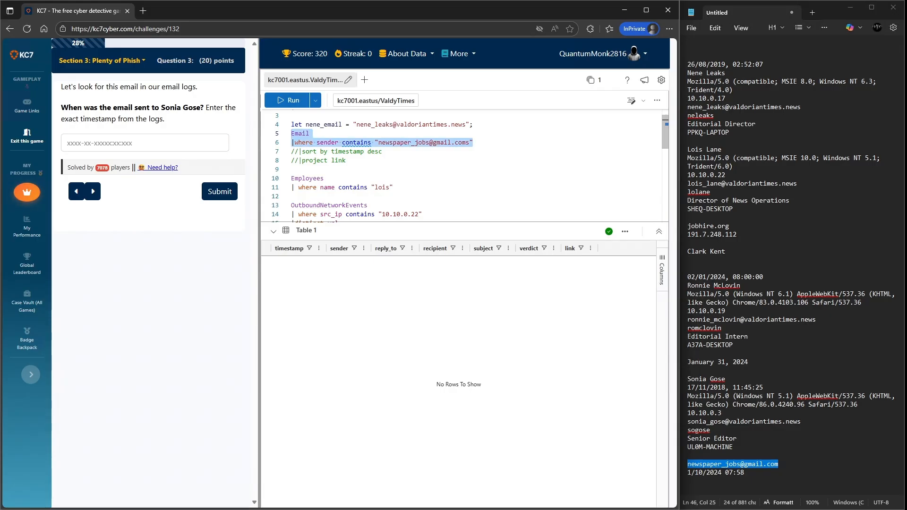
pyautogui.click(470, 142)
pyautogui.press('BackSpace')
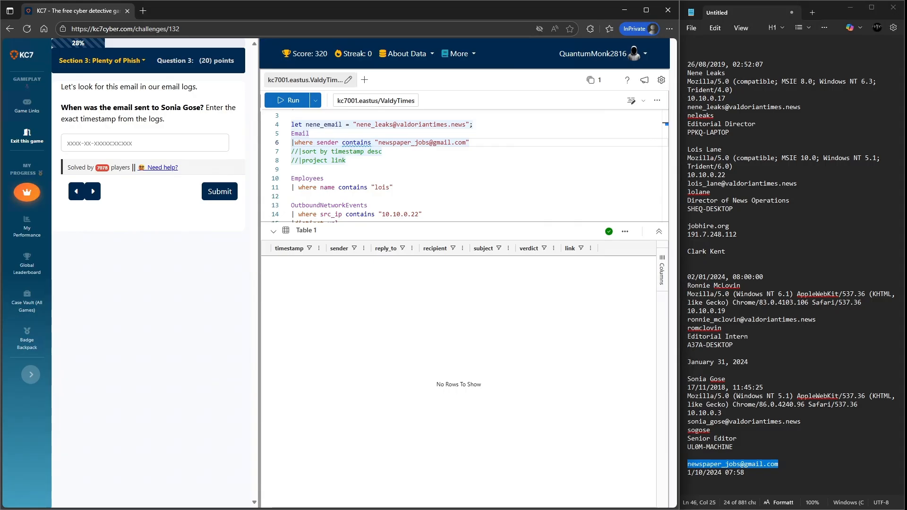
pyautogui.click(289, 101)
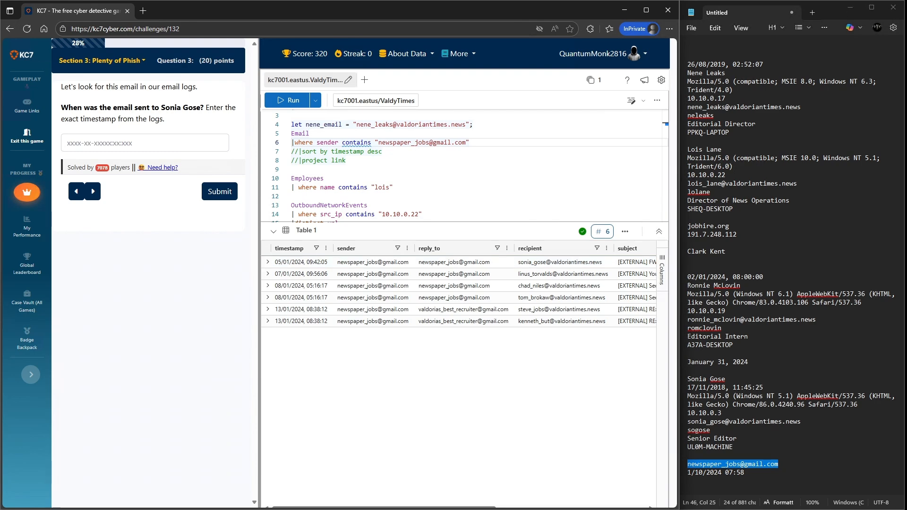
pyautogui.click(268, 262)
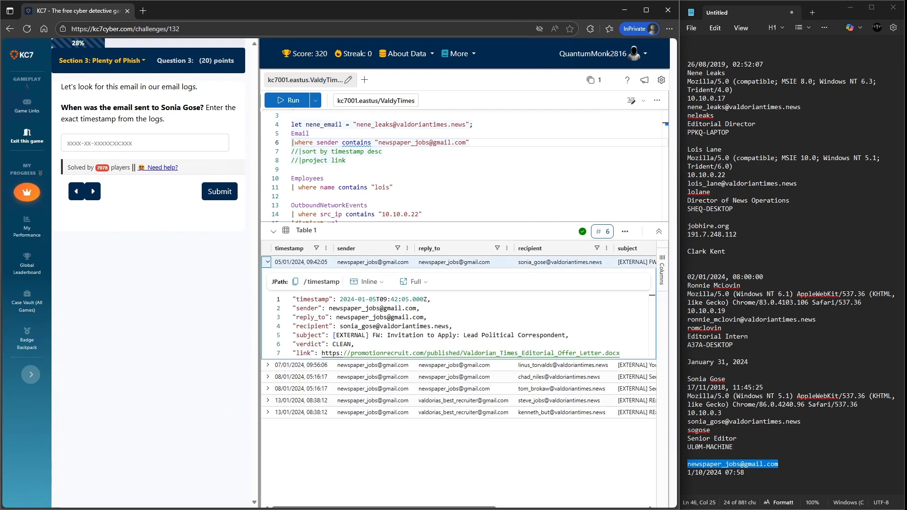
pyautogui.moveTo(427, 299)
pyautogui.mouseDown()
pyautogui.moveTo(340, 299)
pyautogui.moveTo(428, 299)
pyautogui.mouseUp()
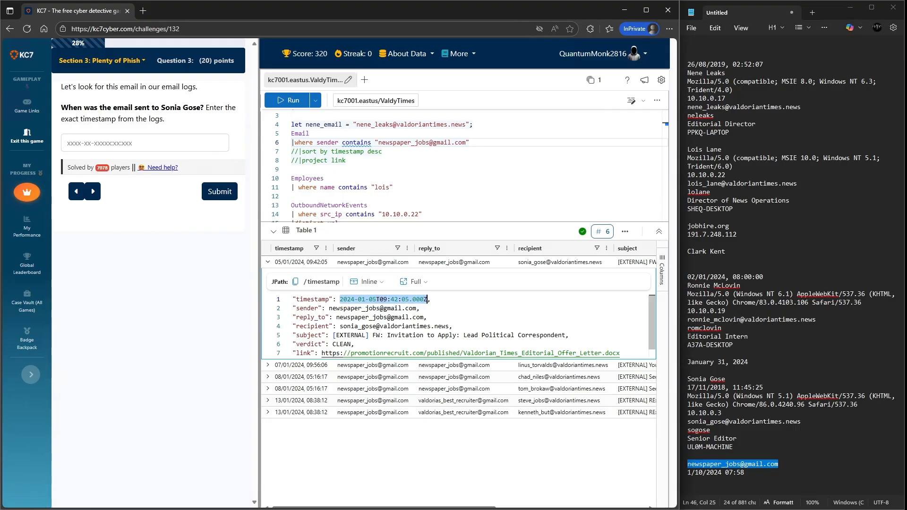
pyautogui.hotkey('ctrl', 'c')
pyautogui.click(145, 143)
pyautogui.hotkey('ctrl', 'v')
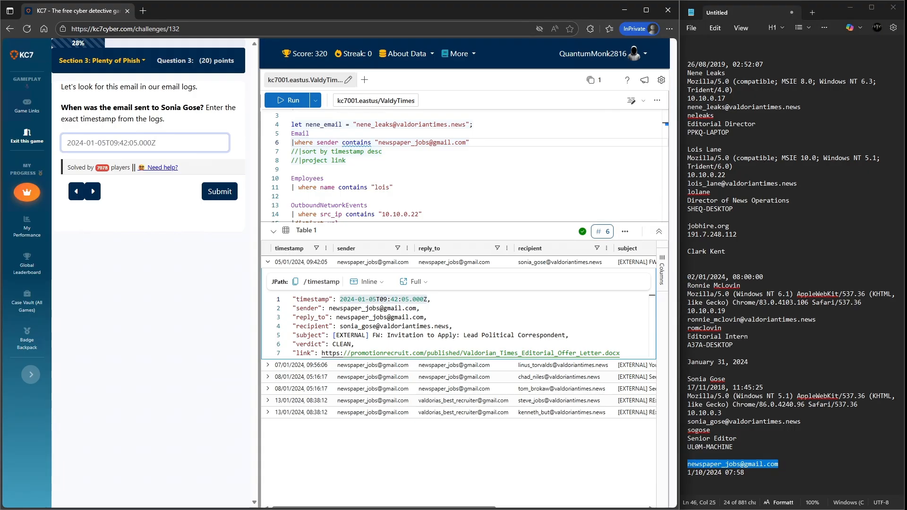
pyautogui.press('Return')
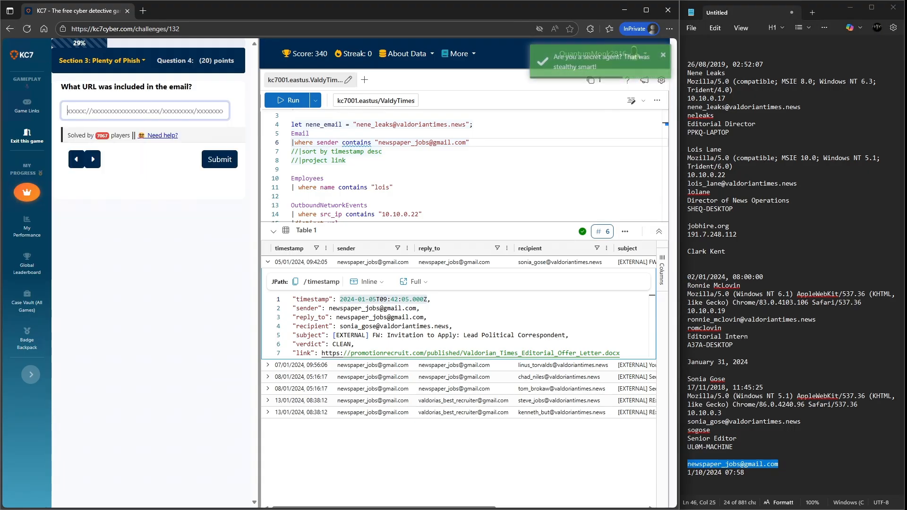
# - Copy the email's link URL into the answer field and submit it
pyautogui.scroll(-2, 458, 326)
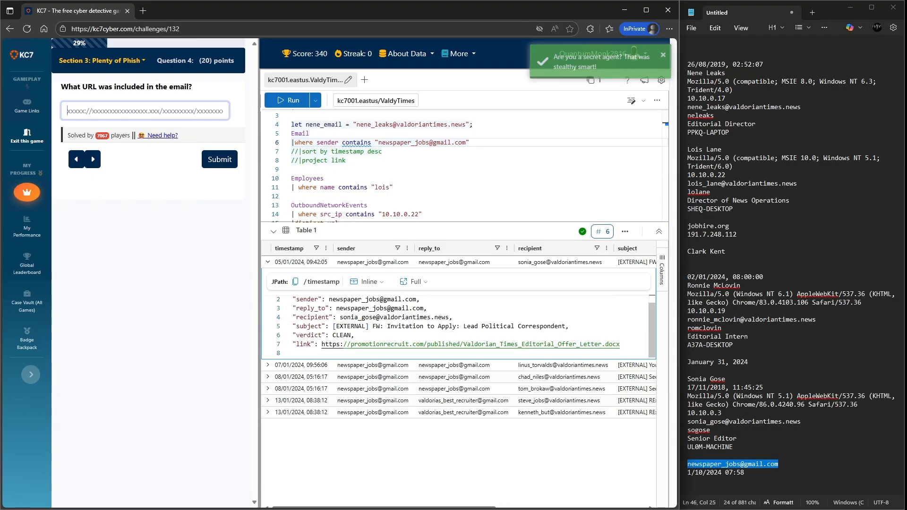
pyautogui.rightClick(468, 346)
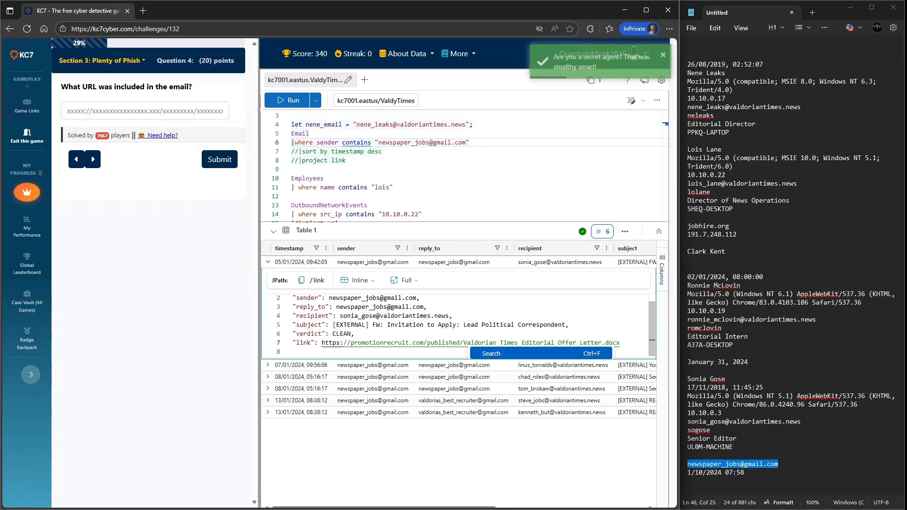
pyautogui.moveTo(619, 343); pyautogui.dragTo(322, 343)
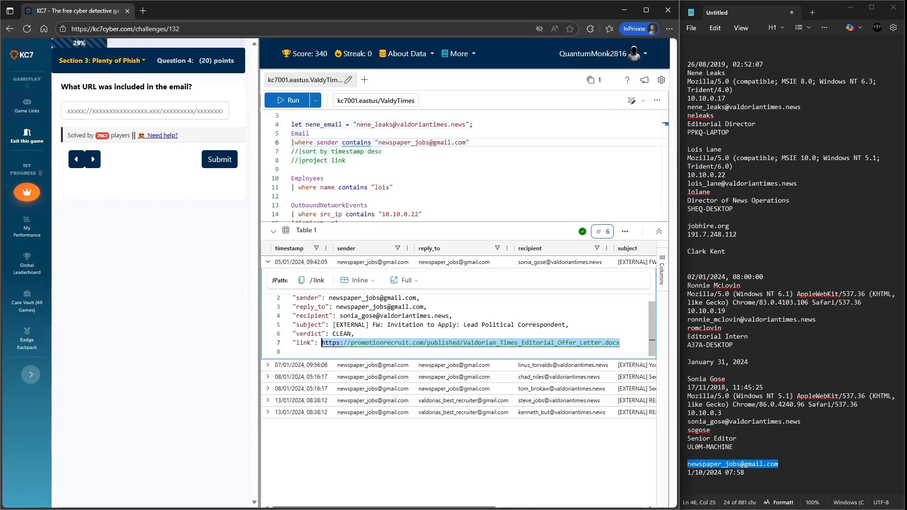
pyautogui.hotkey('ctrl', 'c')
pyautogui.click(142, 110)
pyautogui.hotkey('ctrl', 'v')
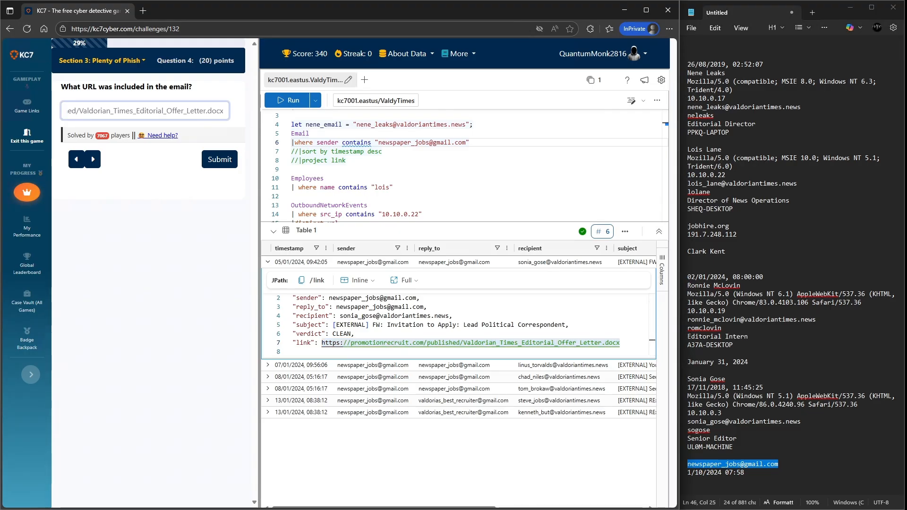
pyautogui.press('Return')
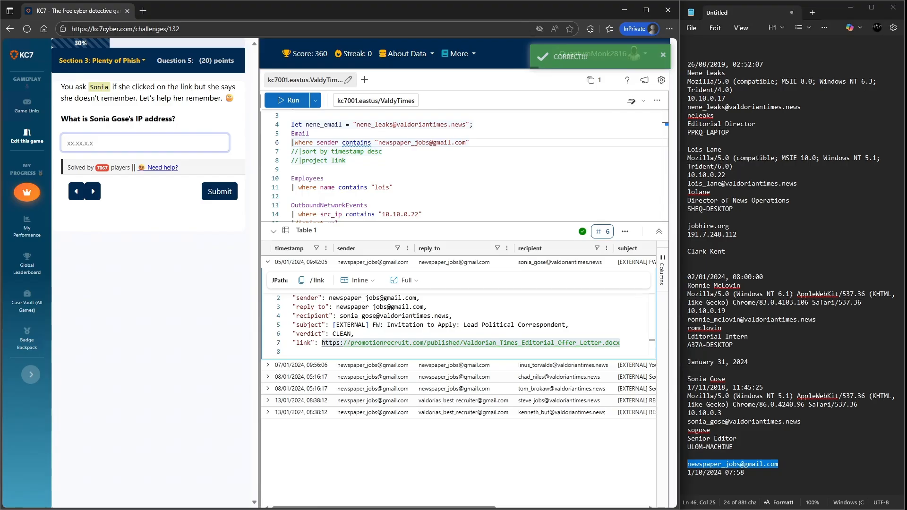
pyautogui.moveTo(722, 413); pyautogui.dragTo(687, 414)
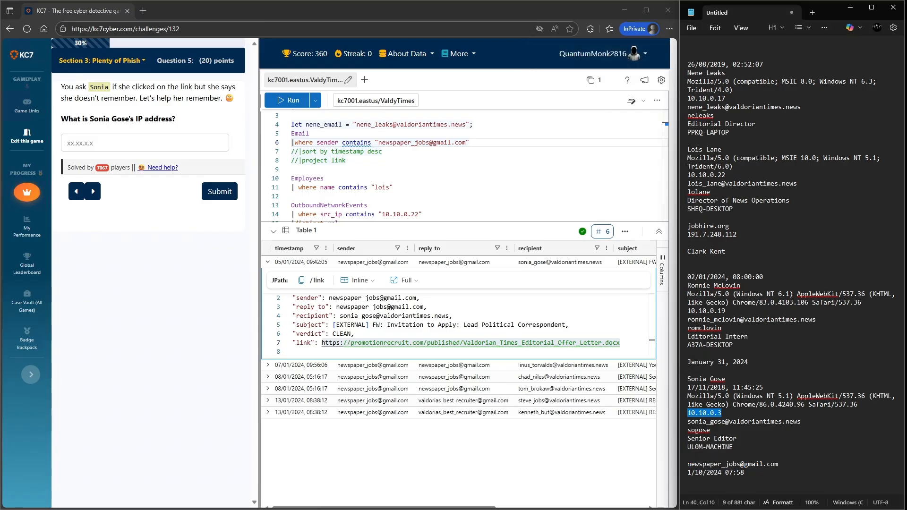
pyautogui.click(145, 142)
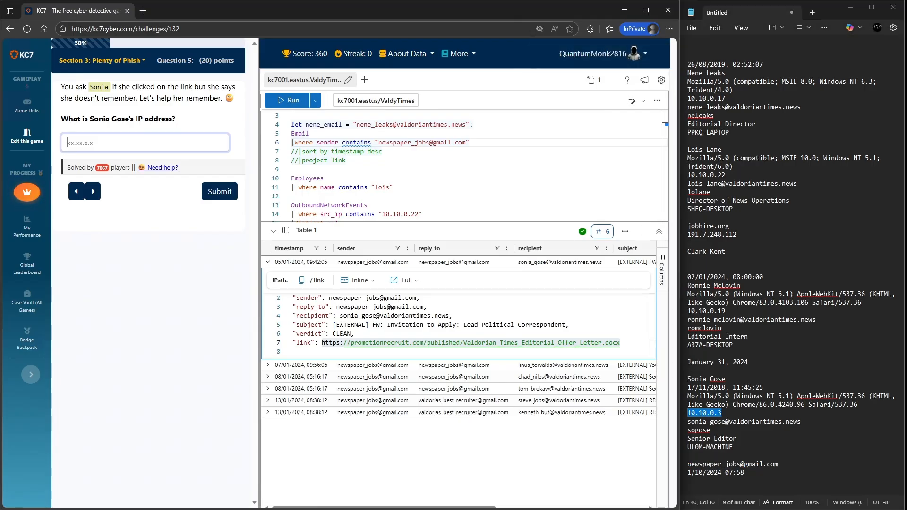
pyautogui.hotkey('ctrl', 'v')
pyautogui.click(220, 191)
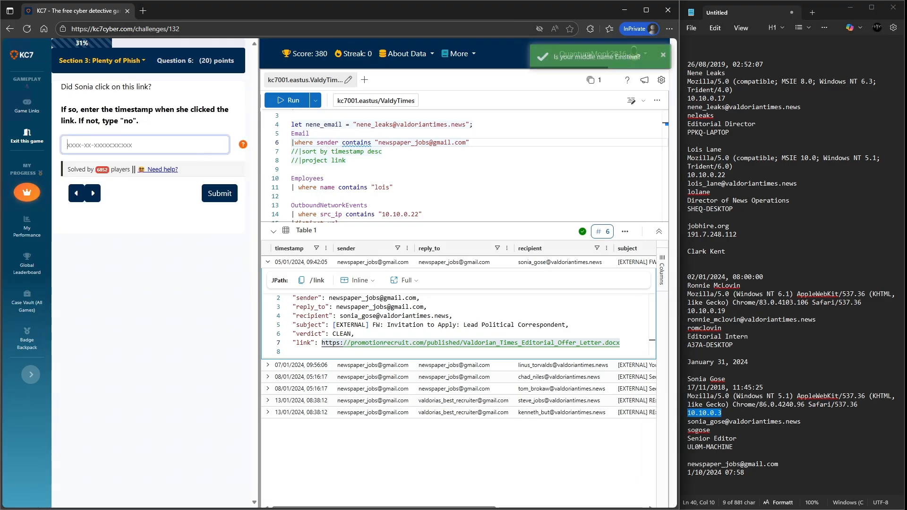
# - Query OutboundNetworkEvents for distinct URLs with source IP 10.10.0.3
pyautogui.scroll(-3, 463, 165)
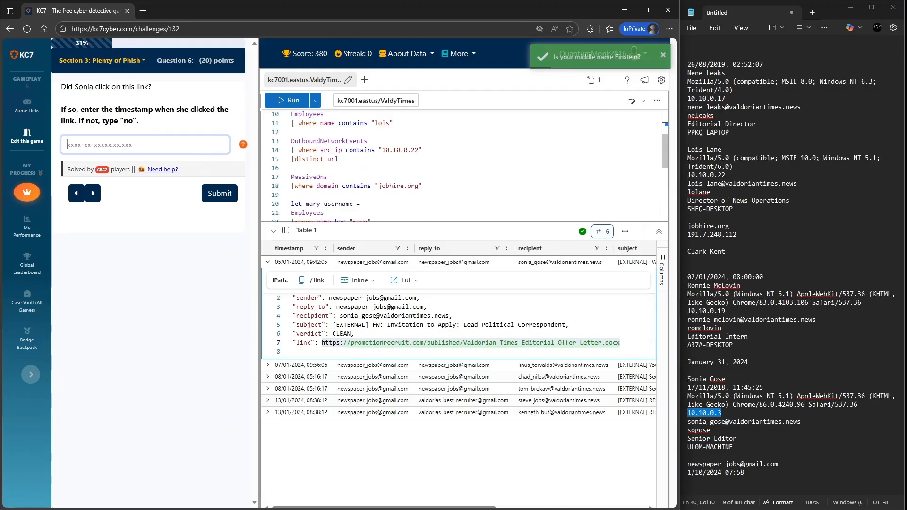
pyautogui.click(338, 159)
pyautogui.moveTo(418, 150); pyautogui.dragTo(298, 150)
pyautogui.hotkey('ctrl', 'v')
pyautogui.hotkey('shift', 'Return')
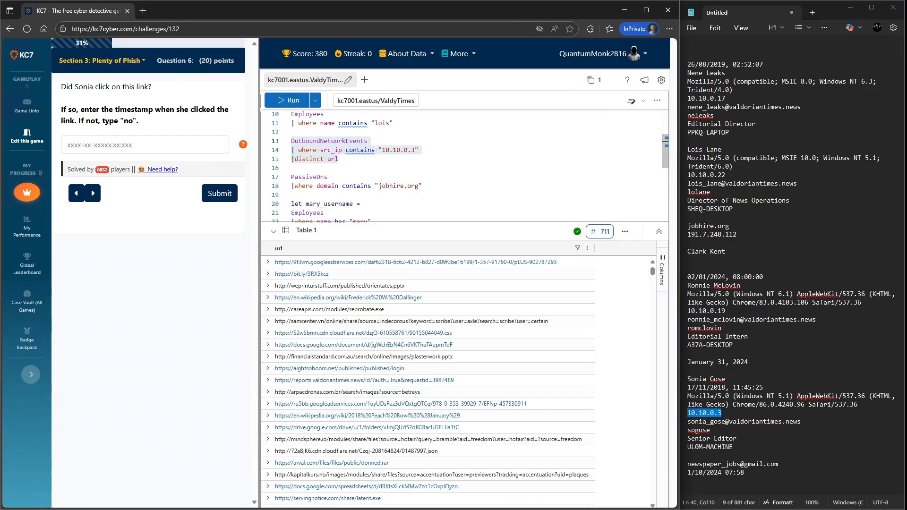
# - Remove the distinct url line and rerun the OutboundNetworkEvents query to list full events
pyautogui.click(339, 159)
pyautogui.hotkey('shift', 'Home')
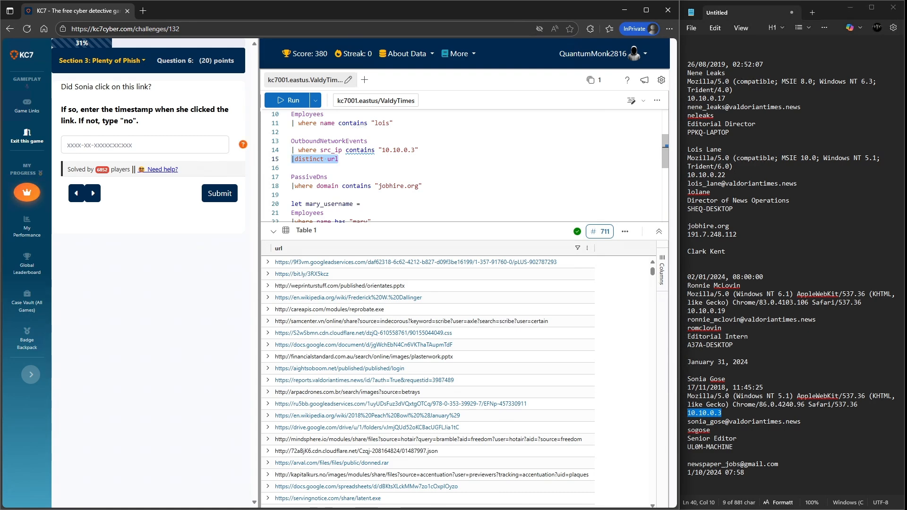
pyautogui.press('BackSpace')
pyautogui.hotkey('shift', 'Return')
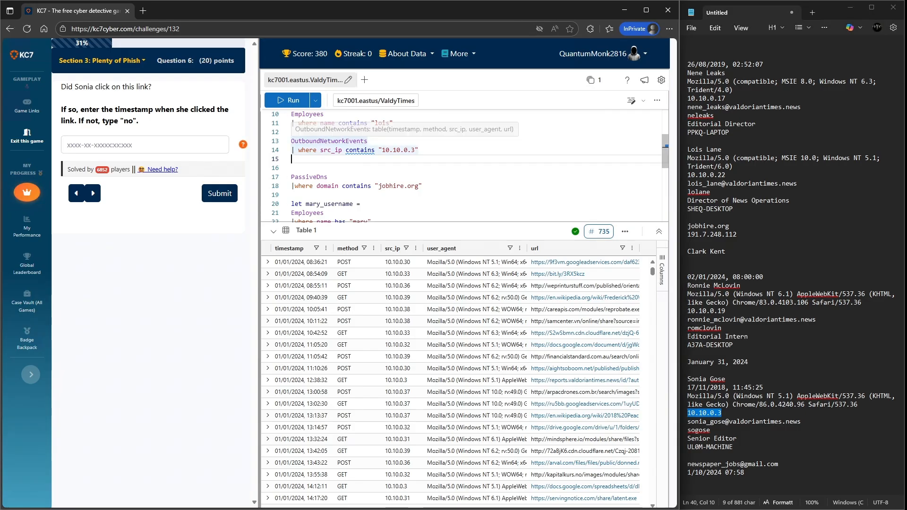
# - Add a filter for method containing "GET" to the OutboundNetworkEvents query and run it
pyautogui.write('where method')
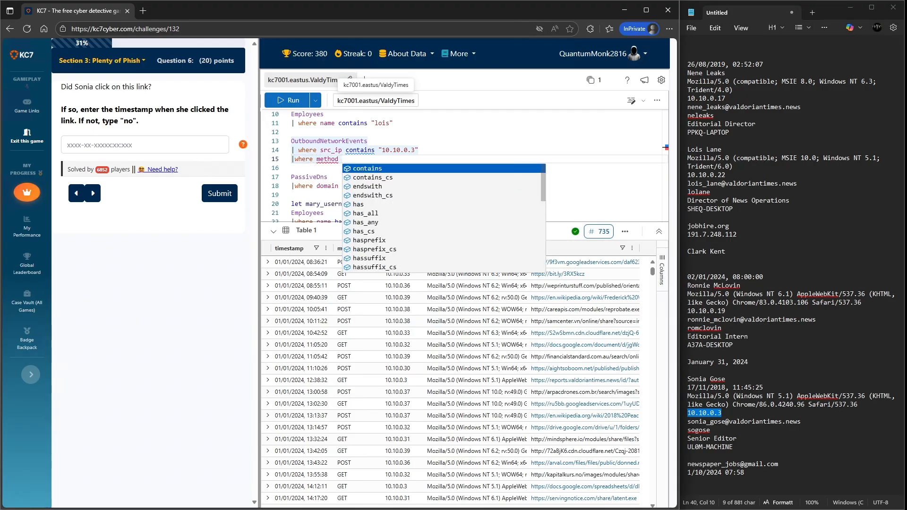
pyautogui.press('Tab')
pyautogui.write('"')
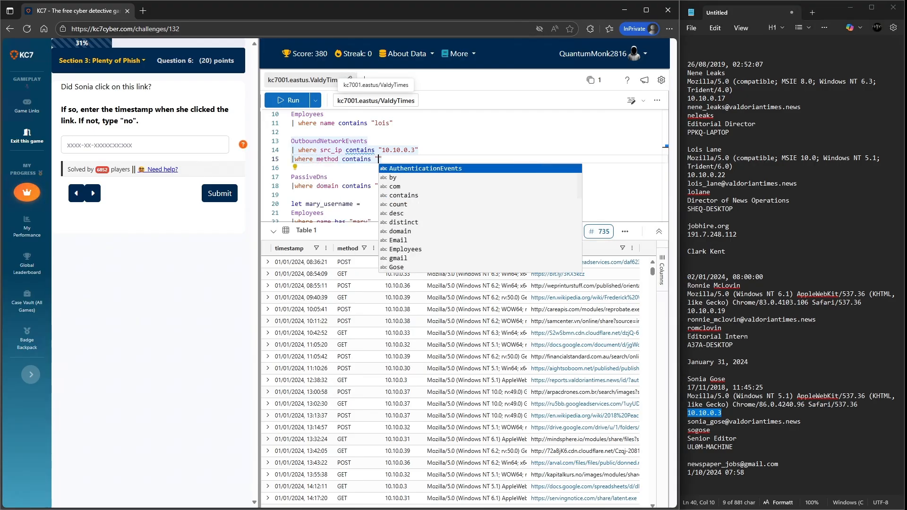
pyautogui.write('GET')
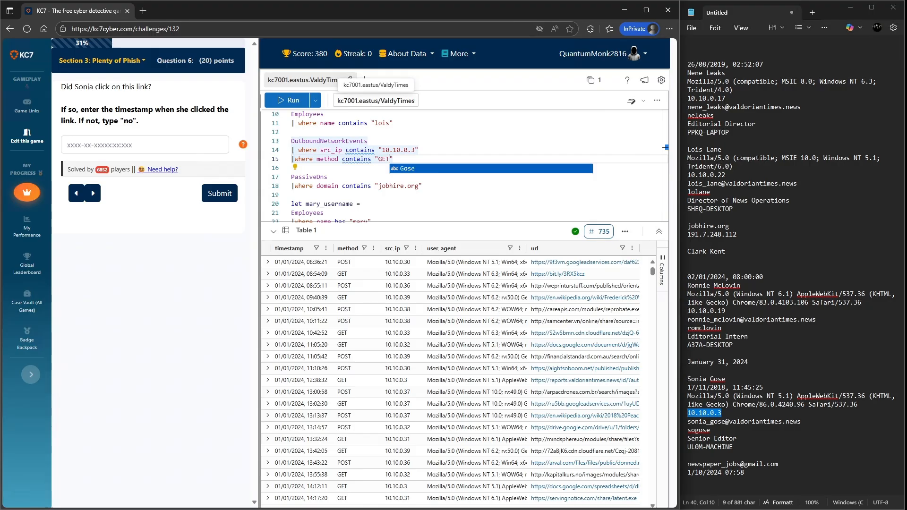
pyautogui.hotkey('shift', 'Return')
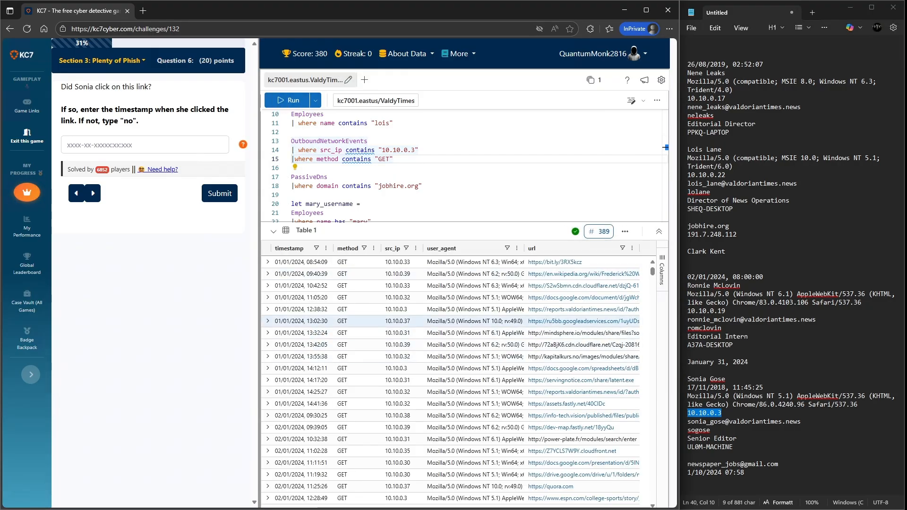
# - Add a new line to the OutboundNetworkEvents query starting a url == "" filter
pyautogui.scroll(-2, 456, 323)
pyautogui.scroll(2, 456, 324)
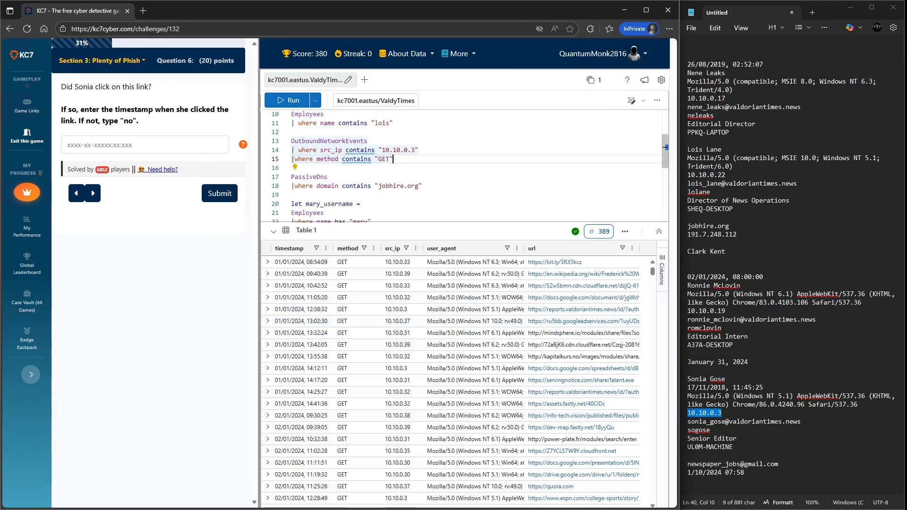
pyautogui.press('Return')
pyautogui.press('Left')
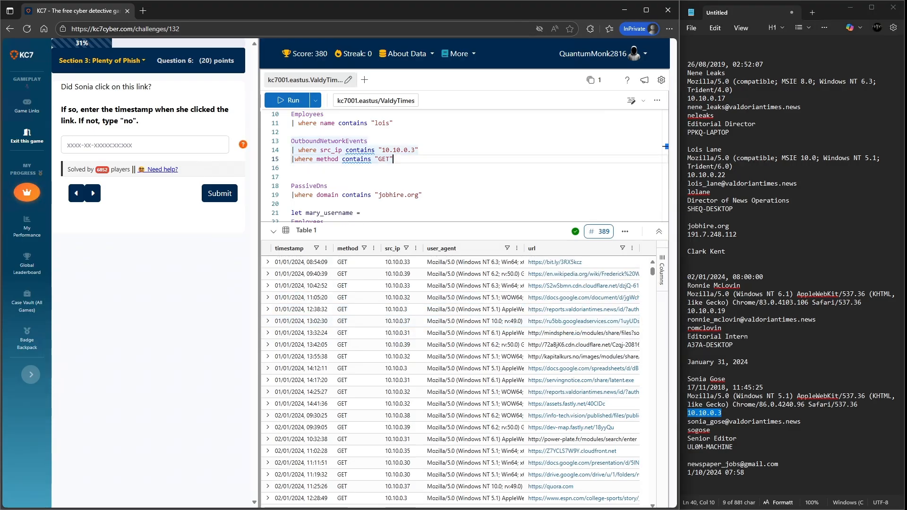
pyautogui.press('Return')
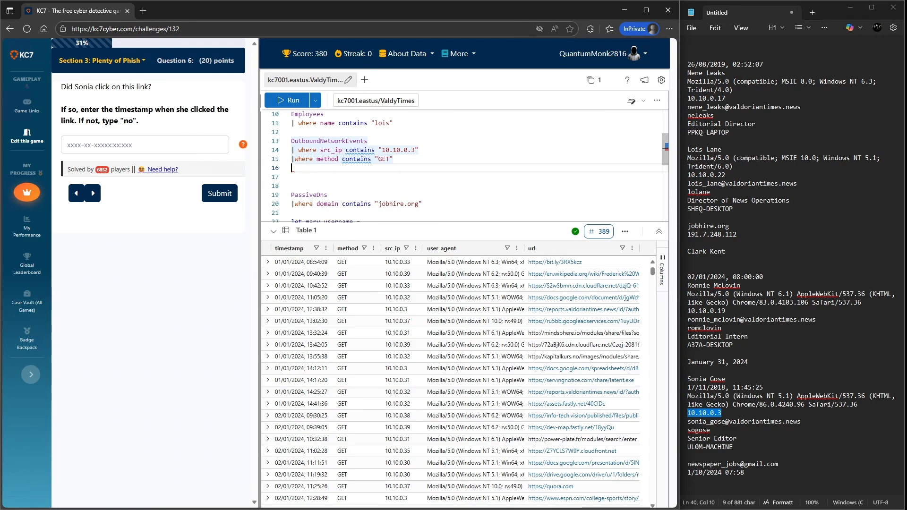
pyautogui.write('|where url')
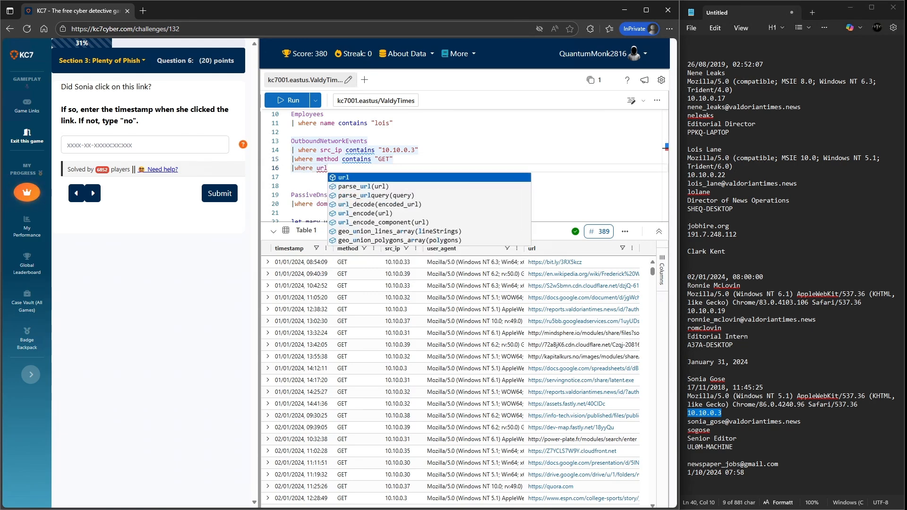
pyautogui.press('Escape')
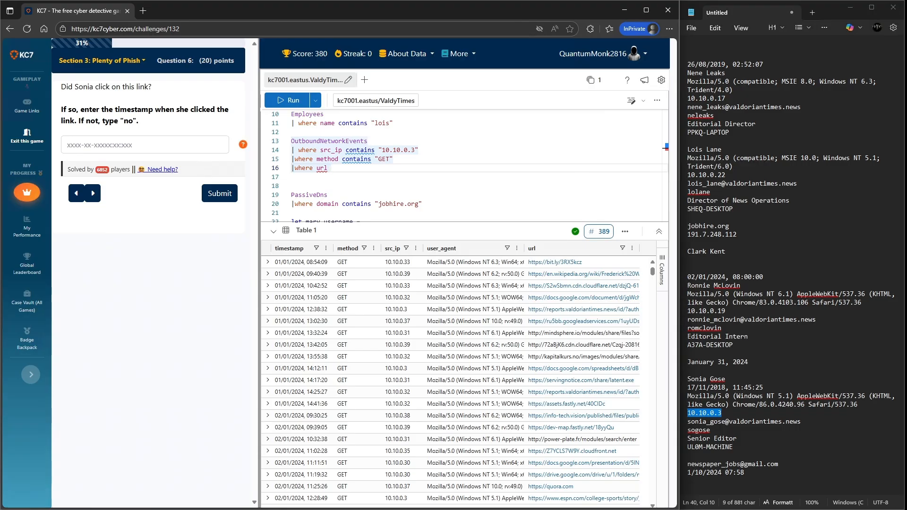
pyautogui.write('== "')
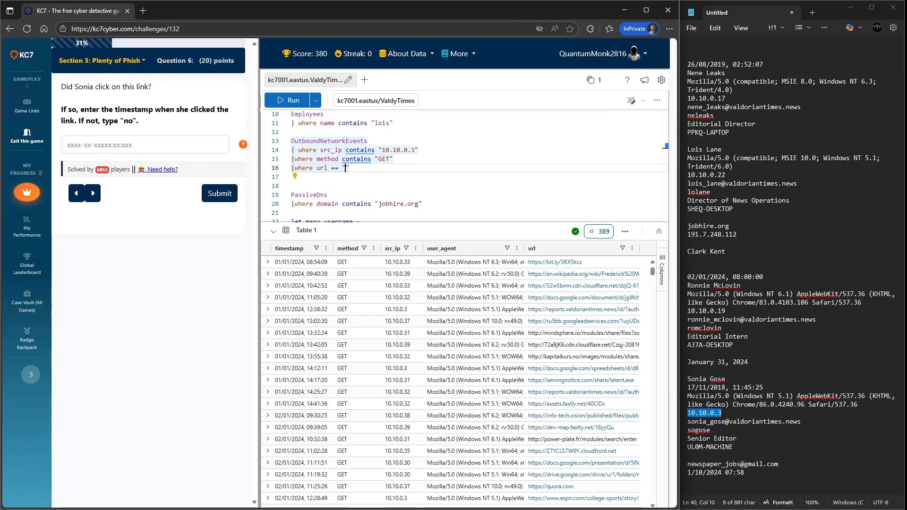
# - Go back to Question 4, copy the phishing URL from its answer, and paste it into the notes
pyautogui.click(76, 193)
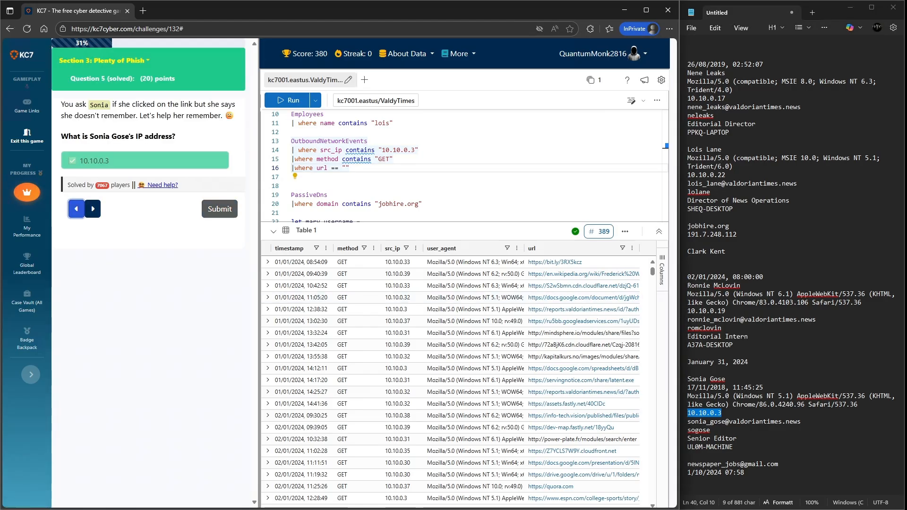
pyautogui.click(76, 209)
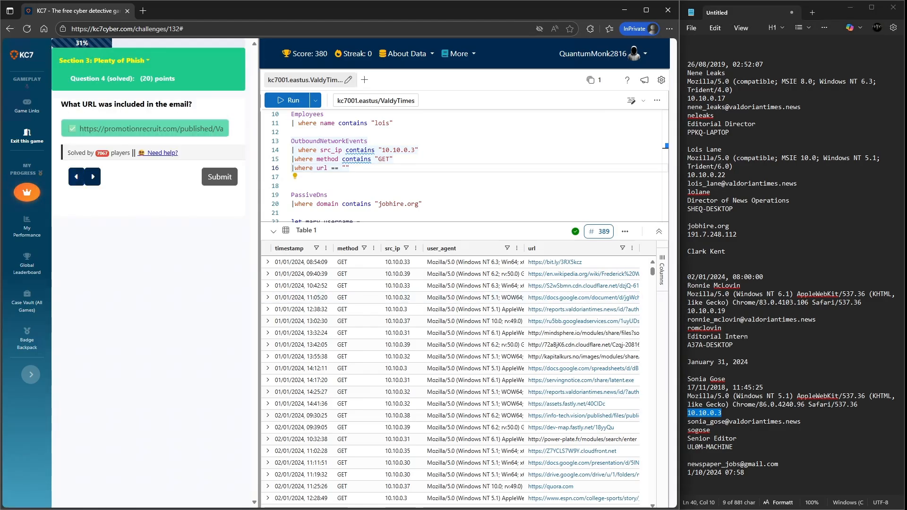
pyautogui.moveTo(84, 128); pyautogui.dragTo(123, 128)
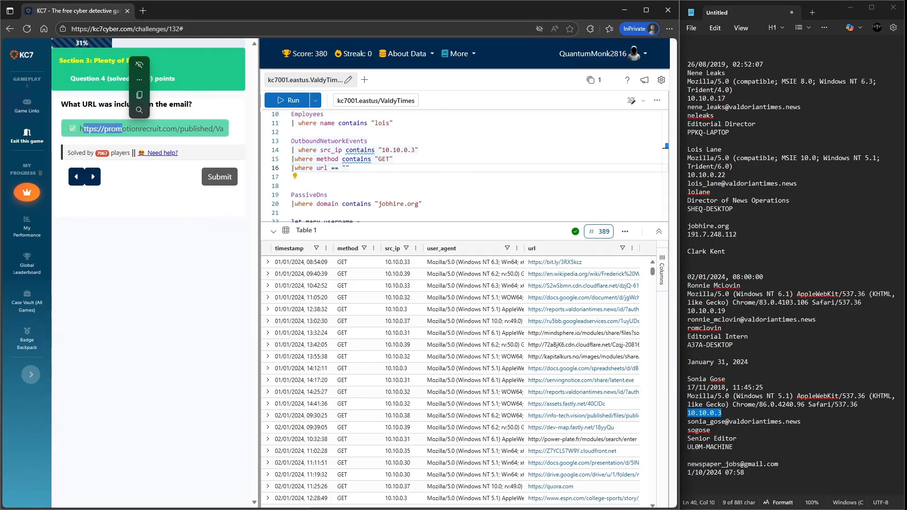
pyautogui.moveTo(193, 128); pyautogui.dragTo(79, 129)
pyautogui.click(224, 129)
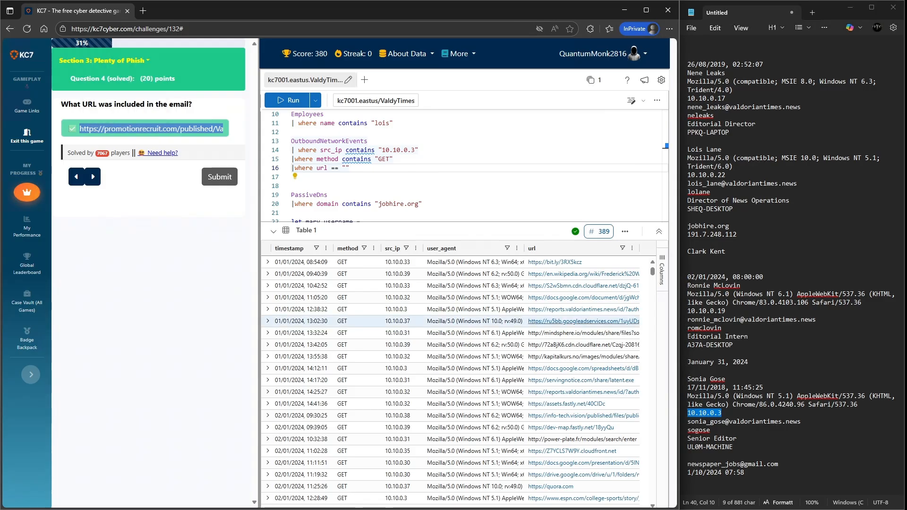
pyautogui.click(696, 481)
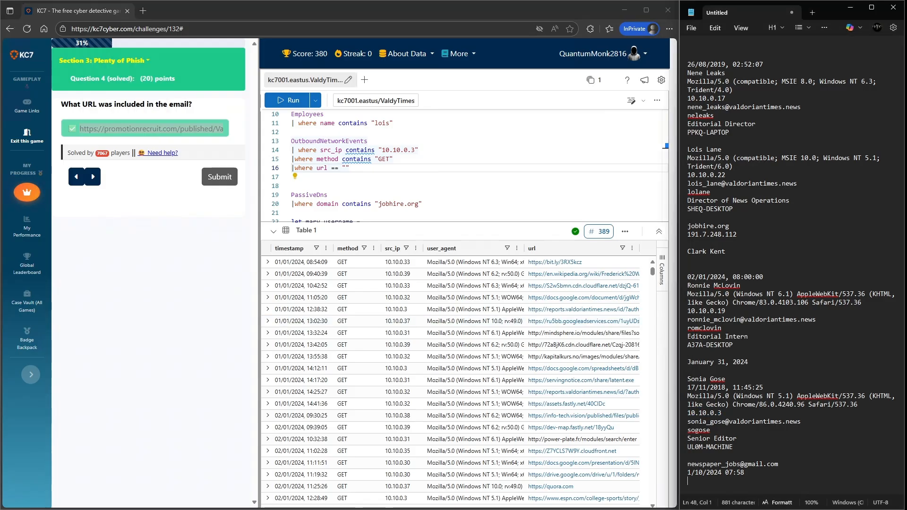
pyautogui.write('https://promotionrecruit.com/published/Valdorian_Times_Editorial_Offer_Letter.docx')
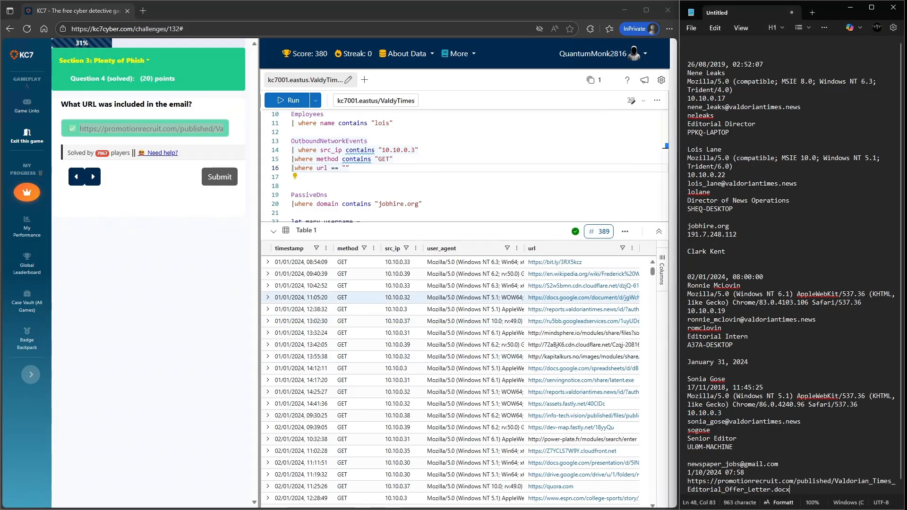
# - Return to Question 6, paste the URL into the url filter, and run the query
pyautogui.click(92, 176)
pyautogui.click(92, 209)
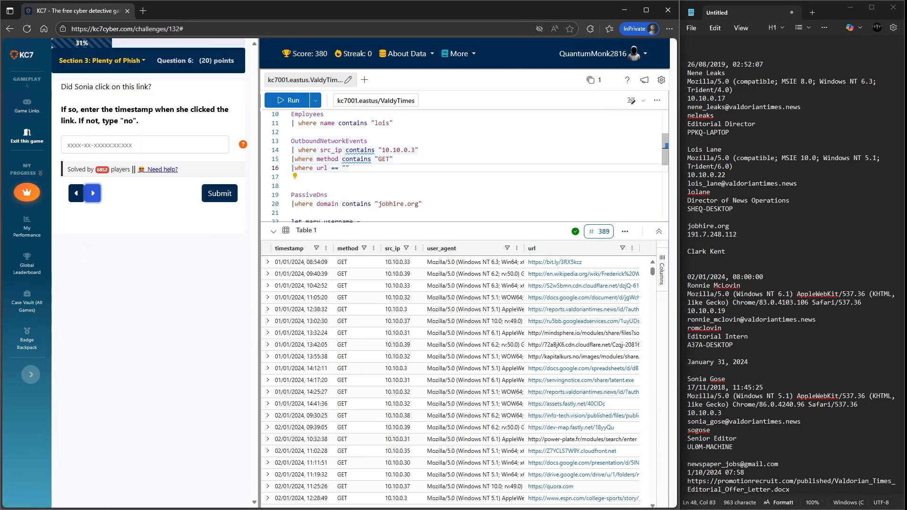
pyautogui.click(345, 168)
pyautogui.write('https://promotionrecruit.com/published/Valdorian_Times_Editorial_Offer_Letter.docx')
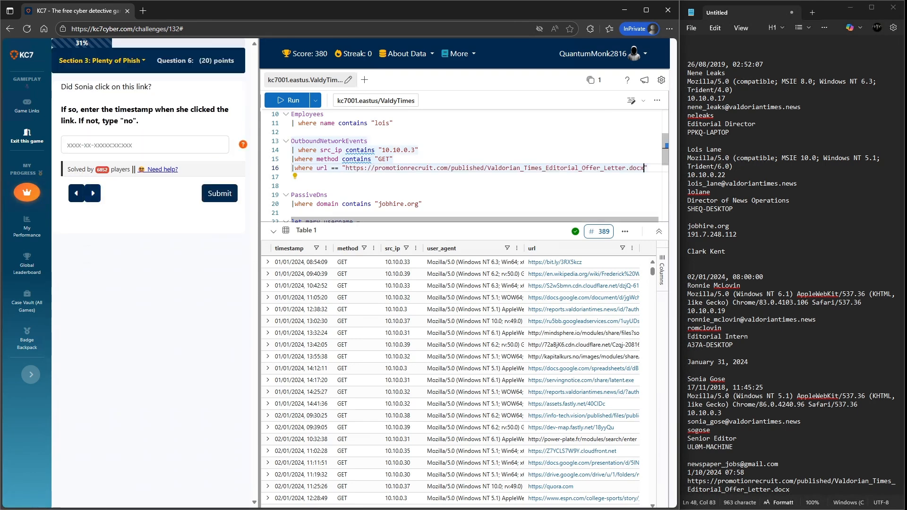
pyautogui.hotkey('shift', 'Return')
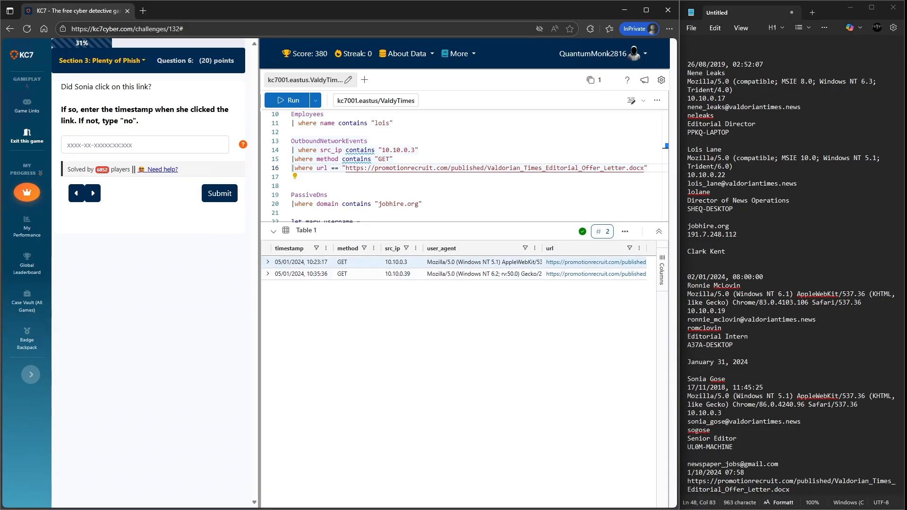
# - Change the src_ip filter operator from contains to == and rerun the query
pyautogui.scroll(-1, 792, 274)
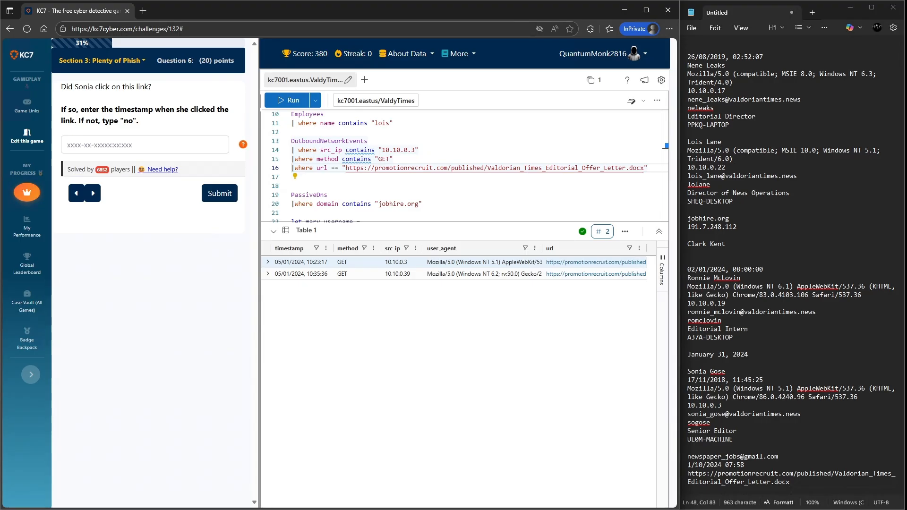
pyautogui.doubleClick(349, 151)
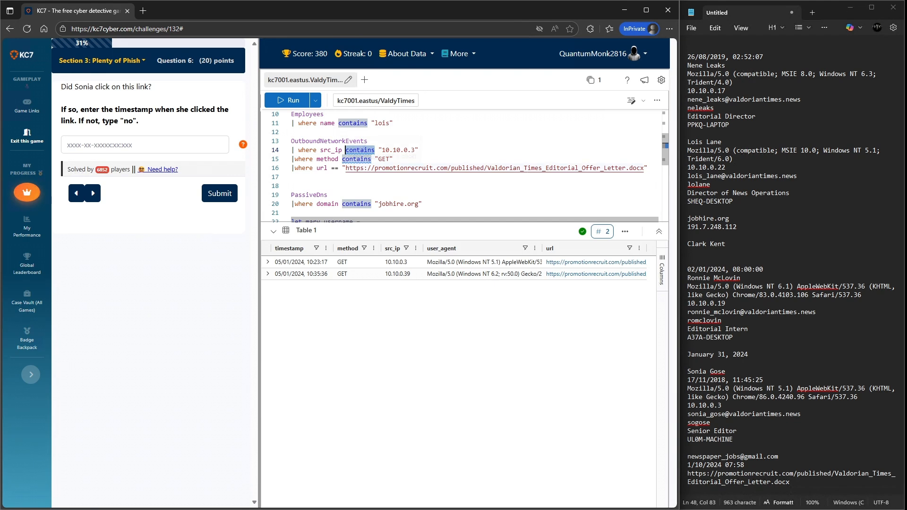
pyautogui.write('==')
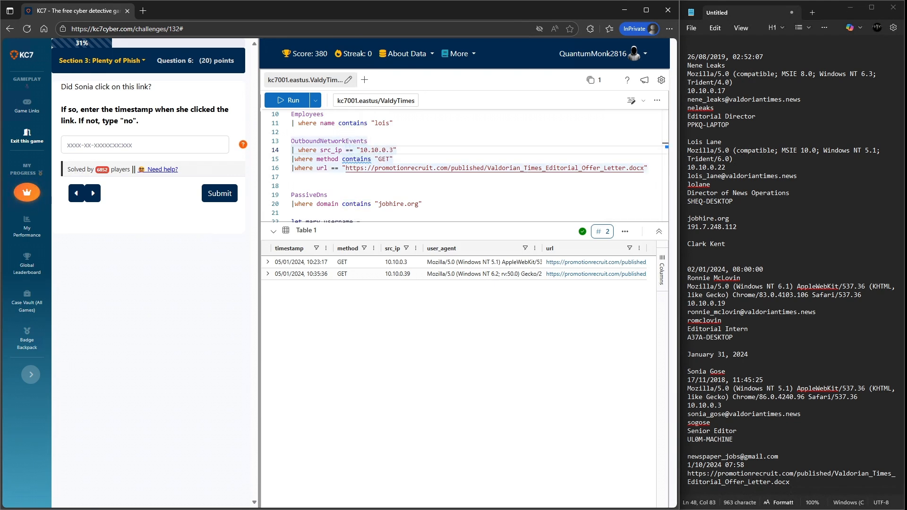
pyautogui.hotkey('shift', 'Return')
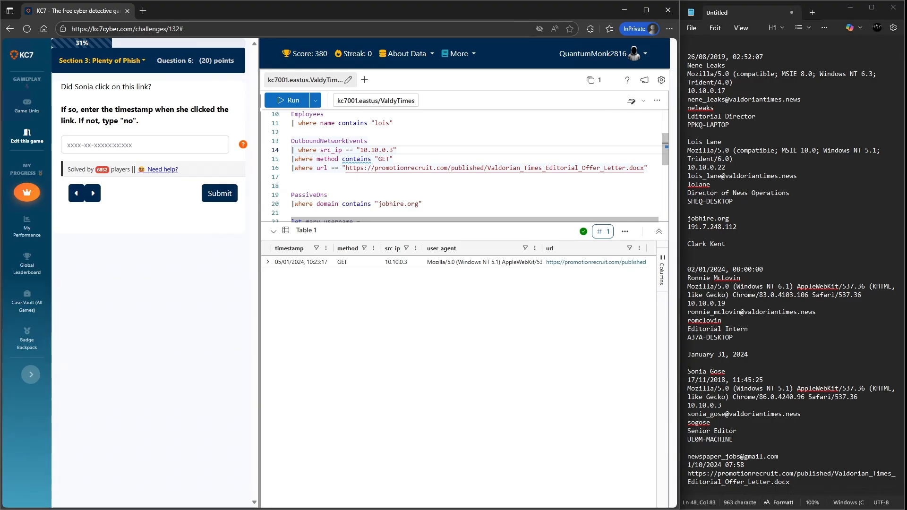
# - Restore the contains operator in the src_ip filter, rerun the query, and expand the 10.10.0.3 event row
pyautogui.doubleClick(348, 149)
pyautogui.write('con')
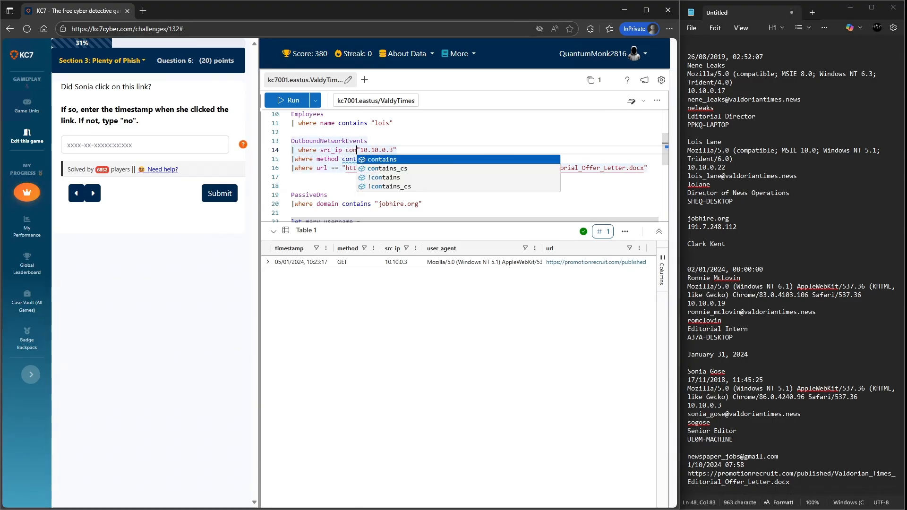
pyautogui.press('Tab')
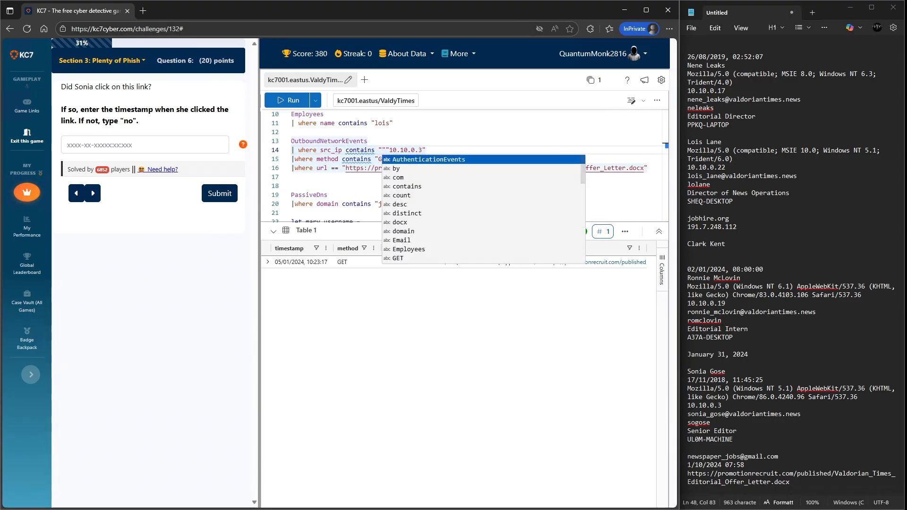
pyautogui.press('Escape')
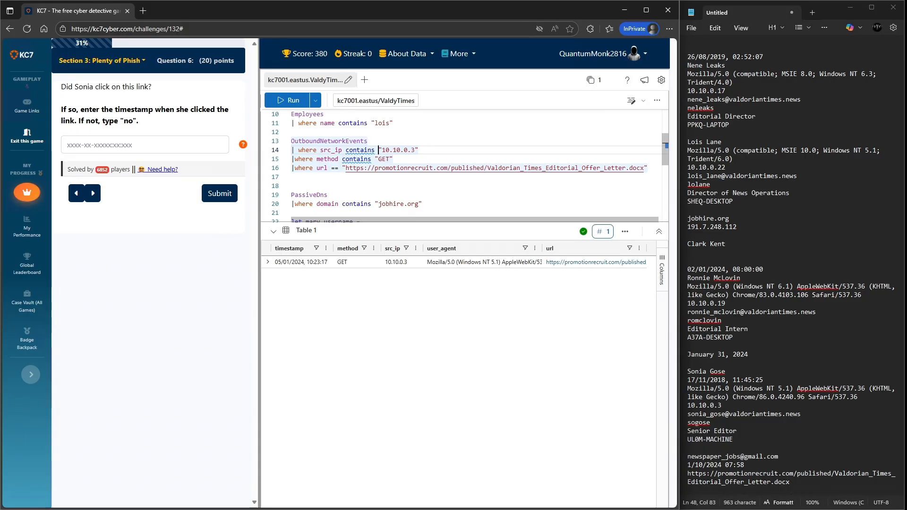
pyautogui.hotkey('shift', 'Return')
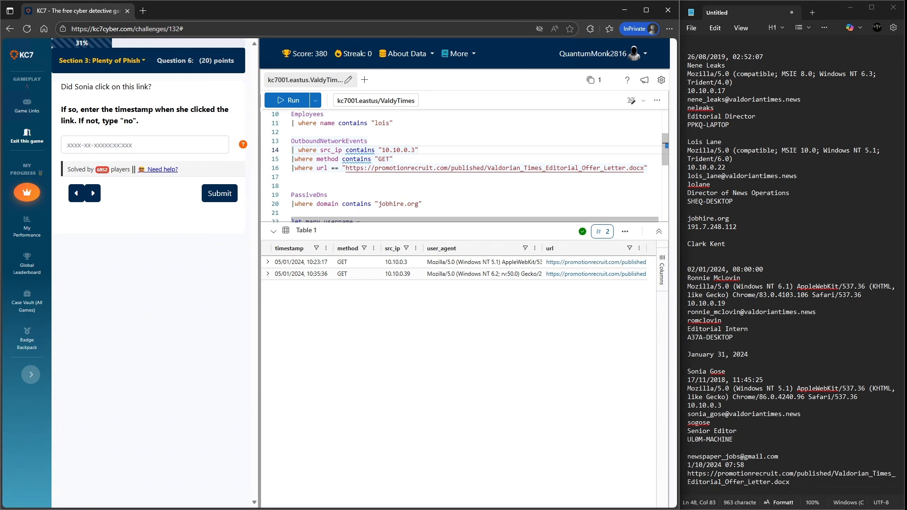
pyautogui.moveTo(375, 150); pyautogui.dragTo(364, 150)
pyautogui.click(267, 262)
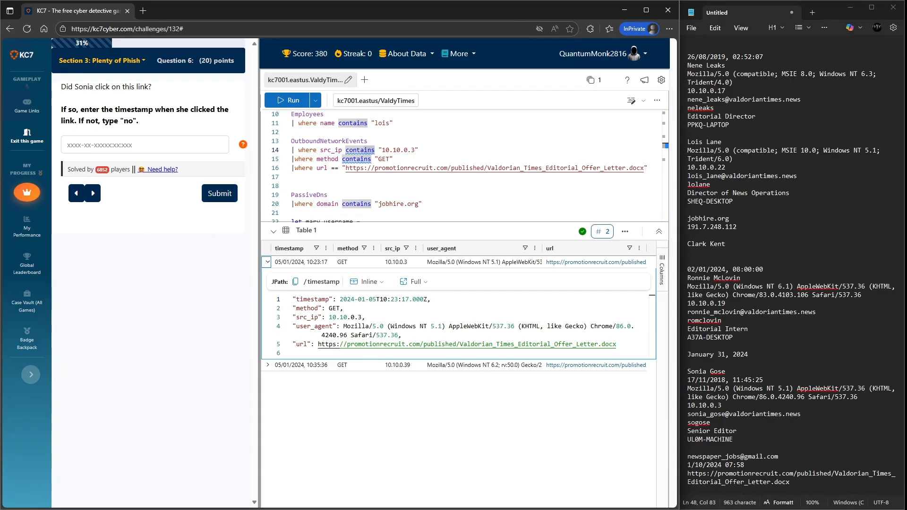
# - Try answering Question 6 with Yes, then clear the answer field
pyautogui.click(146, 145)
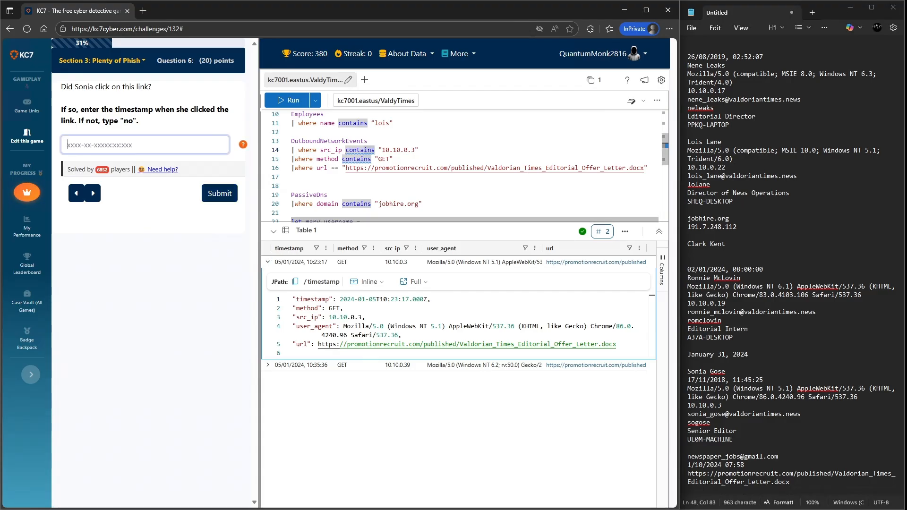
pyautogui.write('Yes')
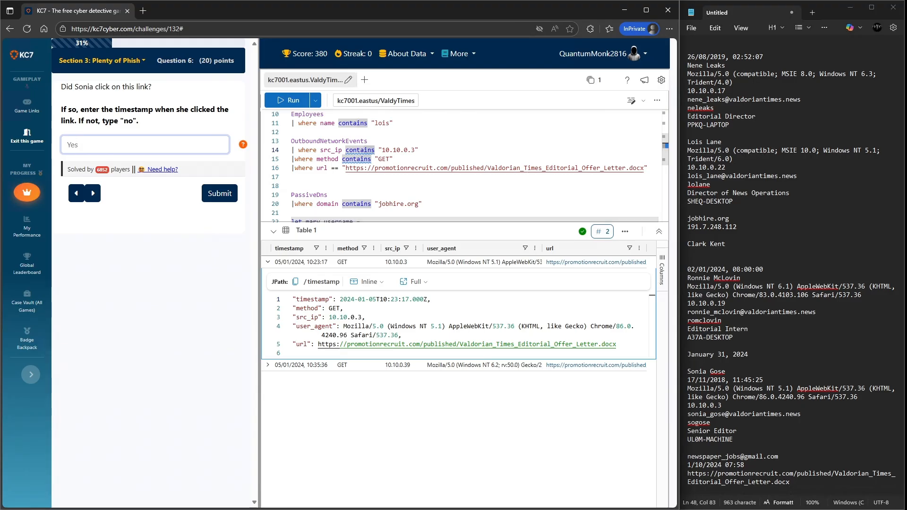
pyautogui.press('Return')
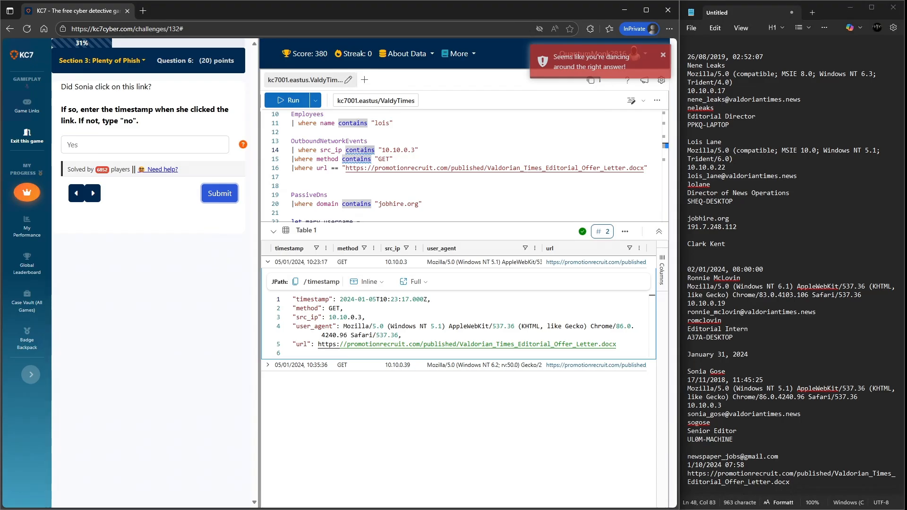
pyautogui.click(145, 145)
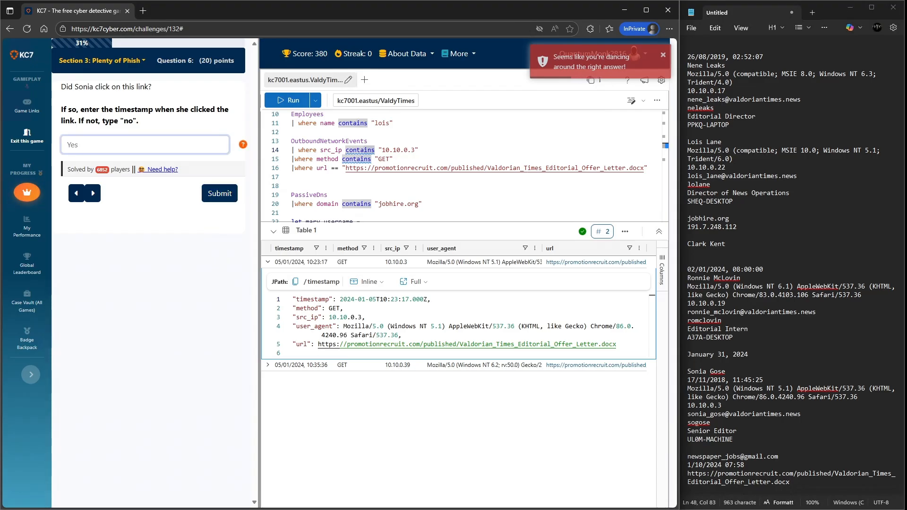
pyautogui.hotkey('ctrl', 'a')
pyautogui.press('BackSpace')
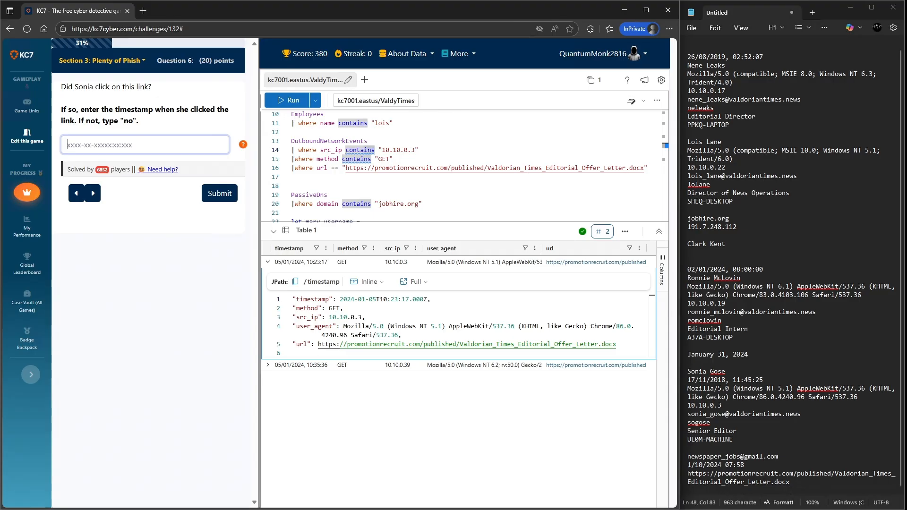
# - Copy the event's timestamp 2024-01-05T10:23:17.000Z into the answer field and submit it
pyautogui.moveTo(428, 299); pyautogui.dragTo(339, 299)
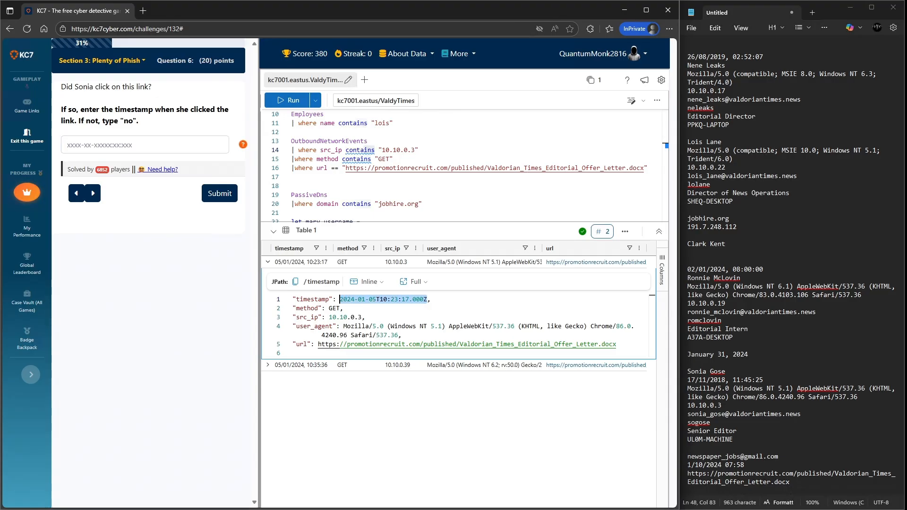
pyautogui.hotkey('ctrl', 'c')
pyautogui.click(145, 145)
pyautogui.hotkey('ctrl', 'v')
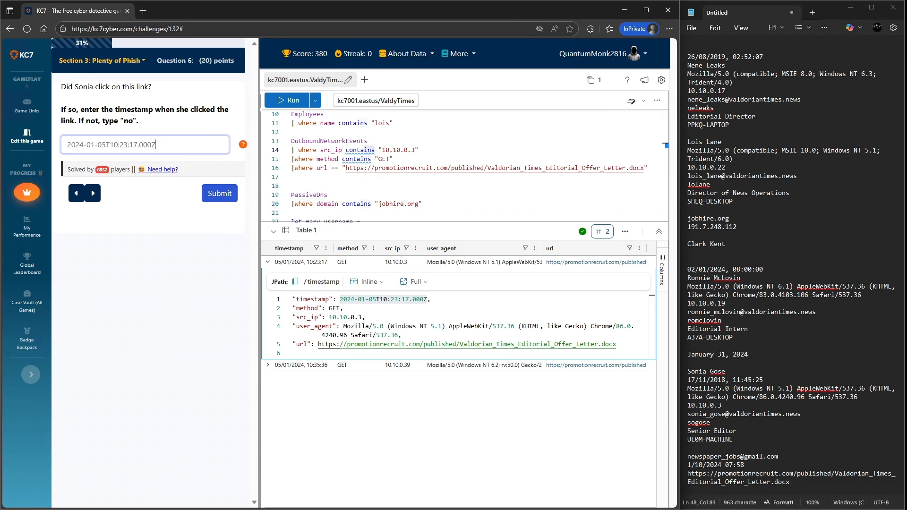
pyautogui.click(220, 193)
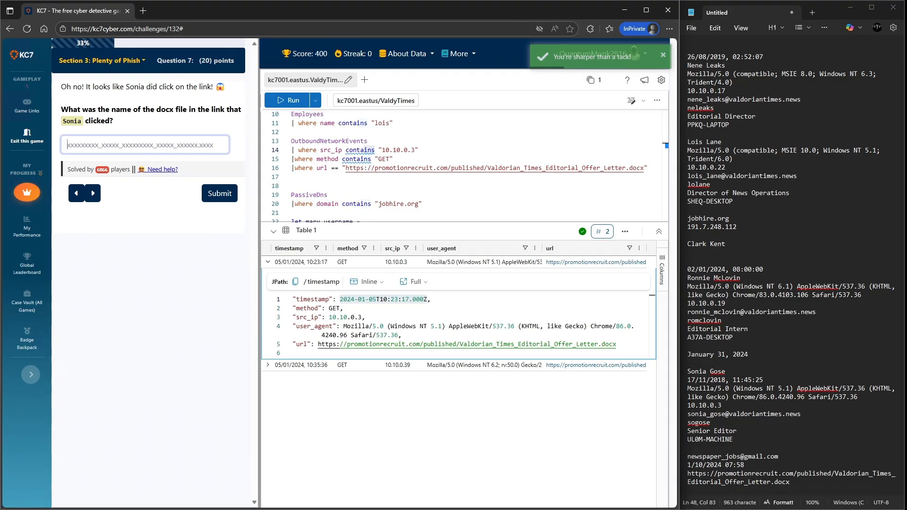
# - Copy the file name Valdorian_Times_Editorial_Offer_Letter.docx from the event URL into the answer and submit it
pyautogui.moveTo(619, 344); pyautogui.dragTo(460, 344)
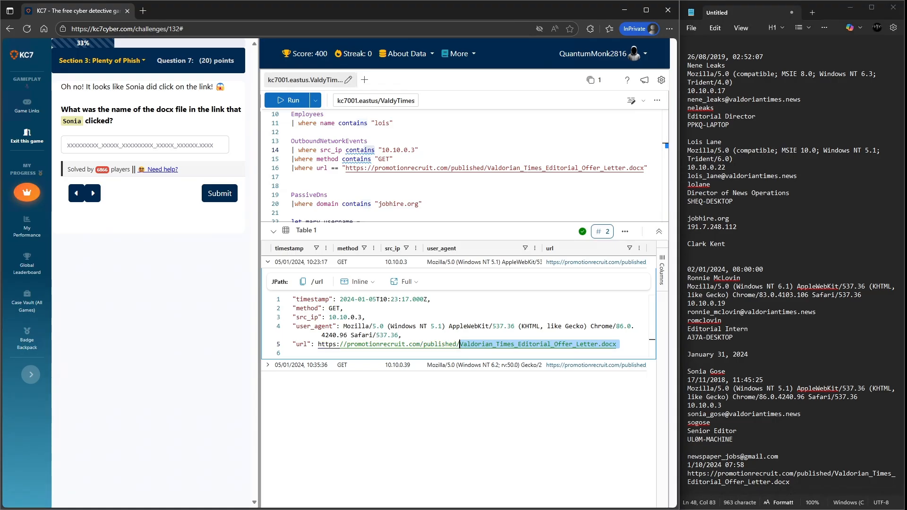
pyautogui.click(142, 144)
pyautogui.hotkey('ctrl', 'v')
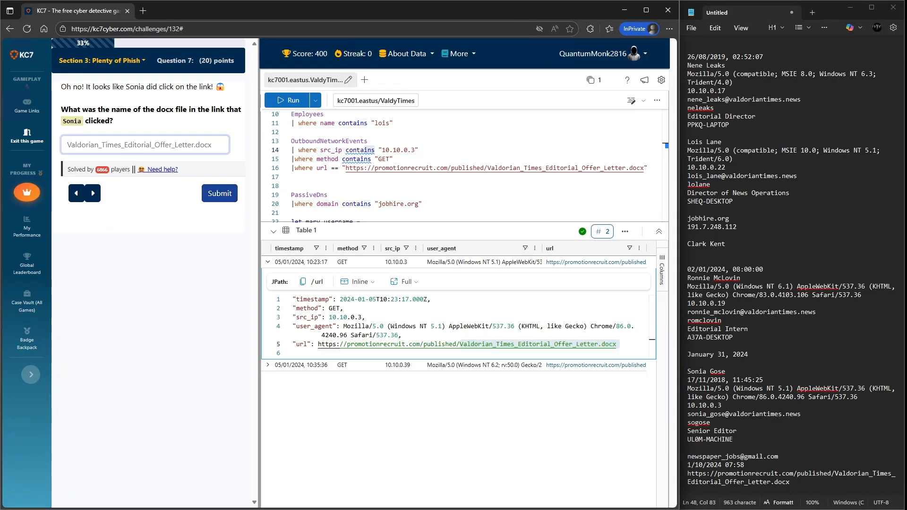
pyautogui.press('Return')
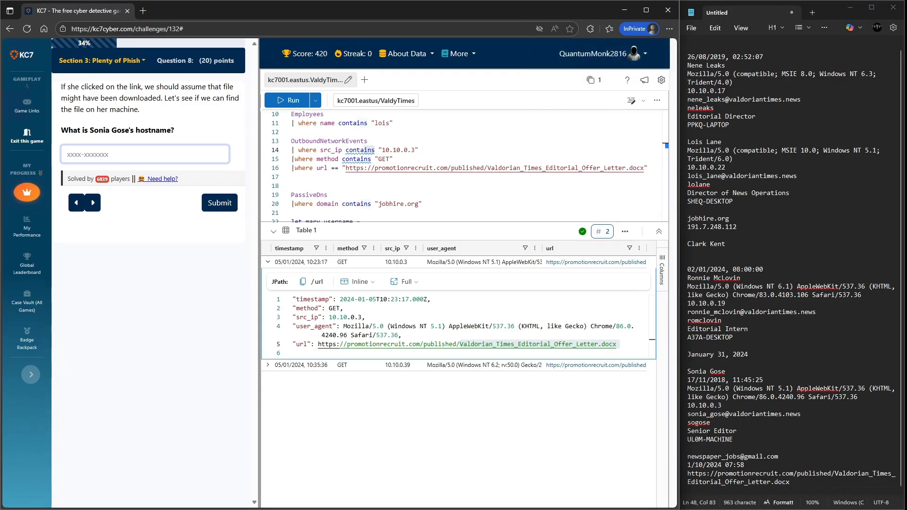
# - Copy the hostname UL0M-MACHINE from the notes into the Question 8 answer and submit it
pyautogui.moveTo(732, 440); pyautogui.dragTo(687, 440)
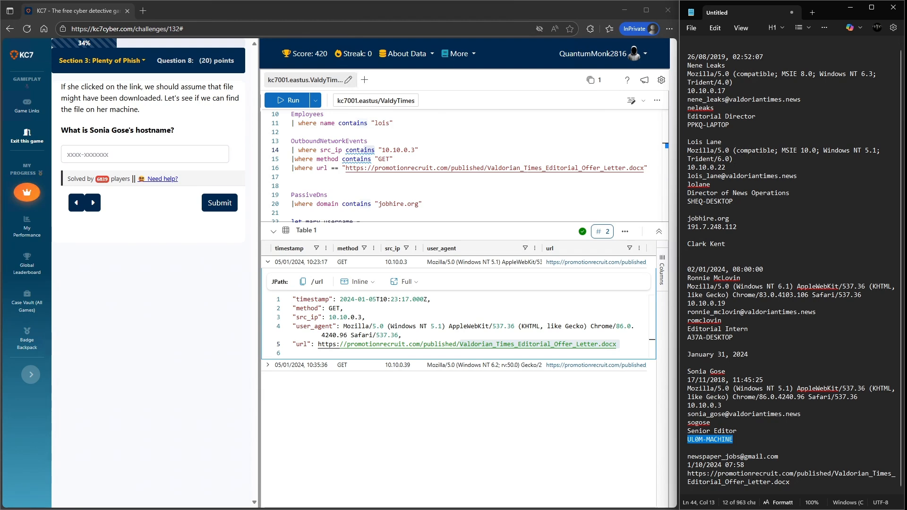
pyautogui.click(145, 155)
pyautogui.hotkey('ctrl', 'v')
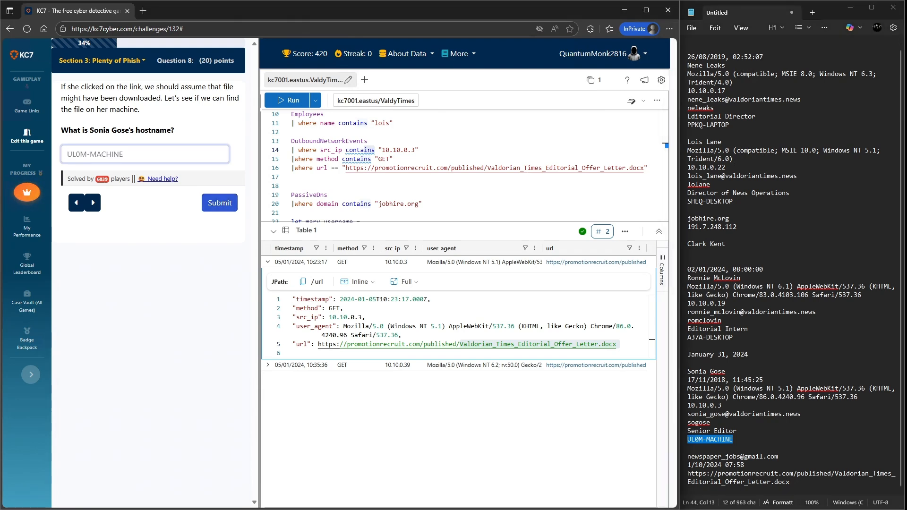
pyautogui.click(219, 203)
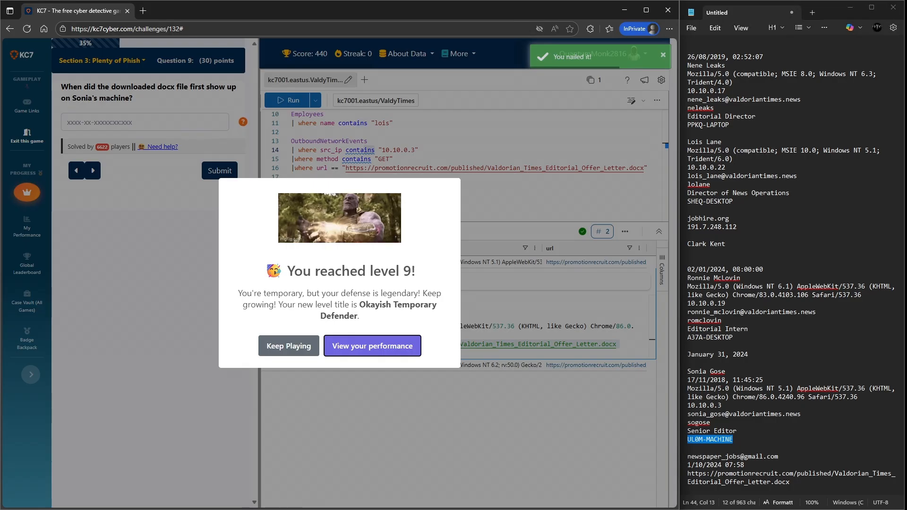
pyautogui.click(289, 346)
pyautogui.scroll(3, 463, 165)
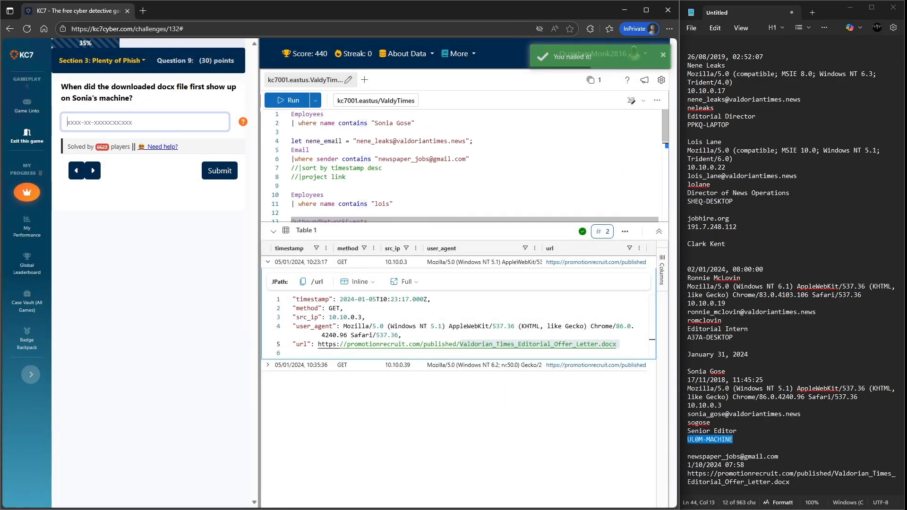
pyautogui.click(417, 124)
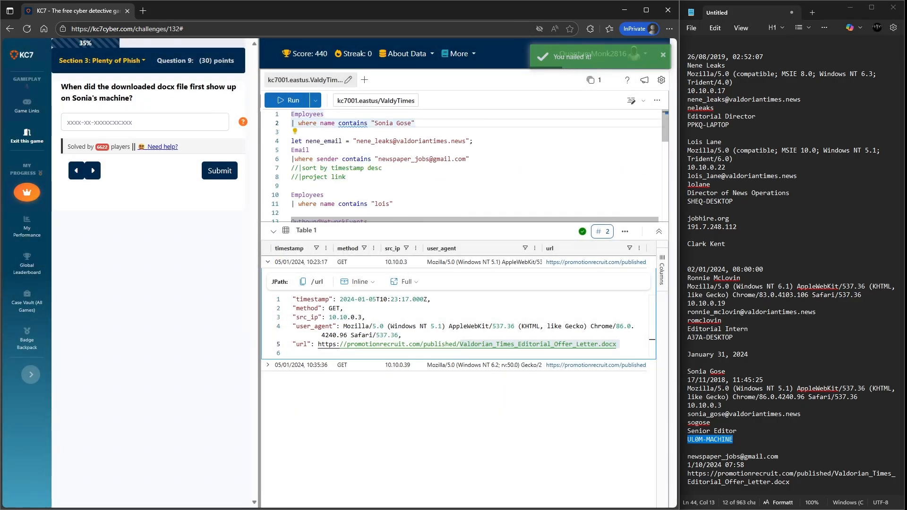
pyautogui.moveTo(417, 123); pyautogui.dragTo(291, 114)
pyautogui.hotkey('shift', 'Return')
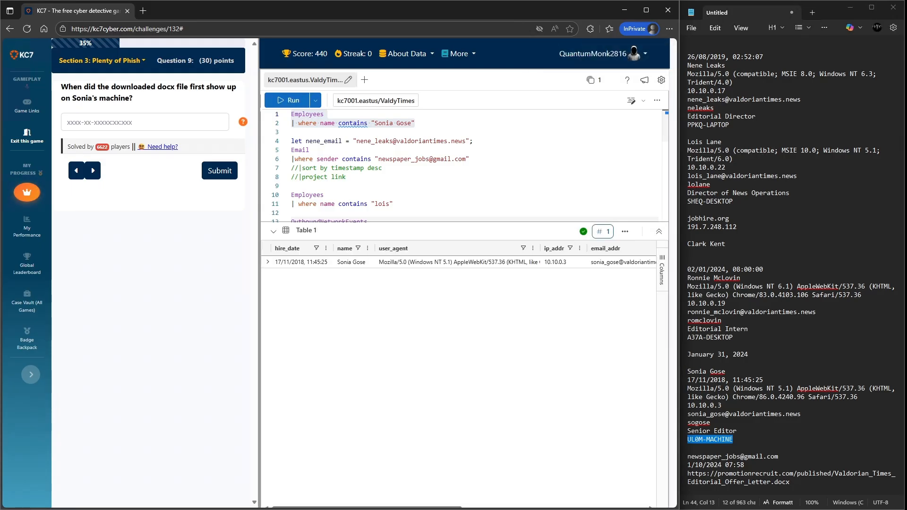
pyautogui.hscroll(5, 458, 283)
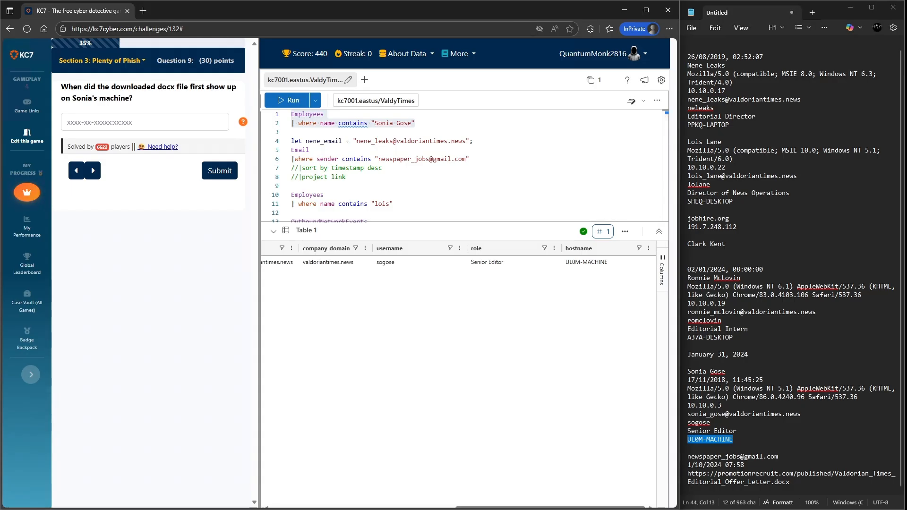
# - Start a new FileCreationEvents query at the end of the editor with a hostname == "" filter
pyautogui.click(765, 346)
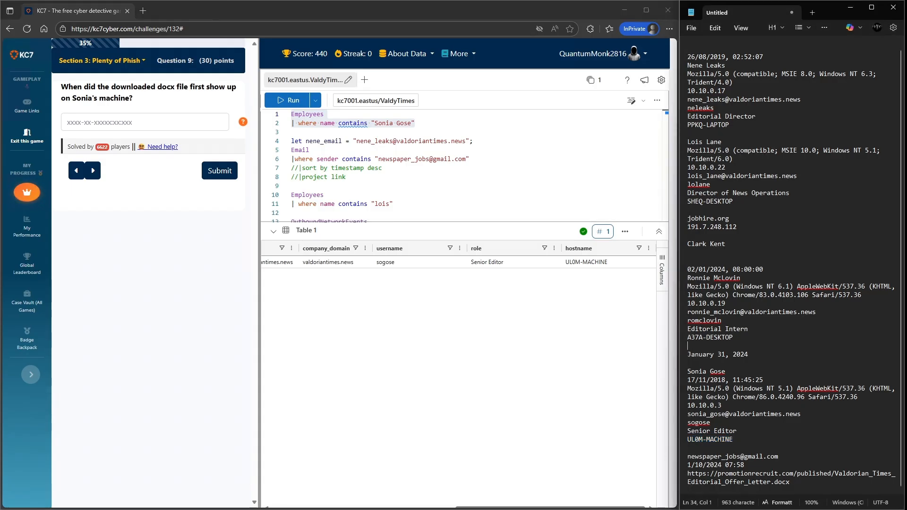
pyautogui.scroll(-3, 463, 165)
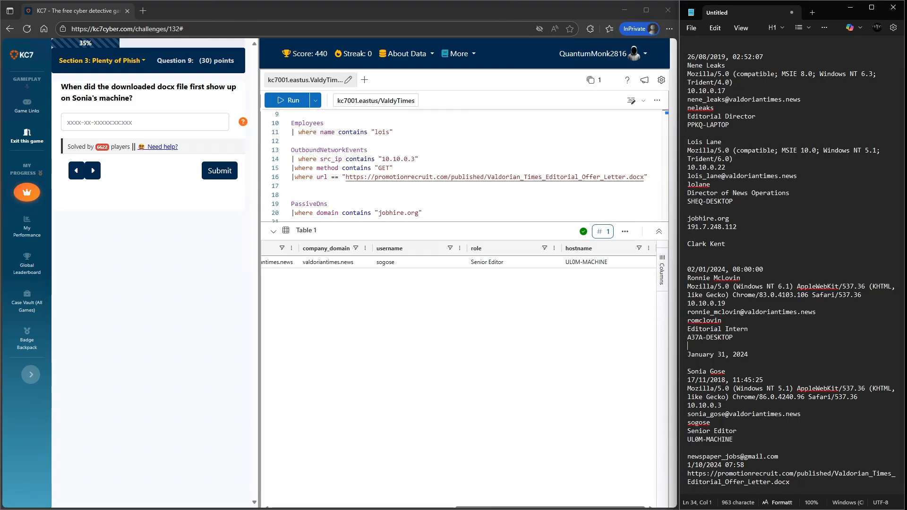
pyautogui.scroll(-2, 350, 163)
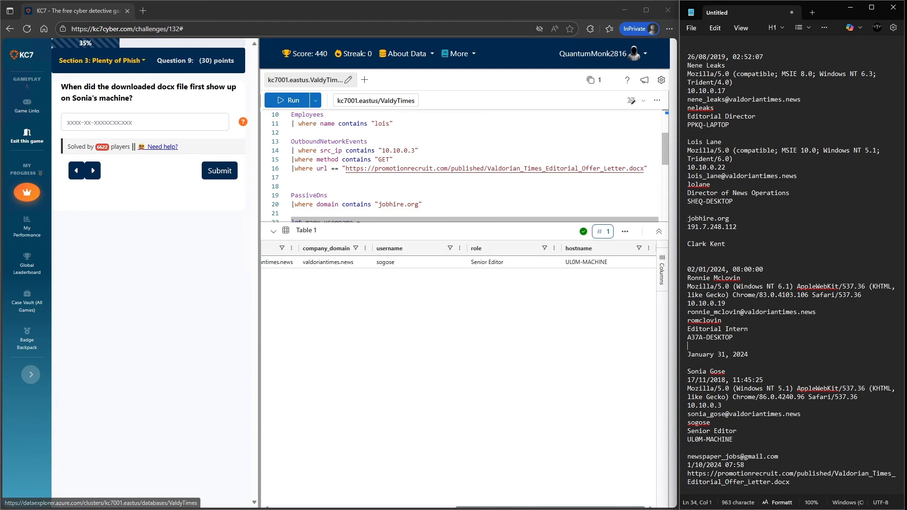
pyautogui.scroll(-2, 350, 163)
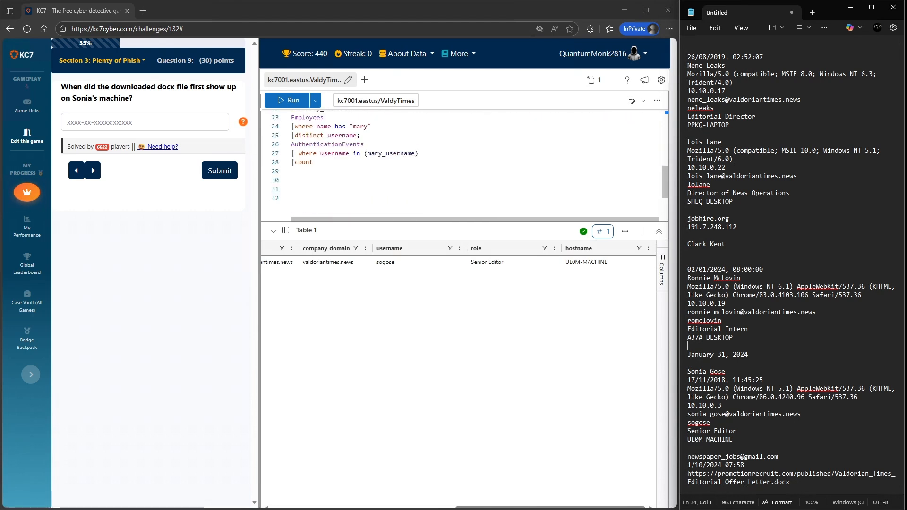
pyautogui.scroll(6, 350, 163)
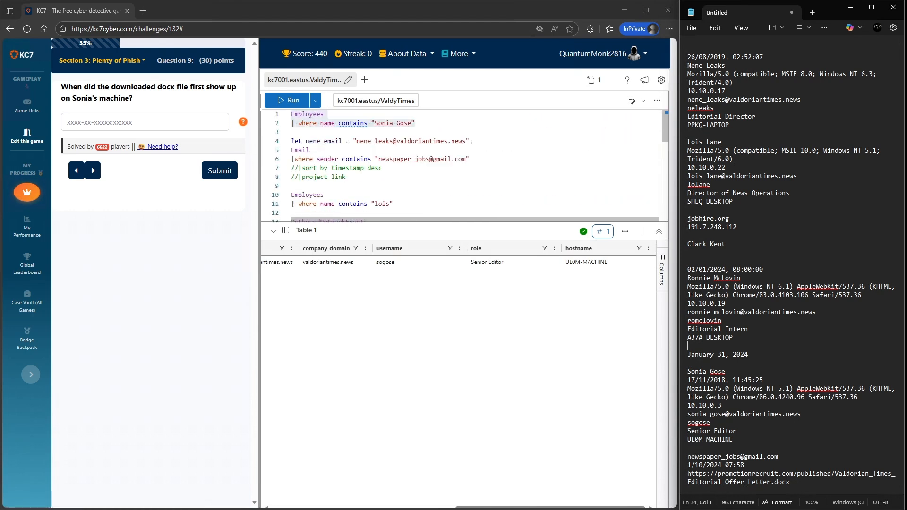
pyautogui.scroll(-8, 350, 163)
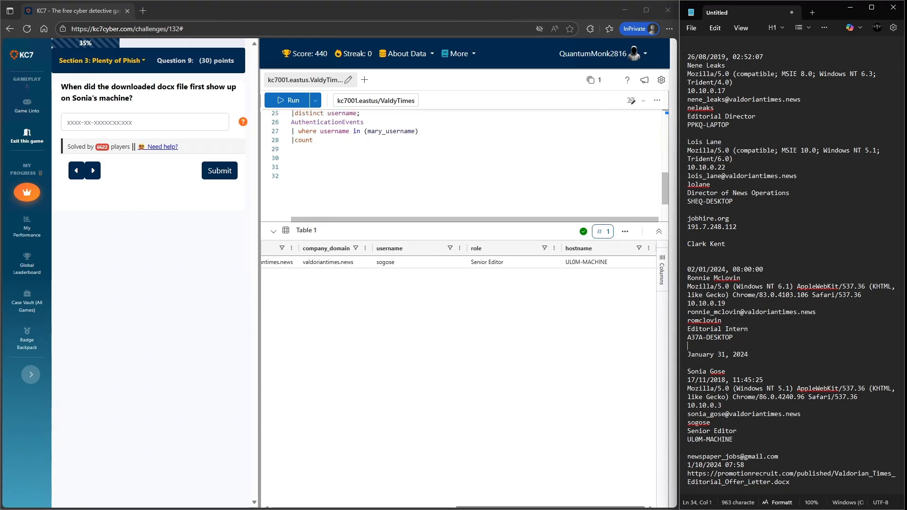
pyautogui.click(311, 158)
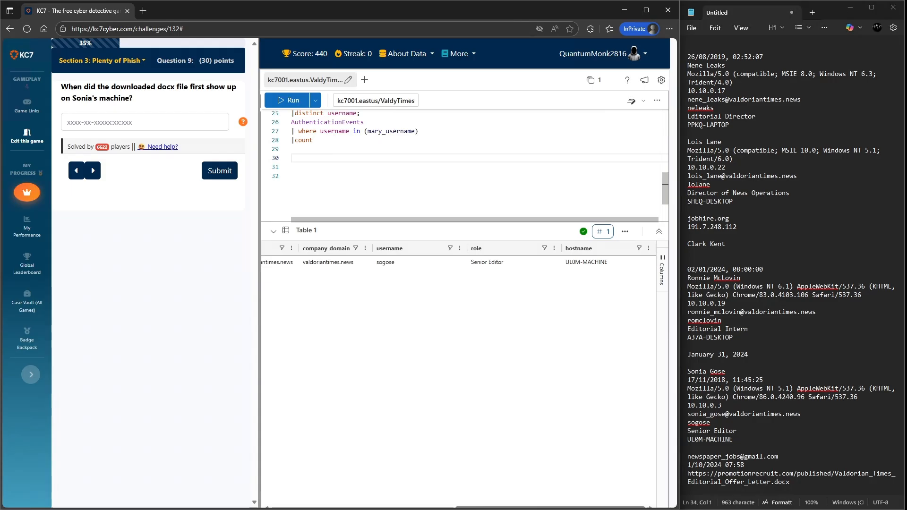
pyautogui.click(307, 177)
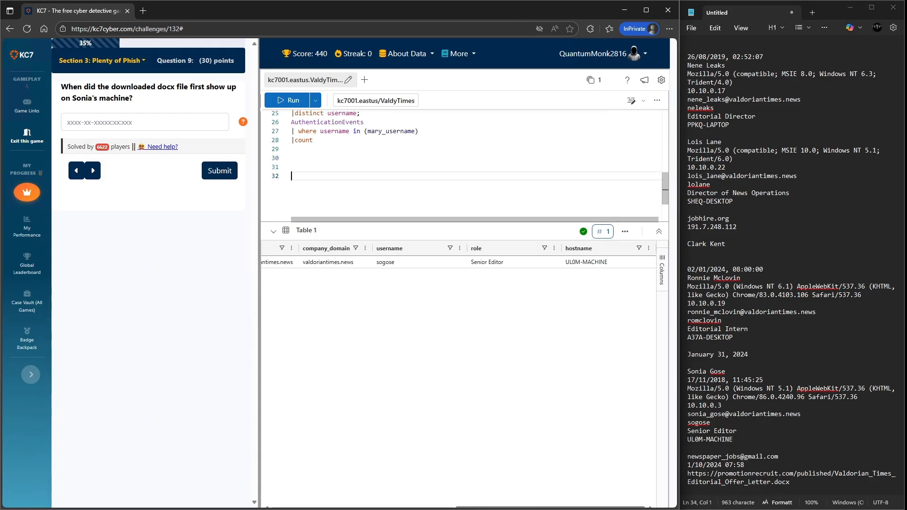
pyautogui.click(307, 167)
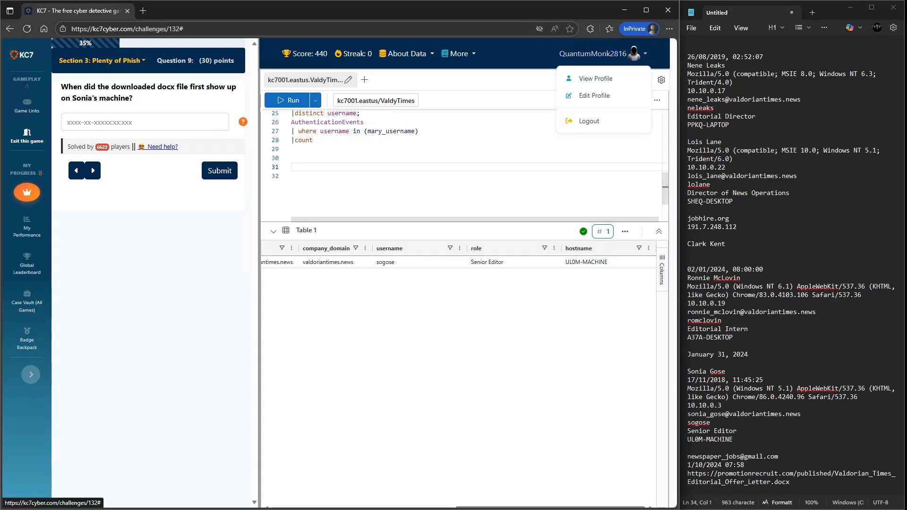
pyautogui.write('a')
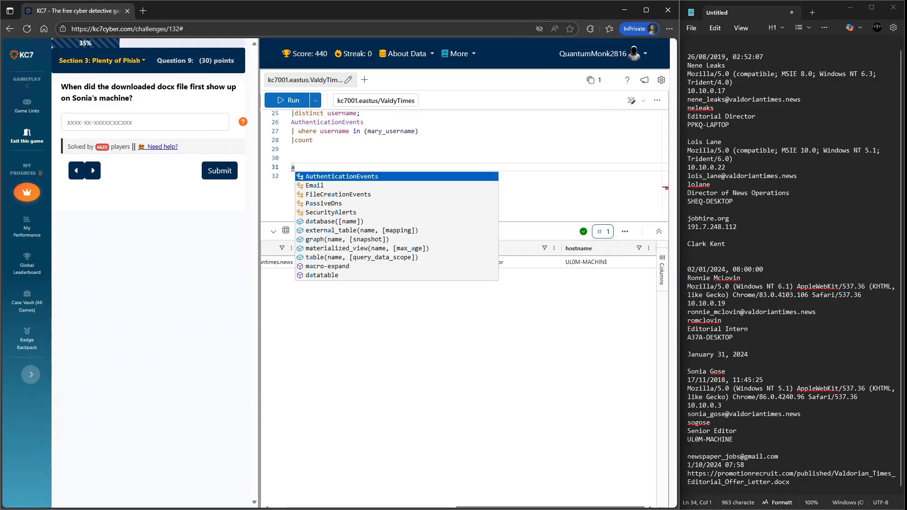
pyautogui.press('Down')
pyautogui.press('Down')
pyautogui.press('Return')
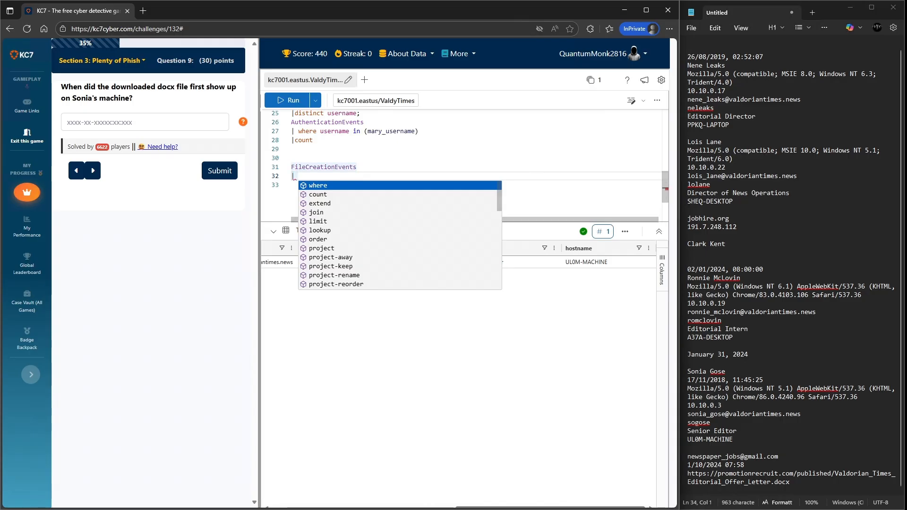
pyautogui.press('Return')
pyautogui.write('hostname contains')
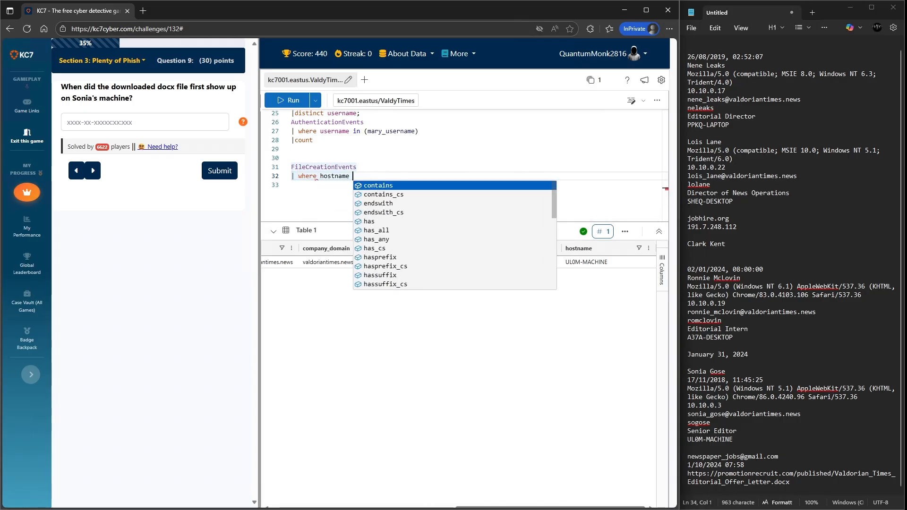
pyautogui.press('BackSpace')
pyautogui.press('BackSpace')
pyautogui.press('BackSpace')
pyautogui.press('BackSpace')
pyautogui.press('BackSpace')
pyautogui.press('BackSpace')
pyautogui.press('BackSpace')
pyautogui.press('BackSpace')
pyautogui.press('BackSpace')
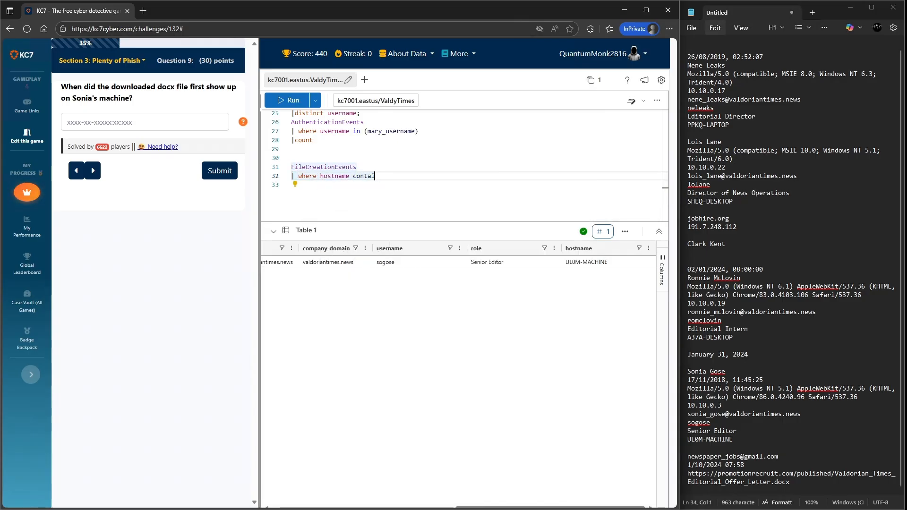
pyautogui.write('==')
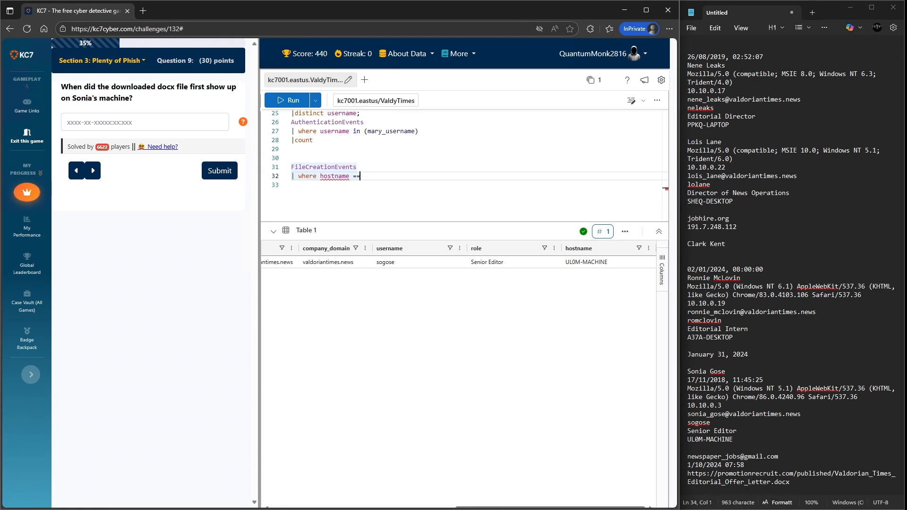
pyautogui.write(' ""')
# - Fill the hostname filter with UL0M-MACHINE copied from the notes and run the FileCreationEvents query
pyautogui.moveTo(688, 439); pyautogui.dragTo(733, 439)
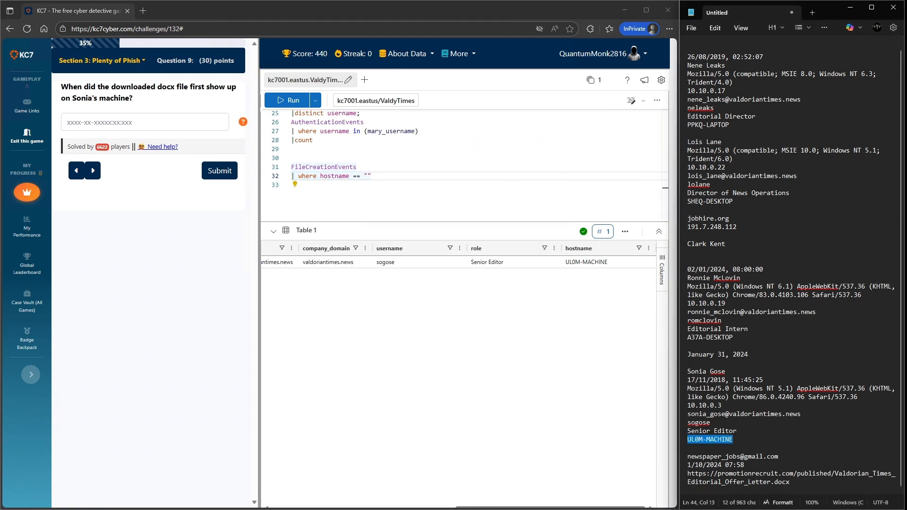
pyautogui.hotkey('ctrl', 'c')
pyautogui.hotkey('alt', 'Tab')
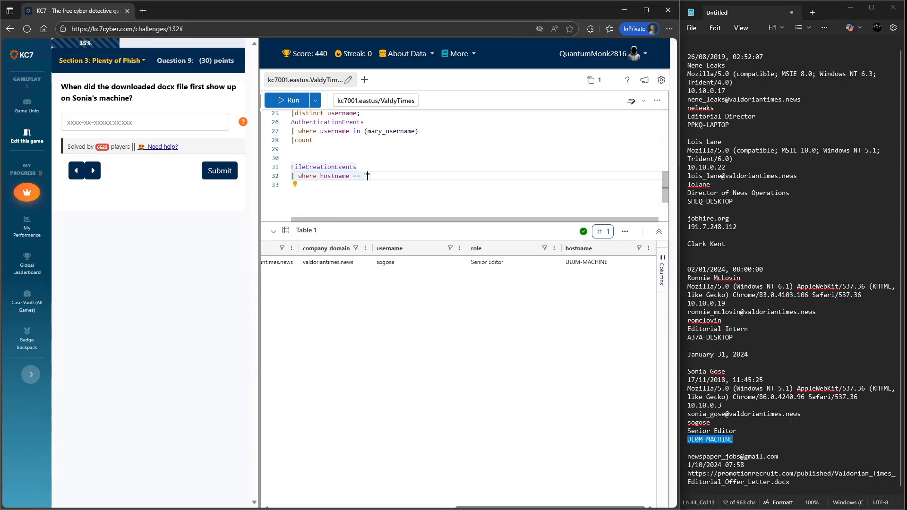
pyautogui.hotkey('ctrl', 'v')
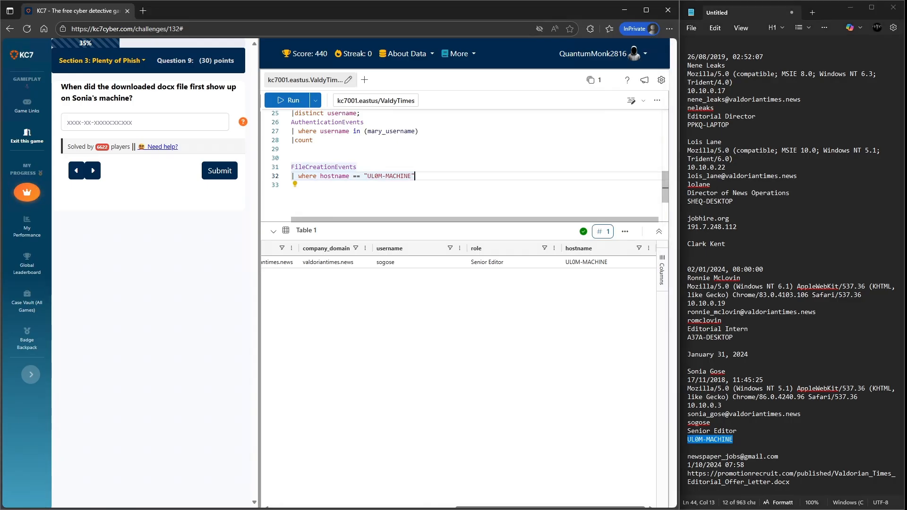
pyautogui.hotkey('shift', 'Home')
pyautogui.hotkey('shift', 'Up')
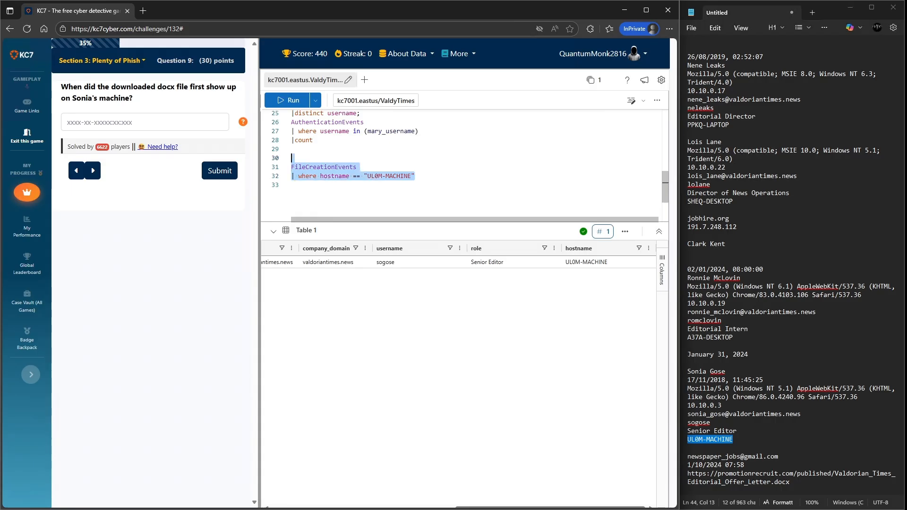
pyautogui.hotkey('shift', 'Return')
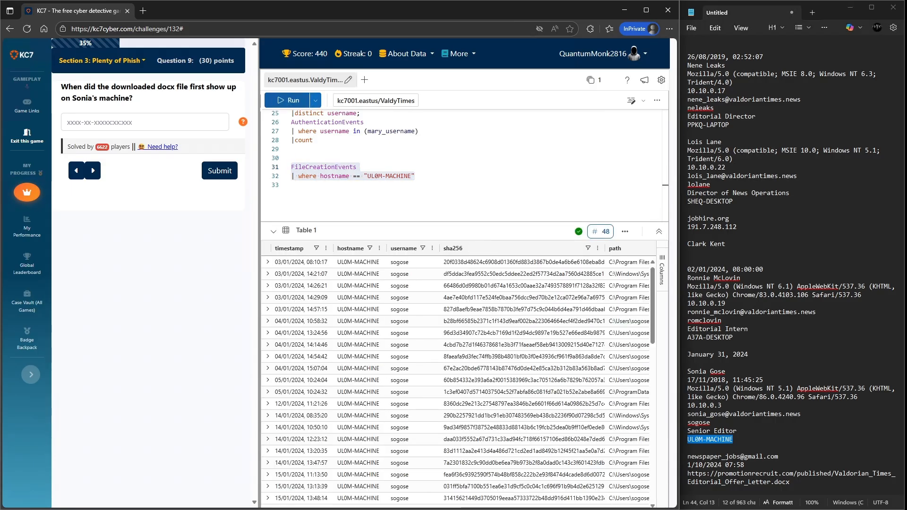
# - Add a new line to the FileCreationEvents query with a where filename == "" filter
pyautogui.click(416, 177)
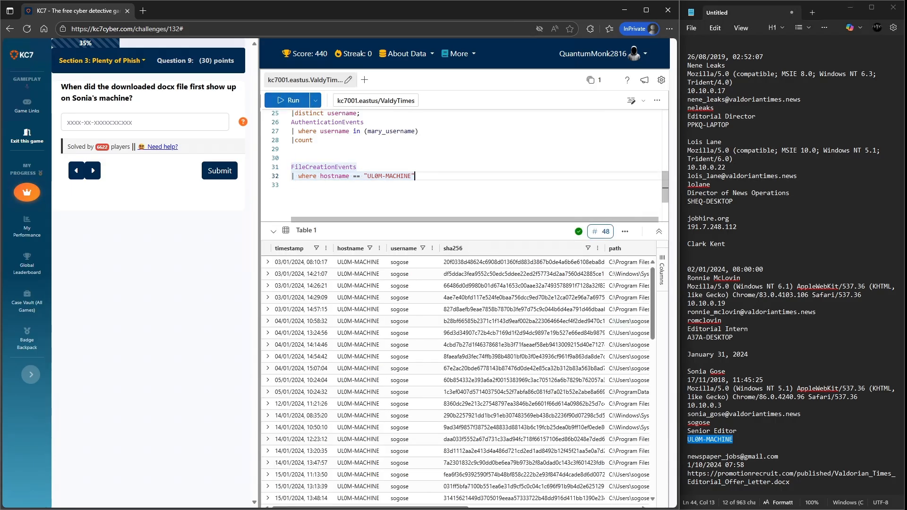
pyautogui.press('Return')
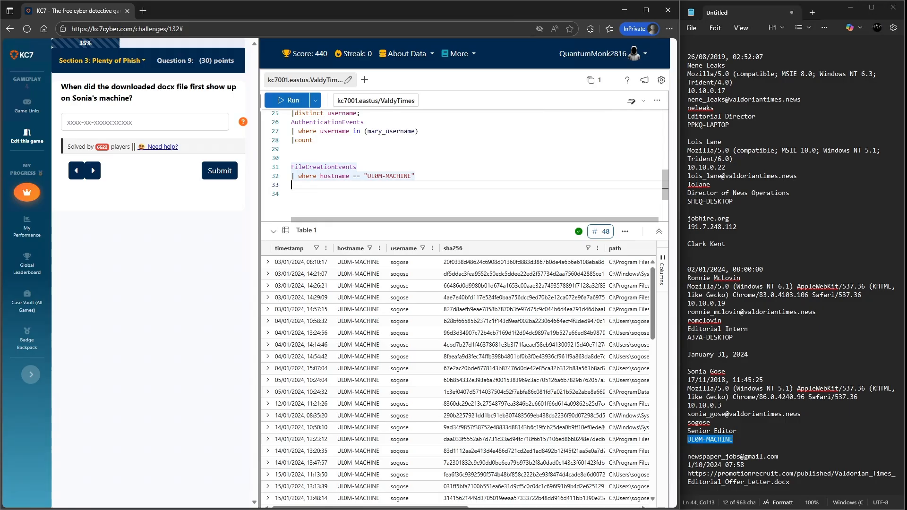
pyautogui.write('|')
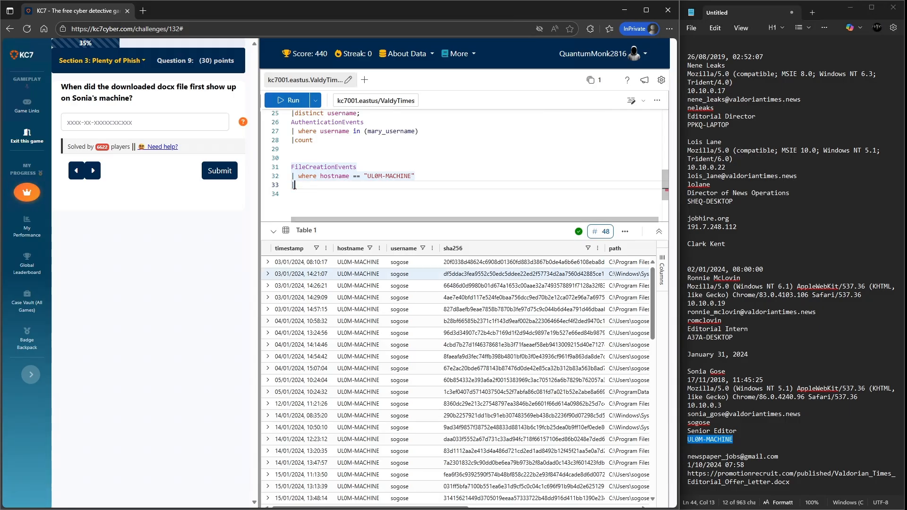
pyautogui.hscroll(10, 455, 373)
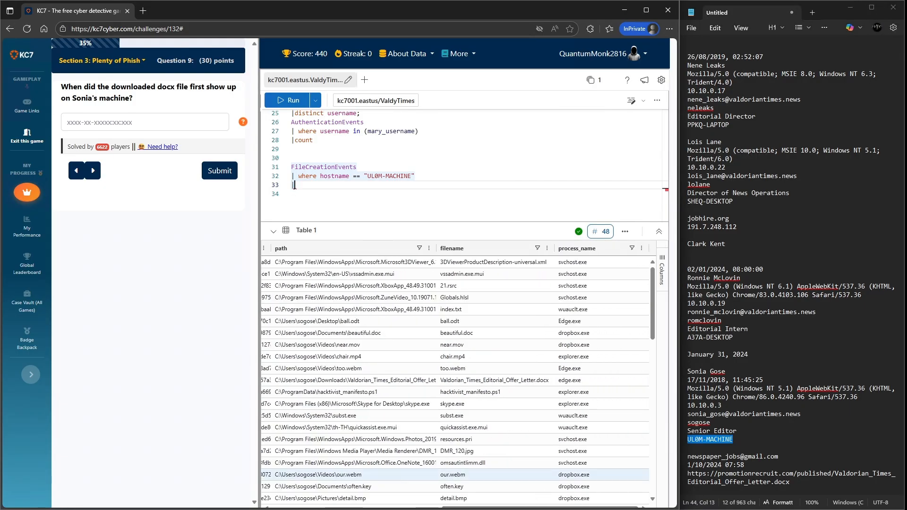
pyautogui.write('filen')
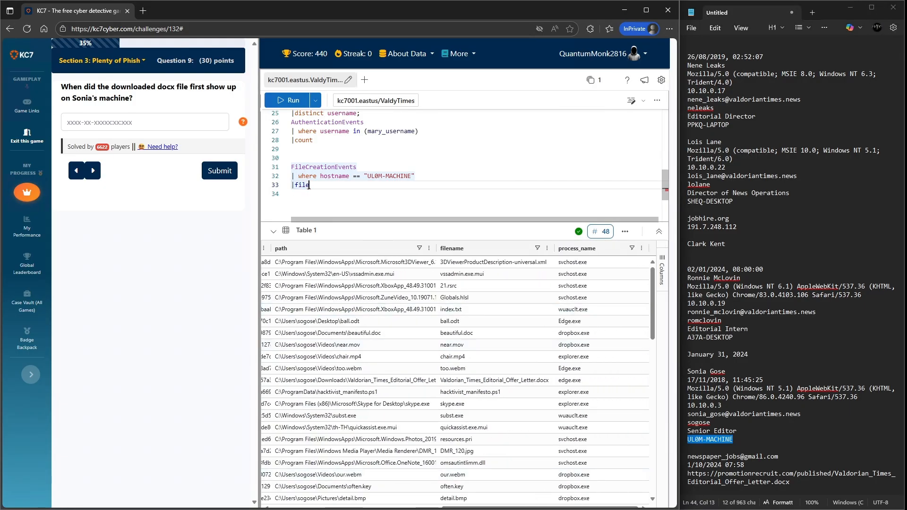
pyautogui.press('BackSpace')
pyautogui.press('BackSpace')
pyautogui.press('BackSpace')
pyautogui.press('BackSpace')
pyautogui.press('BackSpace')
pyautogui.write('where ')
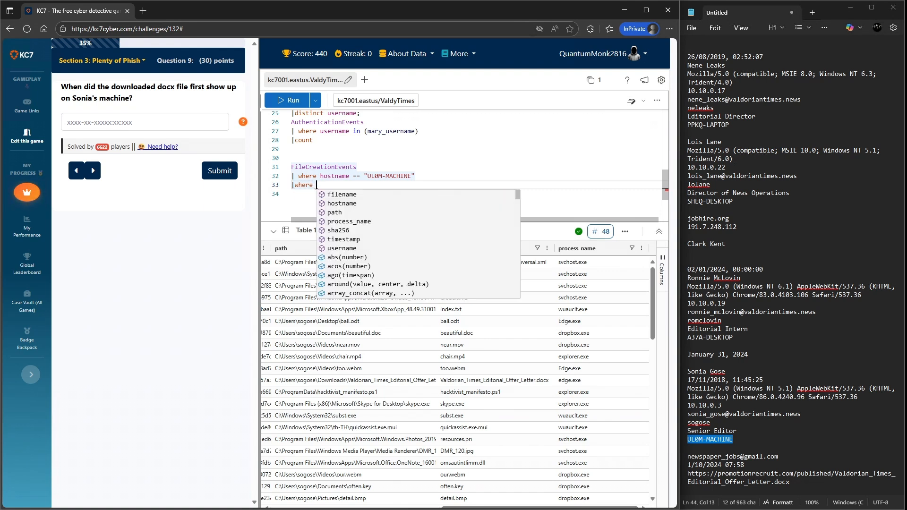
pyautogui.write('filename ')
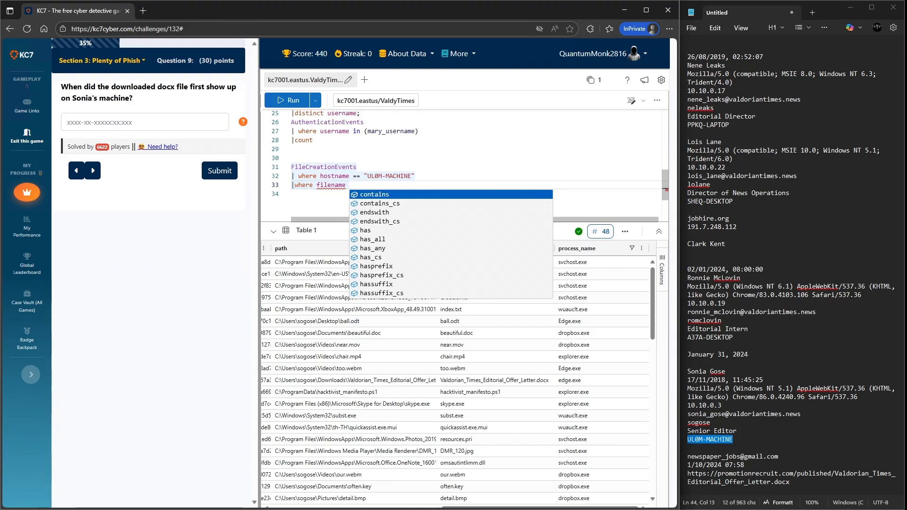
pyautogui.write('=="')
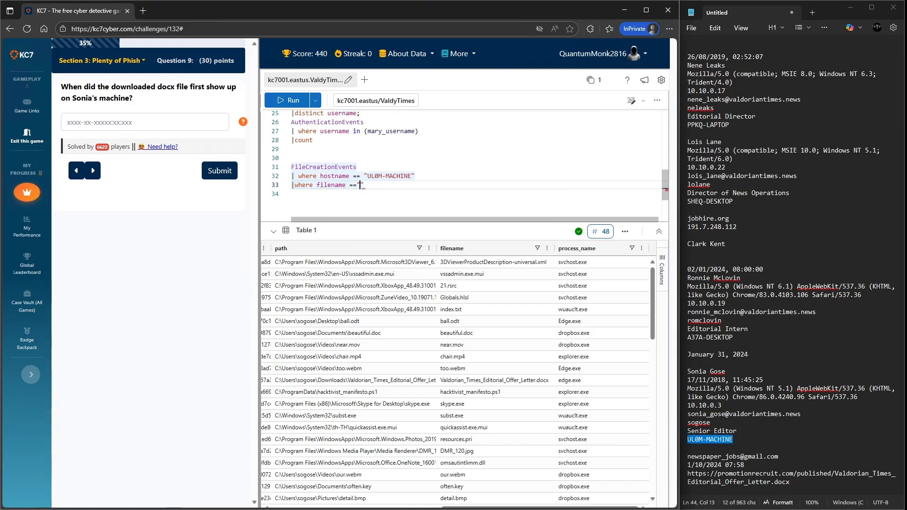
# - Paste Valdorian_Times_Editorial_Offer_Letter.docx from the notes into the filename filter and run the query
pyautogui.moveTo(798, 489); pyautogui.dragTo(835, 474)
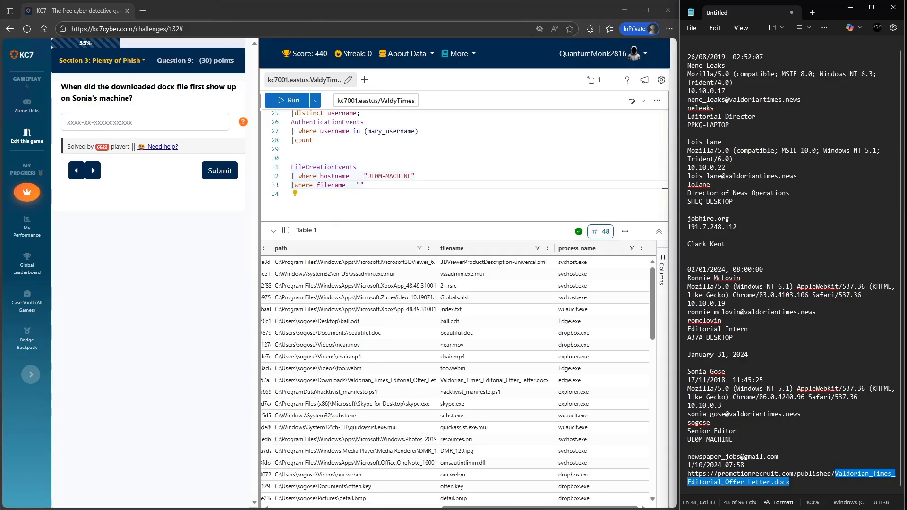
pyautogui.hotkey('alt', 'Tab')
pyautogui.hotkey('ctrl', 'v')
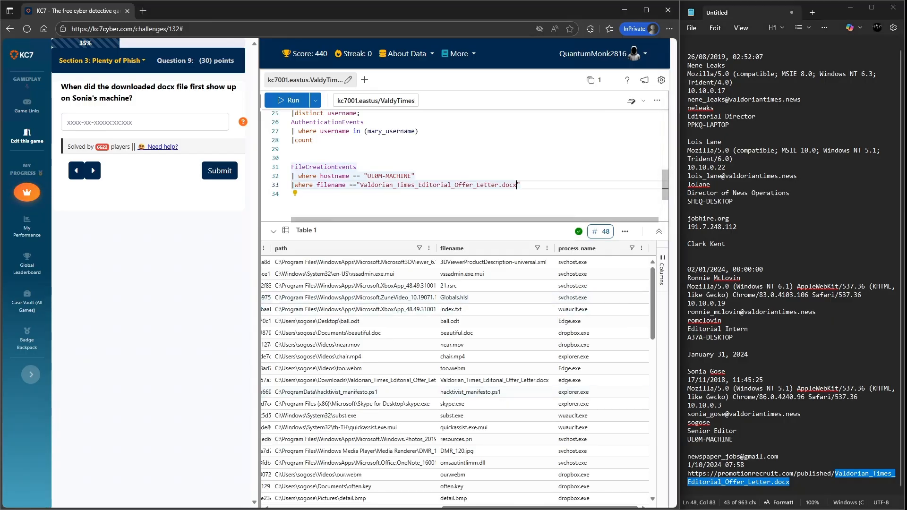
pyautogui.hotkey('shift', 'Return')
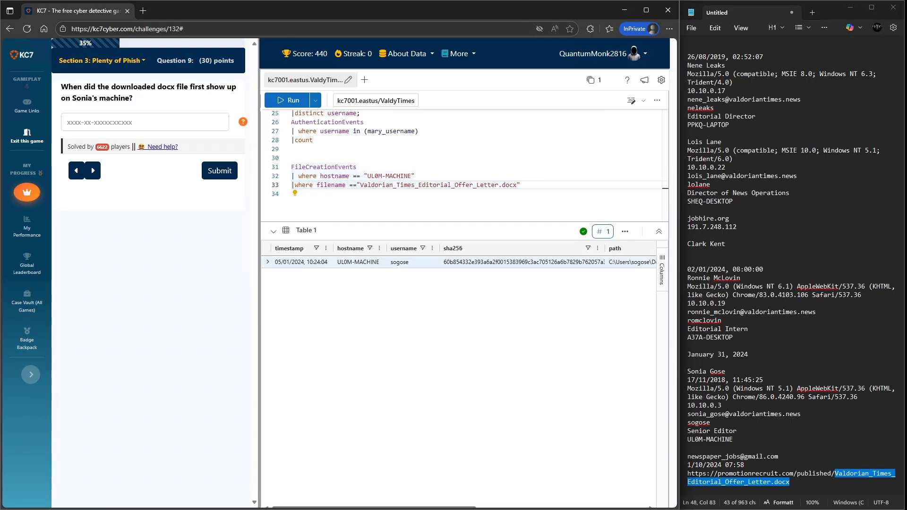
# - Expand the result row, copy its timestamp 2024-01-05T10:24:04.000Z and submit it as the Question 9 answer
pyautogui.click(268, 262)
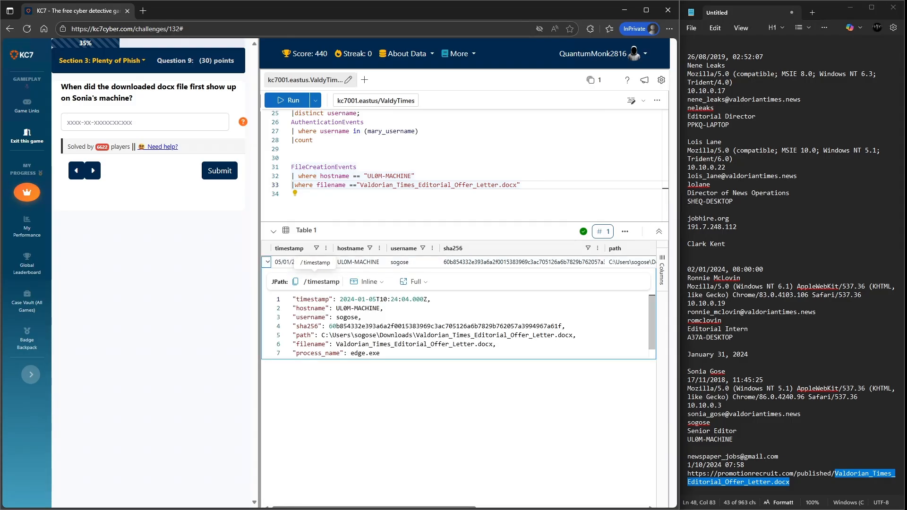
pyautogui.moveTo(428, 299); pyautogui.dragTo(339, 299)
pyautogui.hotkey('ctrl', 'c')
pyautogui.click(145, 121)
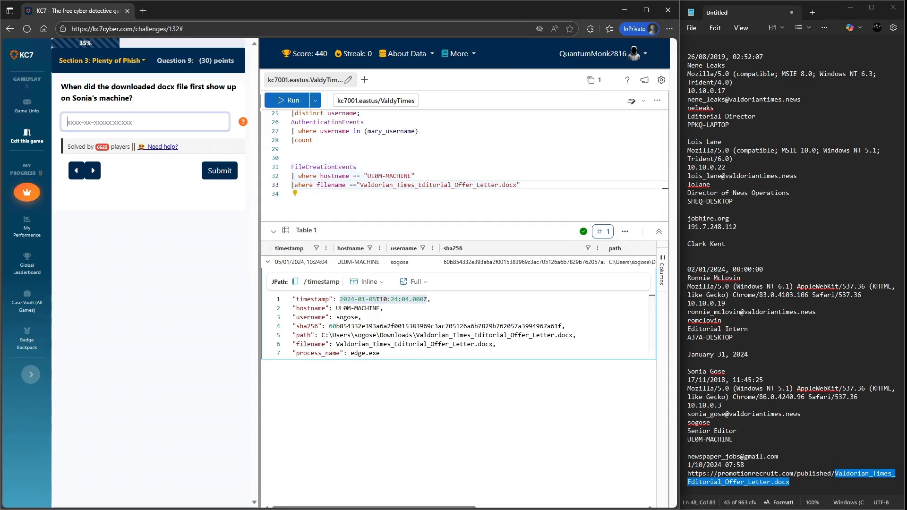
pyautogui.hotkey('ctrl', 'v')
pyautogui.press('Return')
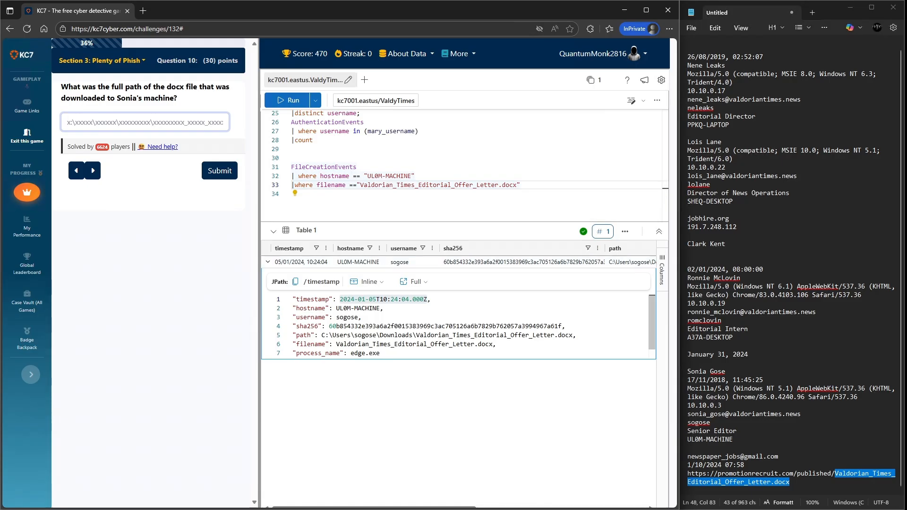
# - Copy the docx file's full path into the notes and submit it as the Question 10 answer
pyautogui.rightClick(632, 261)
pyautogui.click(567, 268)
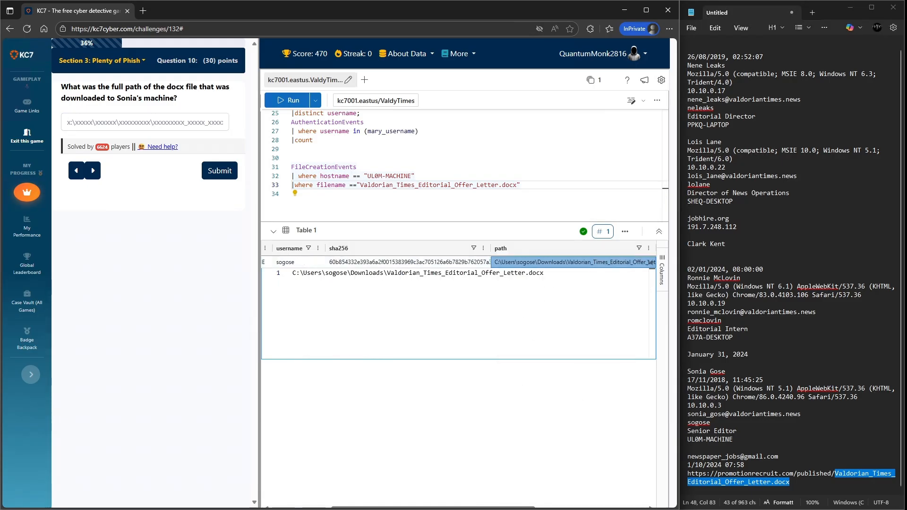
pyautogui.click(803, 483)
pyautogui.press('Return')
pyautogui.hotkey('ctrl', 'v')
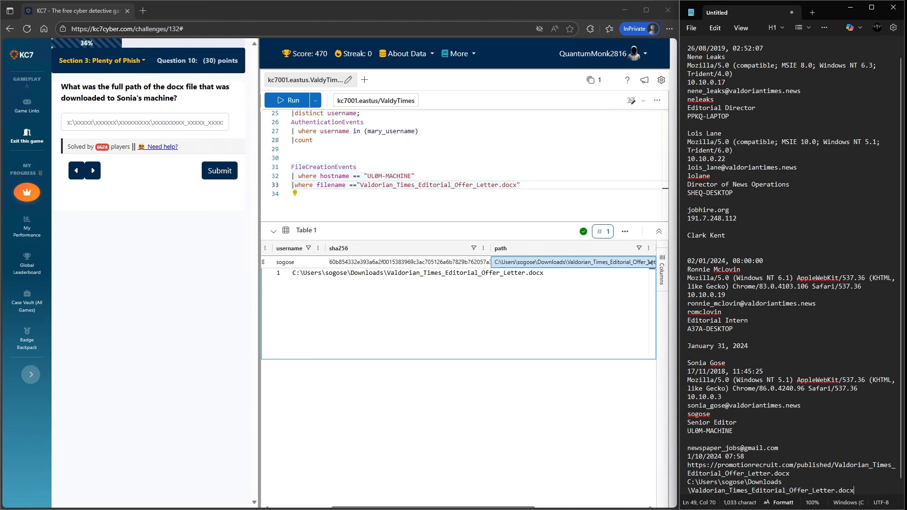
pyautogui.click(145, 122)
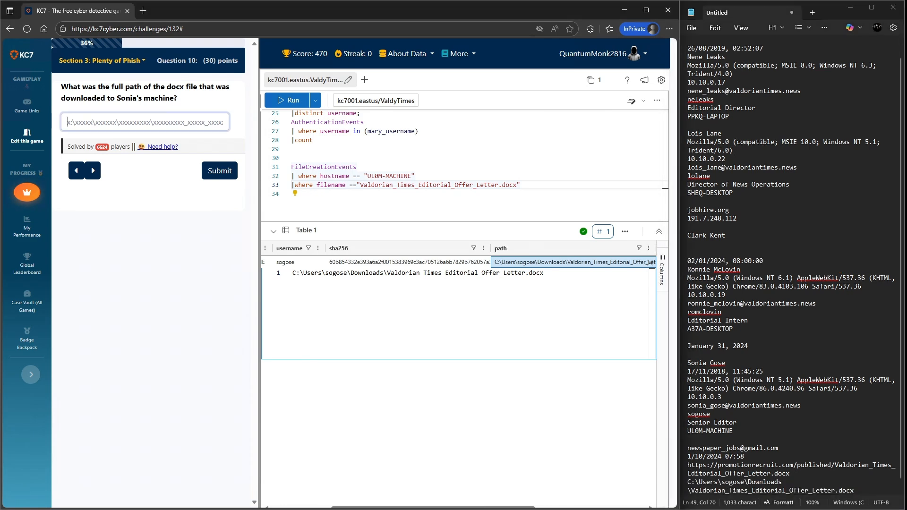
pyautogui.hotkey('ctrl', 'v')
pyautogui.press('Return')
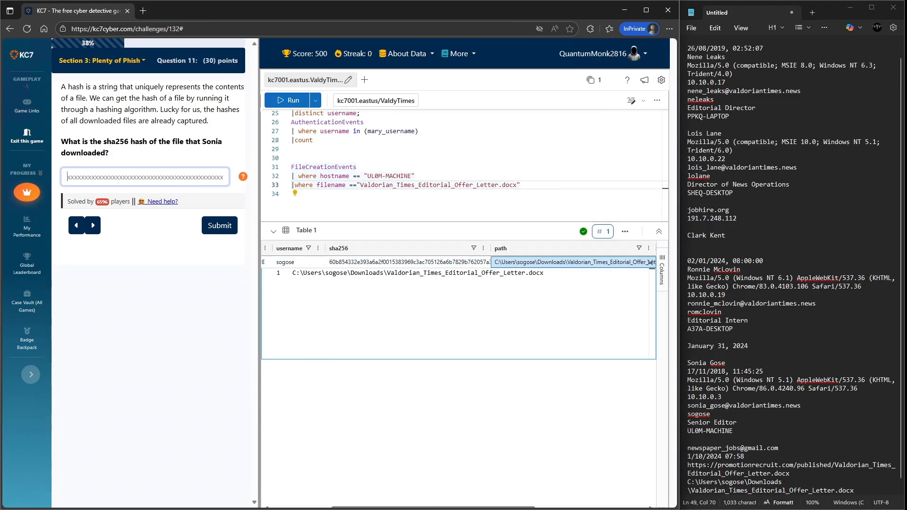
# - Copy the file's sha256 hash into the Question 11 answer and the notes, and submit it
pyautogui.rightClick(352, 263)
pyautogui.click(365, 272)
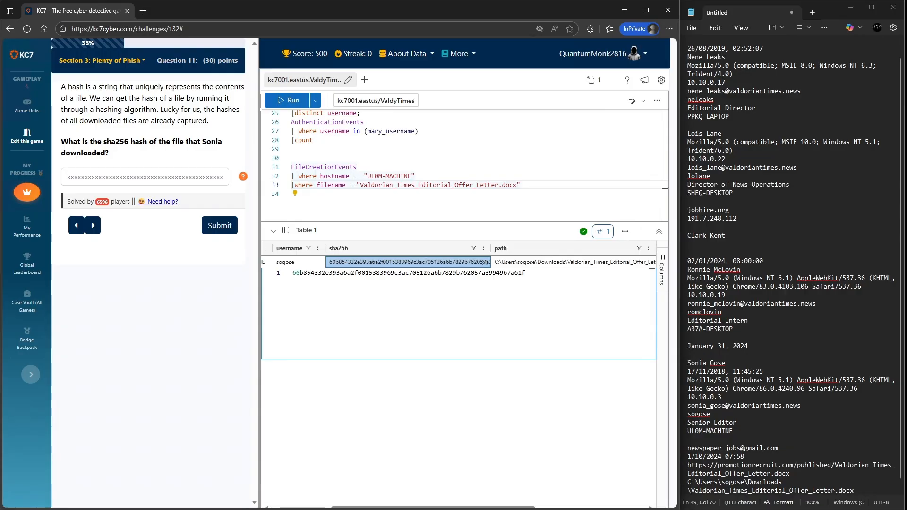
pyautogui.click(145, 177)
pyautogui.hotkey('ctrl', 'v')
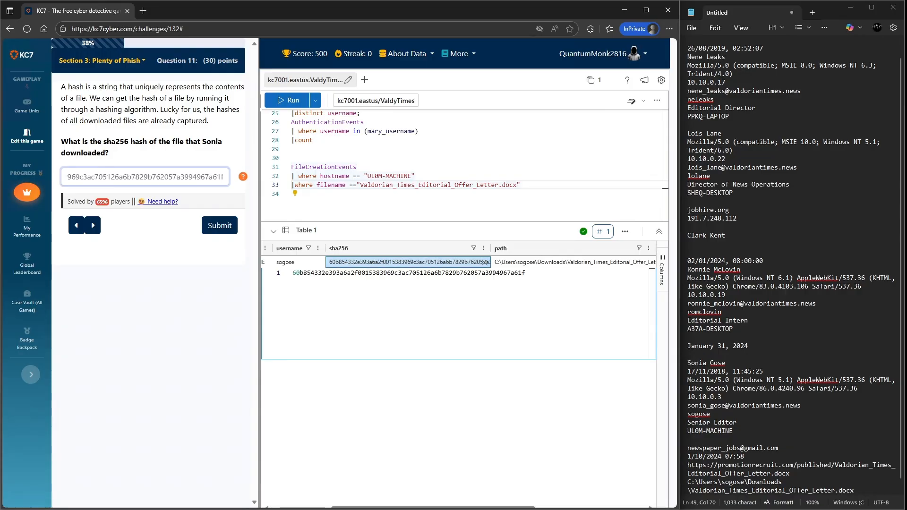
pyautogui.click(783, 483)
pyautogui.press('Return')
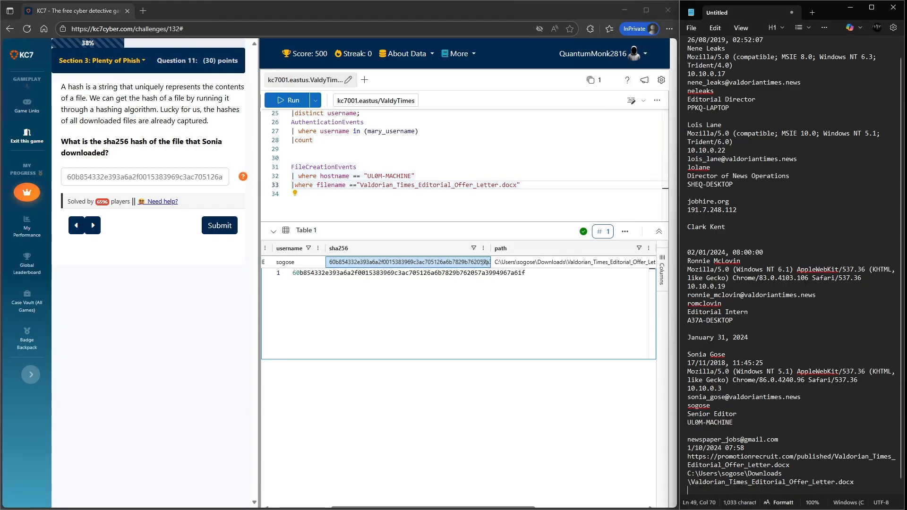
pyautogui.hotkey('ctrl', 'v')
pyautogui.press('Return')
pyautogui.press('Return')
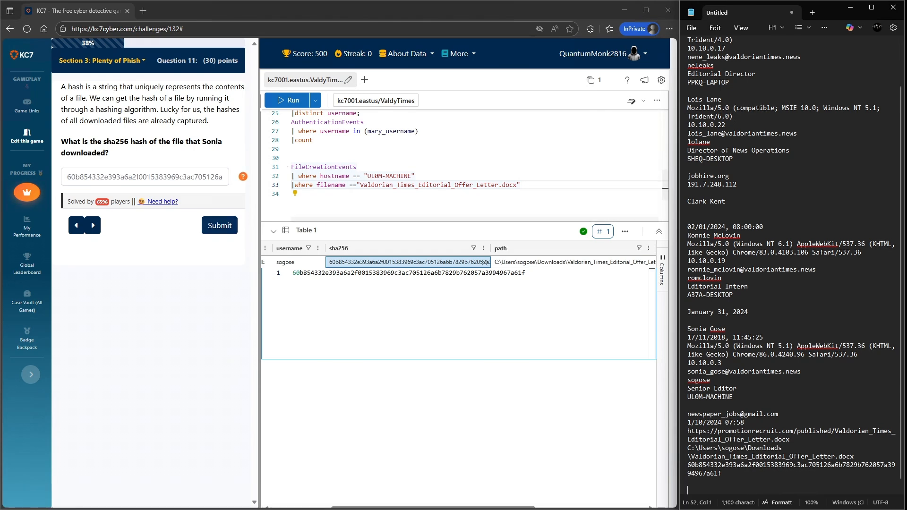
pyautogui.click(220, 226)
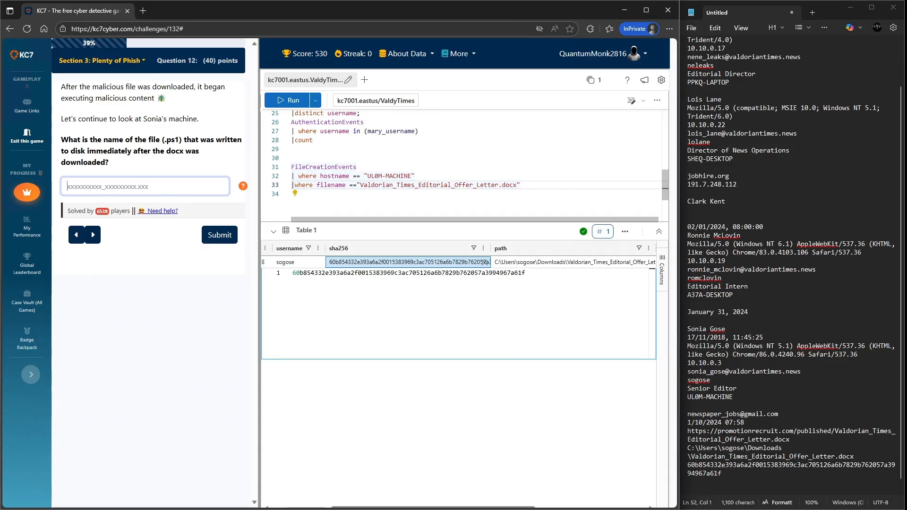
# - Change the filename filter to filename contains ".ps1"
pyautogui.moveTo(518, 185); pyautogui.dragTo(349, 185)
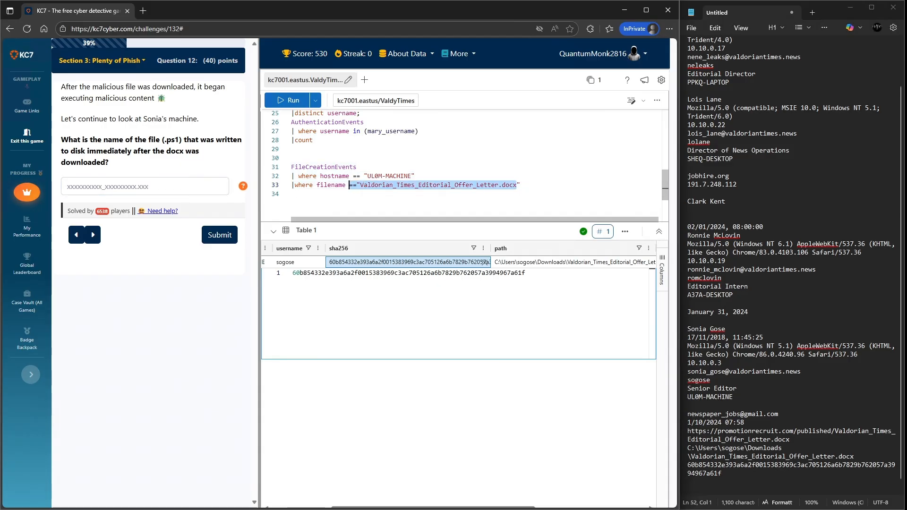
pyautogui.write('contains "')
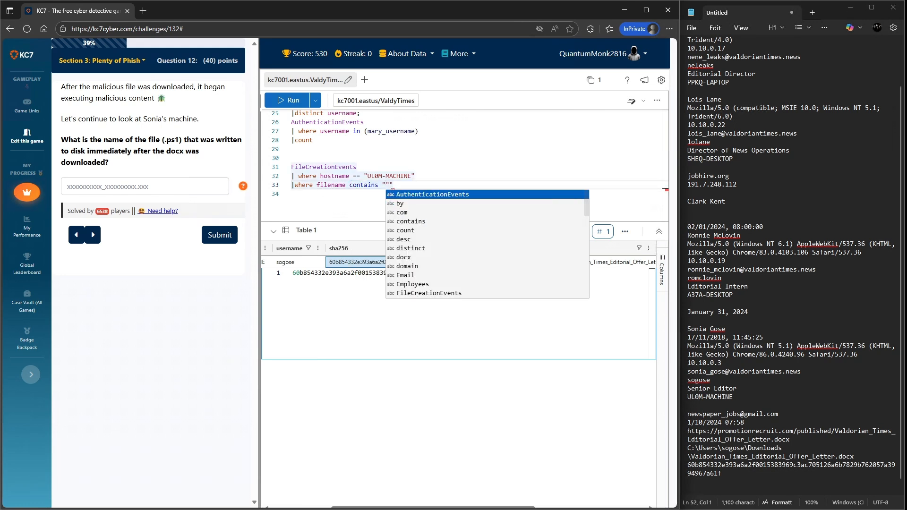
pyautogui.press('Delete')
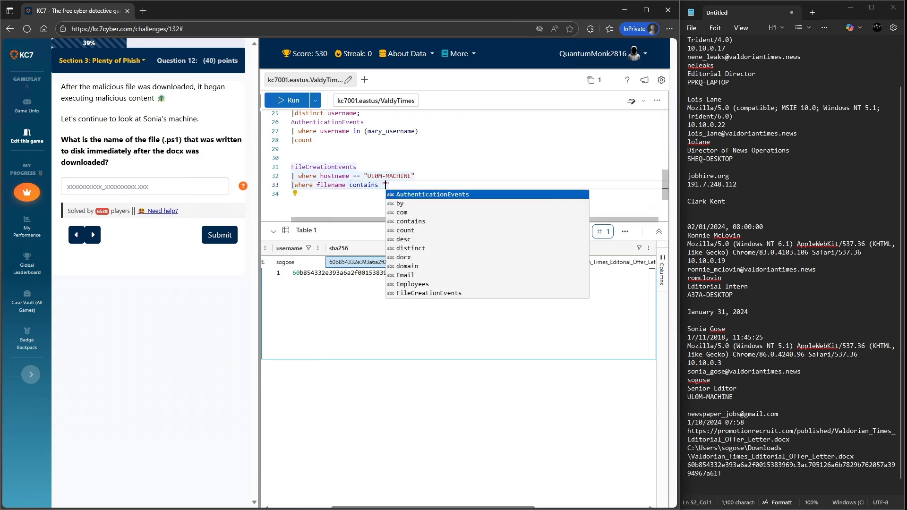
pyautogui.write('.ps1')
pyautogui.press('Return')
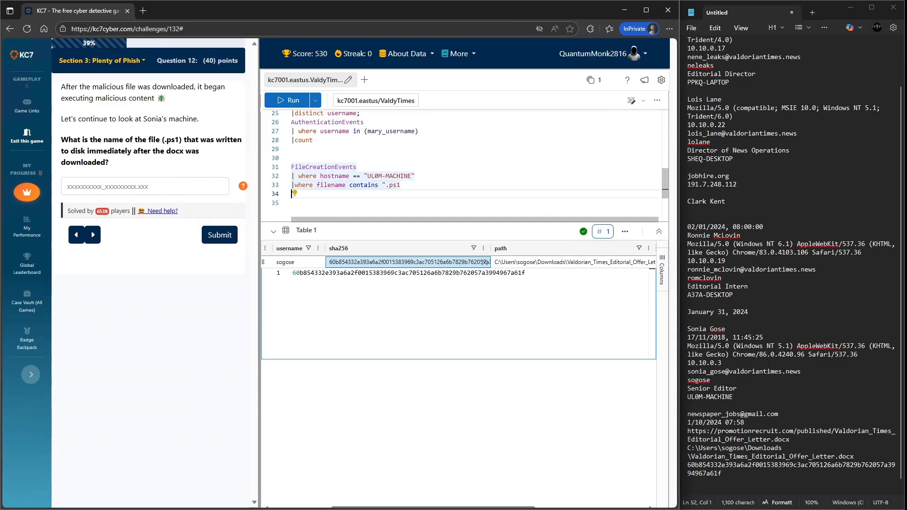
pyautogui.press('BackSpace')
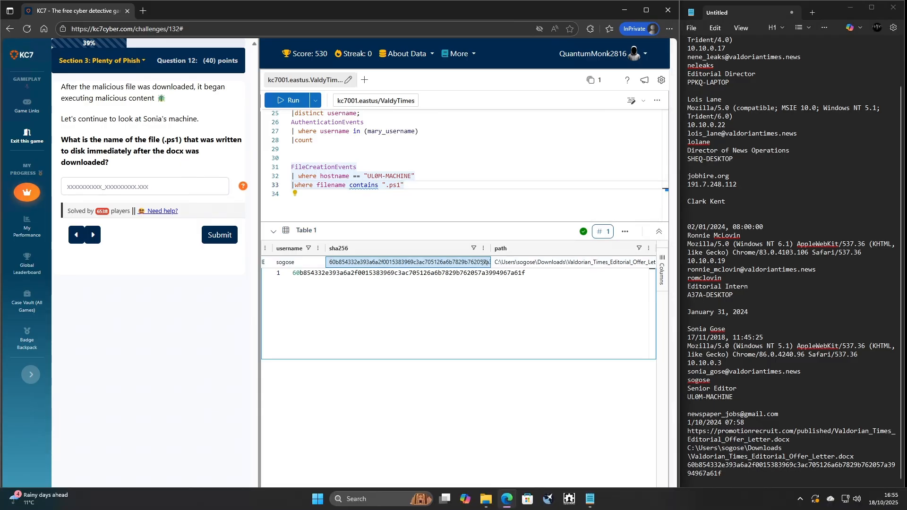
# - Expand the docx result row and copy its timestamp line into the notes above the file path
pyautogui.hscroll(-3, 484, 263)
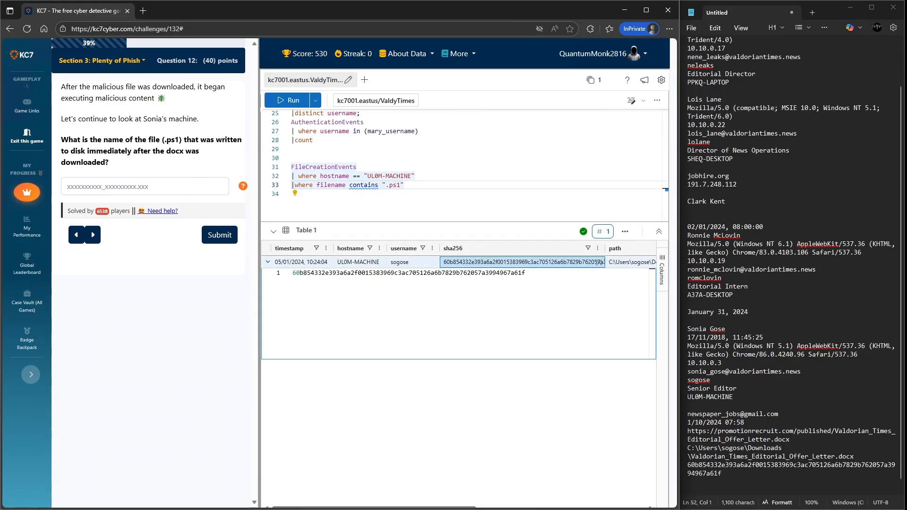
pyautogui.click(268, 262)
pyautogui.click(268, 262)
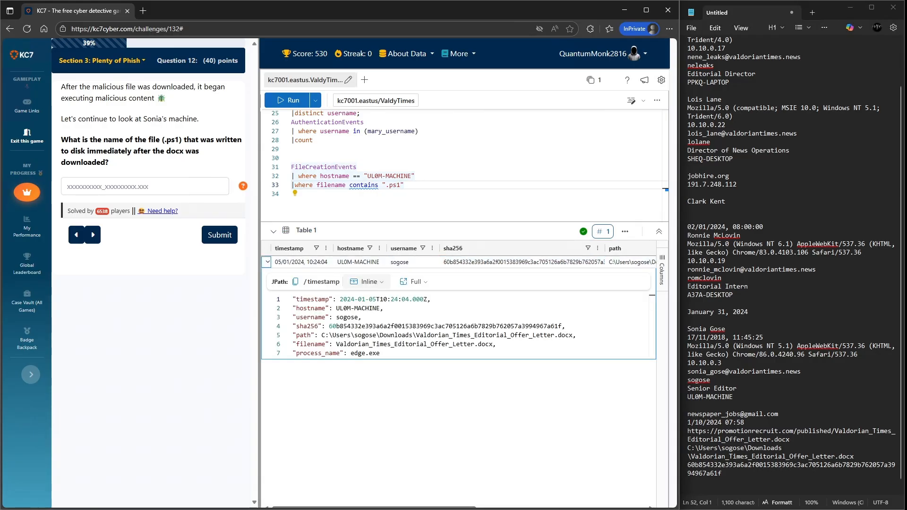
pyautogui.moveTo(431, 299); pyautogui.dragTo(292, 299)
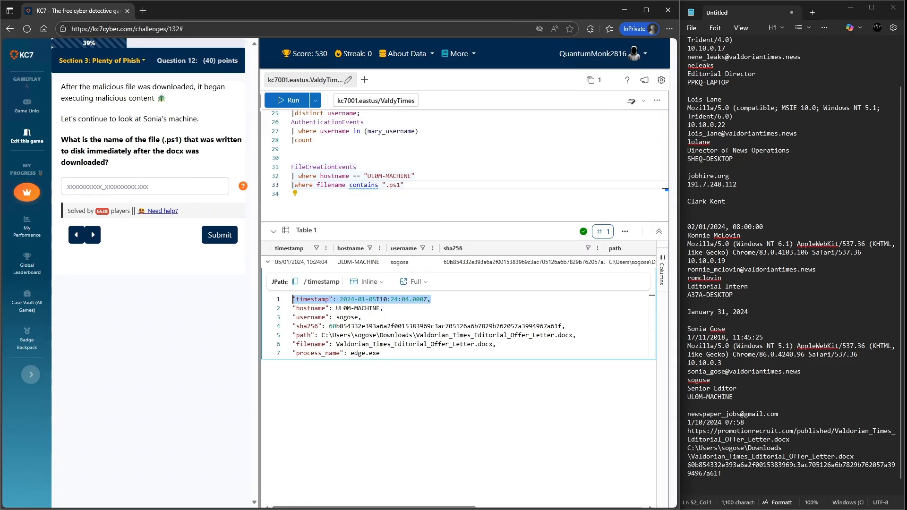
pyautogui.click(791, 439)
pyautogui.press('Return')
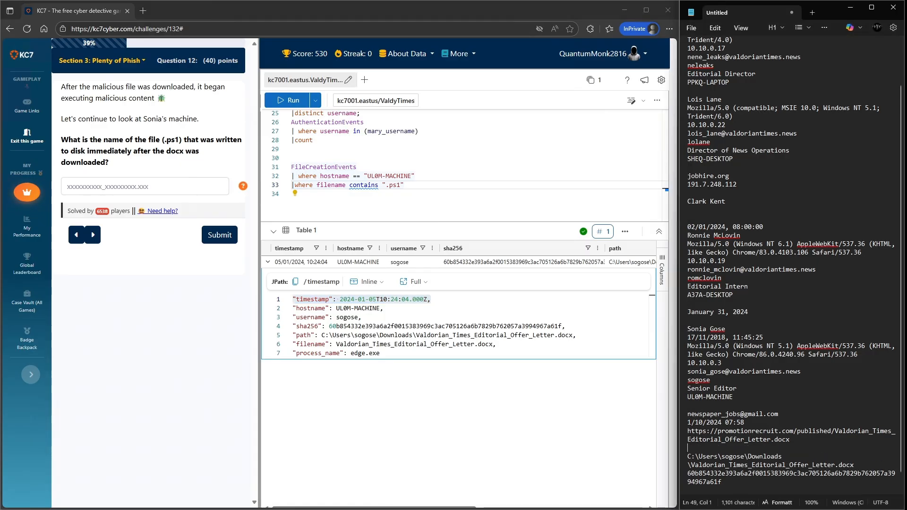
pyautogui.hotkey('ctrl', 'v')
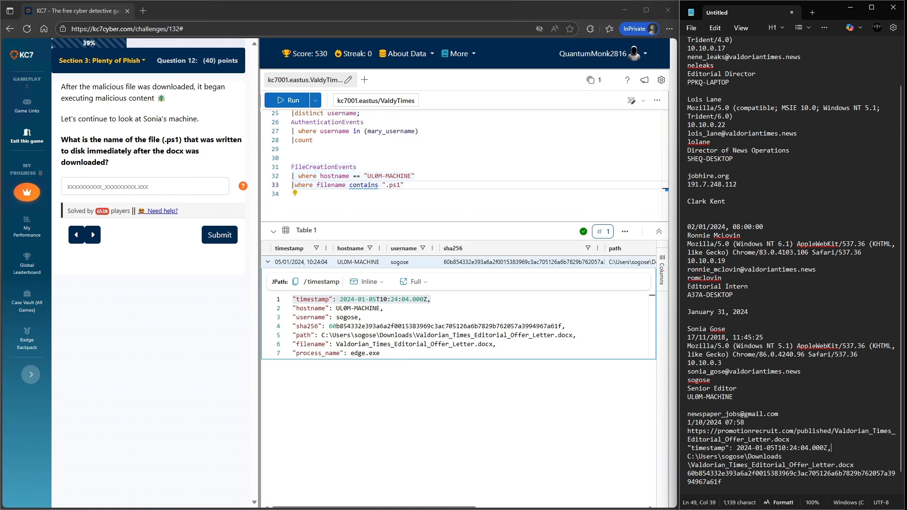
# - Run the FileCreationEvents query filtered for .ps1 files on UL0M-MACHINE
pyautogui.moveTo(404, 185); pyautogui.dragTo(292, 167)
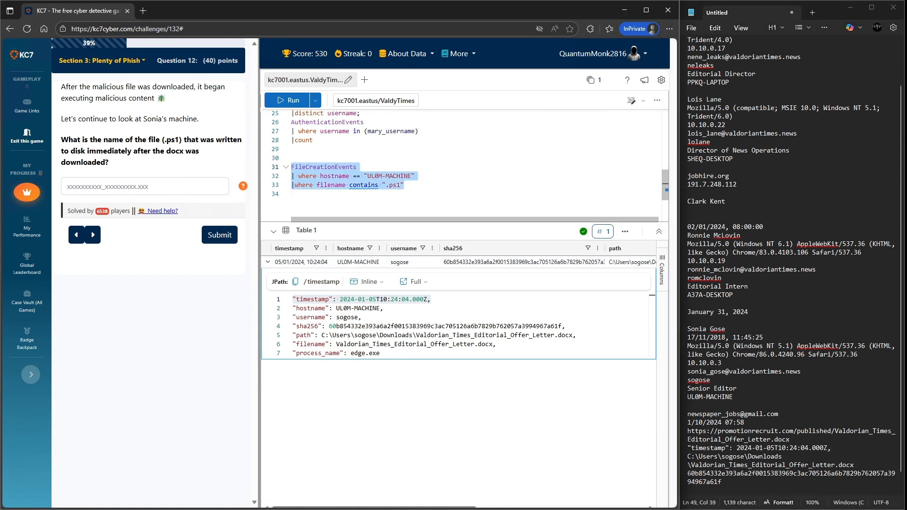
pyautogui.hotkey('shift', 'Return')
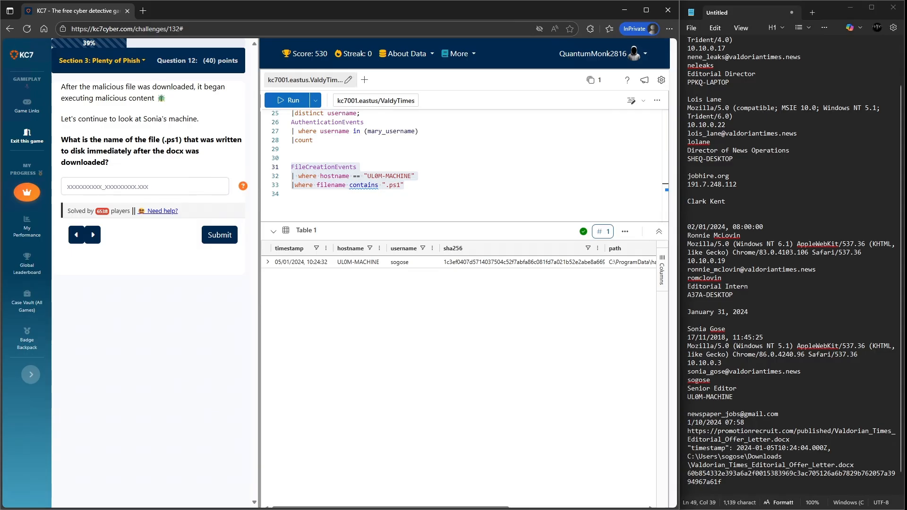
# - Expand the .ps1 result row, copy its filename hacktivist_manifesto.ps1 into the Question 12 answer, and submit it
pyautogui.click(267, 262)
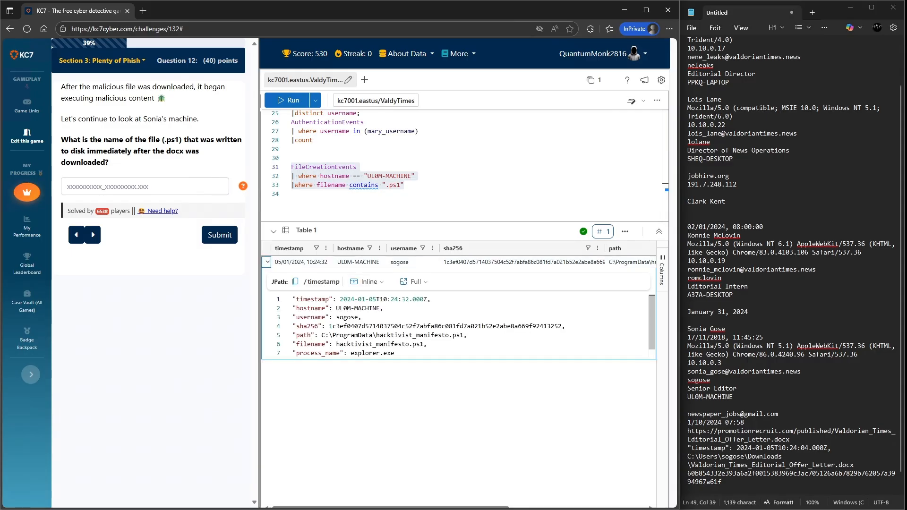
pyautogui.moveTo(424, 344); pyautogui.dragTo(336, 344)
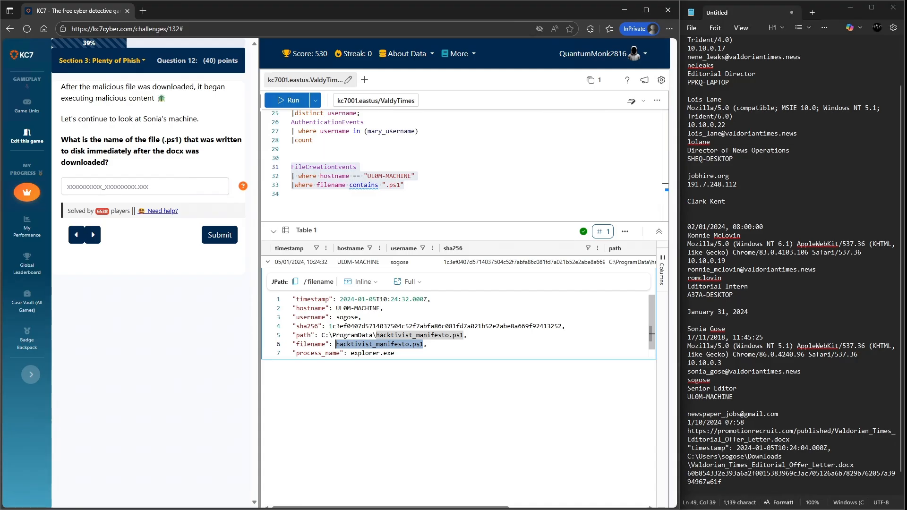
pyautogui.click(222, 186)
pyautogui.write('hacktivist_manifesto.ps1')
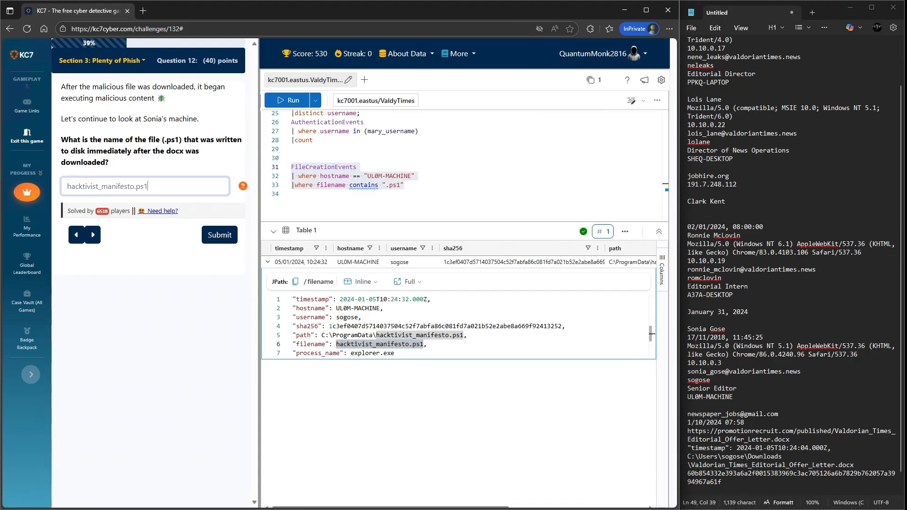
pyautogui.click(220, 234)
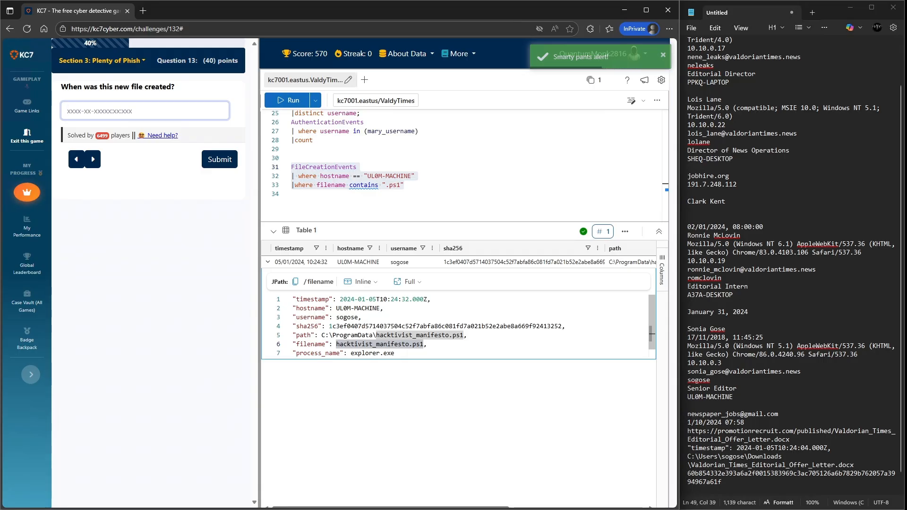
# - Copy the .ps1 file's timestamp 2024-01-05T10:24:32.000Z into the Question 13 answer and submit it
pyautogui.moveTo(424, 299); pyautogui.dragTo(339, 299)
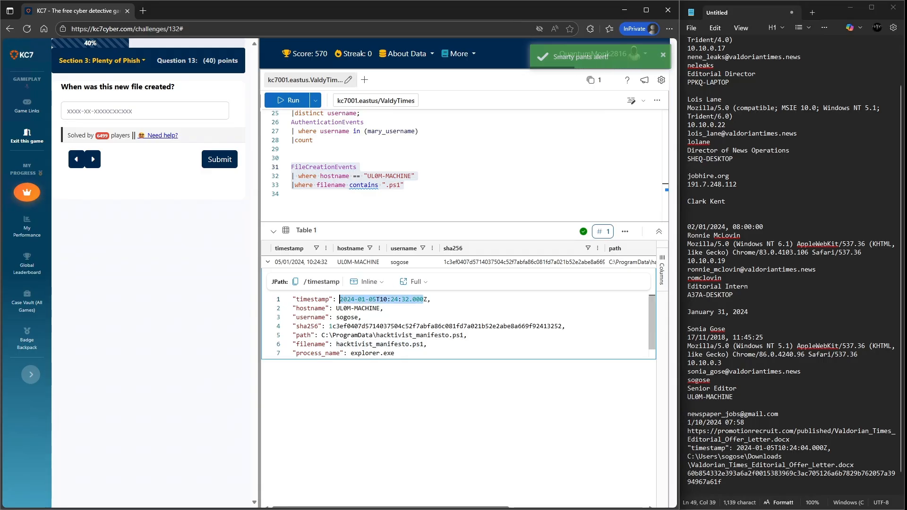
pyautogui.moveTo(428, 299); pyautogui.dragTo(340, 299)
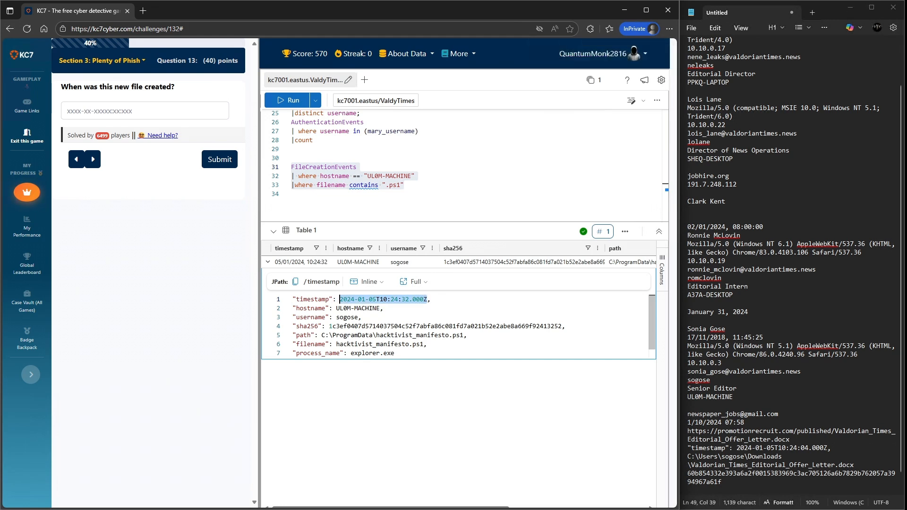
pyautogui.hotkey('ctrl', 'c')
pyautogui.click(156, 111)
pyautogui.hotkey('ctrl', 'v')
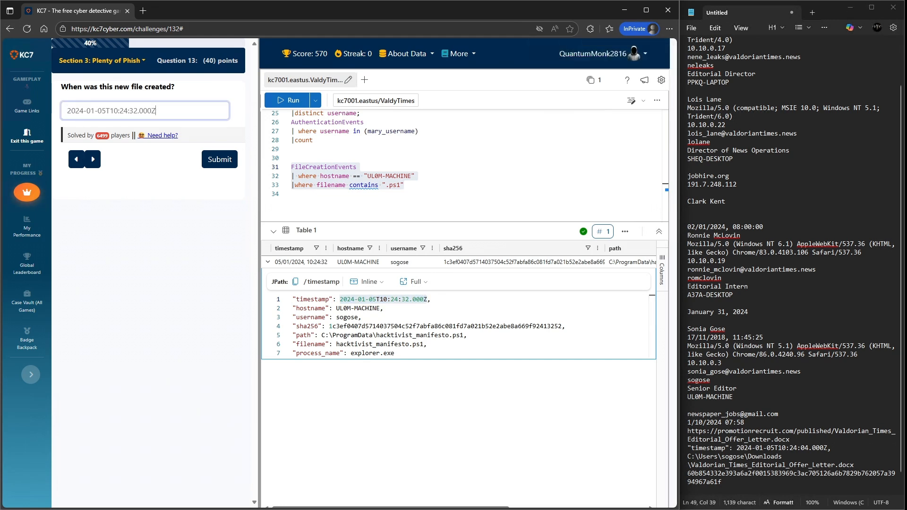
pyautogui.press('Return')
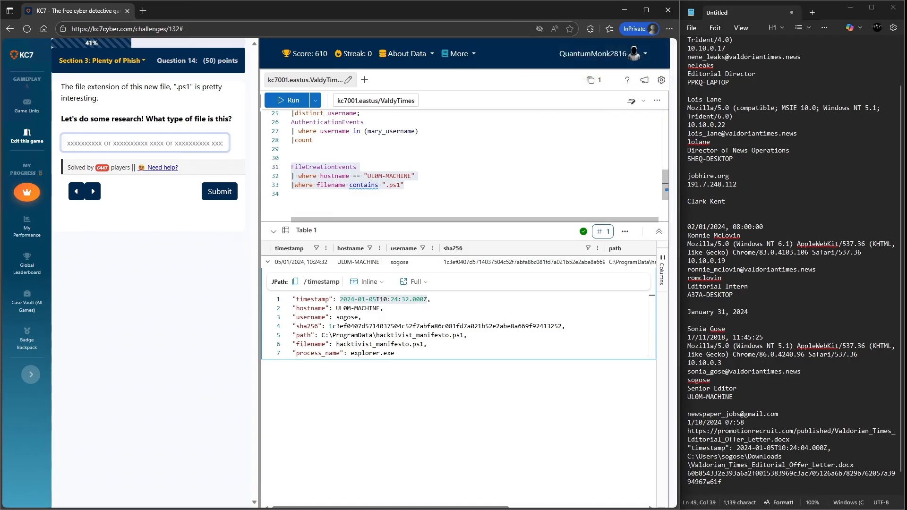
# - Answer Question 14 with powershell, submit it, and open the enlarged PowerShell script image for Question 15
pyautogui.write('powe')
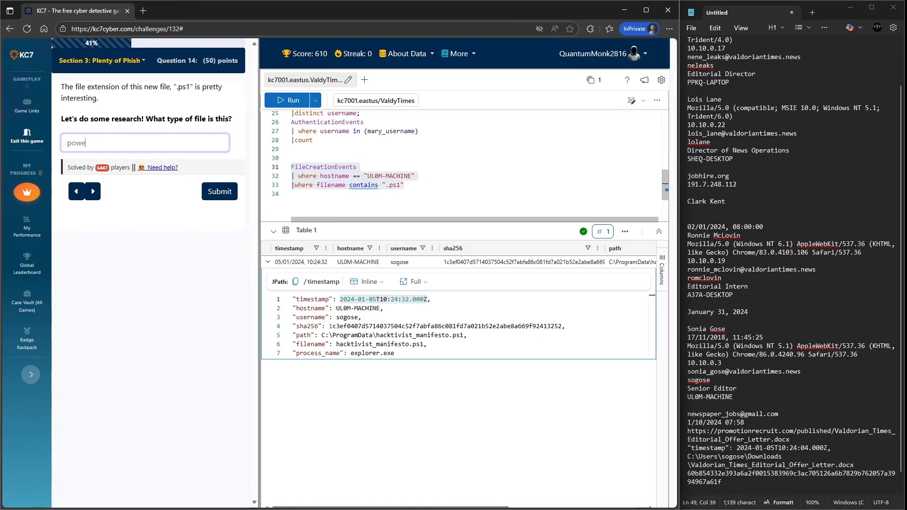
pyautogui.write('rshell')
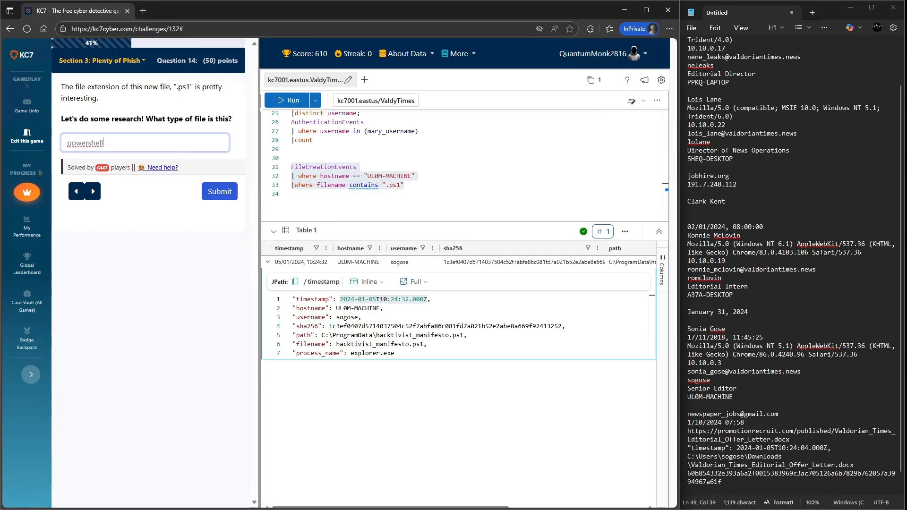
pyautogui.click(220, 191)
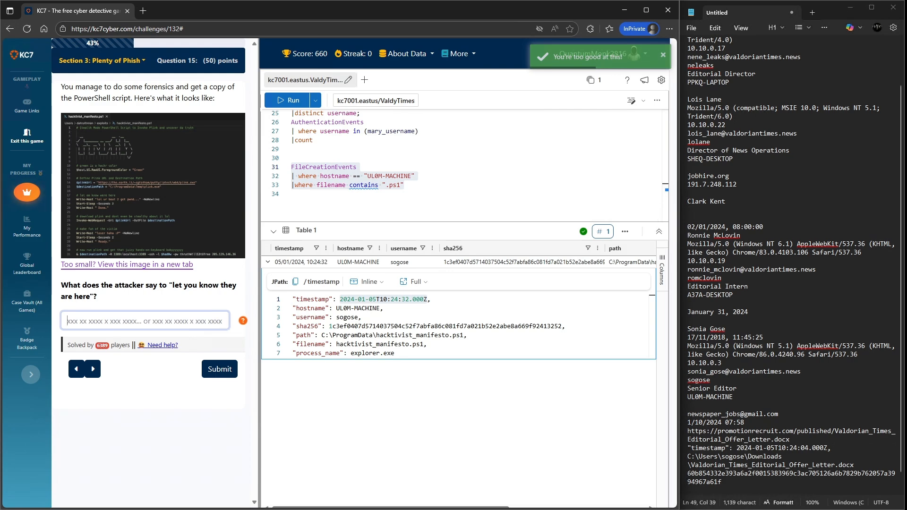
pyautogui.click(153, 186)
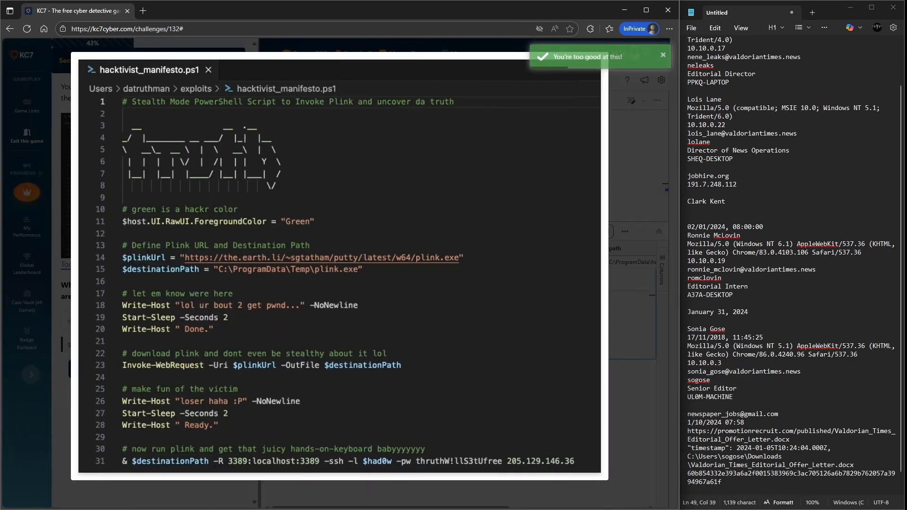
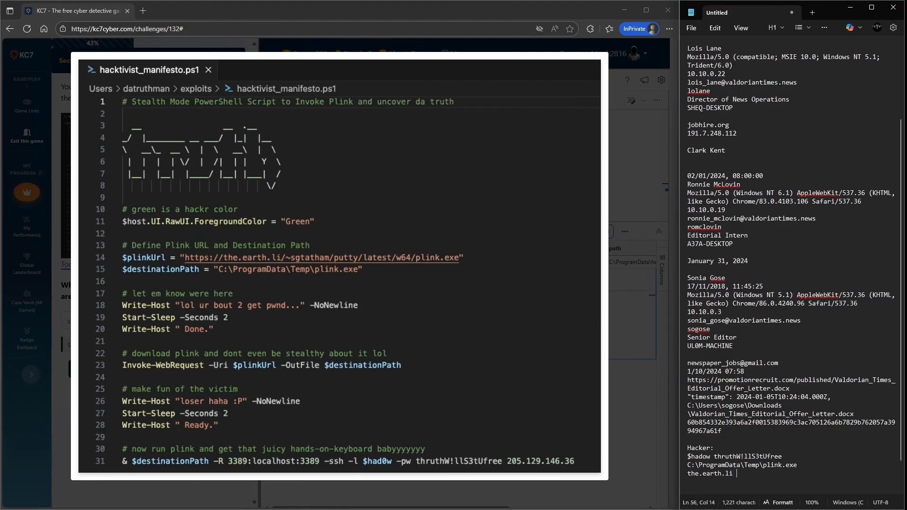
# - Close the enlarged script image and answer Question 15 with lol ur bout 2 get pwnd, then submit
pyautogui.click(638, 331)
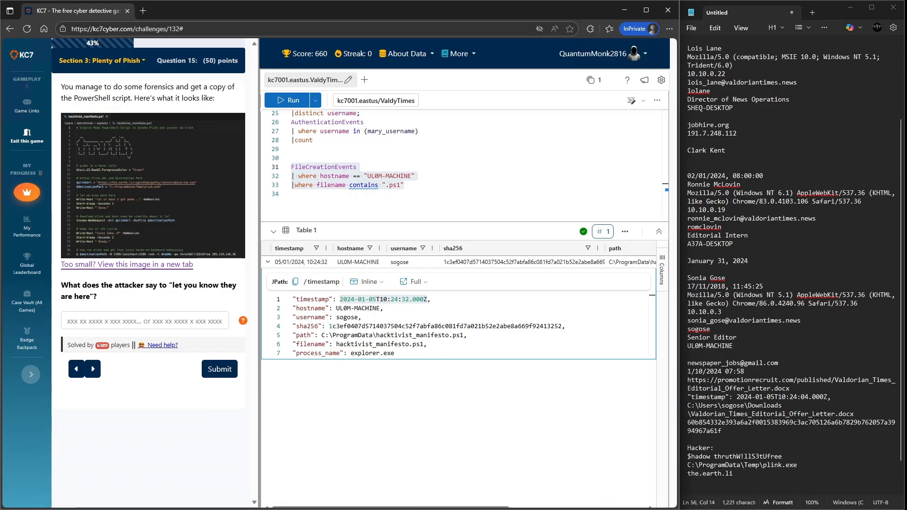
pyautogui.click(145, 321)
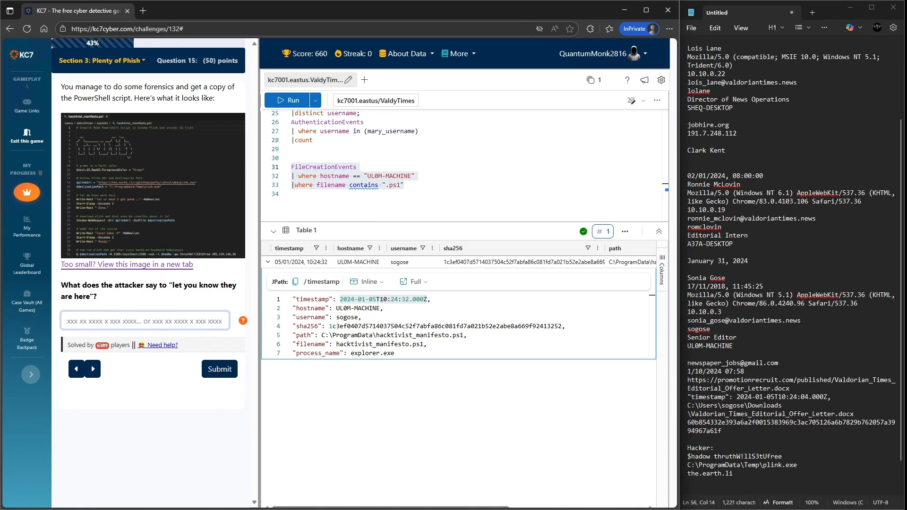
pyautogui.write('lol')
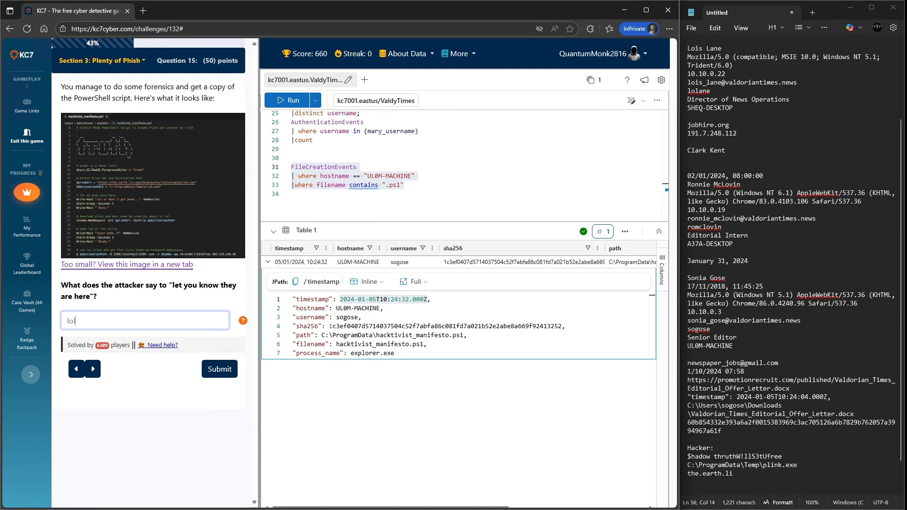
pyautogui.write(' ur bout')
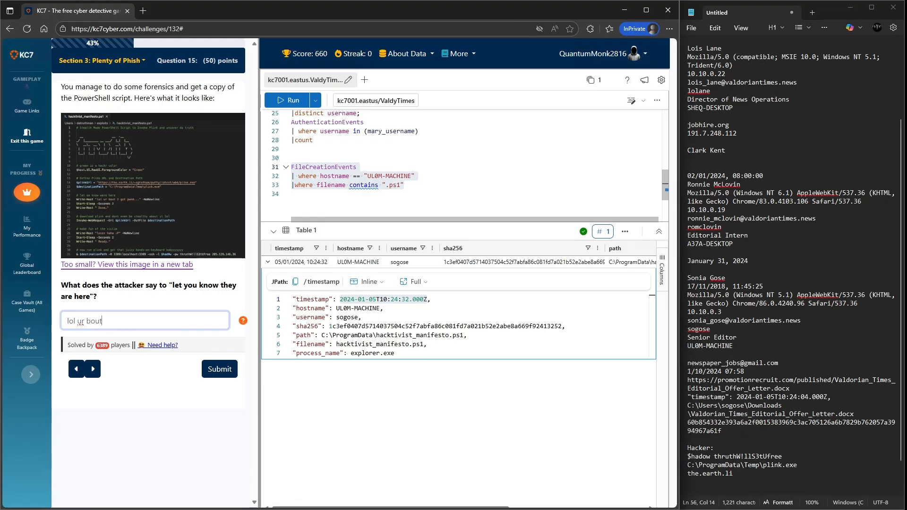
pyautogui.write(' 2 get pwnd...')
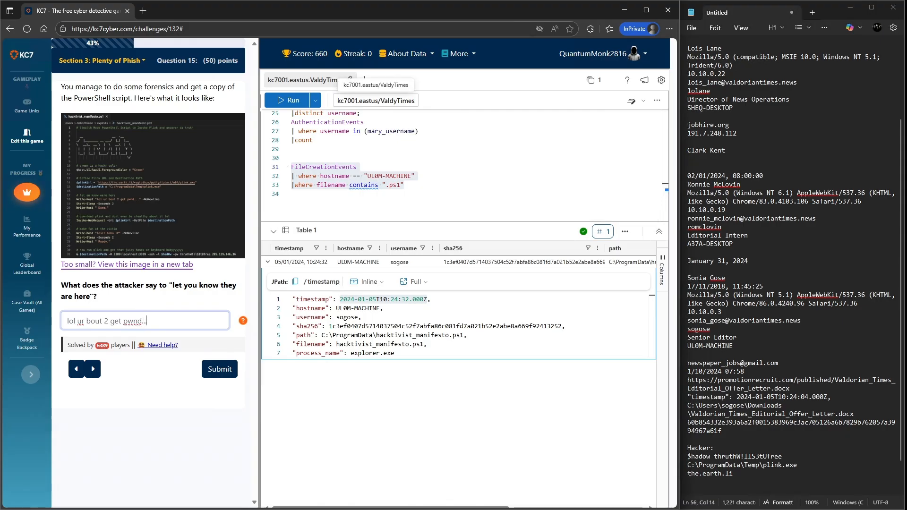
pyautogui.press('Return')
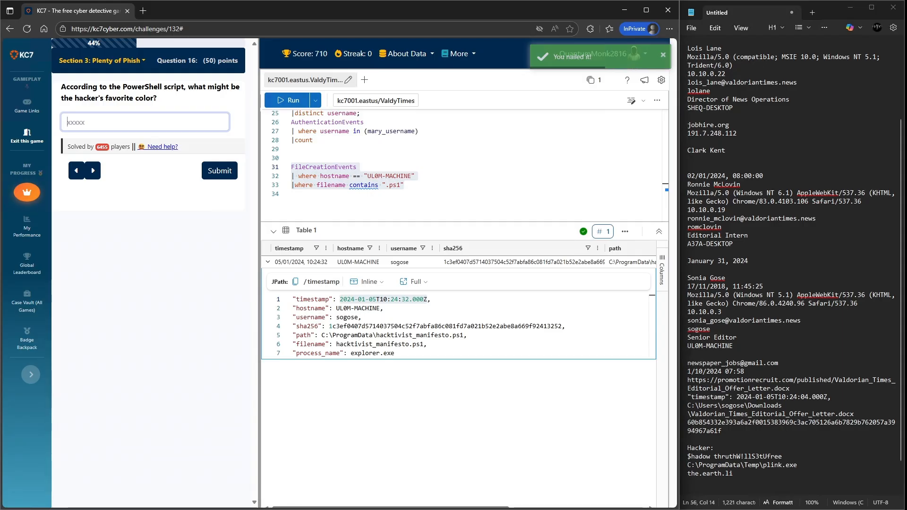
# - Answer Question 16 with green and submit it
pyautogui.write('green')
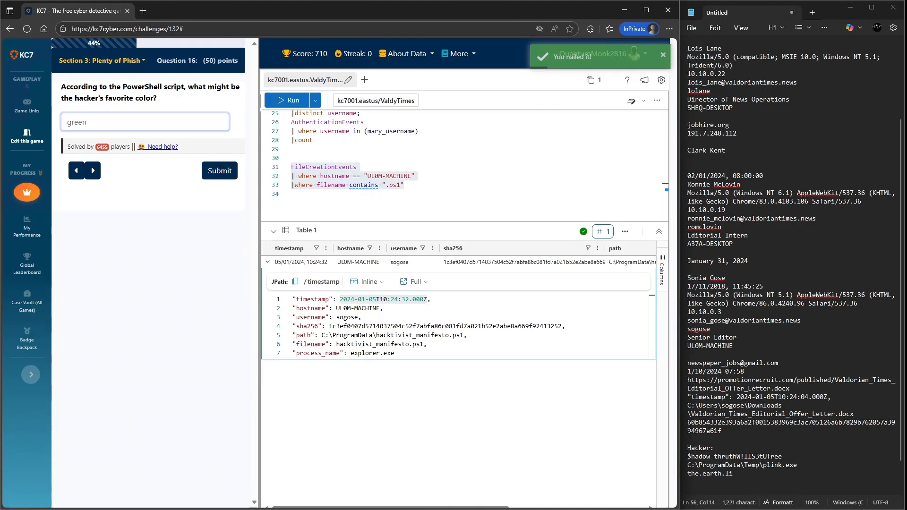
pyautogui.press('Return')
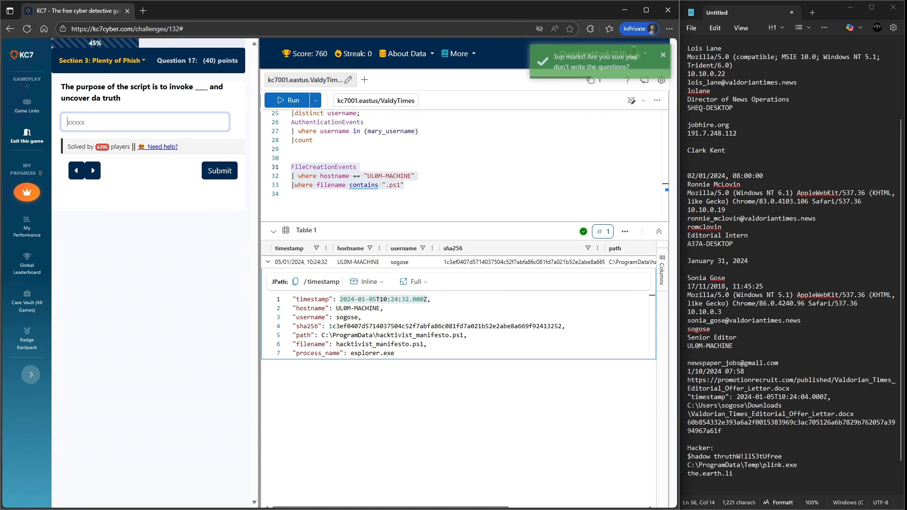
# - Answer Question 17 with plink, taken from the notes, and submit it
pyautogui.moveTo(781, 466); pyautogui.dragTo(763, 466)
pyautogui.click(144, 122)
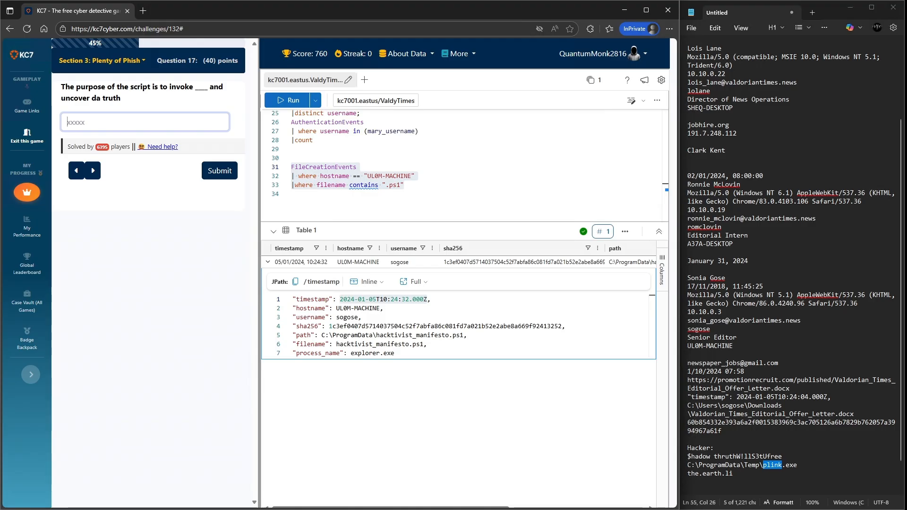
pyautogui.write('plink')
pyautogui.press('Return')
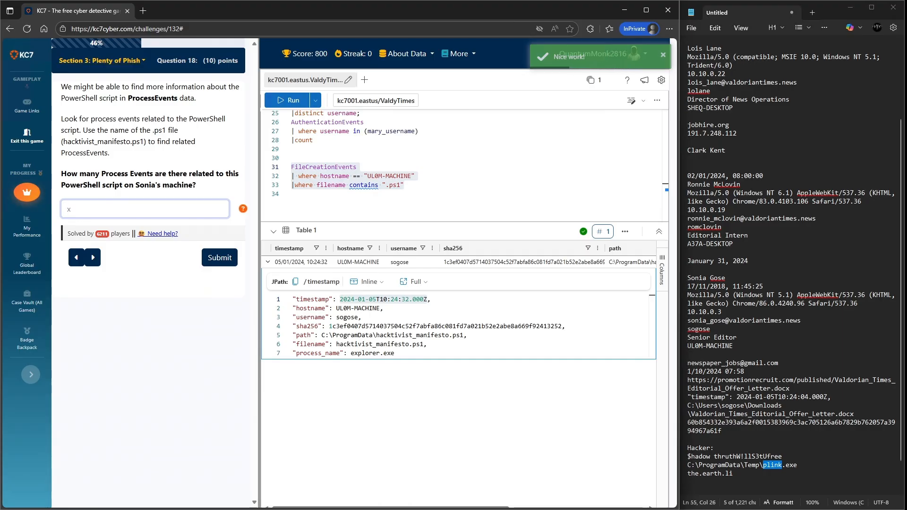
# - Start a new ProcessEvents query on a fresh line of the editor, copying the table name from the question
pyautogui.moveTo(128, 98); pyautogui.dragTo(177, 97)
pyautogui.hotkey('ctrl', 'c')
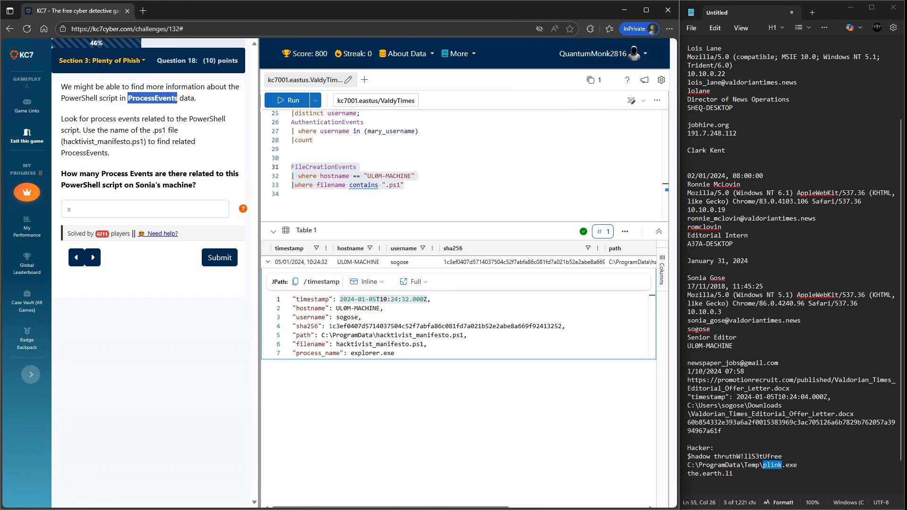
pyautogui.click(331, 194)
pyautogui.press('Return')
pyautogui.moveTo(406, 53)
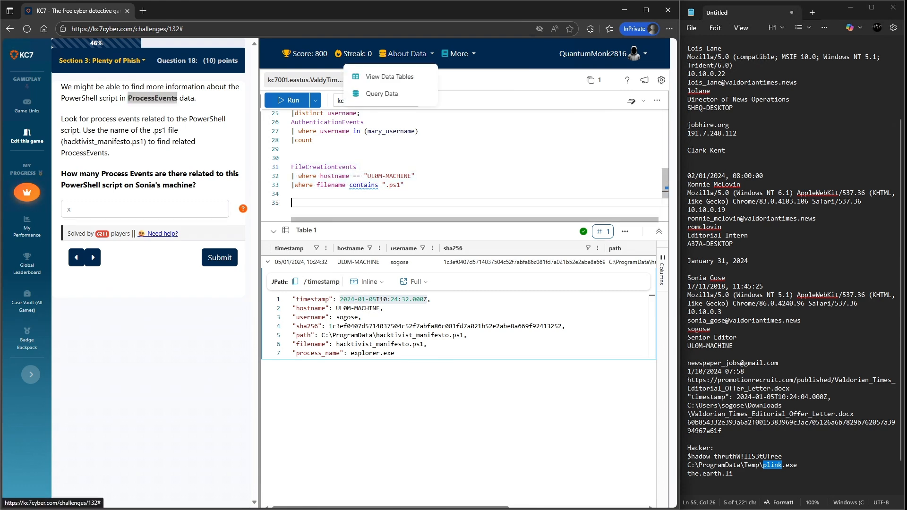
pyautogui.hotkey('ctrl', 'v')
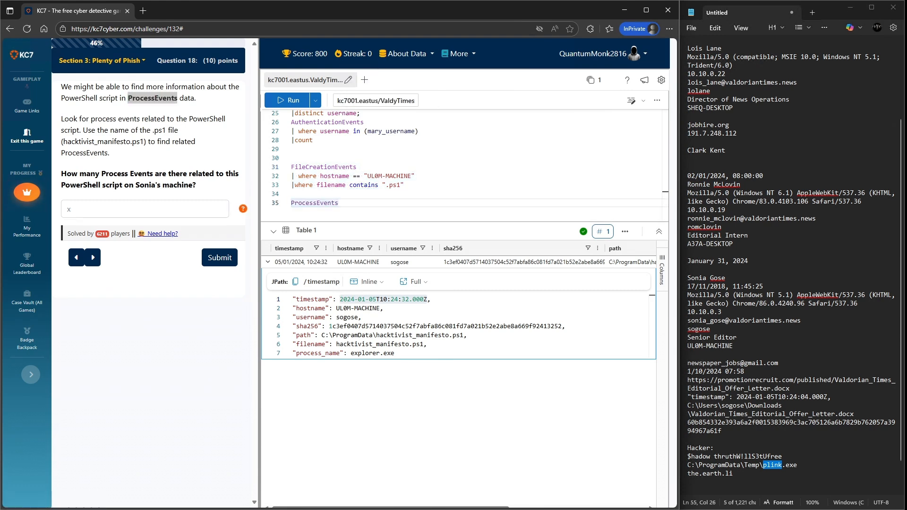
# - Copy the file name hacktivist_manifesto.ps1 from the question into the notes under Hacker
pyautogui.moveTo(144, 141); pyautogui.dragTo(63, 141)
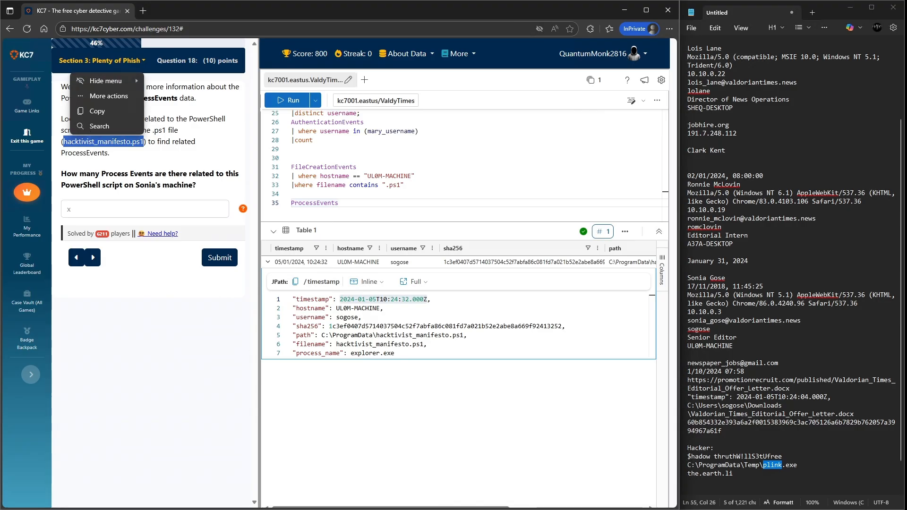
pyautogui.hotkey('ctrl', 'c')
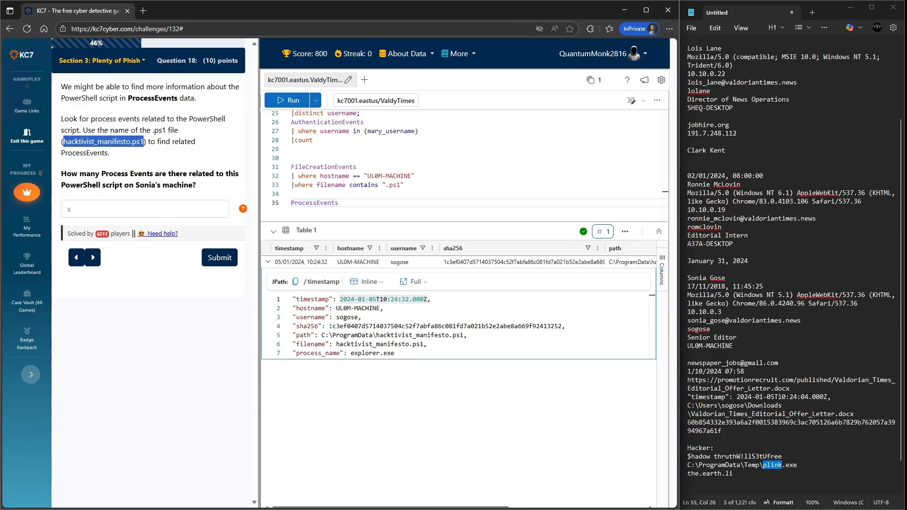
pyautogui.click(714, 447)
pyautogui.press('Return')
pyautogui.hotkey('ctrl', 'v')
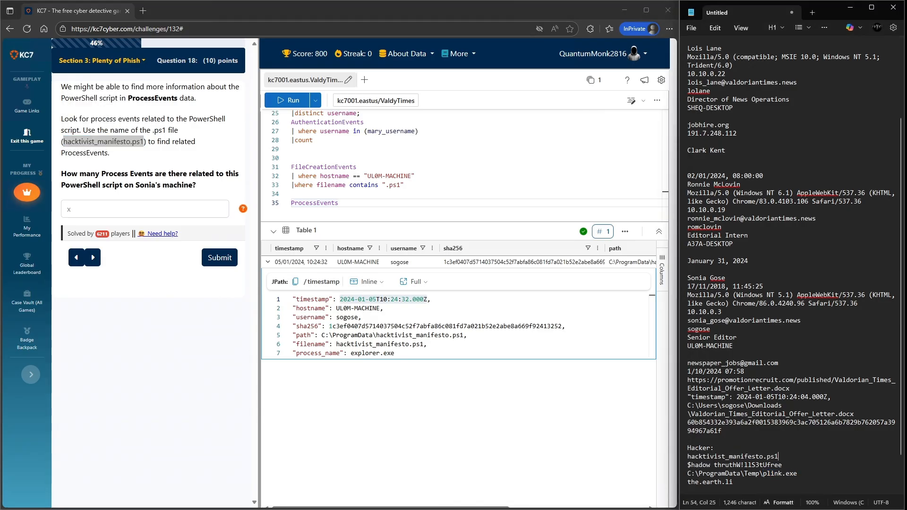
# - Filter ProcessEvents where process_name contains "hacktivist_manifesto.ps1" and run the query
pyautogui.click(339, 203)
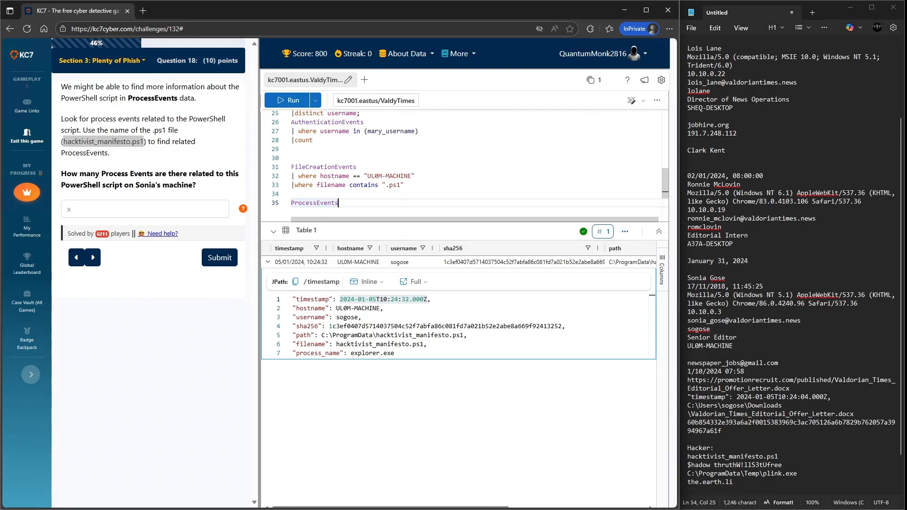
pyautogui.press('Return')
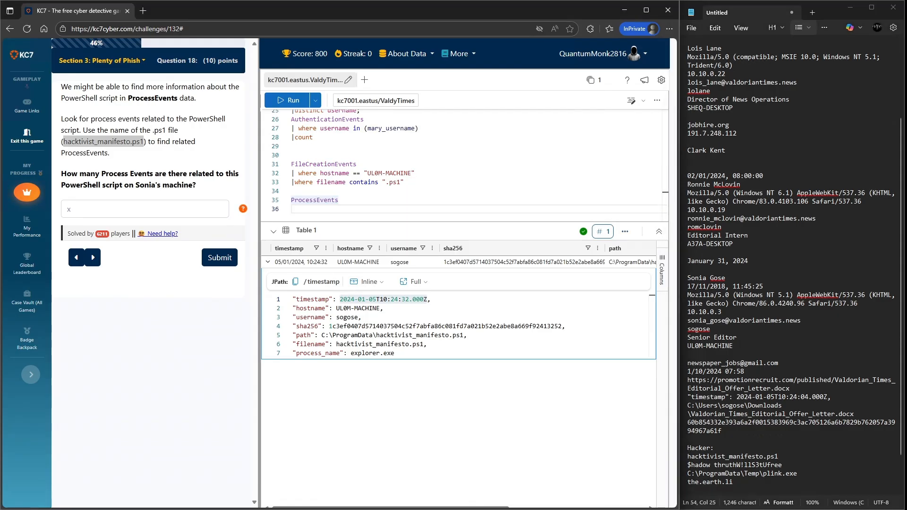
pyautogui.write('|where')
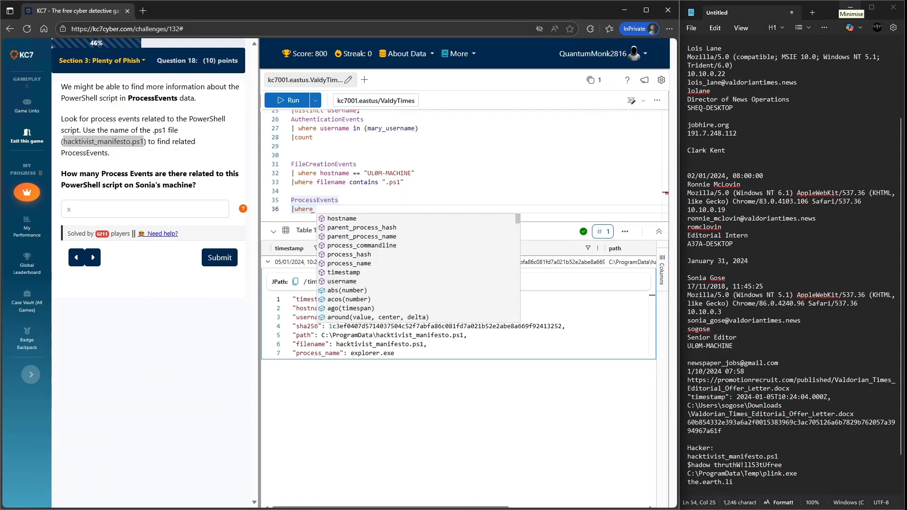
pyautogui.press('Down')
pyautogui.press('Down')
pyautogui.press('Down')
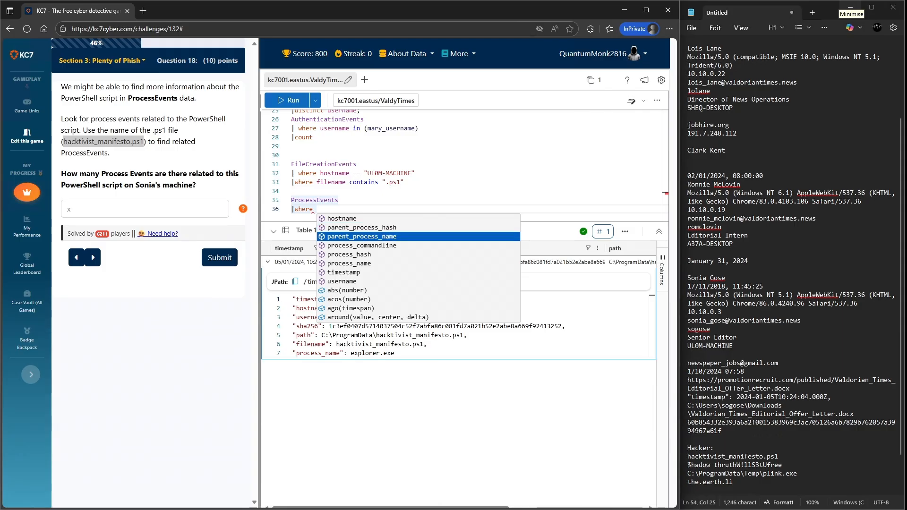
pyautogui.press('Down')
pyautogui.press('Down')
pyautogui.press('Down')
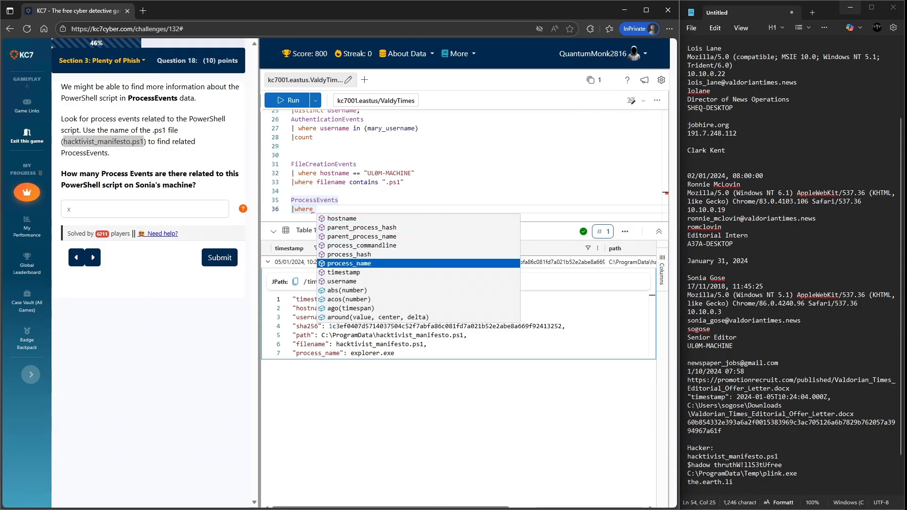
pyautogui.press('Tab')
pyautogui.press('Tab')
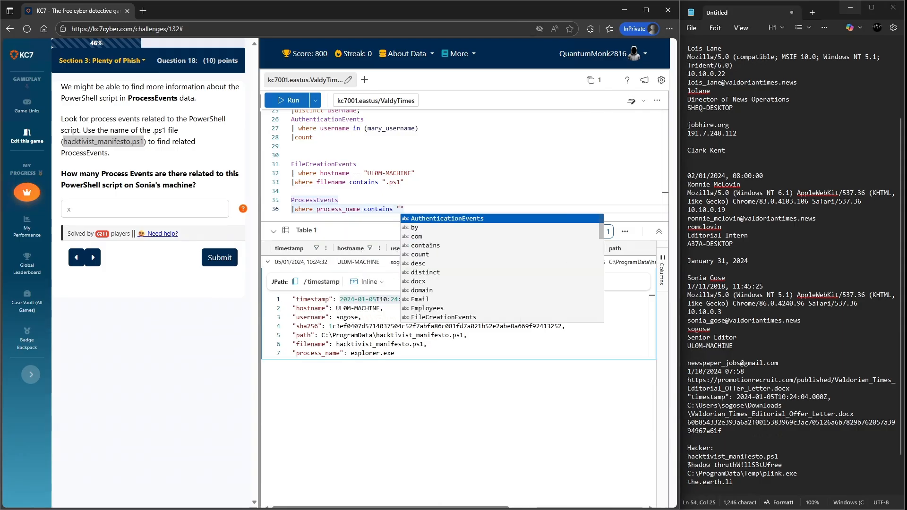
pyautogui.hotkey('ctrl', 'v')
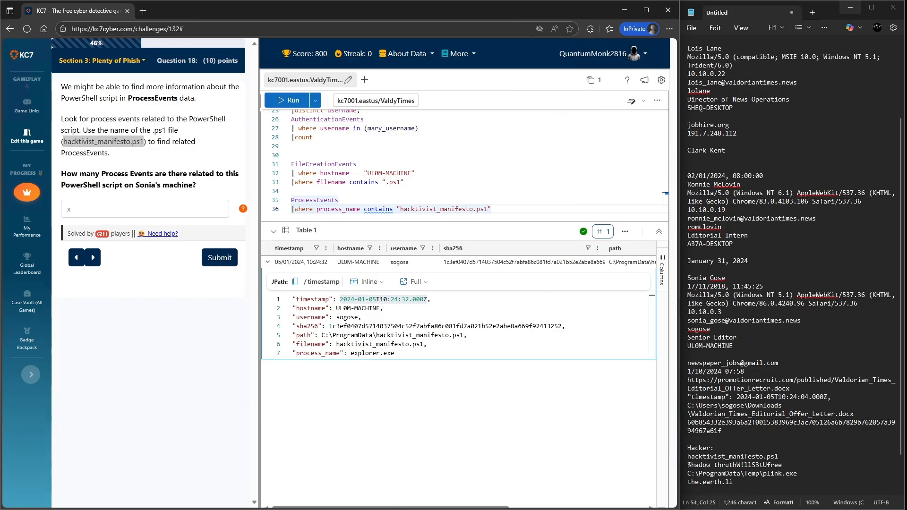
pyautogui.hotkey('shift', 'Return')
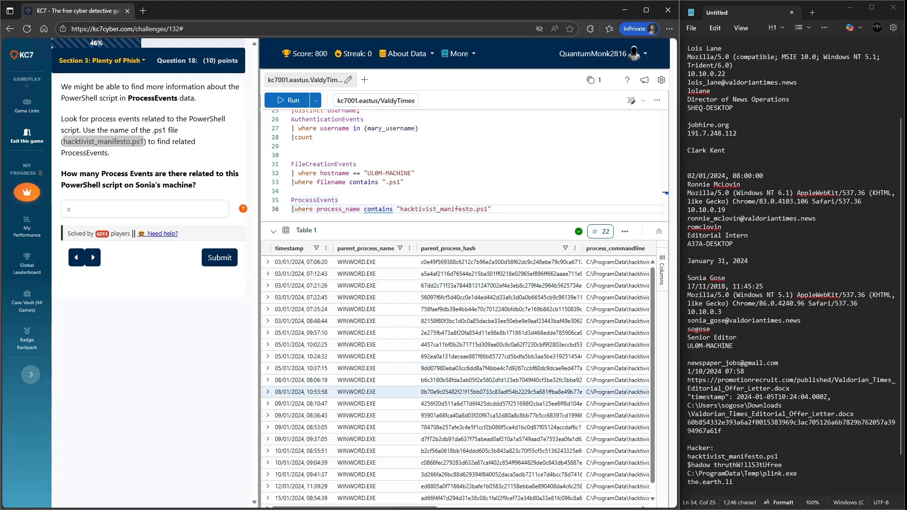
# - Examine the result rows' process, hostname and username columns against the victim's machine name in the notes
pyautogui.moveTo(354, 507); pyautogui.dragTo(477, 507)
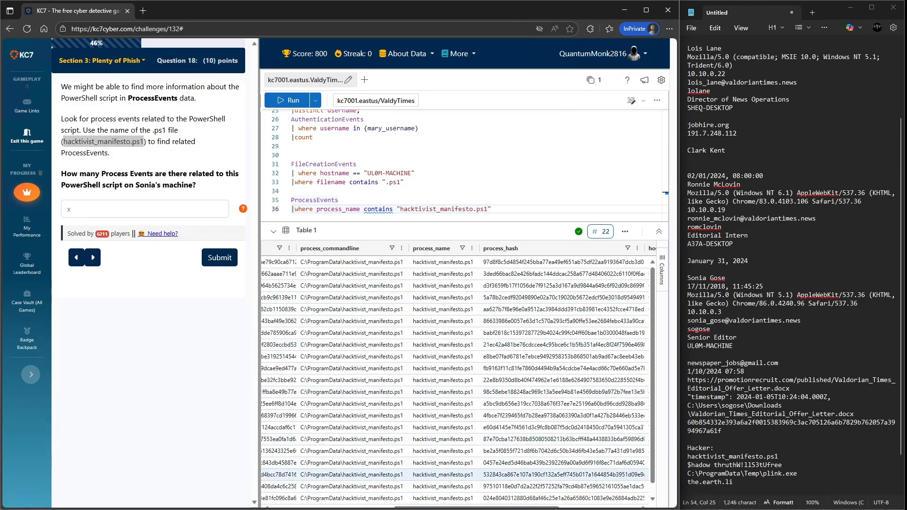
pyautogui.hscroll(-1, 455, 378)
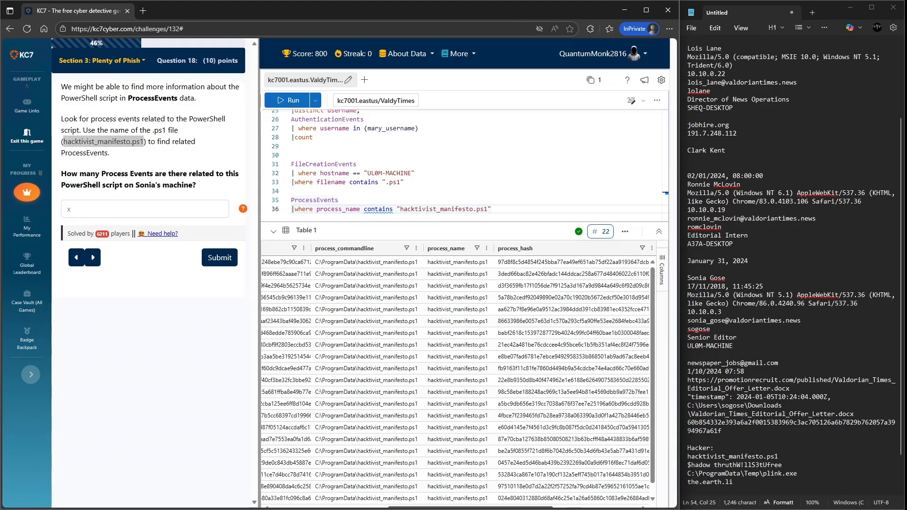
pyautogui.hscroll(4, 456, 378)
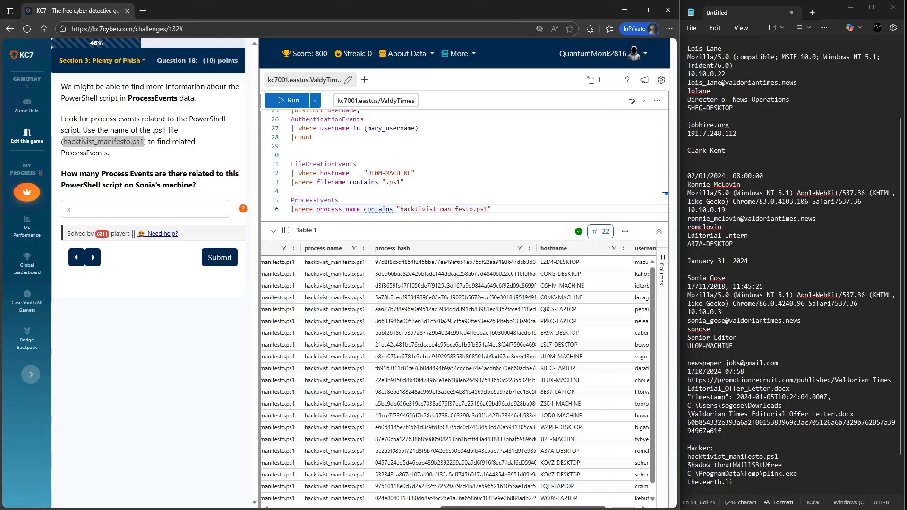
pyautogui.hscroll(3, 456, 378)
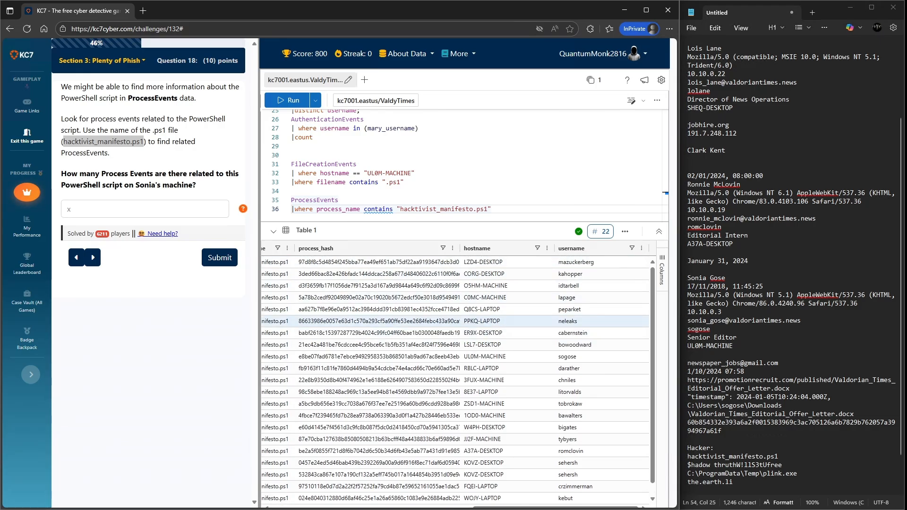
pyautogui.scroll(-1, 378, 321)
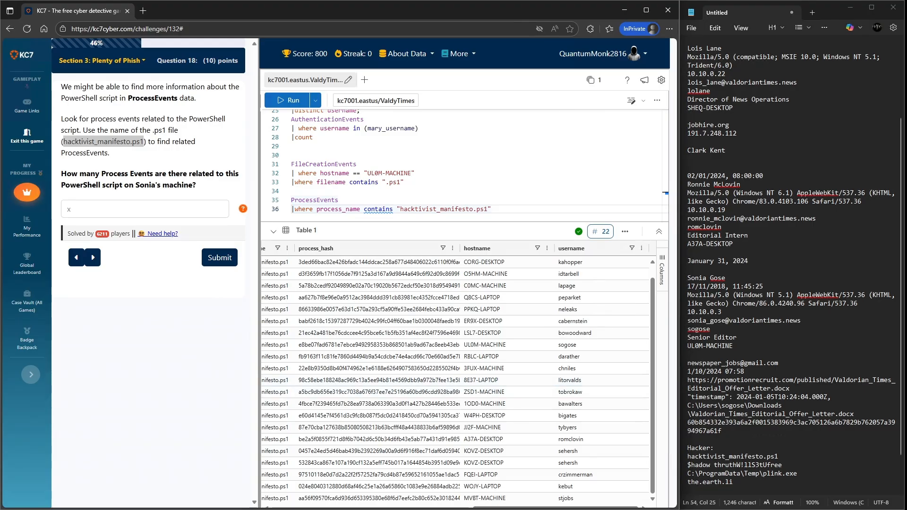
pyautogui.moveTo(687, 346); pyautogui.dragTo(733, 346)
pyautogui.hotkey('ctrl', 'c')
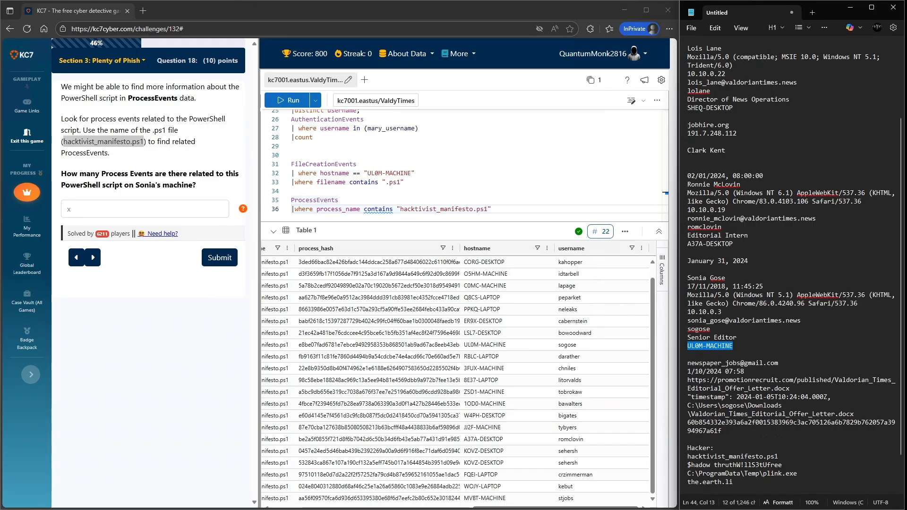
pyautogui.scroll(-1, 491, 394)
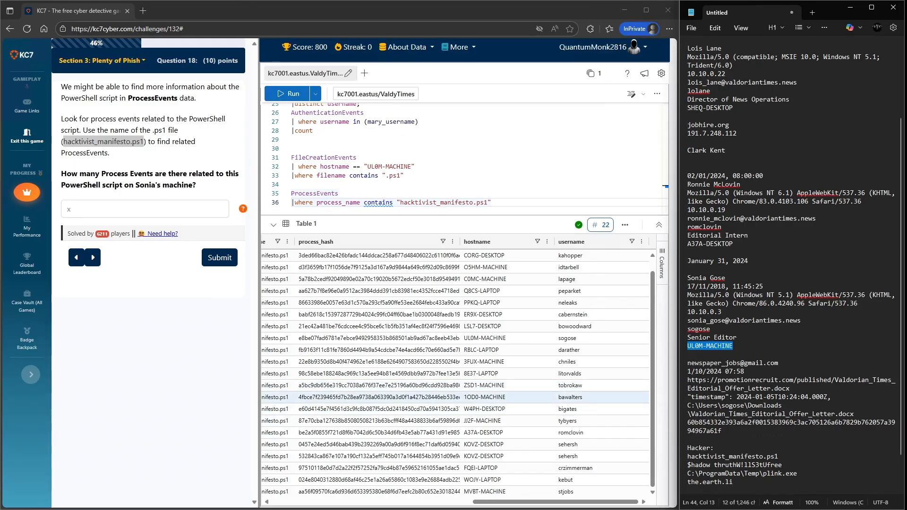
pyautogui.scroll(1, 491, 397)
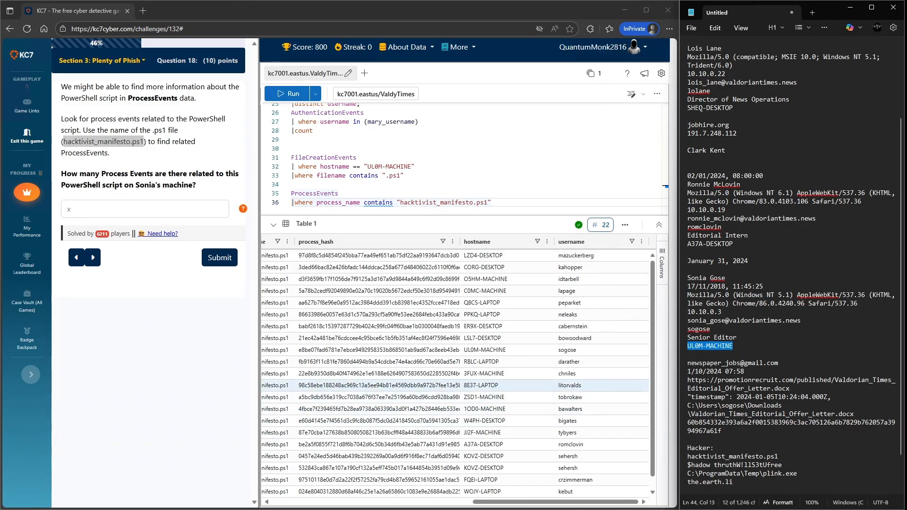
pyautogui.moveTo(530, 503)
pyautogui.mouseDown()
pyautogui.moveTo(328, 502)
pyautogui.moveTo(528, 502)
pyautogui.mouseUp()
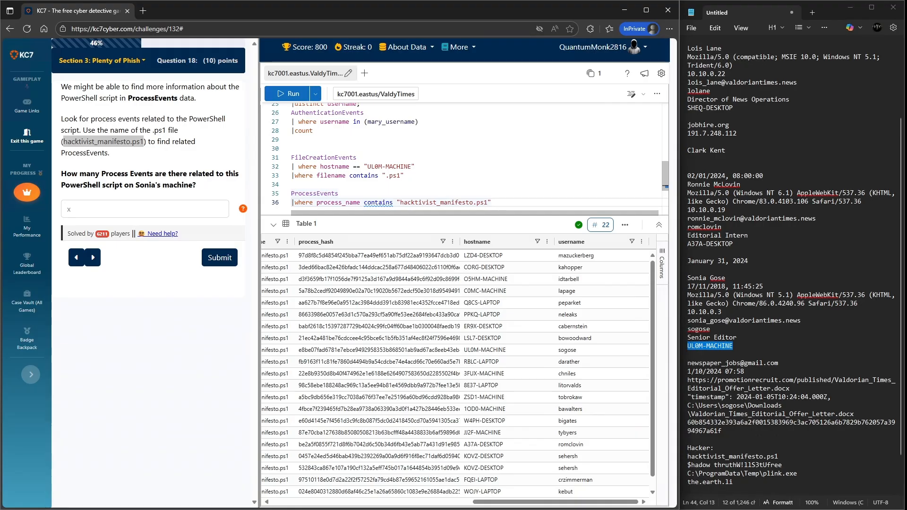
# - Add a filter on a new line for hostname containing "UL0M-MACHINE", pasting the machine name, and run the query
pyautogui.press('Return')
pyautogui.moveTo(647, 10)
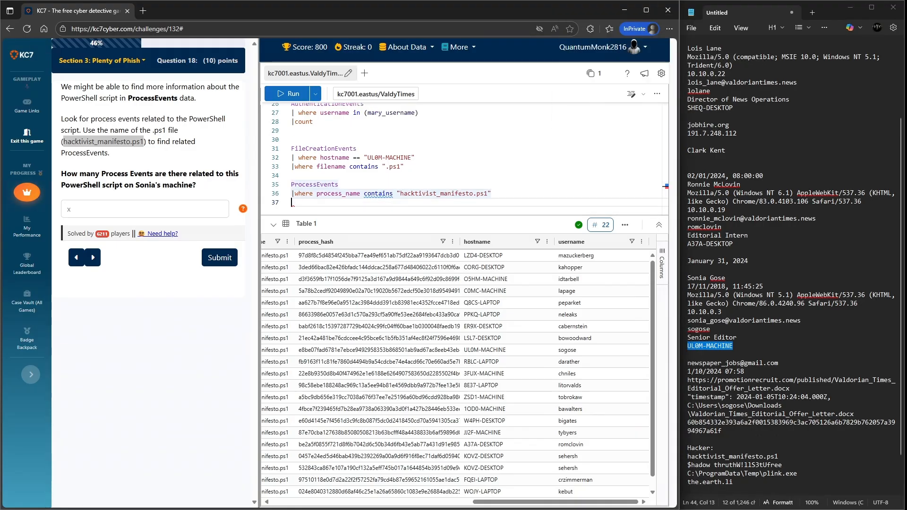
pyautogui.write('|w')
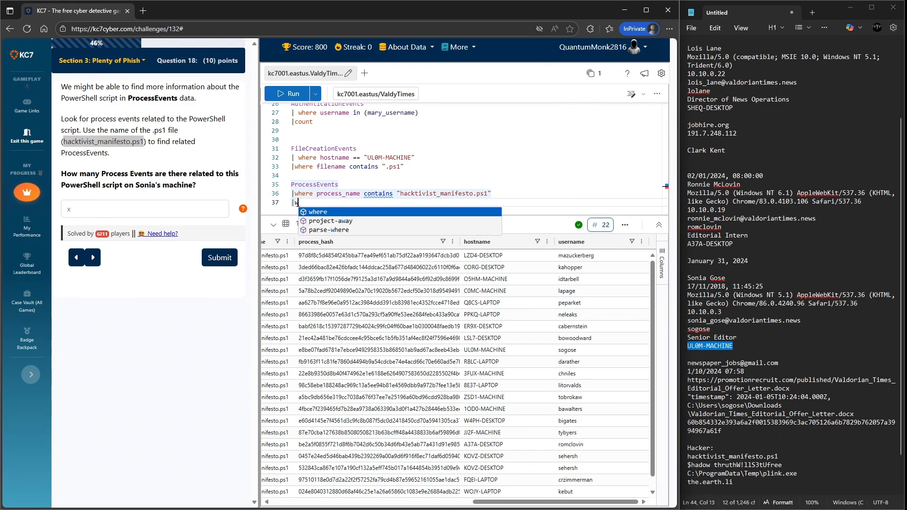
pyautogui.write('here hostname contains "')
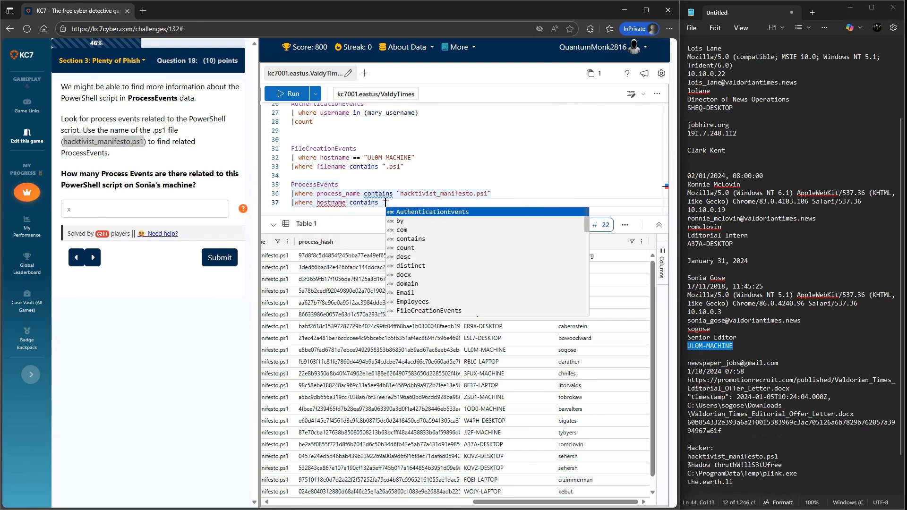
pyautogui.hotkey('ctrl', 'v')
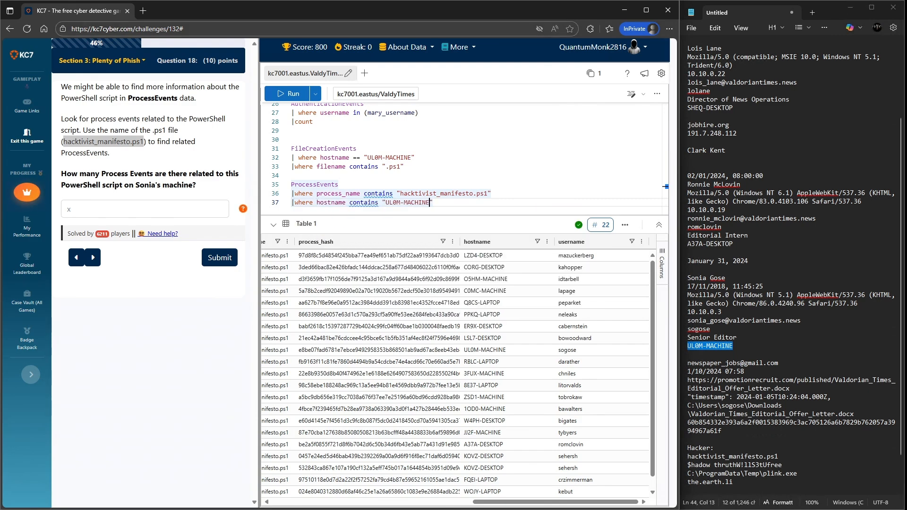
pyautogui.hotkey('shift', 'Return')
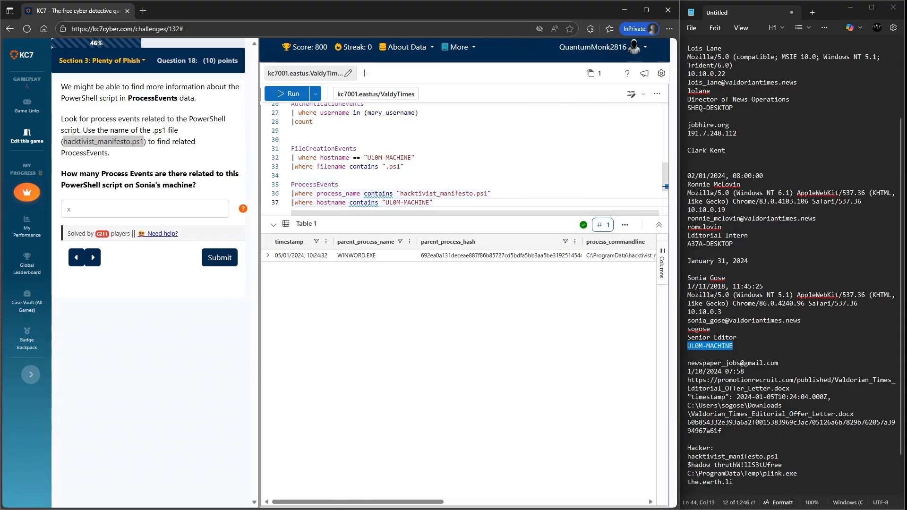
# - Try submitting 1 as the number of process events on Sonia's machine
pyautogui.moveTo(357, 501)
pyautogui.mouseDown()
pyautogui.moveTo(557, 502)
pyautogui.moveTo(358, 502)
pyautogui.mouseUp()
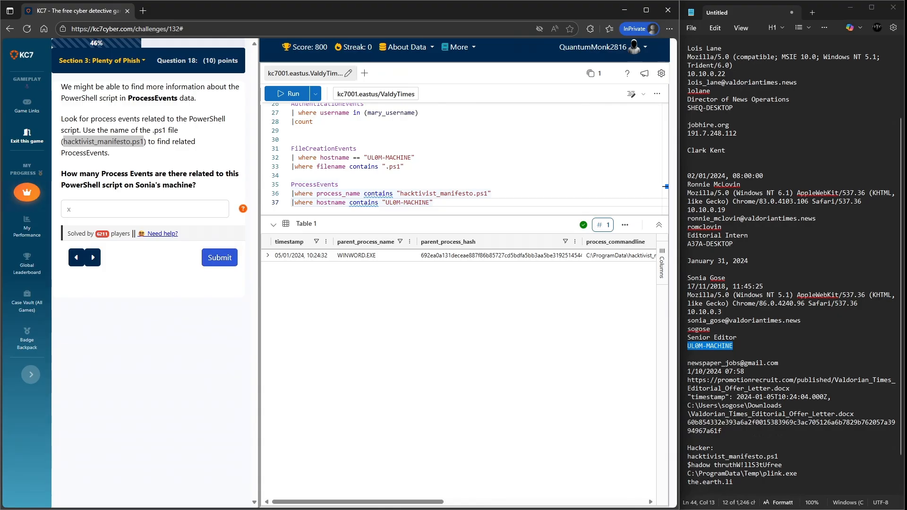
pyautogui.click(68, 209)
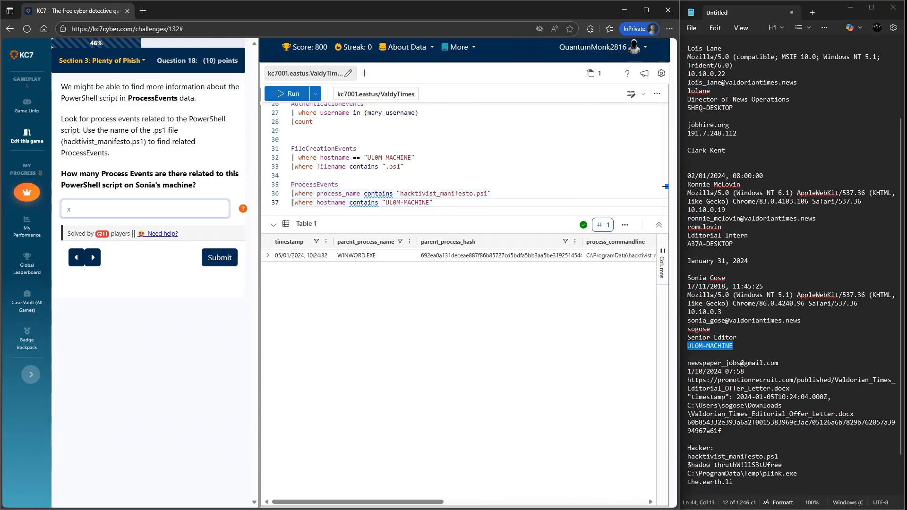
pyautogui.click(220, 257)
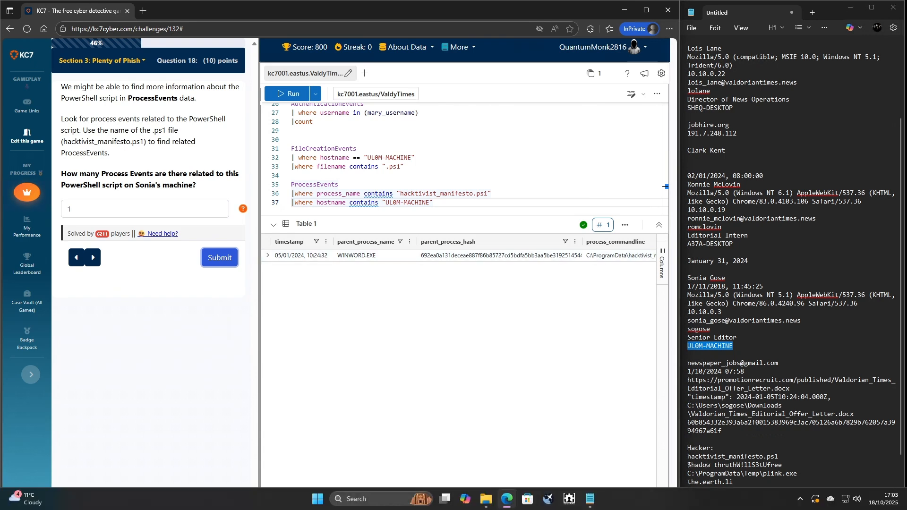
# - Change the process_name filter to contain only ".ps1", rerun the query and scroll through the result columns
pyautogui.moveTo(358, 501); pyautogui.dragTo(501, 502)
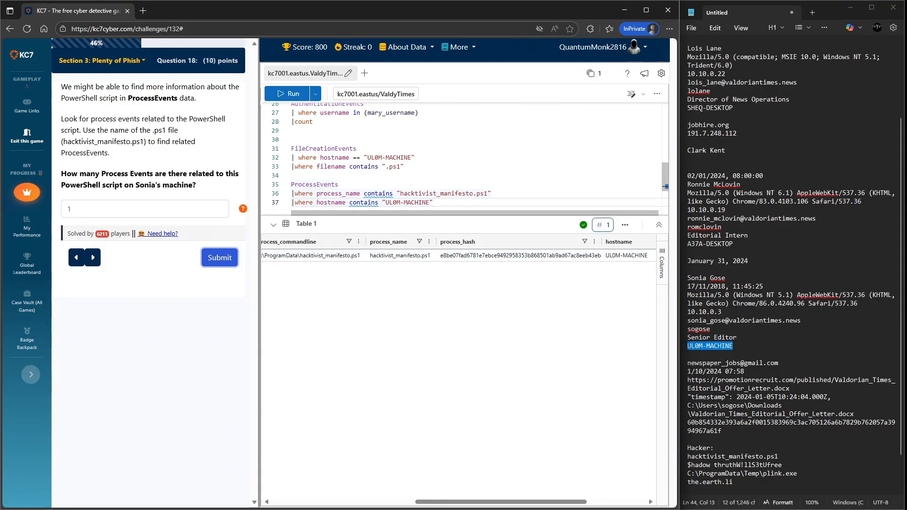
pyautogui.moveTo(400, 193); pyautogui.dragTo(473, 194)
pyautogui.press('BackSpace')
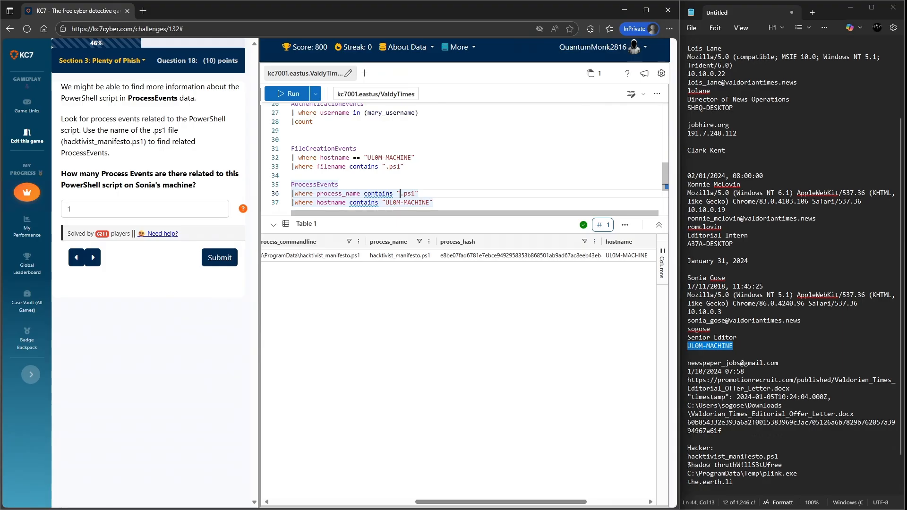
pyautogui.hotkey('shift', 'Return')
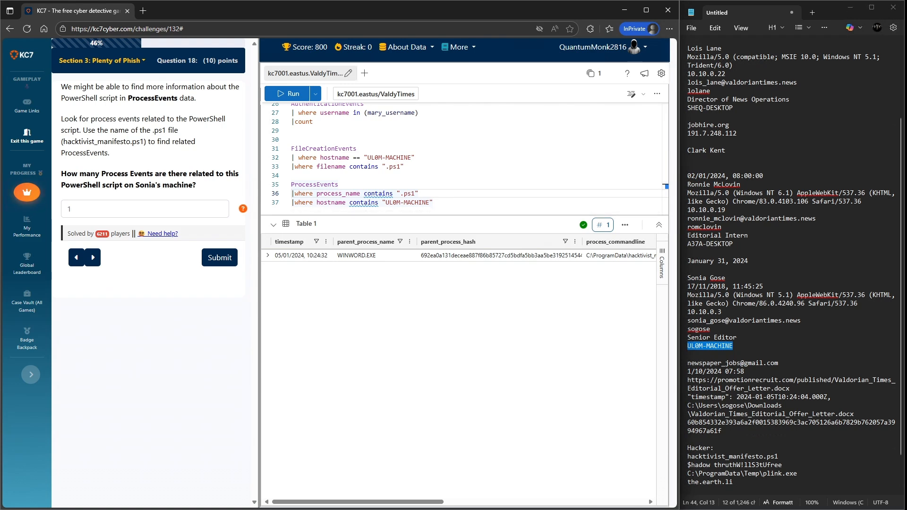
pyautogui.hscroll(10, 458, 371)
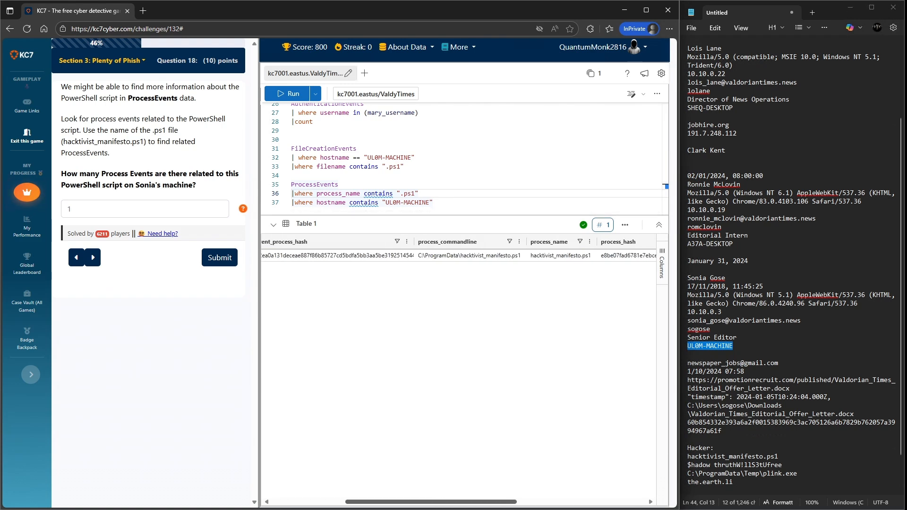
pyautogui.hscroll(-10, 458, 371)
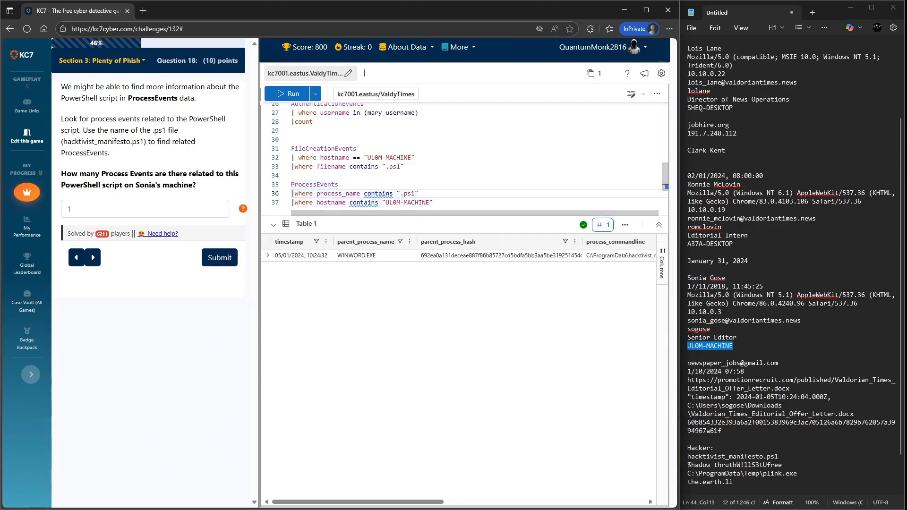
# - Filter on process_commandline containing "hacktivist_manifesto.ps1", pasting the file name from the question, and rerun the query
pyautogui.moveTo(144, 141); pyautogui.dragTo(63, 142)
pyautogui.hotkey('ctrl', 'c')
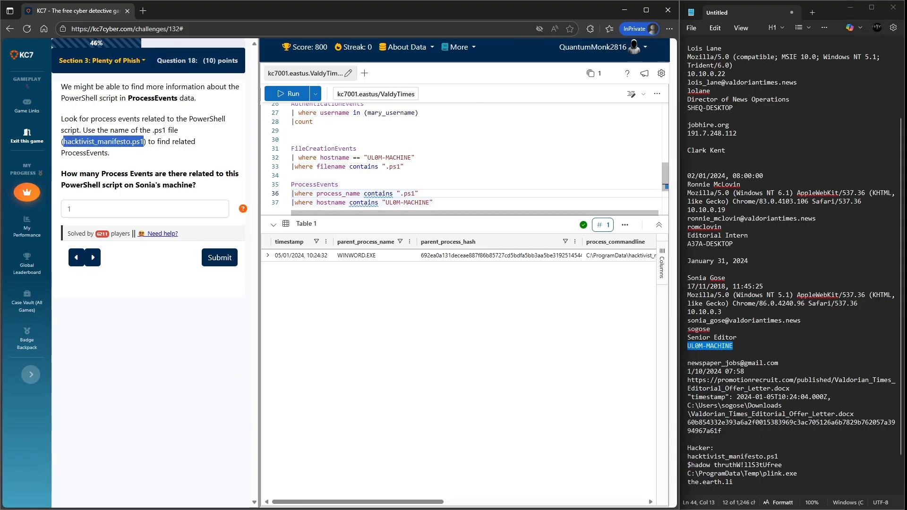
pyautogui.moveTo(415, 194); pyautogui.dragTo(400, 194)
pyautogui.hotkey('ctrl', 'v')
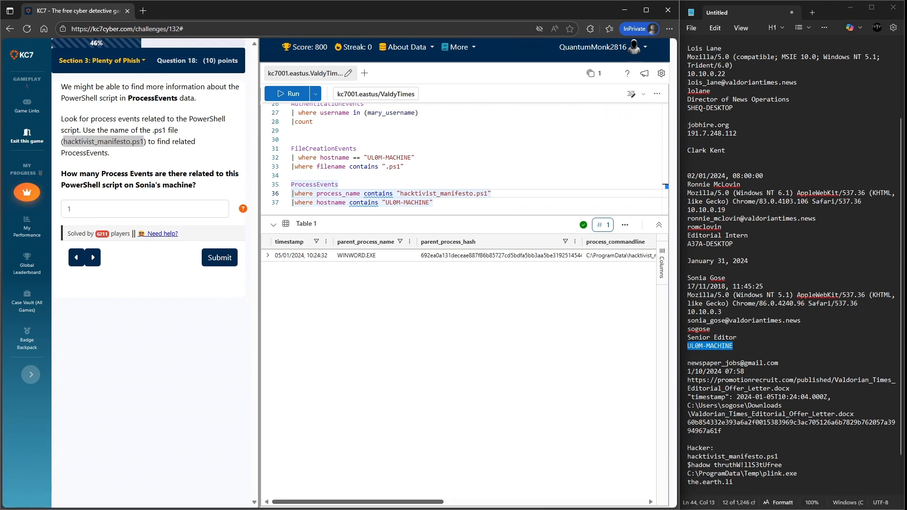
pyautogui.hscroll(3, 459, 331)
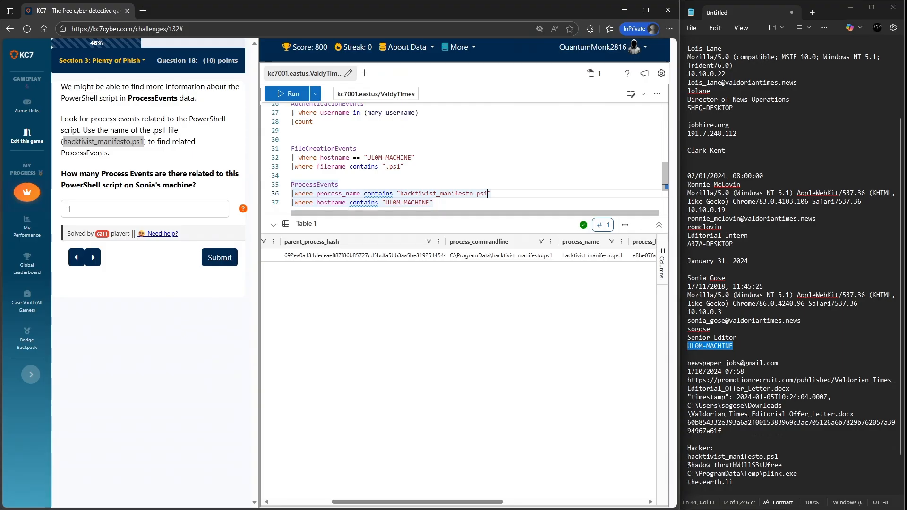
pyautogui.moveTo(364, 193); pyautogui.dragTo(345, 194)
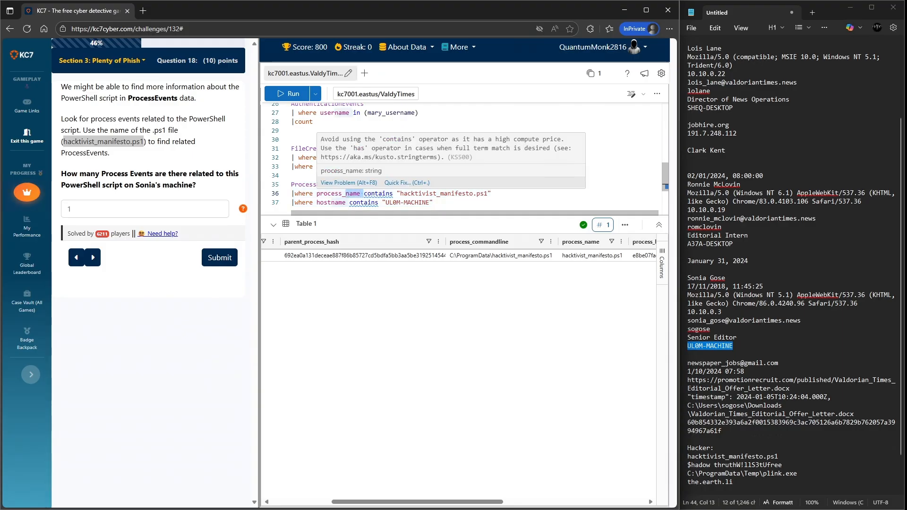
pyautogui.write('comm')
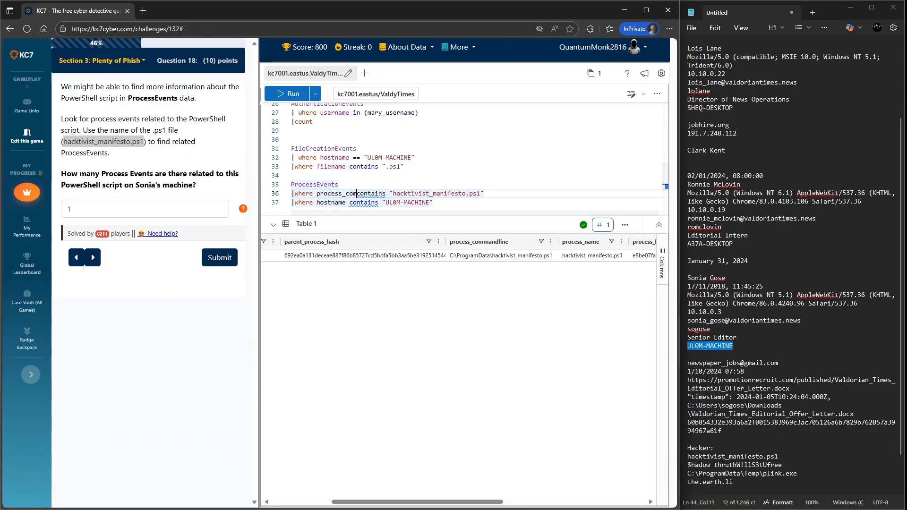
pyautogui.write('and')
pyautogui.write('line')
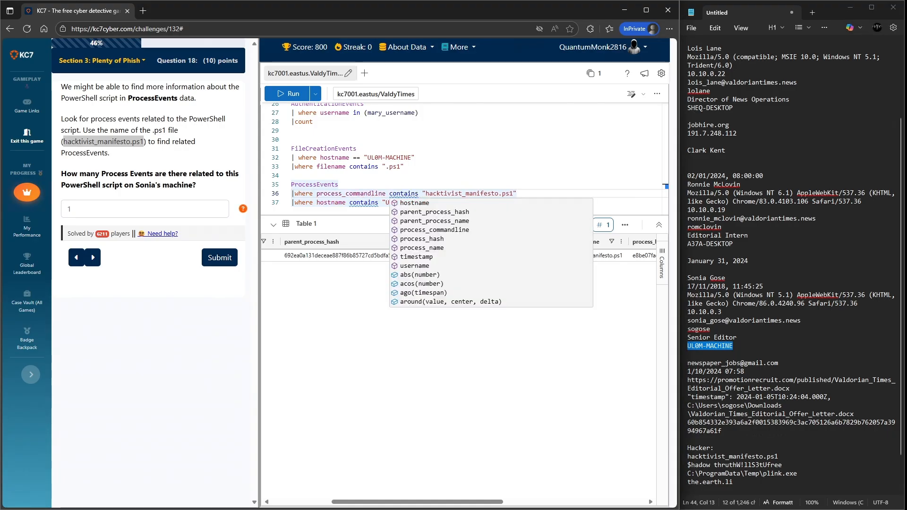
pyautogui.hotkey('shift', 'Return')
pyautogui.moveTo(433, 203); pyautogui.dragTo(292, 185)
pyautogui.hotkey('shift', 'Return')
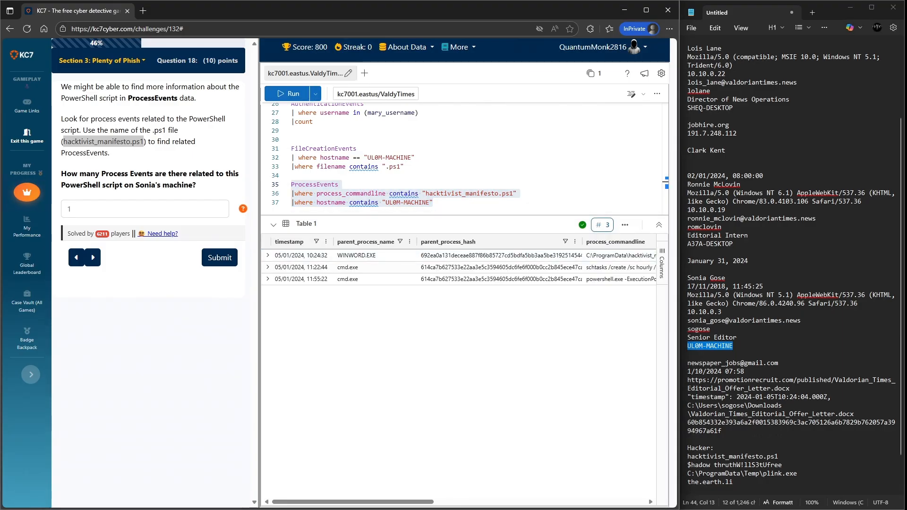
# - Submit 3 as the number of process events related to the script
pyautogui.doubleClick(70, 209)
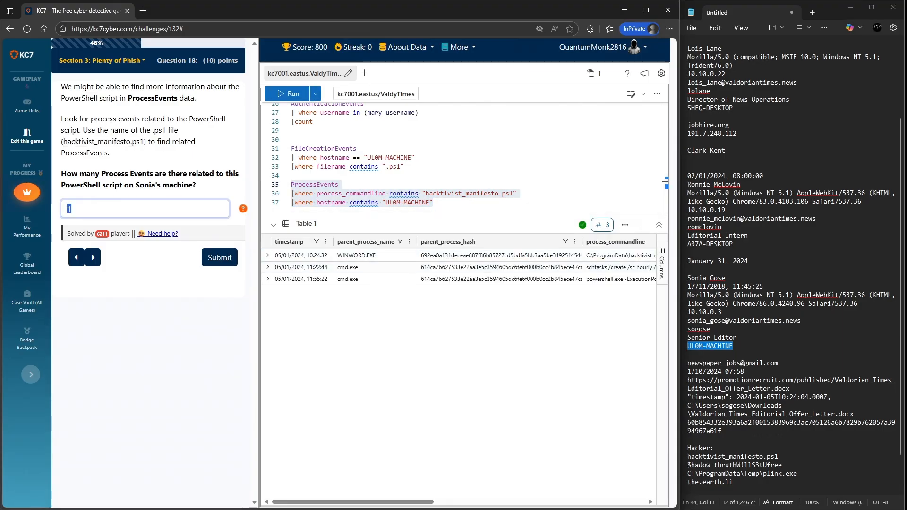
pyautogui.write('3')
pyautogui.press('Return')
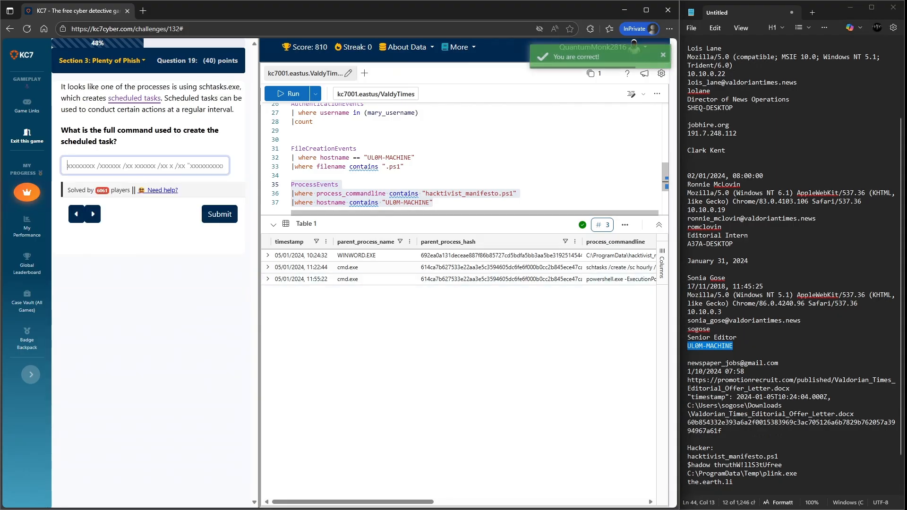
# - Copy the schtasks.exe row's full command line from the results and paste it into the notes under Hacker
pyautogui.moveTo(352, 502); pyautogui.dragTo(461, 501)
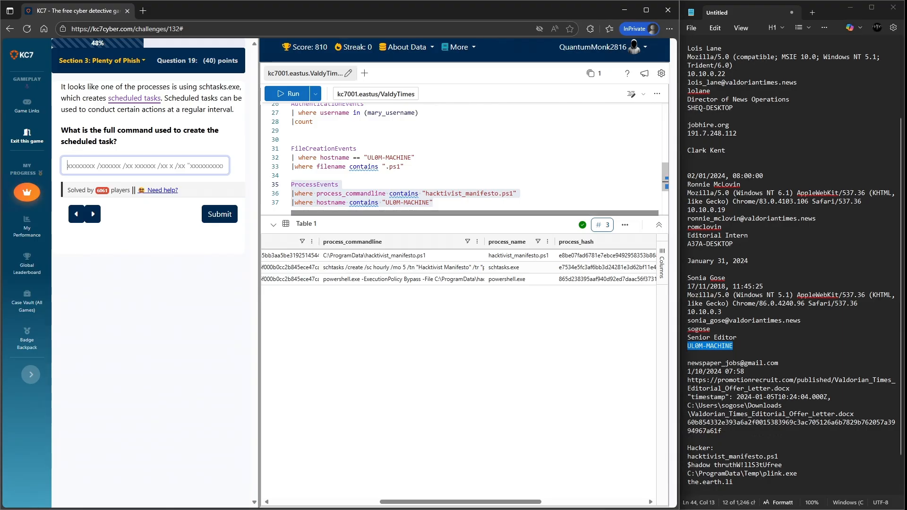
pyautogui.click(519, 267)
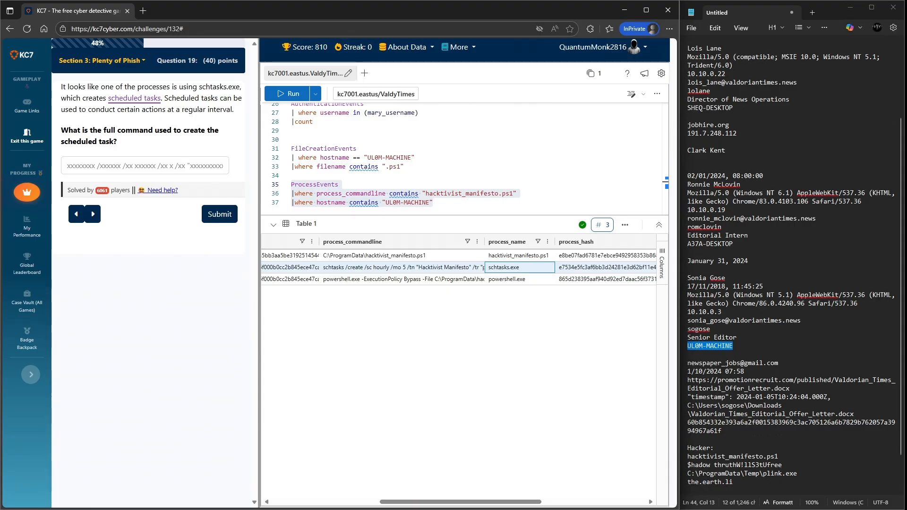
pyautogui.moveTo(485, 241); pyautogui.dragTo(523, 242)
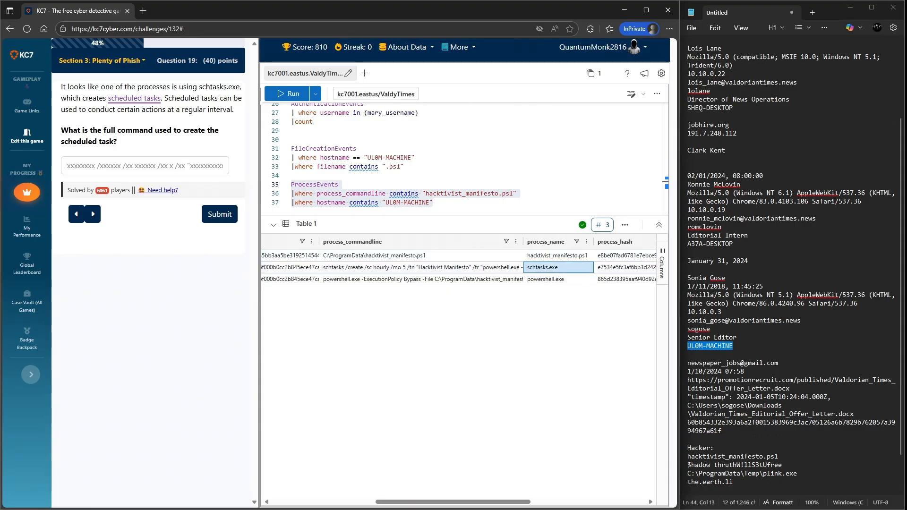
pyautogui.click(473, 256)
pyautogui.rightClick(368, 259)
pyautogui.rightClick(348, 266)
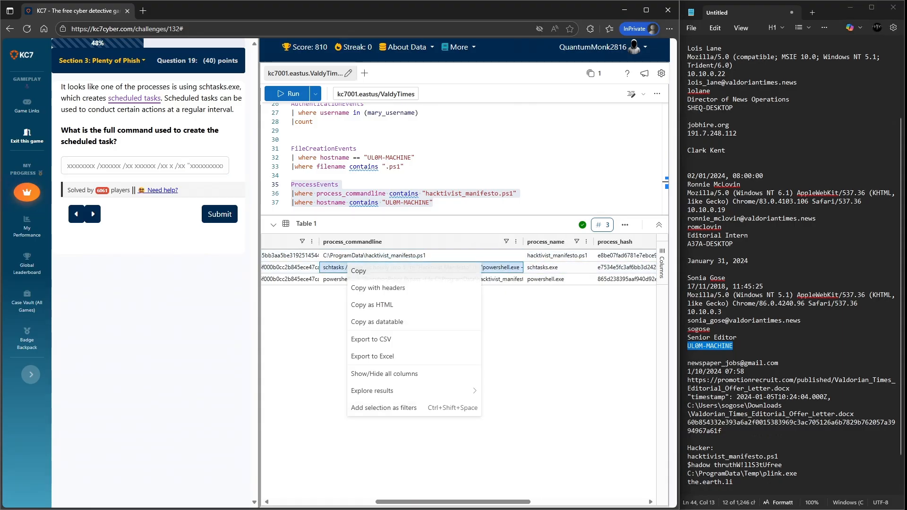
pyautogui.click(359, 271)
pyautogui.scroll(-2, 756, 425)
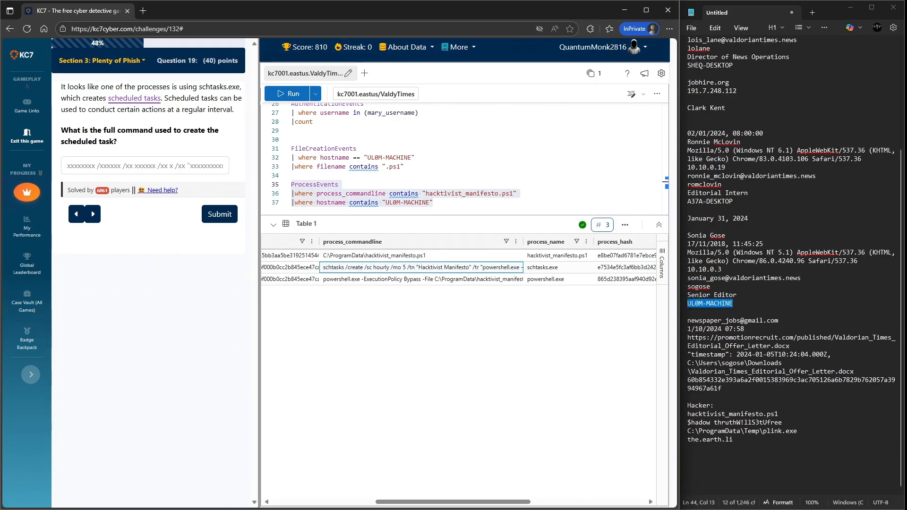
pyautogui.click(709, 448)
pyautogui.hotkey('ctrl', 'v')
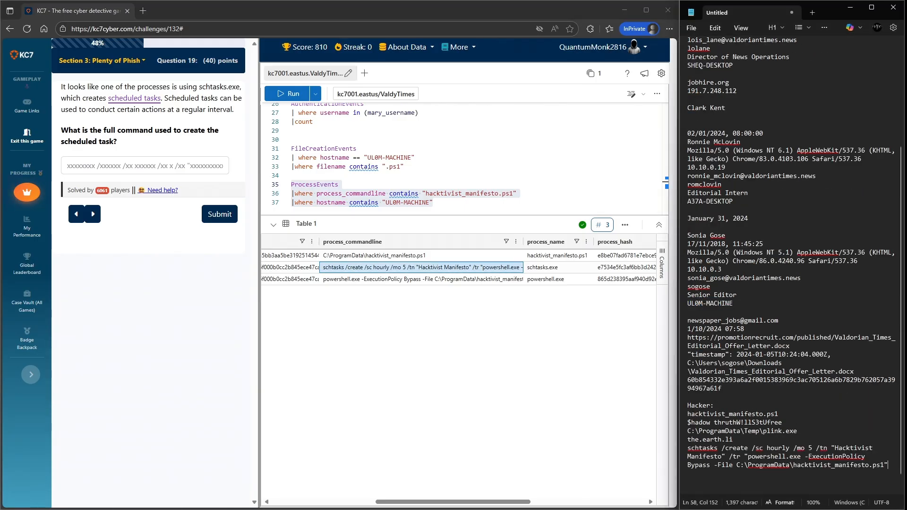
# - Paste the copied schtasks command into the answer and submit it
pyautogui.click(118, 166)
pyautogui.hotkey('ctrl', 'v')
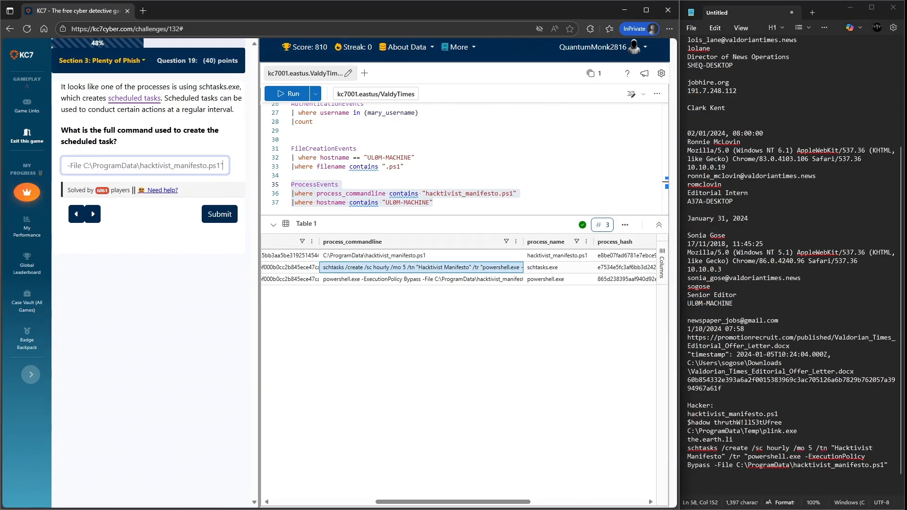
pyautogui.press('Return')
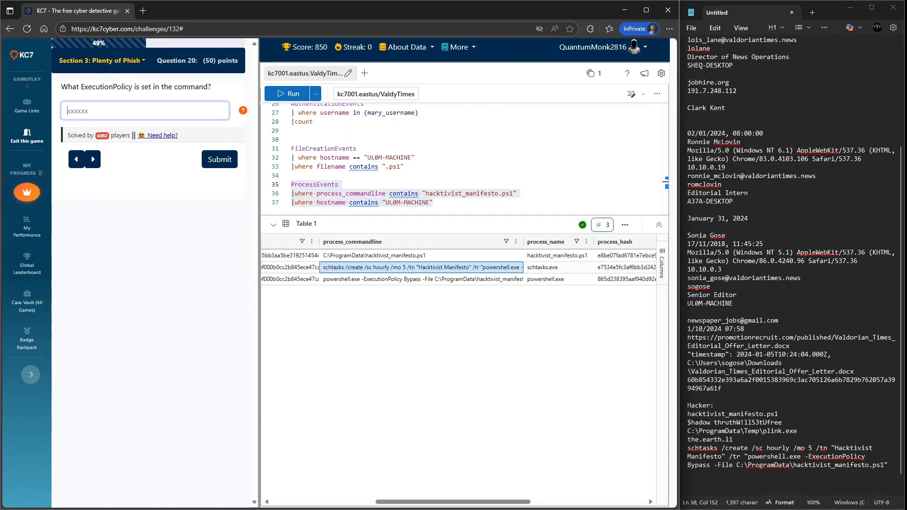
# - Submit Bypass as the execution policy answer and dismiss the level-up dialog
pyautogui.moveTo(687, 465); pyautogui.dragTo(705, 473)
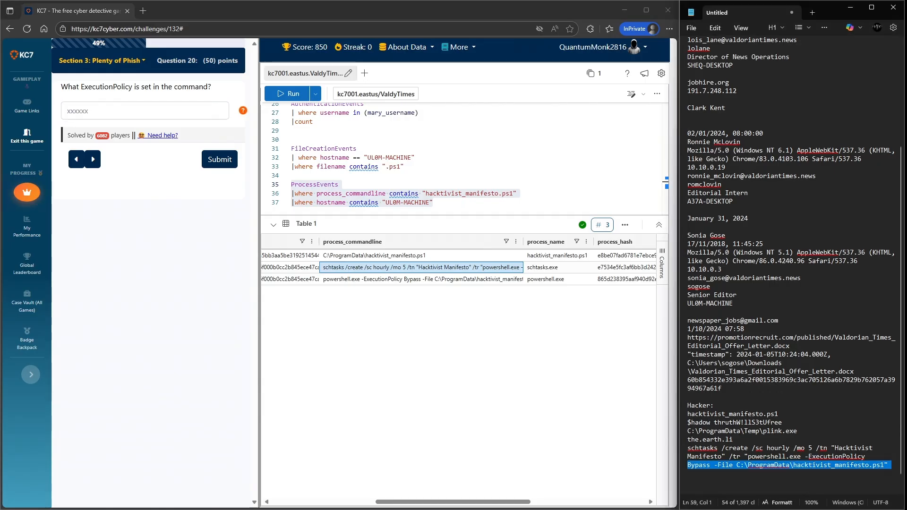
pyautogui.click(118, 111)
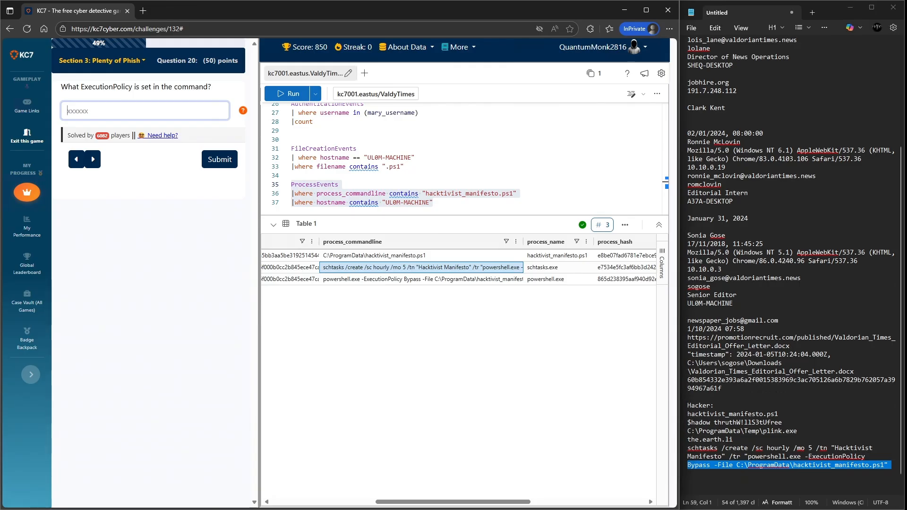
pyautogui.write('Bypass')
pyautogui.press('Return')
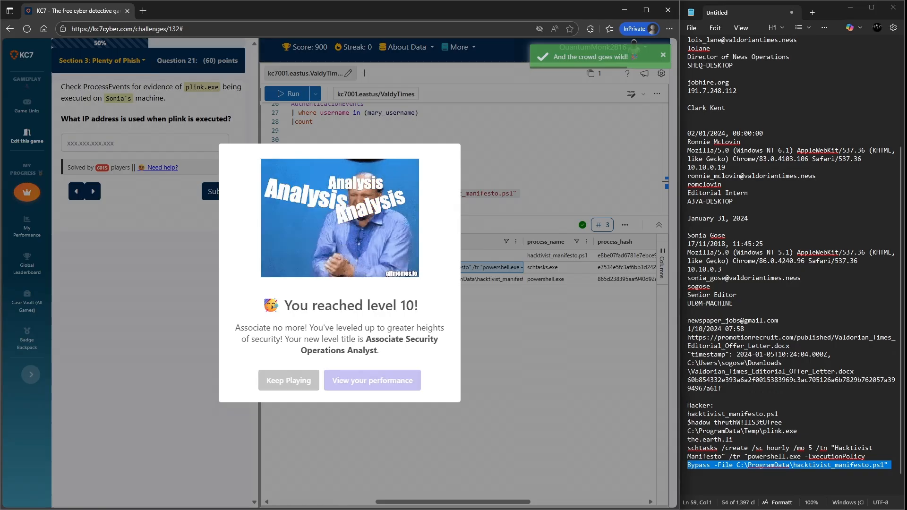
pyautogui.press('Escape')
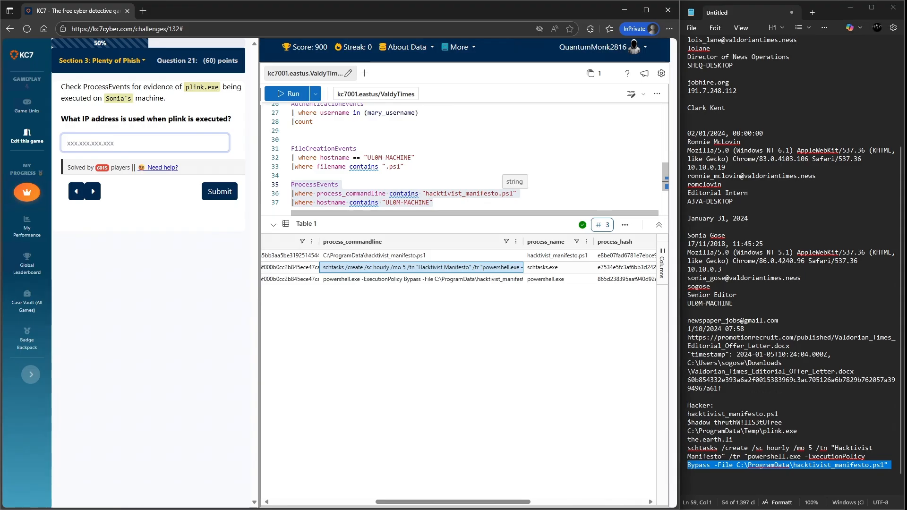
pyautogui.click(508, 194)
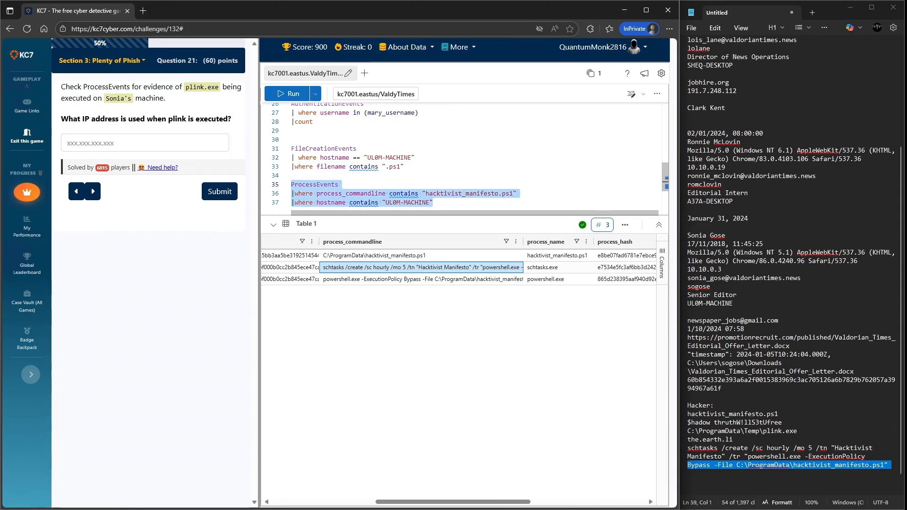
# - Change the ProcessEvents command-line filter to search for plink instead of the manifesto script and run the query
pyautogui.moveTo(509, 194); pyautogui.dragTo(473, 193)
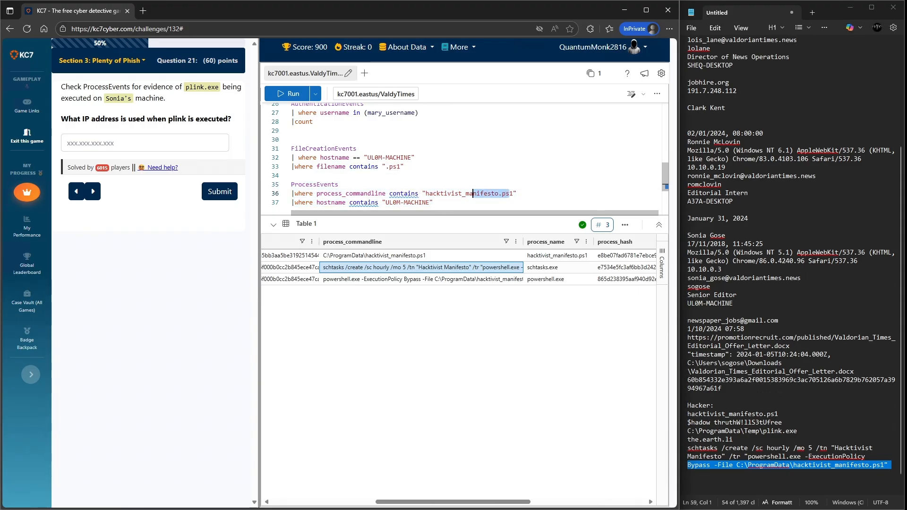
pyautogui.moveTo(513, 194); pyautogui.dragTo(425, 193)
pyautogui.write('plink')
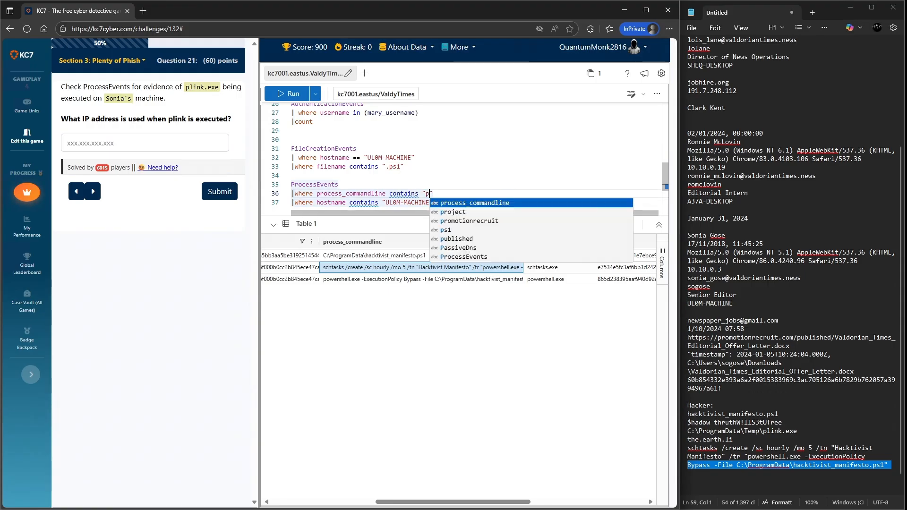
pyautogui.hotkey('shift', 'Return')
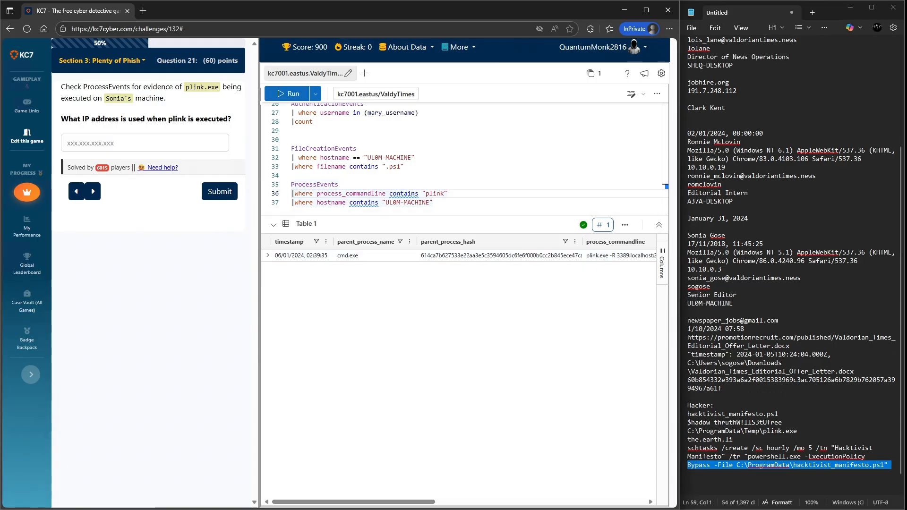
# - Expand the plink result row and copy the remote IP address from its command line into the notes under Hacker
pyautogui.moveTo(354, 501); pyautogui.dragTo(440, 501)
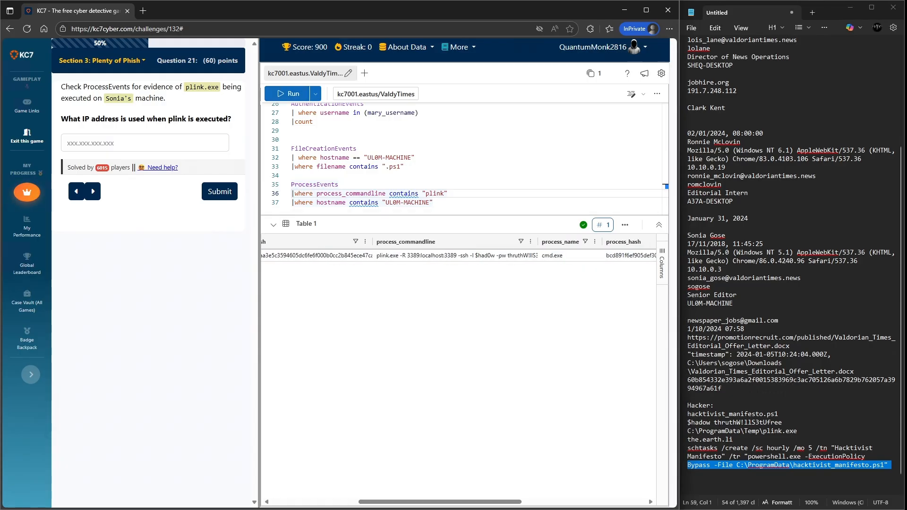
pyautogui.click(456, 256)
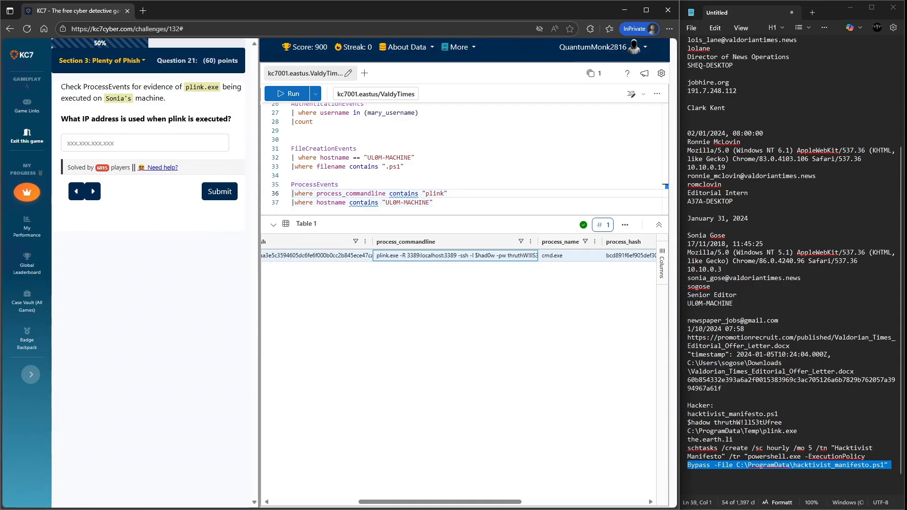
pyautogui.moveTo(440, 501); pyautogui.dragTo(354, 501)
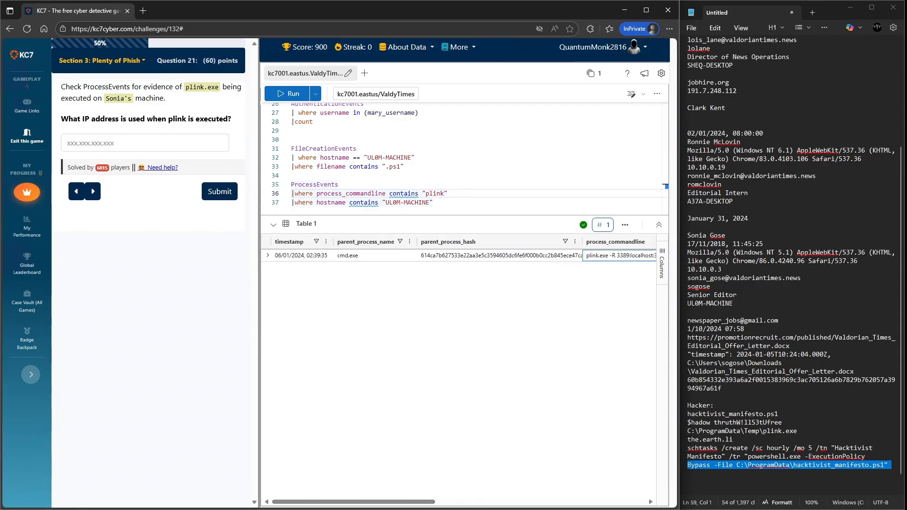
pyautogui.click(268, 255)
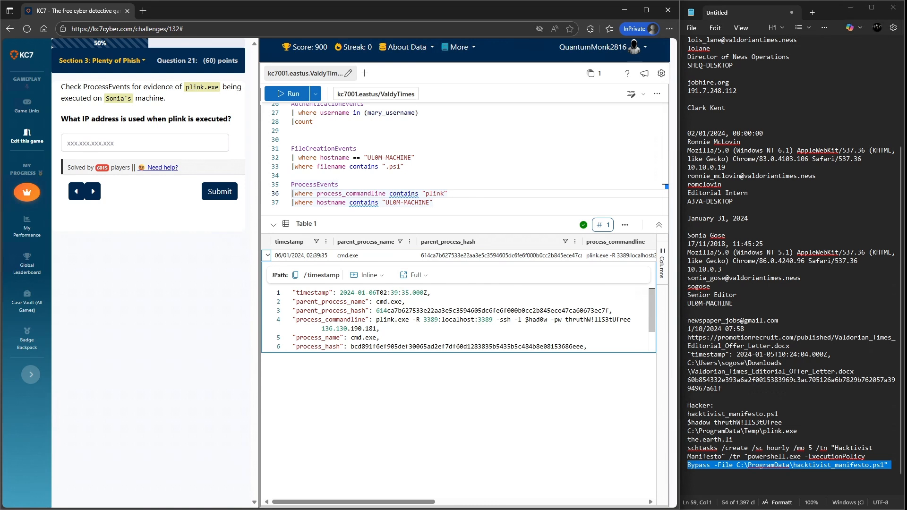
pyautogui.moveTo(373, 328); pyautogui.dragTo(322, 328)
pyautogui.moveTo(377, 329); pyautogui.dragTo(322, 328)
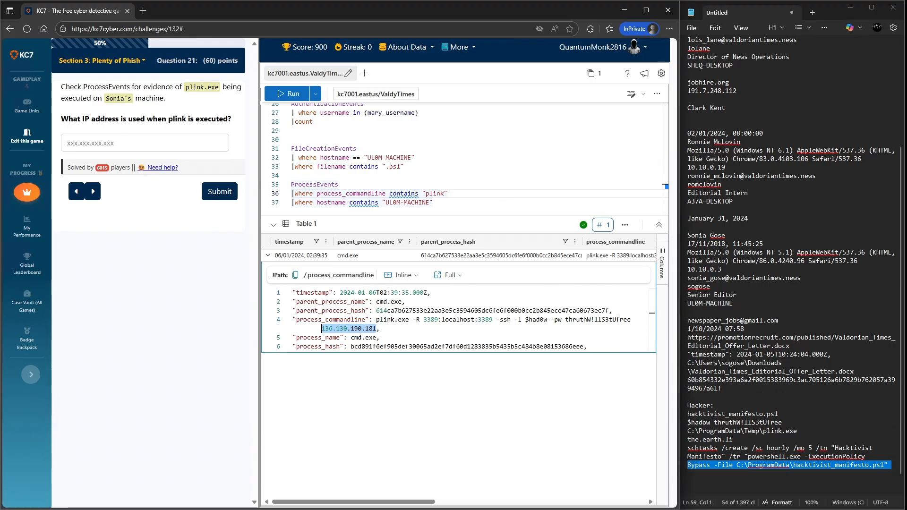
pyautogui.click(702, 482)
pyautogui.press('Up')
pyautogui.hotkey('ctrl', 'v')
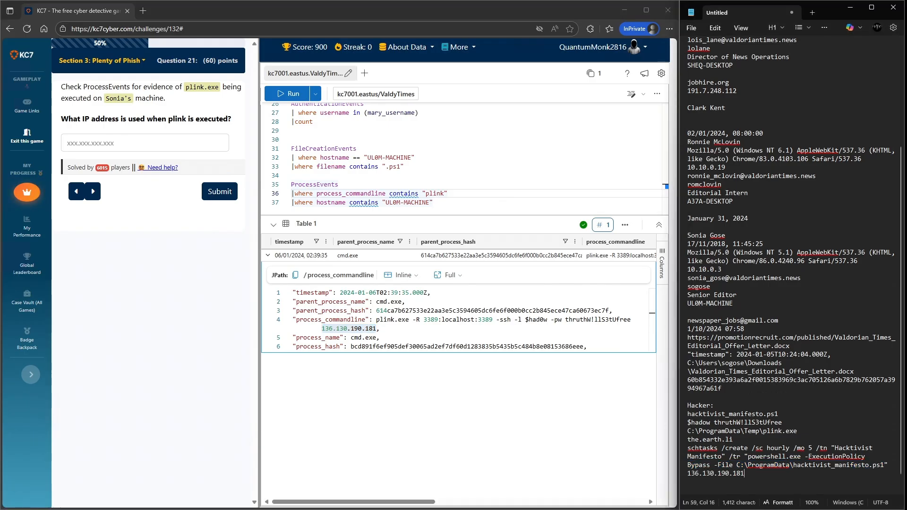
# - Insert several blank lines below the IP address at the end of the notes
pyautogui.press('Return')
pyautogui.press('Return')
pyautogui.press('Return')
pyautogui.press('Return')
pyautogui.press('Return')
pyautogui.press('Return')
pyautogui.press('Return')
pyautogui.press('Return')
pyautogui.press('Return')
pyautogui.press('Return')
pyautogui.press('Return')
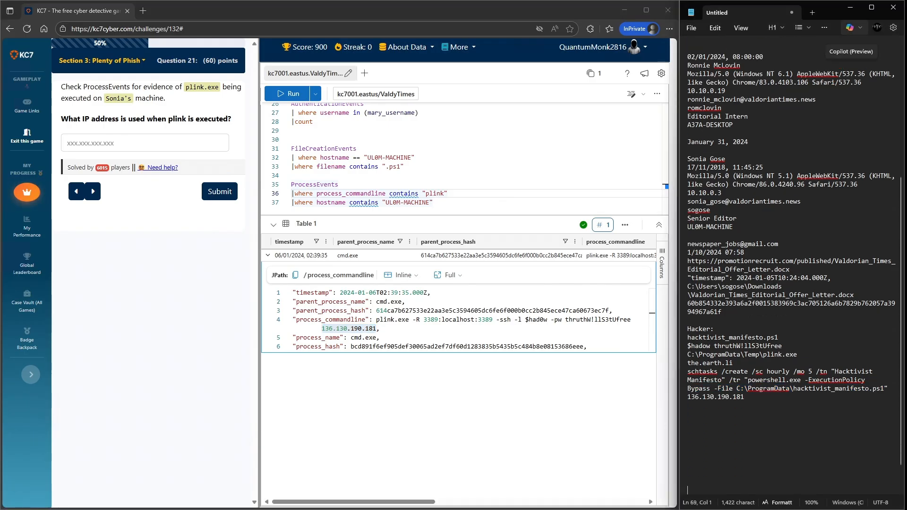
pyautogui.press('Up')
pyautogui.press('Up')
pyautogui.press('Up')
pyautogui.press('Up')
pyautogui.press('Up')
pyautogui.press('Up')
pyautogui.press('Up')
pyautogui.press('Up')
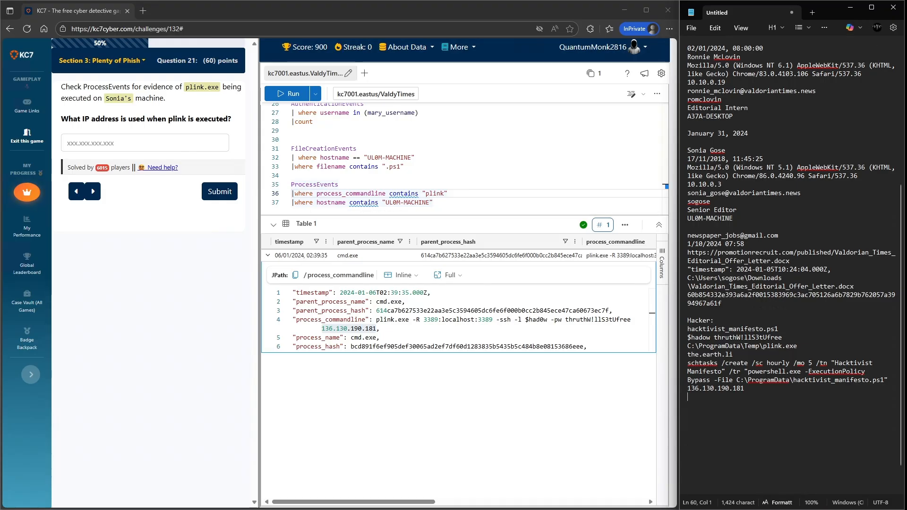
# - Paste 136.130.190.181 into the answer field and submit it as the plink IP address
pyautogui.click(144, 143)
pyautogui.hotkey('ctrl', 'v')
pyautogui.press('Return')
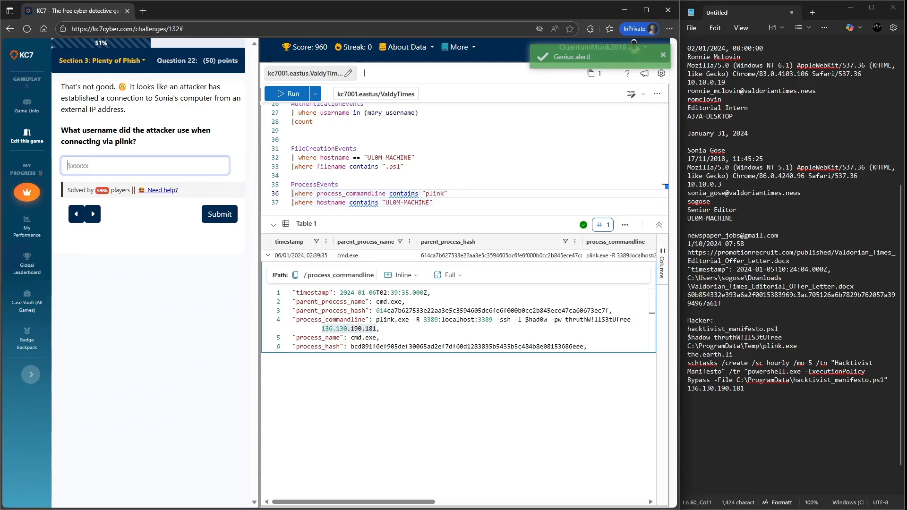
# - Copy the attacker's username from the plink command line and submit it as the answer
pyautogui.moveTo(547, 319); pyautogui.dragTo(525, 320)
pyautogui.hotkey('ctrl', 'c')
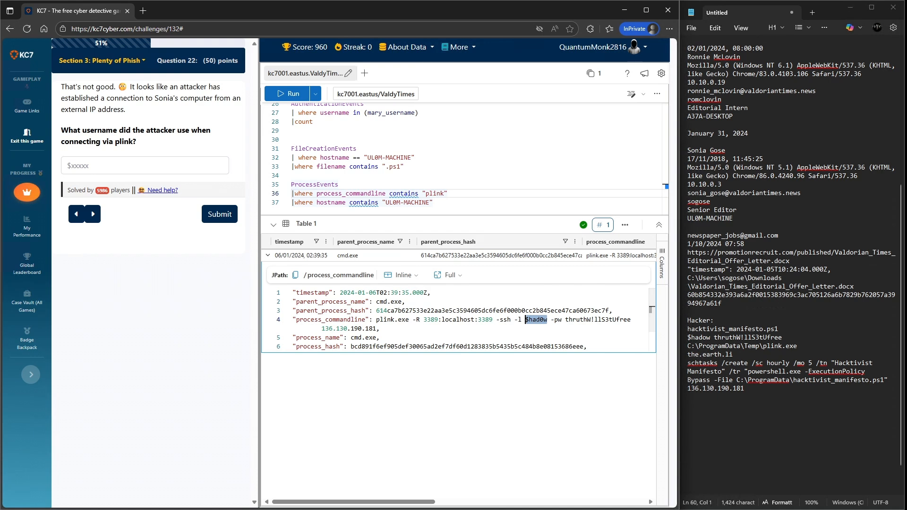
pyautogui.click(161, 166)
pyautogui.hotkey('ctrl', 'v')
pyautogui.click(219, 214)
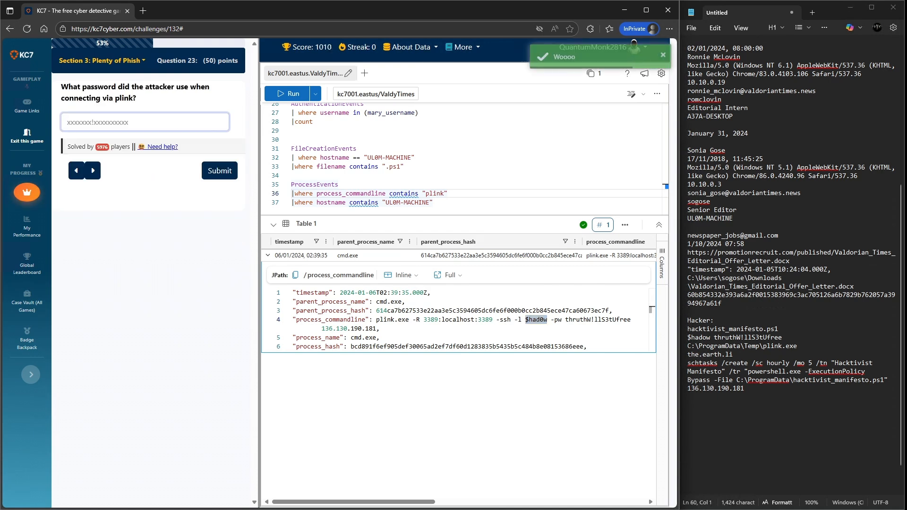
# - Copy the attacker's password from the plink command line and submit it as the answer
pyautogui.moveTo(565, 320); pyautogui.dragTo(631, 319)
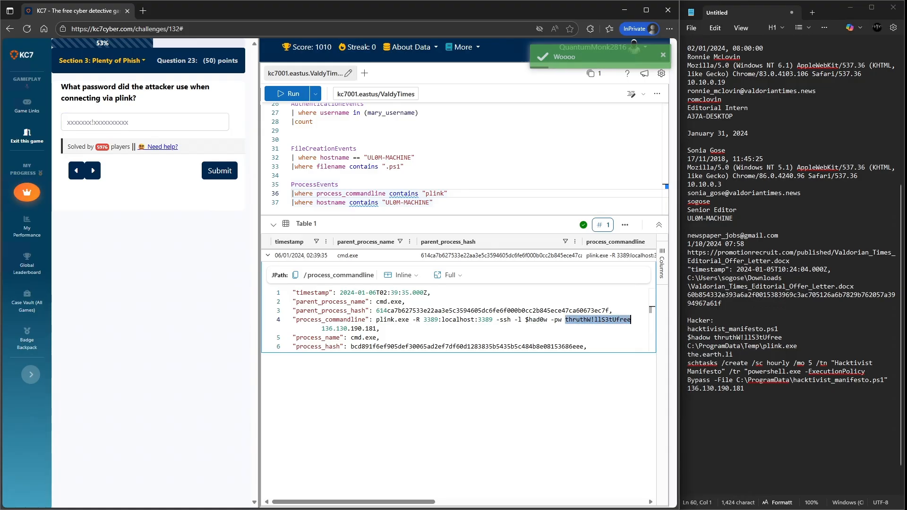
pyautogui.tripleClick(737, 338)
pyautogui.click(145, 123)
pyautogui.hotkey('ctrl', 'v')
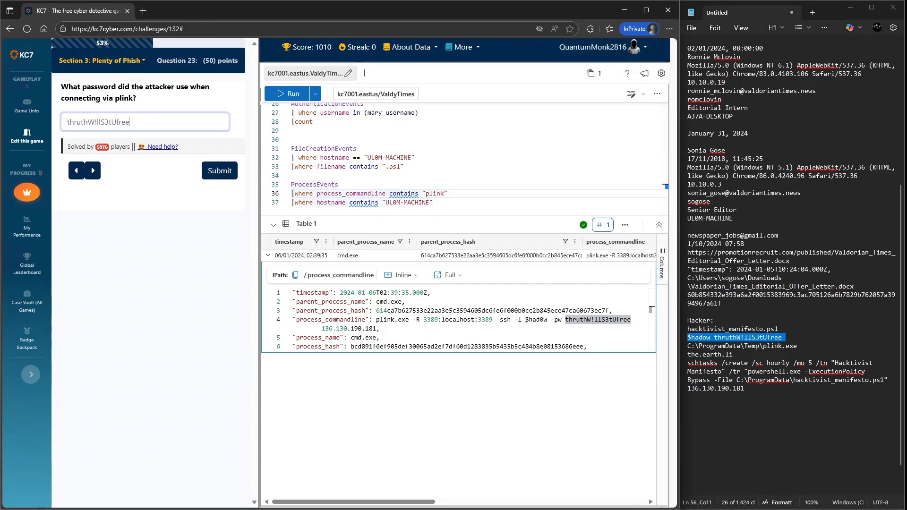
pyautogui.press('Return')
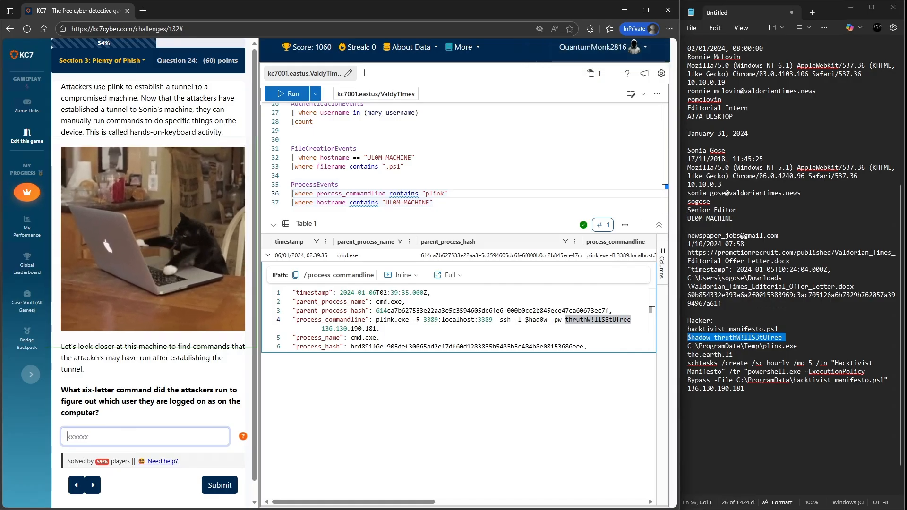
# - Comment out the plink filter and rerun the query for all process events on UL0M-MACHINE
pyautogui.scroll(-1, 153, 284)
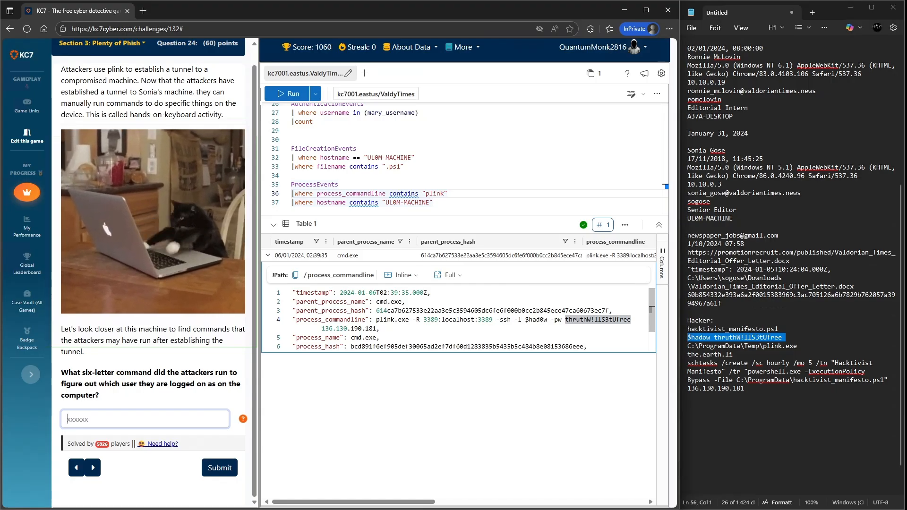
pyautogui.click(267, 255)
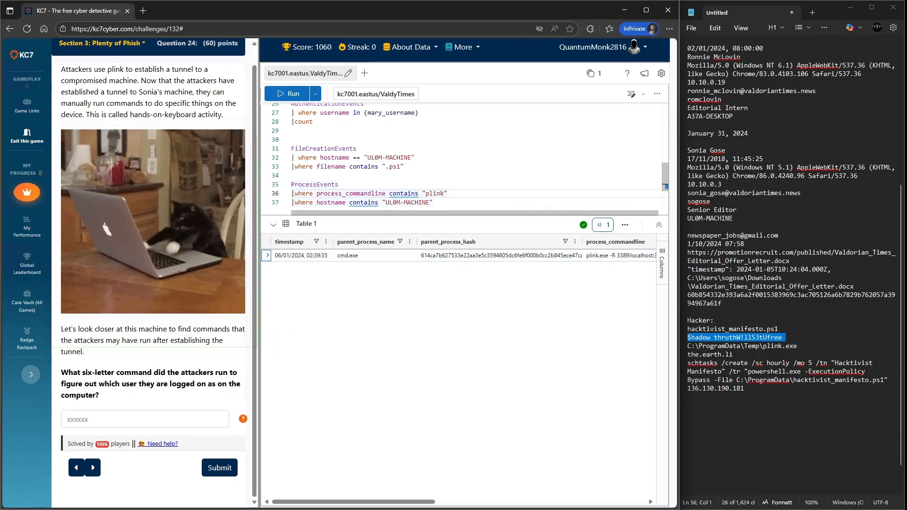
pyautogui.moveTo(448, 193); pyautogui.dragTo(341, 184)
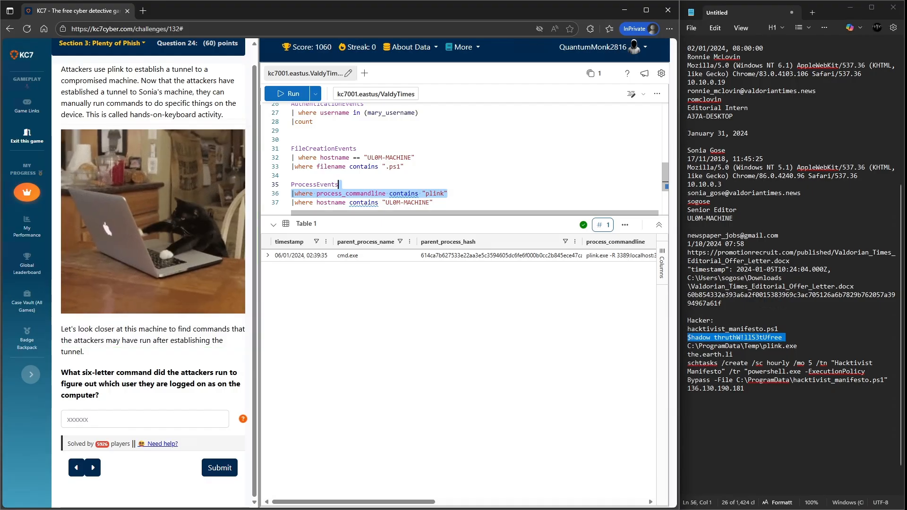
pyautogui.hotkey('ctrl', '/')
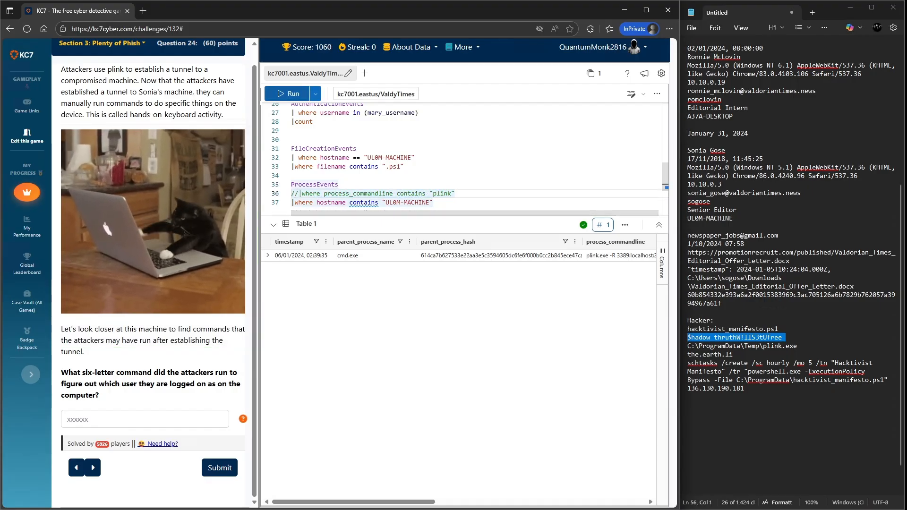
pyautogui.hotkey('shift', 'Return')
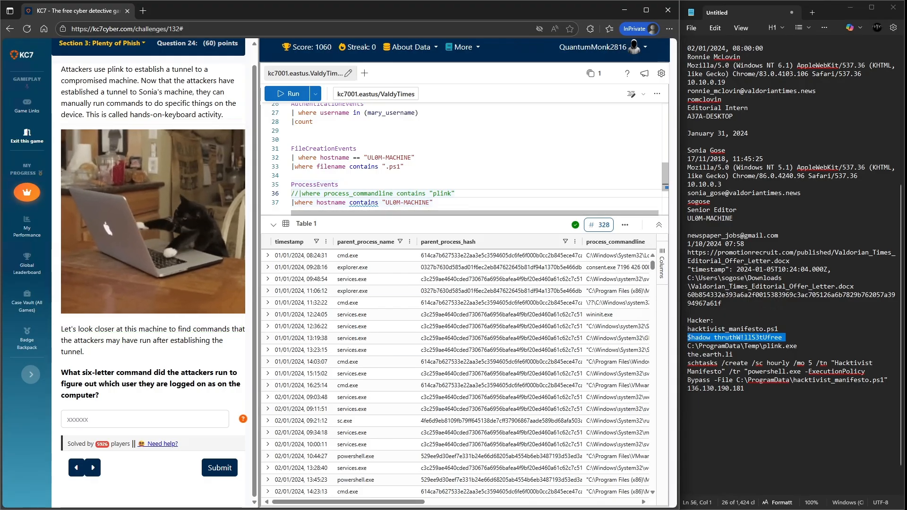
# - Add a filter for parent process names containing "cmd.exe" on a new line and run the query
pyautogui.click(433, 203)
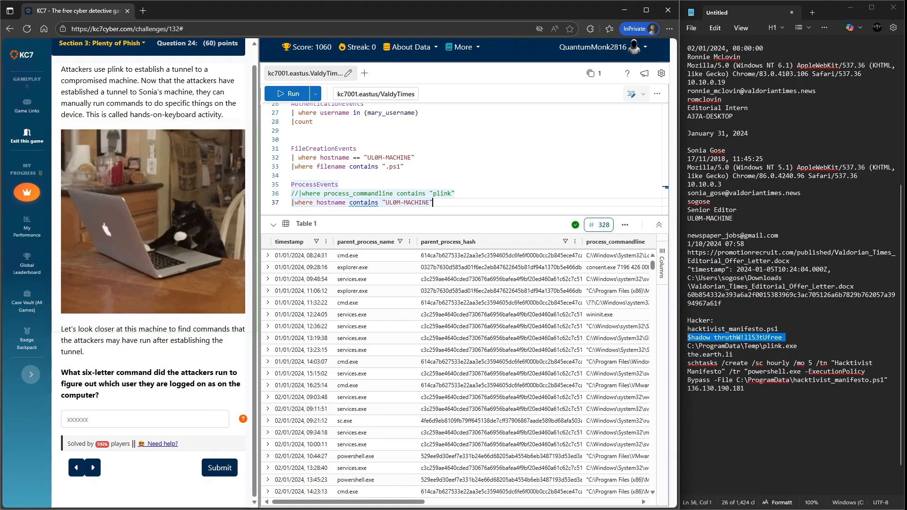
pyautogui.press('Return')
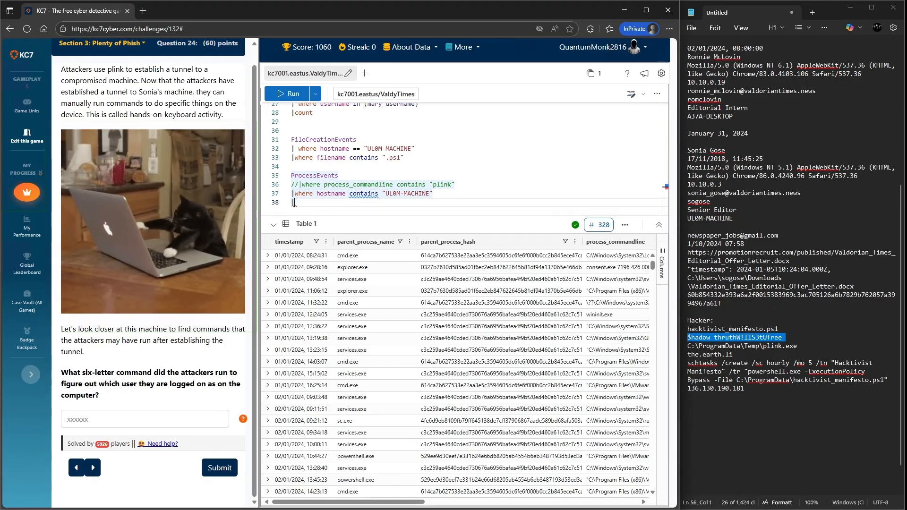
pyautogui.write('where')
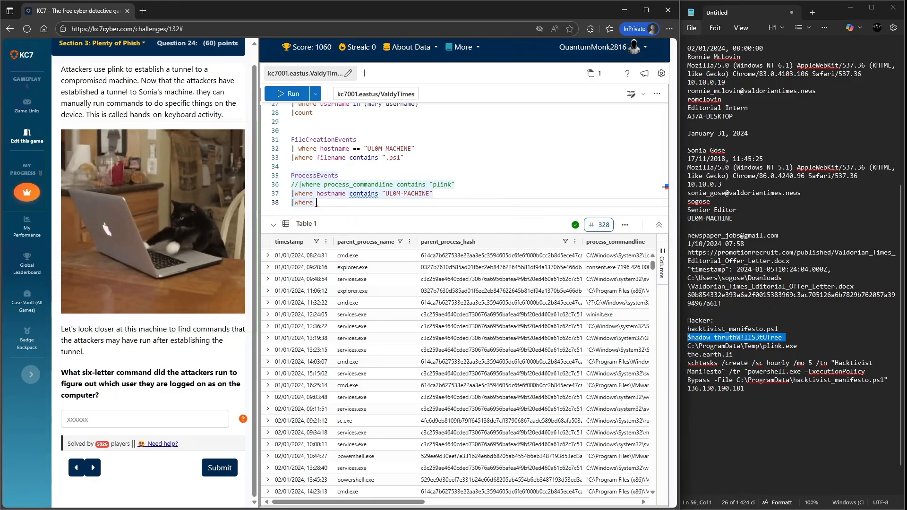
pyautogui.press('Return')
pyautogui.press('BackSpace')
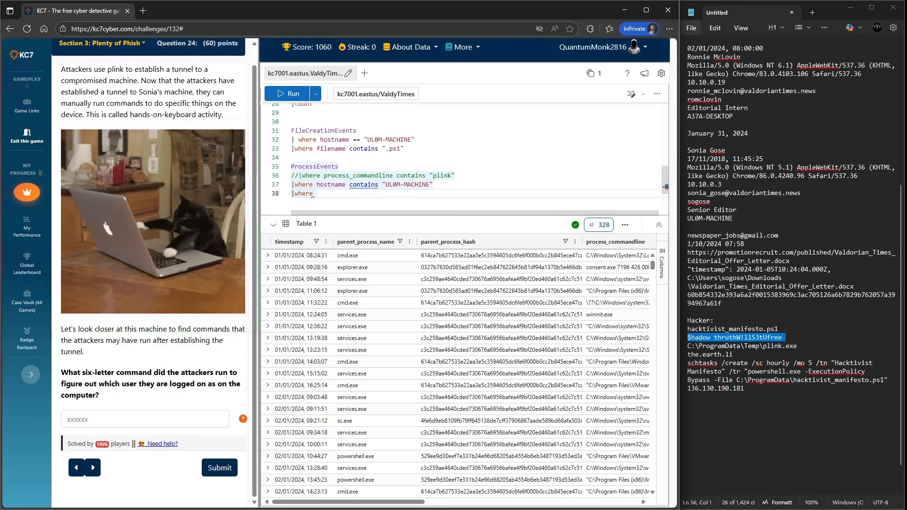
pyautogui.write('pa')
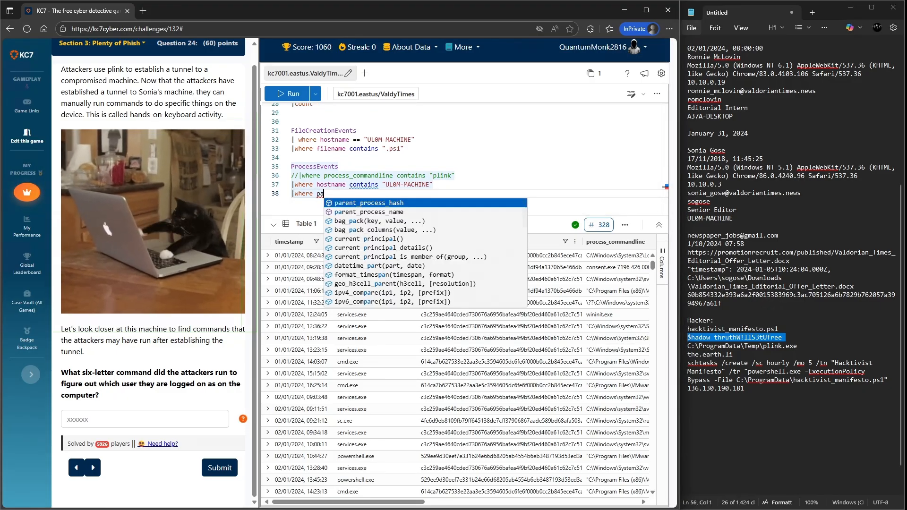
pyautogui.press('Down')
pyautogui.press('Tab')
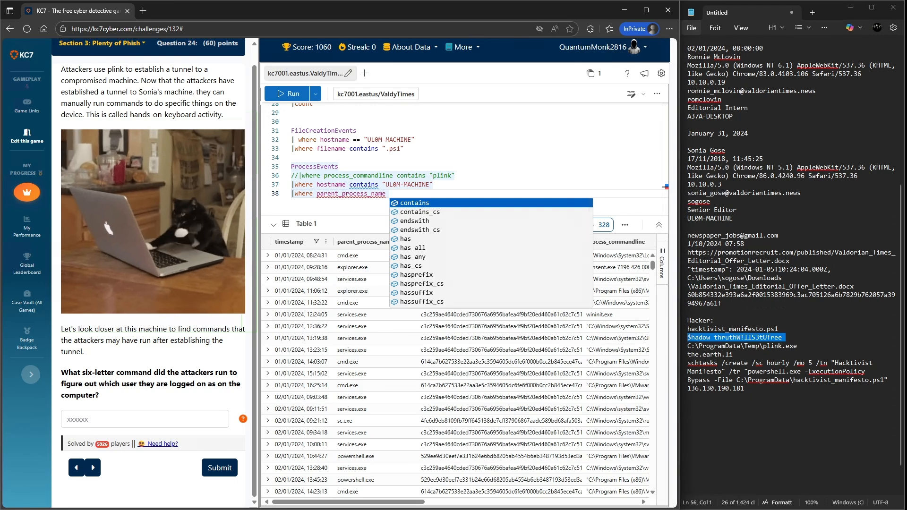
pyautogui.press('Tab')
pyautogui.write('"')
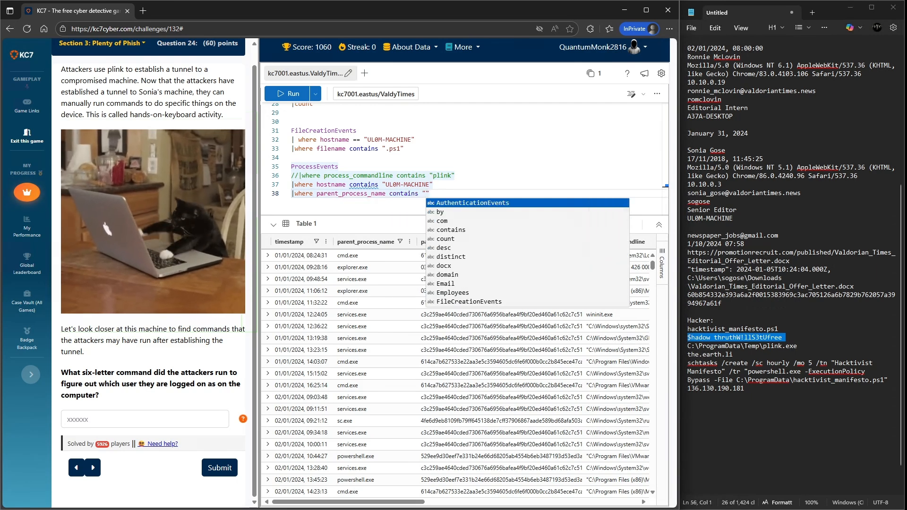
pyautogui.write('cmd.exe')
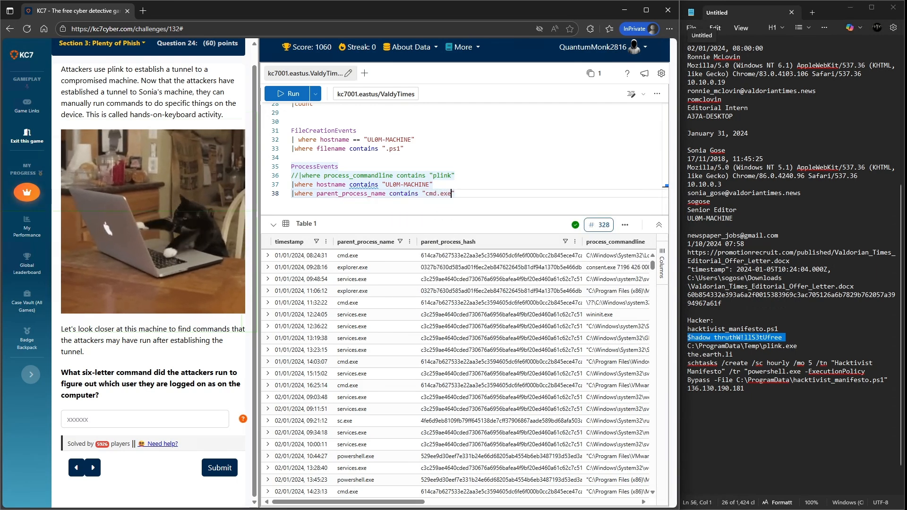
pyautogui.hotkey('shift', 'Return')
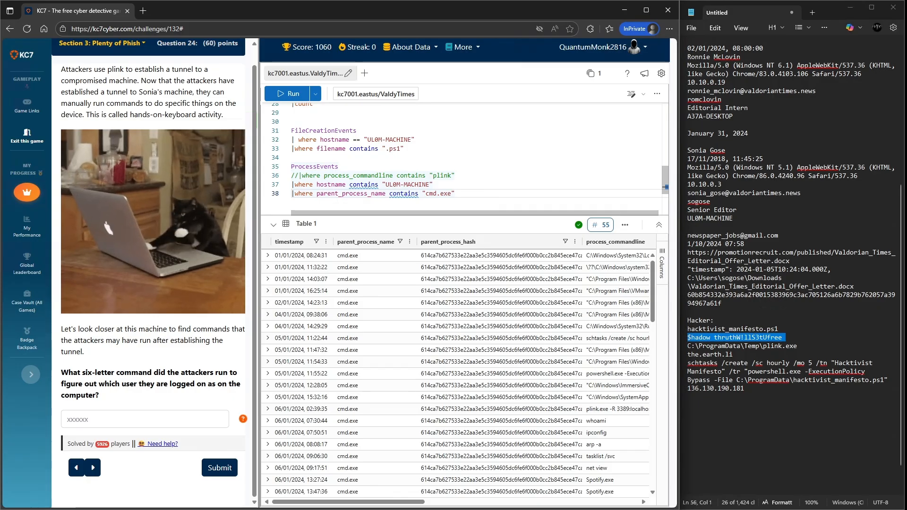
# - Add a filter for process command lines containing "whoami" on a new line and run the query
pyautogui.press('Return')
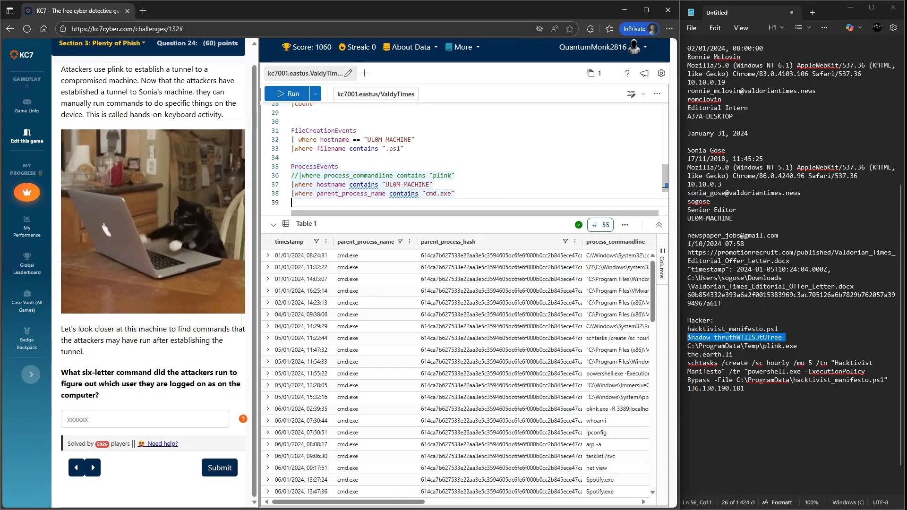
pyautogui.write('|were')
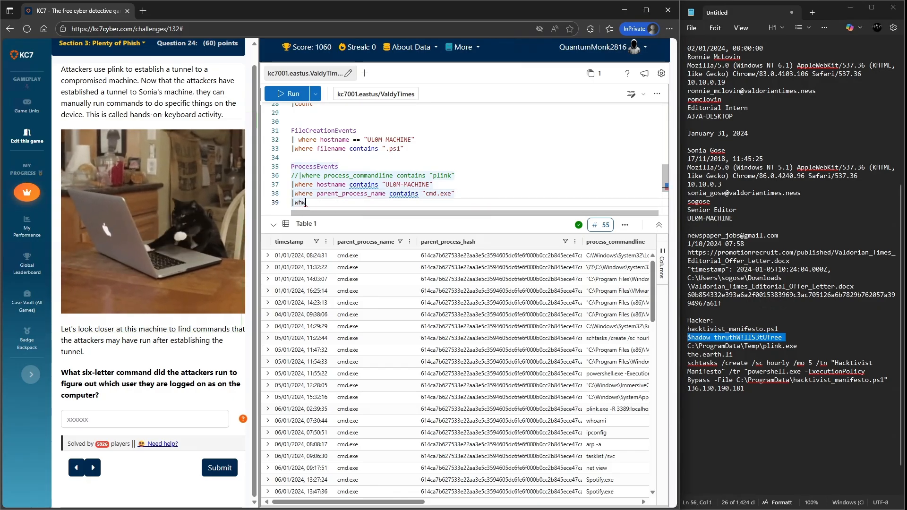
pyautogui.press('BackSpace')
pyautogui.press('BackSpace')
pyautogui.press('BackSpace')
pyautogui.press('BackSpace')
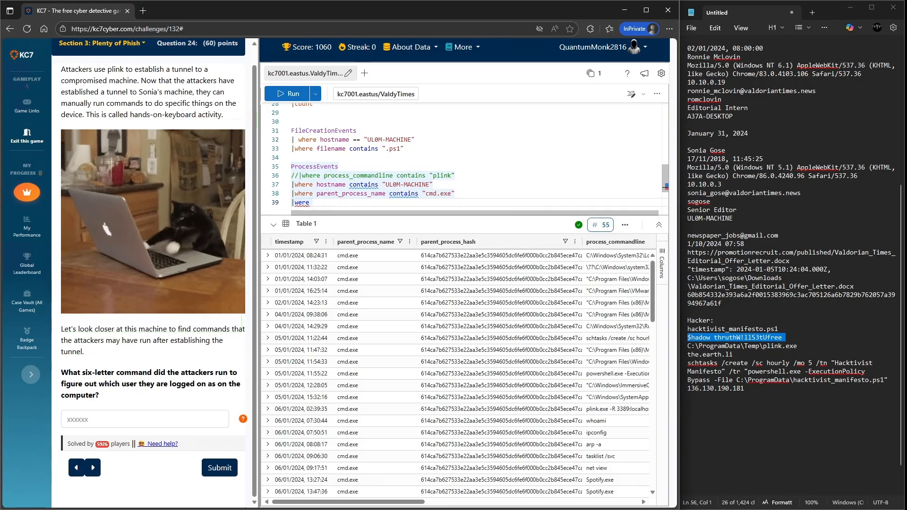
pyautogui.write('here pr')
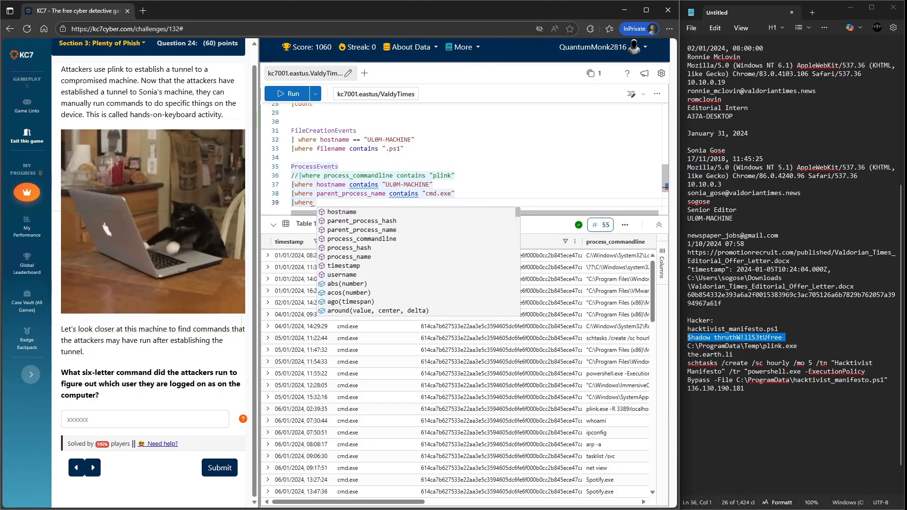
pyautogui.press('Tab')
pyautogui.write('contains "')
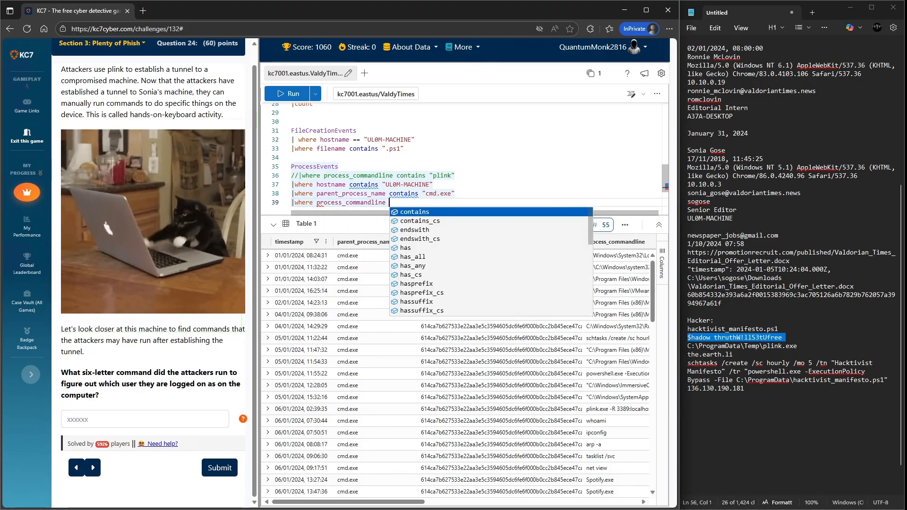
pyautogui.write('whoami')
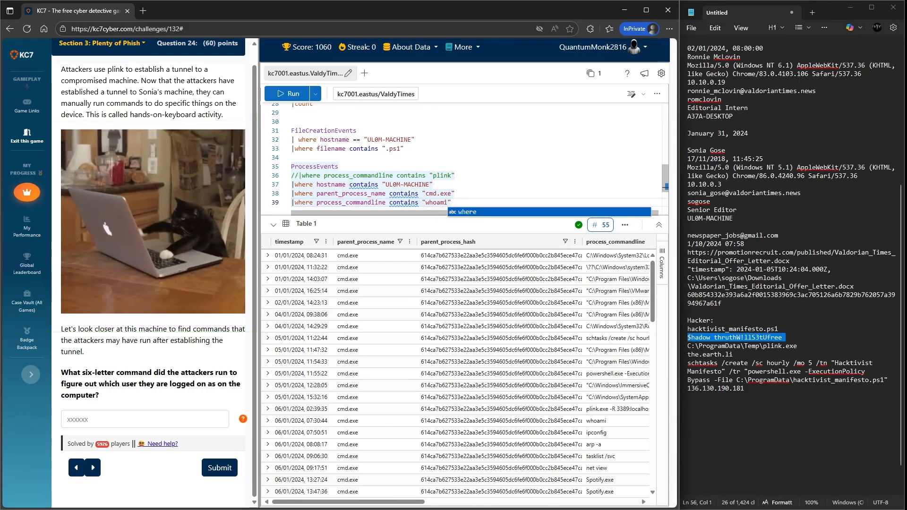
pyautogui.hotkey('shift', 'Return')
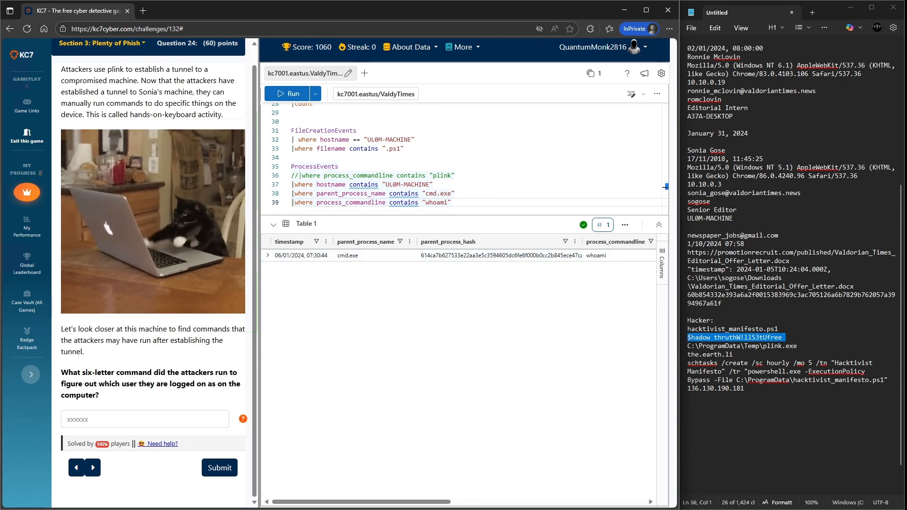
# - Submit "whoami" as the answer to the six-letter command question
pyautogui.click(145, 420)
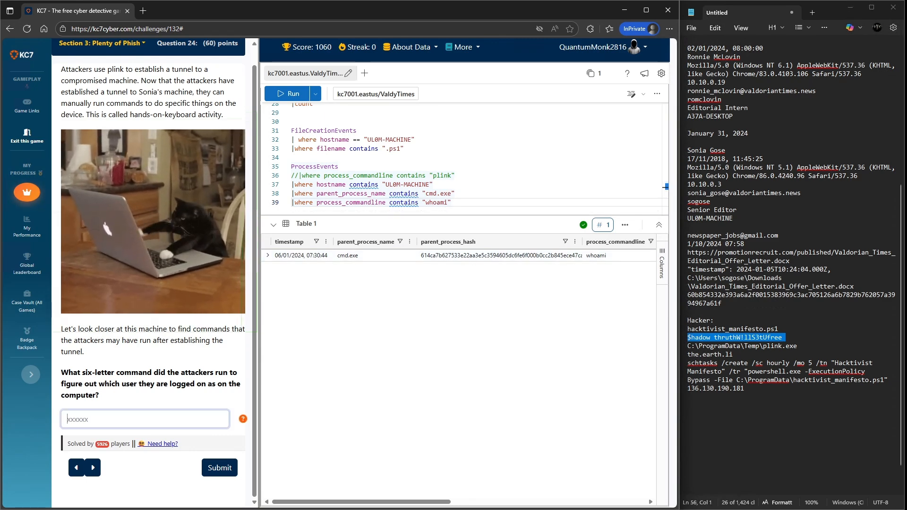
pyautogui.write('wh')
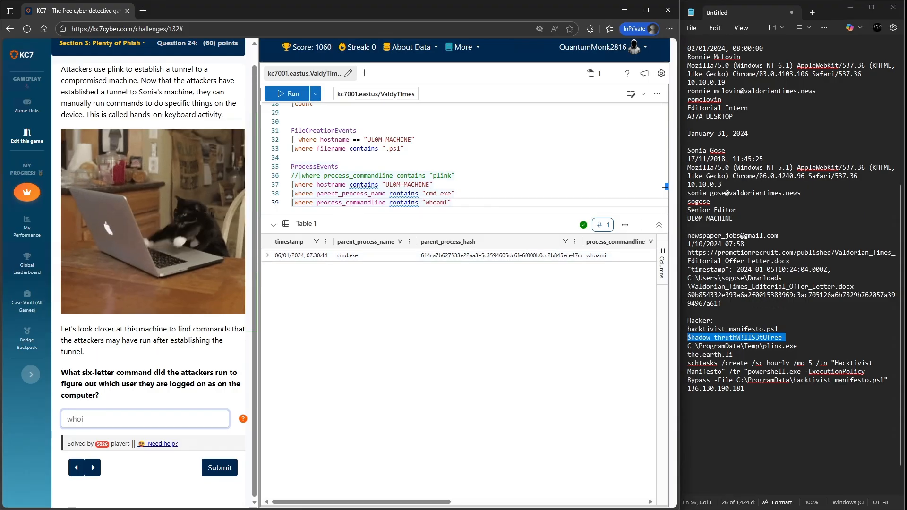
pyautogui.write('oamu')
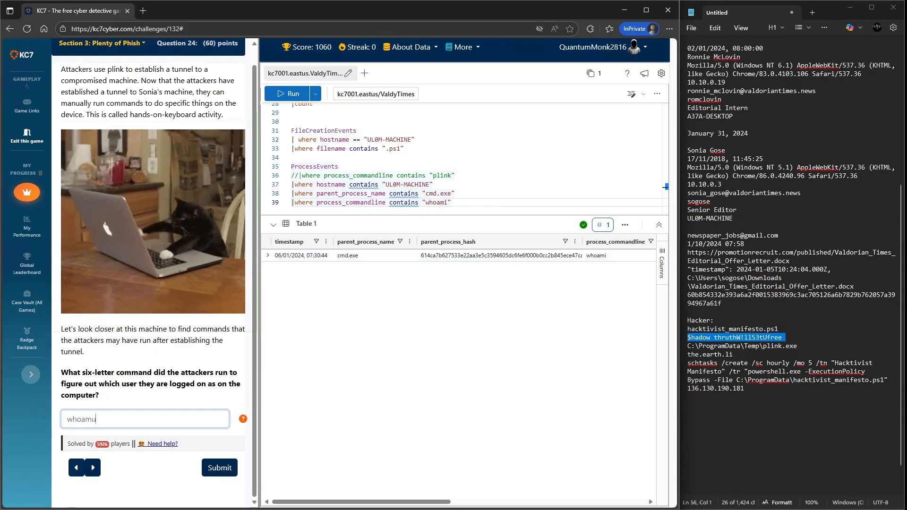
pyautogui.press('BackSpace')
pyautogui.write('i')
pyautogui.press('Return')
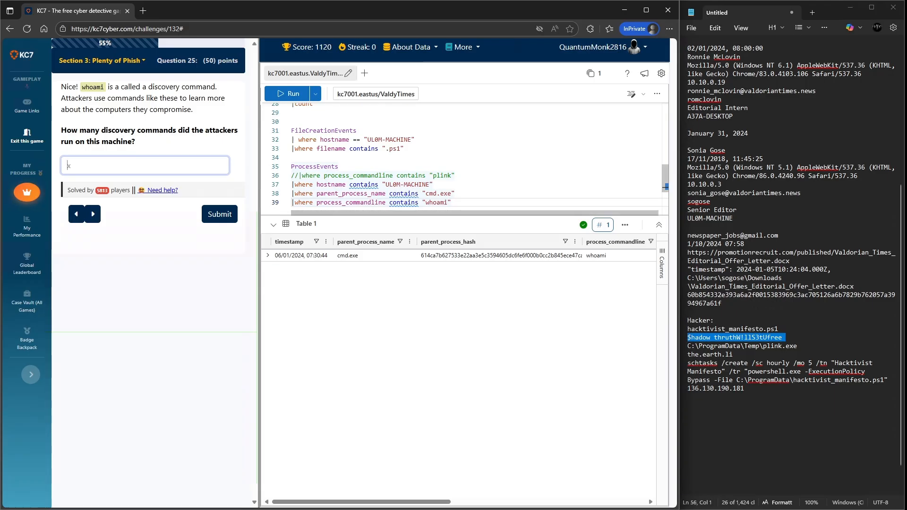
# - Comment out the whoami filter line and rerun the query
pyautogui.moveTo(447, 203); pyautogui.dragTo(429, 203)
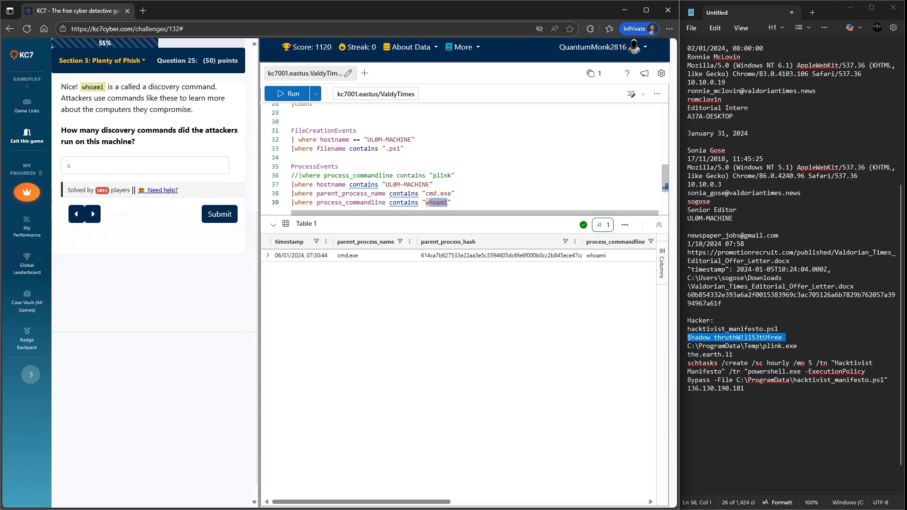
pyautogui.click(460, 202)
pyautogui.hotkey('ctrl', '/')
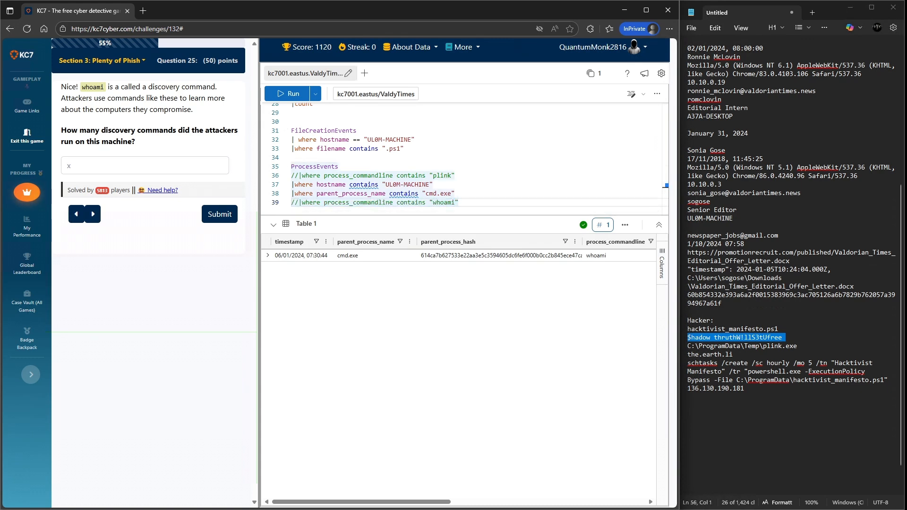
pyautogui.hotkey('shift', 'Return')
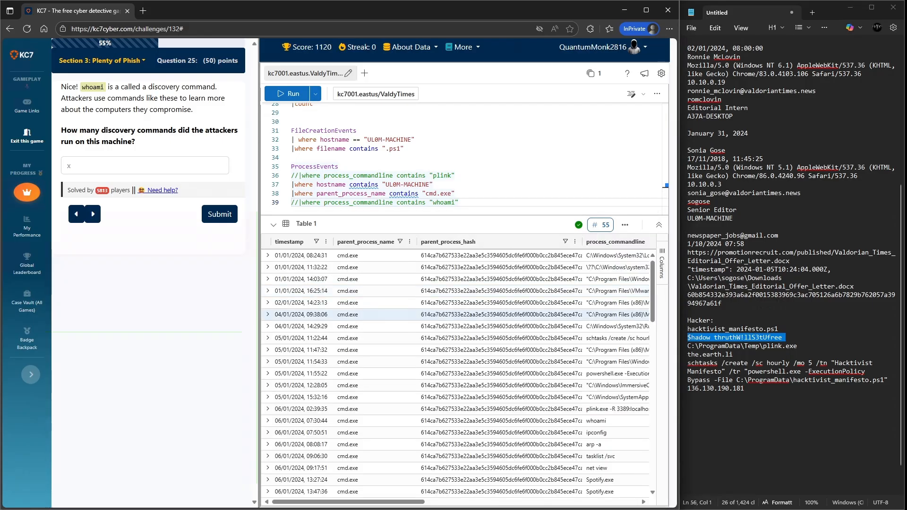
# - Add a line projecting only the process_commandline column and run the query
pyautogui.scroll(-1, 453, 373)
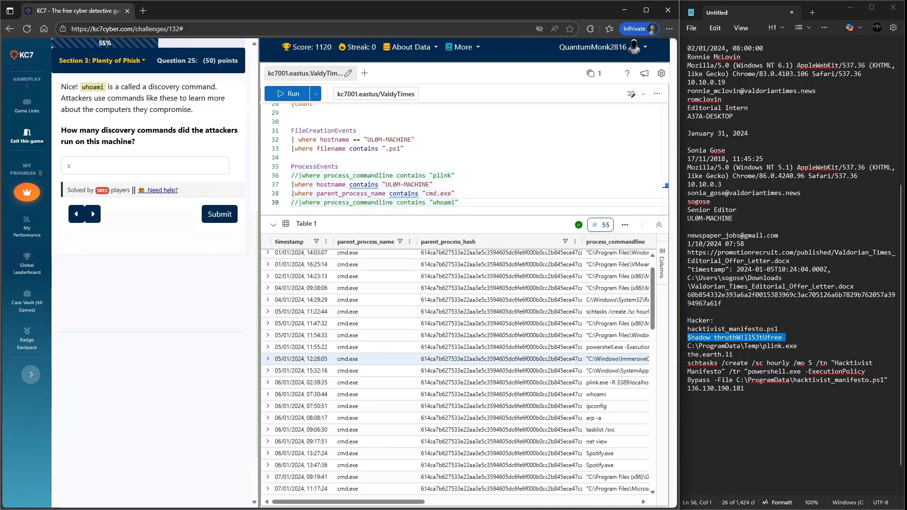
pyautogui.scroll(1, 463, 156)
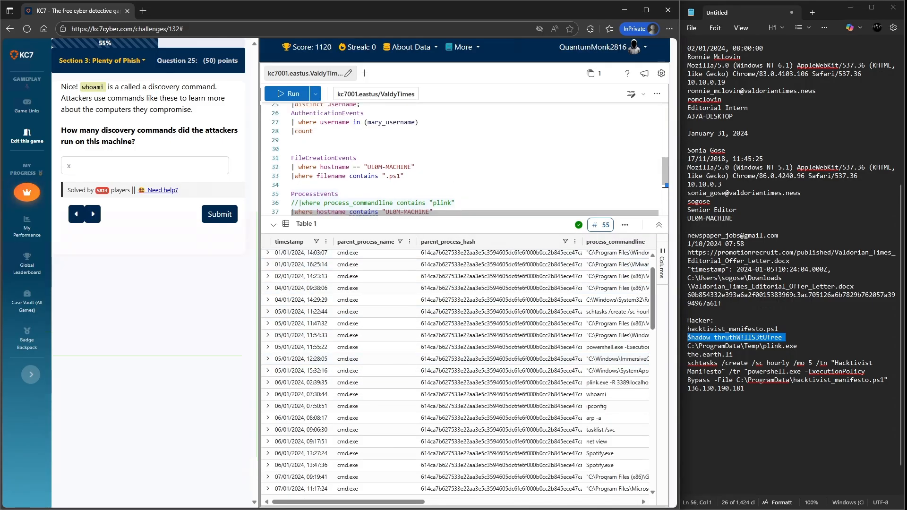
pyautogui.scroll(-4, 463, 156)
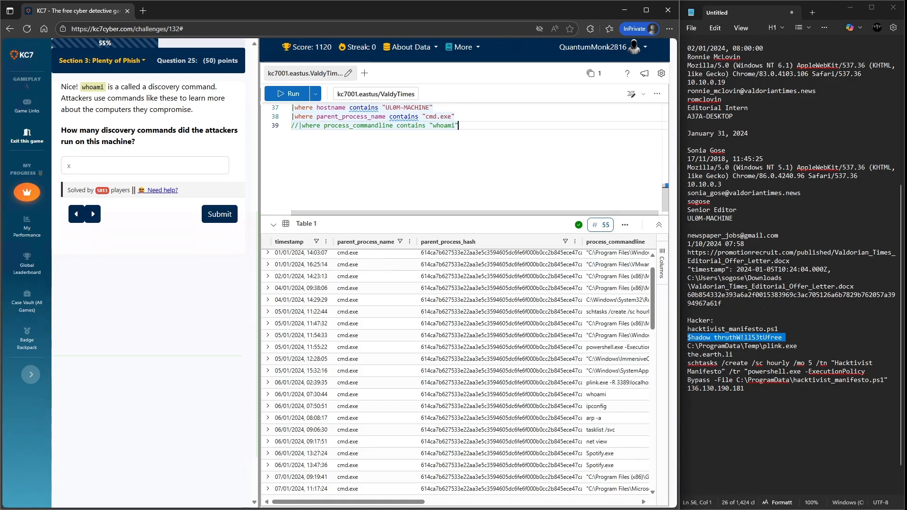
pyautogui.press('Return')
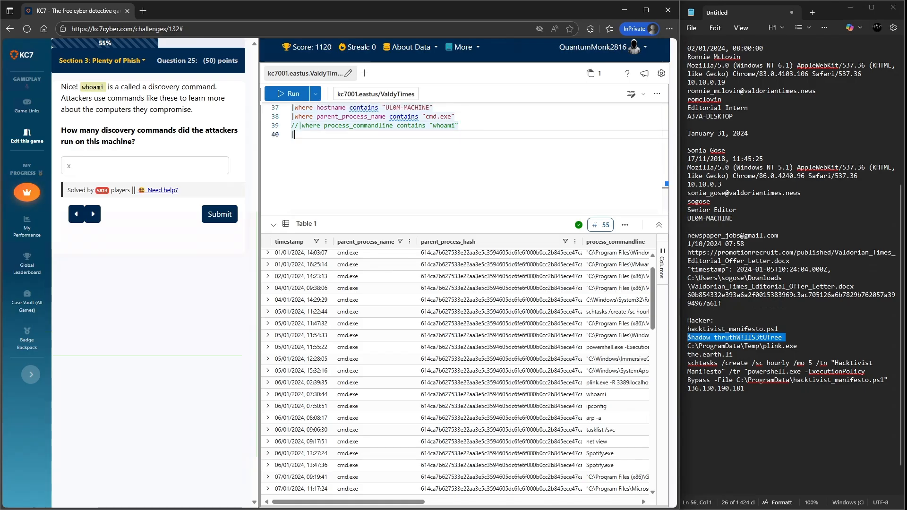
pyautogui.write('|where')
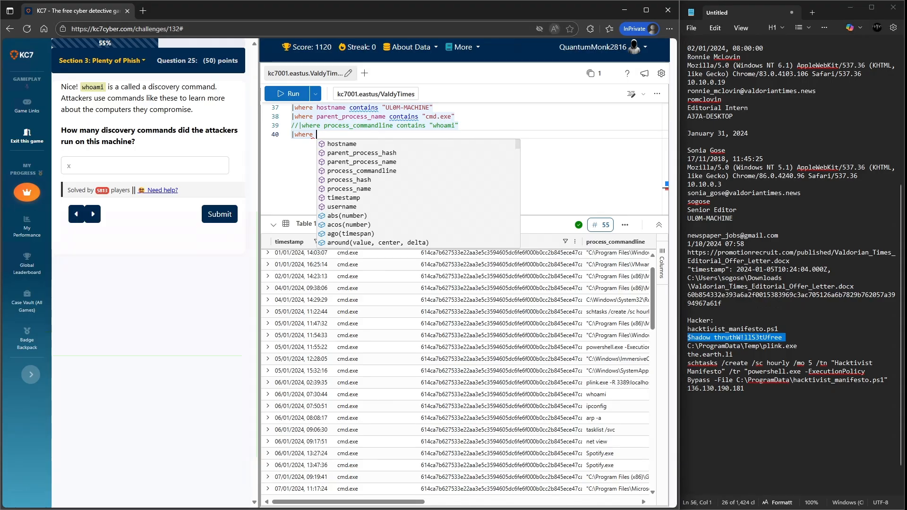
pyautogui.press('BackSpace')
pyautogui.press('BackSpace')
pyautogui.press('BackSpace')
pyautogui.press('BackSpace')
pyautogui.press('BackSpace')
pyautogui.press('BackSpace')
pyautogui.write('project')
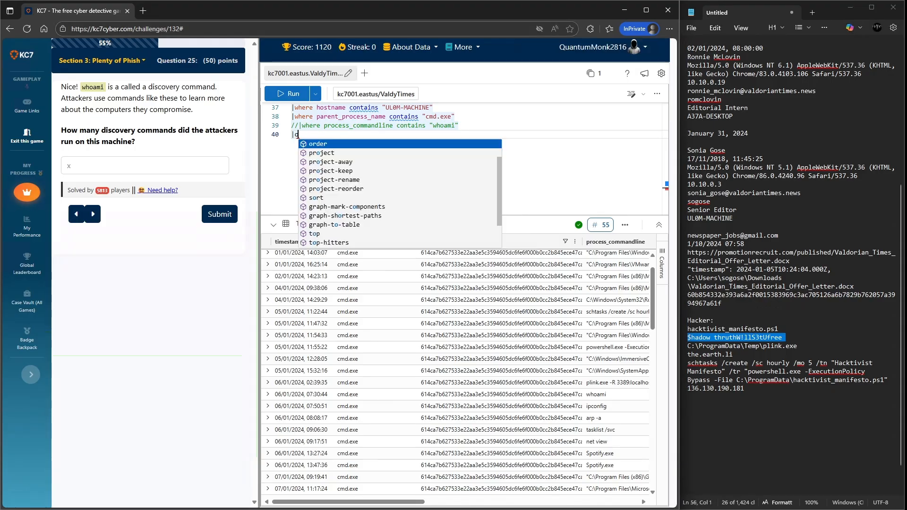
pyautogui.write(' pro')
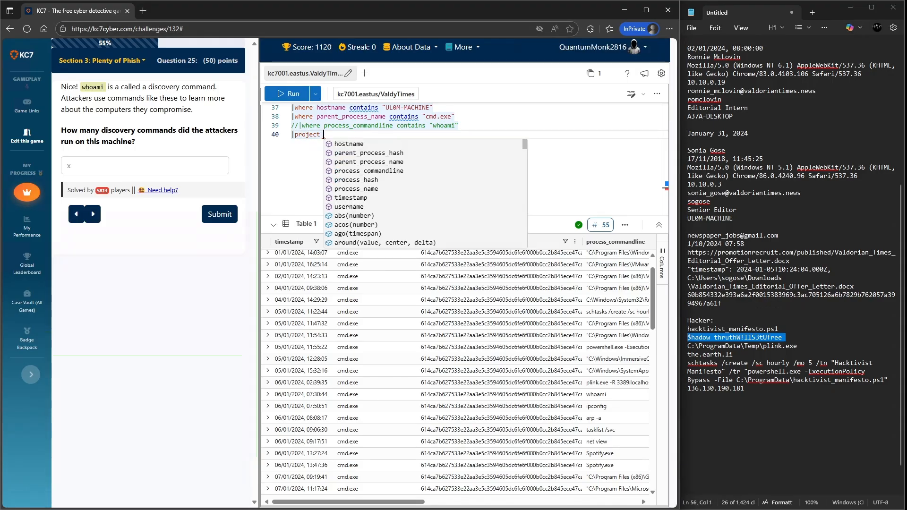
pyautogui.press('Tab')
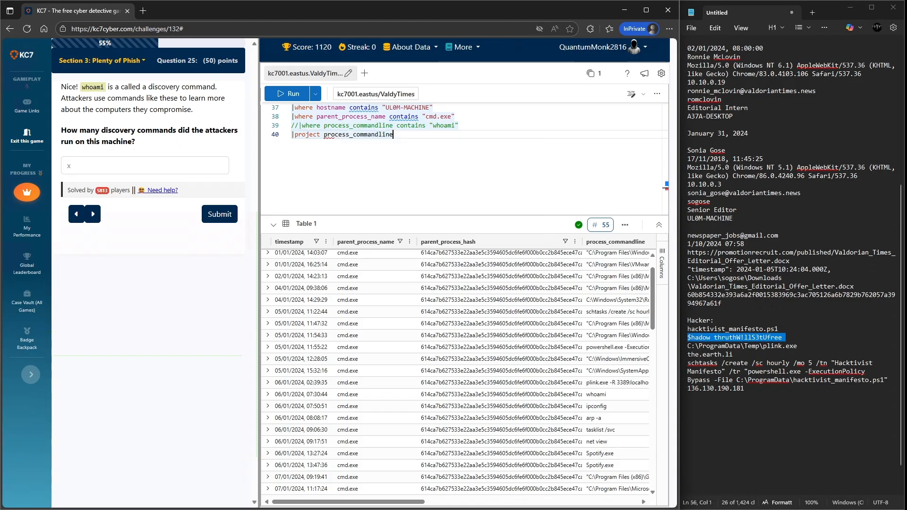
pyautogui.hotkey('shift', 'Return')
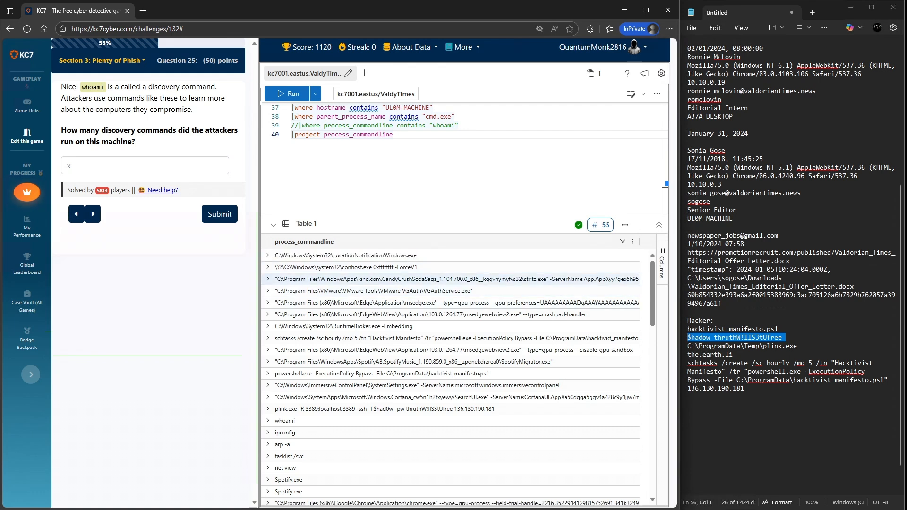
# - Review the projected command lines for discovery commands and submit 5 as the count
pyautogui.scroll(-4, 454, 283)
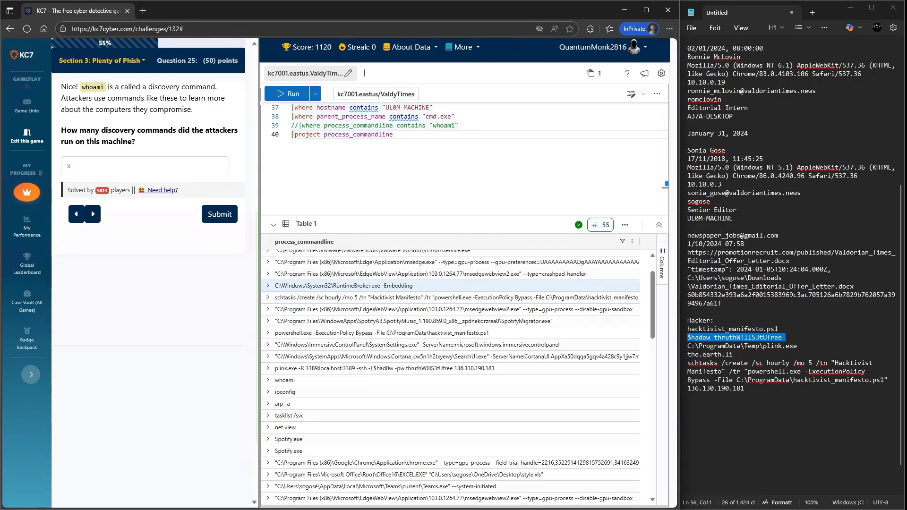
pyautogui.scroll(-1, 454, 285)
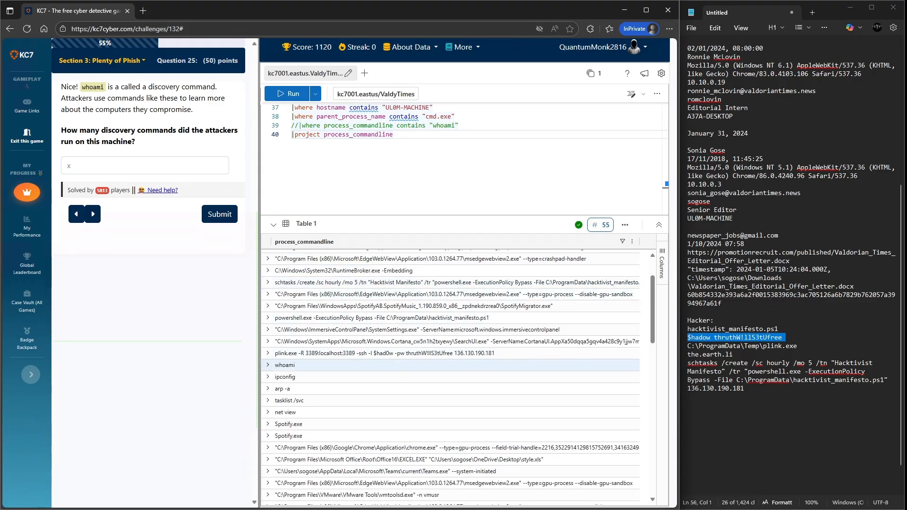
pyautogui.scroll(-15, 453, 378)
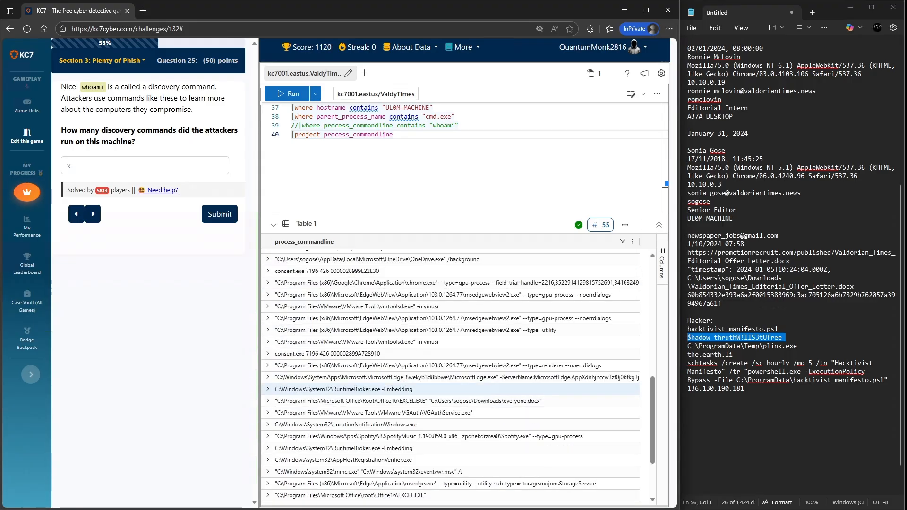
pyautogui.scroll(-5, 453, 390)
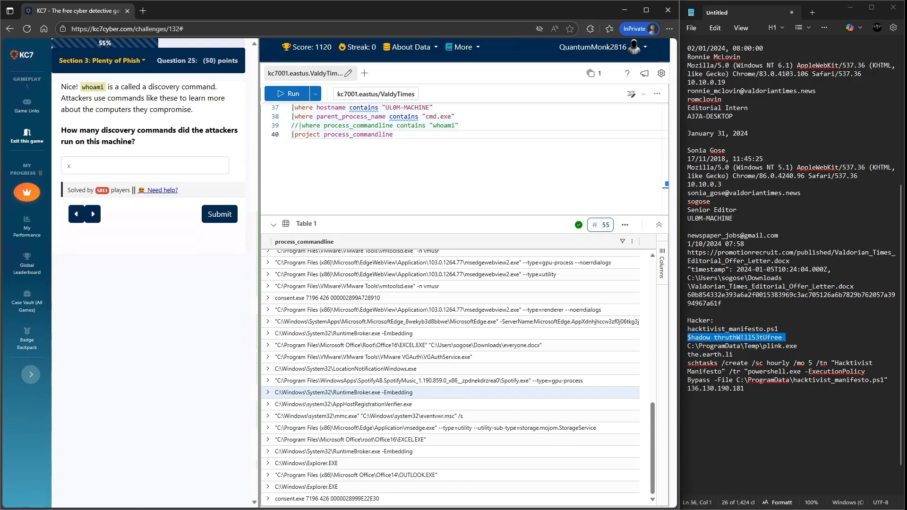
pyautogui.scroll(14, 454, 385)
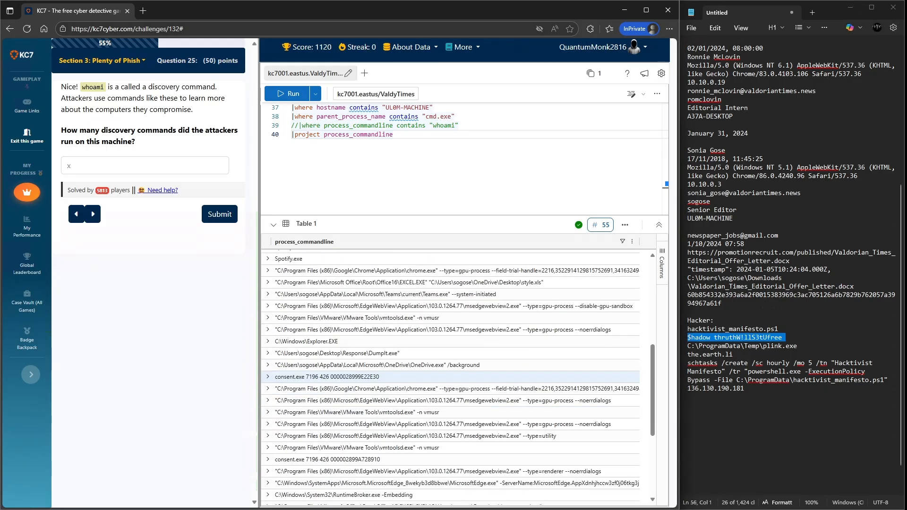
pyautogui.scroll(15, 453, 378)
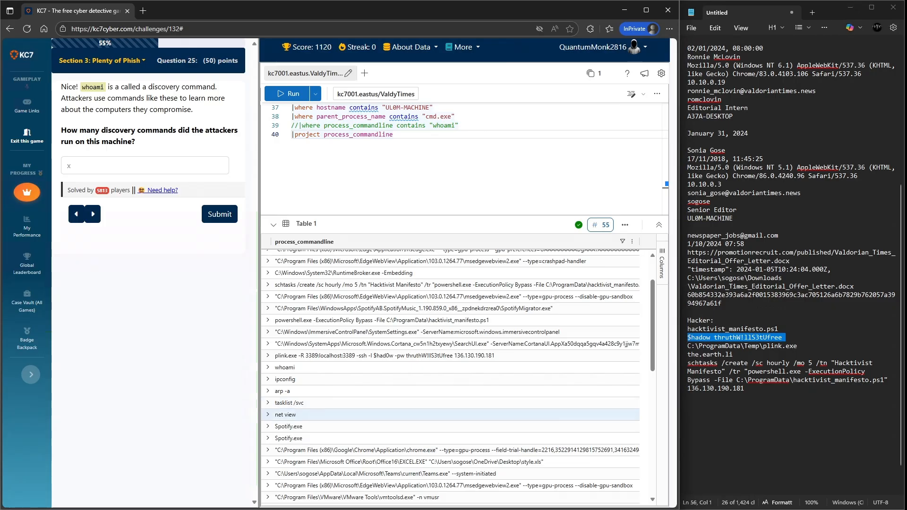
pyautogui.click(144, 166)
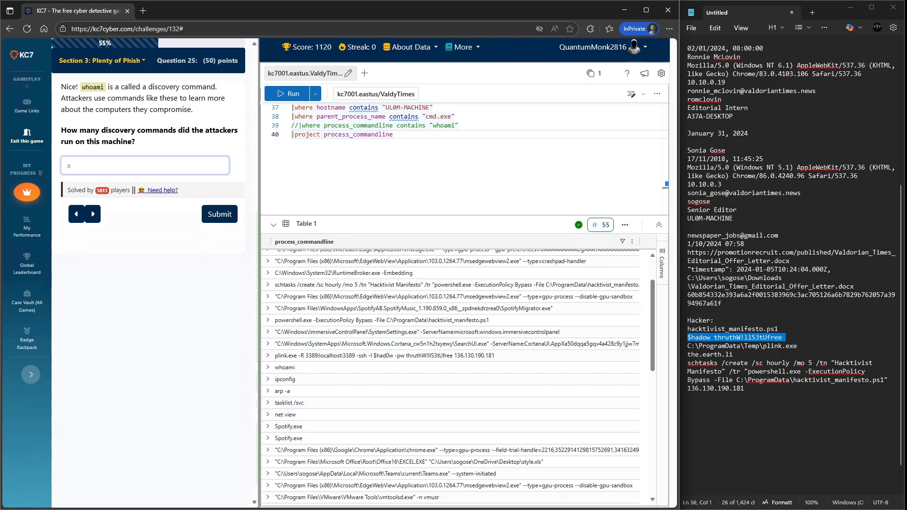
pyautogui.write('5')
pyautogui.press('Return')
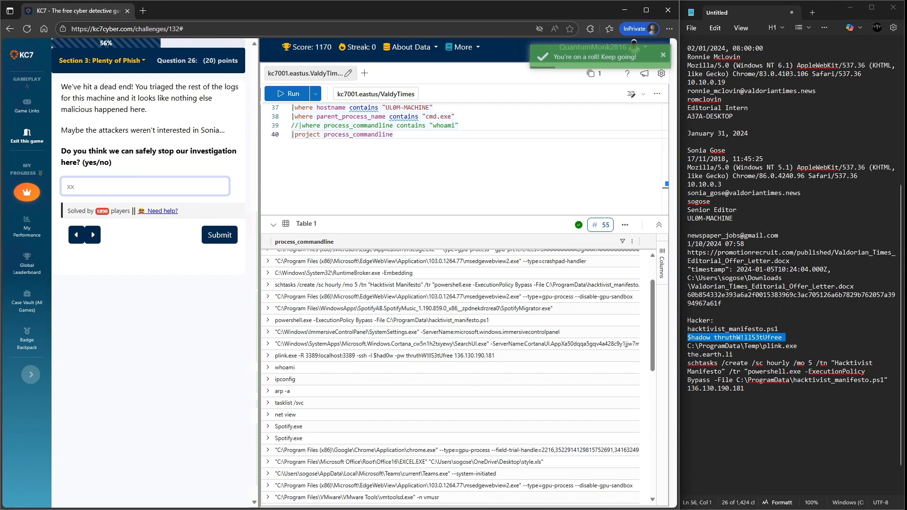
# - Answer "no" to whether the investigation can safely stop
pyautogui.moveTo(147, 131); pyautogui.dragTo(219, 130)
pyautogui.click(141, 187)
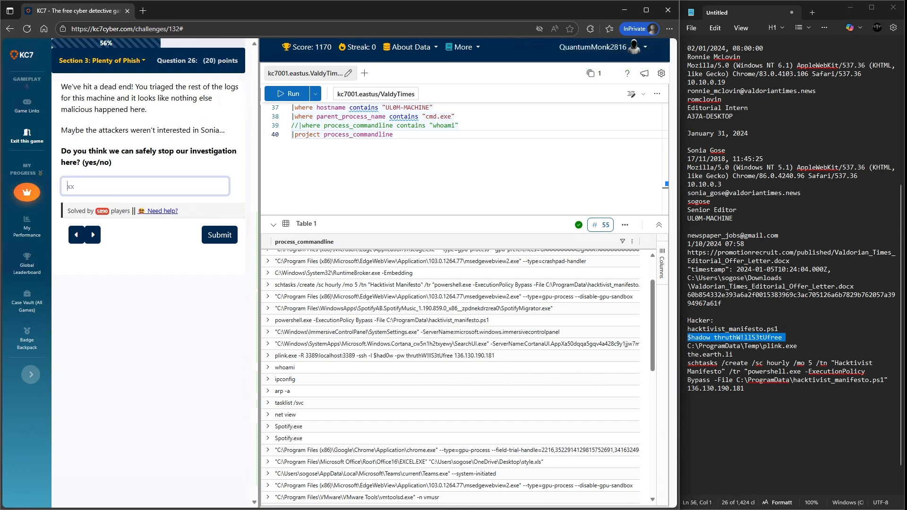
pyautogui.write('no')
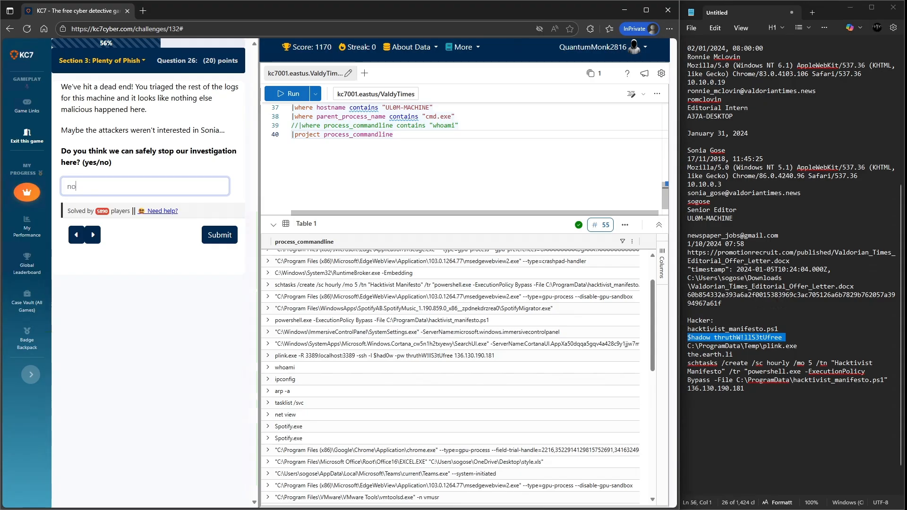
pyautogui.press('Return')
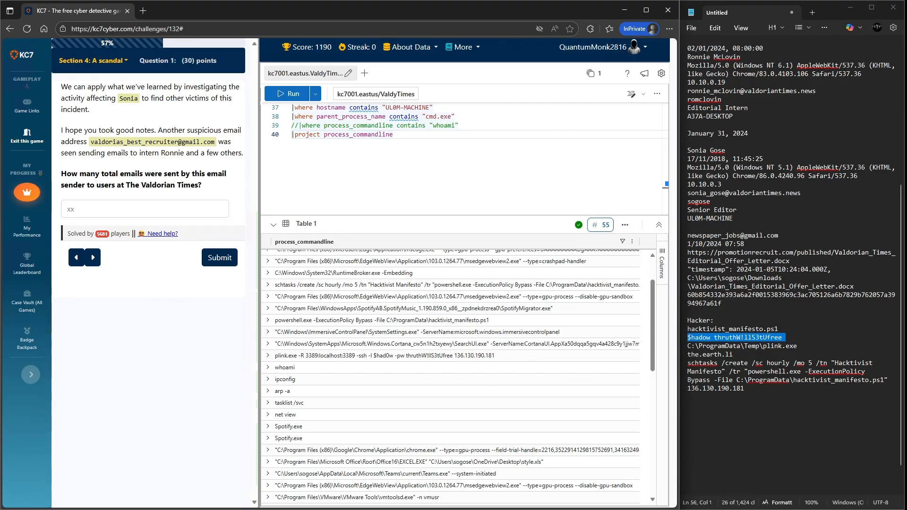
# - Copy the suspicious recruiter e-mail address from the question into the notes
pyautogui.moveTo(215, 142); pyautogui.dragTo(91, 141)
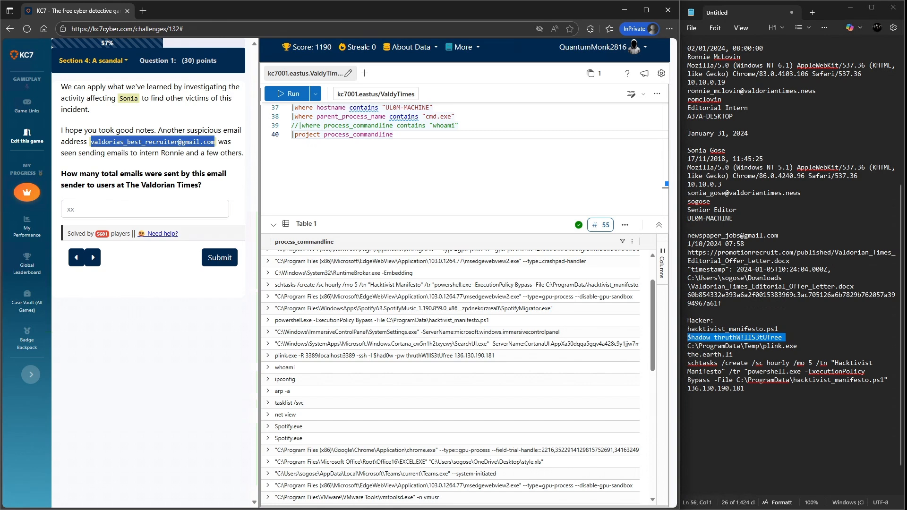
pyautogui.hotkey('ctrl', 'c')
pyautogui.click(688, 423)
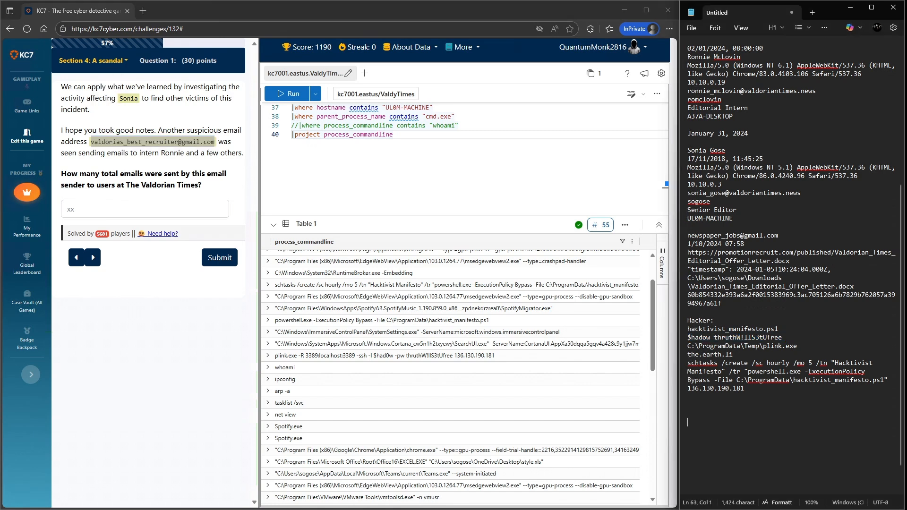
pyautogui.hotkey('ctrl', 'v')
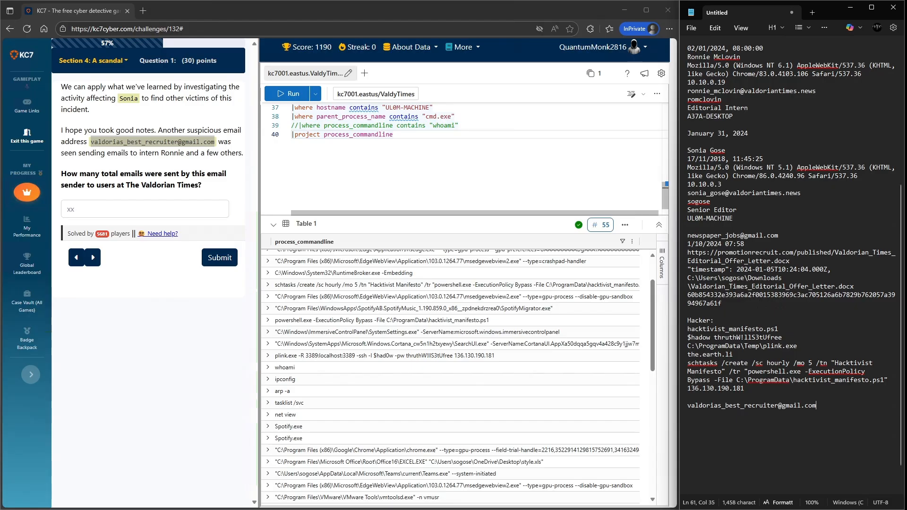
# - Replace the sender filter in the Email query with the recruiter address and run it
pyautogui.scroll(12, 463, 155)
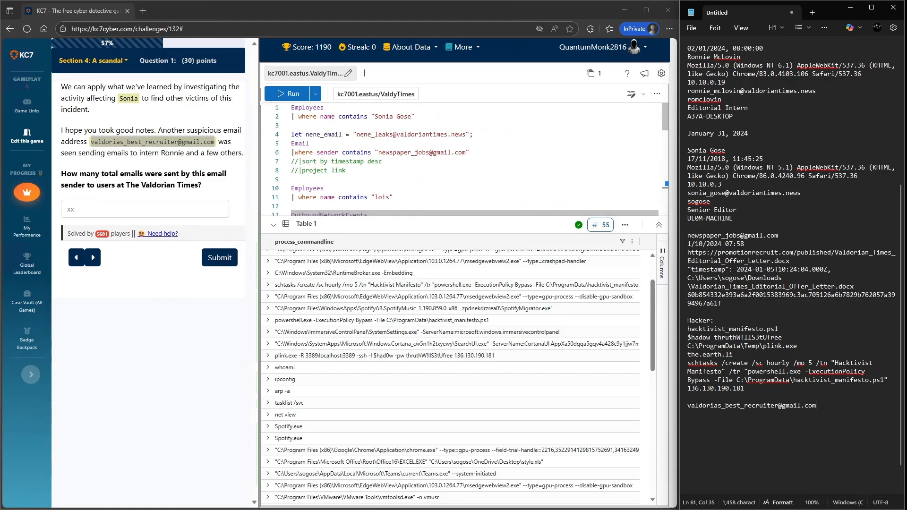
pyautogui.moveTo(466, 152); pyautogui.dragTo(378, 153)
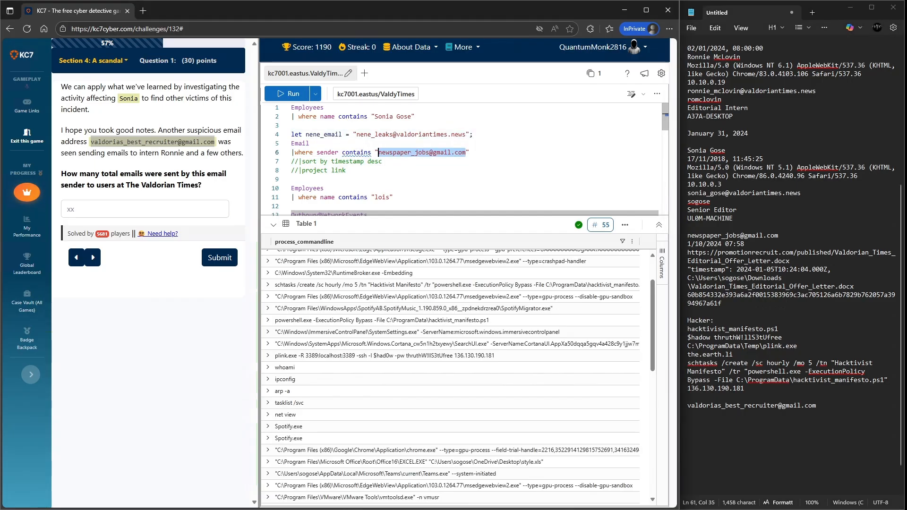
pyautogui.hotkey('ctrl', 'v')
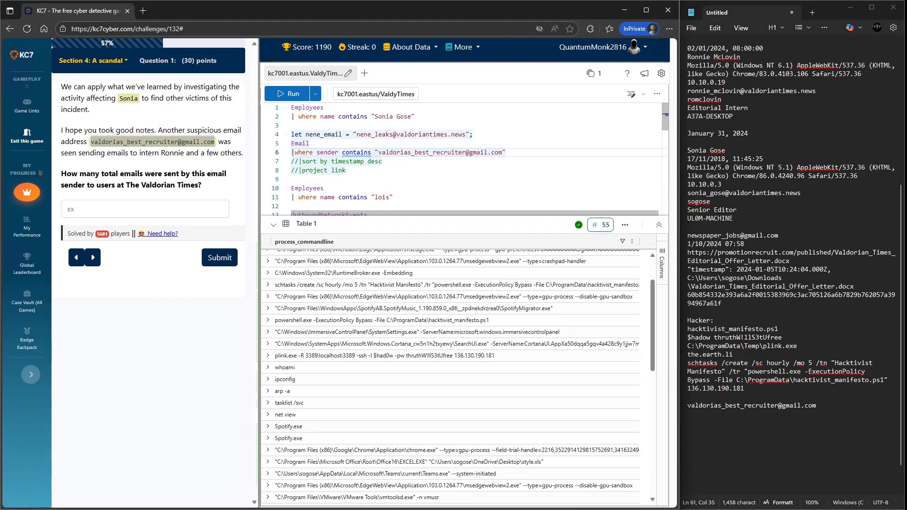
pyautogui.hotkey('shift', 'Return')
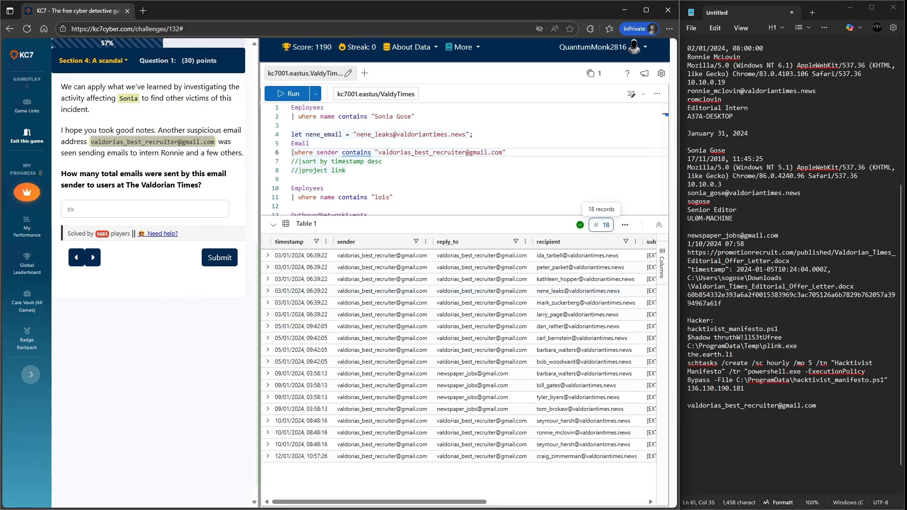
# - Submit 18 as the total number of emails sent by the recruiter address
pyautogui.click(137, 208)
pyautogui.write('18')
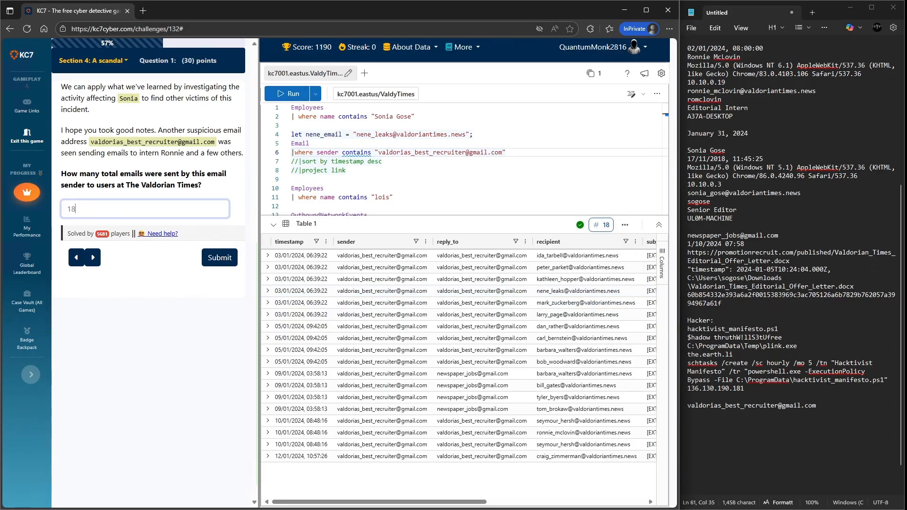
pyautogui.press('Return')
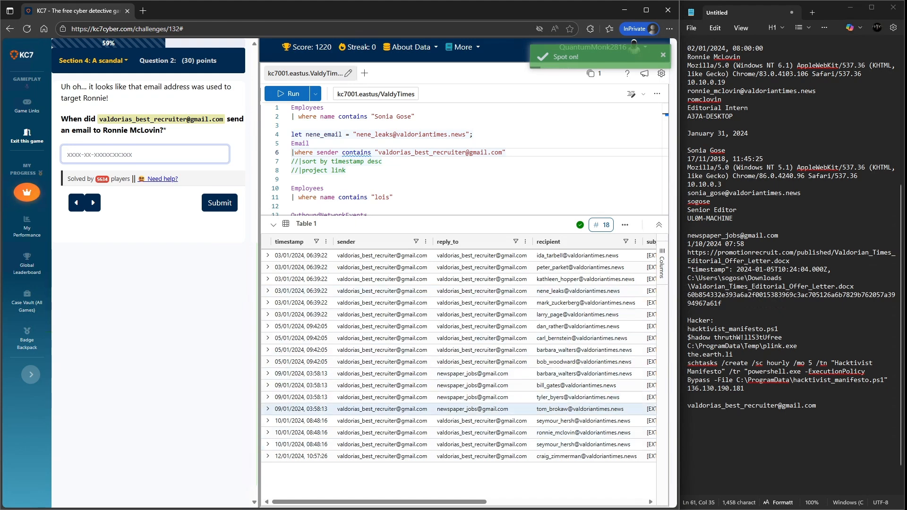
# - Expand the email sent to the intern and submit its timestamp 2024-01-10T08:48:16.000Z as the answer
pyautogui.moveTo(380, 502); pyautogui.dragTo(457, 502)
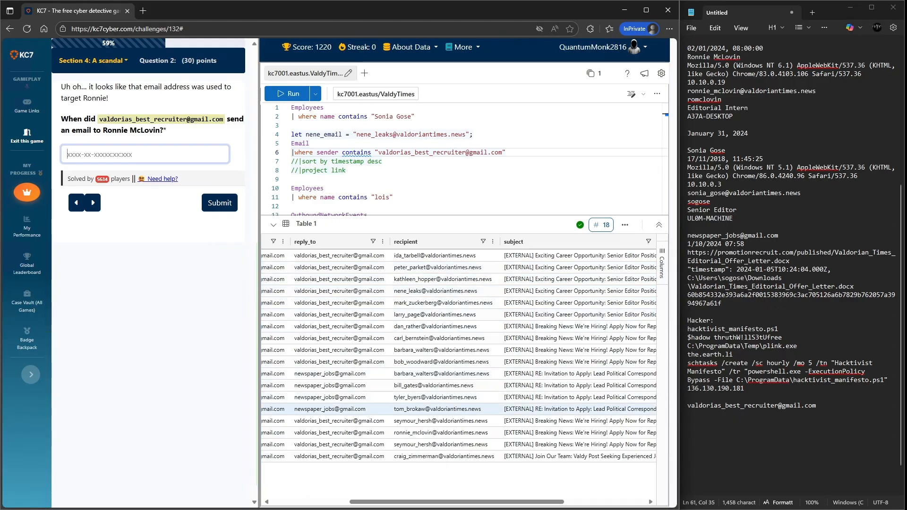
pyautogui.click(442, 433)
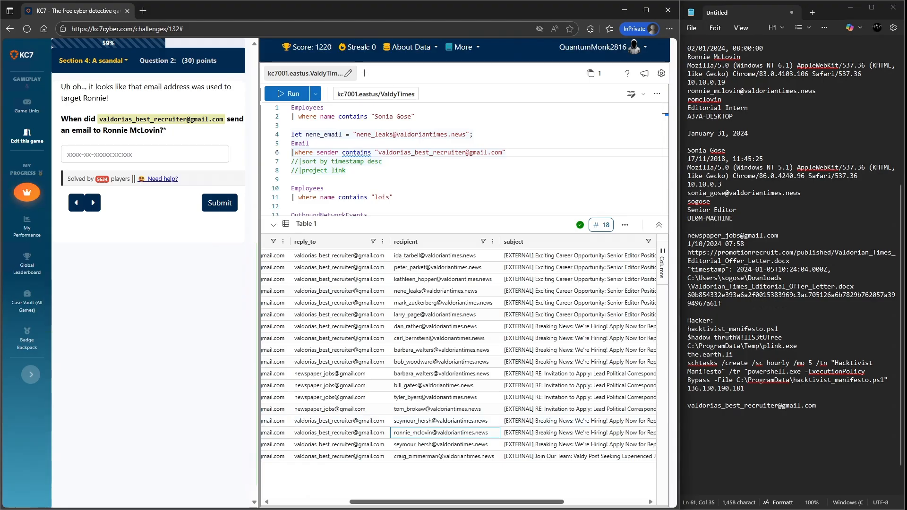
pyautogui.moveTo(456, 502); pyautogui.dragTo(379, 502)
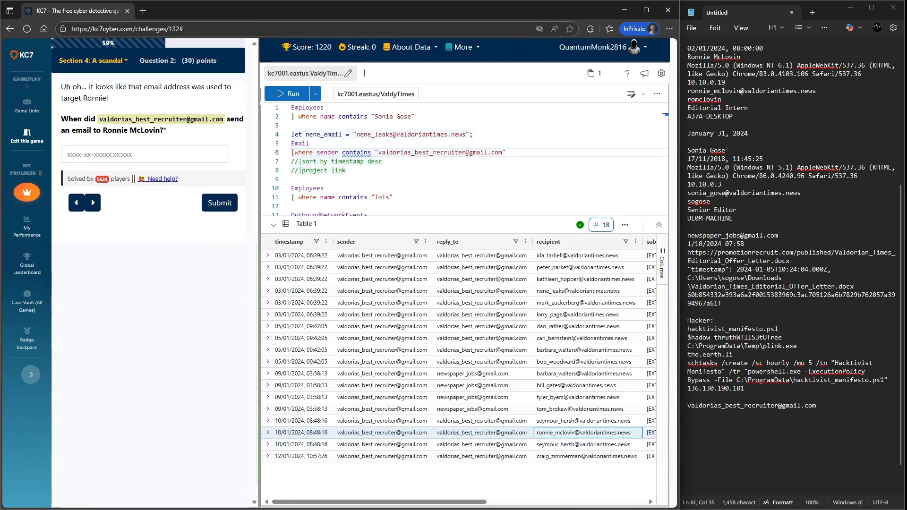
pyautogui.click(267, 432)
pyautogui.scroll(-1, 415, 460)
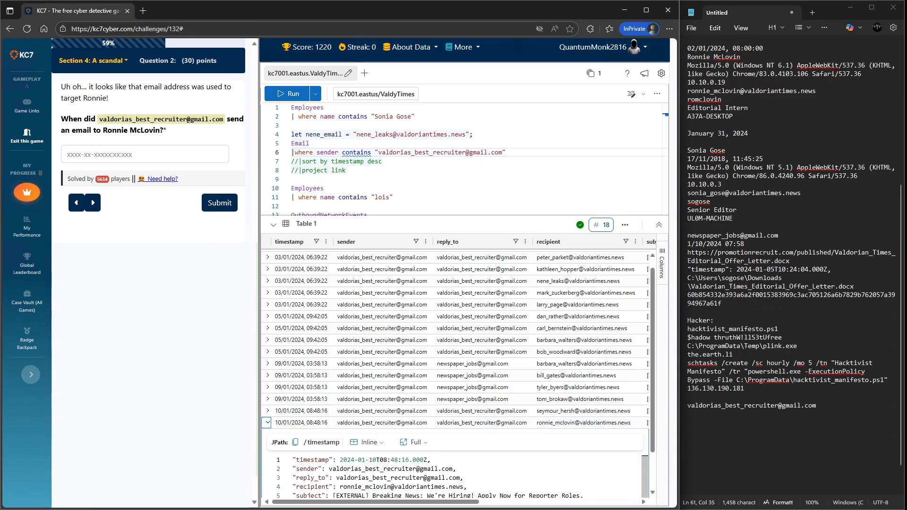
pyautogui.moveTo(428, 459); pyautogui.dragTo(340, 459)
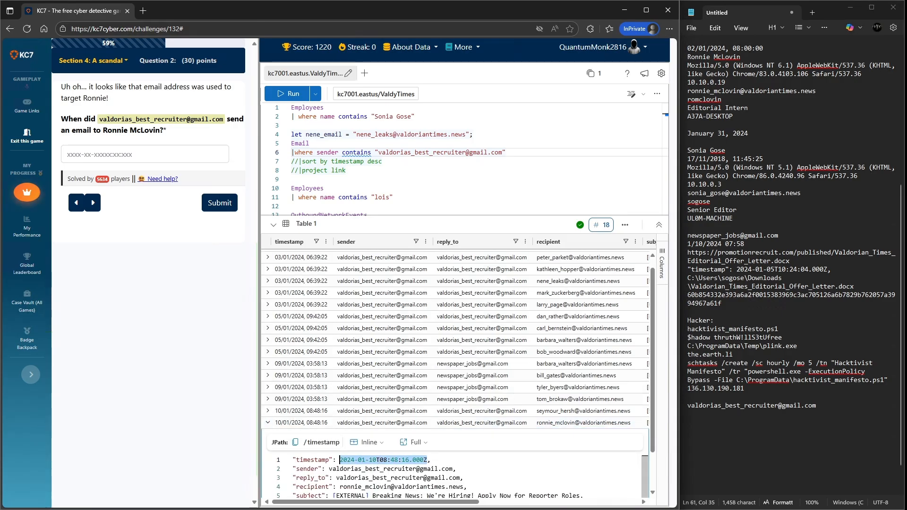
pyautogui.hotkey('ctrl', 'c')
pyautogui.click(156, 154)
pyautogui.hotkey('ctrl', 'v')
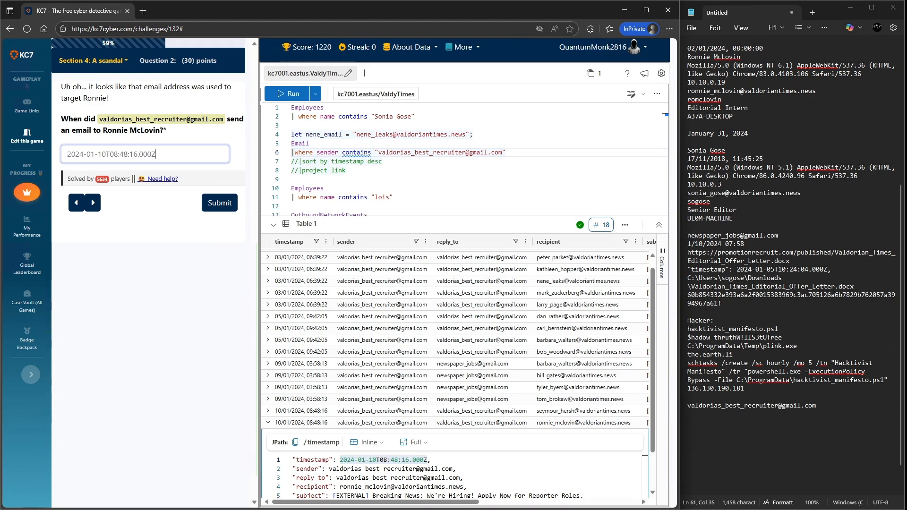
pyautogui.click(220, 202)
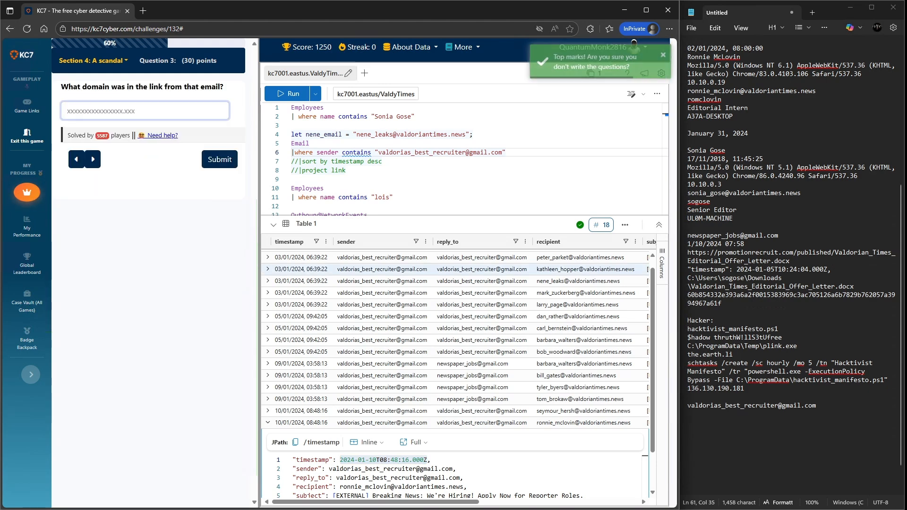
# - Add a line filtering the Email query on the intern's recipient address and run it
pyautogui.scroll(-1, 453, 477)
pyautogui.scroll(-1, 454, 478)
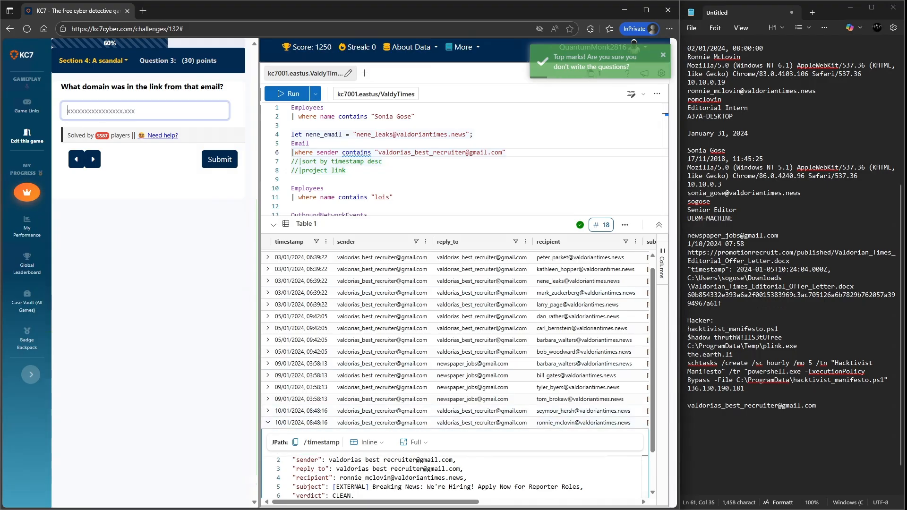
pyautogui.scroll(1, 454, 478)
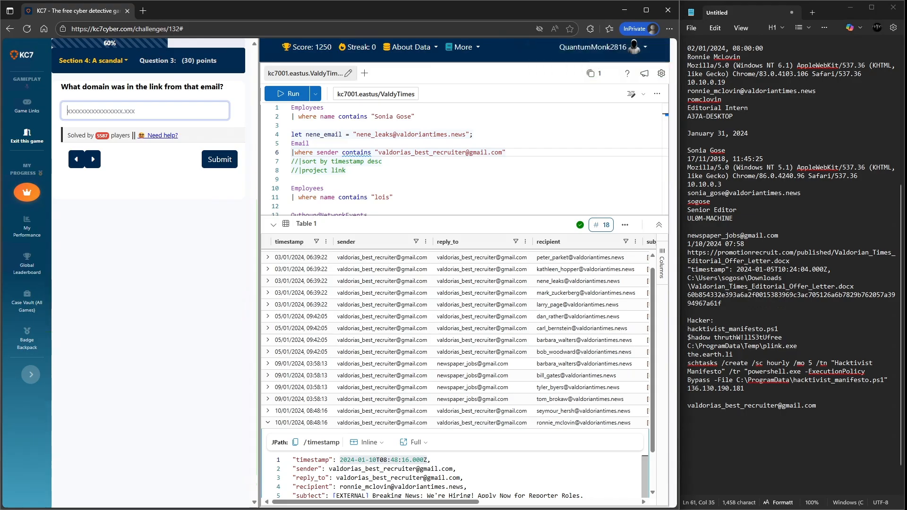
pyautogui.moveTo(463, 486); pyautogui.dragTo(340, 486)
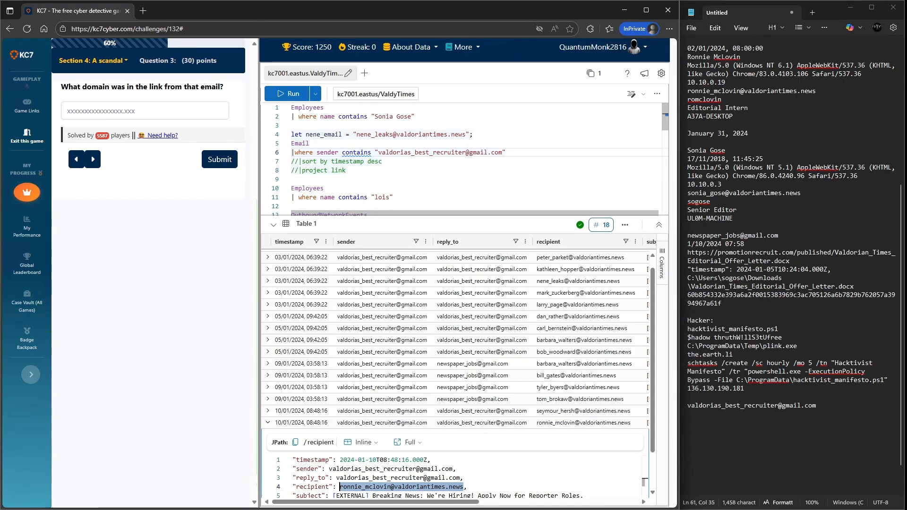
pyautogui.click(506, 152)
pyautogui.press('Return')
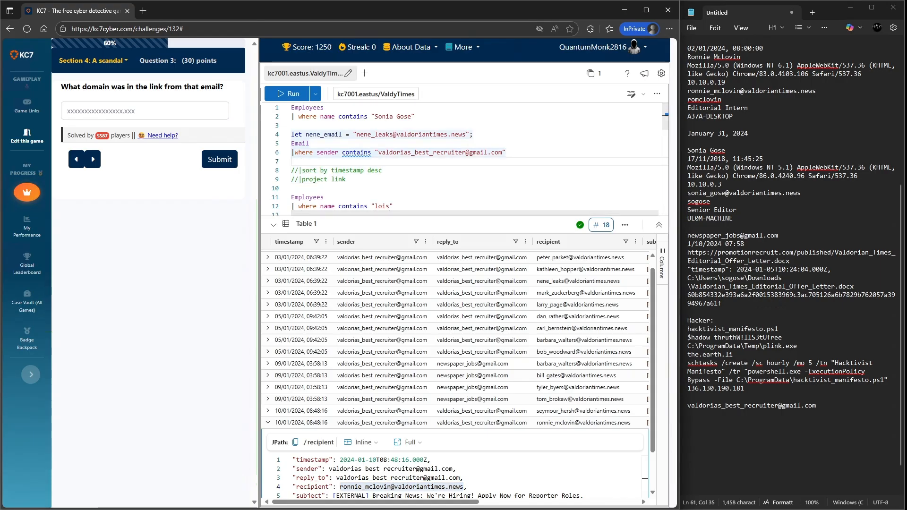
pyautogui.write('|whe')
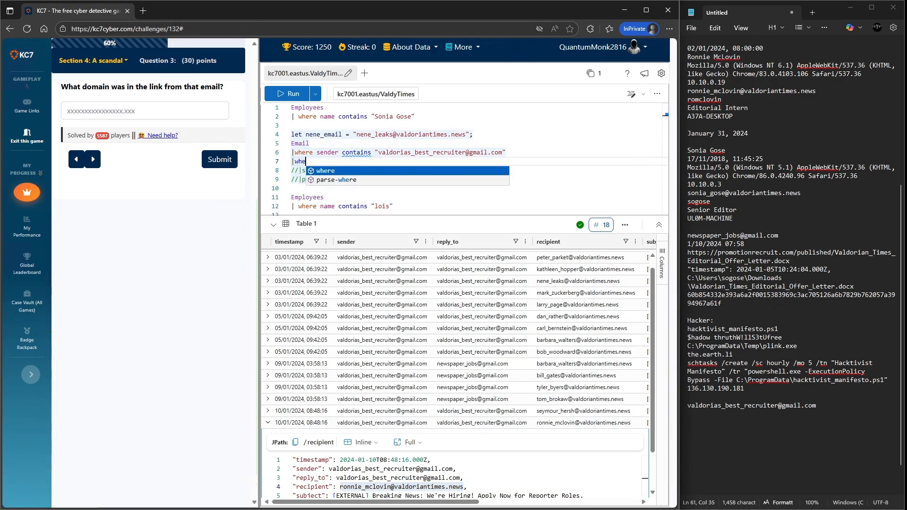
pyautogui.write('re recipient contains "')
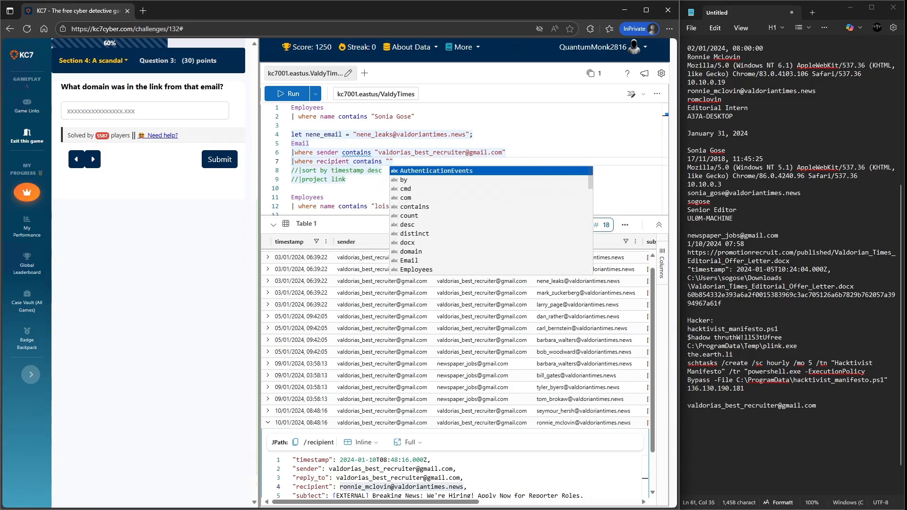
pyautogui.hotkey('ctrl', 'v')
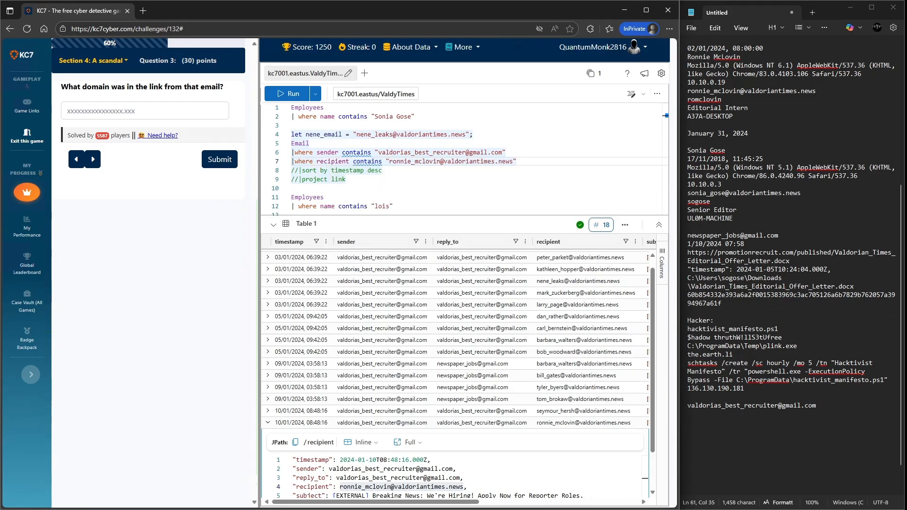
pyautogui.hotkey('shift', 'Return')
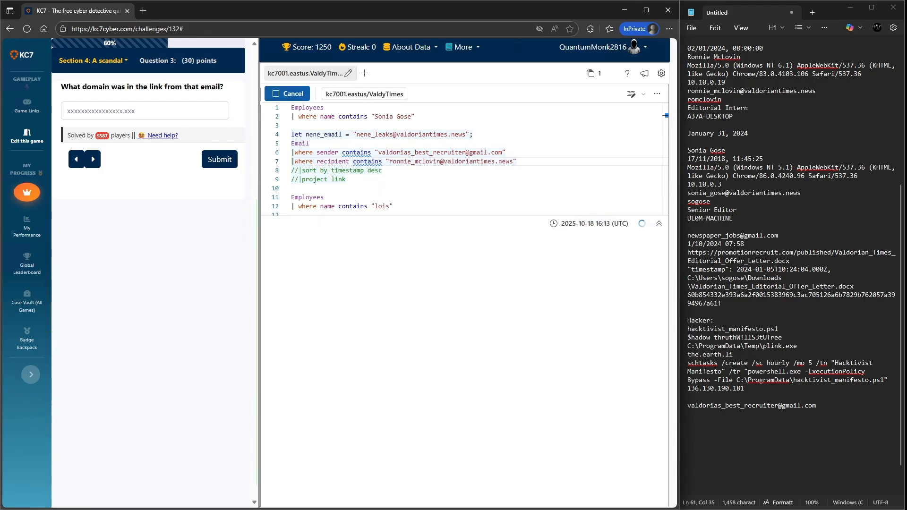
# - Expand the single email result and submit the link's domain promotionrecruit.org as the answer
pyautogui.click(267, 256)
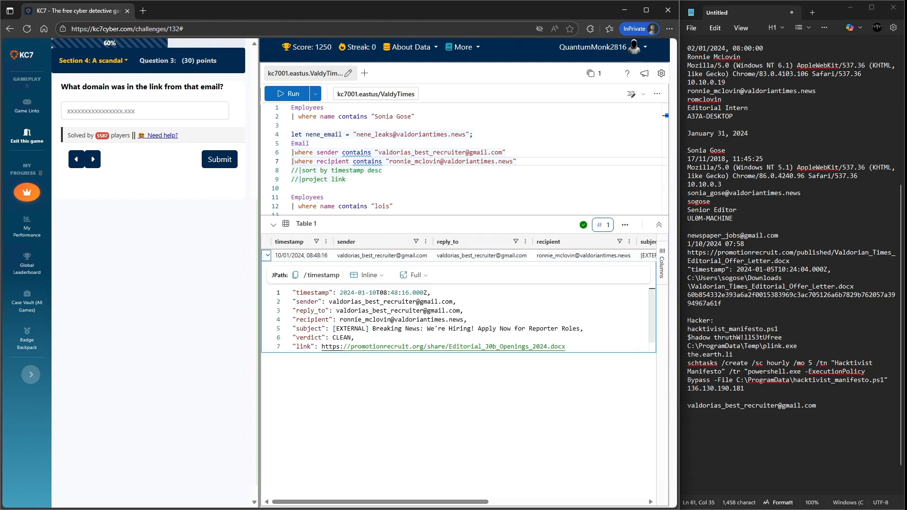
pyautogui.scroll(-1, 444, 320)
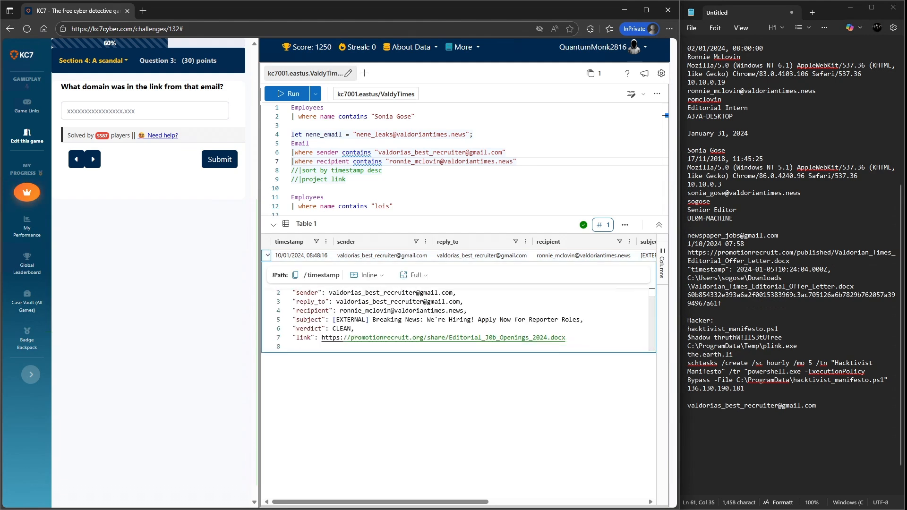
pyautogui.moveTo(343, 337); pyautogui.dragTo(424, 337)
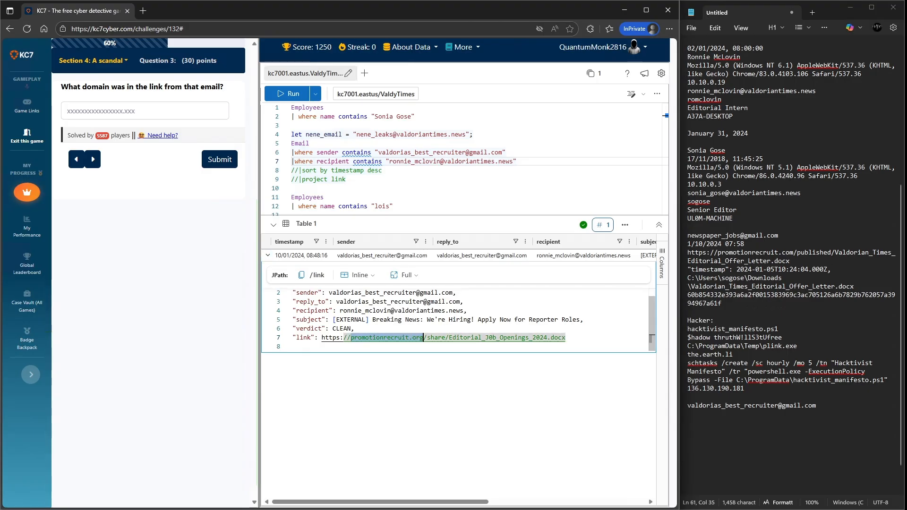
pyautogui.click(145, 111)
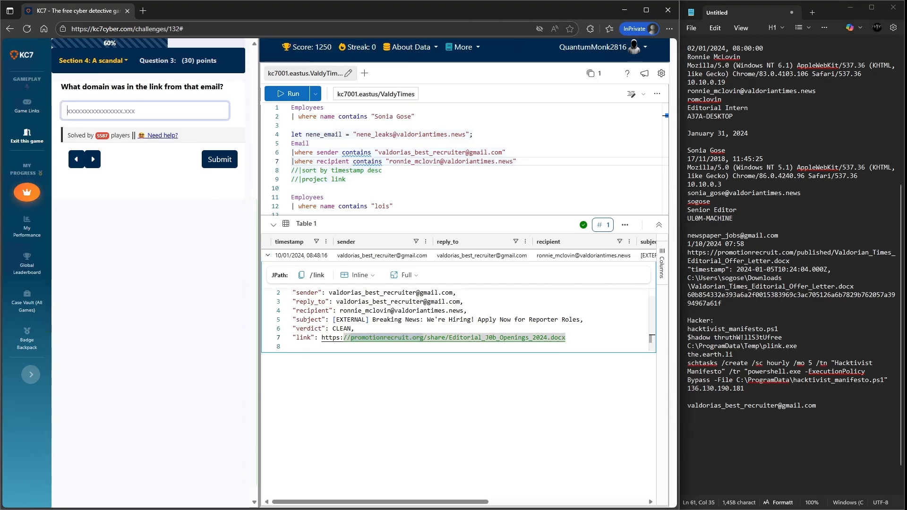
pyautogui.hotkey('ctrl', 'v')
pyautogui.click(220, 159)
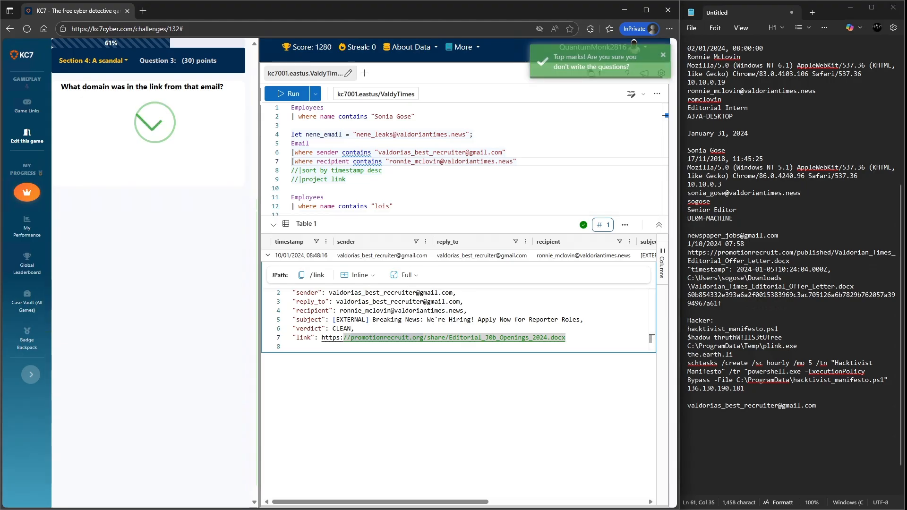
# - Paste the domain and the email's full link URL into the notes
pyautogui.click(728, 414)
pyautogui.hotkey('ctrl', 'v')
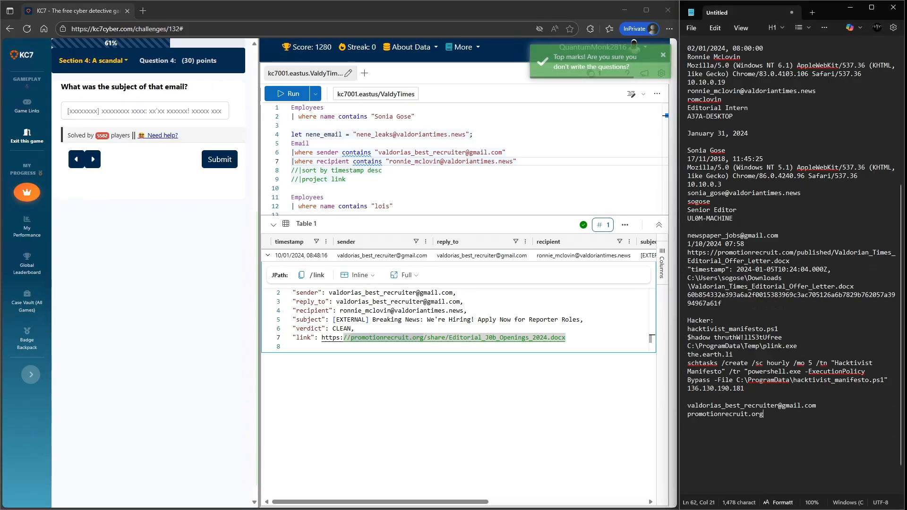
pyautogui.moveTo(565, 337); pyautogui.dragTo(321, 338)
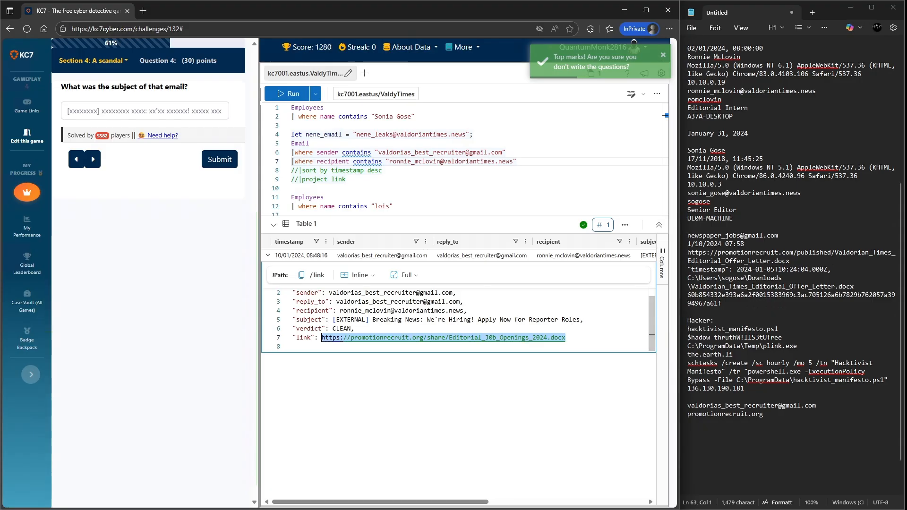
pyautogui.hotkey('ctrl', 'c')
pyautogui.hotkey('alt', 'Tab')
pyautogui.hotkey('ctrl', 'v')
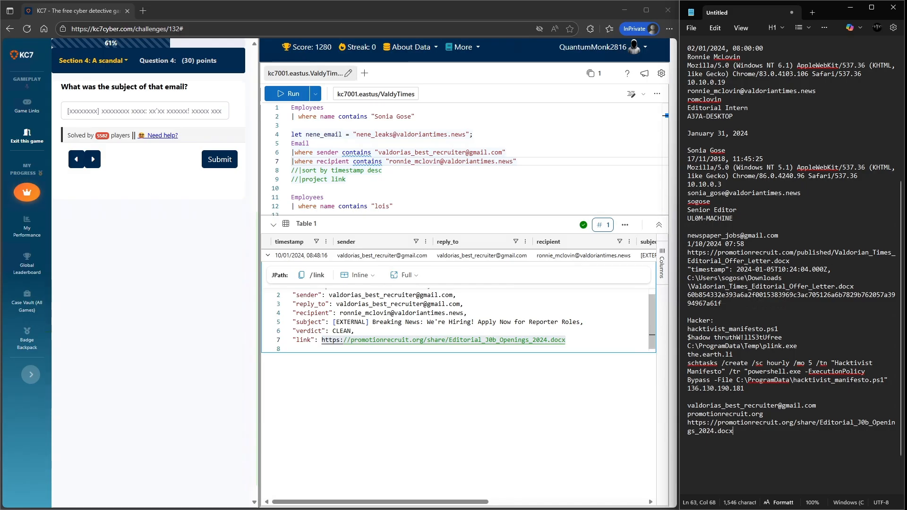
# - Submit the email subject "[EXTERNAL] Breaking News: We're Hiring! Apply Now for Reporter Roles" as the answer
pyautogui.moveTo(333, 322); pyautogui.dragTo(580, 322)
pyautogui.hotkey('ctrl', 'c')
pyautogui.click(145, 111)
pyautogui.hotkey('ctrl', 'v')
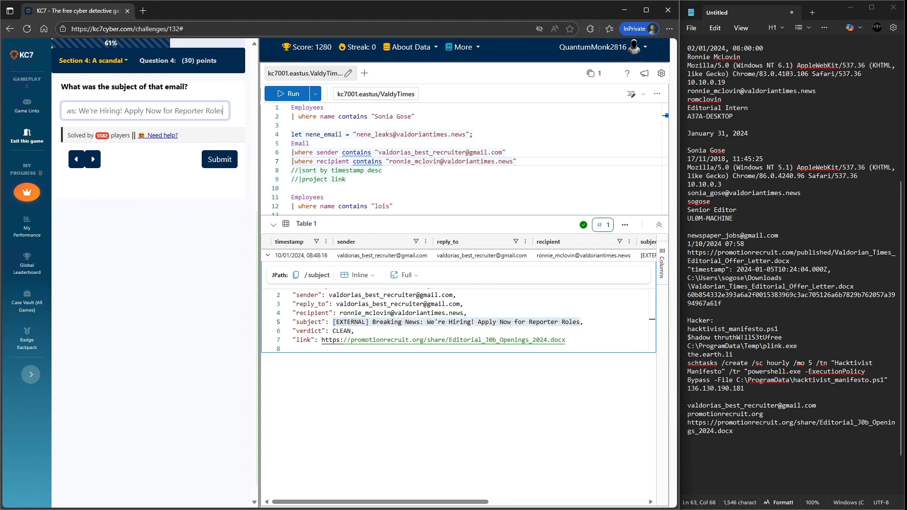
pyautogui.press('Return')
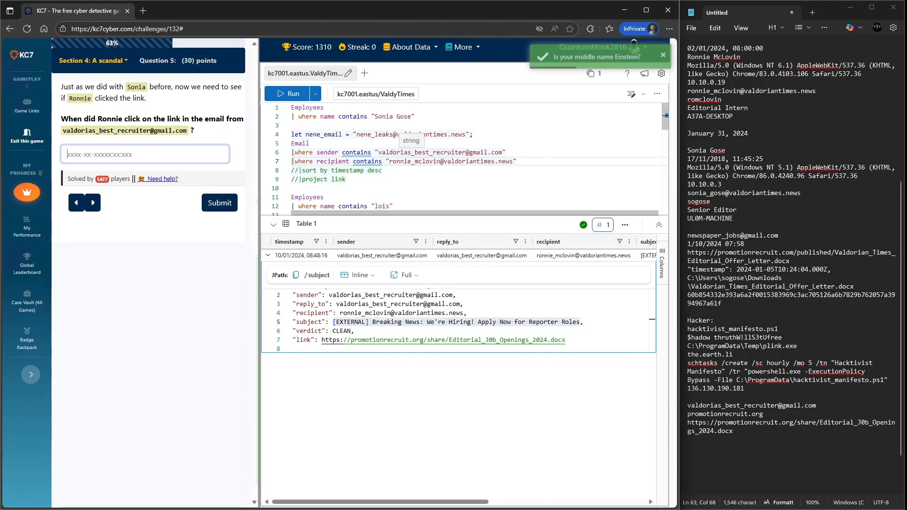
pyautogui.scroll(-1, 473, 156)
pyautogui.scroll(-2, 470, 159)
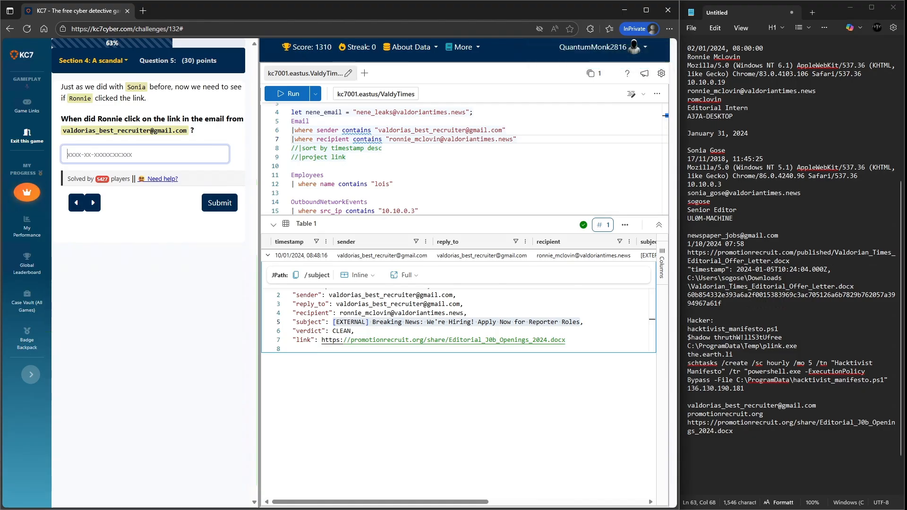
pyautogui.moveTo(733, 116); pyautogui.dragTo(688, 116)
pyautogui.rightClick(689, 117)
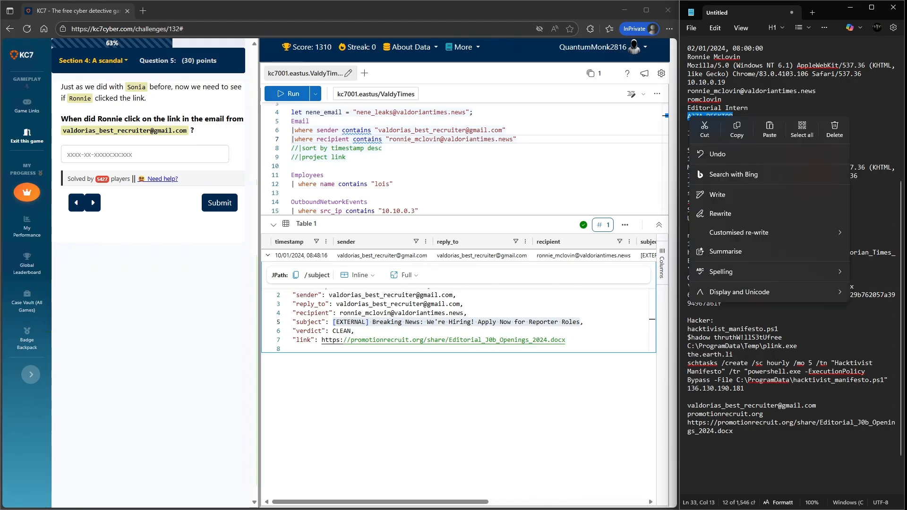
pyautogui.click(726, 82)
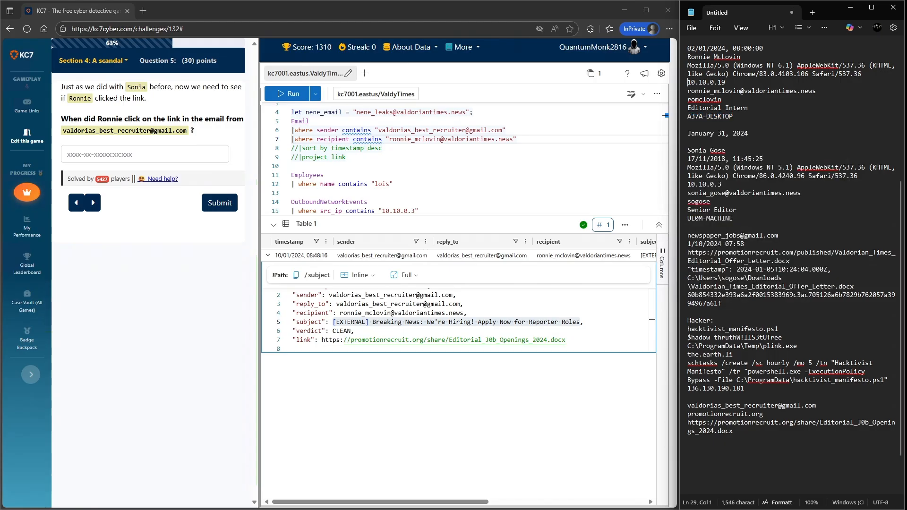
# - Copy Ronnie's IP 10.10.0.19 from the notes into the OutboundNetworkEvents src_ip filter
pyautogui.moveTo(688, 83); pyautogui.dragTo(725, 83)
pyautogui.rightClick(722, 83)
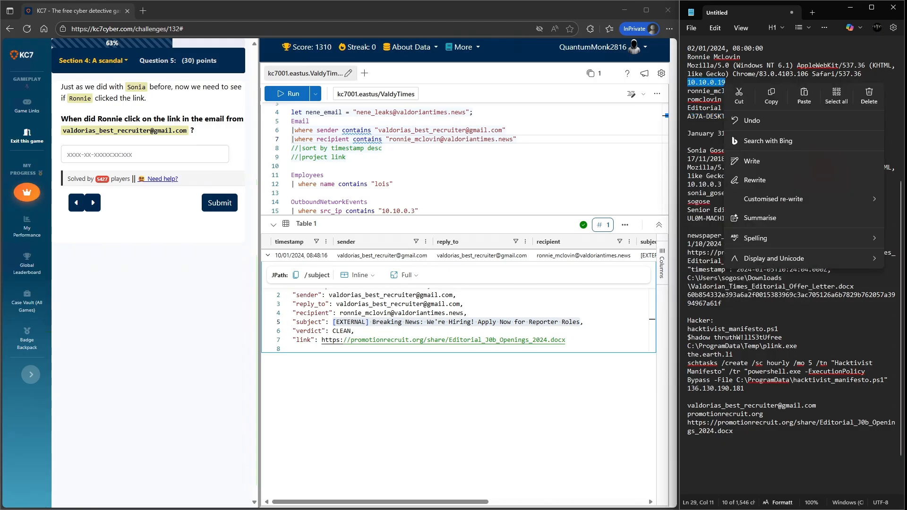
pyautogui.click(771, 95)
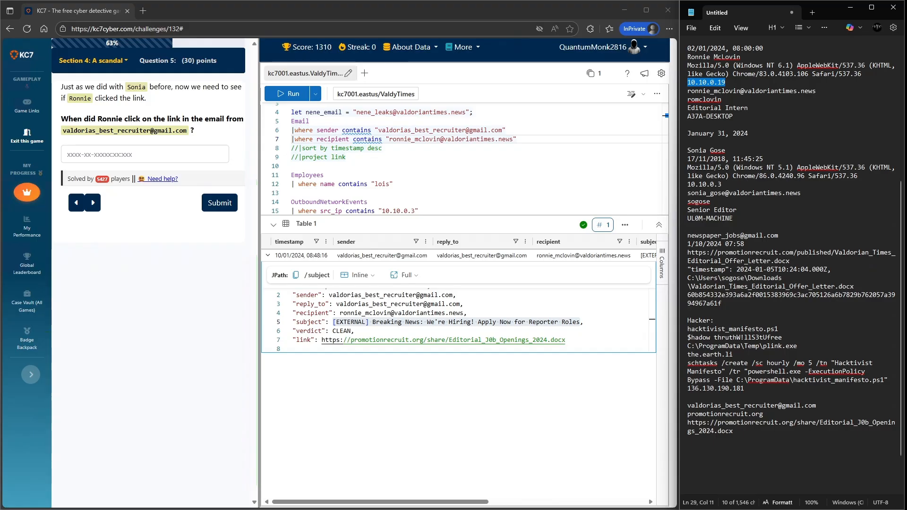
pyautogui.scroll(1, 472, 160)
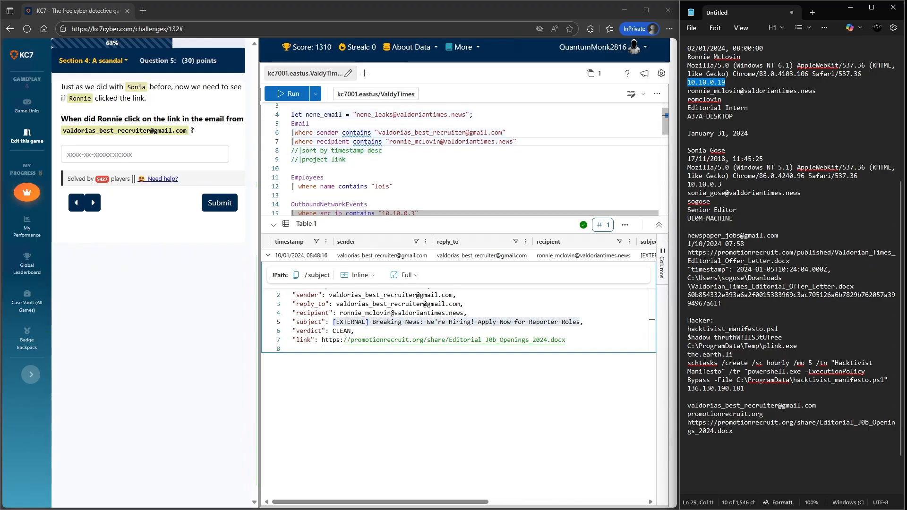
pyautogui.scroll(-2, 373, 184)
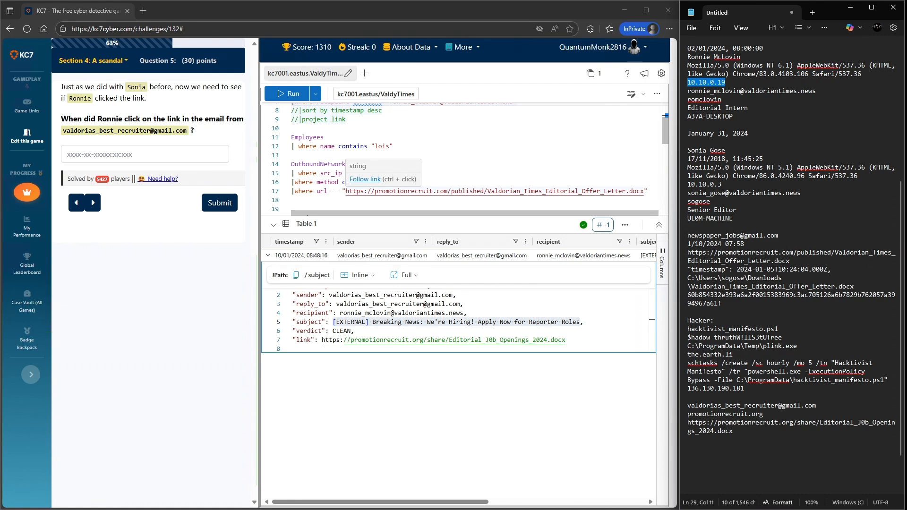
pyautogui.moveTo(414, 173); pyautogui.dragTo(383, 173)
pyautogui.hotkey('ctrl', 'v')
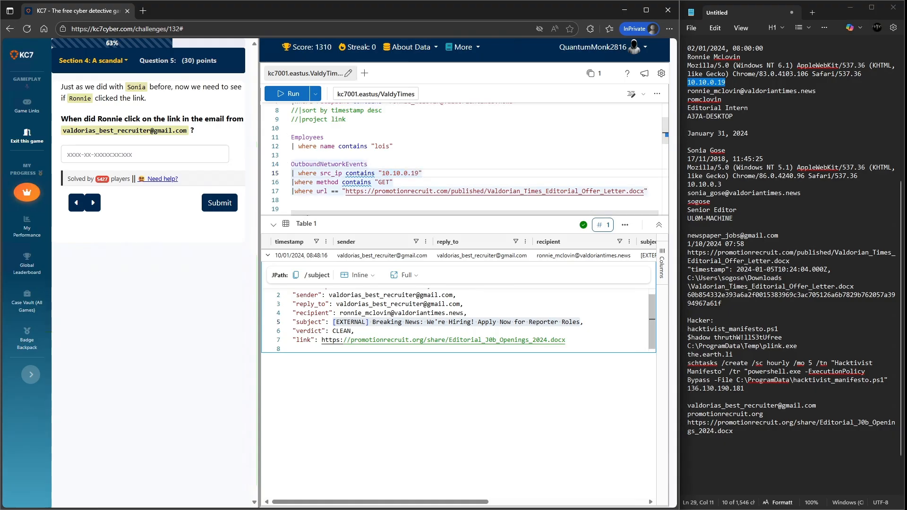
pyautogui.moveTo(565, 340); pyautogui.dragTo(322, 340)
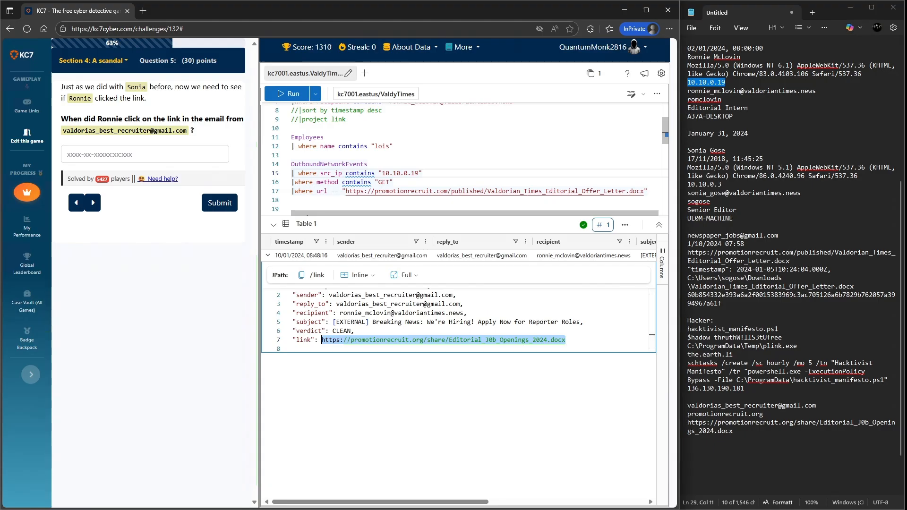
pyautogui.moveTo(343, 191); pyautogui.dragTo(292, 200)
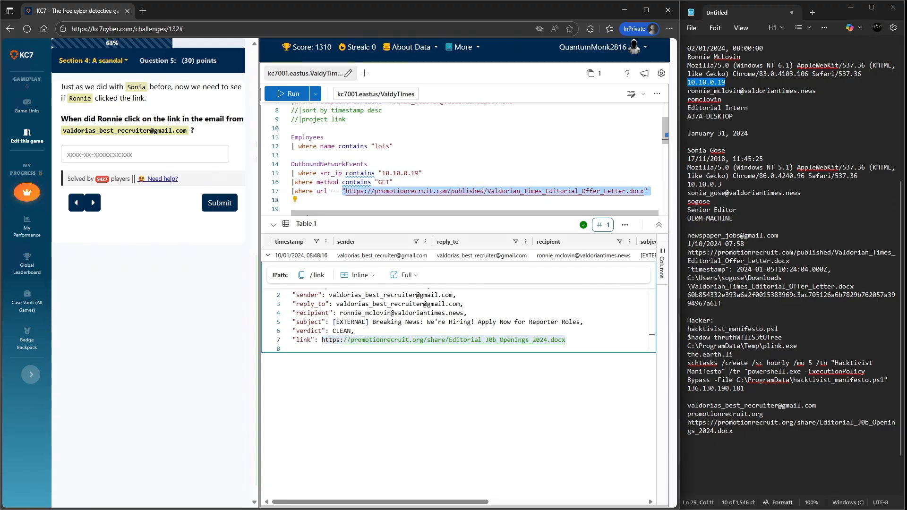
pyautogui.moveTo(644, 191); pyautogui.dragTo(346, 191)
pyautogui.hotkey('ctrl', 'v')
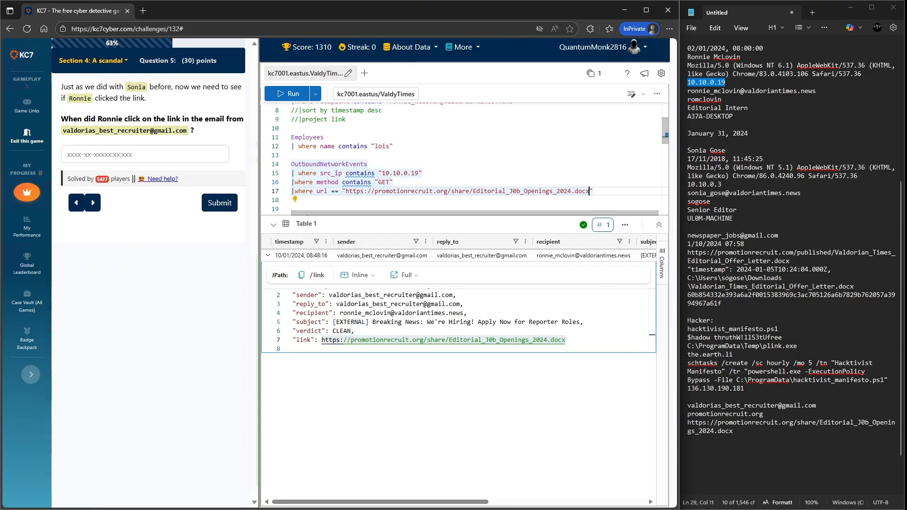
pyautogui.hotkey('shift', 'Return')
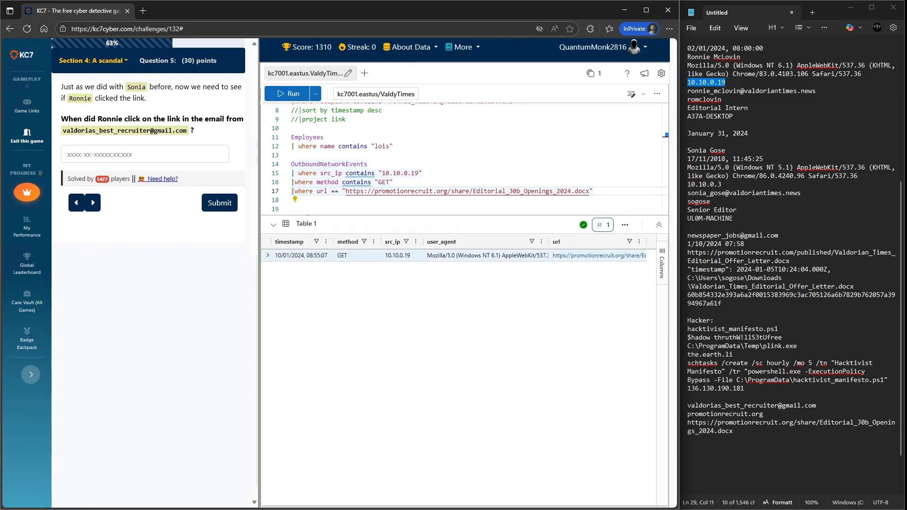
# - Expand the matching request and submit its timestamp 2024-01-10T08:55:07.000Z as the click time answer
pyautogui.click(267, 256)
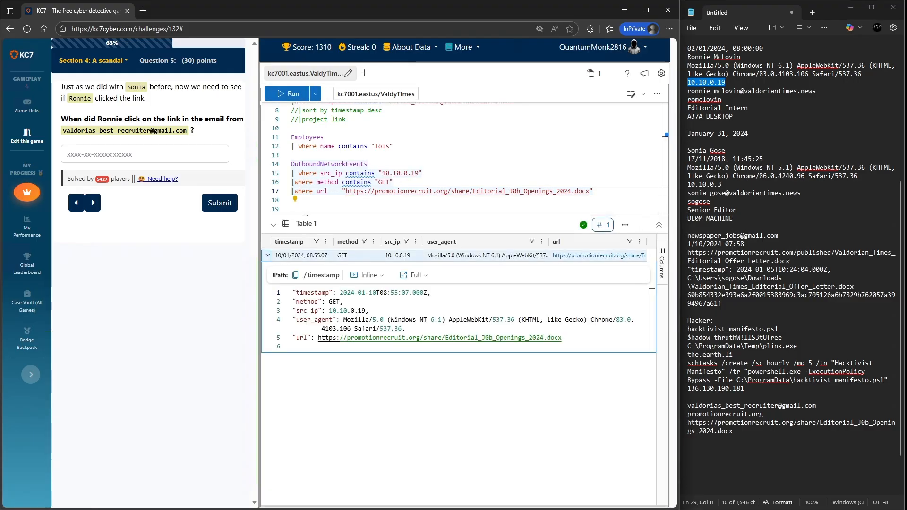
pyautogui.moveTo(428, 293); pyautogui.dragTo(340, 293)
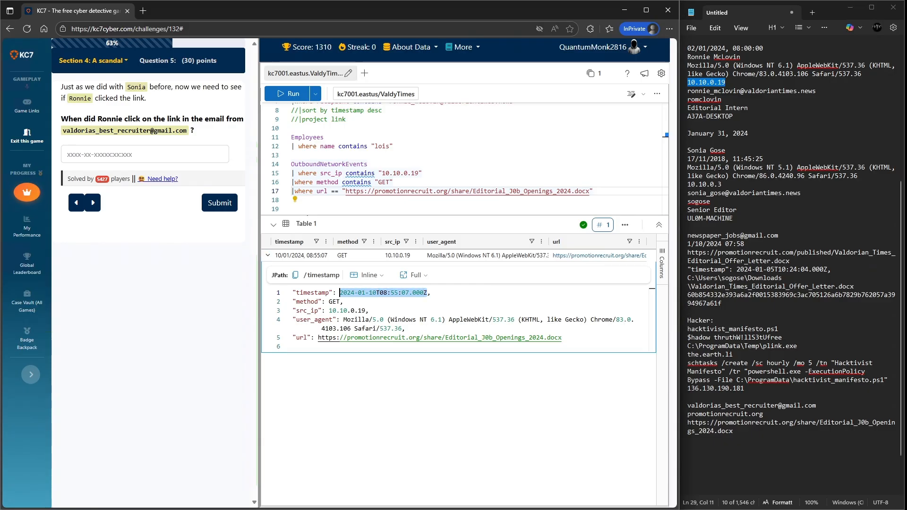
pyautogui.hotkey('ctrl', 'c')
pyautogui.click(156, 154)
pyautogui.hotkey('ctrl', 'v')
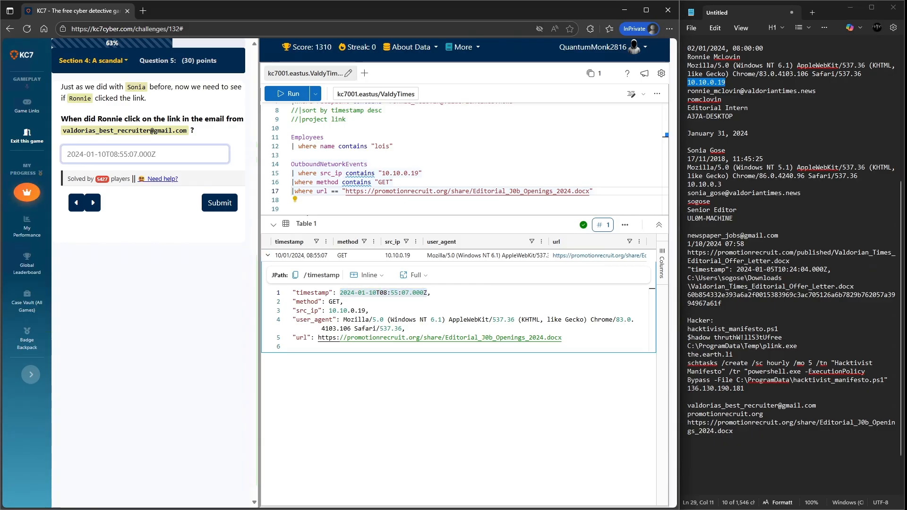
pyautogui.click(220, 203)
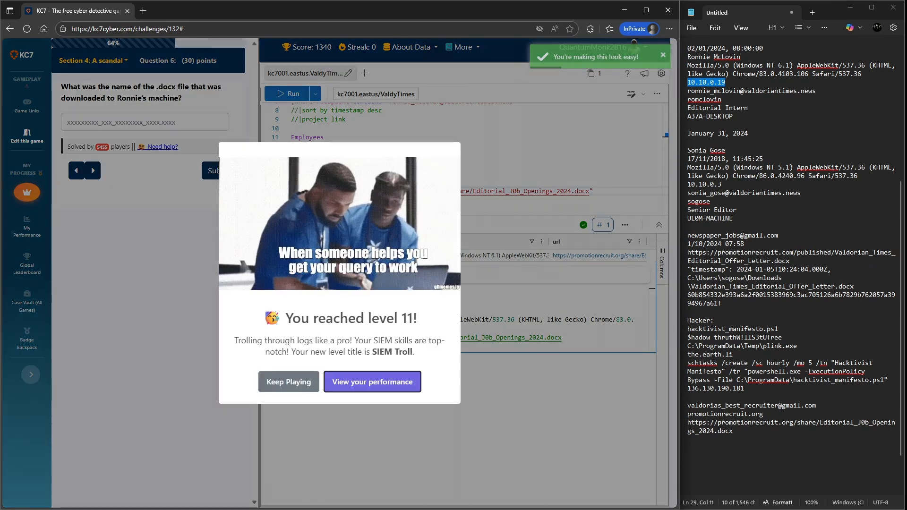
# - Dismiss the level-up dialog and submit the file name Editorial_J0b_Openings_2024.docx as the answer
pyautogui.click(288, 382)
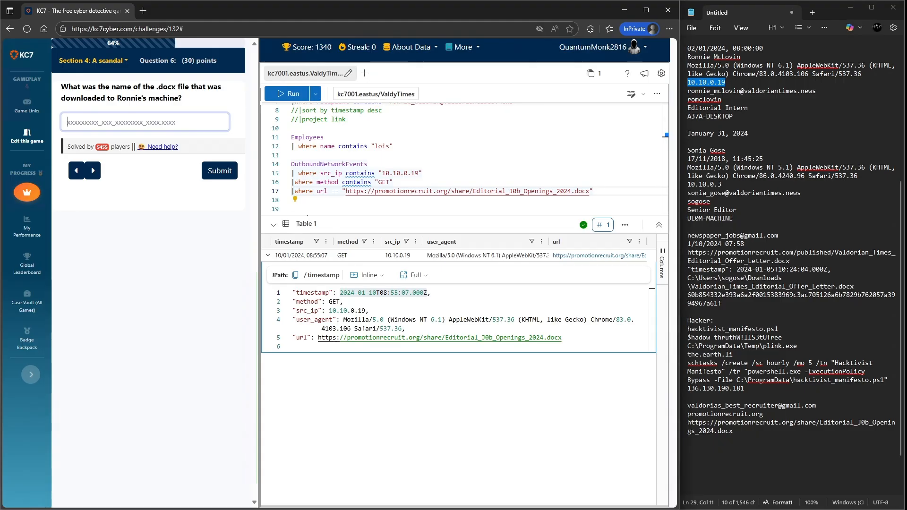
pyautogui.moveTo(561, 337); pyautogui.dragTo(445, 338)
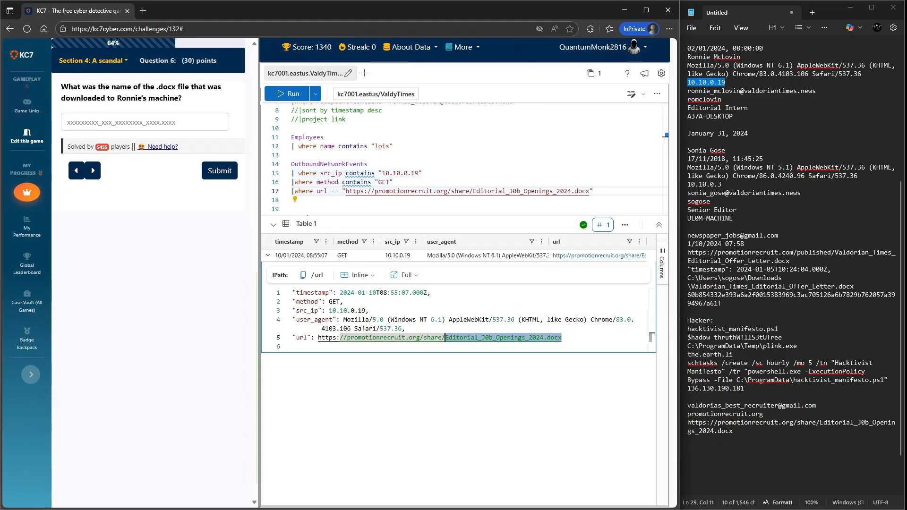
pyautogui.click(145, 122)
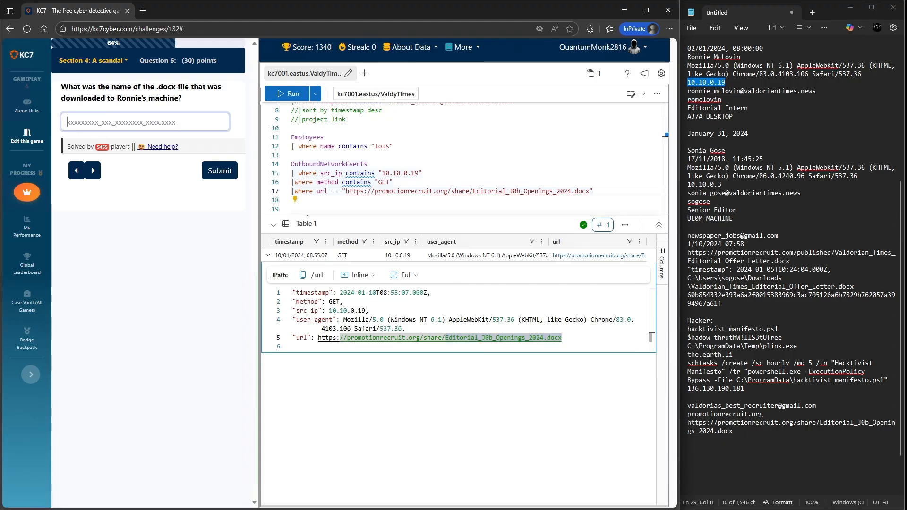
pyautogui.hotkey('ctrl', 'v')
pyautogui.click(220, 171)
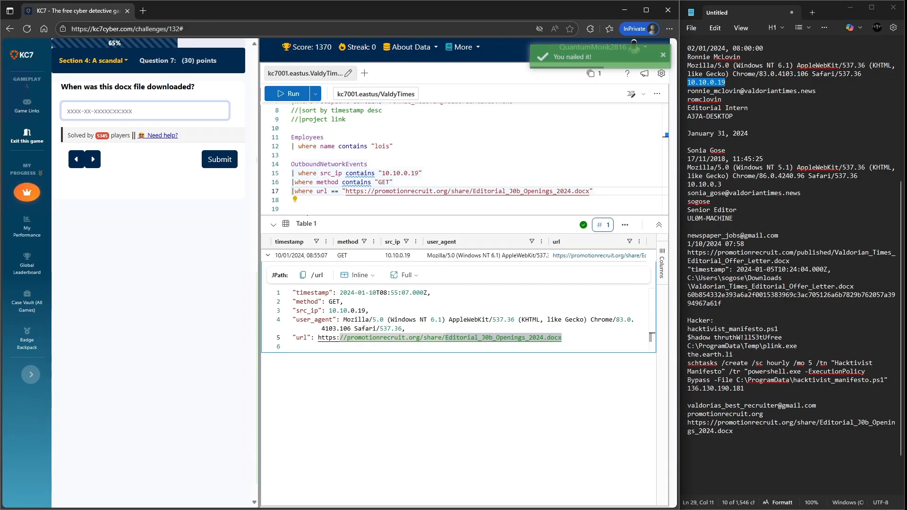
# - Set the FileCreationEvents filename filter to Editorial_J0b_Openings_2024.docx
pyautogui.click(339, 293)
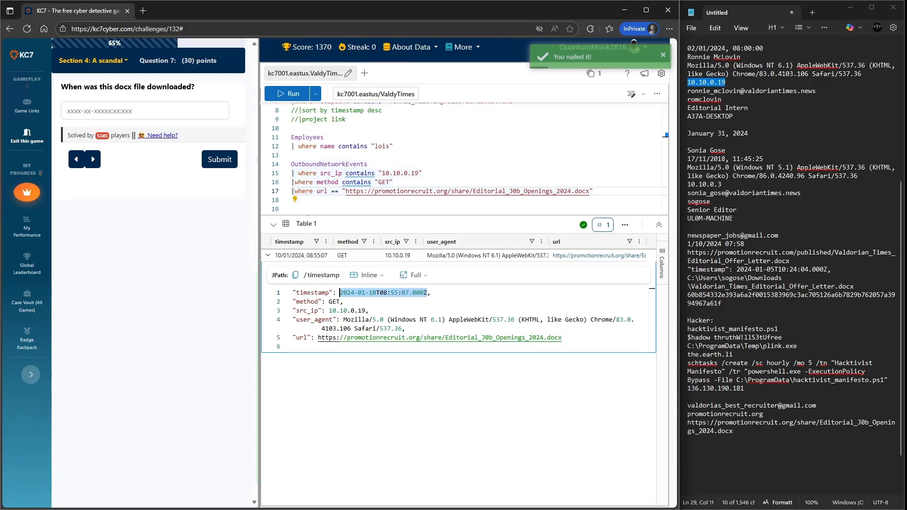
pyautogui.click(144, 111)
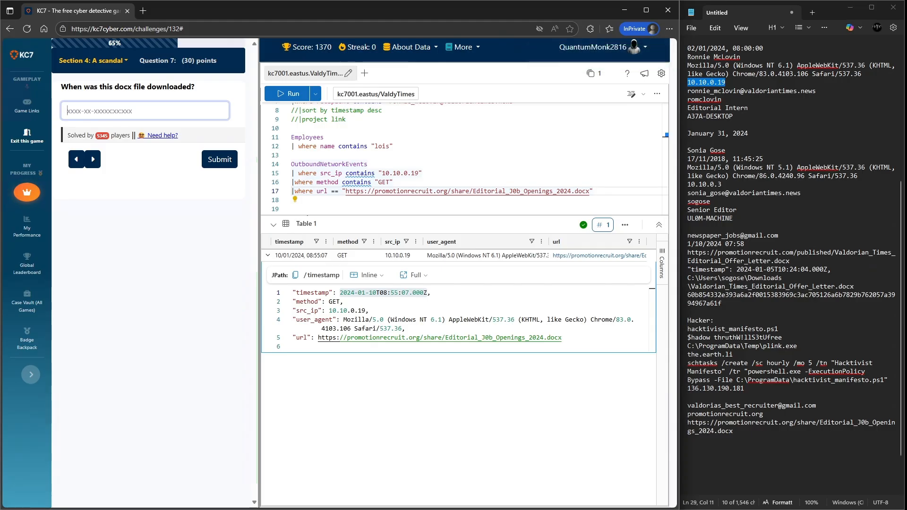
pyautogui.scroll(3, 467, 156)
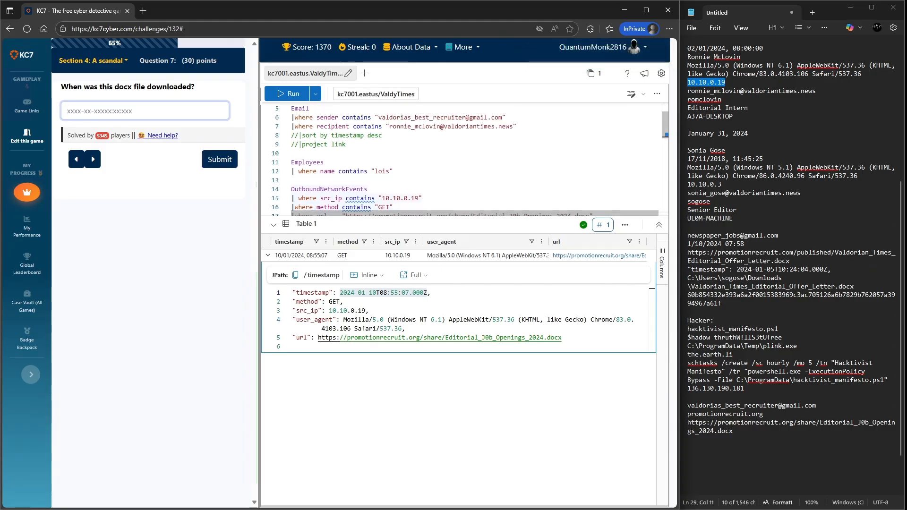
pyautogui.scroll(-6, 463, 156)
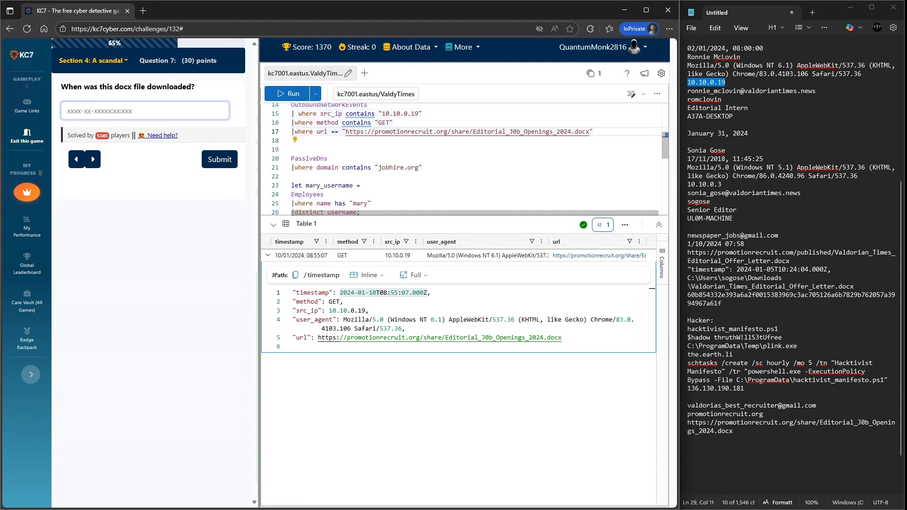
pyautogui.scroll(-4, 463, 156)
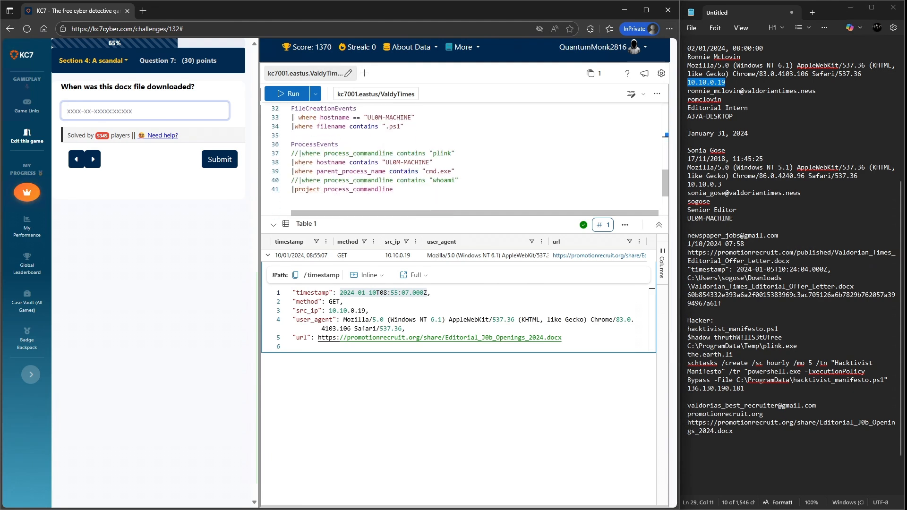
pyautogui.scroll(2, 463, 155)
pyautogui.moveTo(400, 179); pyautogui.dragTo(386, 179)
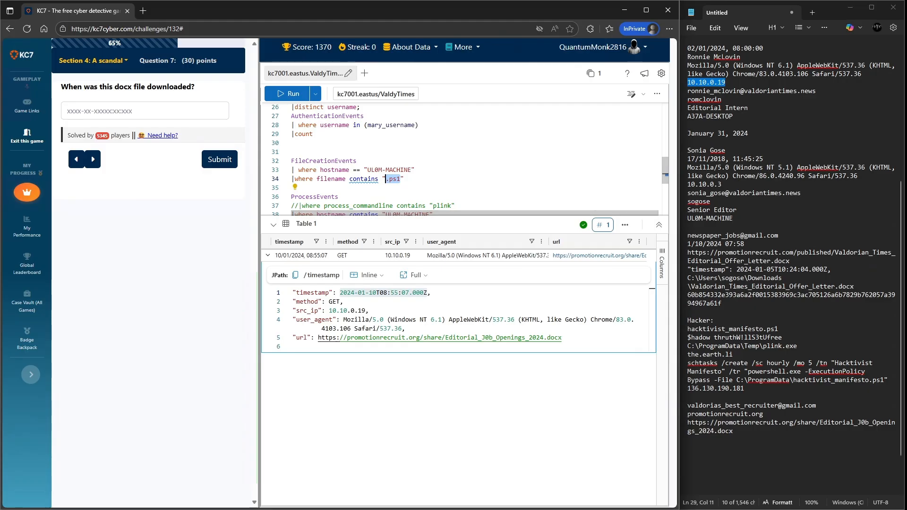
pyautogui.moveTo(561, 337); pyautogui.dragTo(339, 337)
pyautogui.moveTo(456, 338); pyautogui.dragTo(445, 338)
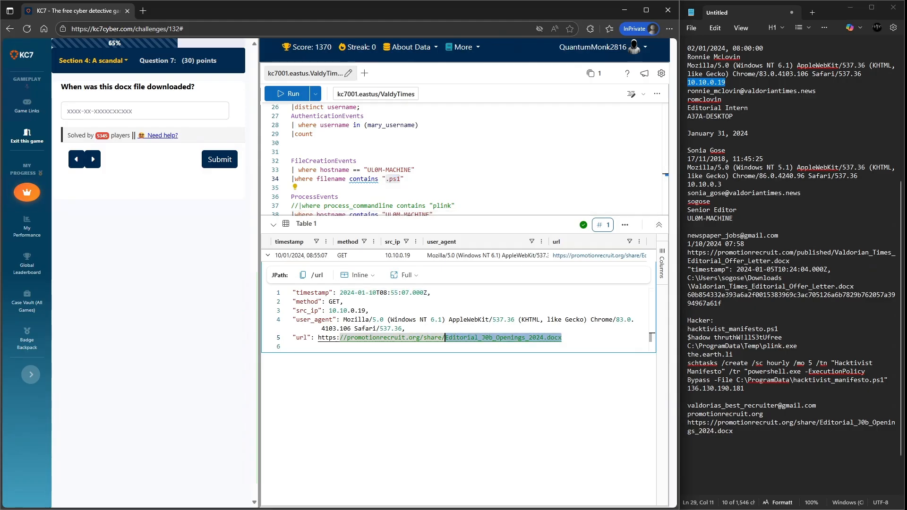
pyautogui.moveTo(401, 179); pyautogui.dragTo(385, 179)
pyautogui.hotkey('ctrl', 'v')
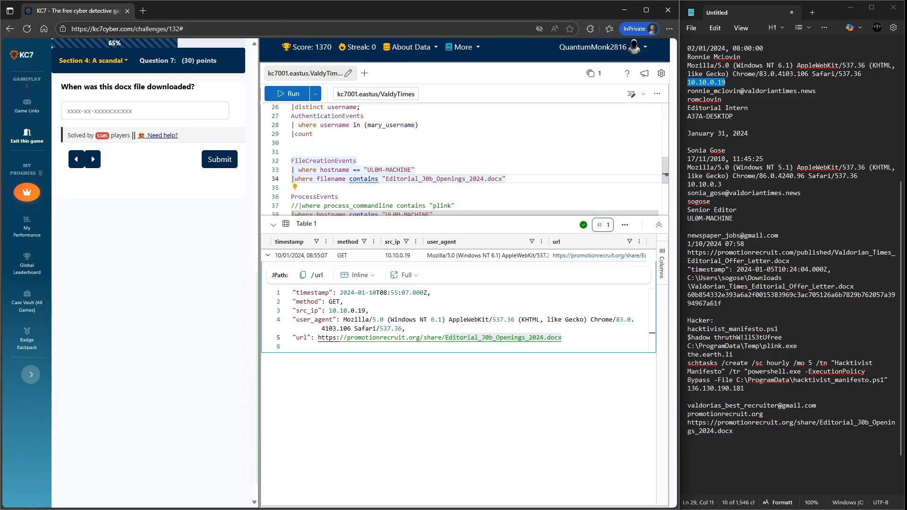
# - Set the FileCreationEvents hostname filter to A37A-DESKTOP from the notes and run the query
pyautogui.moveTo(734, 116); pyautogui.dragTo(688, 116)
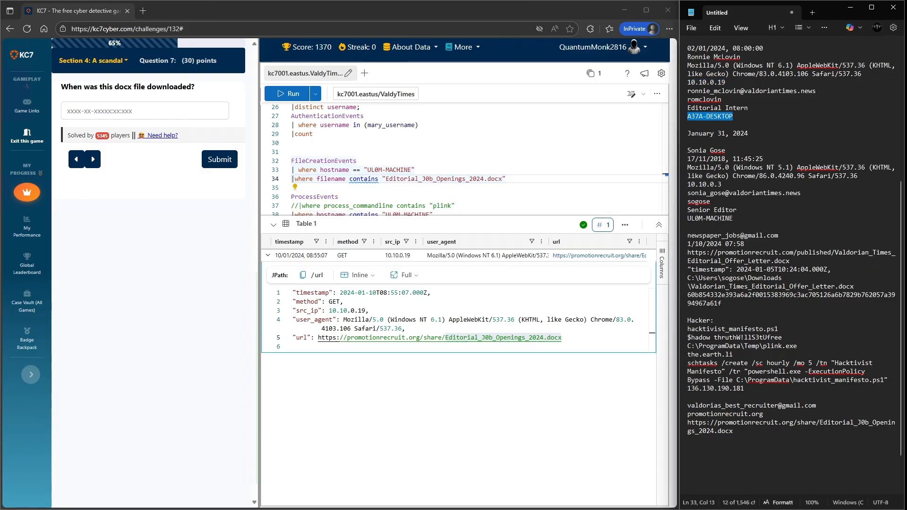
pyautogui.moveTo(412, 169); pyautogui.dragTo(367, 170)
pyautogui.hotkey('ctrl', 'v')
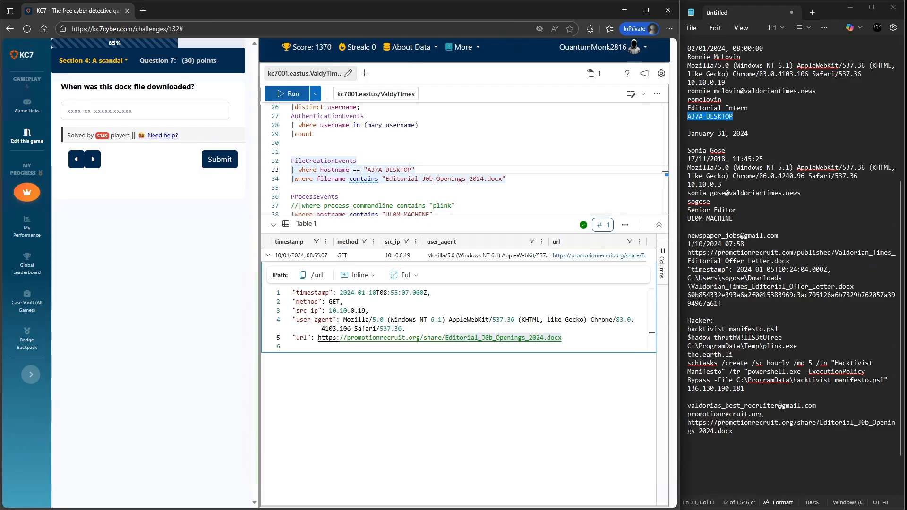
pyautogui.hotkey('shift', 'Return')
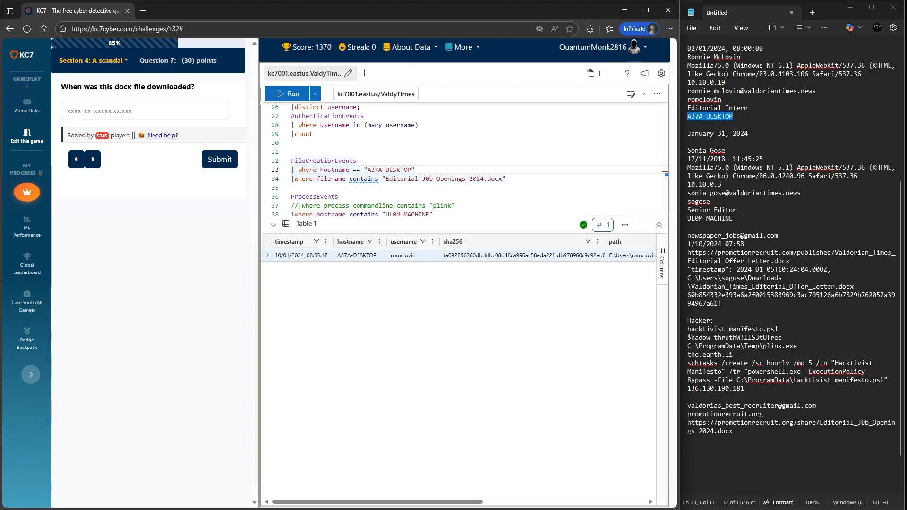
# - Expand the file creation result and submit its timestamp 2024-01-10T08:55:17.000Z as the download time
pyautogui.click(267, 255)
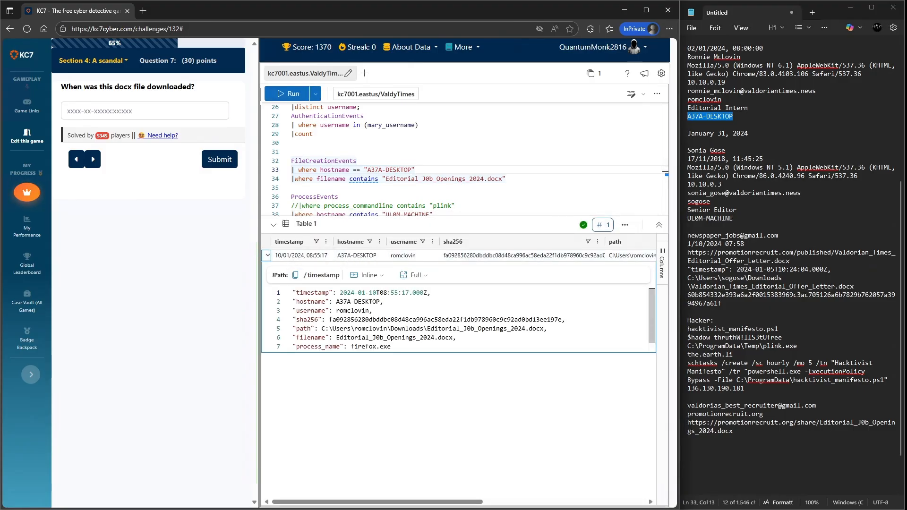
pyautogui.moveTo(427, 293); pyautogui.dragTo(339, 292)
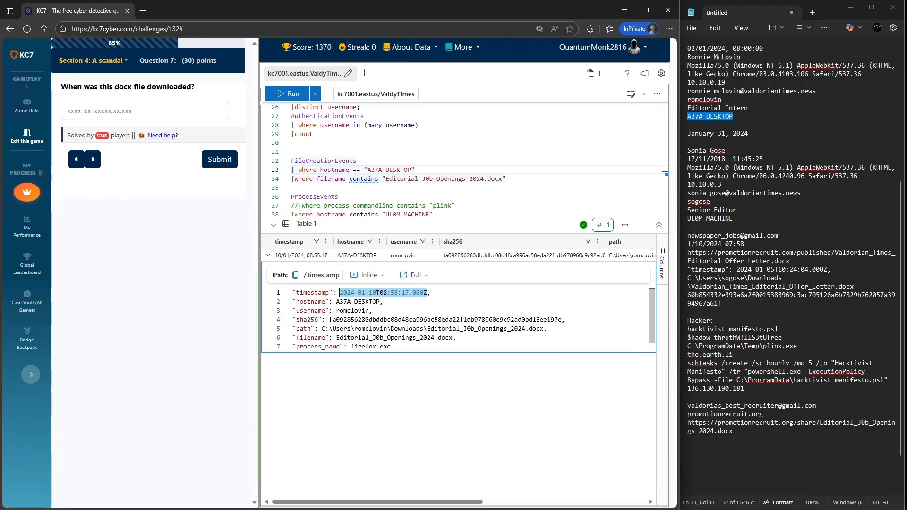
pyautogui.hotkey('ctrl', 'c')
pyautogui.click(142, 111)
pyautogui.hotkey('ctrl', 'v')
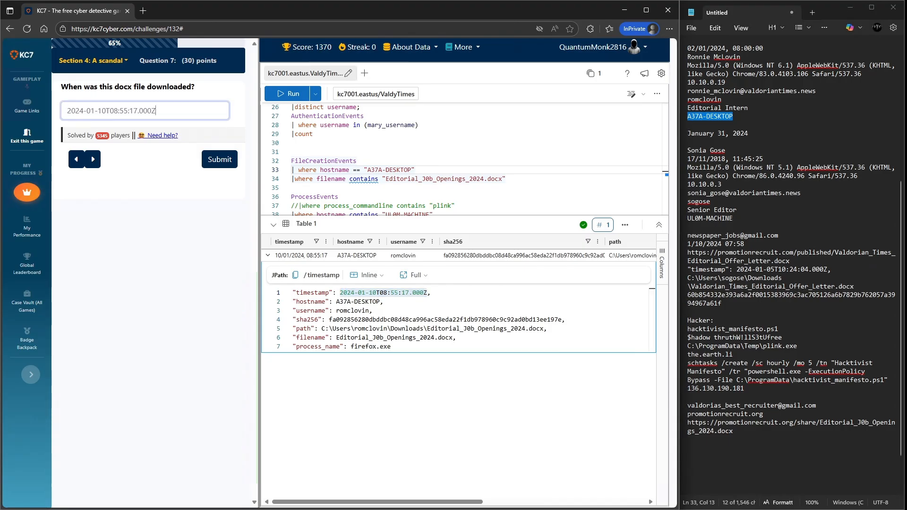
pyautogui.click(220, 160)
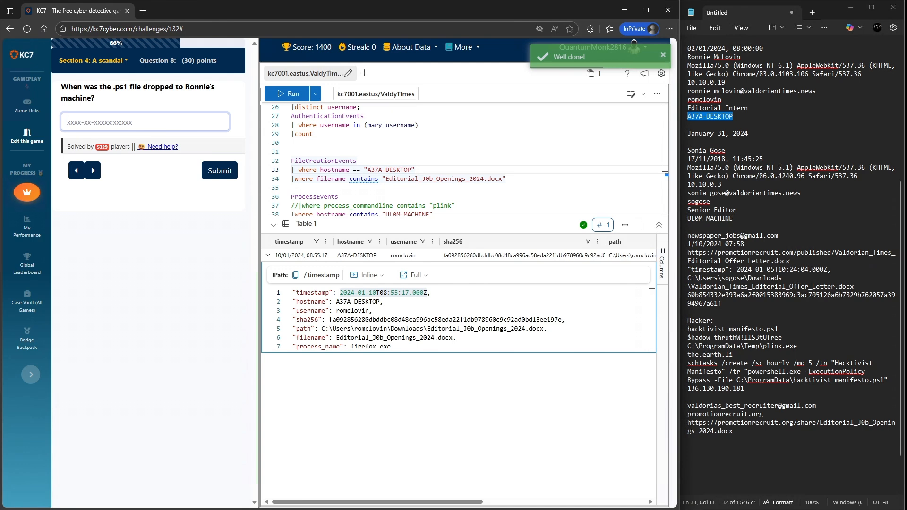
pyautogui.scroll(-1, 439, 321)
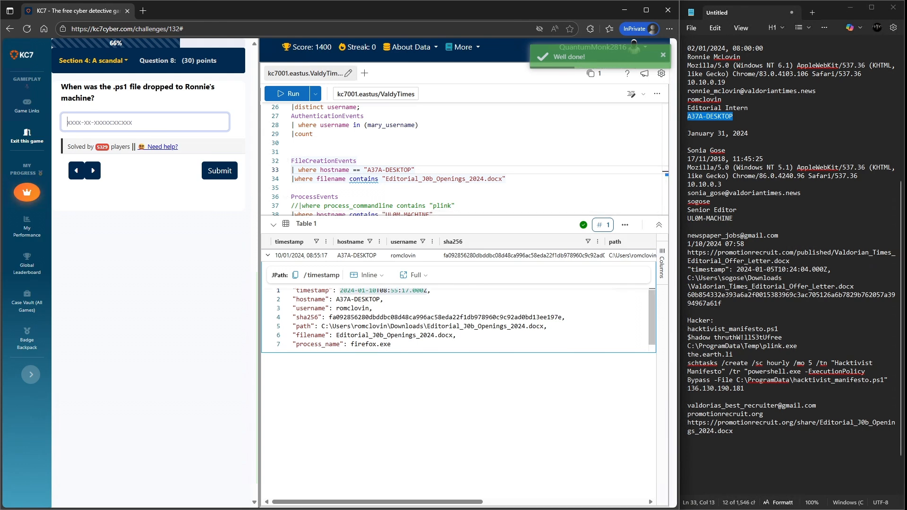
# - Change the FileCreationEvents filename filter to .ps1 and run the query
pyautogui.scroll(1, 440, 322)
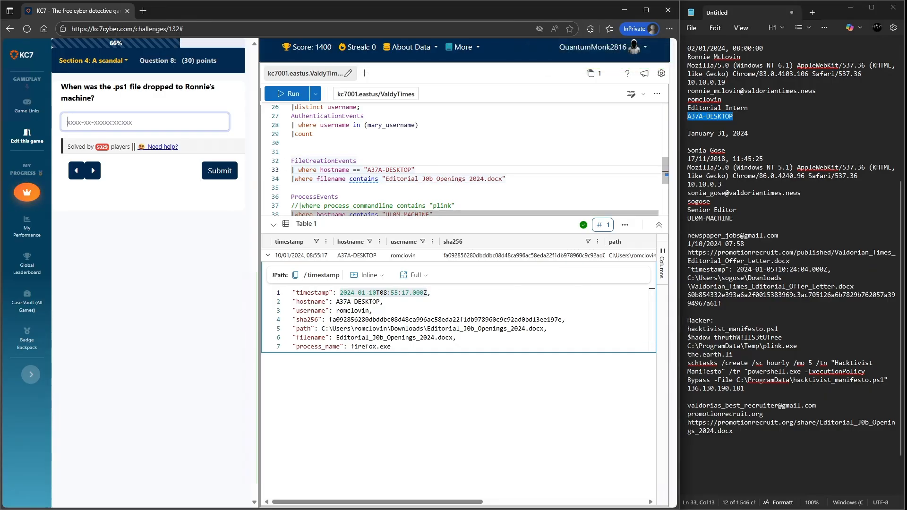
pyautogui.scroll(-1, 459, 321)
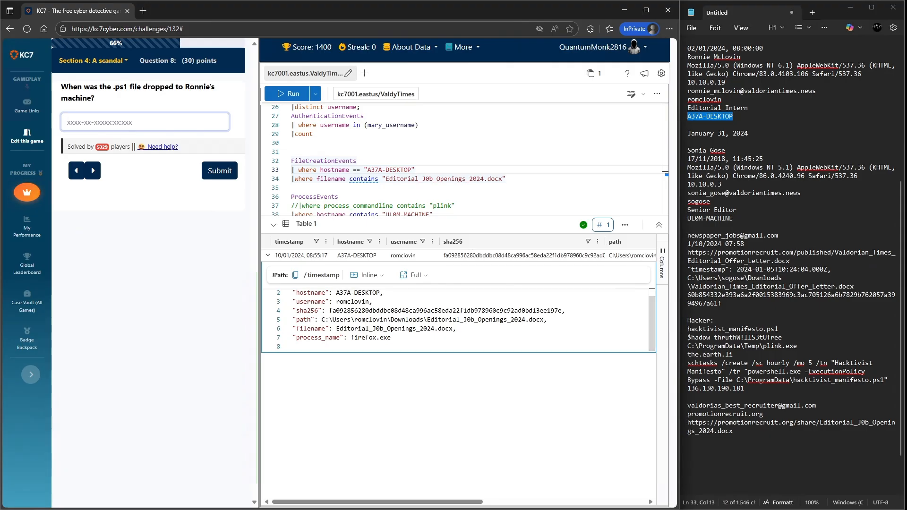
pyautogui.moveTo(502, 179); pyautogui.dragTo(386, 179)
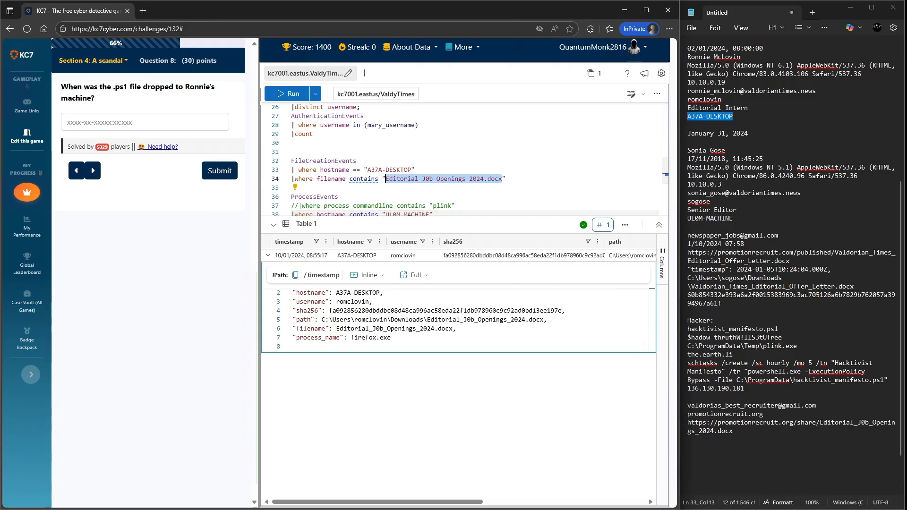
pyautogui.write('.ps1')
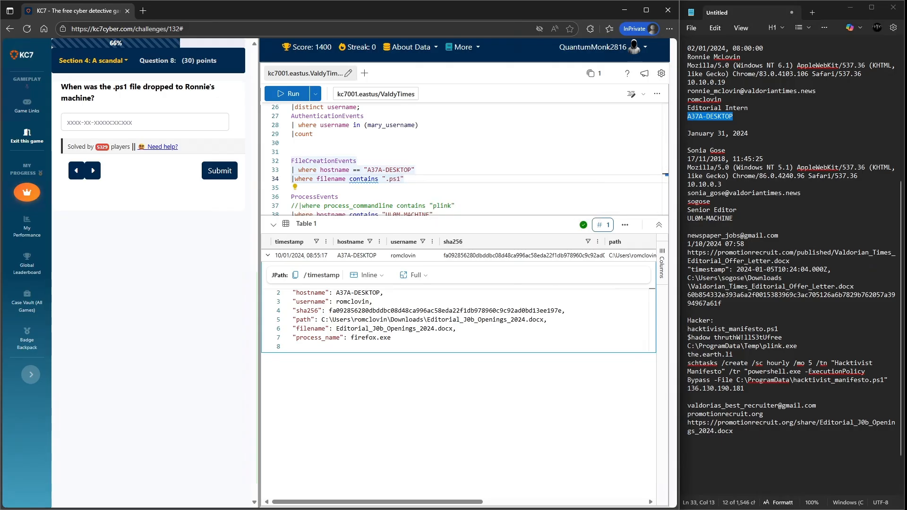
pyautogui.hotkey('shift', 'Return')
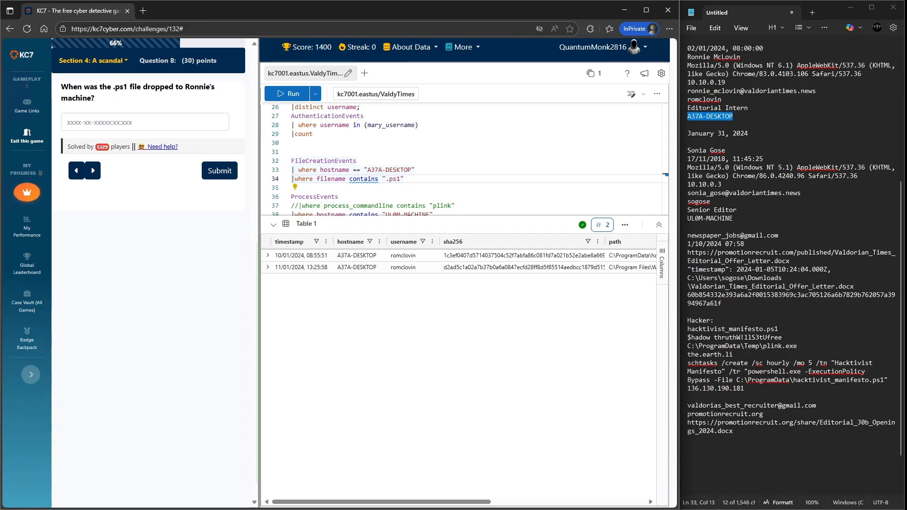
# - Expand the hacktivist_manifesto.ps1 result and submit its timestamp 2024-01-10T08:55:51.000Z as the drop time
pyautogui.moveTo(381, 503); pyautogui.dragTo(495, 502)
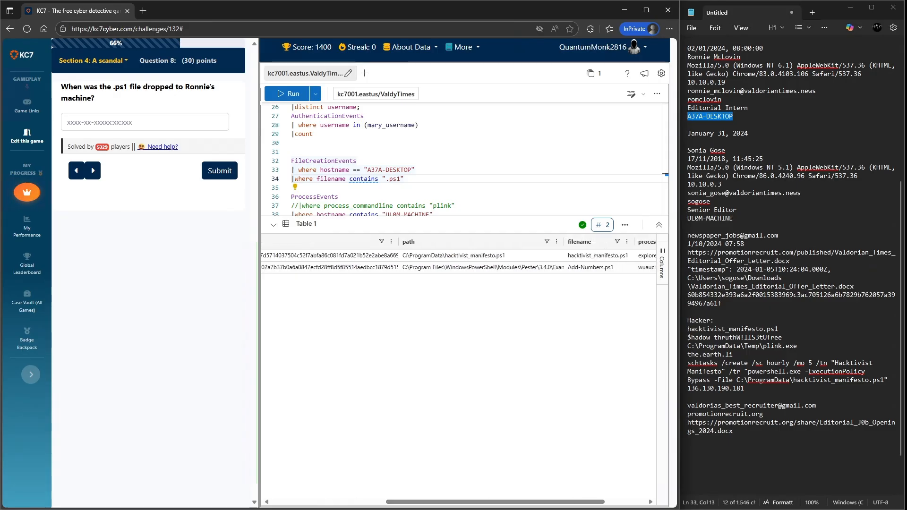
pyautogui.moveTo(564, 241); pyautogui.dragTo(663, 241)
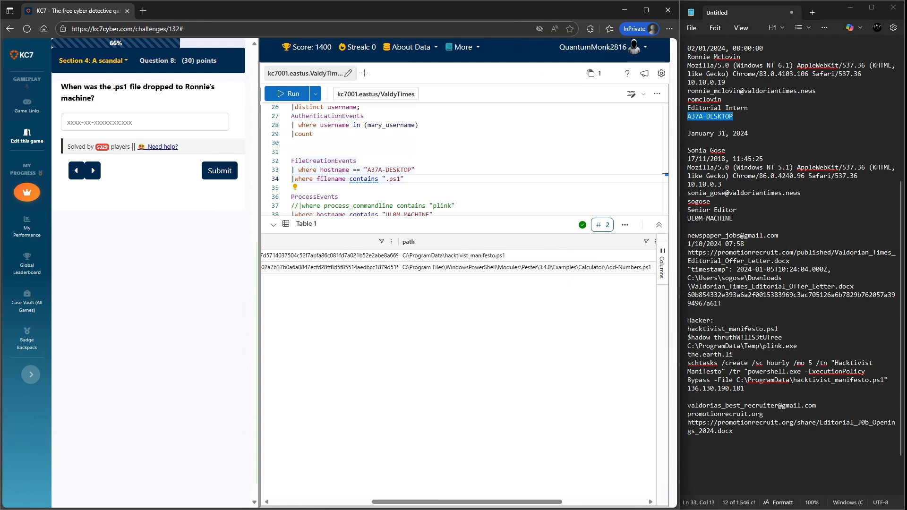
pyautogui.moveTo(467, 503); pyautogui.dragTo(367, 503)
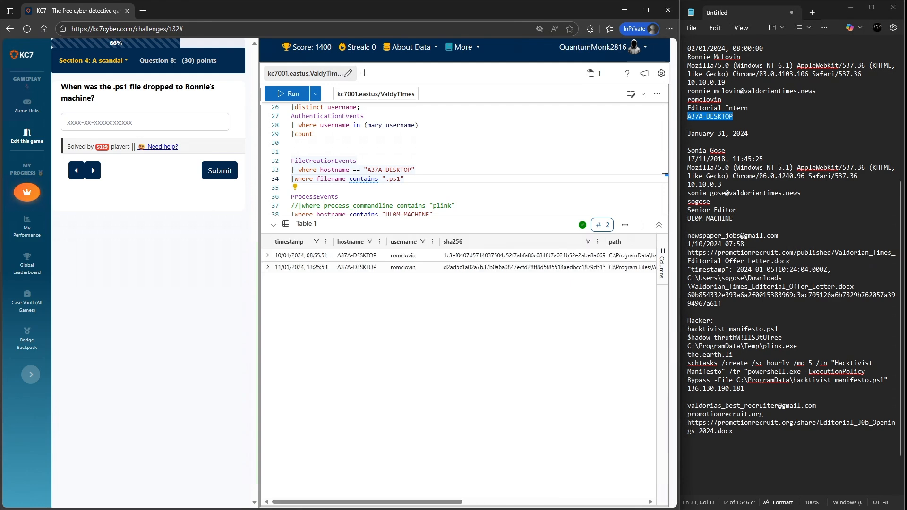
pyautogui.click(267, 255)
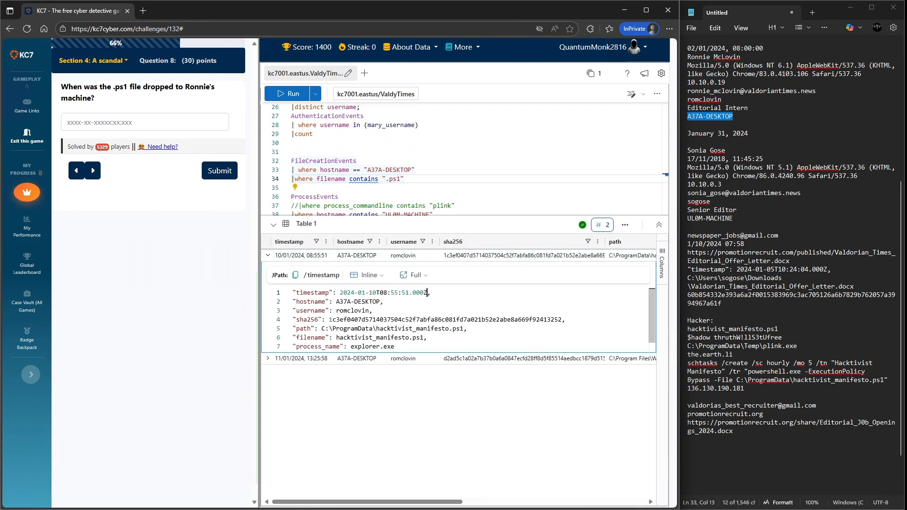
pyautogui.moveTo(427, 293); pyautogui.dragTo(339, 293)
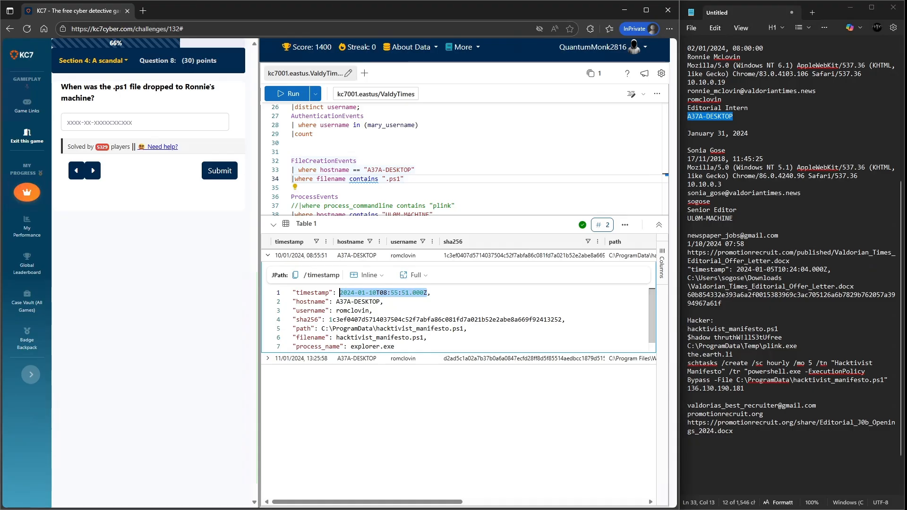
pyautogui.hotkey('ctrl', 'c')
pyautogui.click(145, 122)
pyautogui.hotkey('ctrl', 'v')
pyautogui.press('Return')
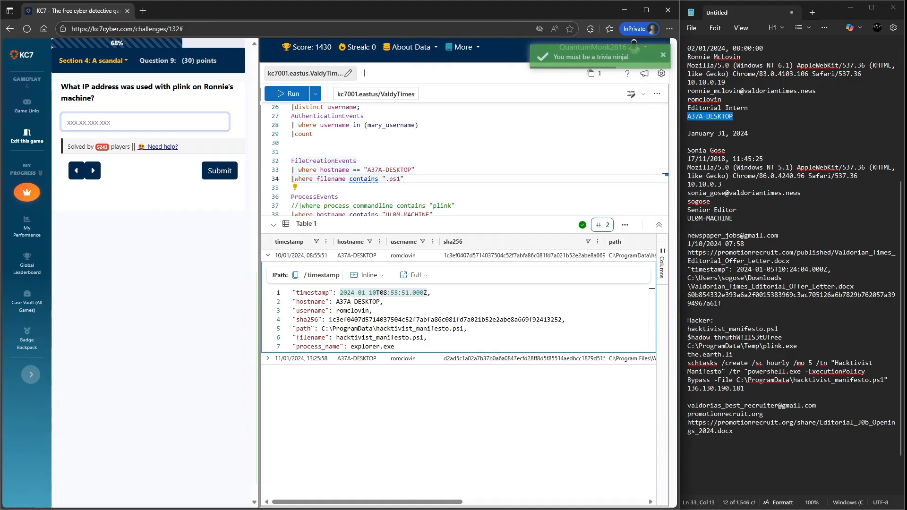
# - Set the ProcessEvents hostname filter to A37A-DESKTOP and run the query
pyautogui.scroll(-2, 458, 320)
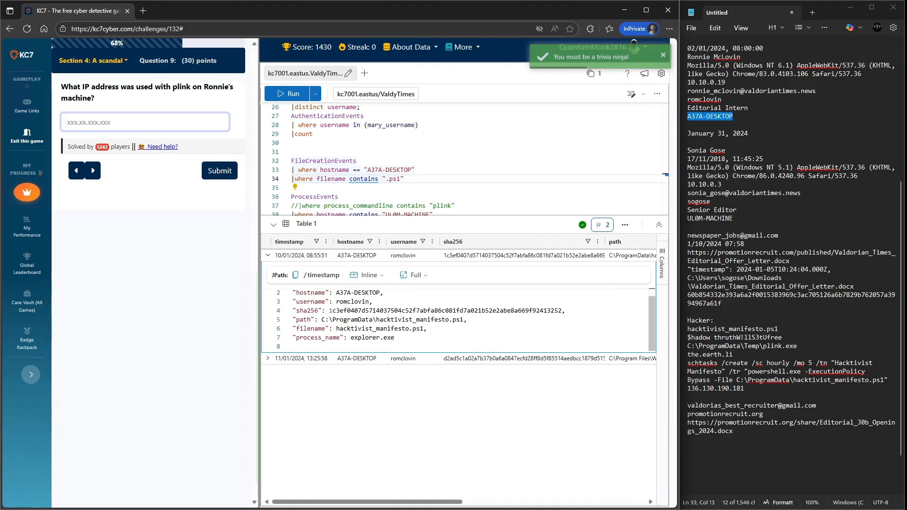
pyautogui.scroll(-3, 463, 158)
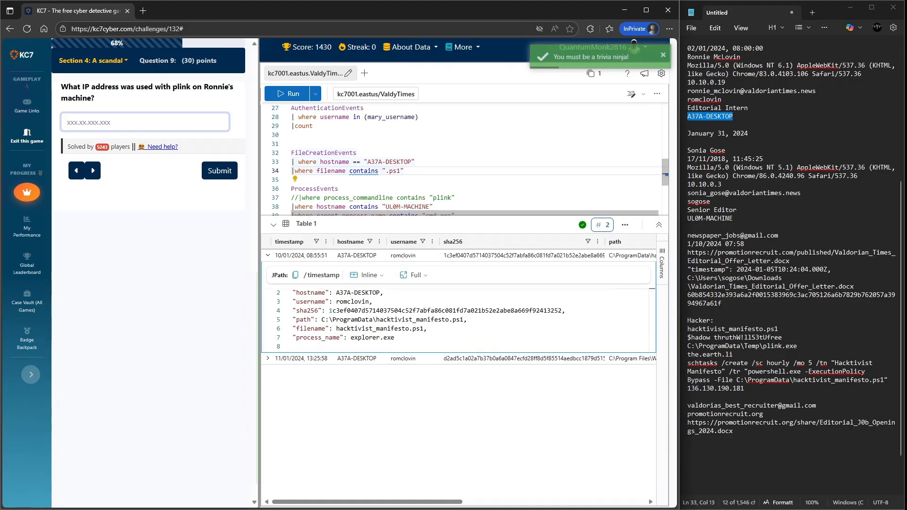
pyautogui.scroll(-1, 463, 156)
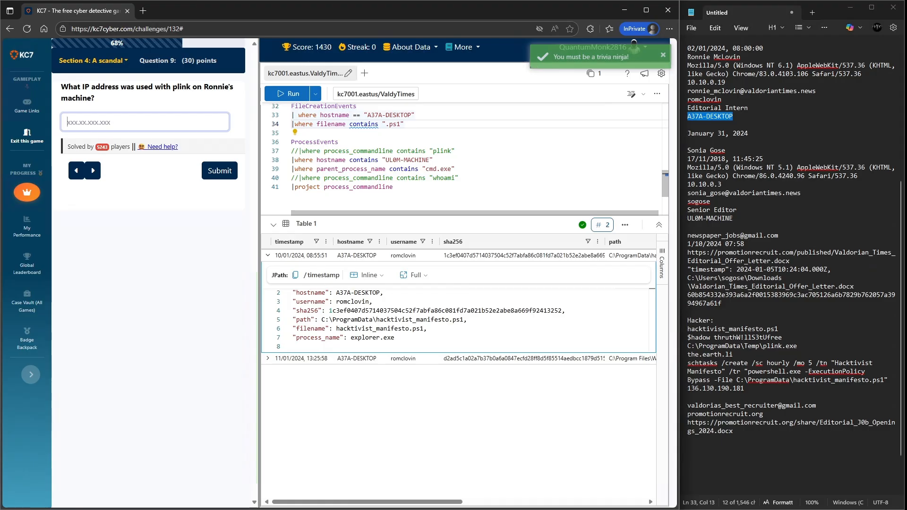
pyautogui.scroll(1, 463, 158)
pyautogui.moveTo(411, 120); pyautogui.dragTo(367, 120)
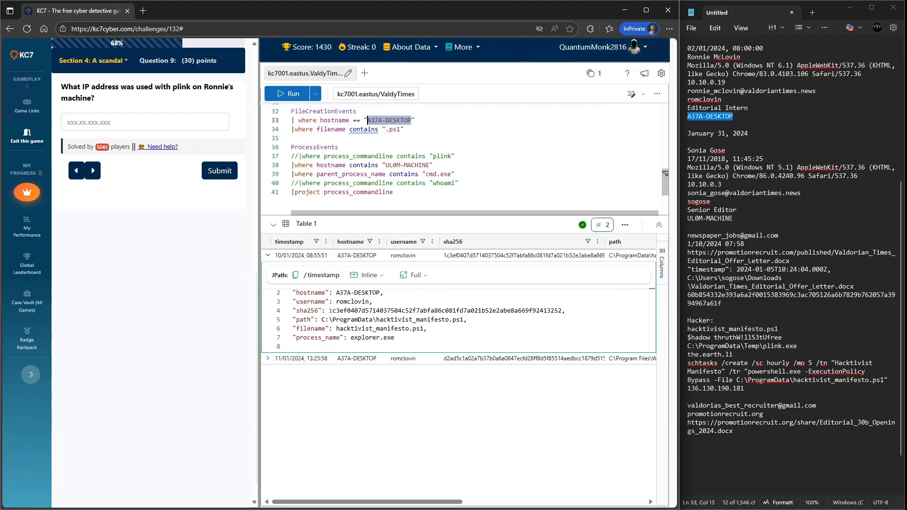
pyautogui.moveTo(429, 165); pyautogui.dragTo(386, 165)
pyautogui.hotkey('ctrl', 'v')
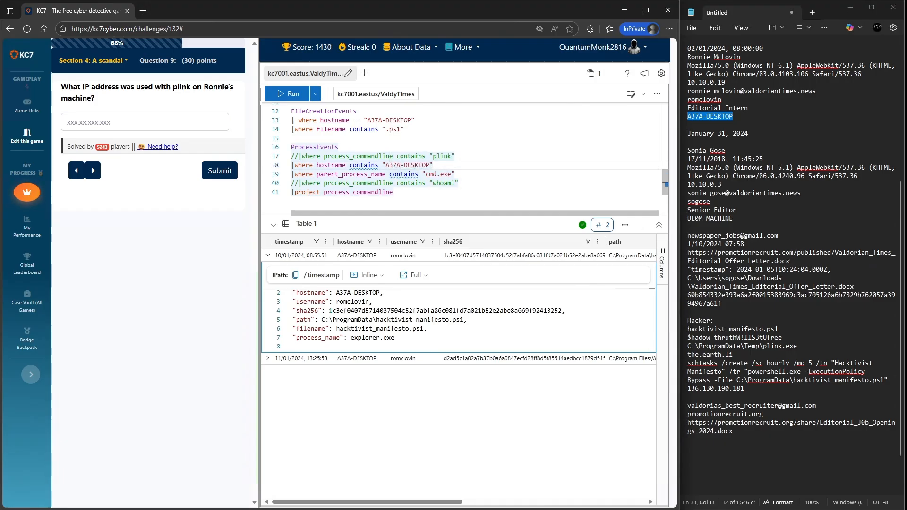
pyautogui.hotkey('shift', 'Return')
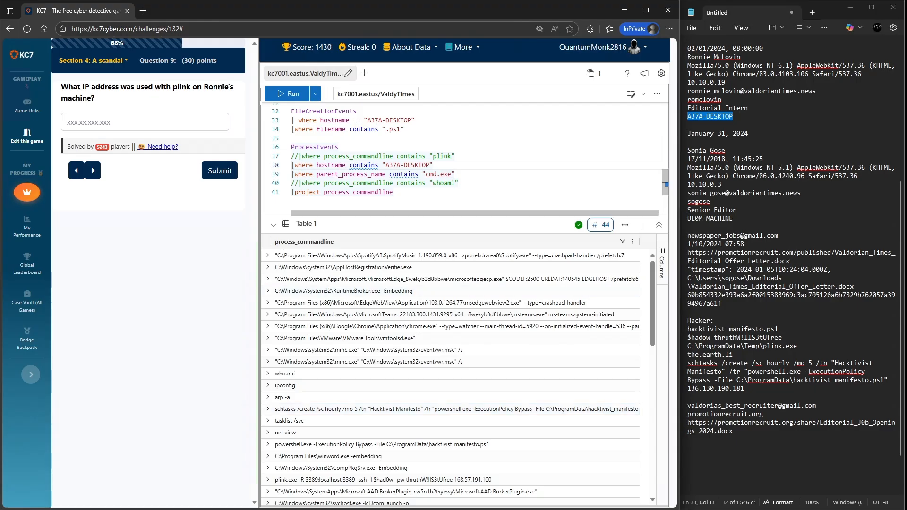
# - Set the ProcessEvents parent_process_name filter to plink and run the query
pyautogui.moveTo(451, 174); pyautogui.dragTo(426, 174)
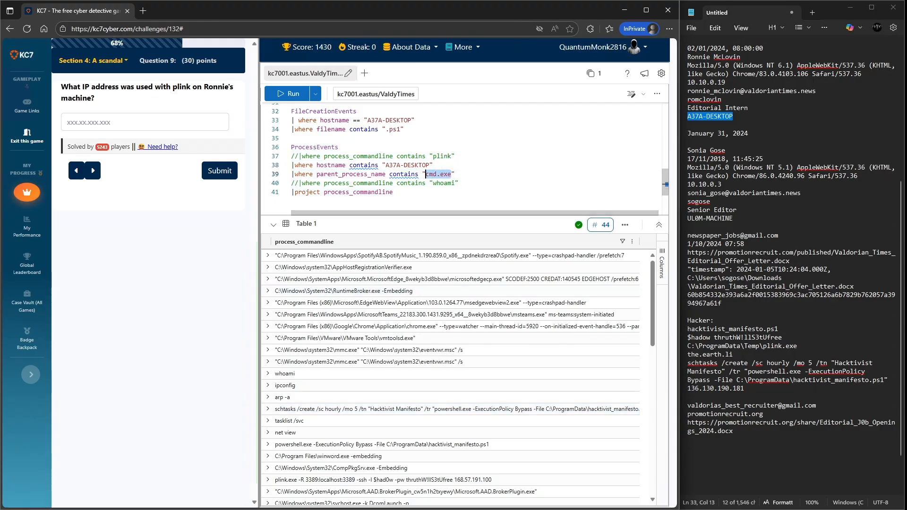
pyautogui.write('plink')
pyautogui.hotkey('shift', 'Return')
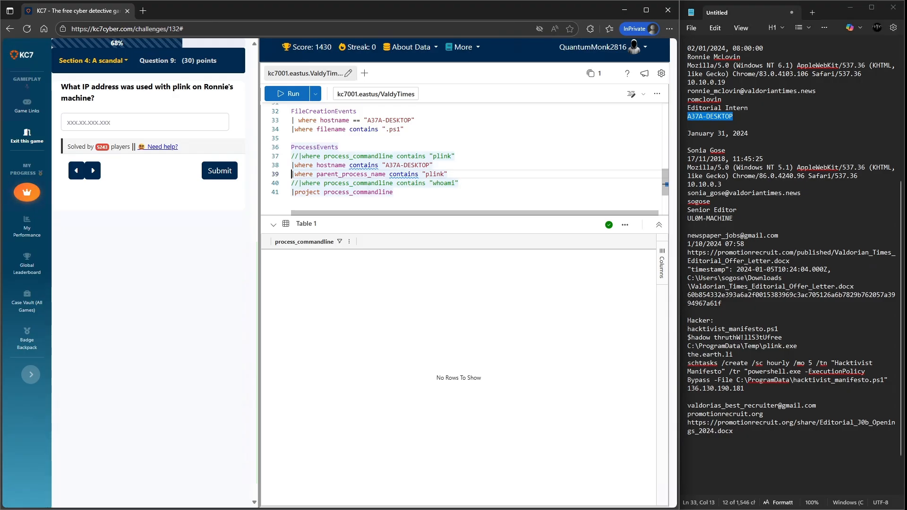
# - Switch the ProcessEvents filter to process_commandline containing plink, comment out the project line, and run the query
pyautogui.write('//')
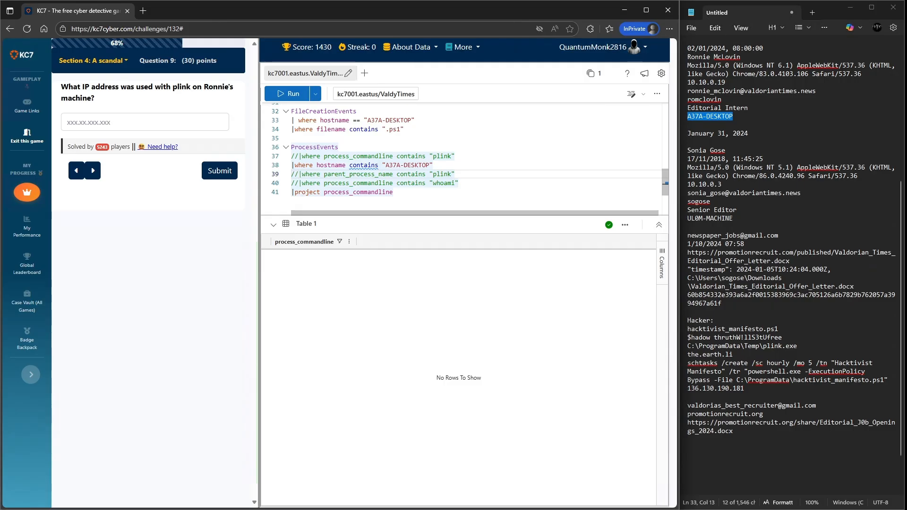
pyautogui.moveTo(299, 183); pyautogui.dragTo(292, 183)
pyautogui.press('BackSpace')
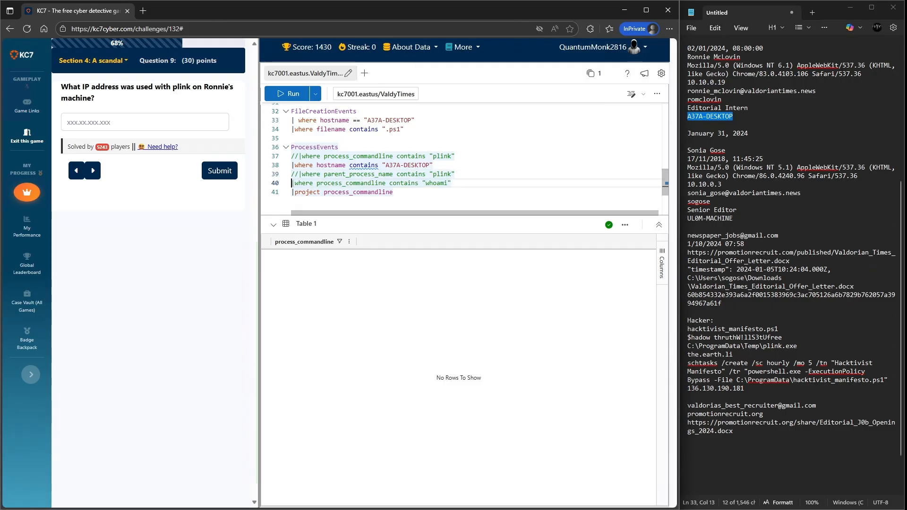
pyautogui.moveTo(447, 183); pyautogui.dragTo(429, 184)
pyautogui.press('BackSpace')
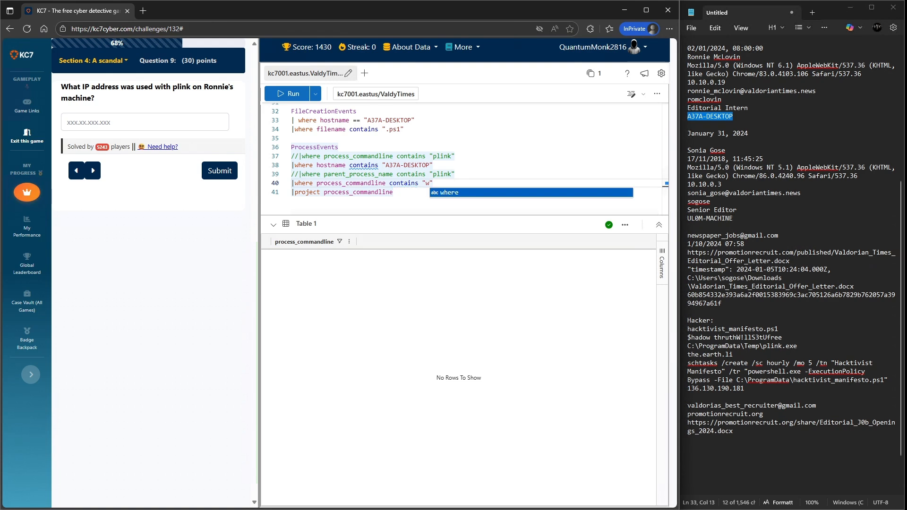
pyautogui.press('BackSpace')
pyautogui.write('plink')
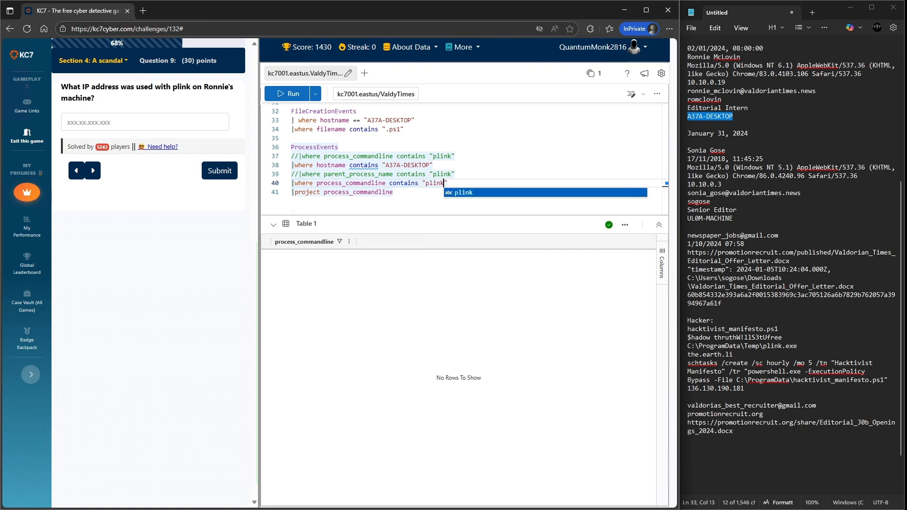
pyautogui.click(292, 192)
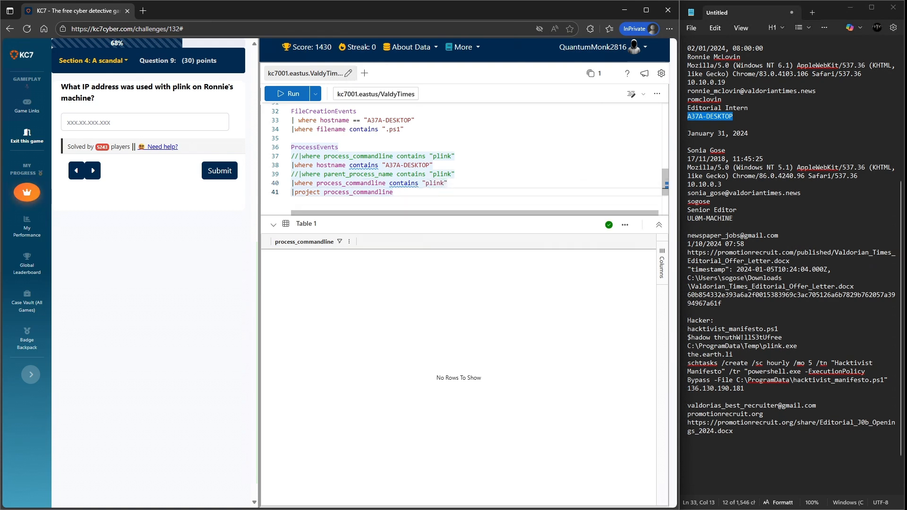
pyautogui.write('//')
pyautogui.hotkey('shift', 'Return')
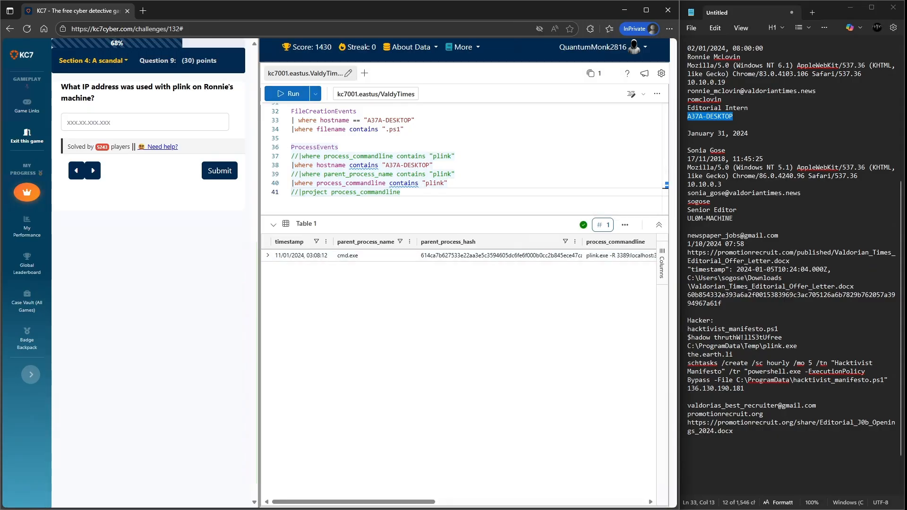
# - Expand the plink process result and add its IP address 168.57.191.100 to the notes
pyautogui.click(268, 255)
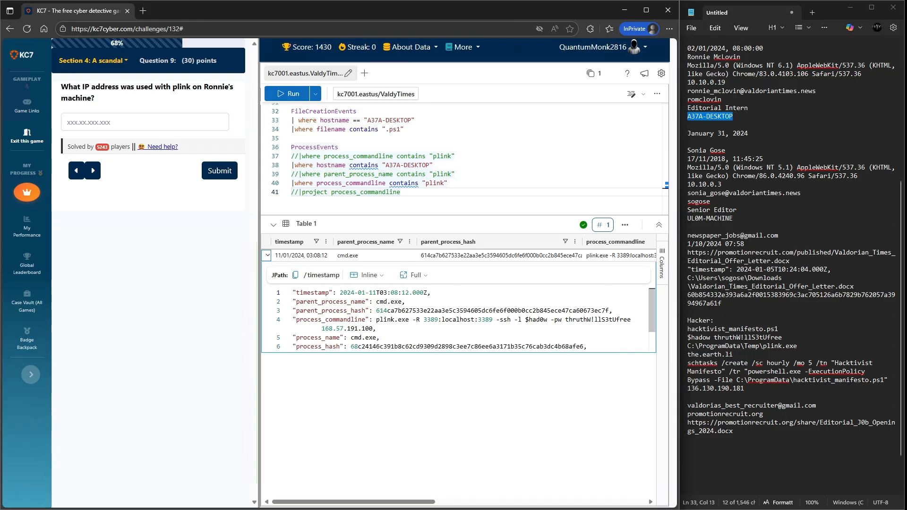
pyautogui.scroll(-3, 458, 319)
pyautogui.scroll(3, 458, 318)
pyautogui.moveTo(373, 329); pyautogui.dragTo(321, 328)
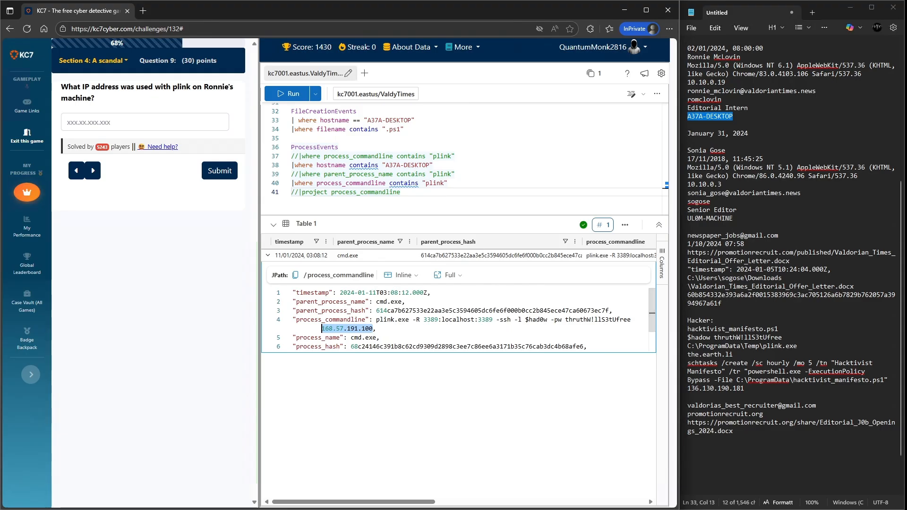
pyautogui.click(688, 464)
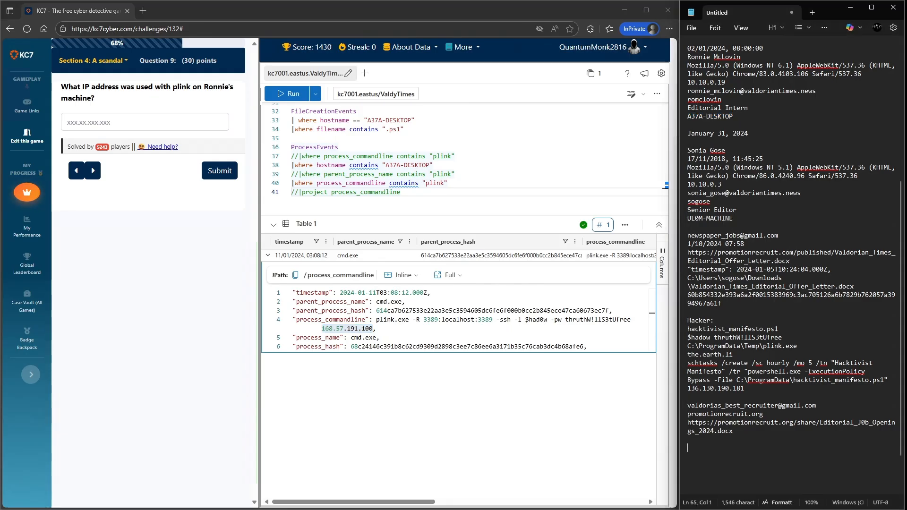
pyautogui.hotkey('ctrl', 'v')
pyautogui.press('Return')
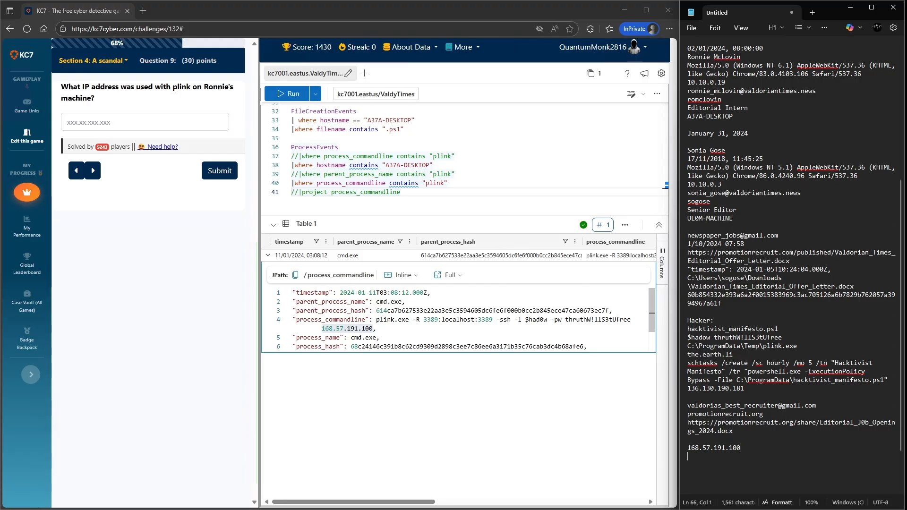
# - Submit 168.57.191.100 as the IP address used with plink
pyautogui.click(144, 122)
pyautogui.hotkey('ctrl', 'v')
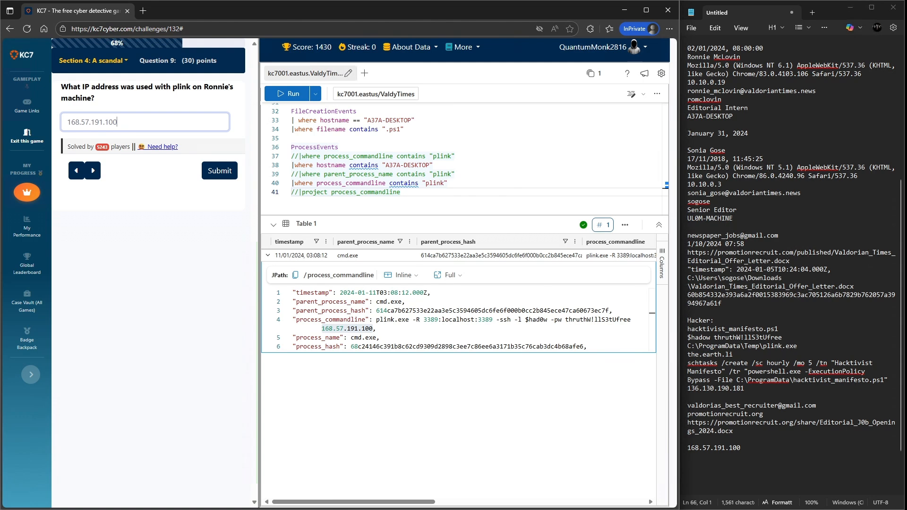
pyautogui.press('Return')
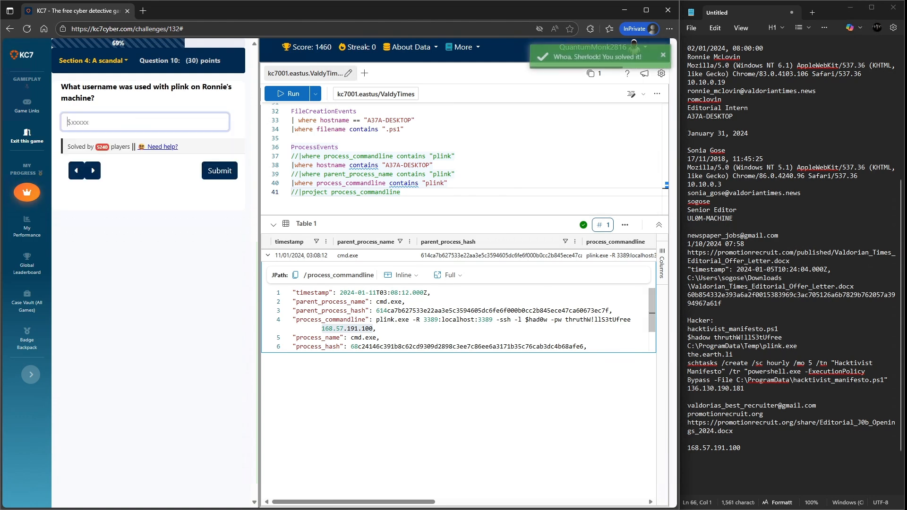
# - Copy the plink username $had0w from the command line and submit it as the answer
pyautogui.moveTo(547, 320); pyautogui.dragTo(525, 320)
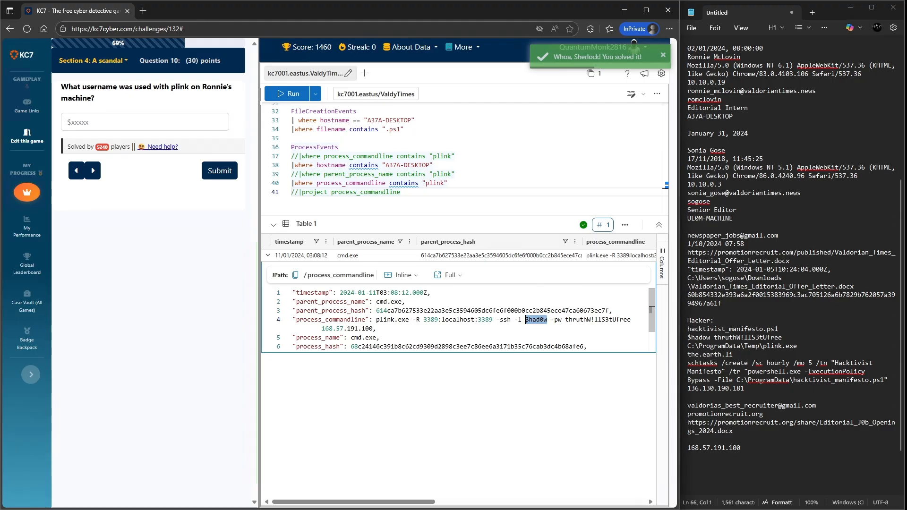
pyautogui.hotkey('ctrl', 'c')
pyautogui.click(144, 122)
pyautogui.hotkey('ctrl', 'v')
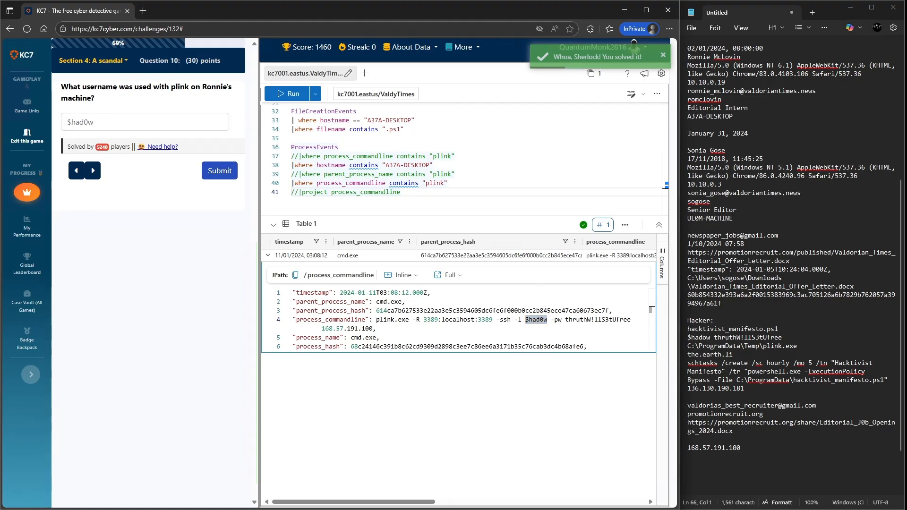
pyautogui.press('Tab')
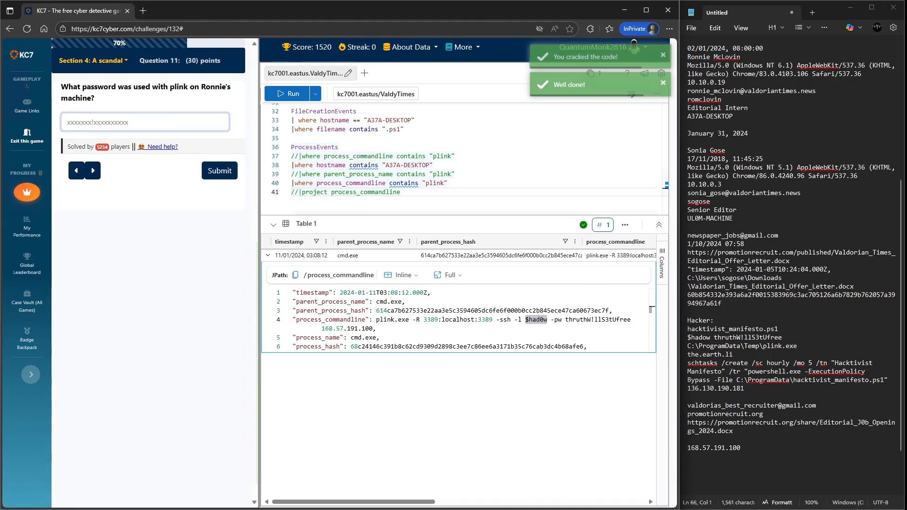
# - Copy the plink password from the process command line and submit it as the answer
pyautogui.moveTo(566, 320); pyautogui.dragTo(631, 320)
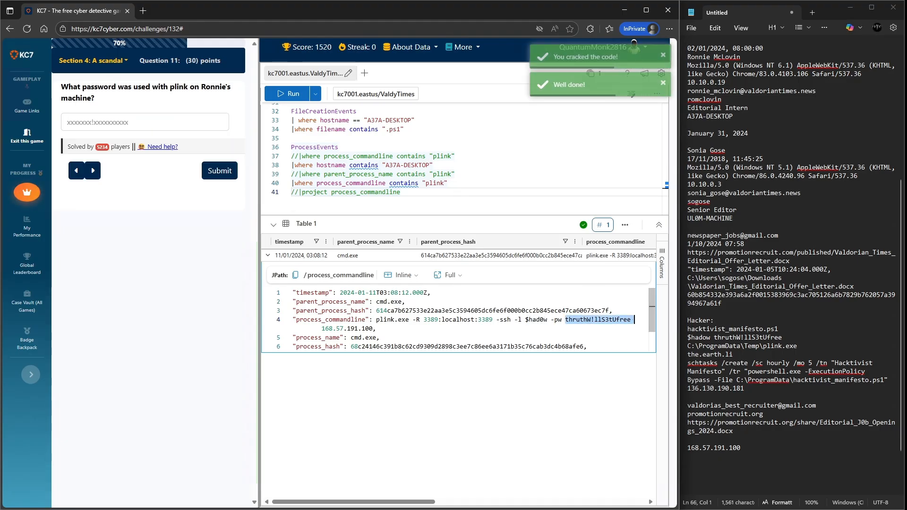
pyautogui.click(144, 122)
pyautogui.hotkey('ctrl', 'v')
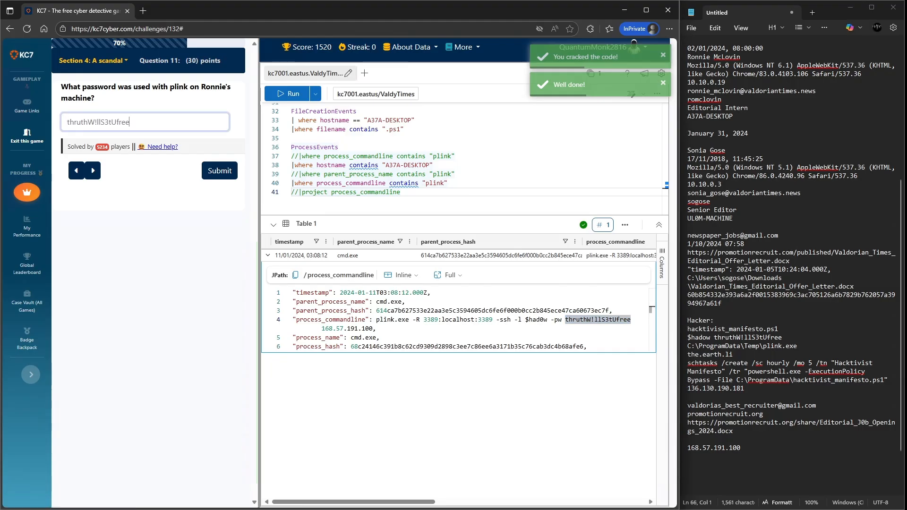
pyautogui.click(220, 170)
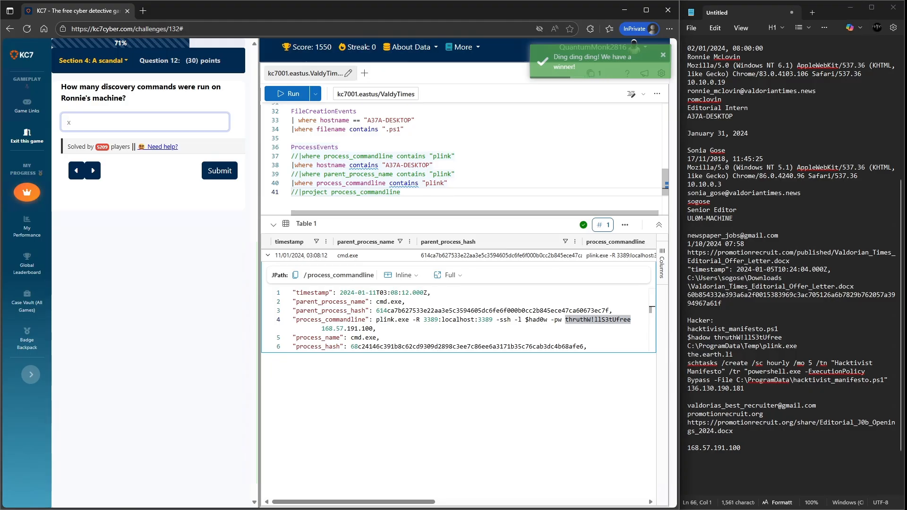
# - Comment out the plink commandline filter and re-enable the parent_process_name filter and project line in the ProcessEvents query
pyautogui.click(292, 183)
pyautogui.write('//')
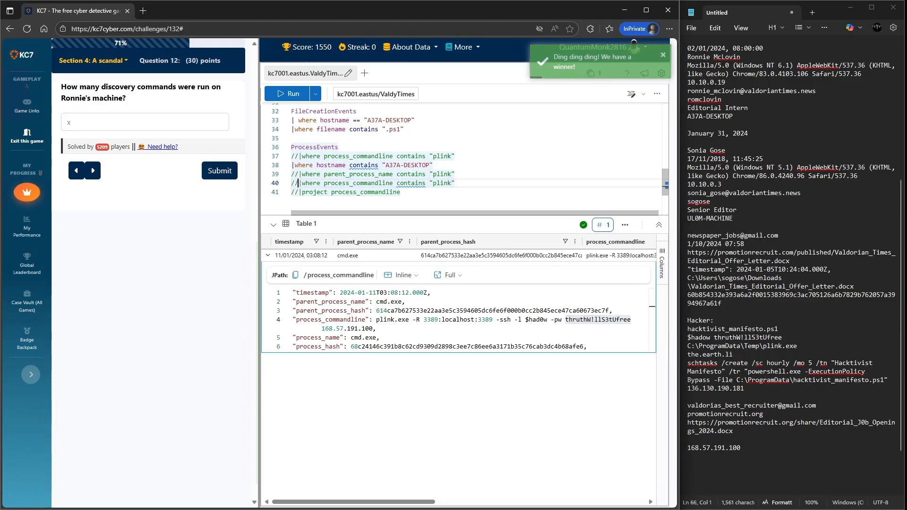
pyautogui.moveTo(299, 192); pyautogui.dragTo(291, 192)
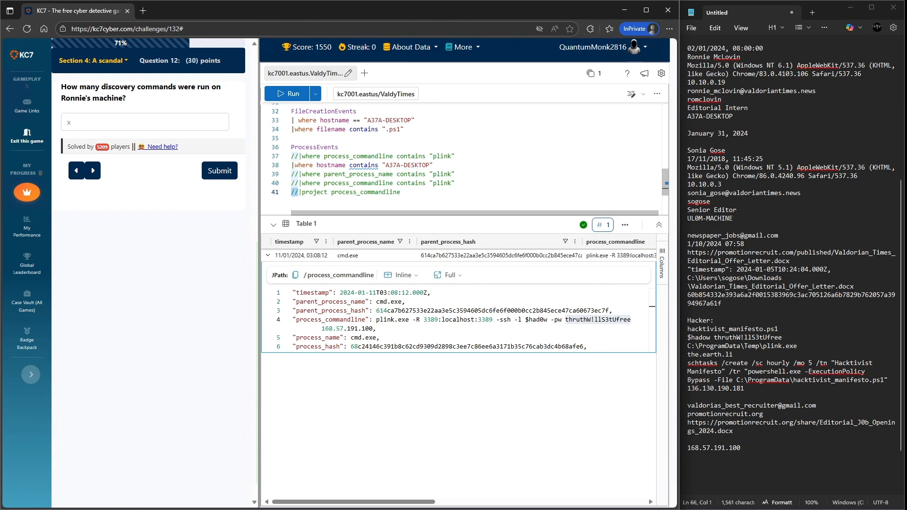
pyautogui.press('BackSpace')
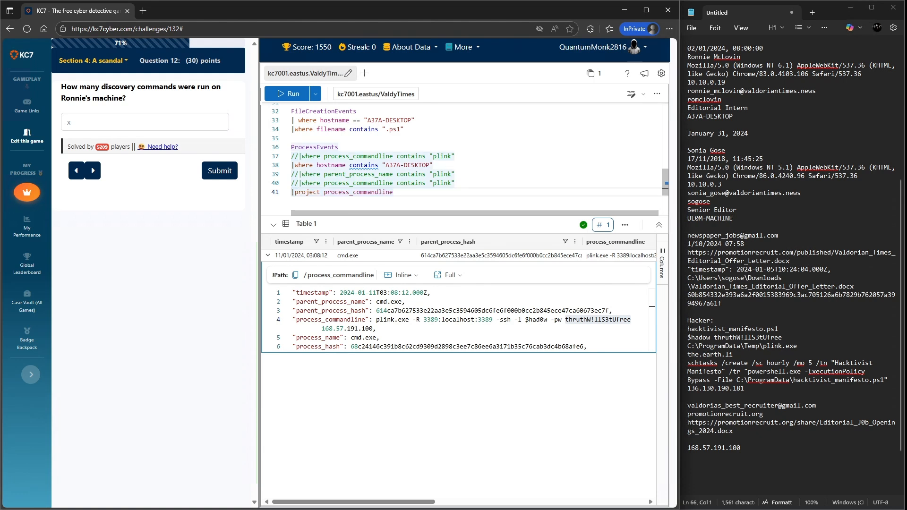
pyautogui.moveTo(298, 175); pyautogui.dragTo(291, 174)
pyautogui.press('BackSpace')
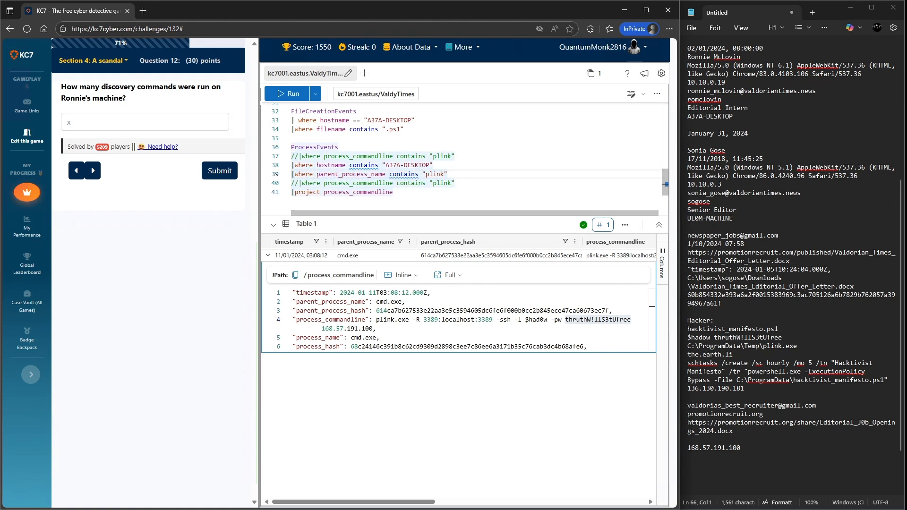
# - Change the parent_process_name filter to cmd.exe and run the ProcessEvents query
pyautogui.moveTo(445, 174); pyautogui.dragTo(426, 175)
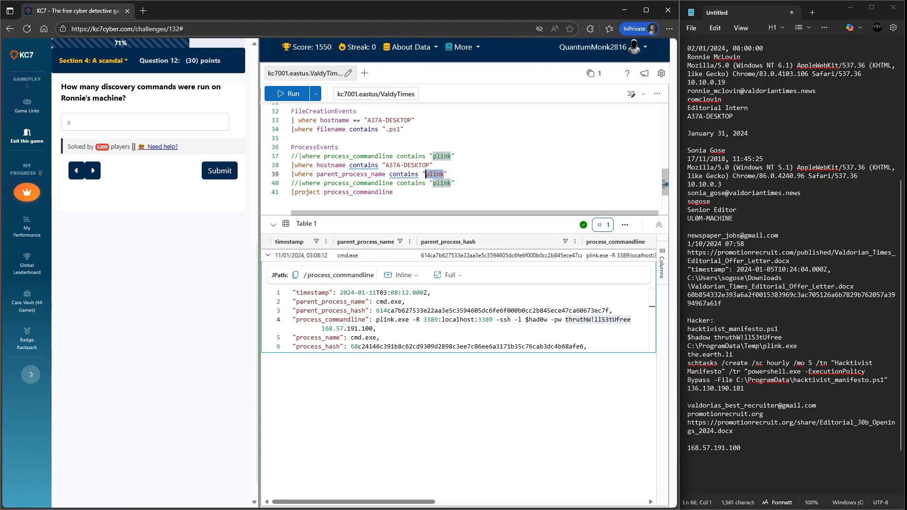
pyautogui.write('cmd.exe')
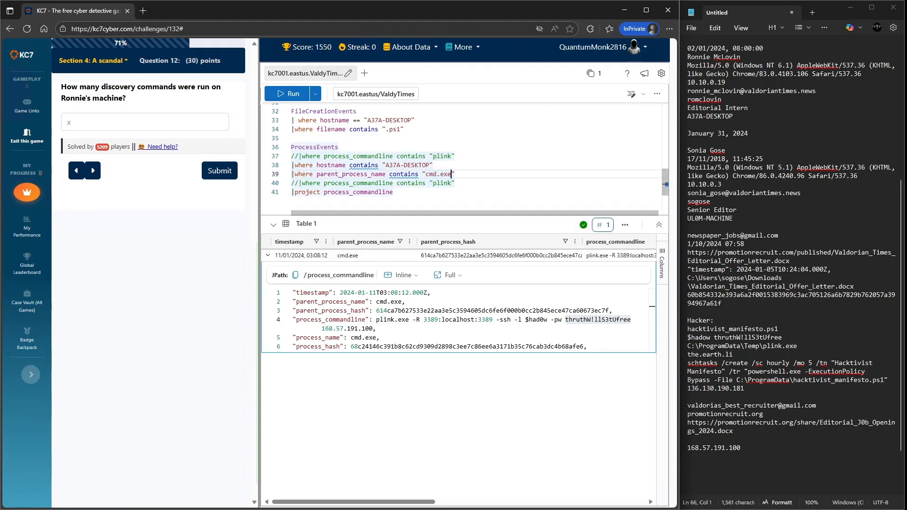
pyautogui.hotkey('shift', 'Return')
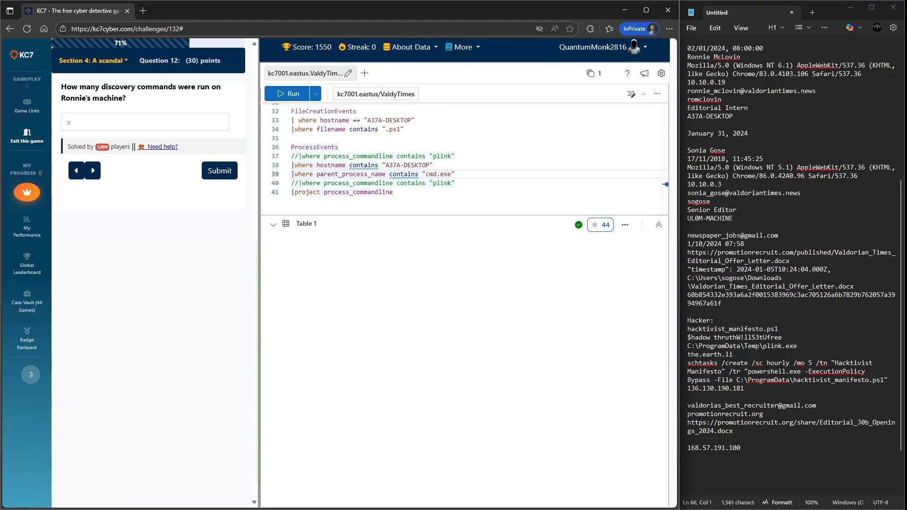
pyautogui.scroll(-2, 449, 292)
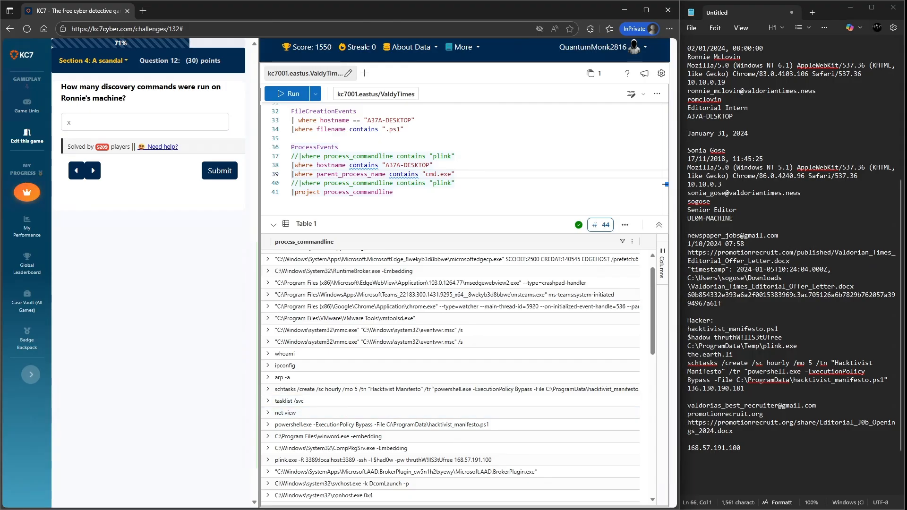
# - Submit 5 as the number of discovery commands run on Ronnie's machine
pyautogui.click(68, 122)
pyautogui.write('5')
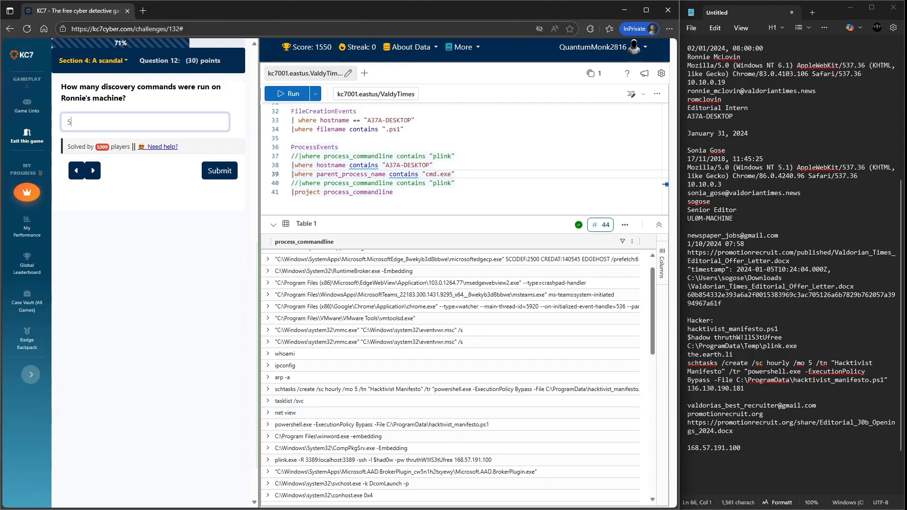
pyautogui.press('Return')
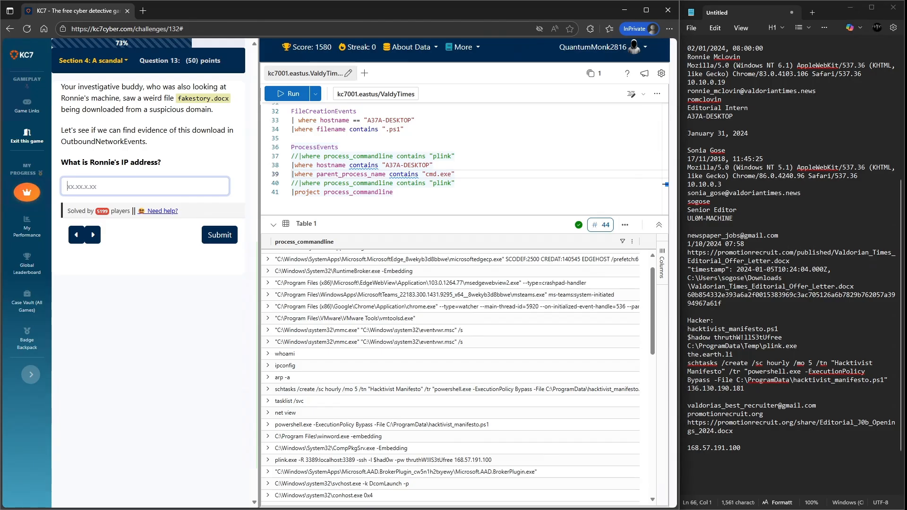
# - Copy Ronnie's IP address 10.10.0.19 from the notes and submit it as the answer
pyautogui.doubleClick(706, 82)
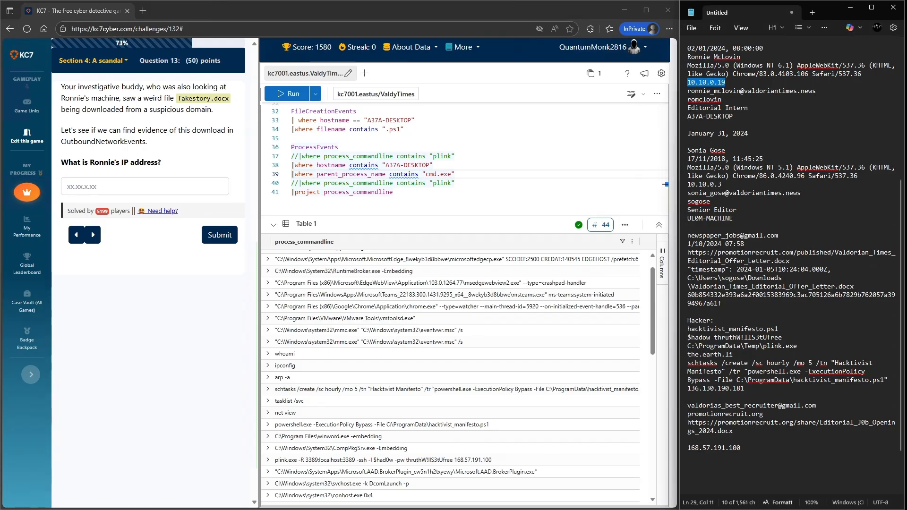
pyautogui.click(144, 187)
pyautogui.hotkey('ctrl', 'v')
pyautogui.click(219, 235)
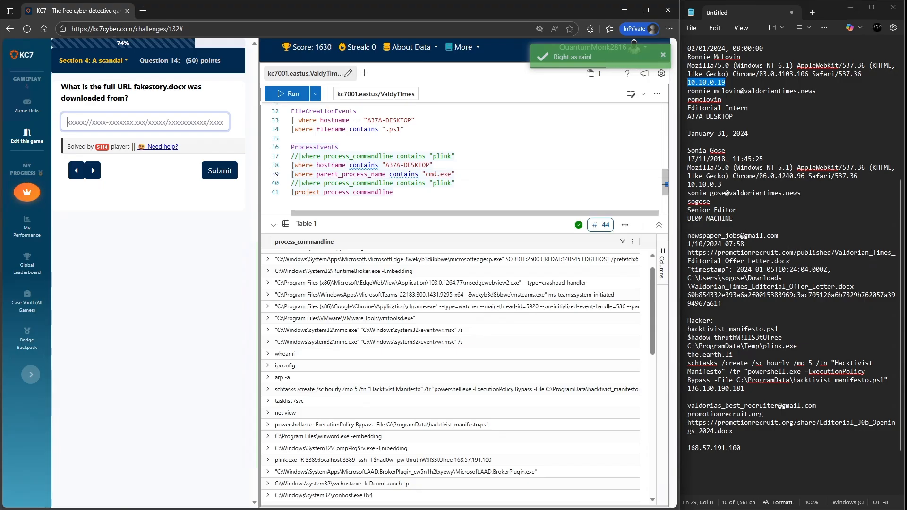
# - Change the OutboundNetworkEvents url filter value to fakestory.docx and run the query
pyautogui.scroll(4, 463, 156)
pyautogui.scroll(4, 463, 159)
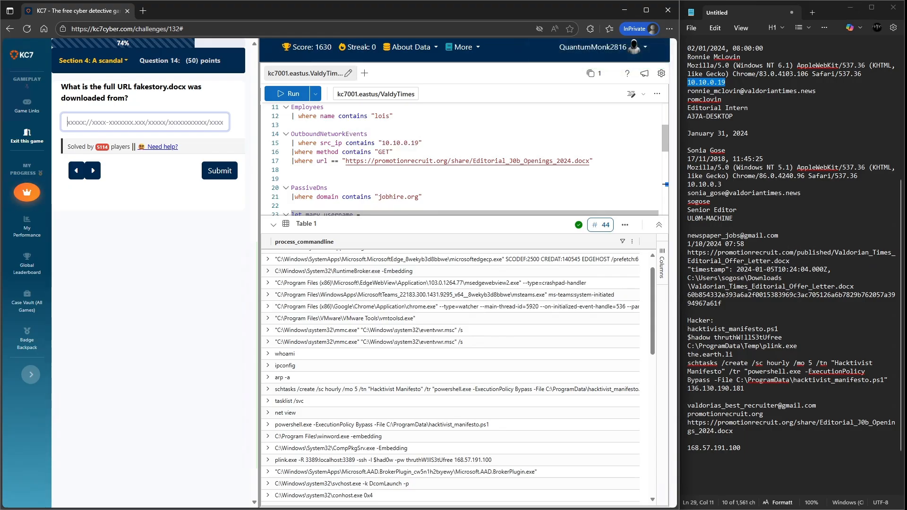
pyautogui.click(593, 161)
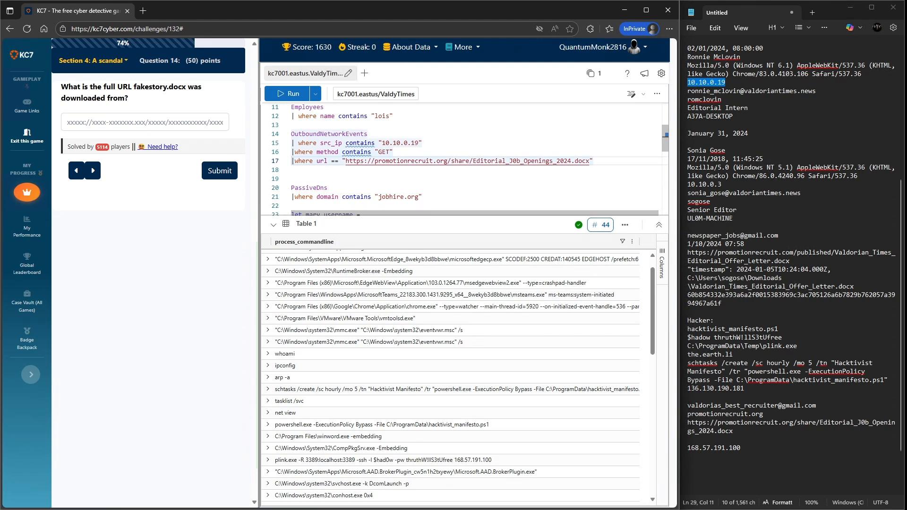
pyautogui.moveTo(590, 162); pyautogui.dragTo(345, 162)
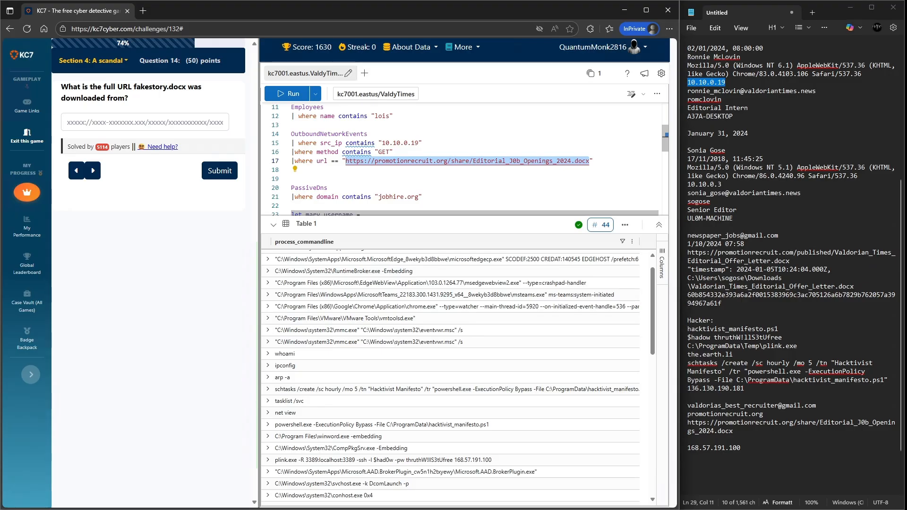
pyautogui.write('fakest')
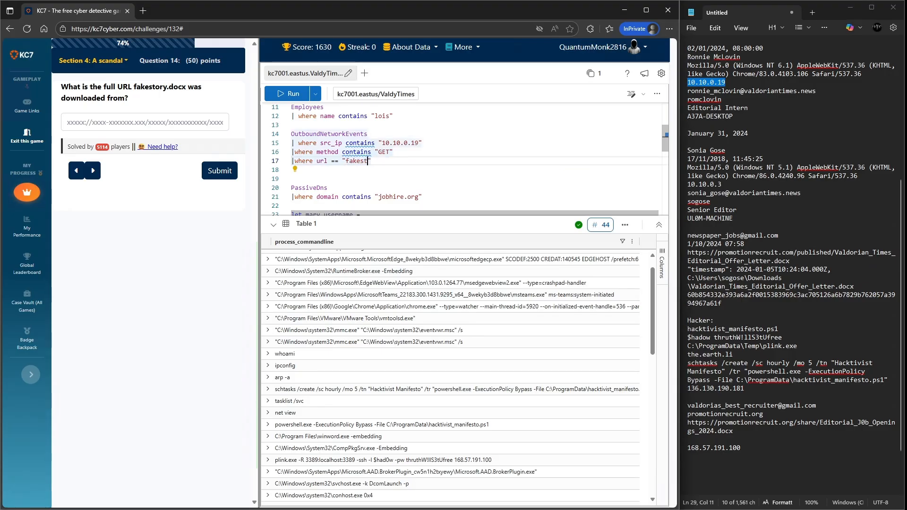
pyautogui.write('ory.')
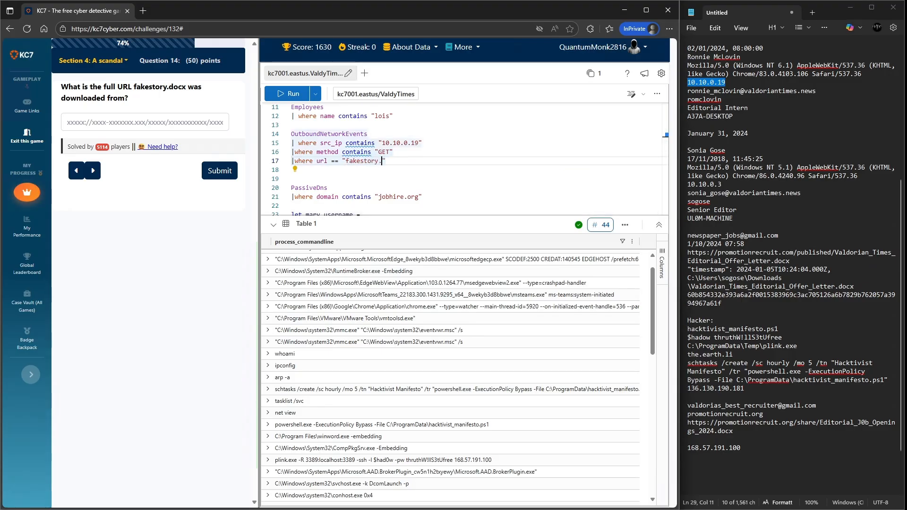
pyautogui.write('docx')
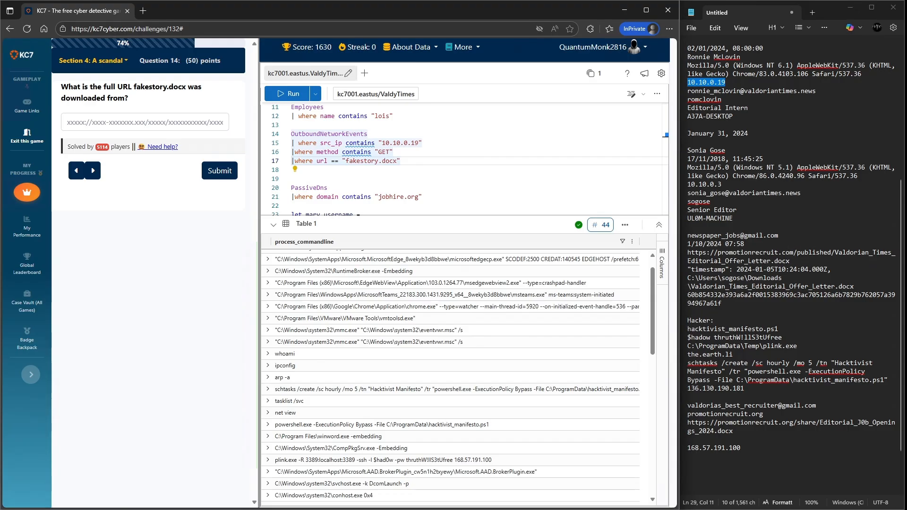
pyautogui.hotkey('shift', 'Return')
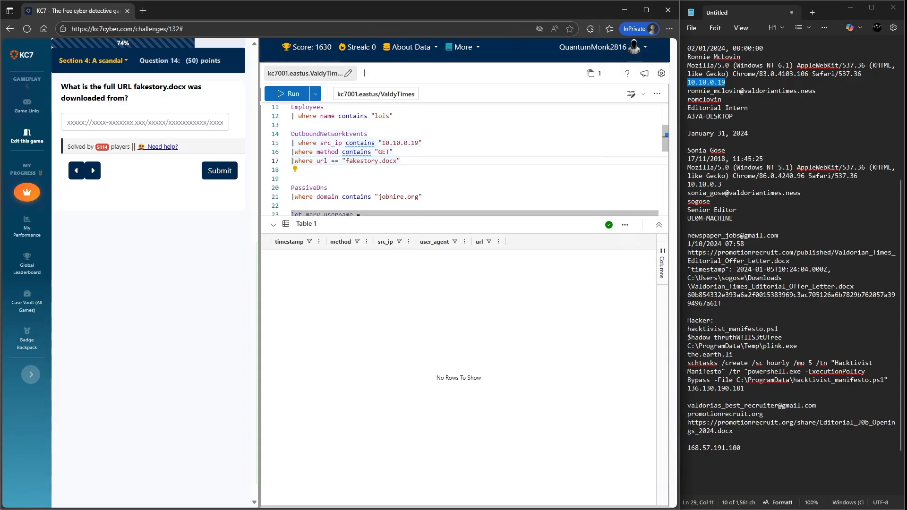
# - Switch the url filter comparison from equals to contains and rerun the query
pyautogui.moveTo(342, 161)
pyautogui.mouseDown()
pyautogui.moveTo(328, 161)
pyautogui.moveTo(338, 161)
pyautogui.mouseUp()
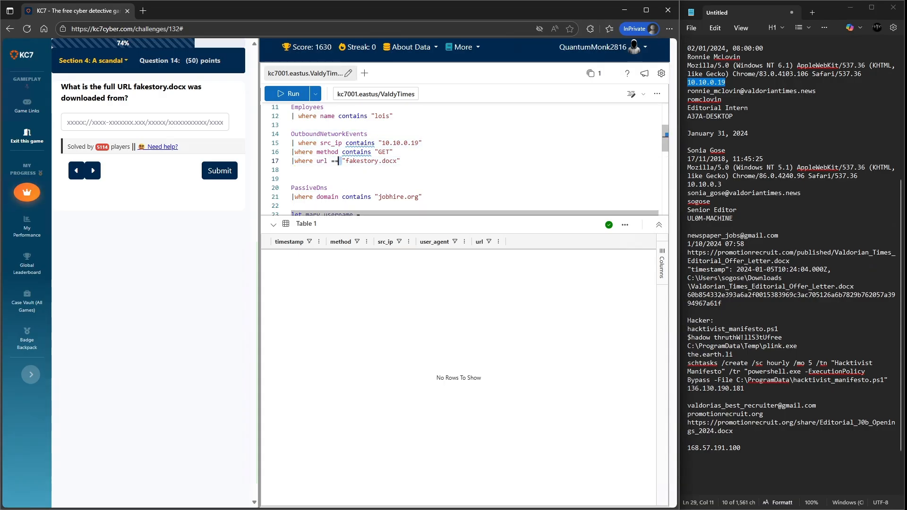
pyautogui.press('BackSpace')
pyautogui.press('BackSpace')
pyautogui.press('BackSpace')
pyautogui.write('contains')
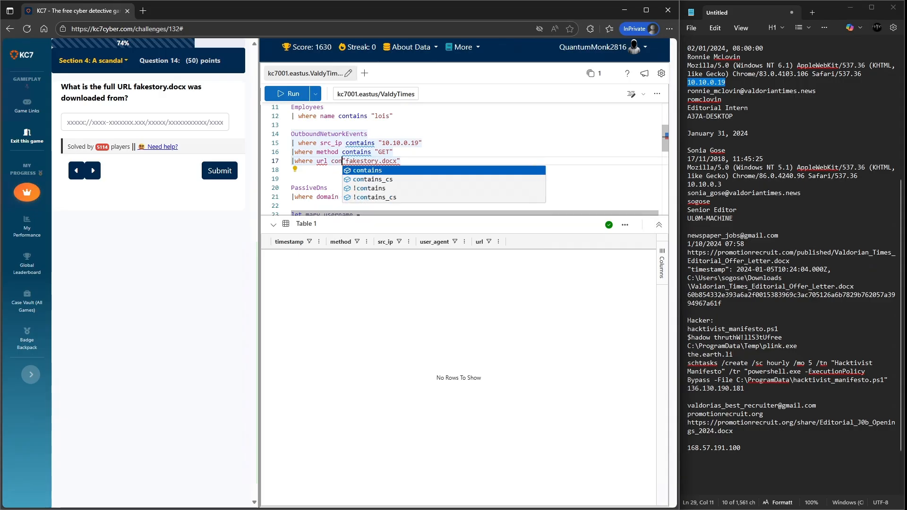
pyautogui.hotkey('shift', 'Return')
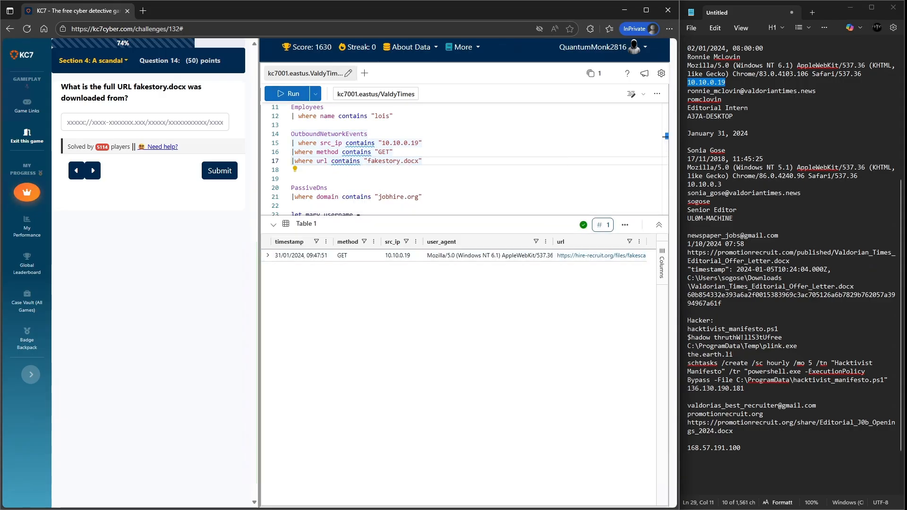
# - Copy the fakestory.docx download URL from the results and paste it into the notes
pyautogui.rightClick(600, 256)
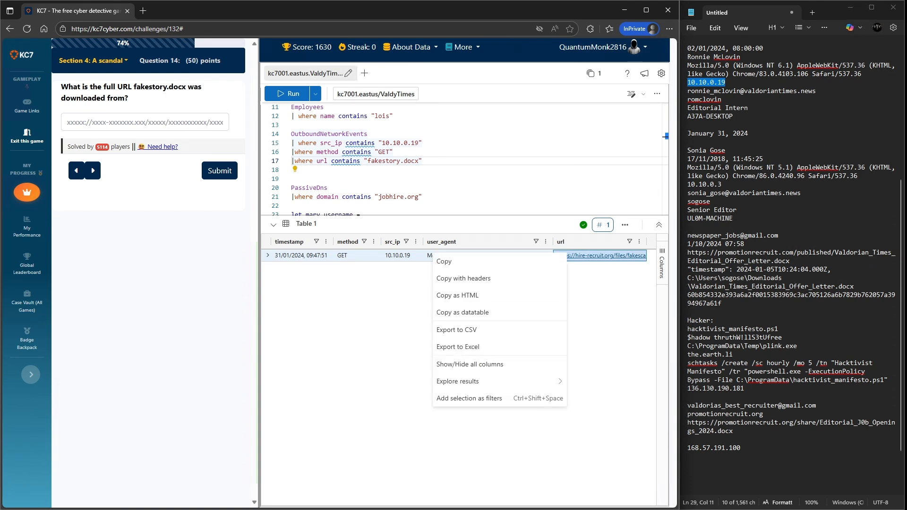
pyautogui.click(558, 261)
pyautogui.click(718, 465)
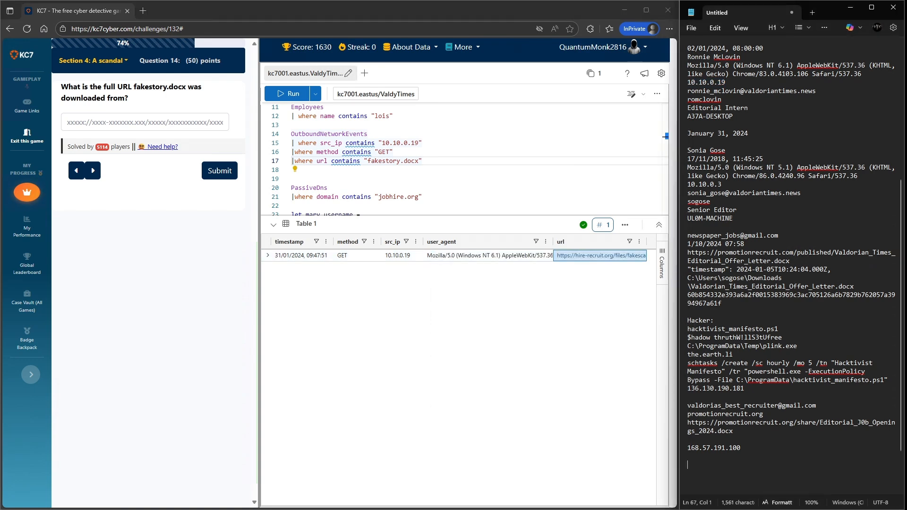
pyautogui.hotkey('ctrl', 'v')
pyautogui.click(145, 122)
pyautogui.hotkey('ctrl', 'v')
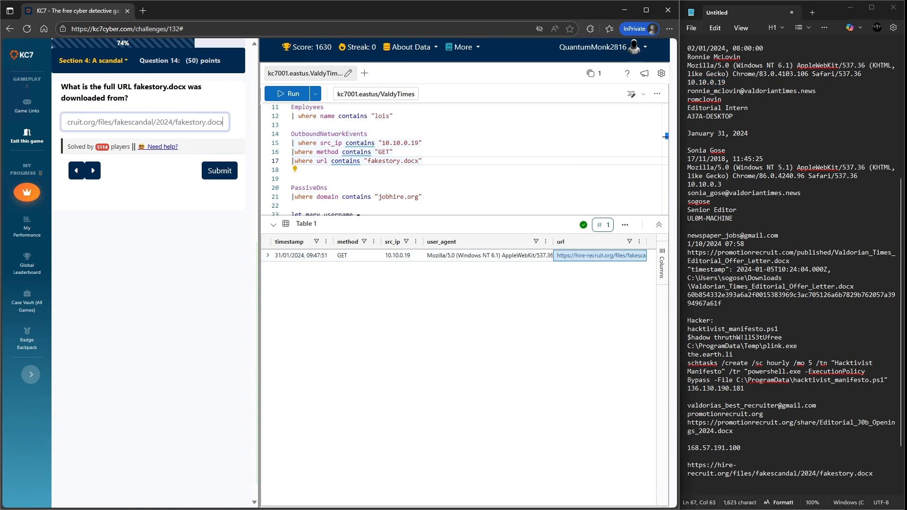
pyautogui.press('Return')
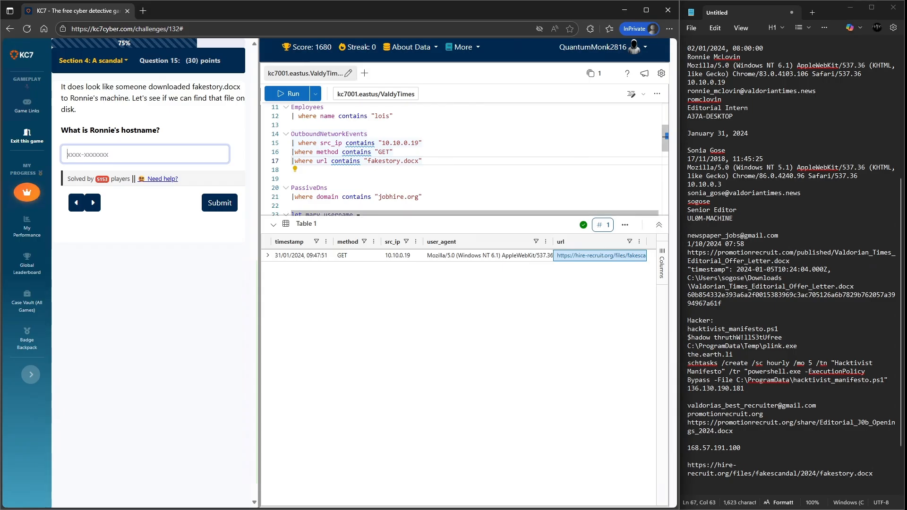
# - Set the FileCreationEvents filename filter to contains fakestory.docx, copied from the notes, and run the query
pyautogui.scroll(-3, 465, 160)
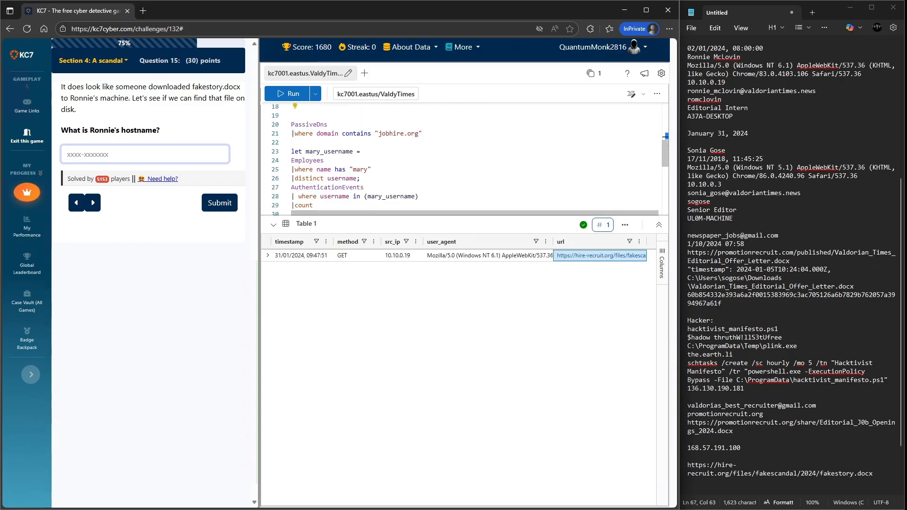
pyautogui.scroll(-5, 465, 161)
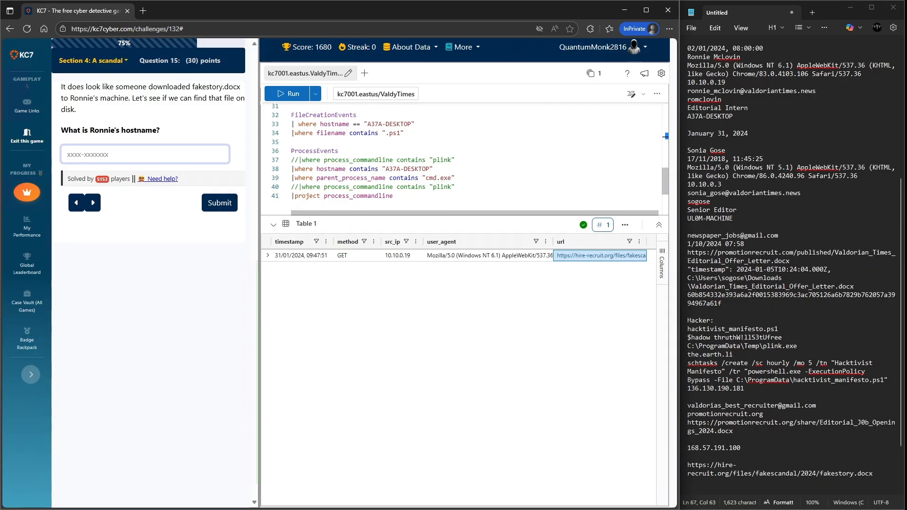
pyautogui.doubleClick(394, 133)
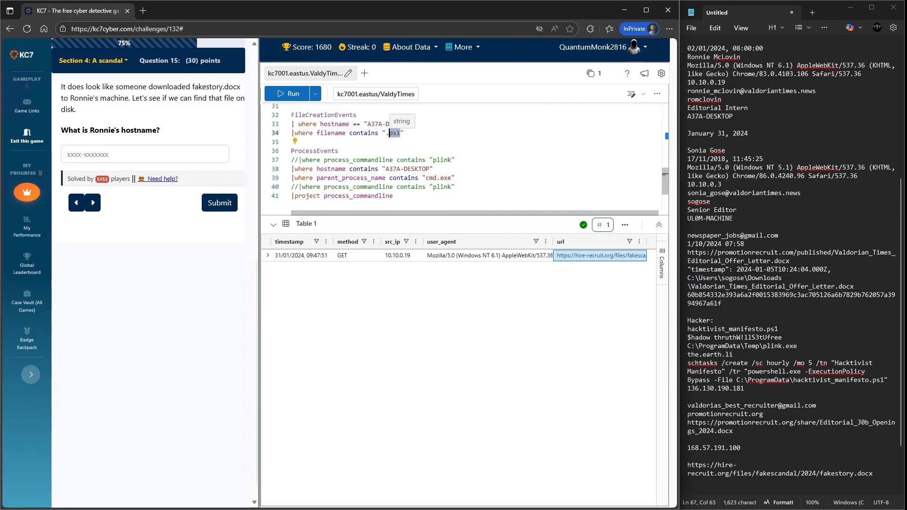
pyautogui.doubleClick(690, 482)
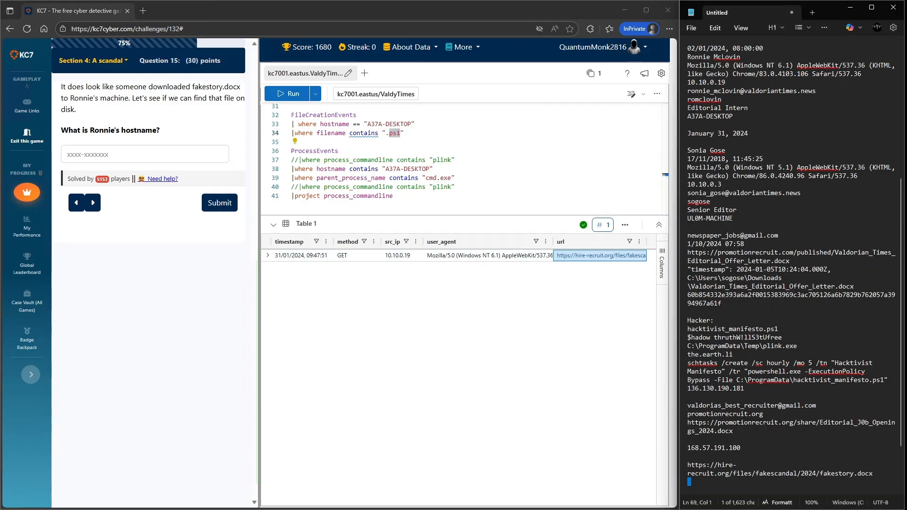
pyautogui.moveTo(875, 481); pyautogui.dragTo(820, 473)
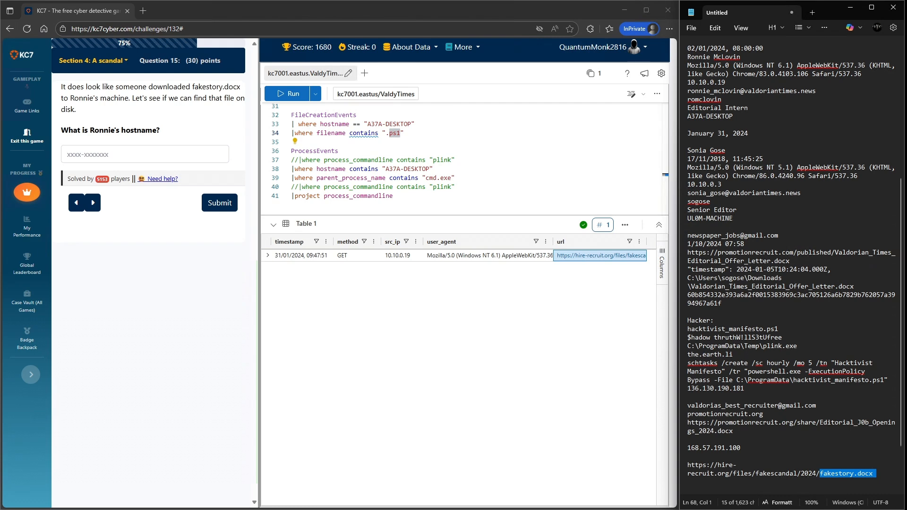
pyautogui.moveTo(400, 133); pyautogui.dragTo(386, 133)
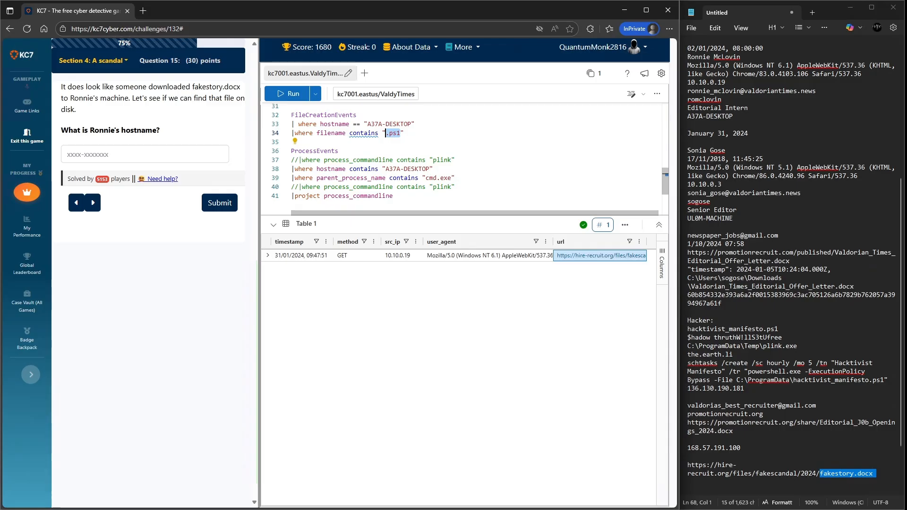
pyautogui.hotkey('ctrl', 'v')
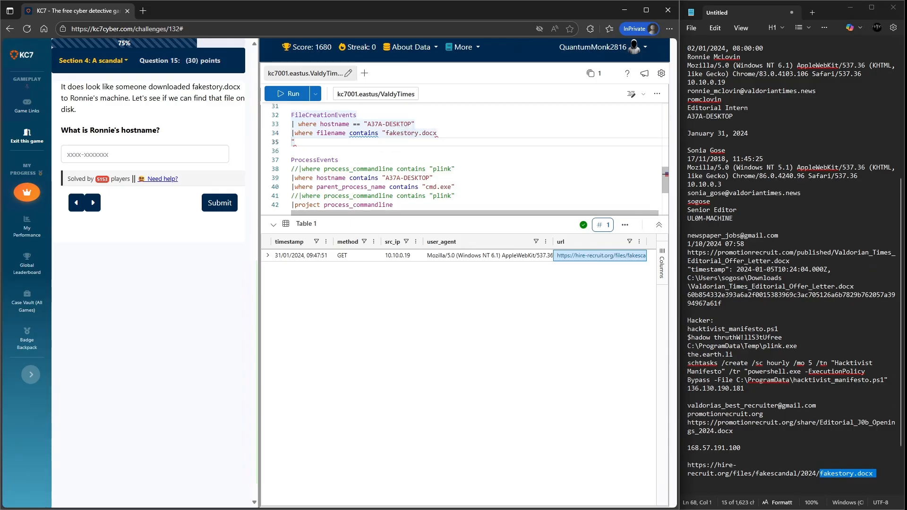
pyautogui.hotkey('shift', 'Return')
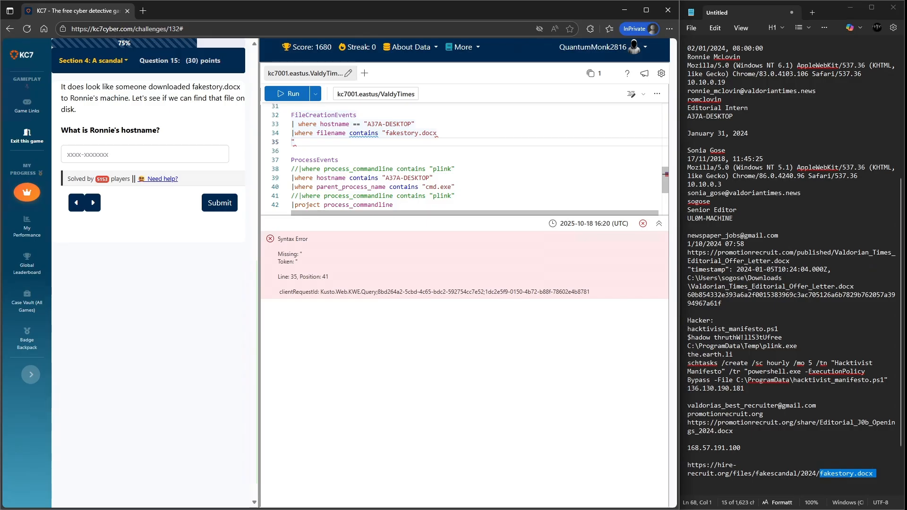
# - Delete the stray quotation mark after the filename value and rerun the query
pyautogui.click(436, 134)
pyautogui.press('Delete')
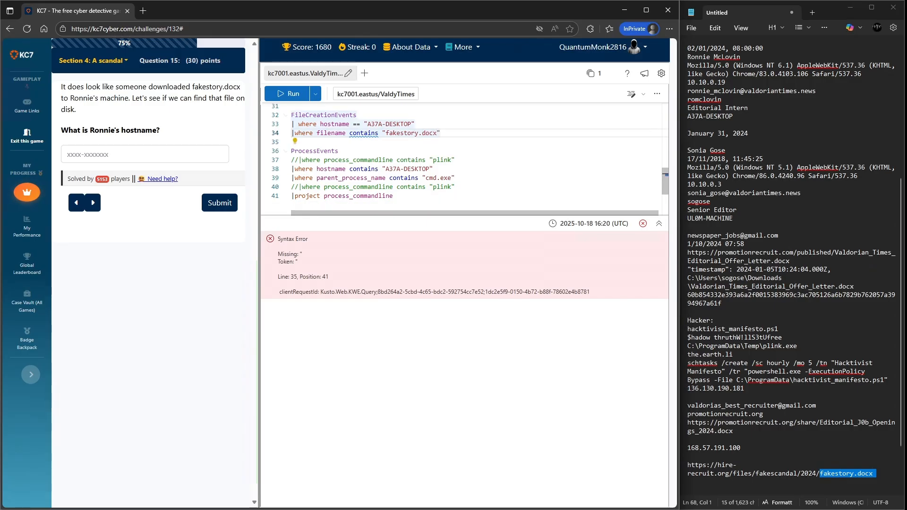
pyautogui.hotkey('shift', 'Return')
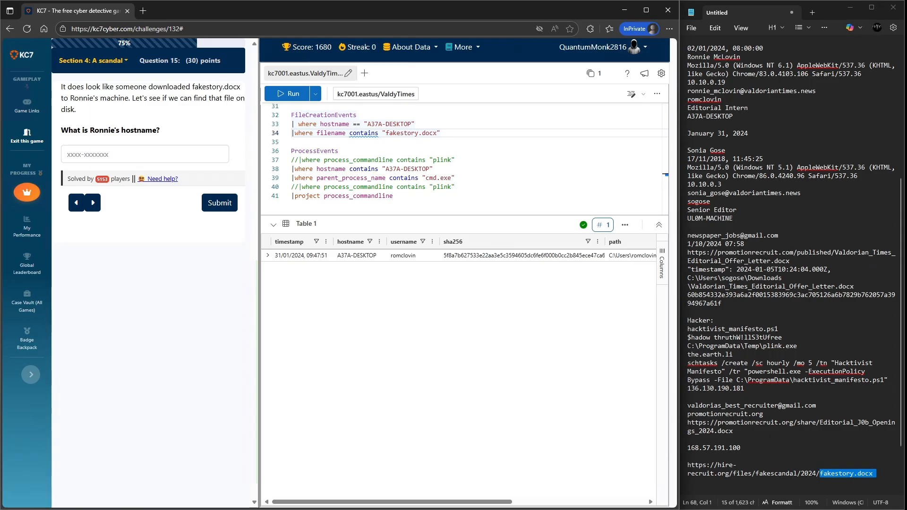
# - Copy the hostname A37A-DESKTOP from the result and submit it as Ronnie's hostname
pyautogui.rightClick(350, 257)
pyautogui.click(361, 265)
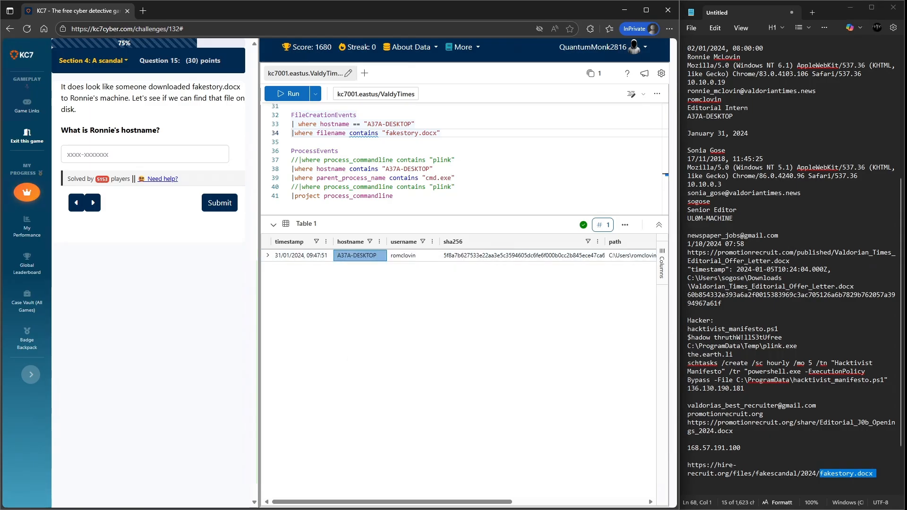
pyautogui.click(144, 154)
pyautogui.hotkey('ctrl', 'v')
pyautogui.click(220, 203)
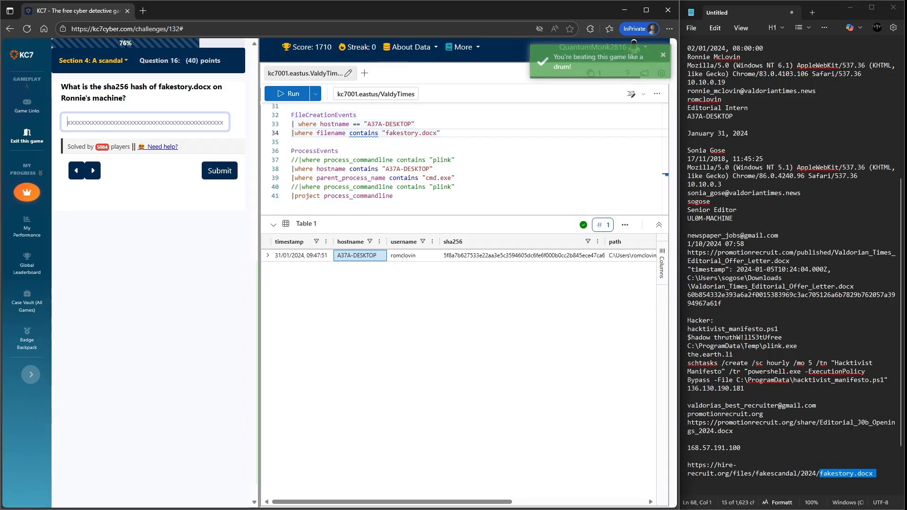
# - Copy the result's sha256 hash, paste it into the answer and on a new line of the notes, and submit it
pyautogui.rightClick(483, 257)
pyautogui.click(472, 264)
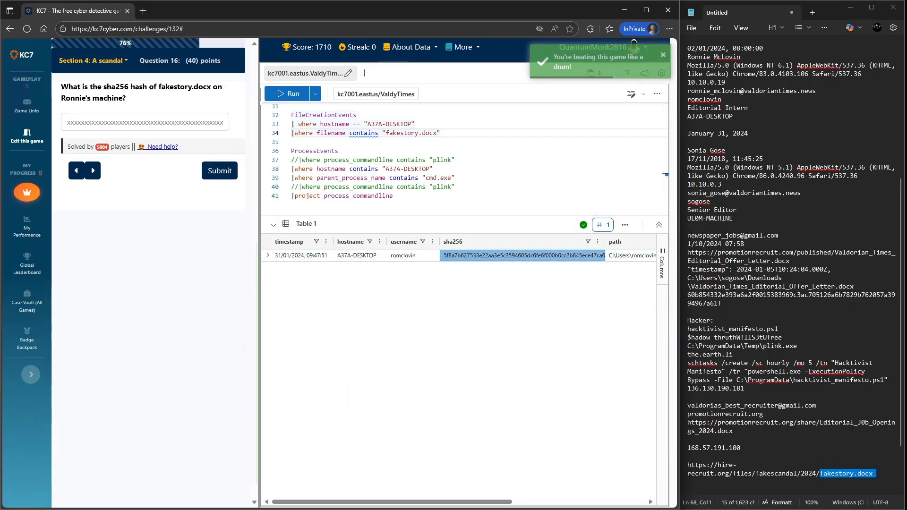
pyautogui.click(145, 123)
pyautogui.hotkey('ctrl', 'v')
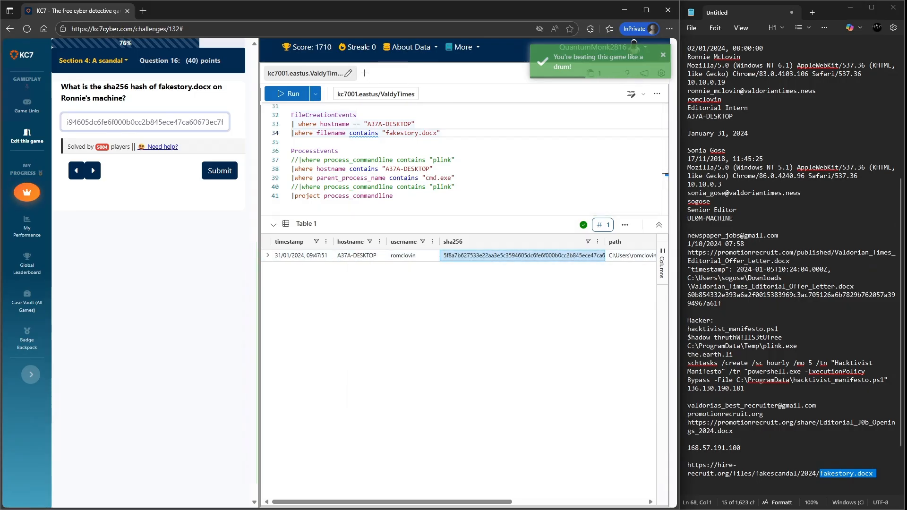
pyautogui.click(879, 474)
pyautogui.press('Return')
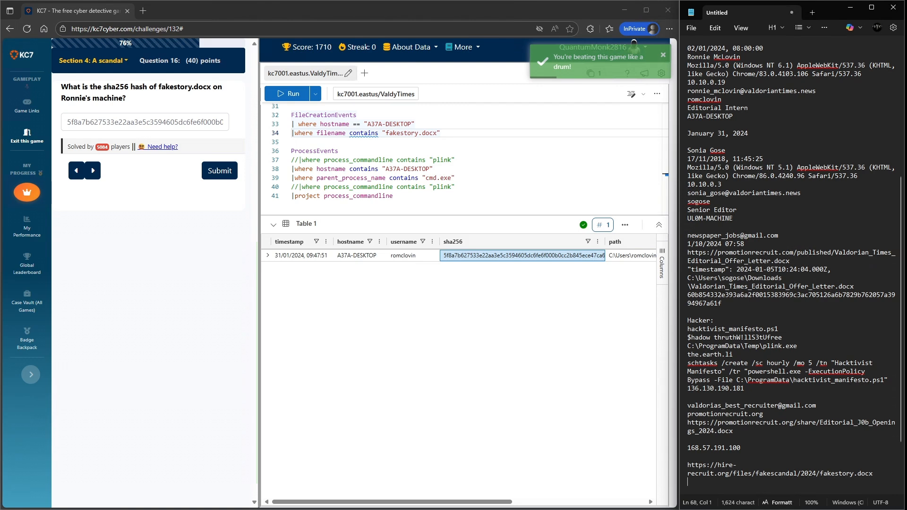
pyautogui.hotkey('ctrl', 'v')
pyautogui.click(219, 171)
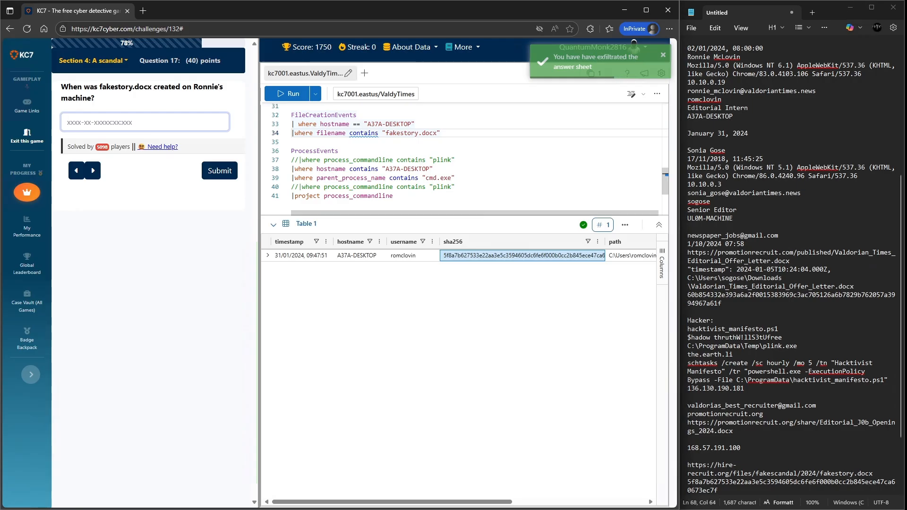
# - Expand the result row, copy the timestamp 2024-01-31T09:47:51.000Z, and submit it as fakestory.docx's creation time
pyautogui.click(268, 255)
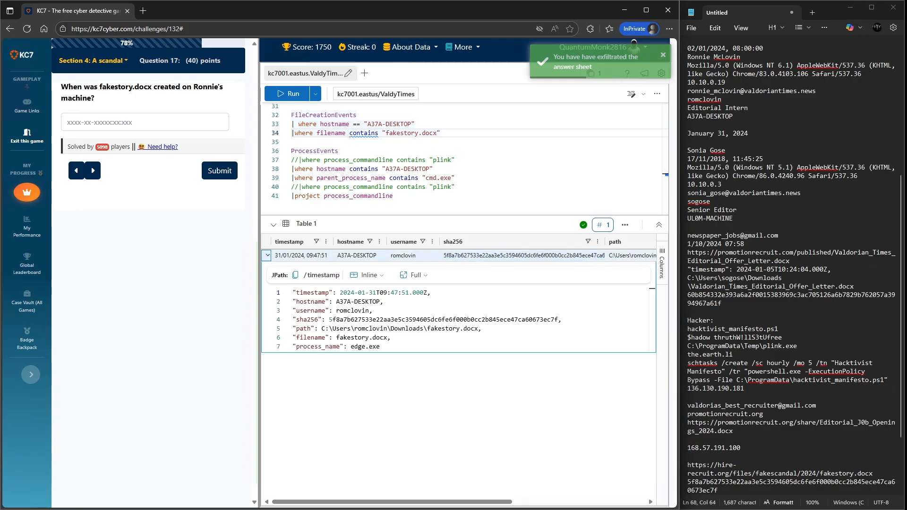
pyautogui.moveTo(424, 292); pyautogui.dragTo(340, 292)
pyautogui.hotkey('ctrl', 'c')
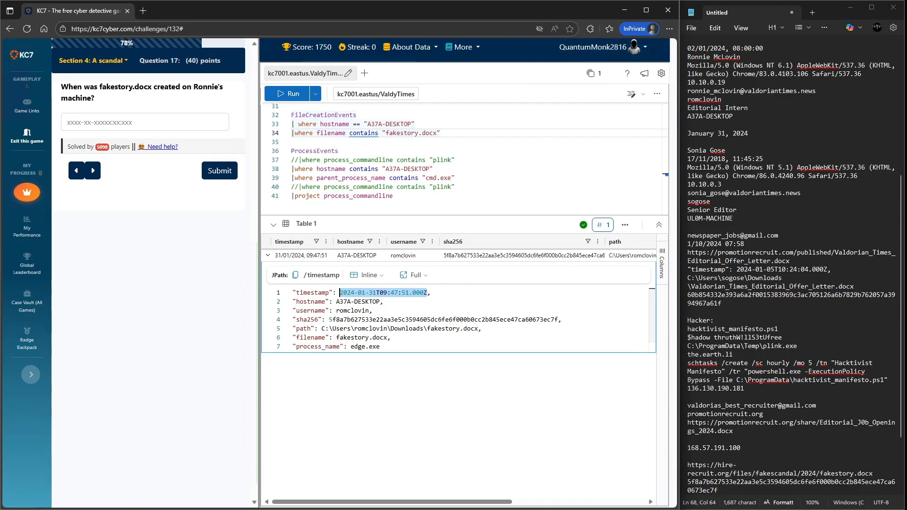
pyautogui.click(142, 121)
pyautogui.hotkey('ctrl', 'v')
pyautogui.press('Return')
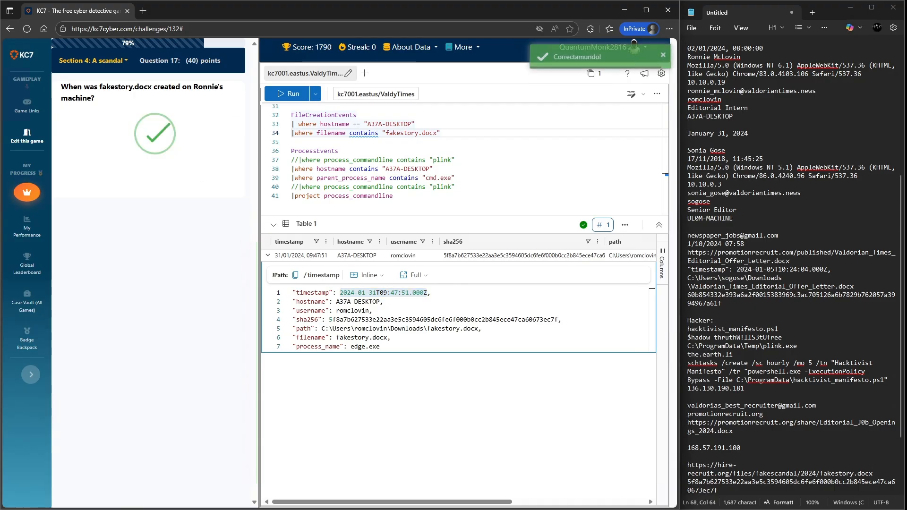
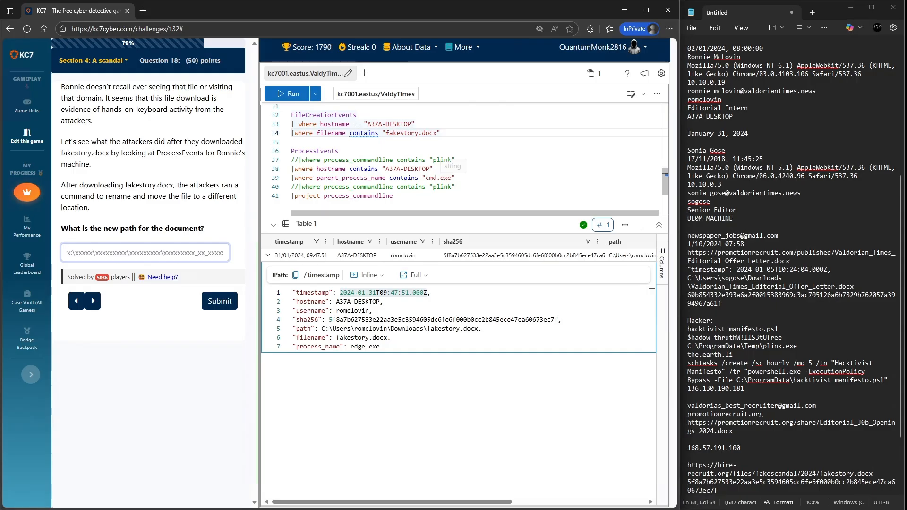
# - Run the ProcessEvents query listing command lines of cmd.exe child processes on host A37A-DESKTOP
pyautogui.moveTo(455, 178); pyautogui.dragTo(426, 177)
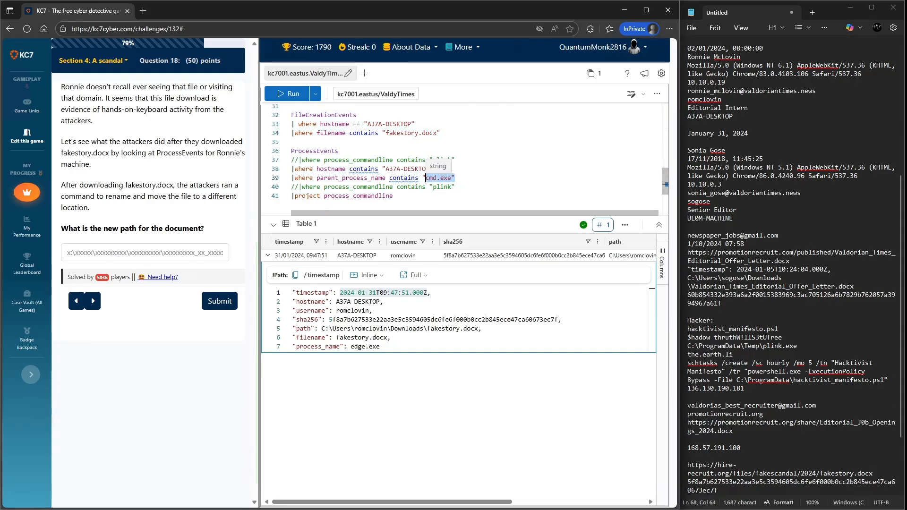
pyautogui.click(288, 94)
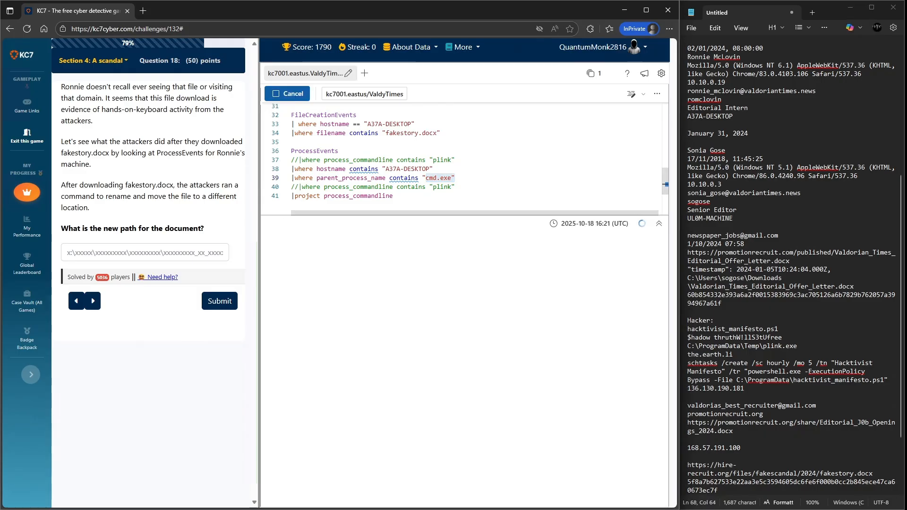
pyautogui.click(394, 196)
pyautogui.moveTo(394, 196); pyautogui.dragTo(291, 152)
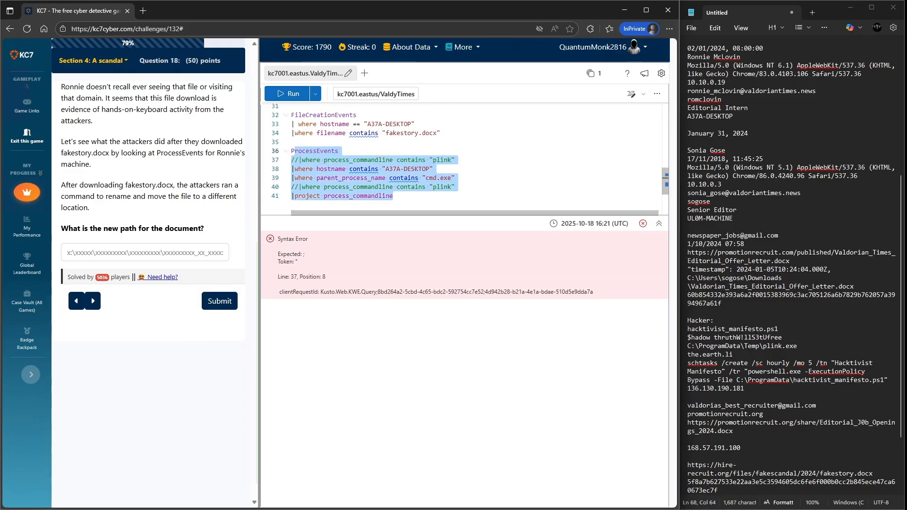
pyautogui.click(394, 196)
pyautogui.moveTo(394, 196); pyautogui.dragTo(291, 151)
pyautogui.hotkey('shift', 'Return')
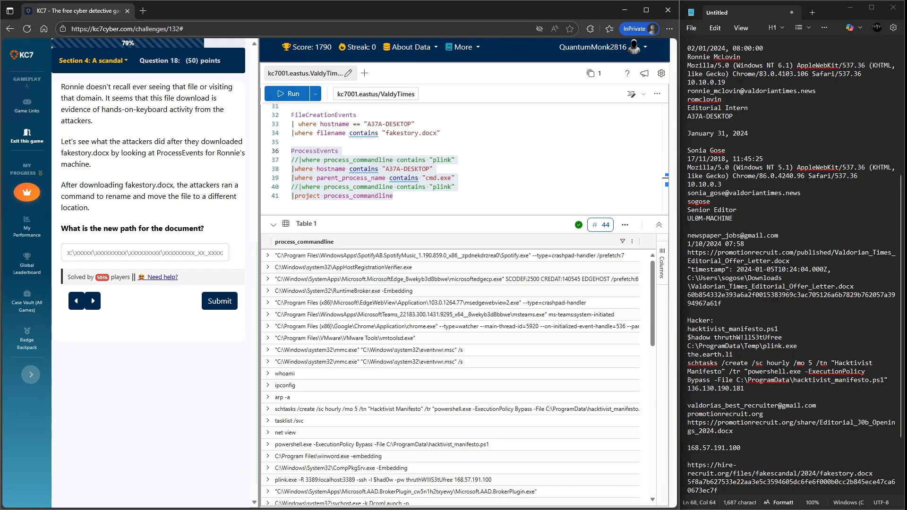
# - Scroll through the command-line results and expand the move command that relocates fakestory.docx
pyautogui.moveTo(148, 197); pyautogui.dragTo(166, 197)
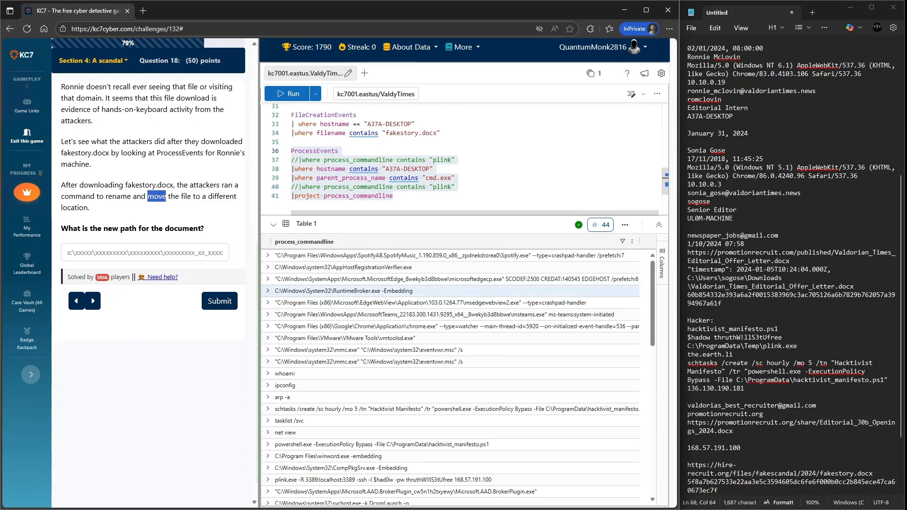
pyautogui.scroll(-1, 449, 289)
pyautogui.scroll(-5, 448, 293)
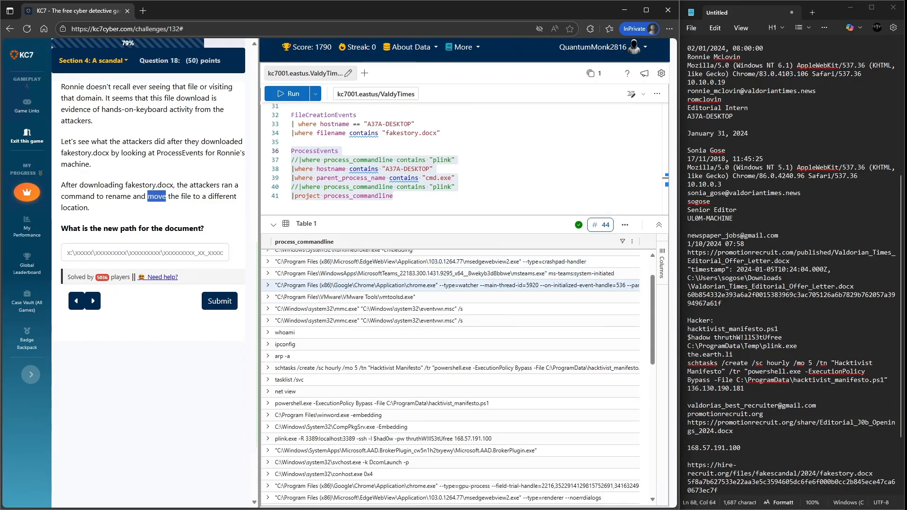
pyautogui.scroll(-1, 450, 378)
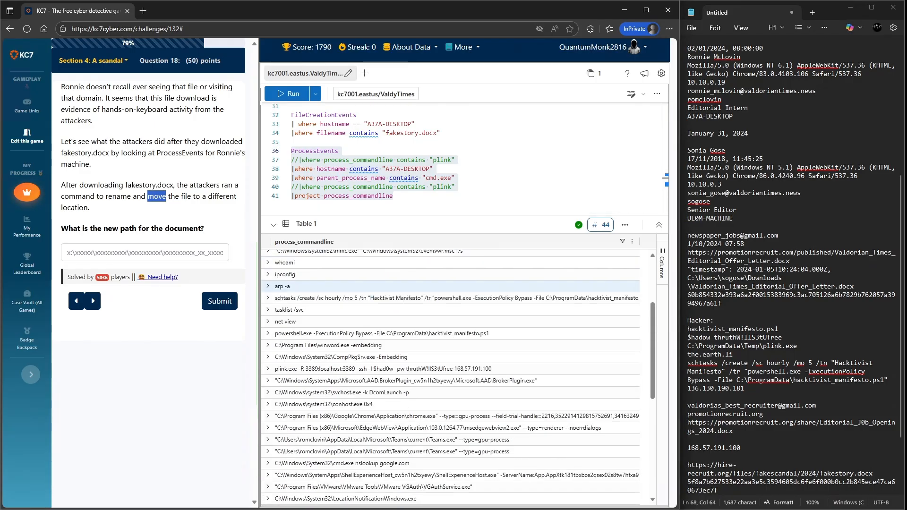
pyautogui.scroll(-2, 448, 359)
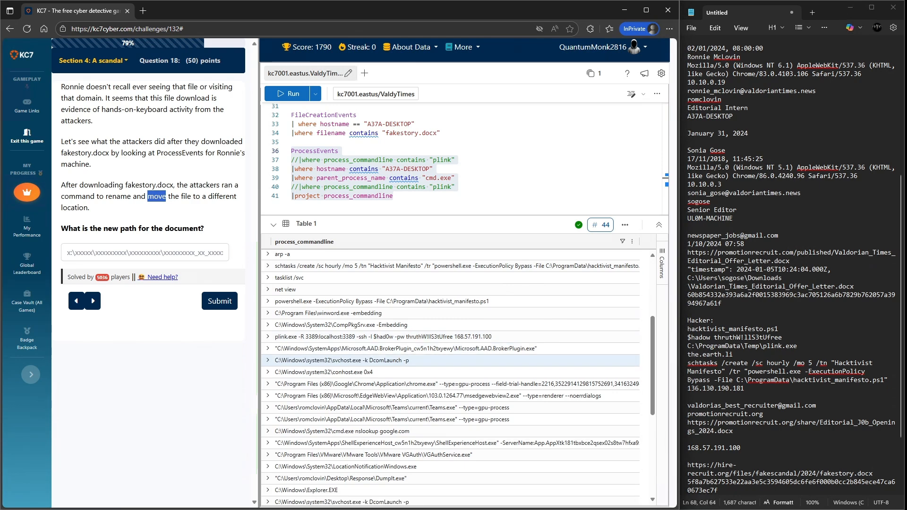
pyautogui.scroll(-2, 449, 360)
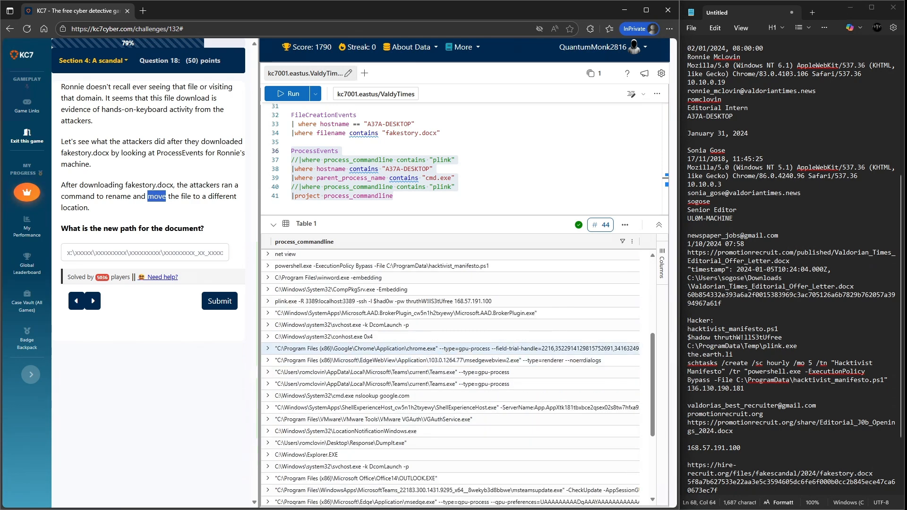
pyautogui.scroll(-5, 449, 348)
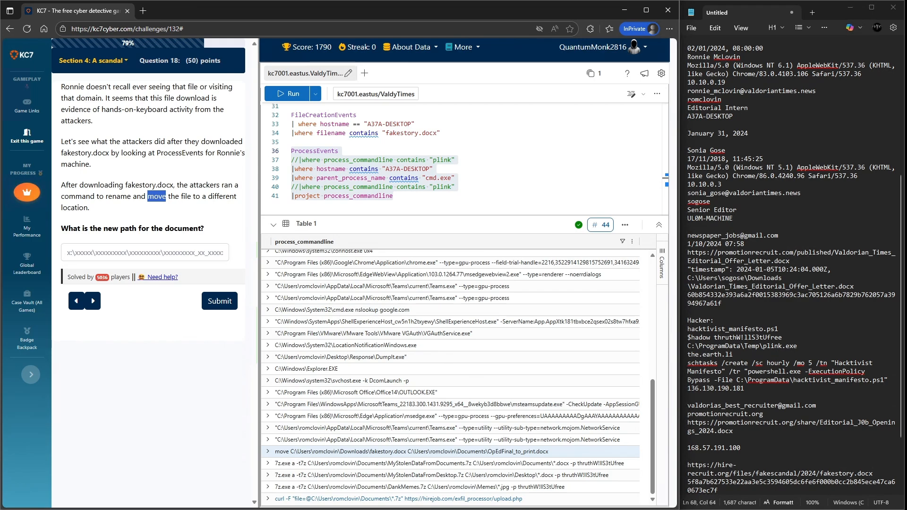
pyautogui.click(455, 452)
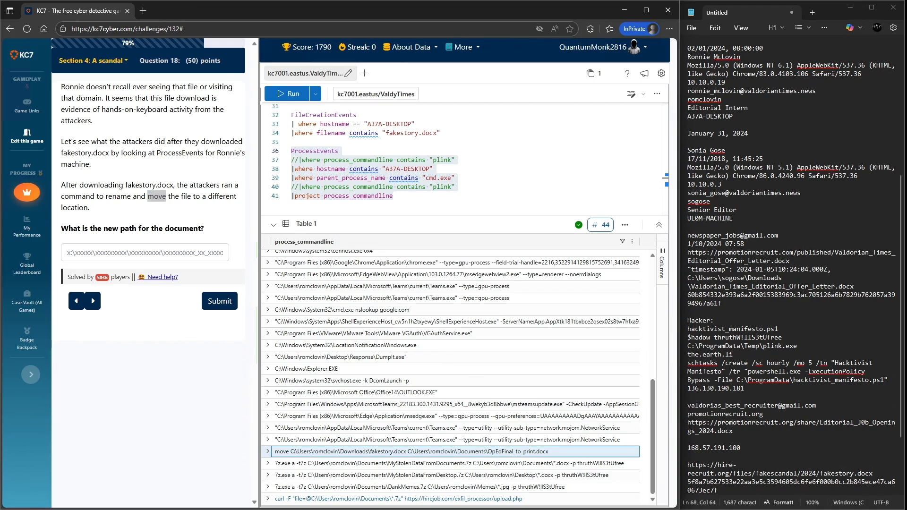
pyautogui.doubleClick(455, 452)
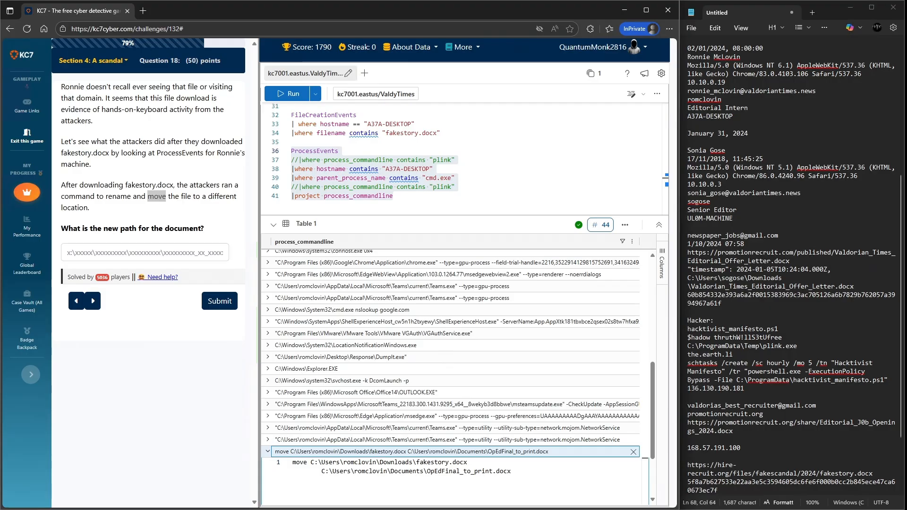
# - Copy the move command's destination path, OpEdFinal_to_print.docx in the Documents folder, and submit it as the answer
pyautogui.moveTo(511, 471); pyautogui.dragTo(322, 472)
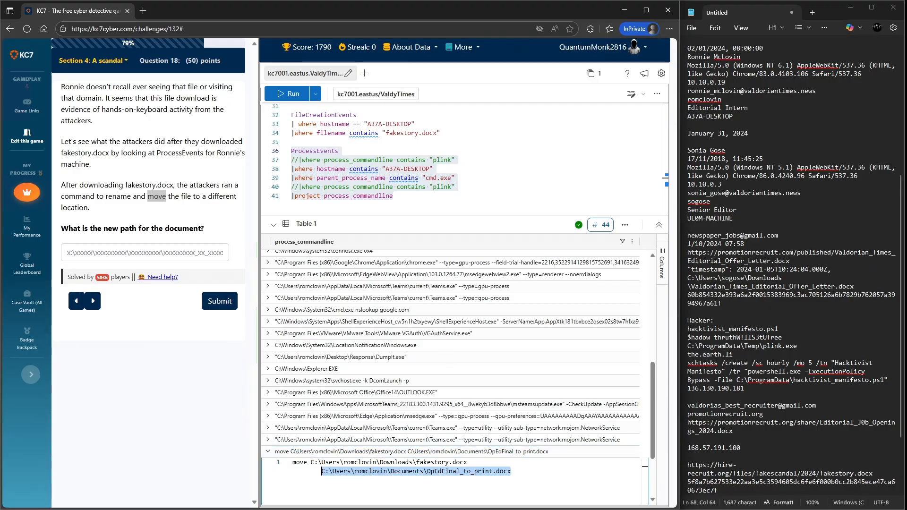
pyautogui.hotkey('ctrl', 'c')
pyautogui.click(144, 252)
pyautogui.hotkey('ctrl', 'v')
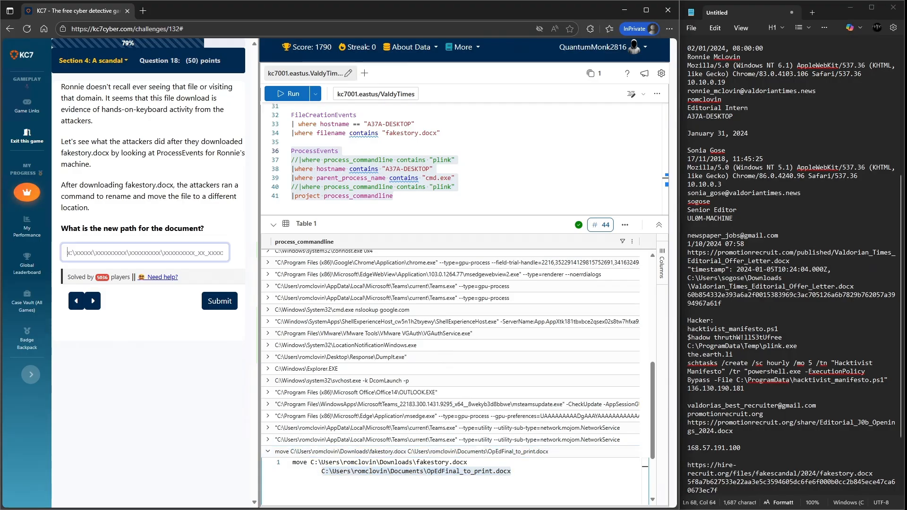
pyautogui.click(220, 301)
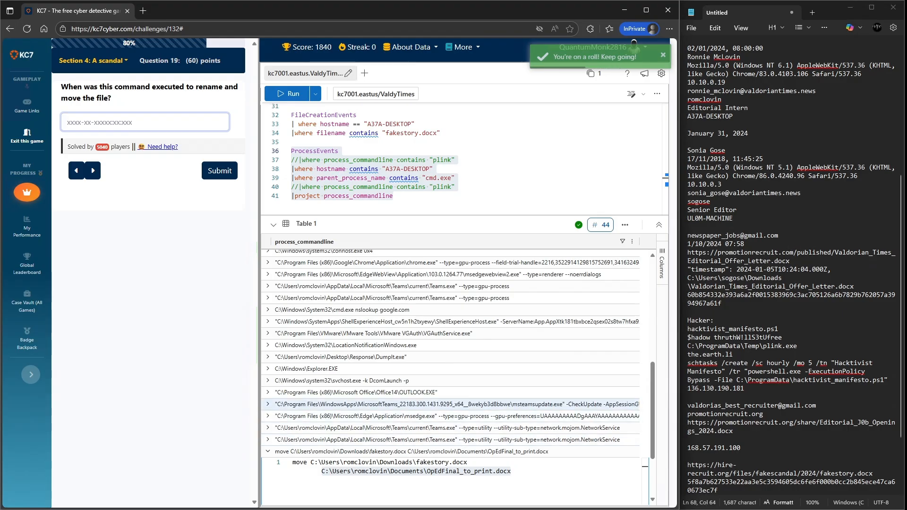
# - Collapse the expanded move command row in the results
pyautogui.scroll(-1, 450, 443)
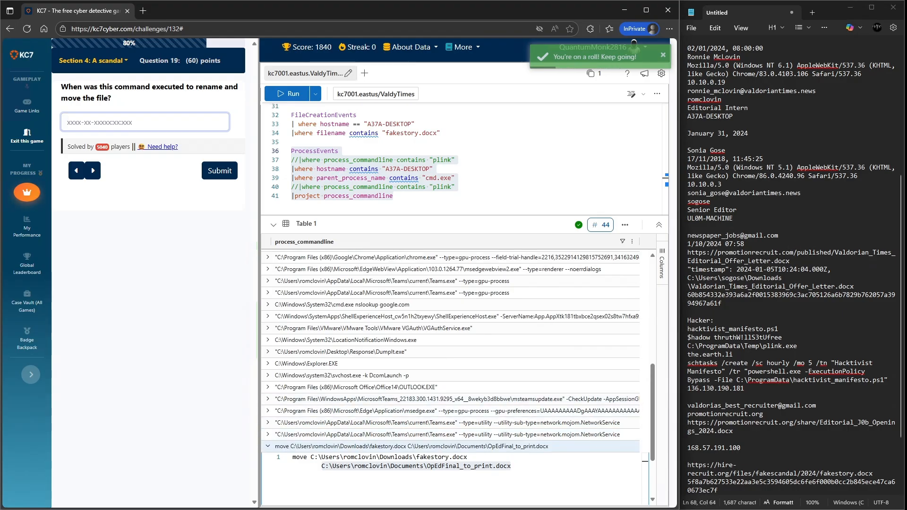
pyautogui.click(268, 446)
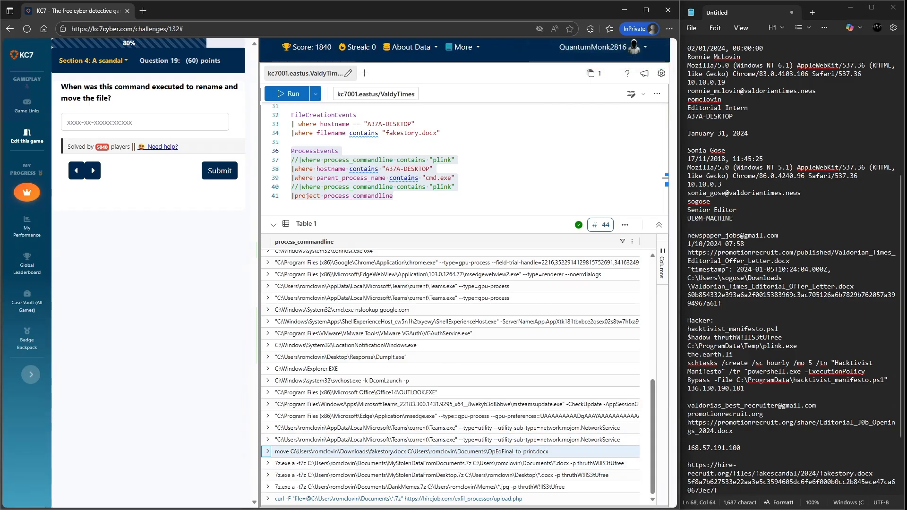
pyautogui.scroll(1, 451, 445)
pyautogui.scroll(1, 451, 439)
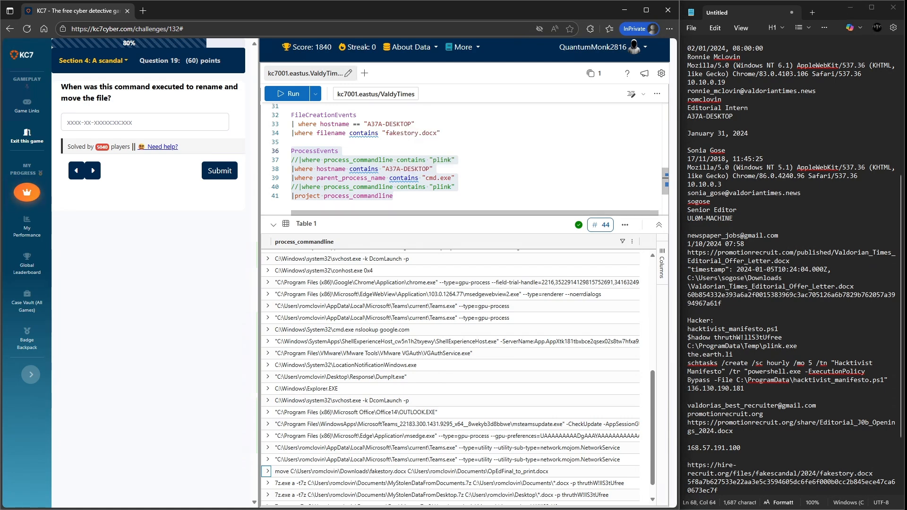
# - Add a filter for process_commandline containing "rename" to the ProcessEvents query and run it
pyautogui.click(456, 178)
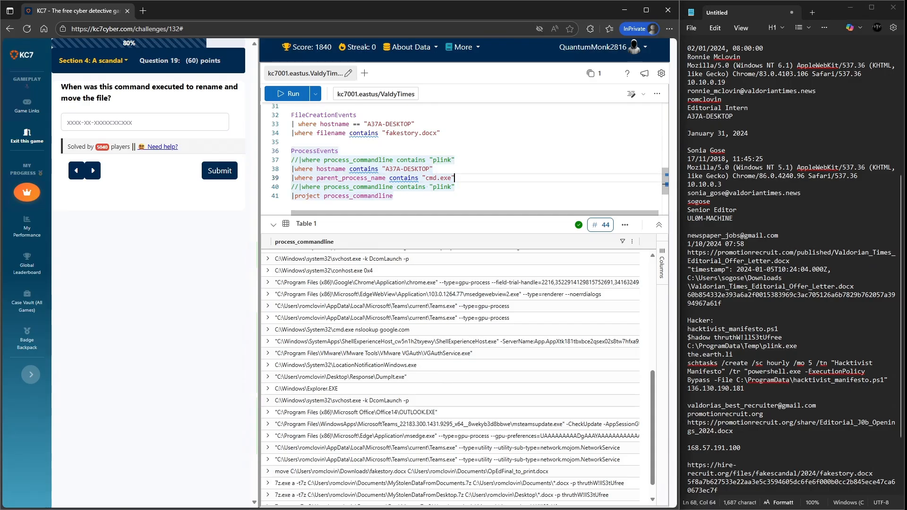
pyautogui.press('Return')
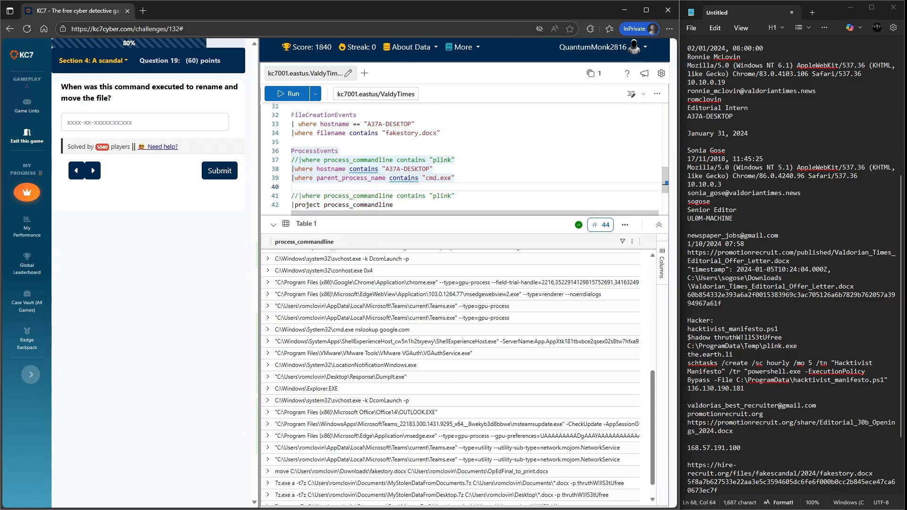
pyautogui.write('|where')
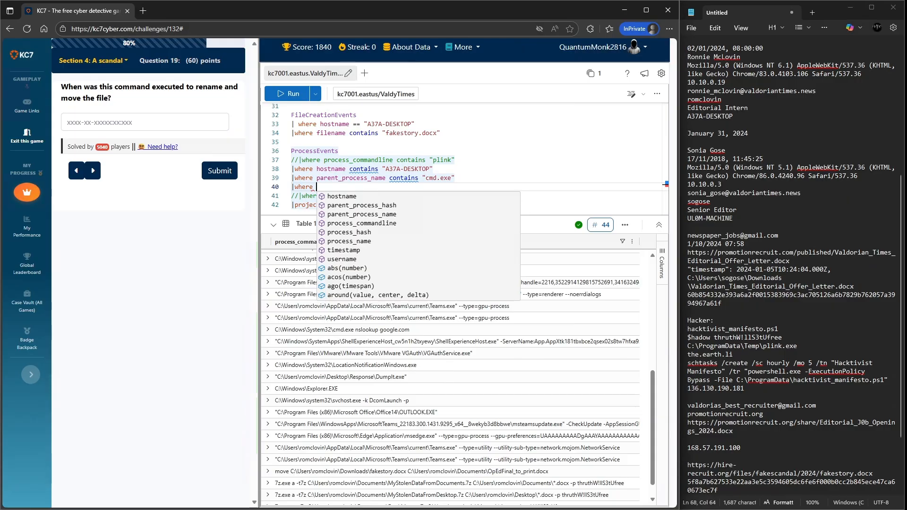
pyautogui.press('Down')
pyautogui.press('Down')
pyautogui.press('Down')
pyautogui.press('Down')
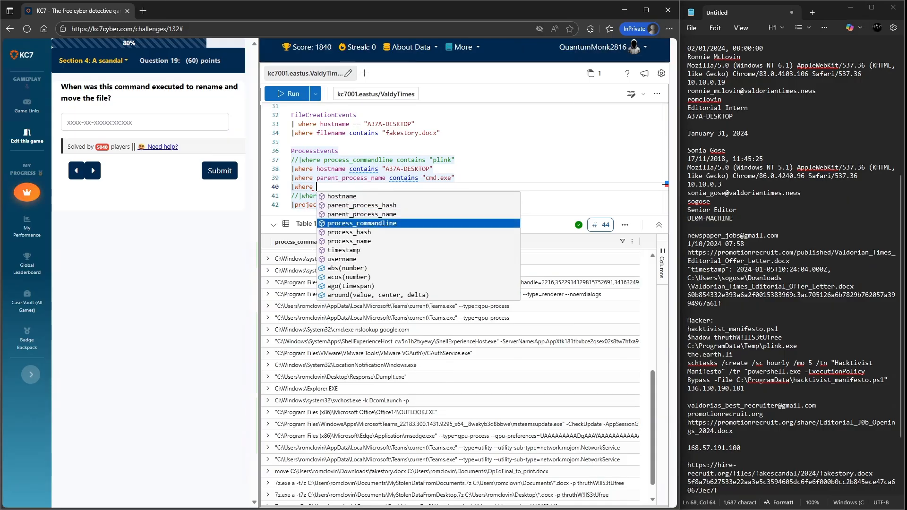
pyautogui.press('Tab')
pyautogui.write('contains "')
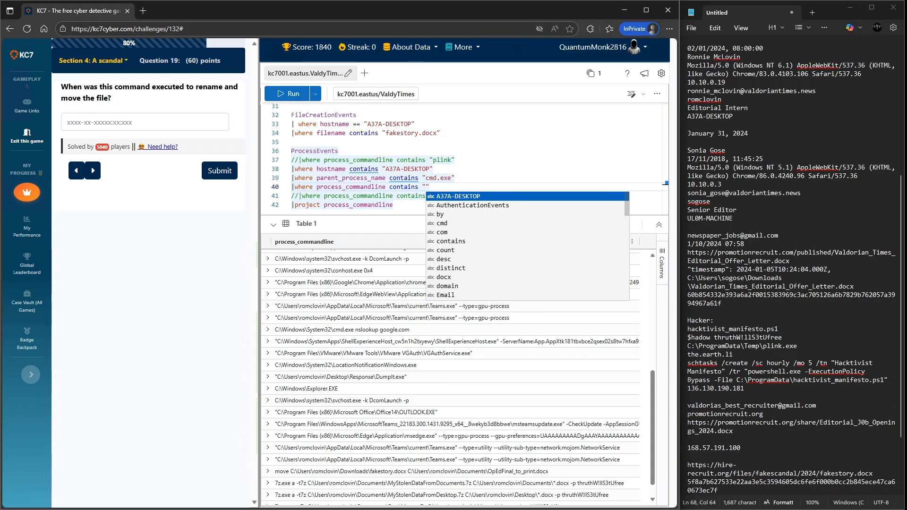
pyautogui.write('rename')
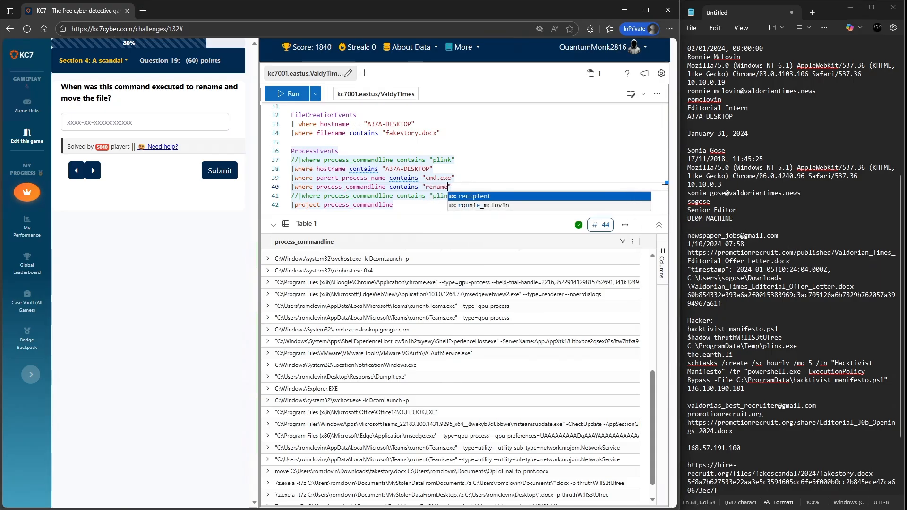
pyautogui.hotkey('shift', 'Return')
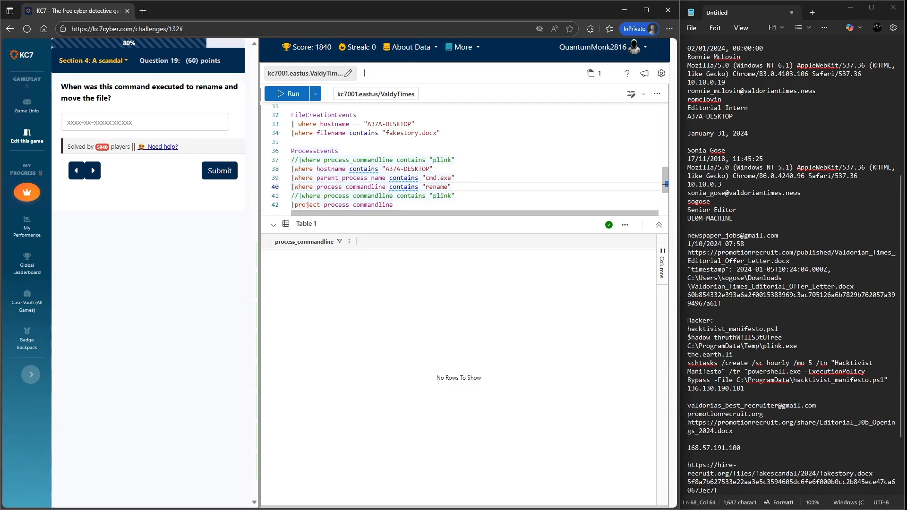
pyautogui.moveTo(393, 205); pyautogui.dragTo(291, 151)
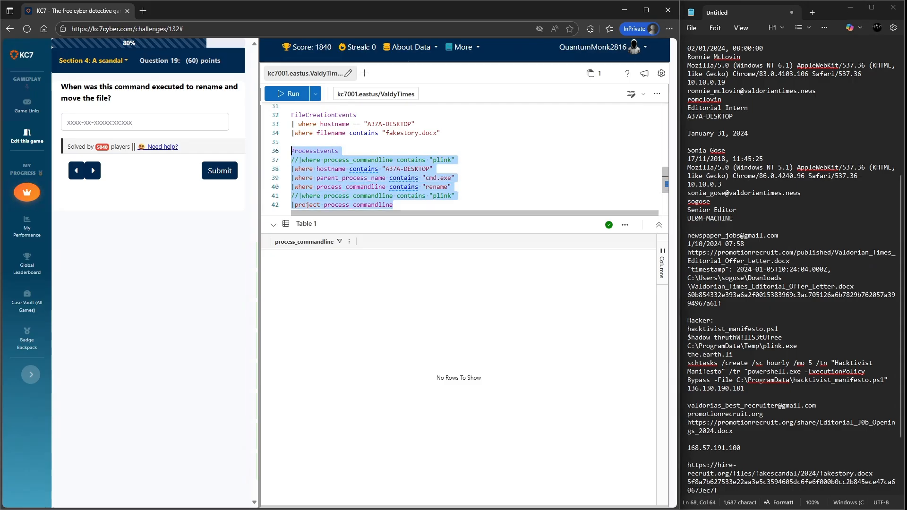
pyautogui.click(287, 94)
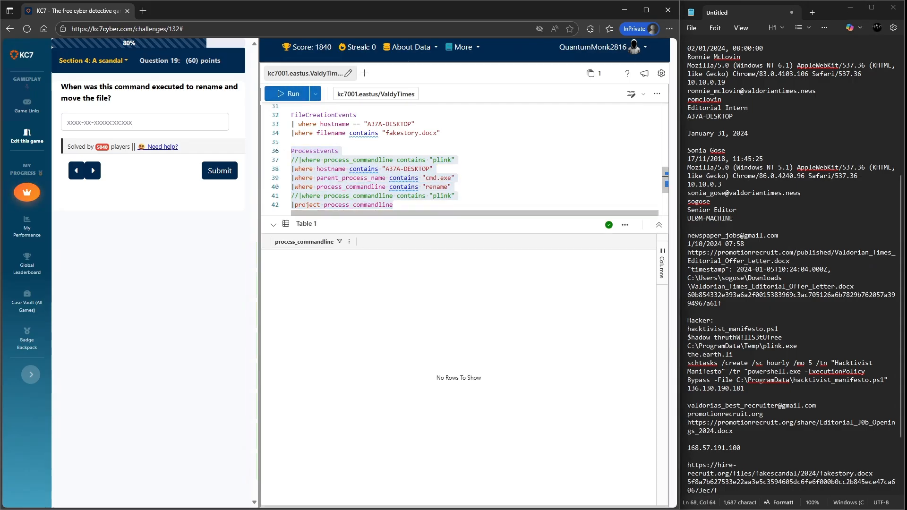
# - Comment out the "rename" filter line and rerun the ProcessEvents query
pyautogui.click(436, 187)
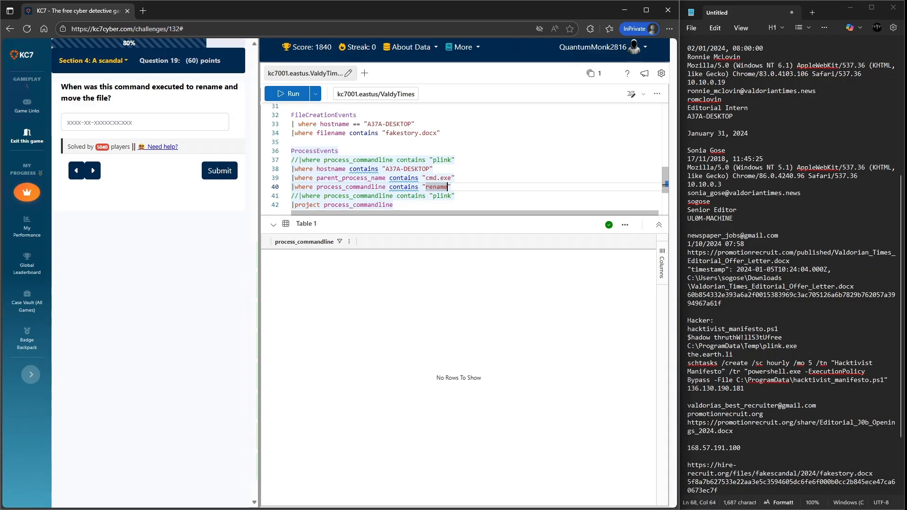
pyautogui.click(295, 187)
pyautogui.press('Left')
pyautogui.write('/')
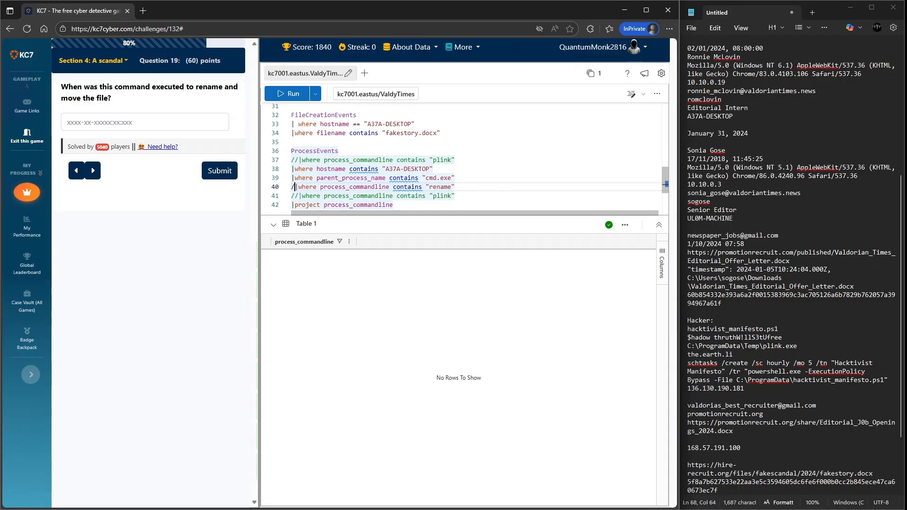
pyautogui.write('/')
pyautogui.hotkey('shift', 'Return')
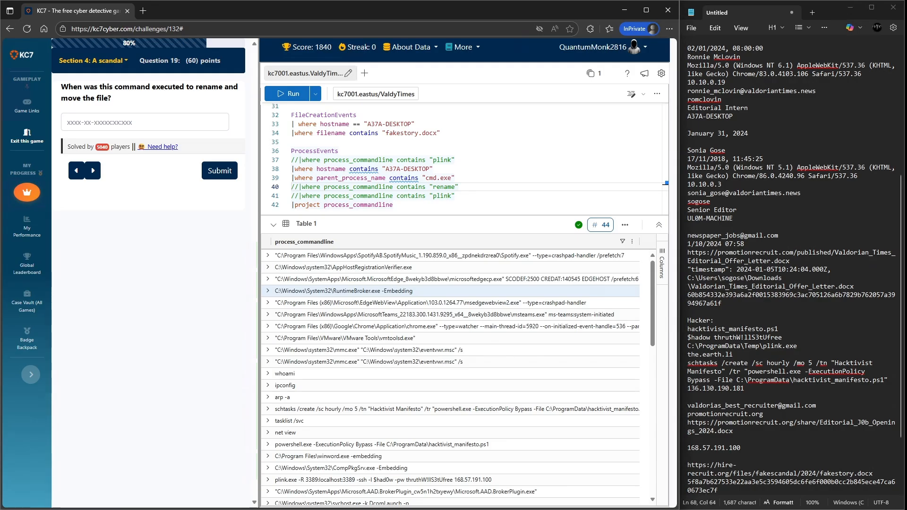
# - Browse the ProcessEvents results to examine the listed command lines around the file move
pyautogui.scroll(-3, 449, 290)
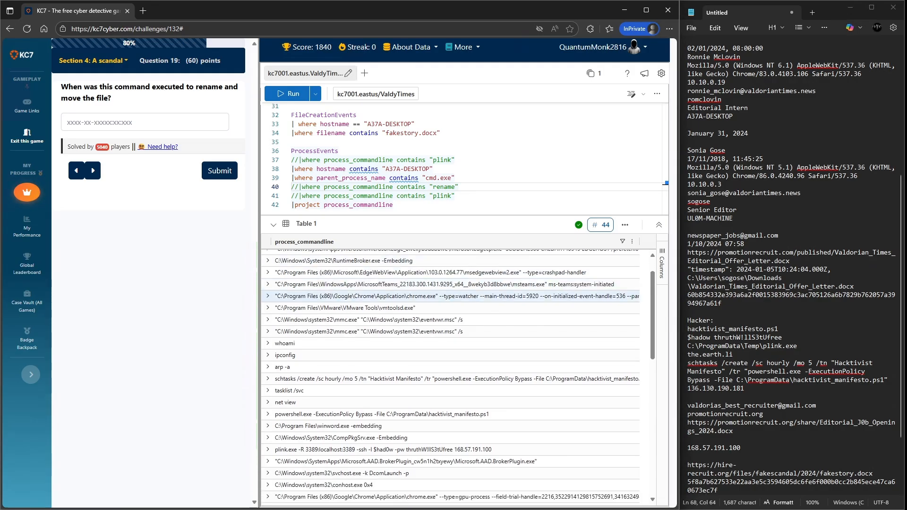
pyautogui.scroll(-1, 448, 294)
pyautogui.scroll(-4, 449, 303)
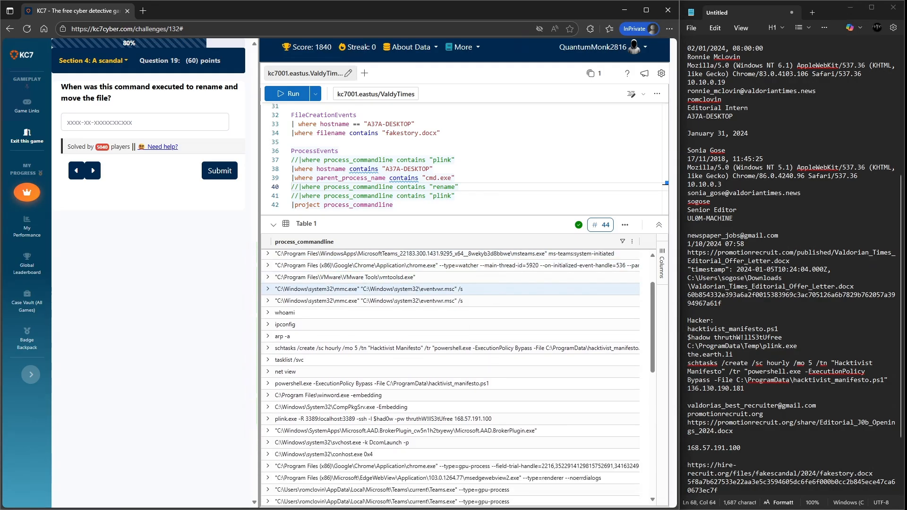
pyautogui.scroll(-6, 449, 352)
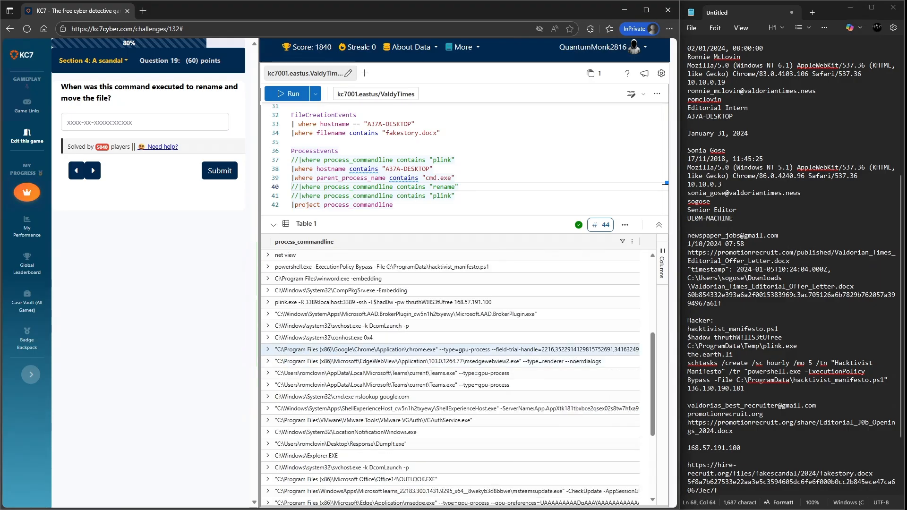
pyautogui.scroll(-3, 449, 347)
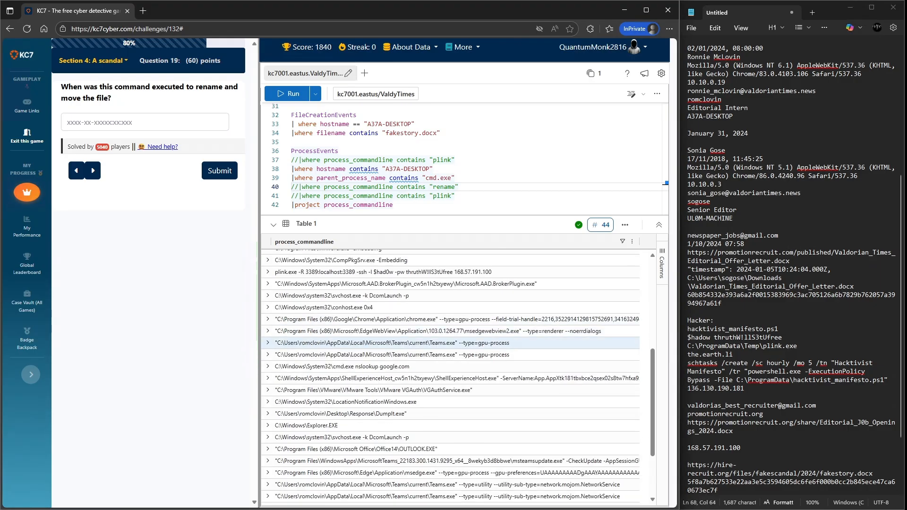
pyautogui.scroll(-3, 448, 350)
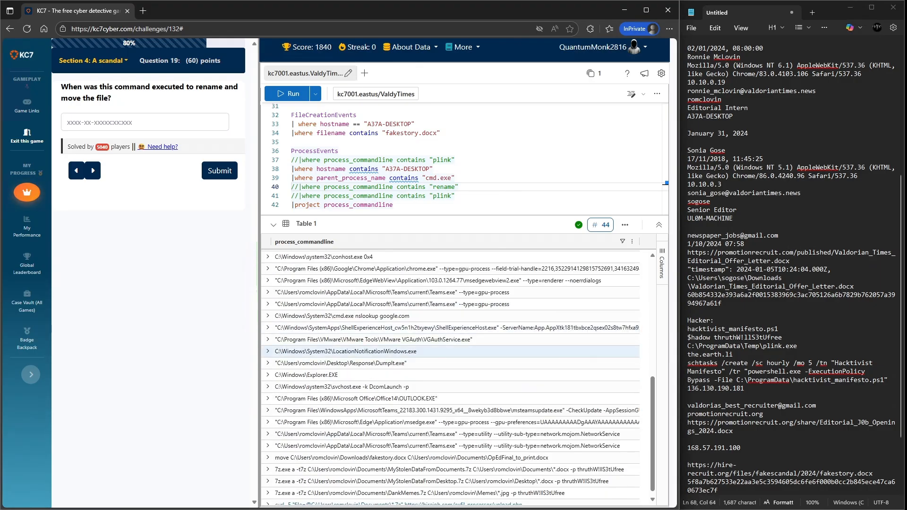
pyautogui.scroll(-1, 449, 350)
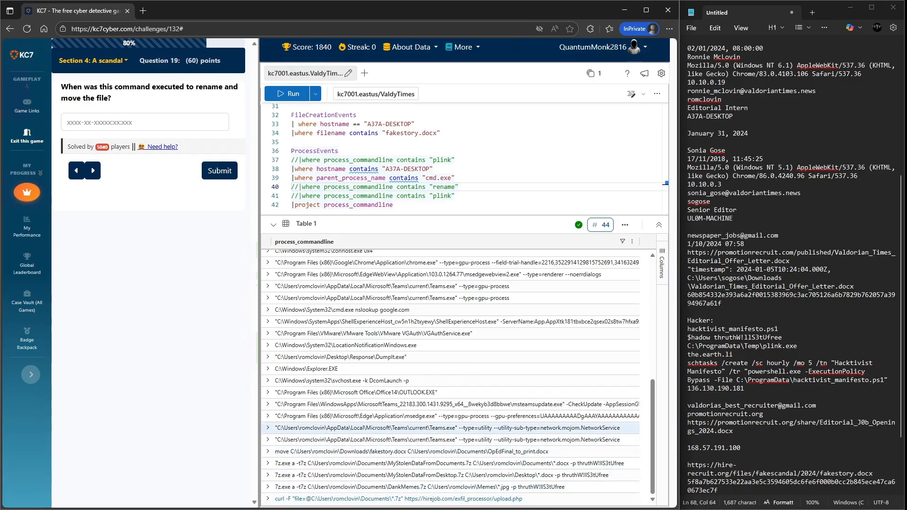
pyautogui.scroll(1, 449, 427)
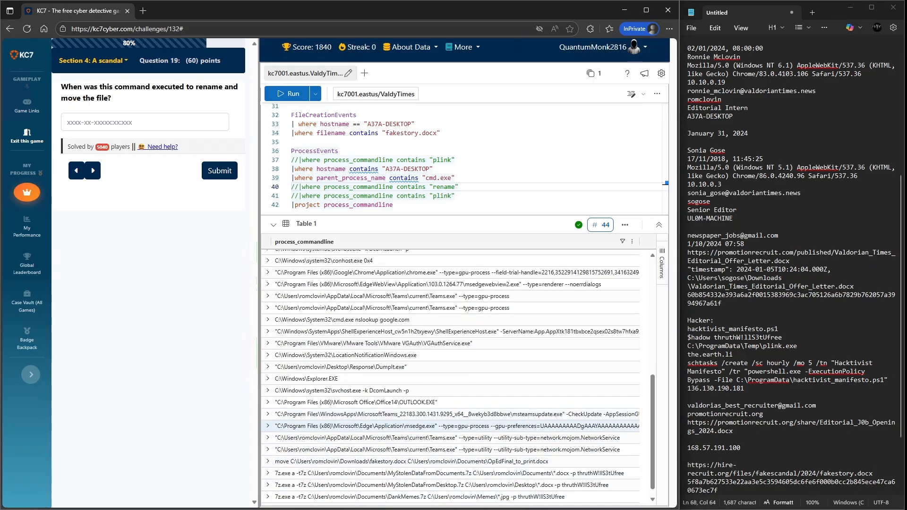
pyautogui.scroll(1, 449, 420)
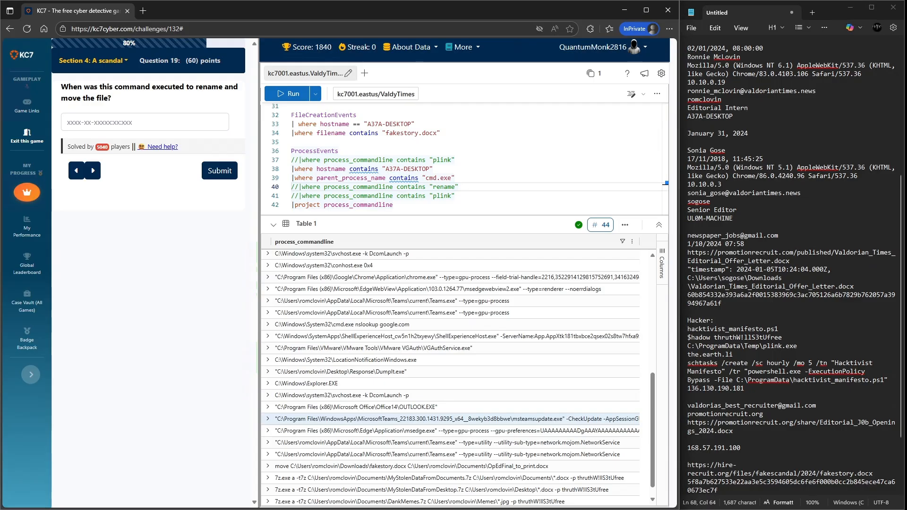
pyautogui.scroll(1, 449, 421)
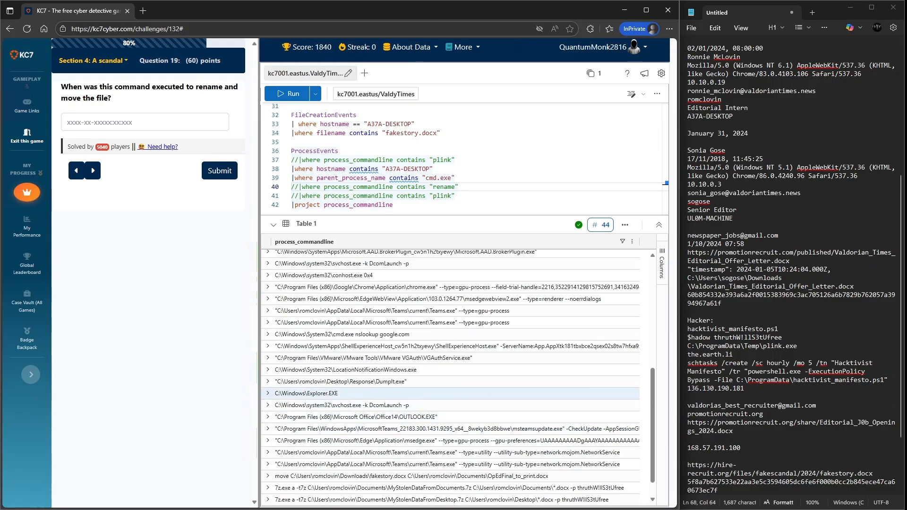
pyautogui.scroll(1, 449, 382)
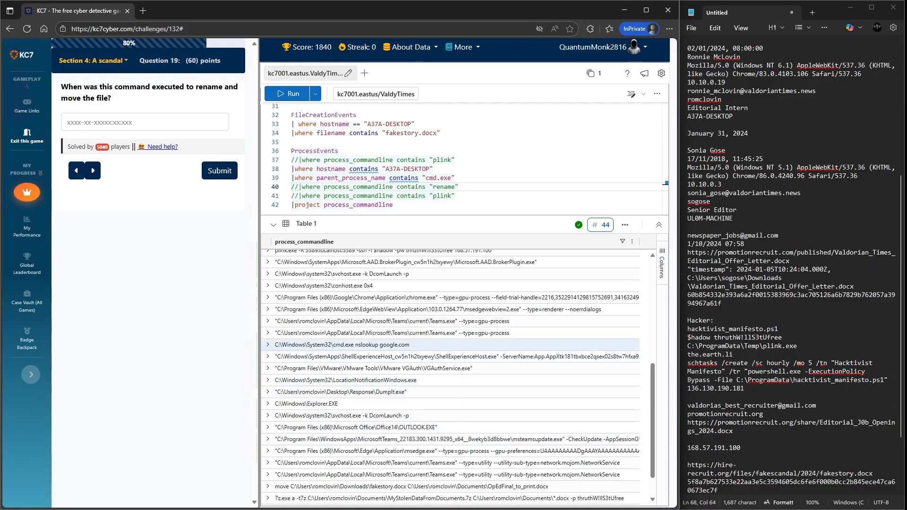
pyautogui.scroll(2, 449, 359)
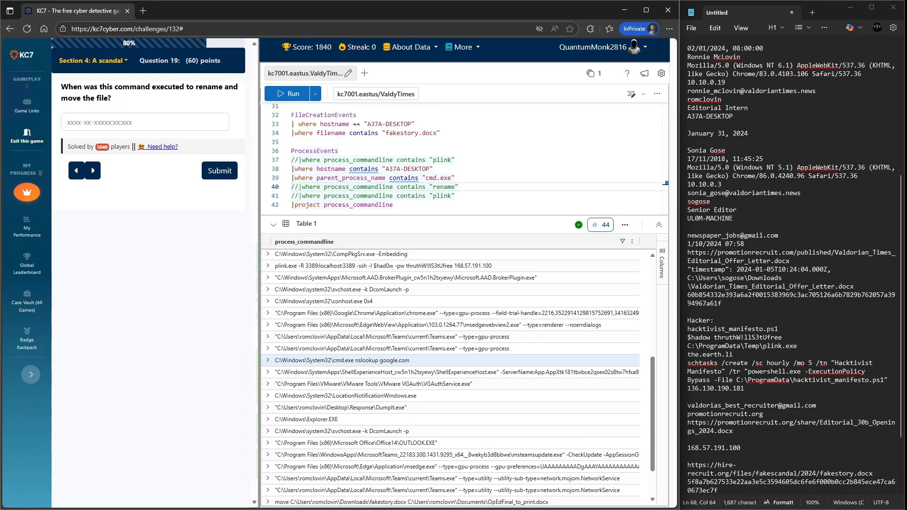
pyautogui.scroll(6, 449, 359)
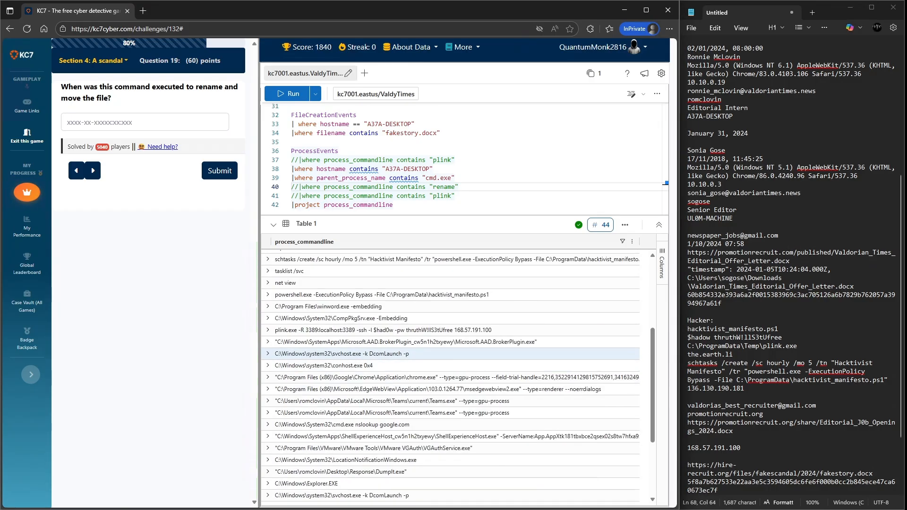
pyautogui.scroll(1, 449, 354)
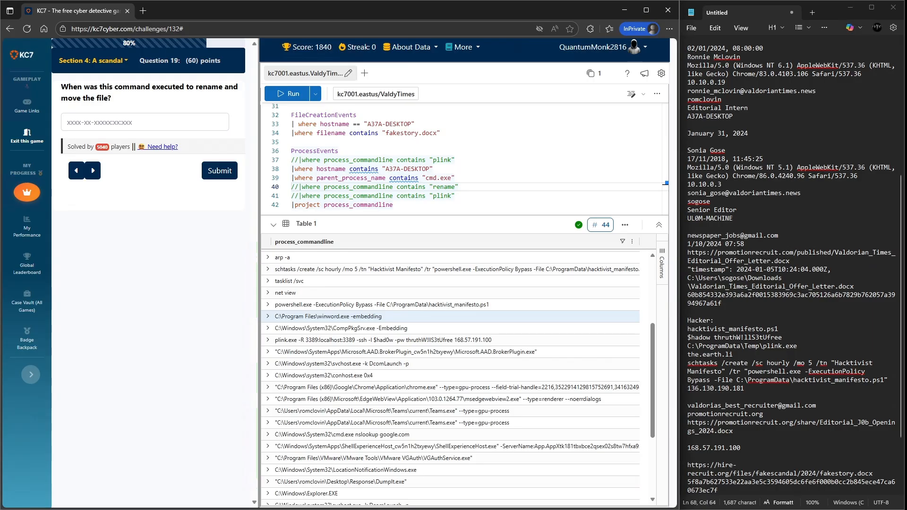
pyautogui.scroll(5, 449, 321)
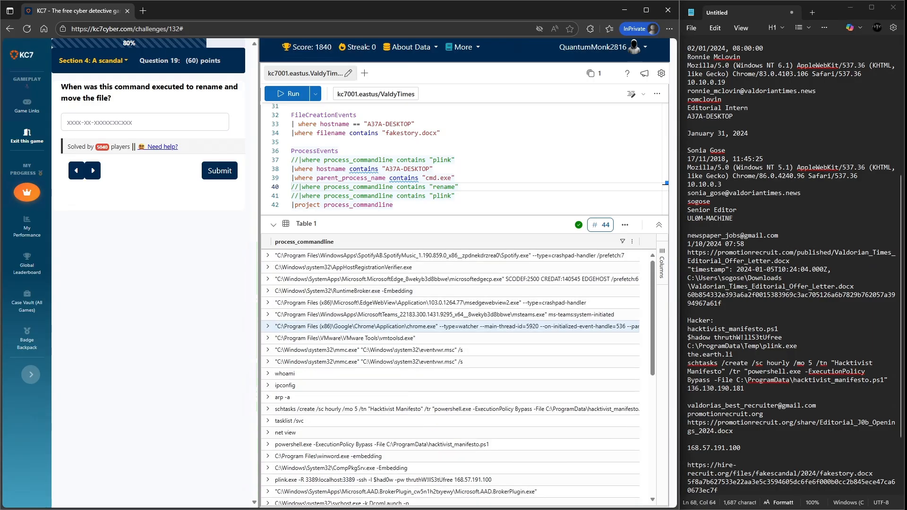
pyautogui.scroll(1, 449, 362)
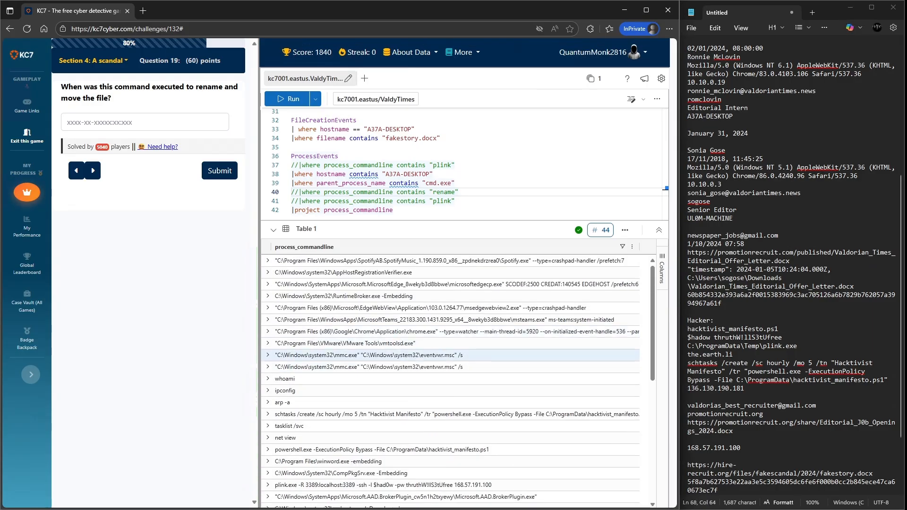
pyautogui.scroll(1, 449, 344)
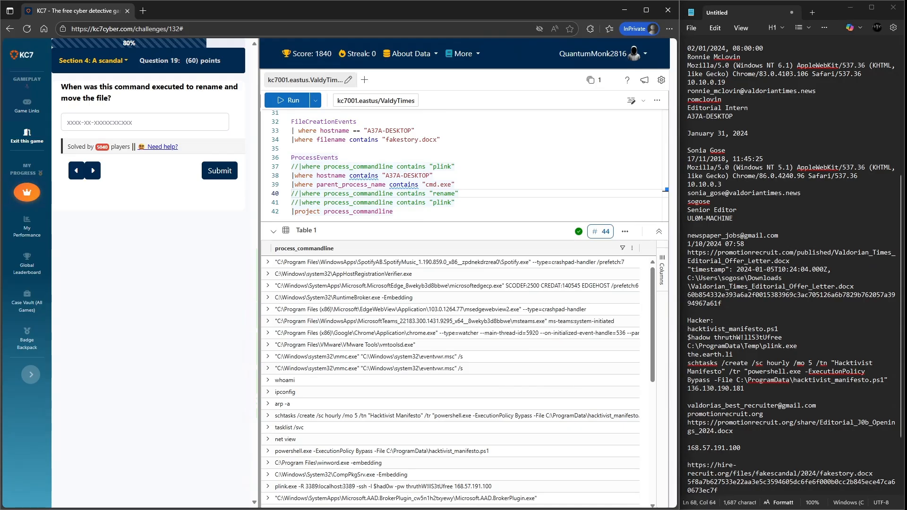
pyautogui.scroll(-10, 449, 349)
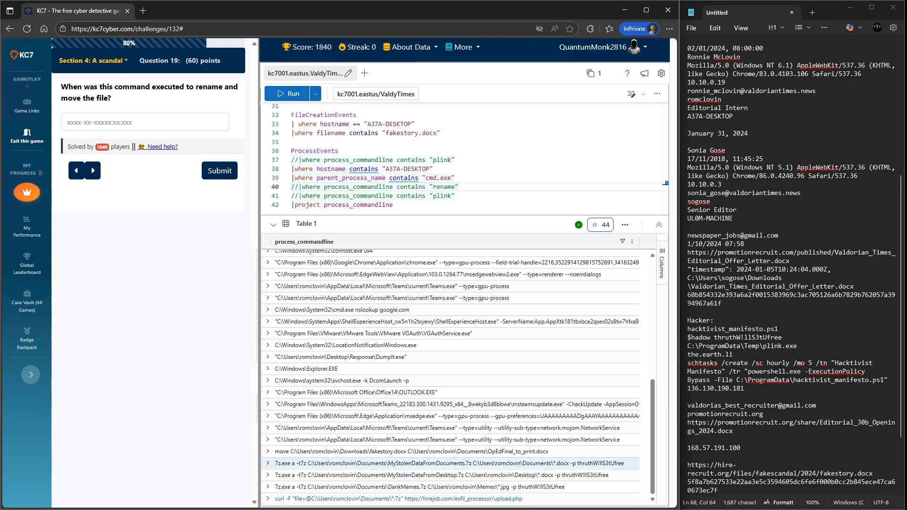
# - Expand and collapse the move command row in the results to inspect its details
pyautogui.click(267, 451)
pyautogui.scroll(-2, 341, 473)
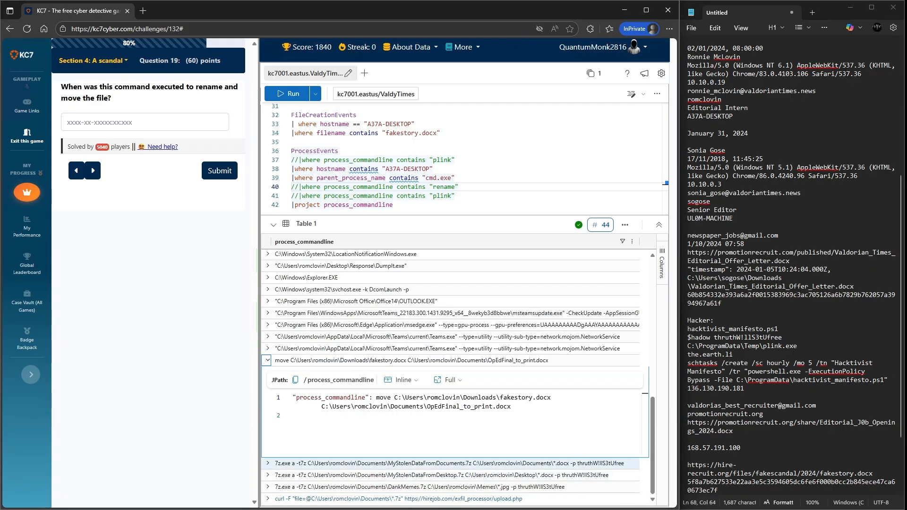
pyautogui.click(268, 360)
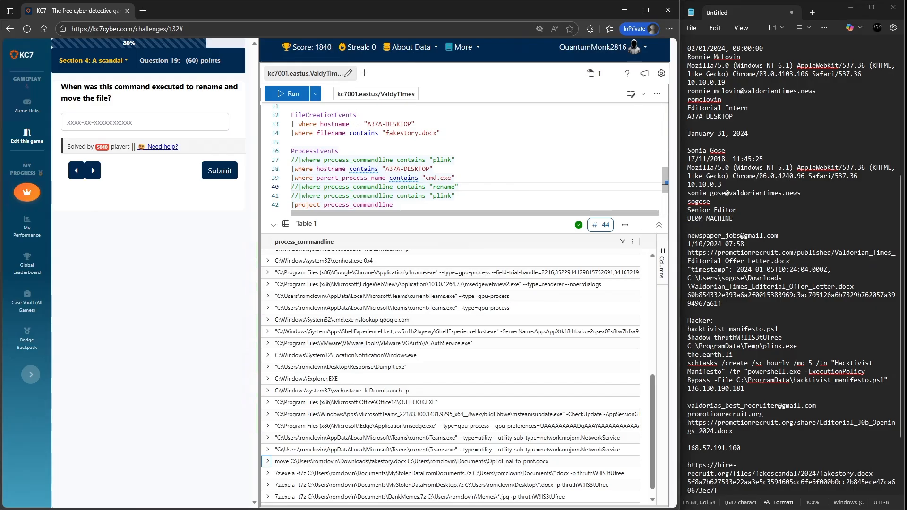
# - Add timestamp to the project line of the ProcessEvents query and rerun it
pyautogui.click(396, 205)
pyautogui.write(', tim')
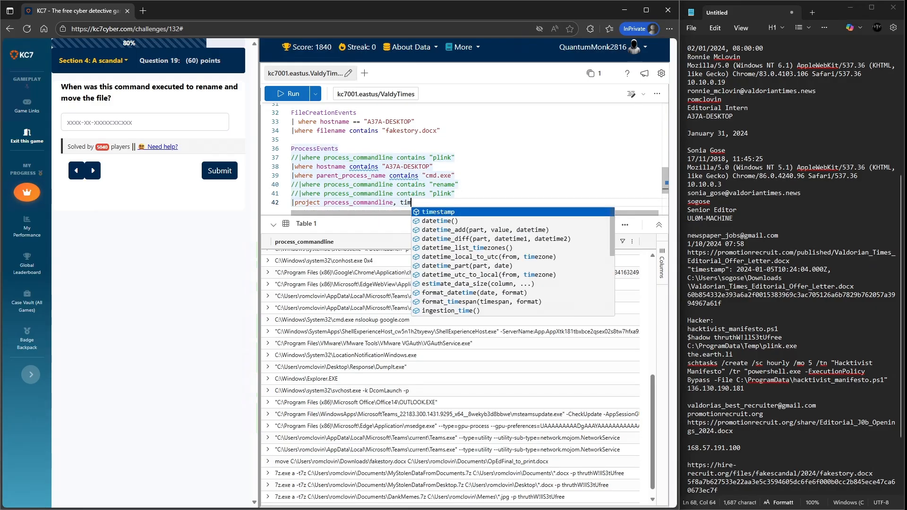
pyautogui.press('Tab')
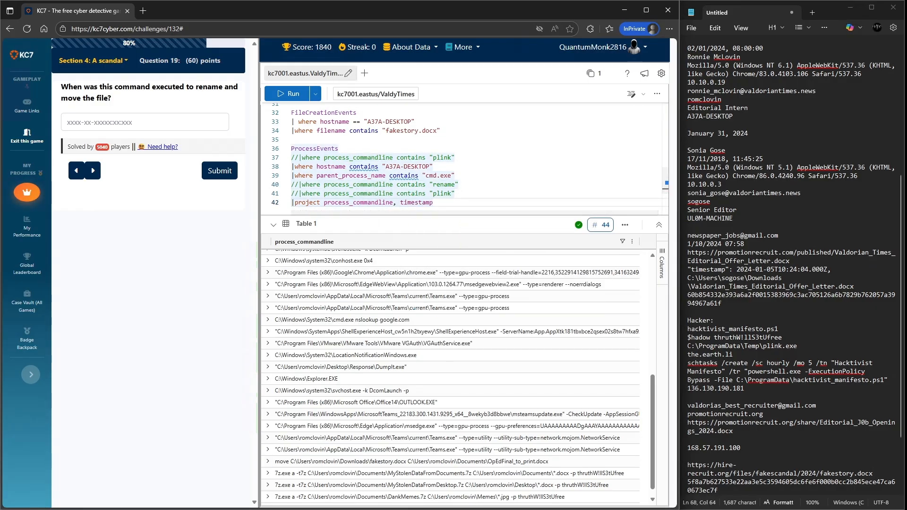
pyautogui.hotkey('shift', 'Return')
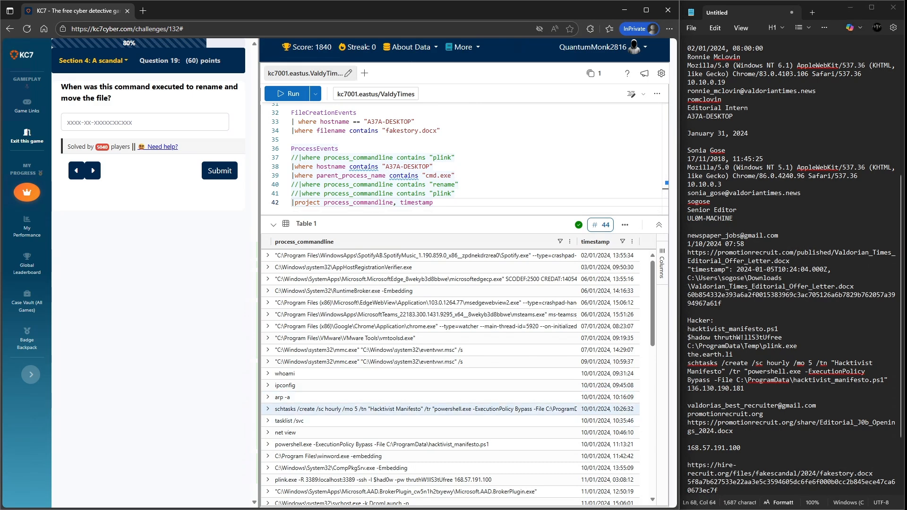
# - Expand the move command row, copy its timestamp 2024-01-31T10:26:20.000Z, submit it as the answer, and keep playing
pyautogui.scroll(-5, 425, 416)
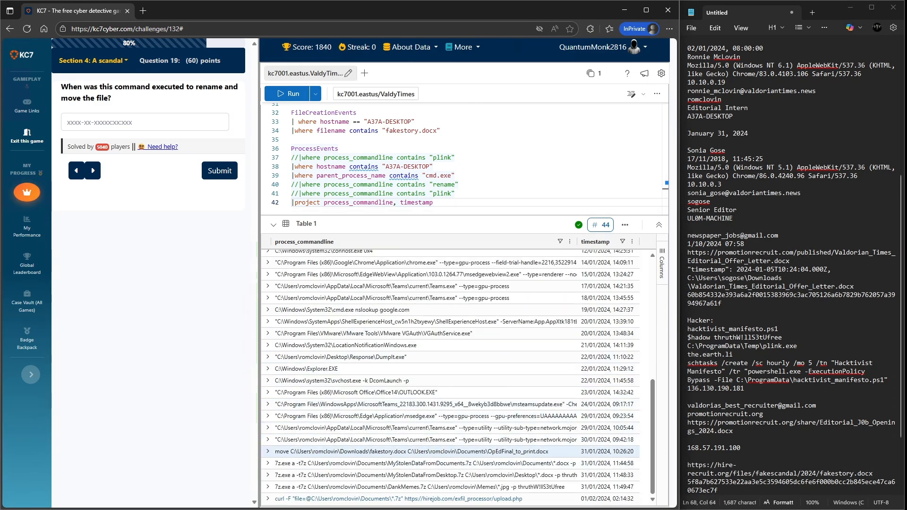
pyautogui.click(268, 452)
pyautogui.scroll(-2, 378, 425)
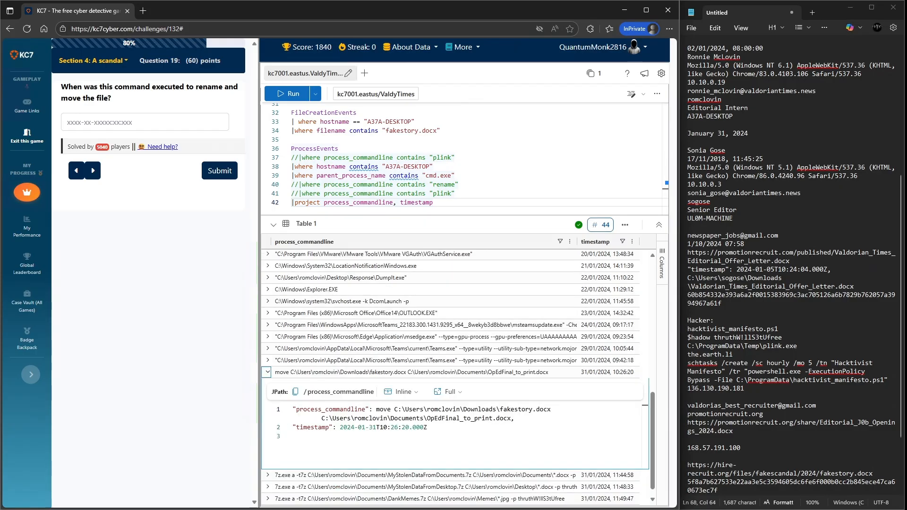
pyautogui.moveTo(427, 416); pyautogui.dragTo(340, 416)
pyautogui.hotkey('ctrl', 'c')
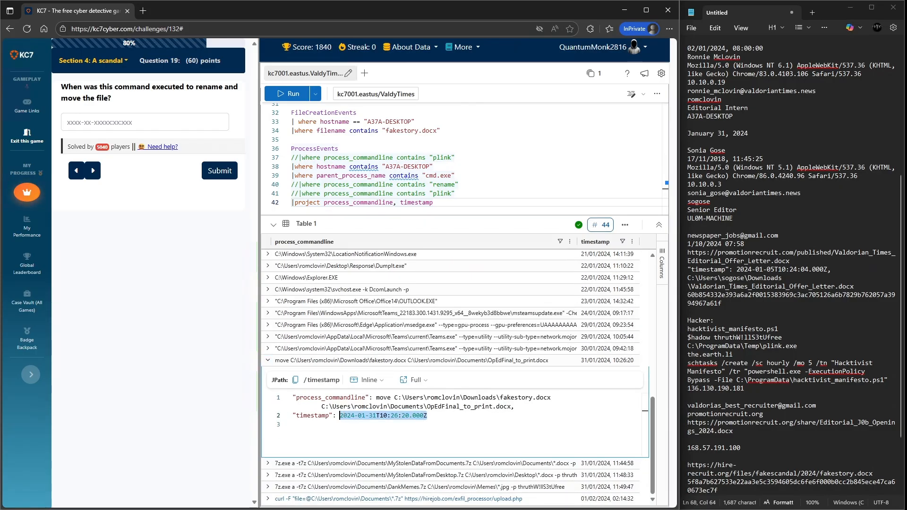
pyautogui.click(142, 122)
pyautogui.hotkey('ctrl', 'v')
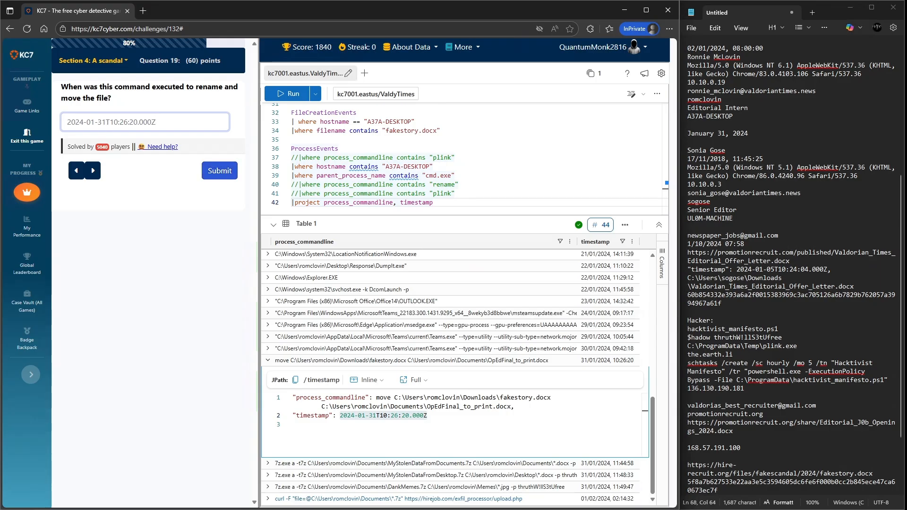
pyautogui.click(219, 170)
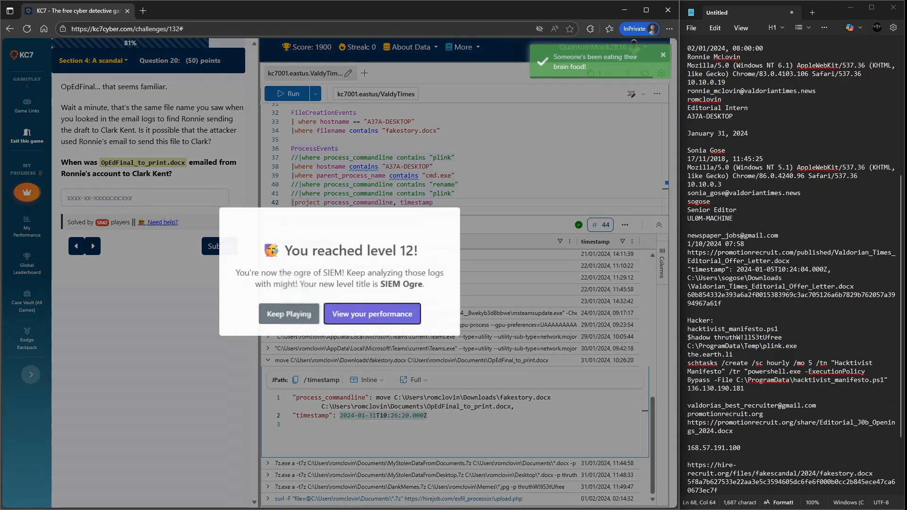
pyautogui.click(289, 381)
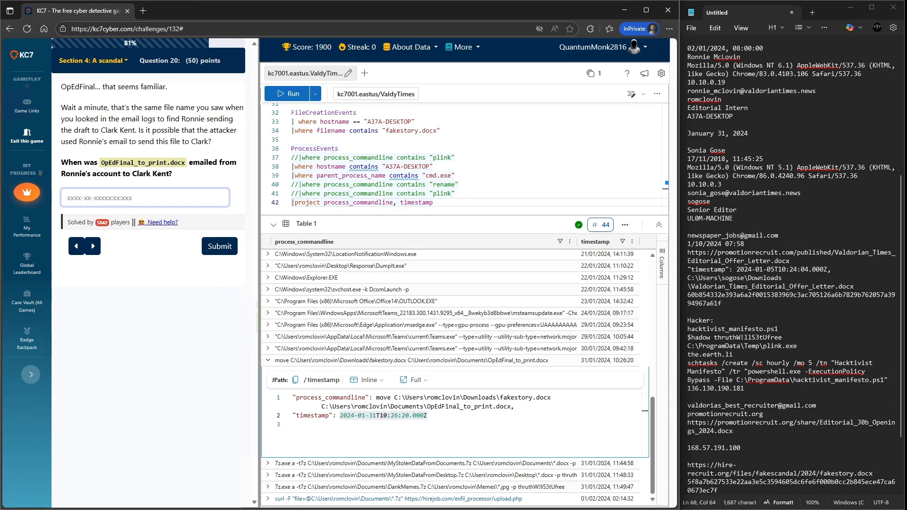
# - Copy the file name OpEdFinal_to_print.docx from the new question text
pyautogui.moveTo(101, 162); pyautogui.dragTo(185, 162)
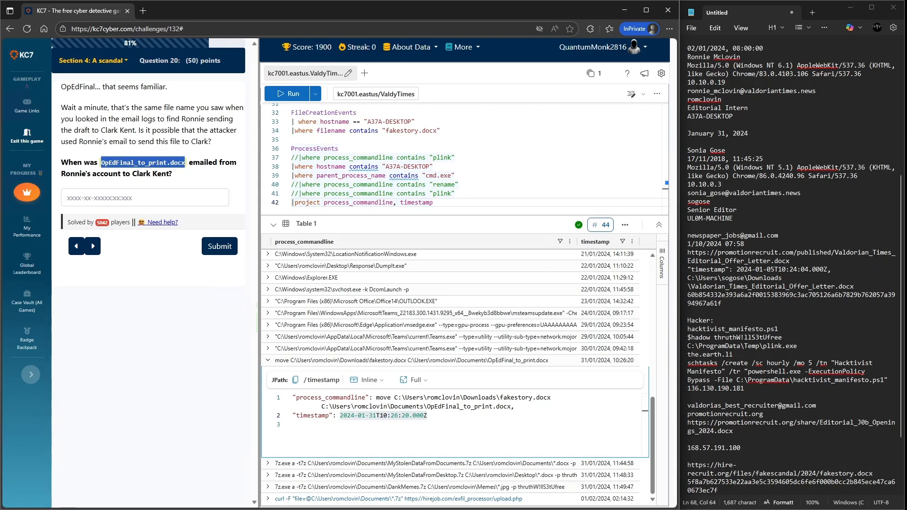
pyautogui.hotkey('ctrl', 'c')
# - Comment out the Email query's sender filter line and change the next filter's recipient field to sender
pyautogui.scroll(6, 466, 156)
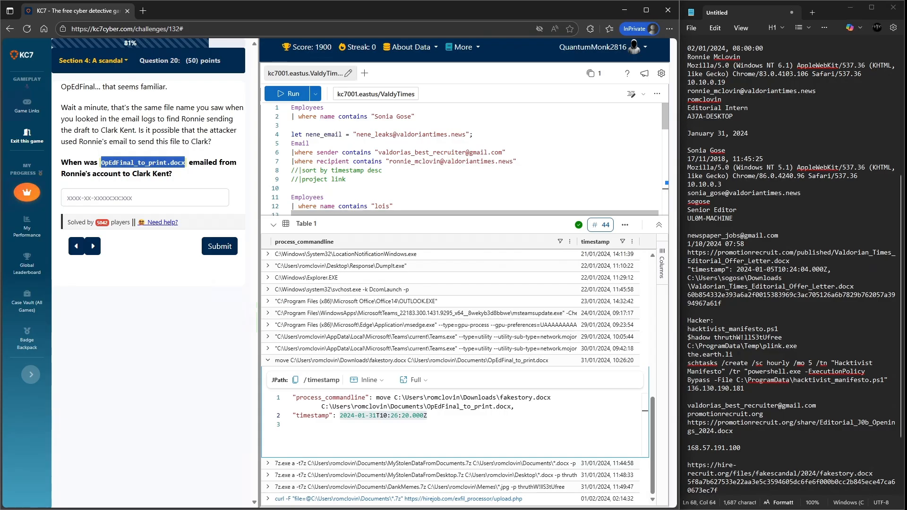
pyautogui.click(291, 152)
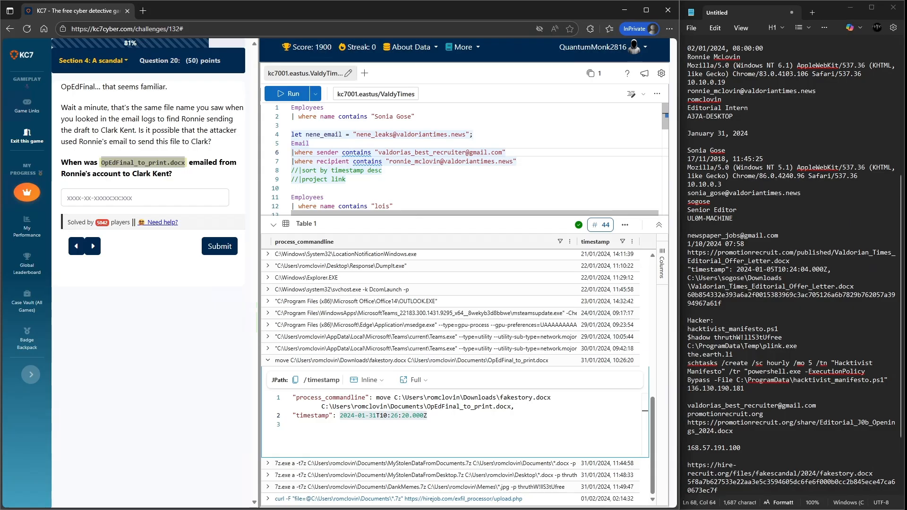
pyautogui.write('//')
pyautogui.press('Down')
pyautogui.press('Right')
pyautogui.press('Right')
pyautogui.press('Right')
pyautogui.press('Right')
pyautogui.press('Right')
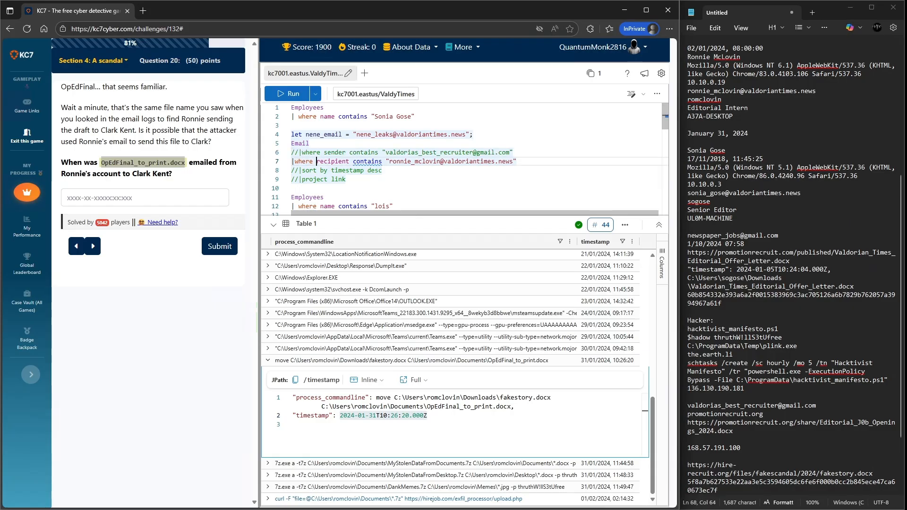
pyautogui.hotkey('ctrl', 'shift', 'Right')
pyautogui.write('rec')
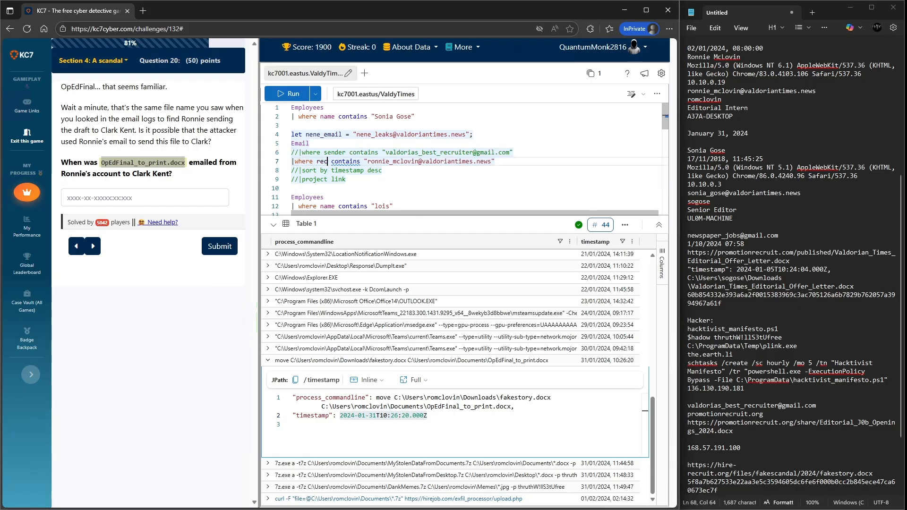
pyautogui.press('BackSpace')
pyautogui.press('BackSpace')
pyautogui.press('BackSpace')
pyautogui.write('sener')
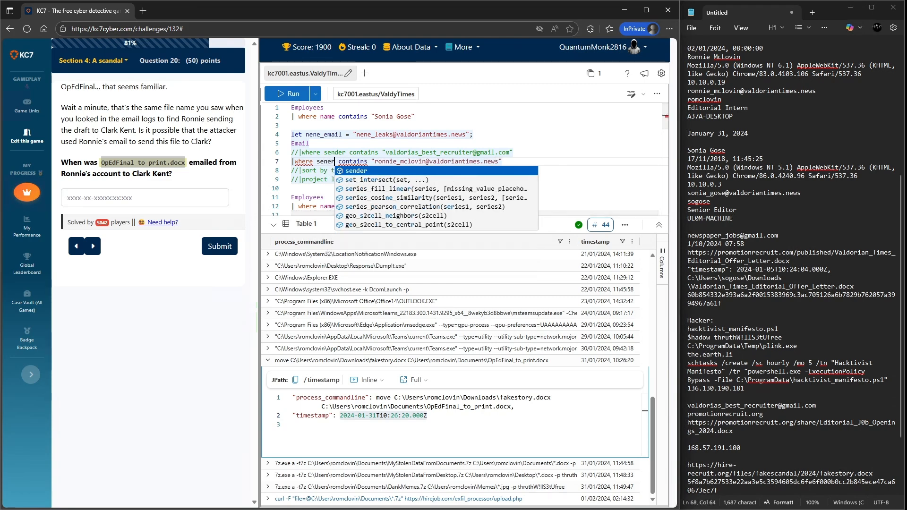
pyautogui.press('BackSpace')
pyautogui.press('BackSpace')
pyautogui.write('der')
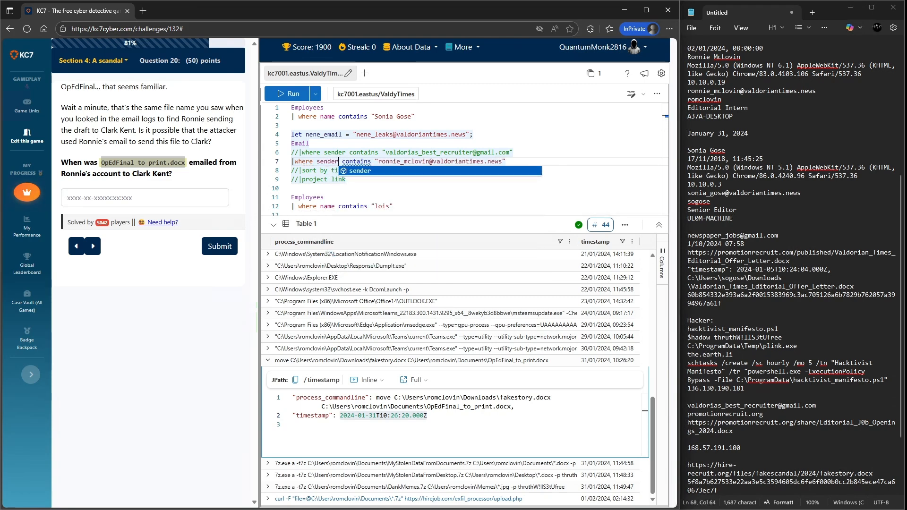
# - Add a filter to the Email query for link containing "OpEdFinal_to_print.docx" and run it
pyautogui.press('Escape')
pyautogui.press('End')
pyautogui.press('Return')
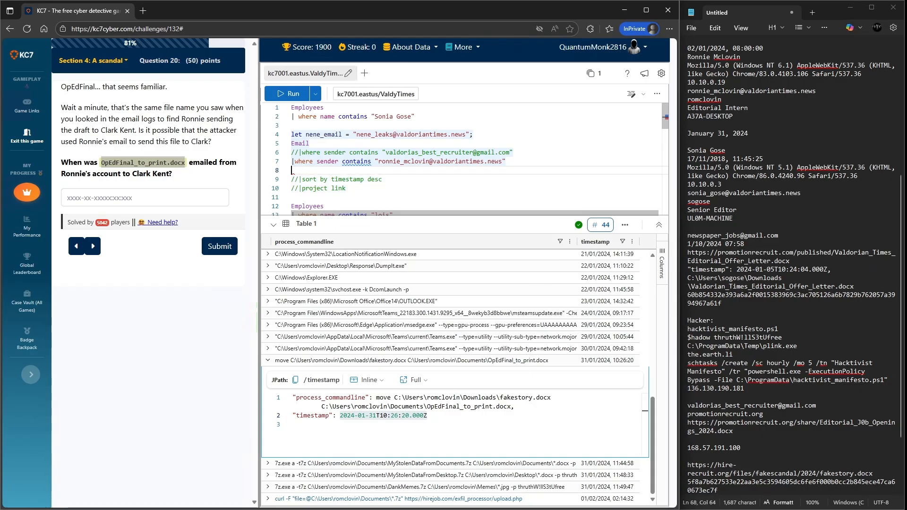
pyautogui.write('|where ')
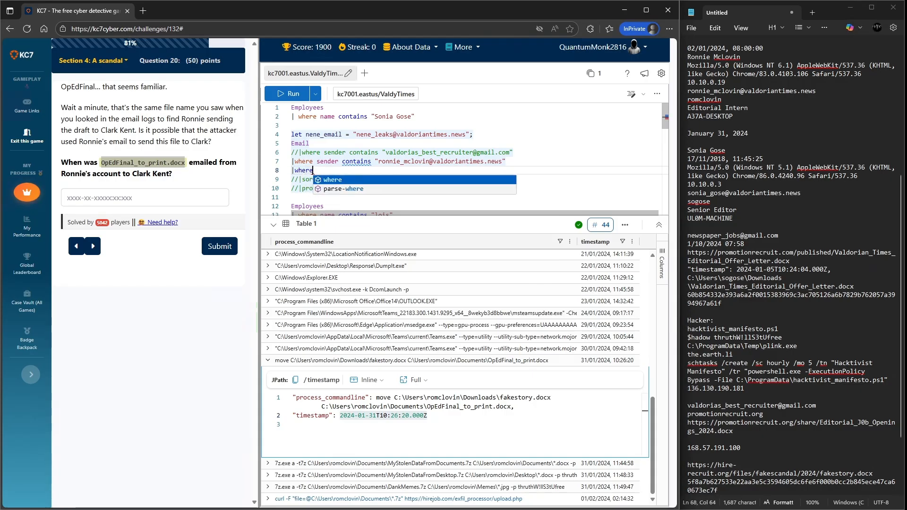
pyautogui.write('link contains "')
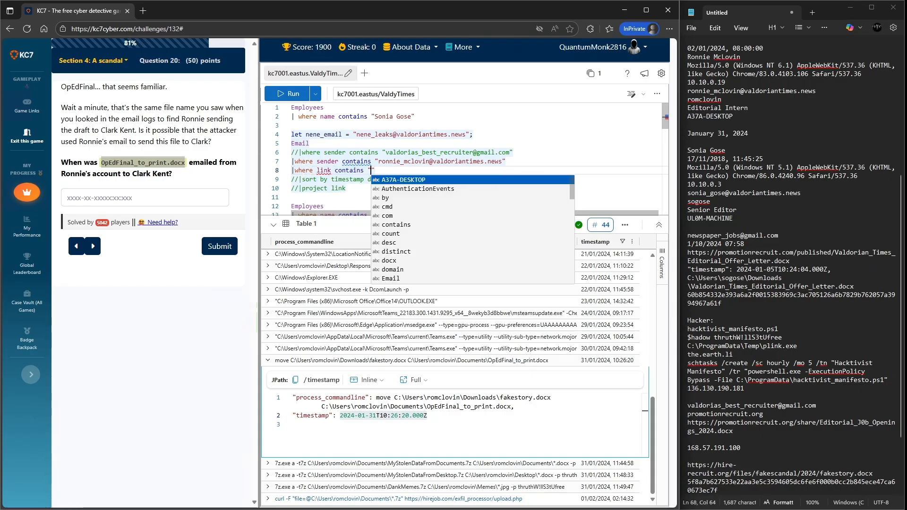
pyautogui.hotkey('ctrl', 'v')
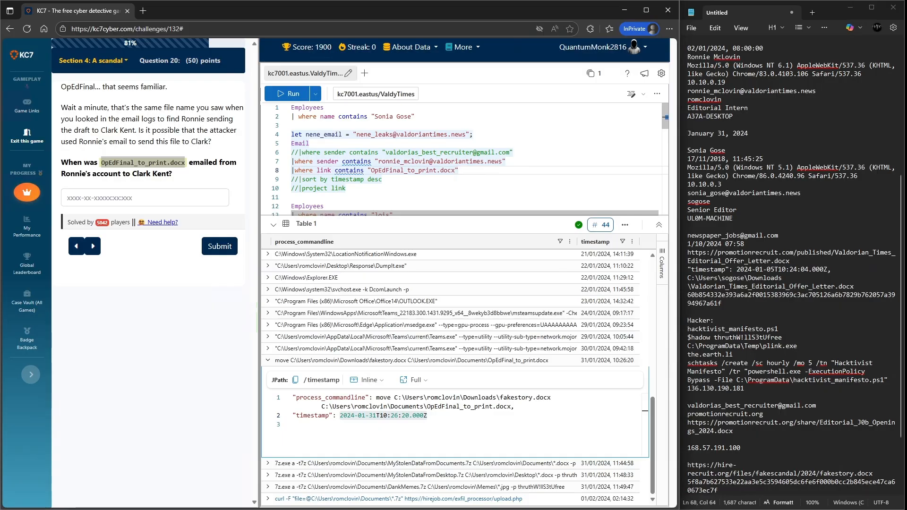
pyautogui.hotkey('shift', 'Return')
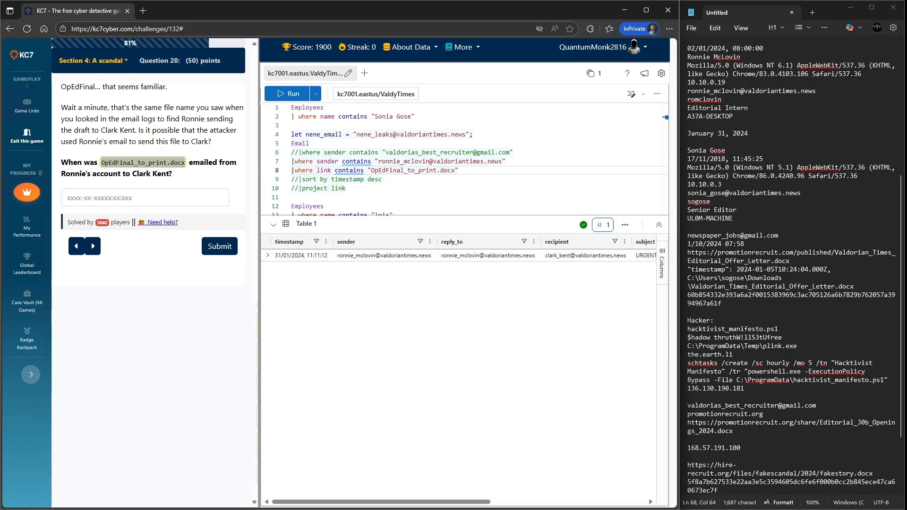
# - Expand the email result, copy its timestamp 2024-01-31T11:11:12.000Z, and submit it as the answer
pyautogui.click(268, 255)
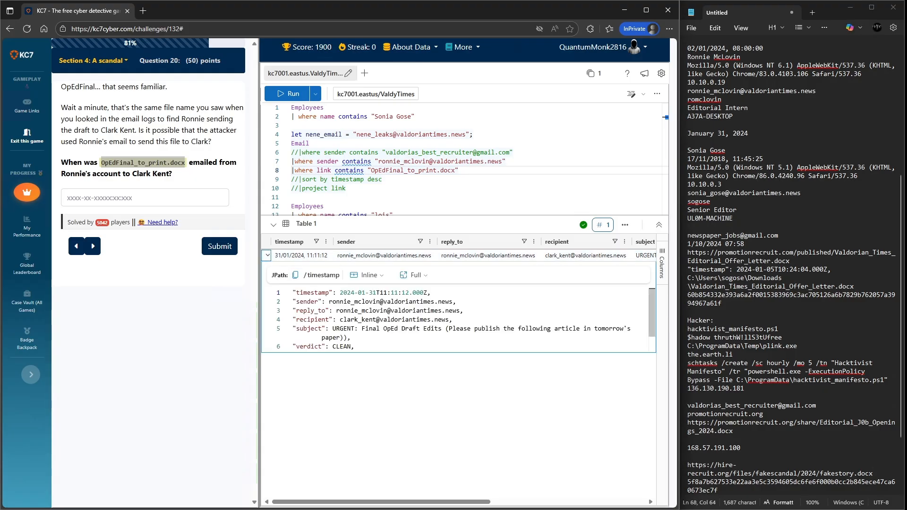
pyautogui.moveTo(416, 292); pyautogui.dragTo(339, 293)
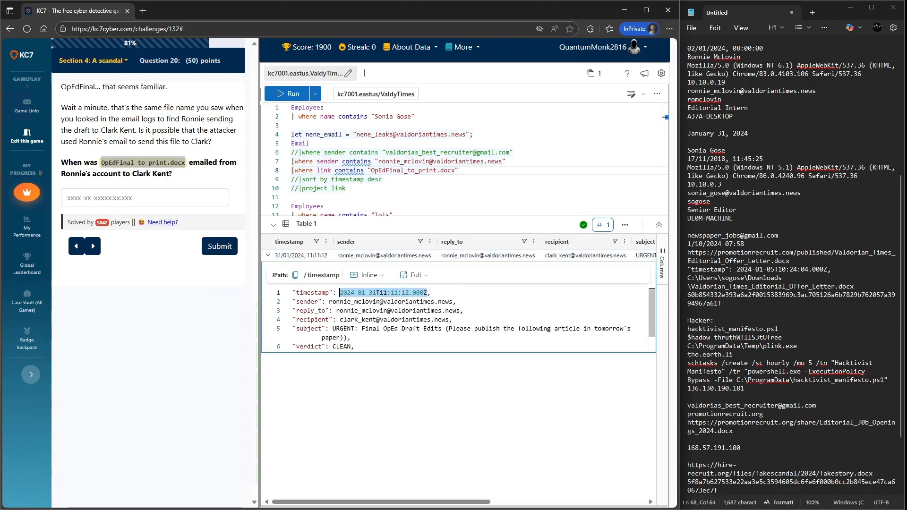
pyautogui.hotkey('ctrl', 'c')
pyautogui.click(145, 198)
pyautogui.hotkey('ctrl', 'v')
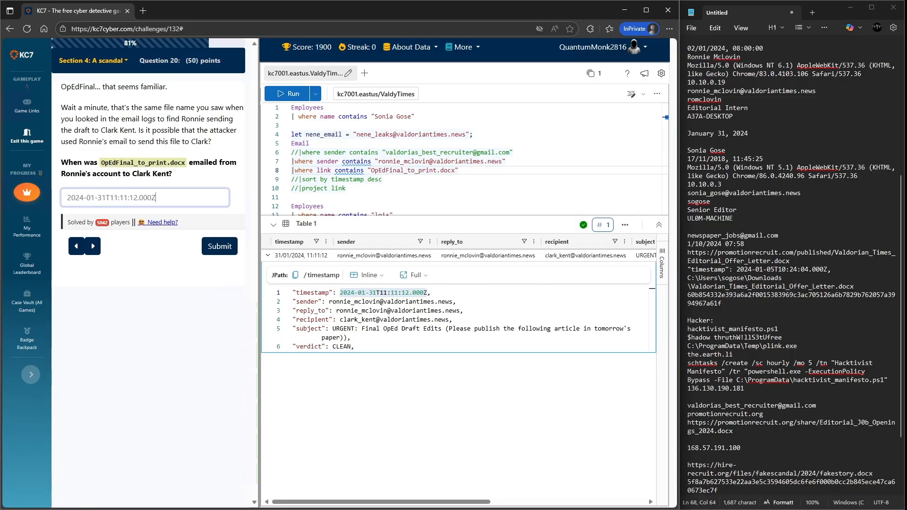
pyautogui.press('Return')
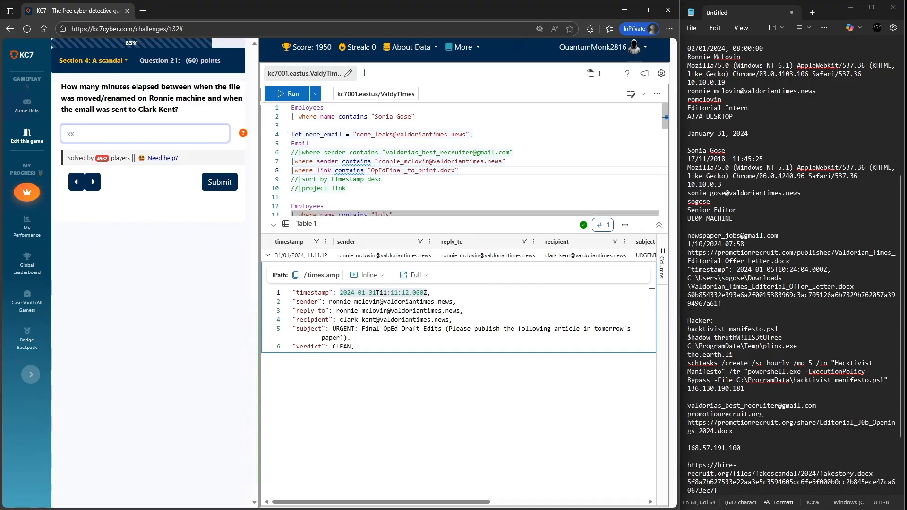
# - Rerun the ProcessEvents query and copy the move command's timestamp from its expanded row
pyautogui.scroll(-4, 406, 160)
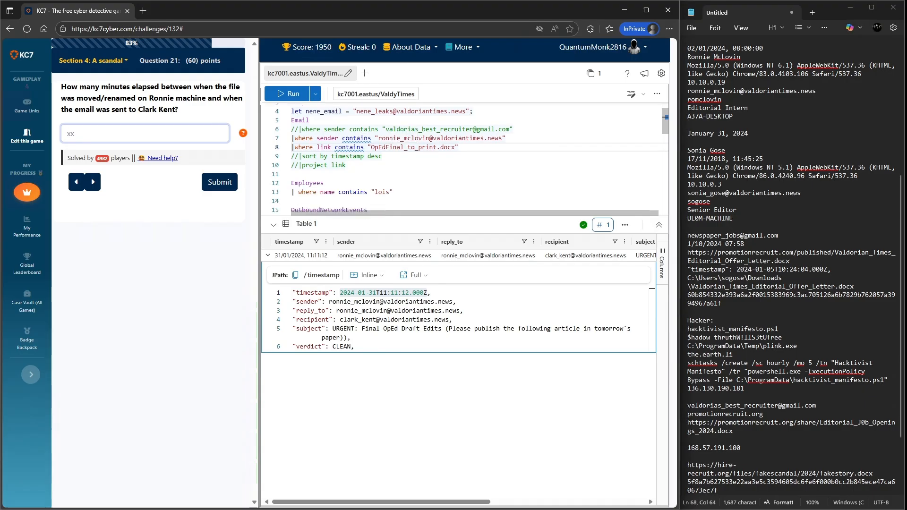
pyautogui.scroll(-6, 406, 161)
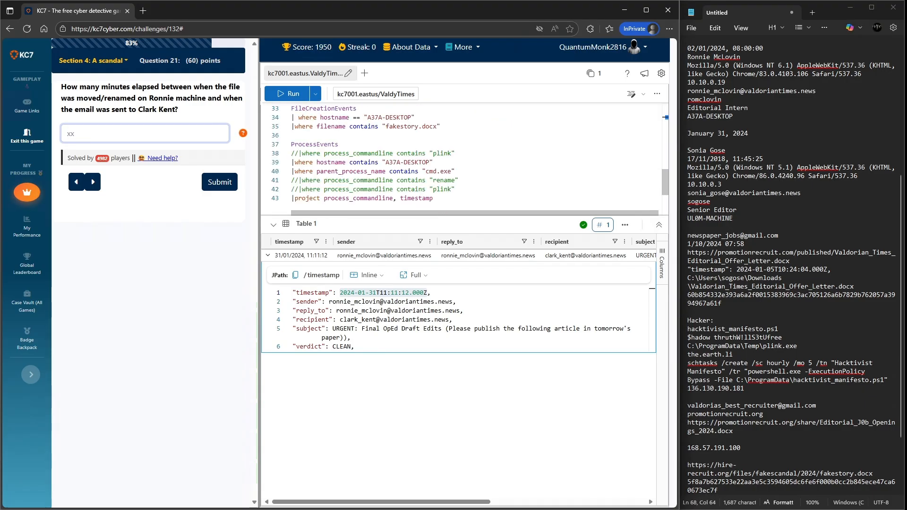
pyautogui.moveTo(433, 198); pyautogui.dragTo(291, 144)
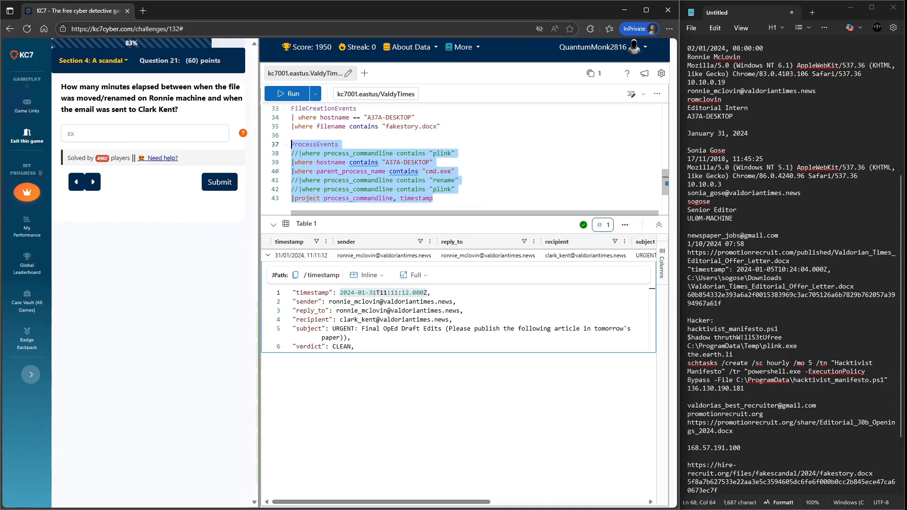
pyautogui.hotkey('shift', 'Return')
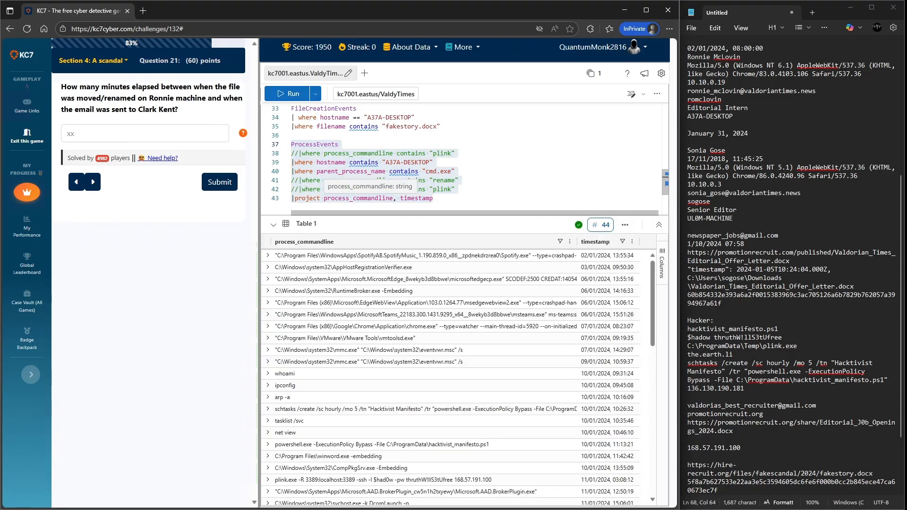
pyautogui.scroll(-5, 449, 380)
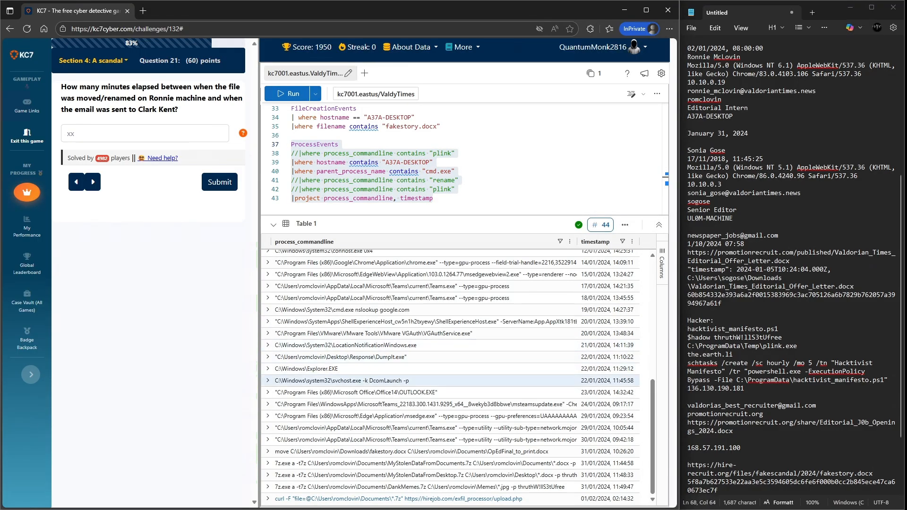
pyautogui.click(268, 452)
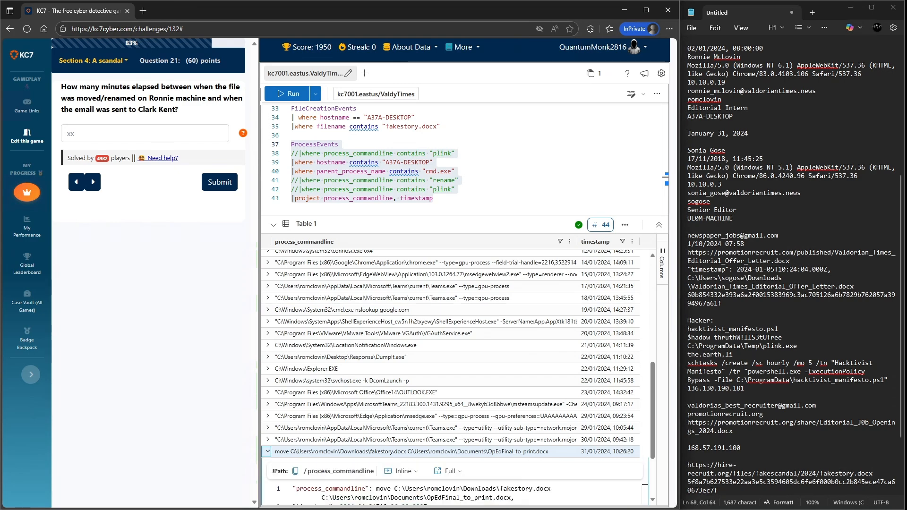
pyautogui.scroll(-2, 378, 426)
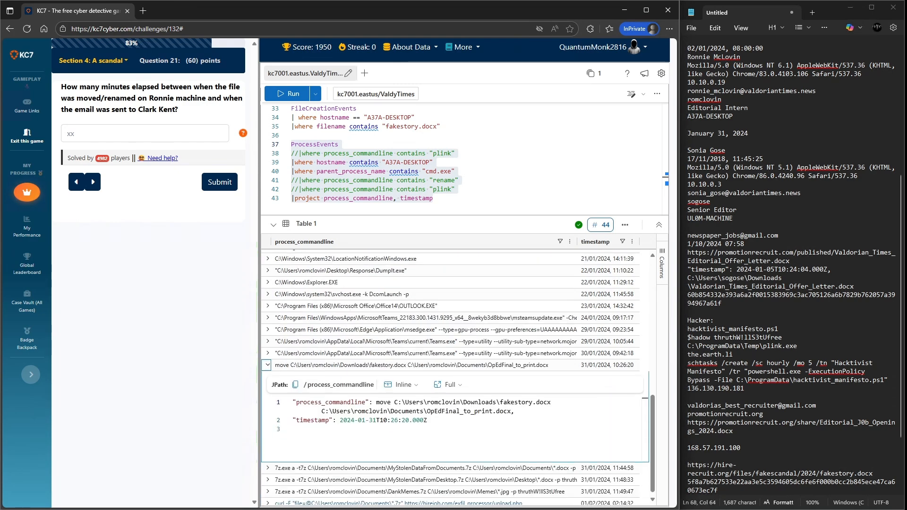
pyautogui.moveTo(427, 420); pyautogui.dragTo(339, 420)
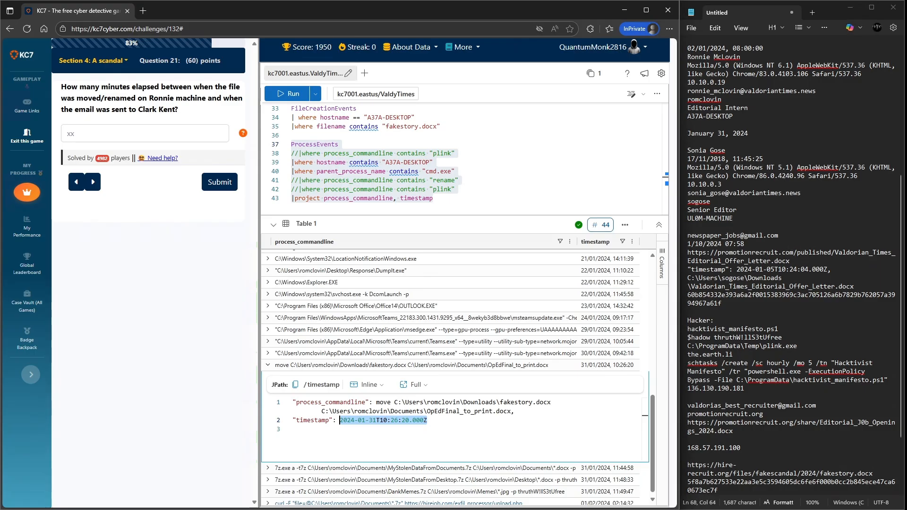
# - Paste the move timestamp 2024-01-31T10:26:20.000Z at the end of the notes
pyautogui.hotkey('alt', 'Tab')
pyautogui.press('Return')
pyautogui.press('Return')
pyautogui.press('Return')
pyautogui.press('Return')
pyautogui.press('Return')
pyautogui.press('Return')
pyautogui.hotkey('ctrl', 'v')
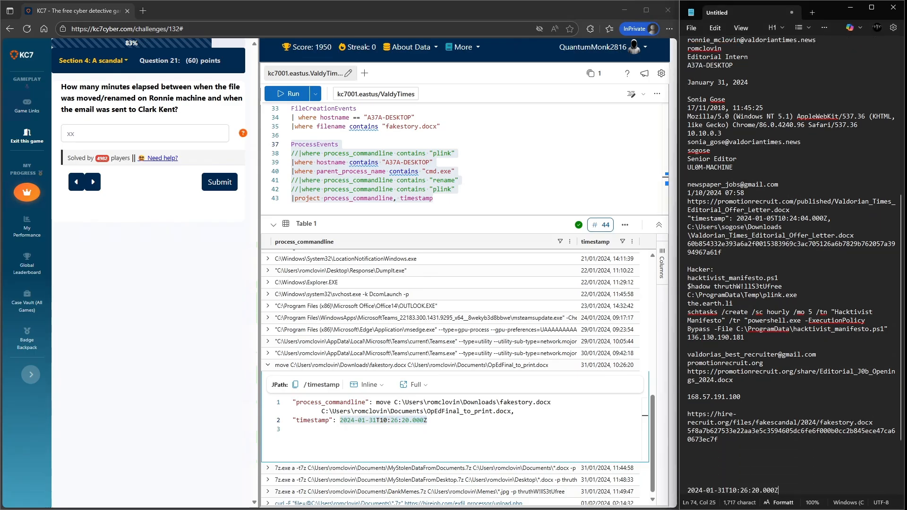
pyautogui.press('Return')
pyautogui.press('Return')
# - Rerun the Email query, copy the email's timestamp, and paste it below the move timestamp in the notes
pyautogui.scroll(10, 462, 156)
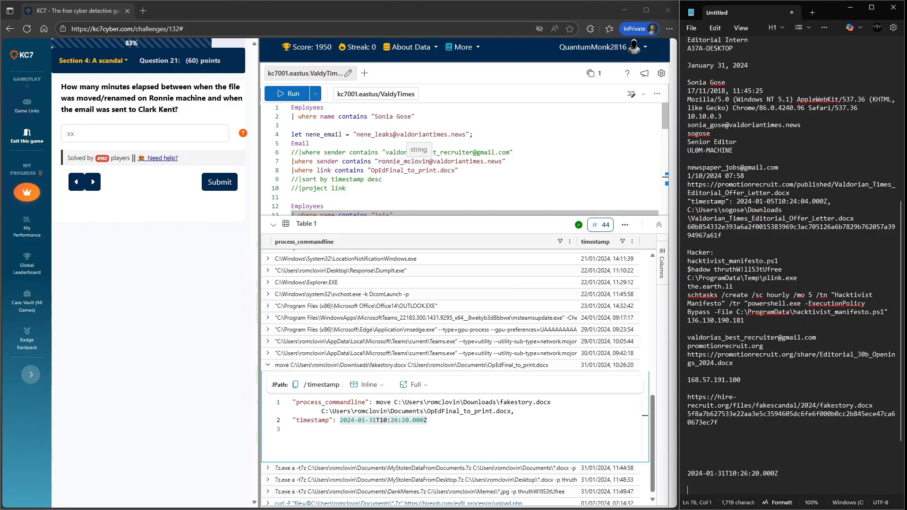
pyautogui.moveTo(346, 188); pyautogui.dragTo(292, 143)
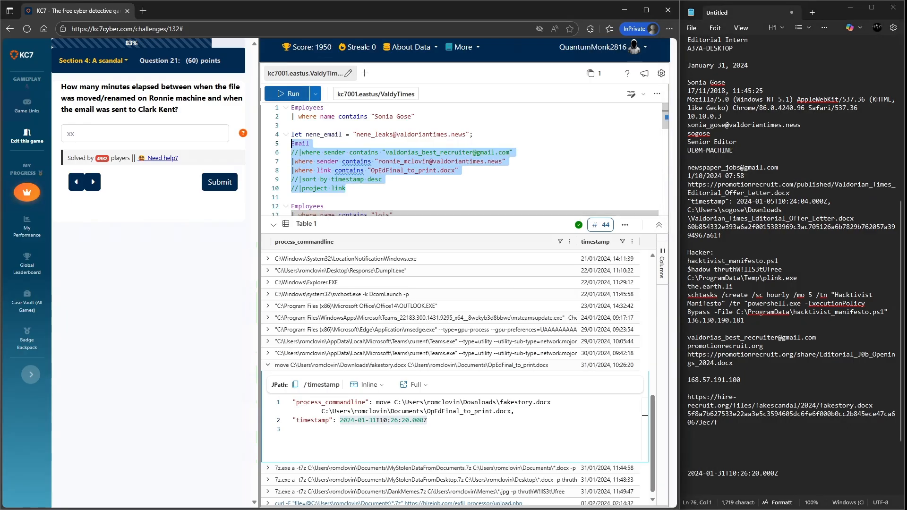
pyautogui.hotkey('shift', 'Return')
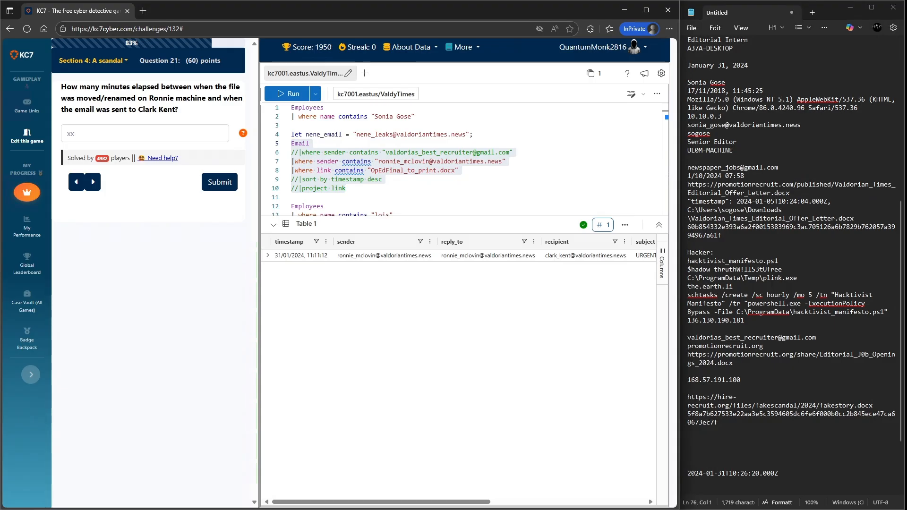
pyautogui.click(268, 255)
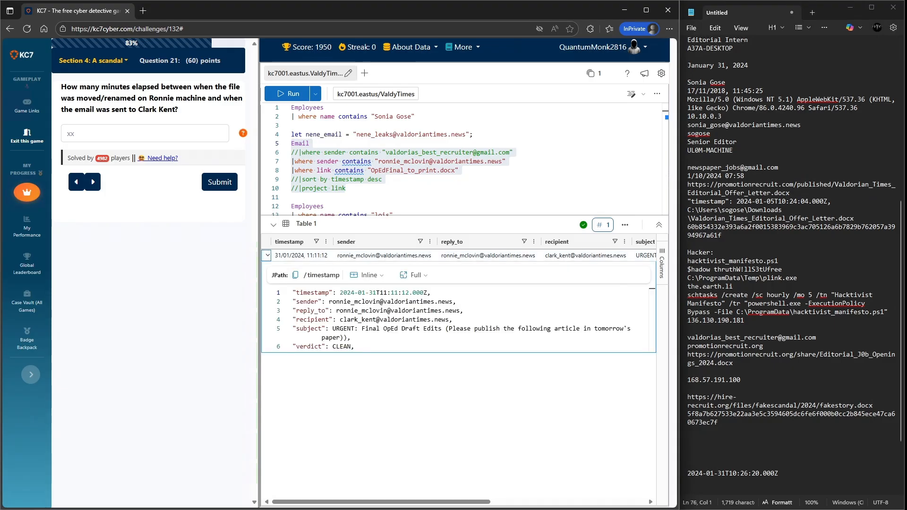
pyautogui.moveTo(427, 293); pyautogui.dragTo(339, 292)
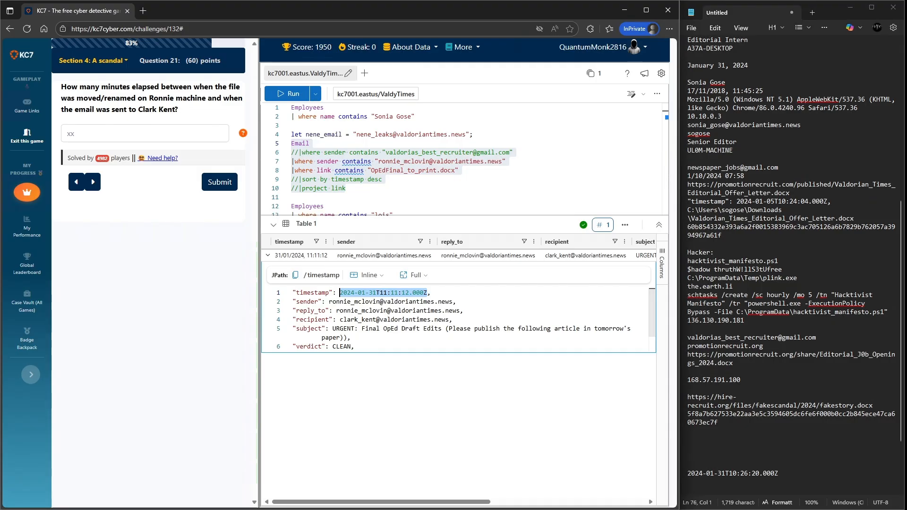
pyautogui.click(780, 474)
pyautogui.press('Return')
pyautogui.hotkey('ctrl', 'v')
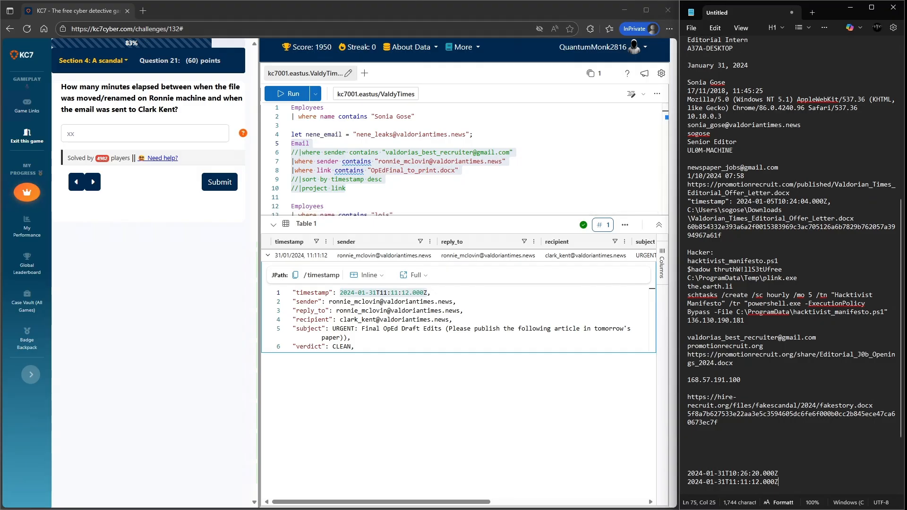
# - Paste a query below ProcessEvents computing time_difference_seconds between datetime 10:26:00 and 11:11:12
pyautogui.scroll(-8, 467, 158)
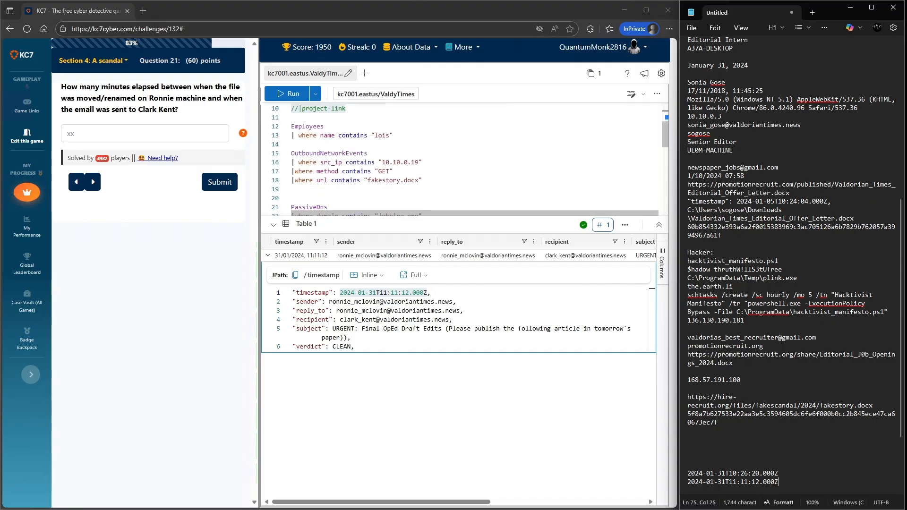
pyautogui.scroll(-6, 468, 158)
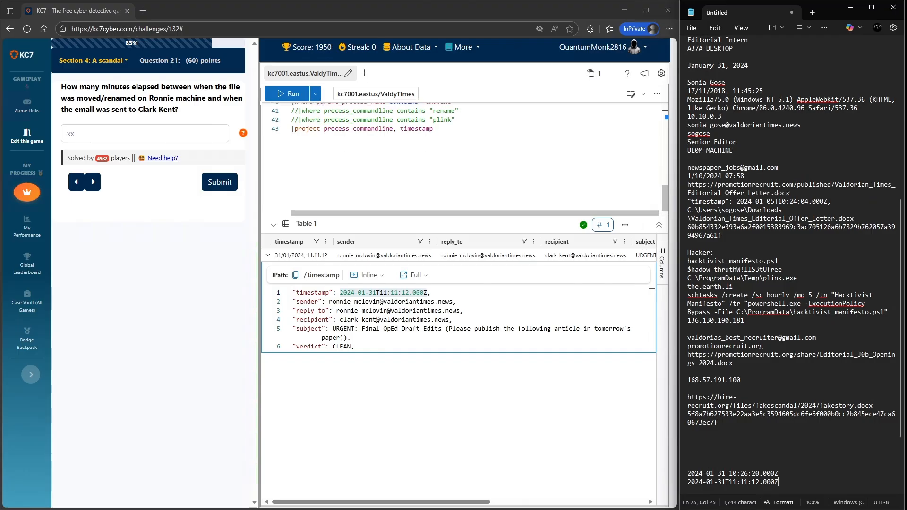
pyautogui.scroll(3, 468, 158)
pyautogui.scroll(-1, 468, 158)
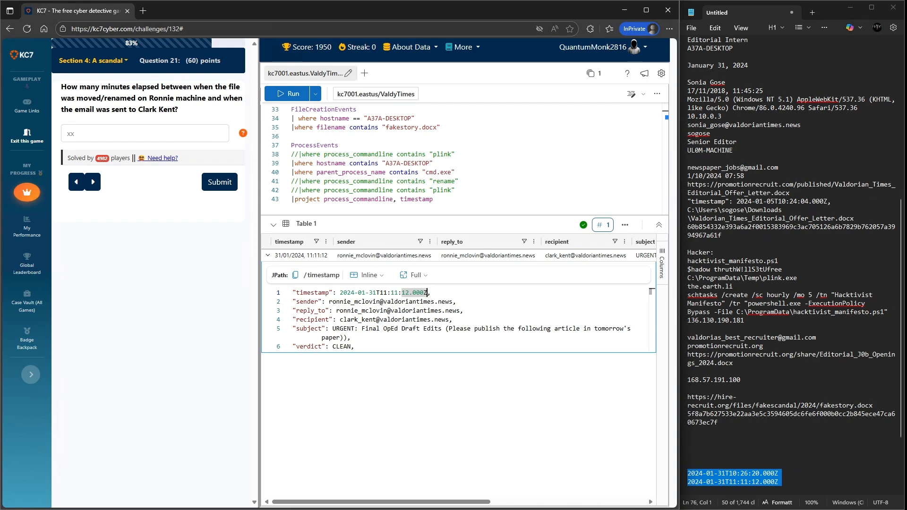
pyautogui.click(433, 200)
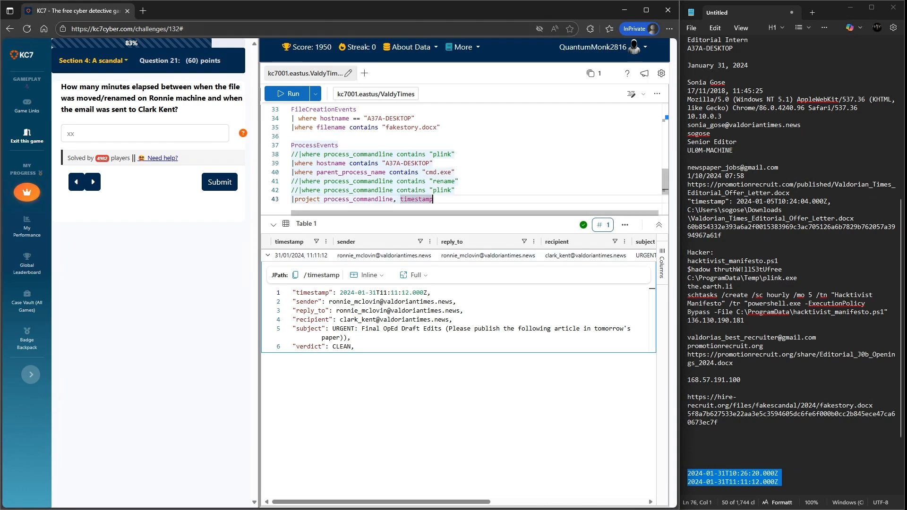
pyautogui.press('Return')
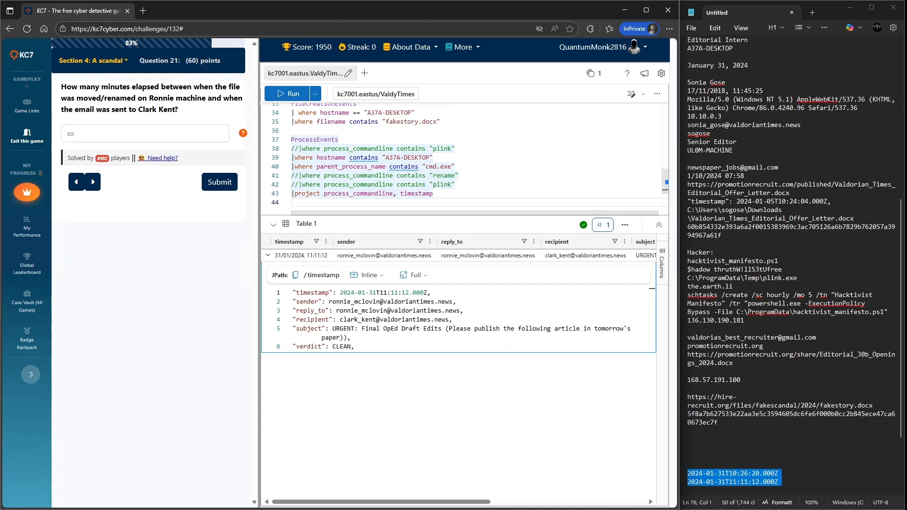
pyautogui.click(644, 47)
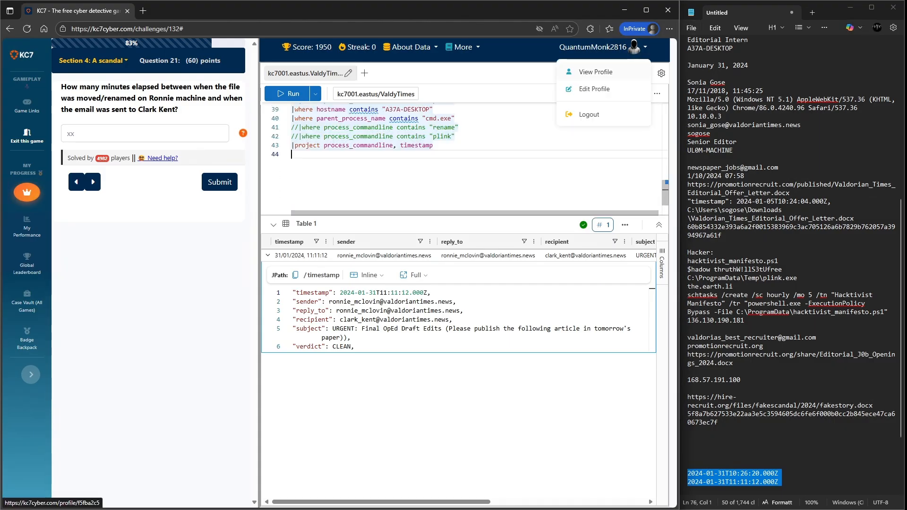
pyautogui.press('Return')
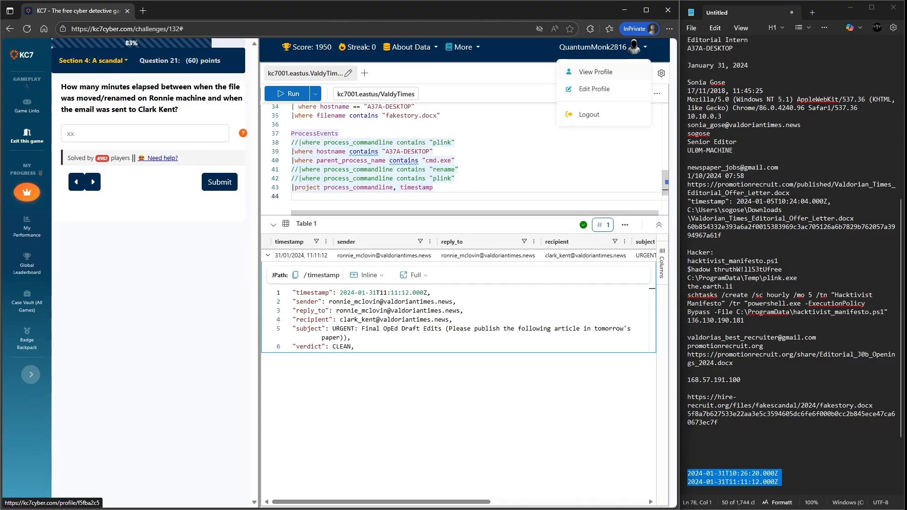
pyautogui.hotkey('ctrl', 'v')
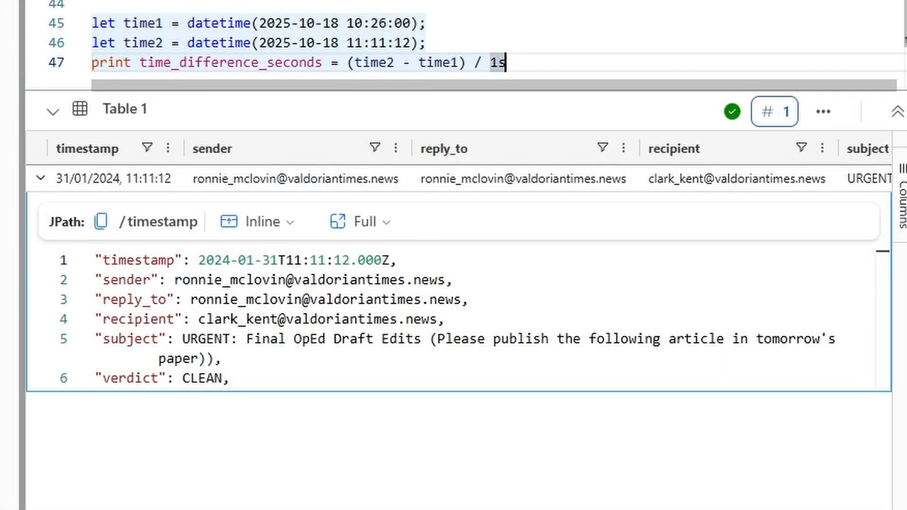
# - Run the time-difference query and expand its result row
pyautogui.moveTo(506, 62); pyautogui.dragTo(92, 23)
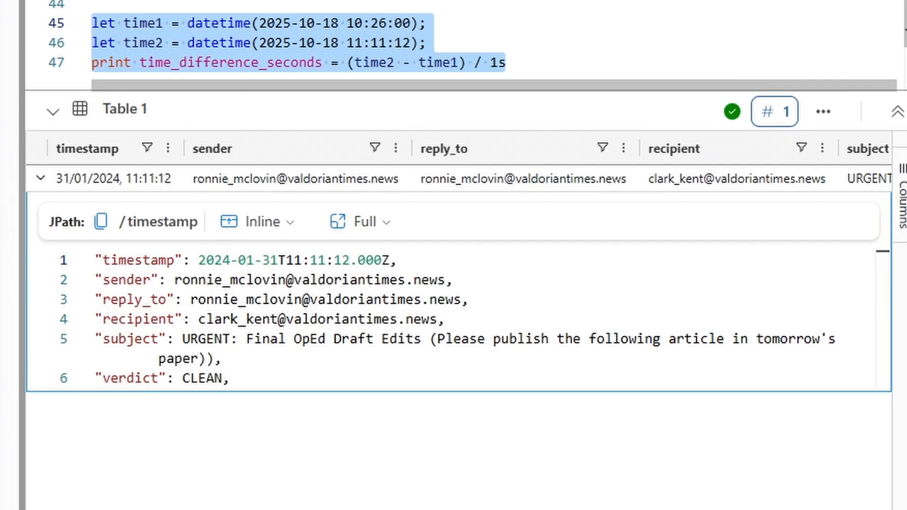
pyautogui.hotkey('shift', 'Return')
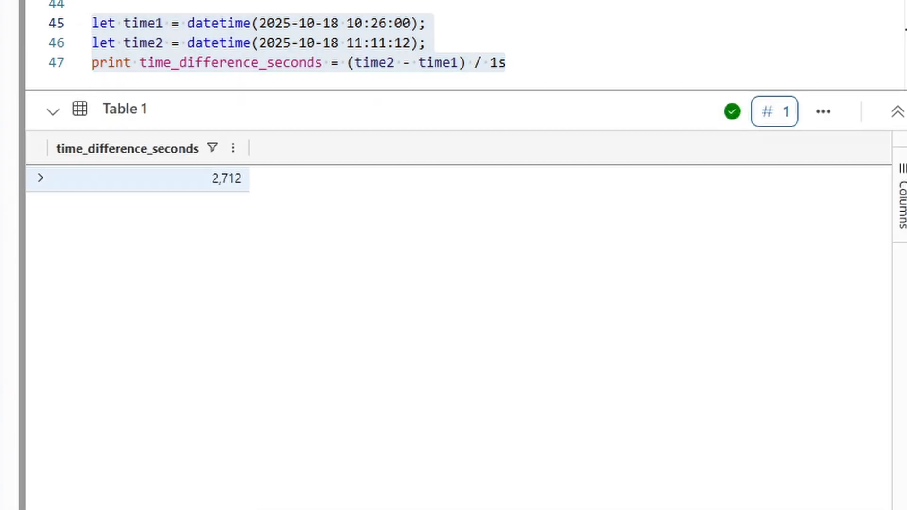
pyautogui.click(41, 178)
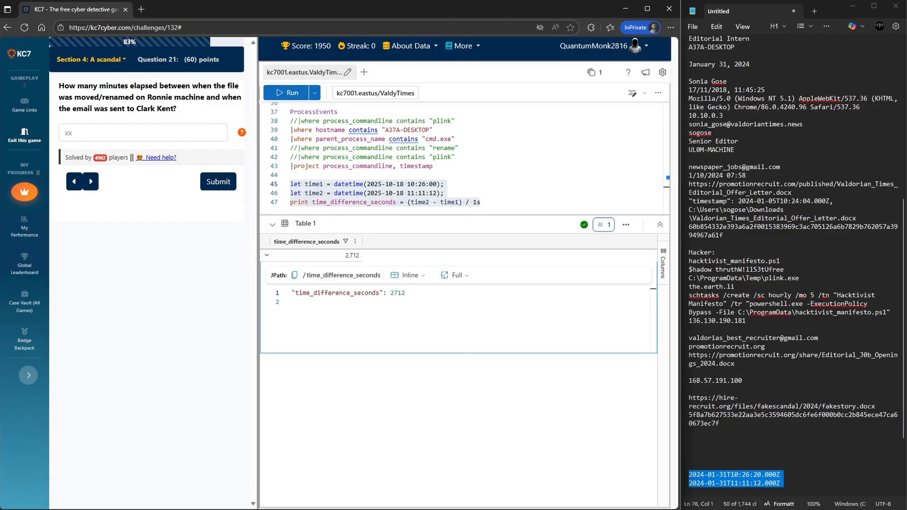
# - Try submitting 45 as the minutes elapsed between the file rename and the email
pyautogui.click(143, 133)
pyautogui.write('45')
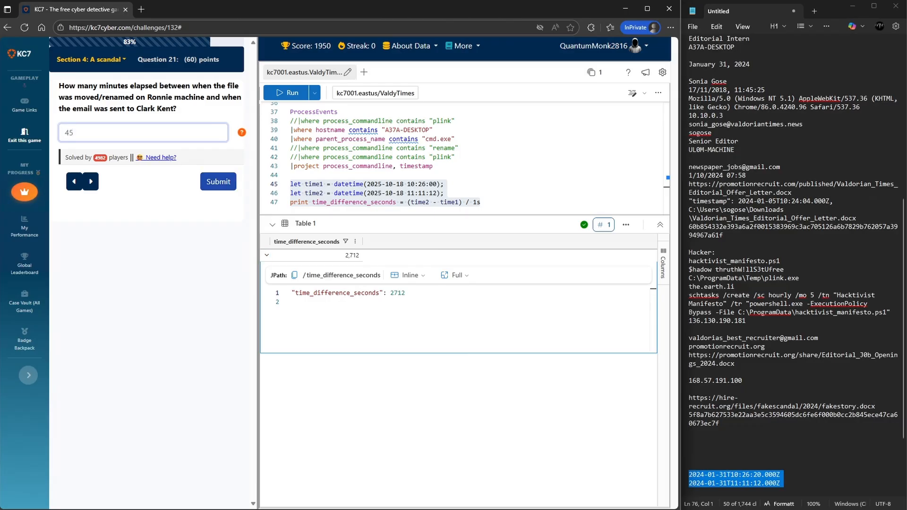
pyautogui.click(218, 182)
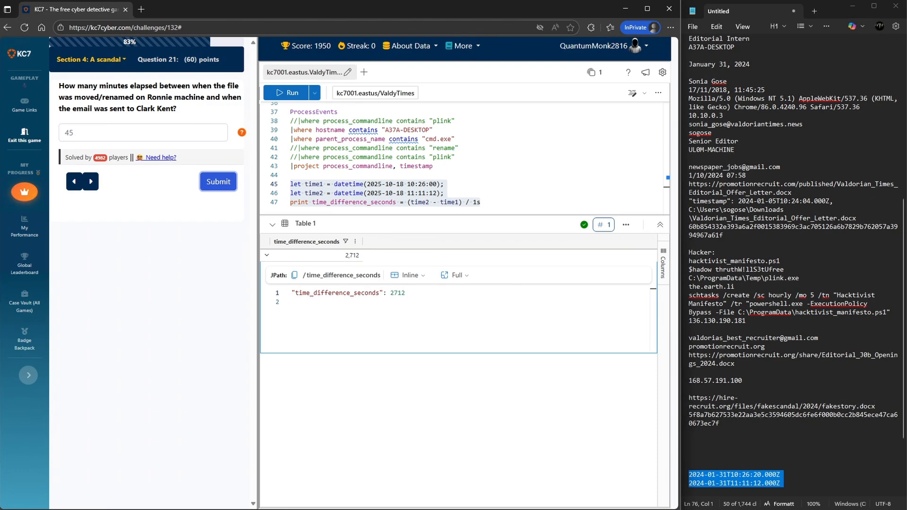
pyautogui.moveTo(75, 133); pyautogui.dragTo(70, 133)
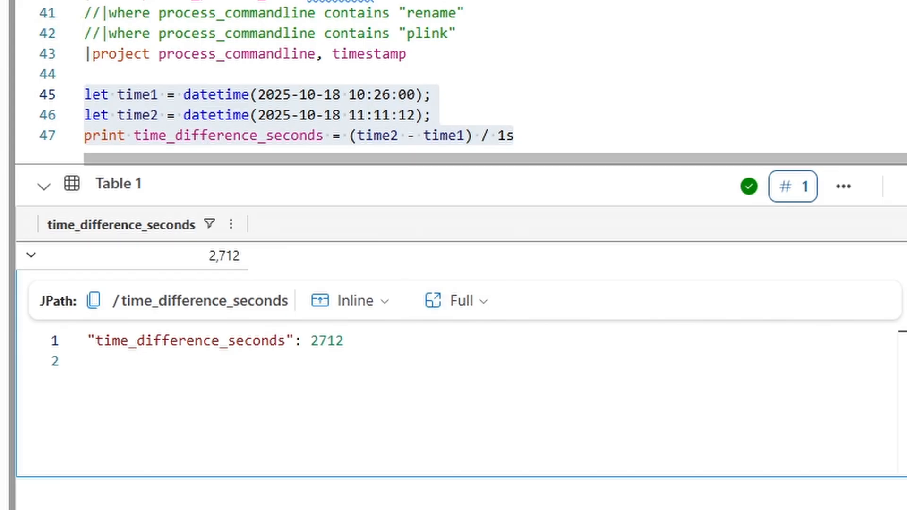
# - Change the time-difference divisor to 60s and rerun the query to get minutes
pyautogui.moveTo(515, 136); pyautogui.dragTo(85, 95)
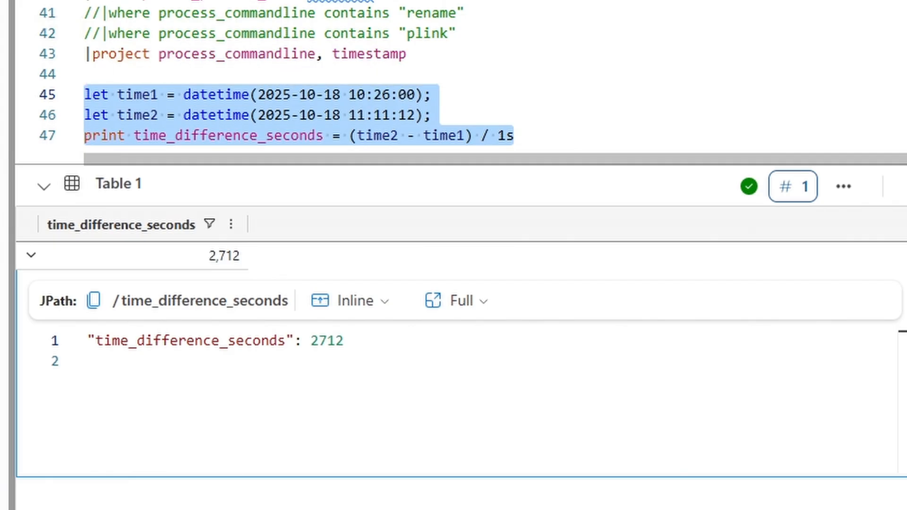
pyautogui.moveTo(465, 136); pyautogui.dragTo(357, 136)
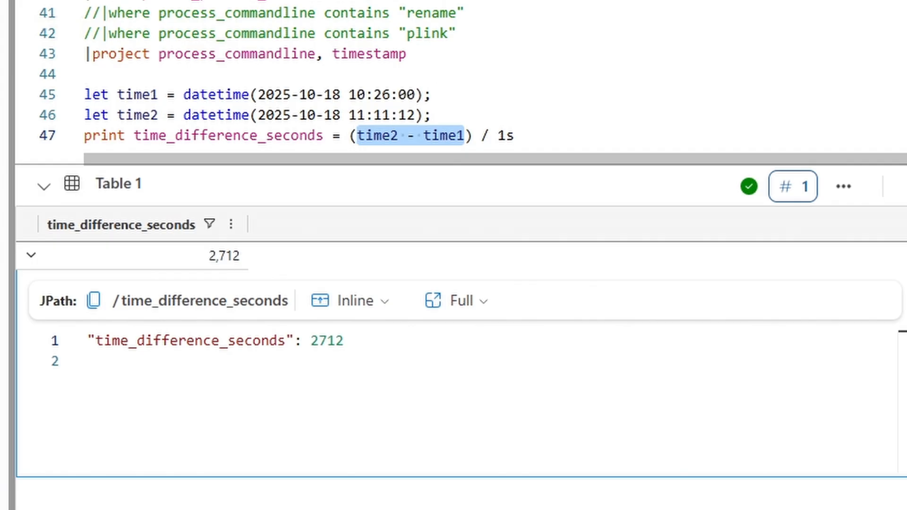
pyautogui.moveTo(506, 136); pyautogui.dragTo(498, 136)
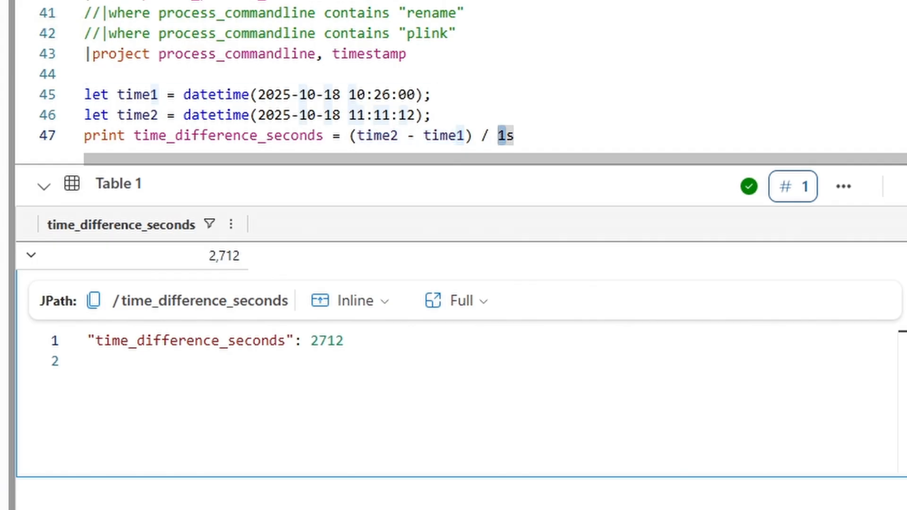
pyautogui.write('60')
pyautogui.moveTo(522, 136); pyautogui.dragTo(84, 94)
pyautogui.hotkey('shift', 'Return')
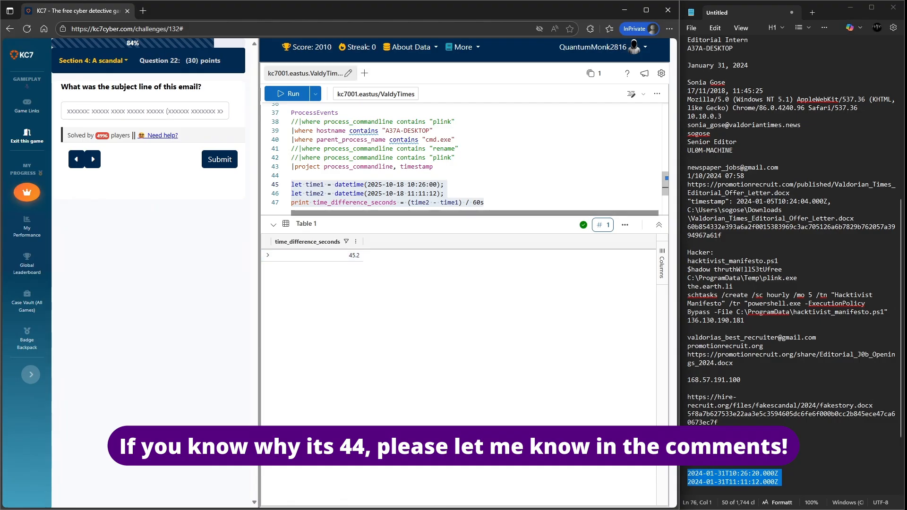
# - Add blank lines below the time query and rerun the Email query for Ronnie's OpEdFinal_to_print.docx message
pyautogui.click(485, 202)
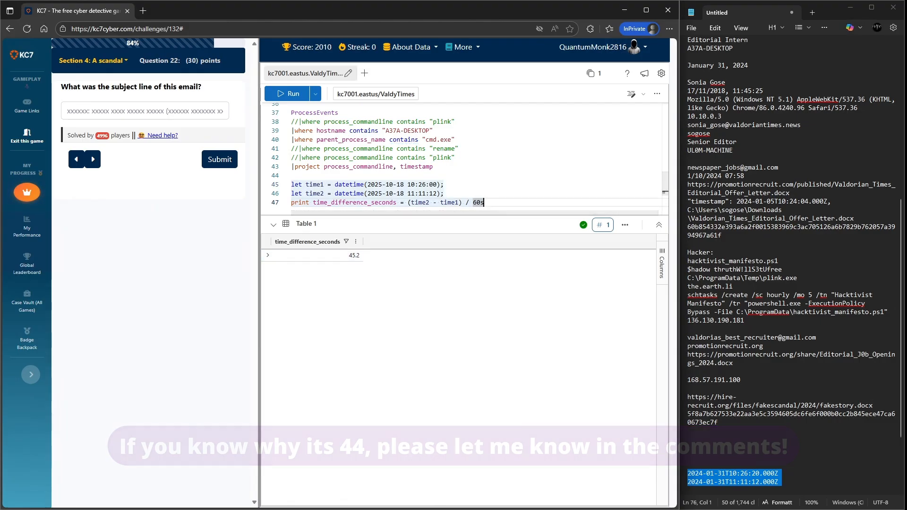
pyautogui.press('Return')
pyautogui.press('Return')
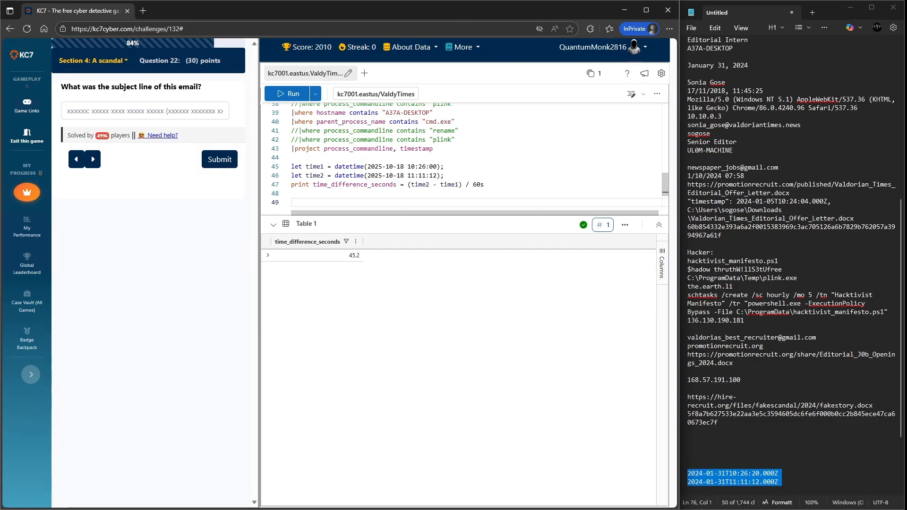
pyautogui.scroll(1, 465, 159)
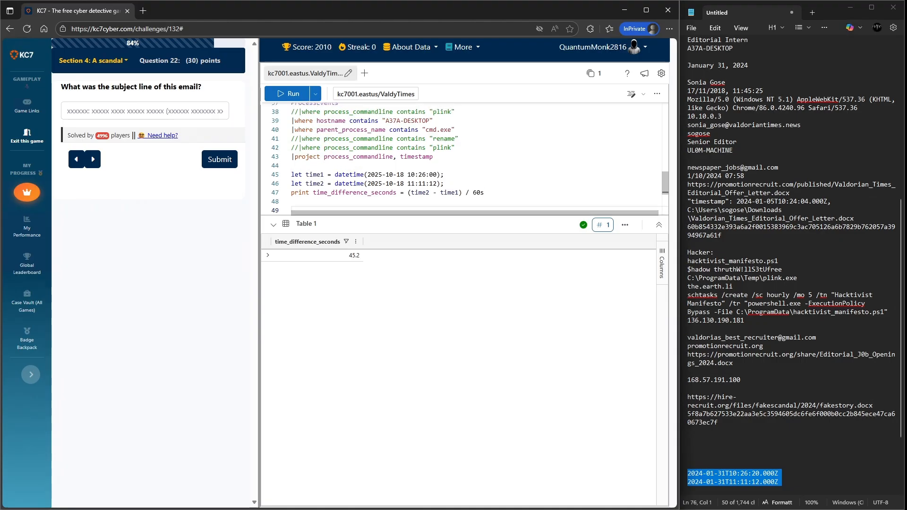
pyautogui.scroll(15, 466, 159)
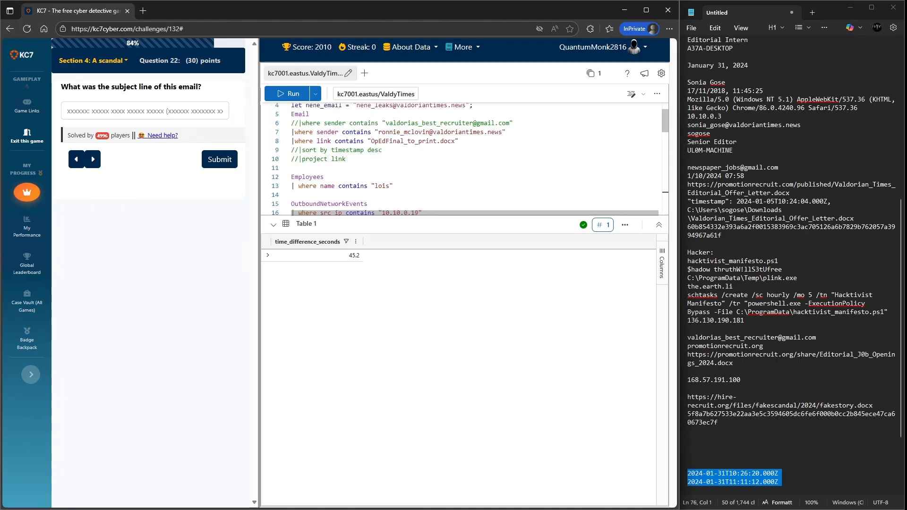
pyautogui.moveTo(350, 170); pyautogui.dragTo(291, 126)
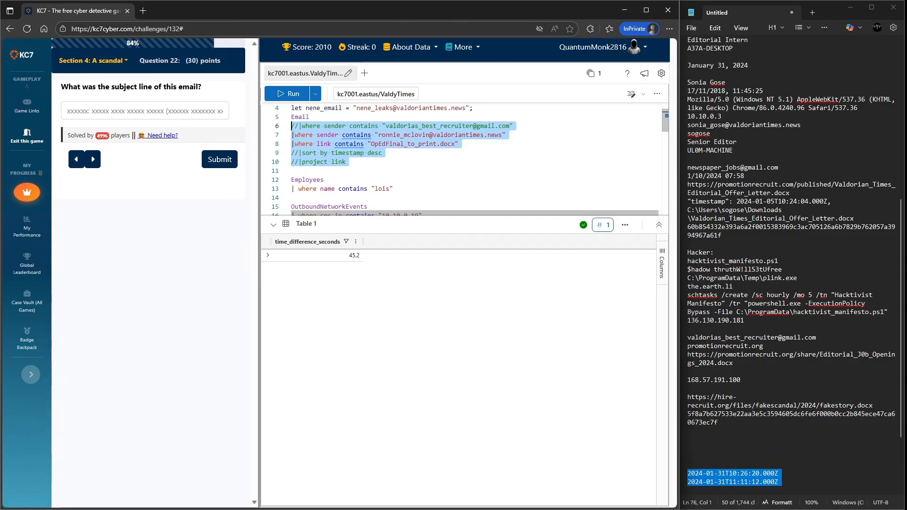
pyautogui.click(349, 171)
pyautogui.moveTo(349, 162); pyautogui.dragTo(291, 118)
pyautogui.hotkey('shift', 'Return')
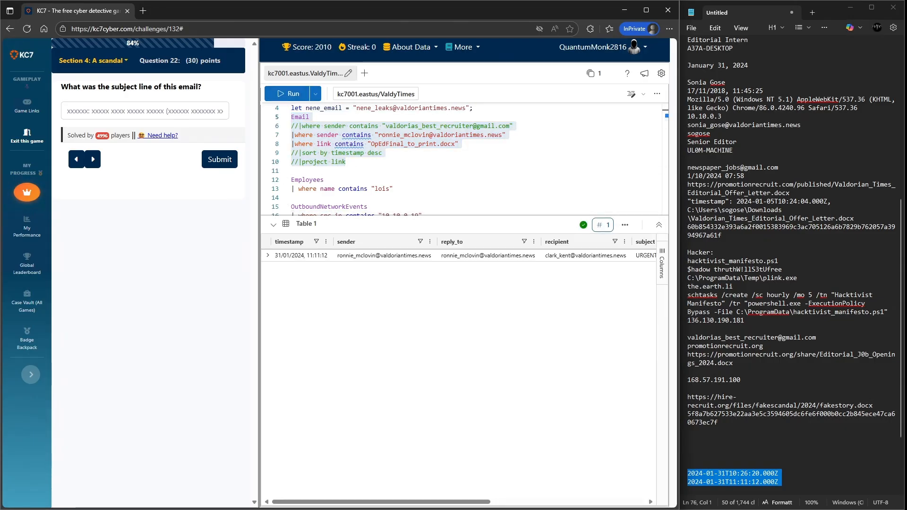
# - Copy the email's subject from the results and submit it as the subject line answer
pyautogui.moveTo(381, 501); pyautogui.dragTo(513, 501)
pyautogui.rightClick(393, 247)
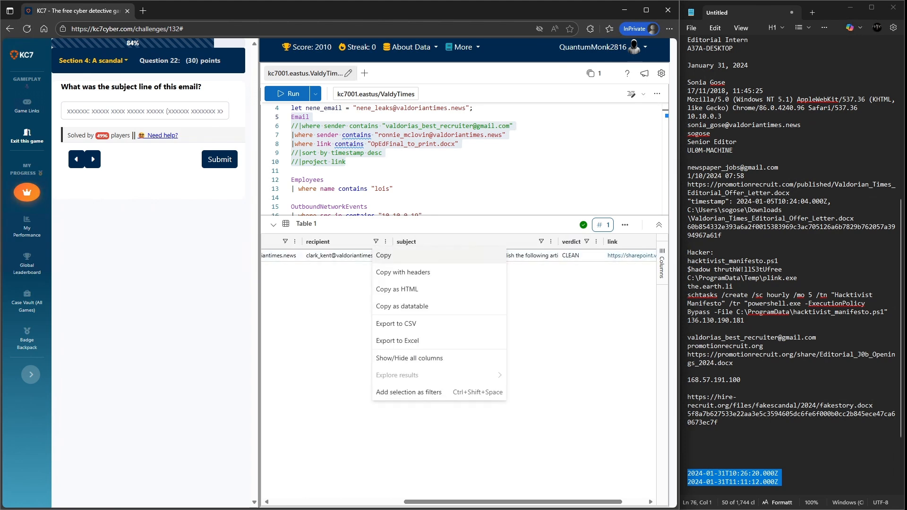
pyautogui.click(399, 256)
pyautogui.rightClick(401, 257)
pyautogui.click(405, 259)
pyautogui.click(144, 111)
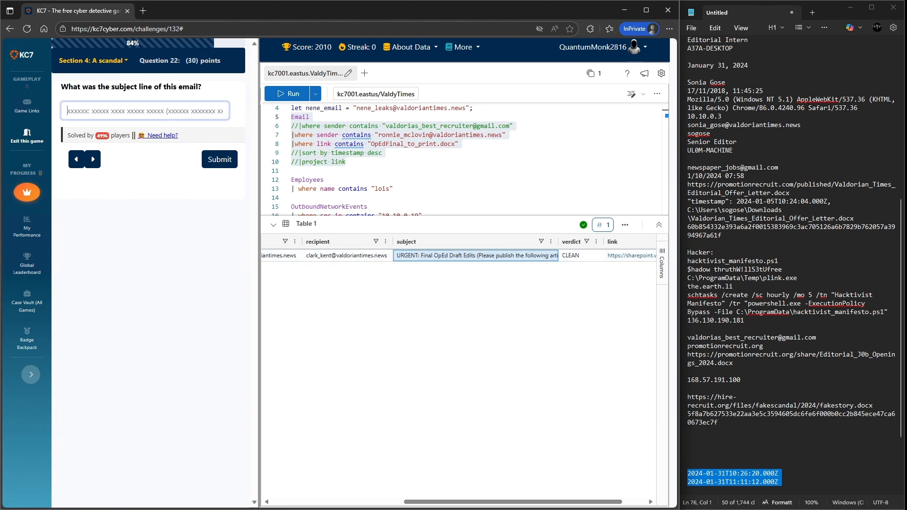
pyautogui.hotkey('ctrl', 'v')
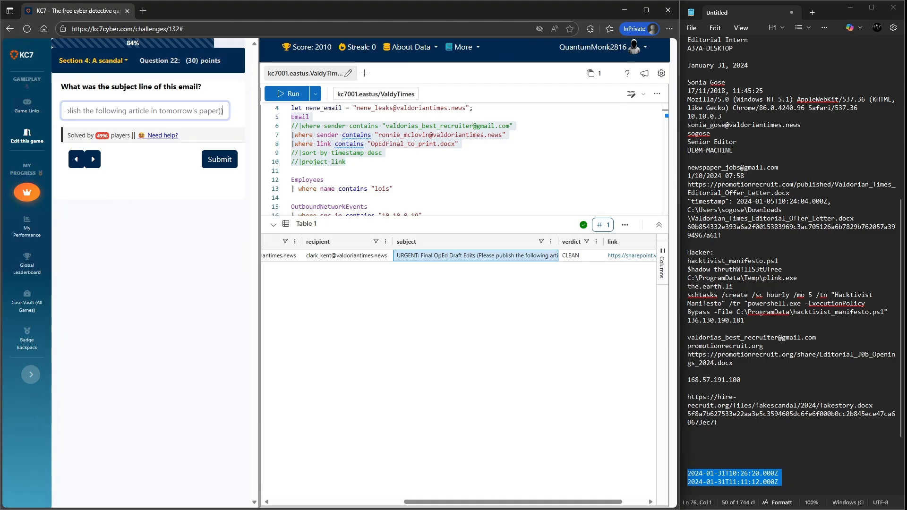
pyautogui.press('Return')
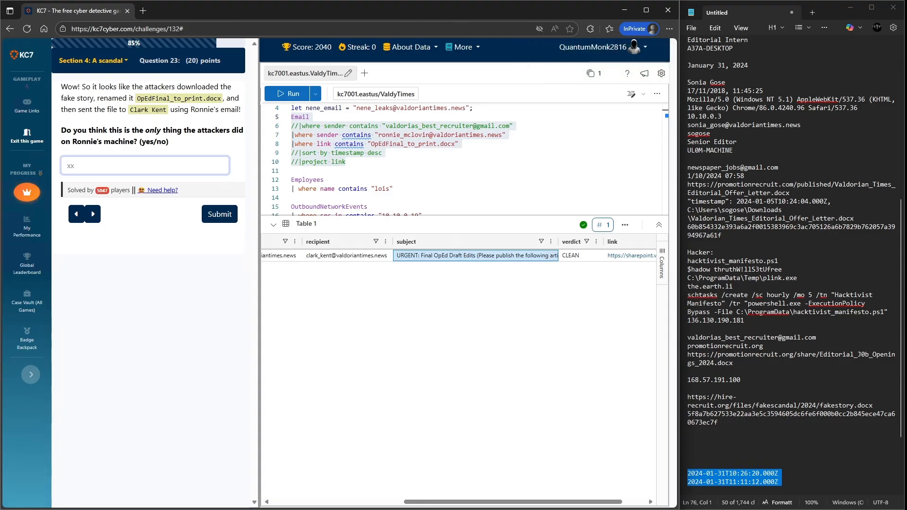
# - Answer no to whether this was the attackers' only action, and enlarge the dark web monitoring alert
pyautogui.write('no')
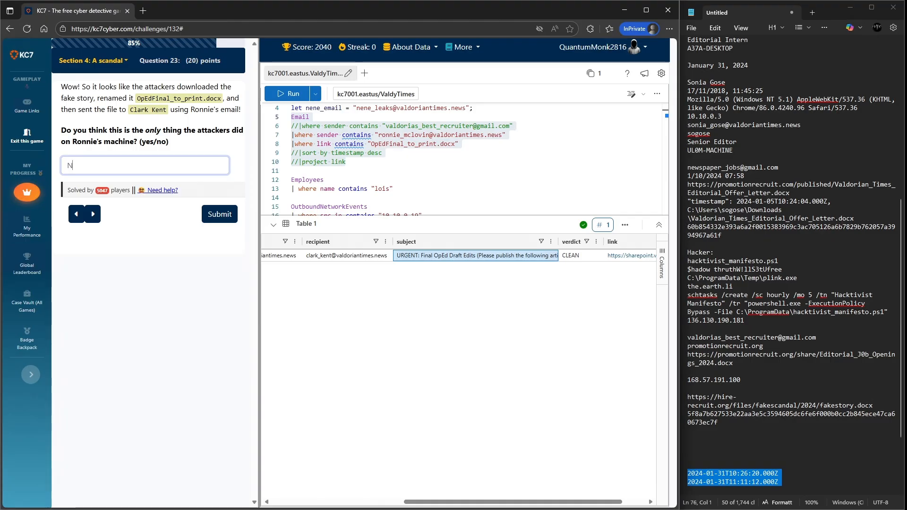
pyautogui.press('Return')
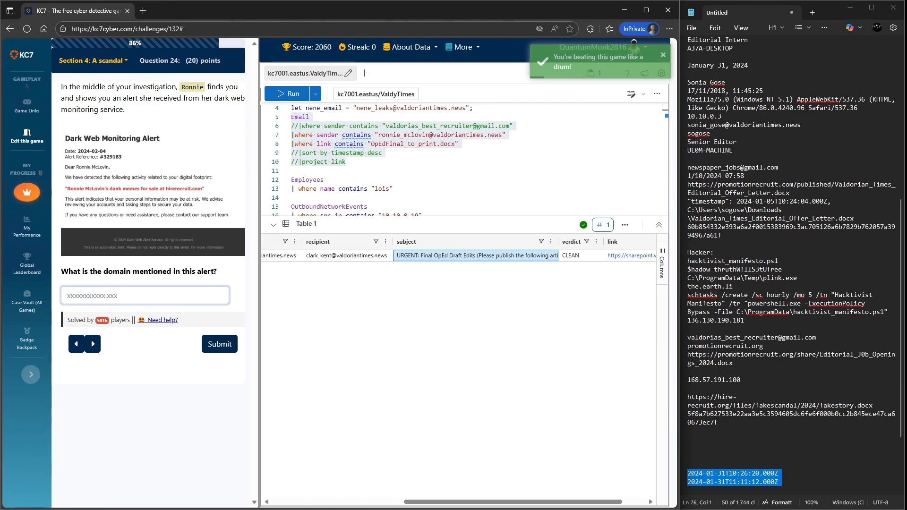
pyautogui.click(153, 190)
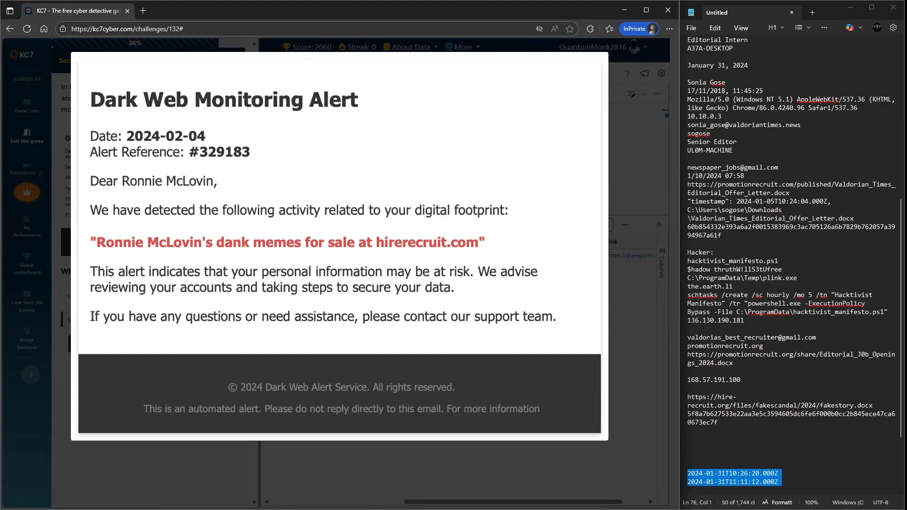
# - Write the alert's domain hirerecruit.com into the notes
pyautogui.click(689, 447)
pyautogui.press('Up')
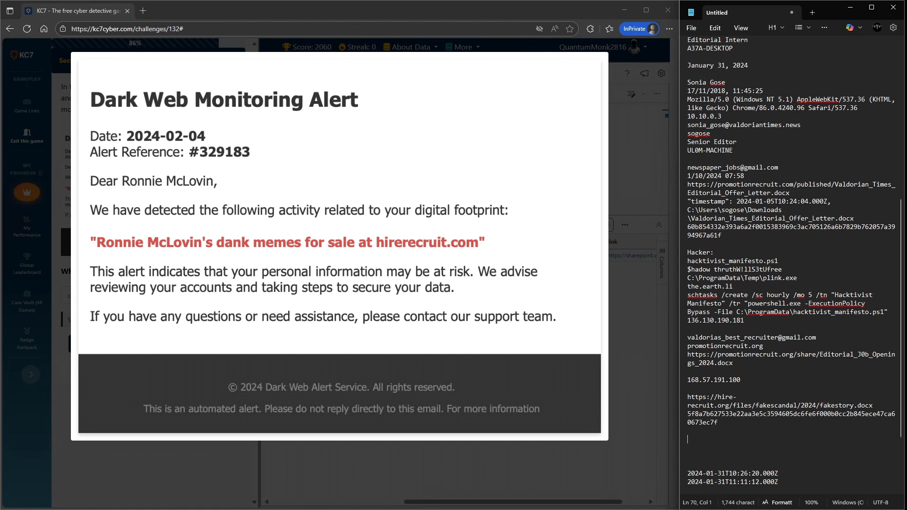
pyautogui.write('hirerecruit')
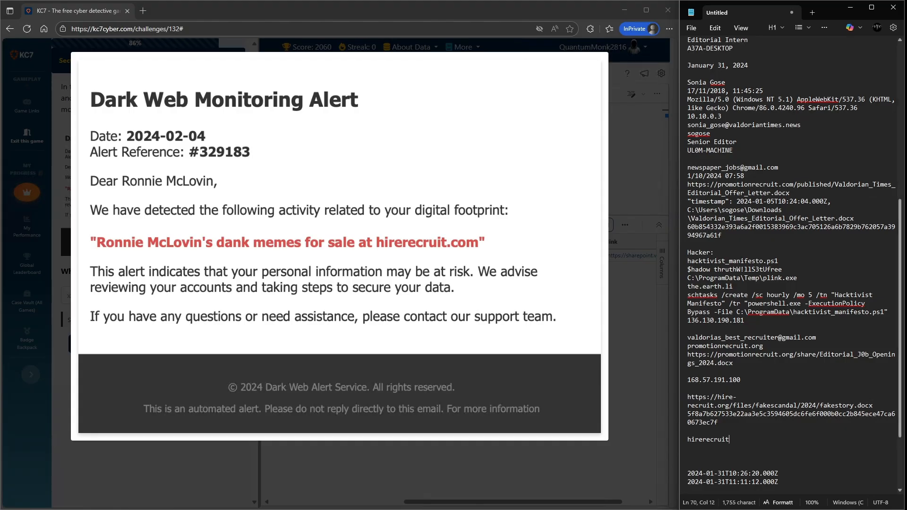
pyautogui.write('.com')
pyautogui.press('Return')
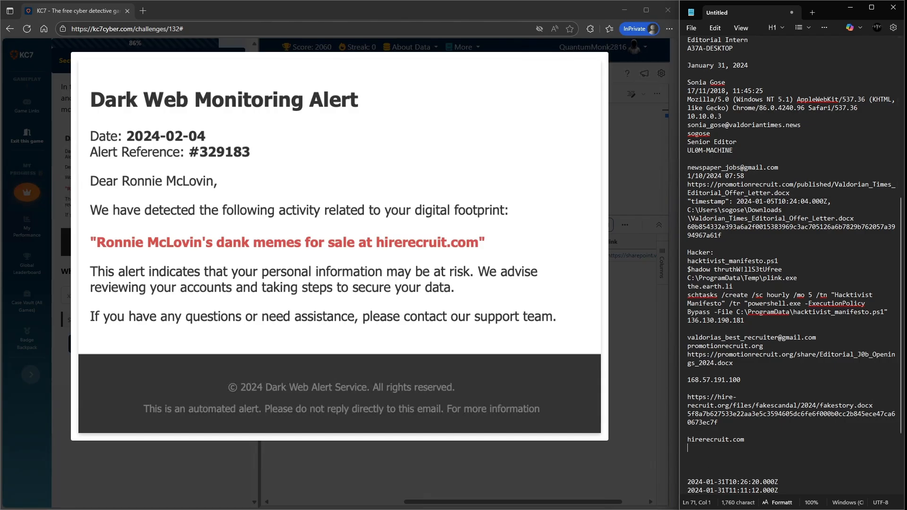
# - Copy hirerecruit.com from the notes and submit it as the domain answer
pyautogui.click(638, 183)
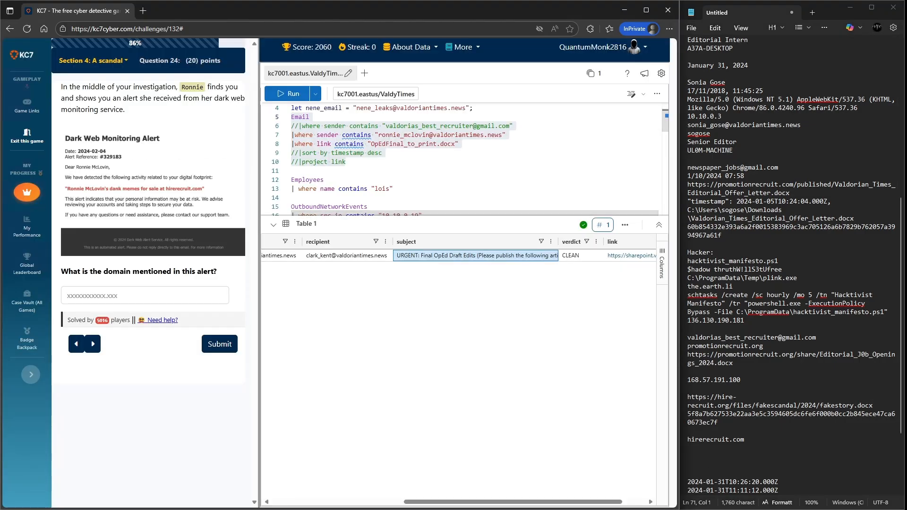
pyautogui.click(145, 296)
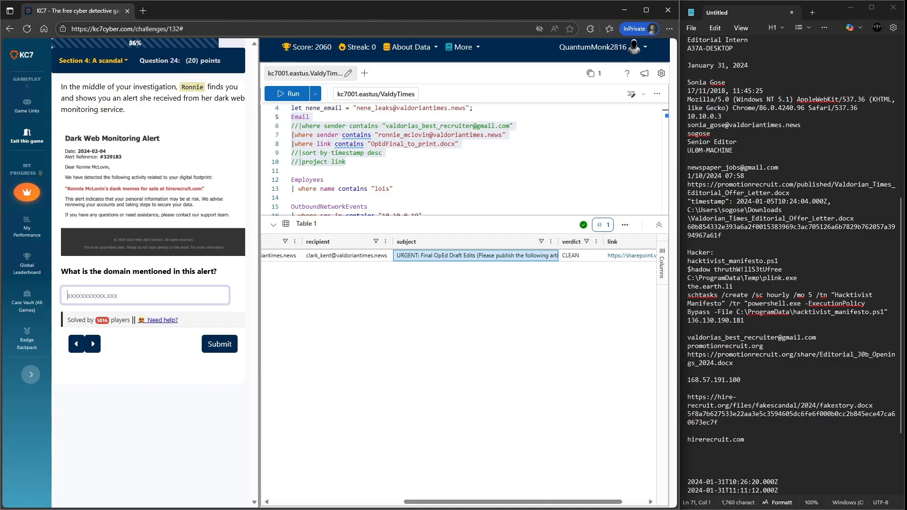
pyautogui.moveTo(745, 439); pyautogui.dragTo(687, 439)
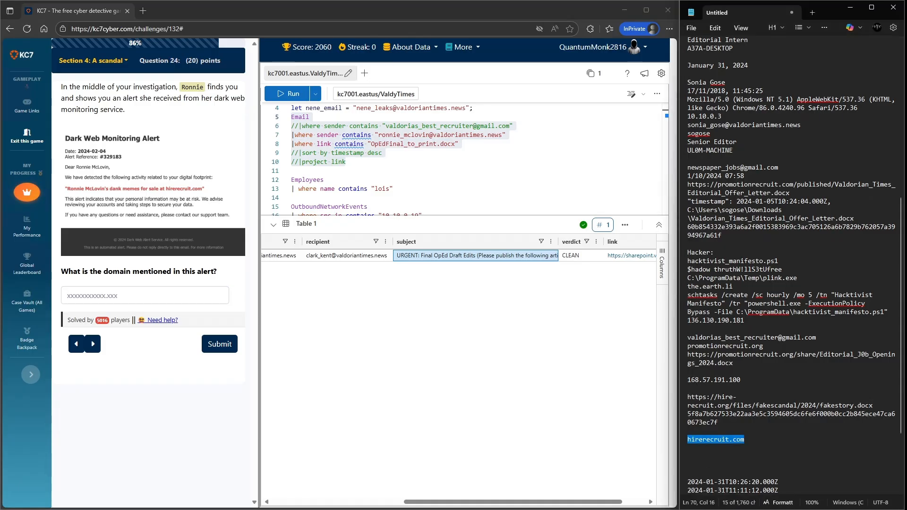
pyautogui.click(145, 296)
pyautogui.hotkey('ctrl', 'v')
pyautogui.click(220, 344)
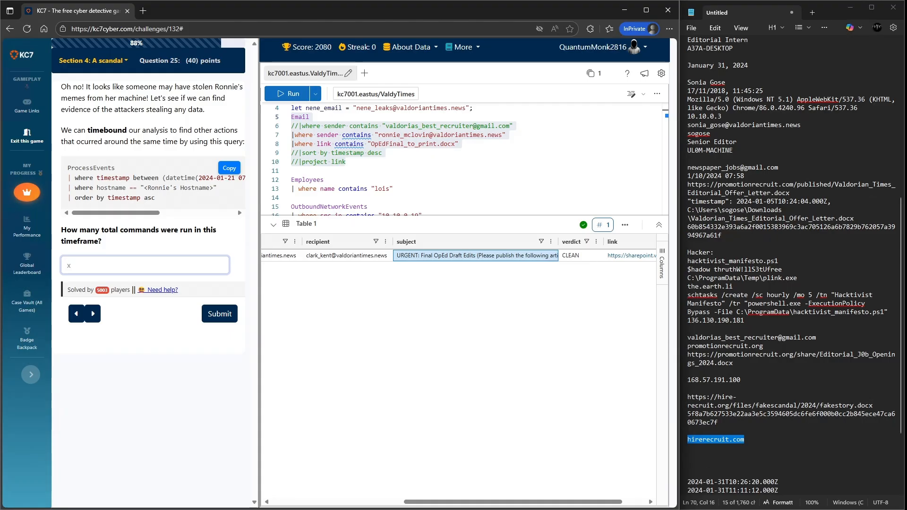
# - Strip the ProcessEvents query down to its A37A-DESKTOP hostname filter, removing the commandline and parent process filters and the project line
pyautogui.moveTo(115, 213)
pyautogui.mouseDown()
pyautogui.moveTo(191, 213)
pyautogui.moveTo(116, 213)
pyautogui.mouseUp()
pyautogui.moveTo(116, 213)
pyautogui.mouseDown()
pyautogui.moveTo(191, 213)
pyautogui.moveTo(116, 213)
pyautogui.mouseUp()
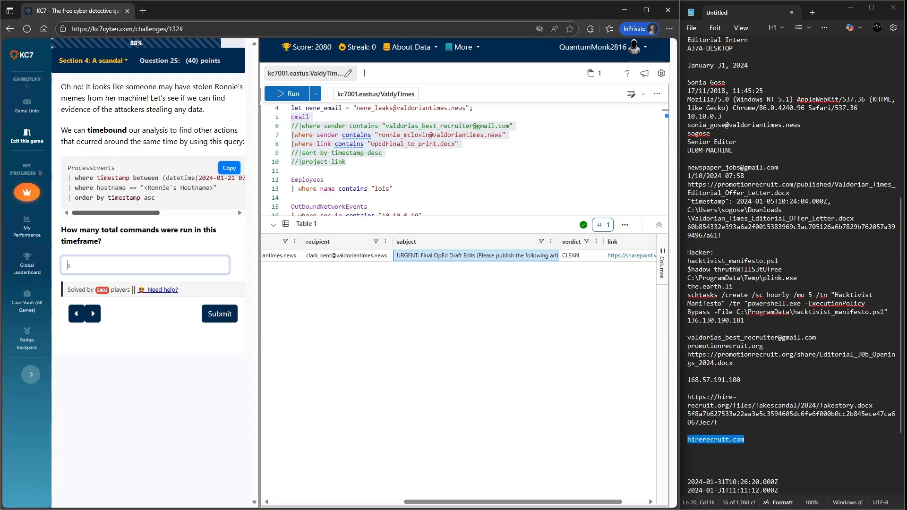
pyautogui.scroll(-5, 402, 160)
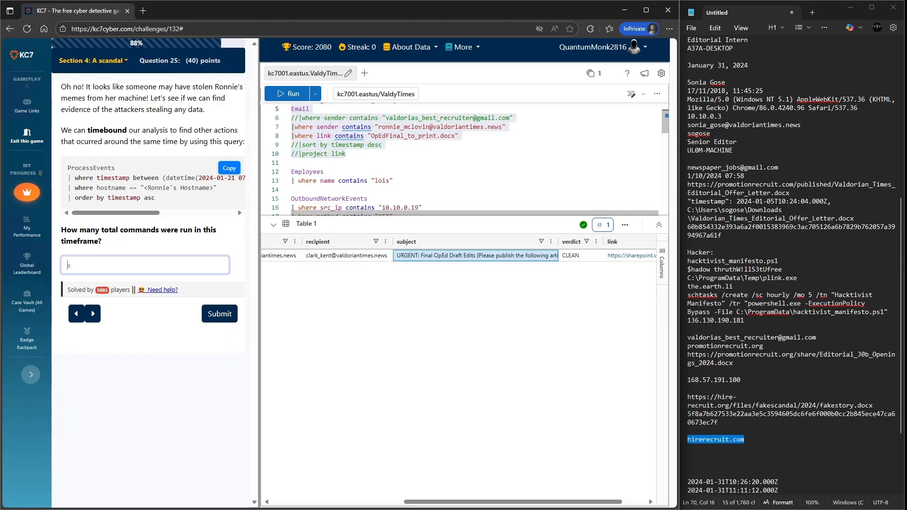
pyautogui.scroll(-3, 401, 161)
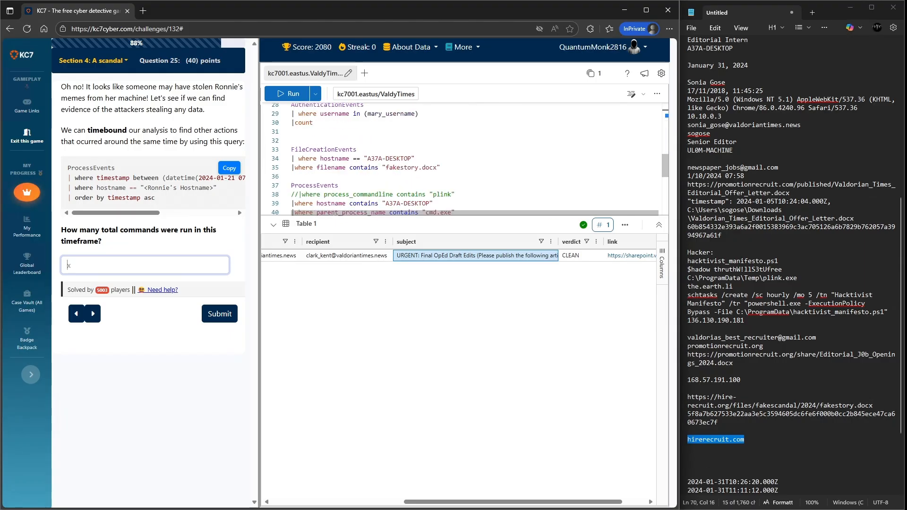
pyautogui.scroll(-2, 402, 161)
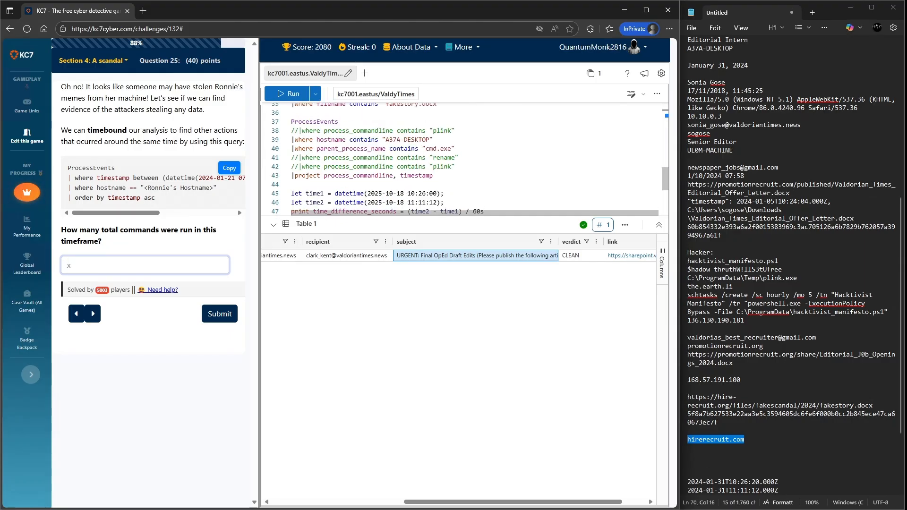
pyautogui.scroll(1, 402, 161)
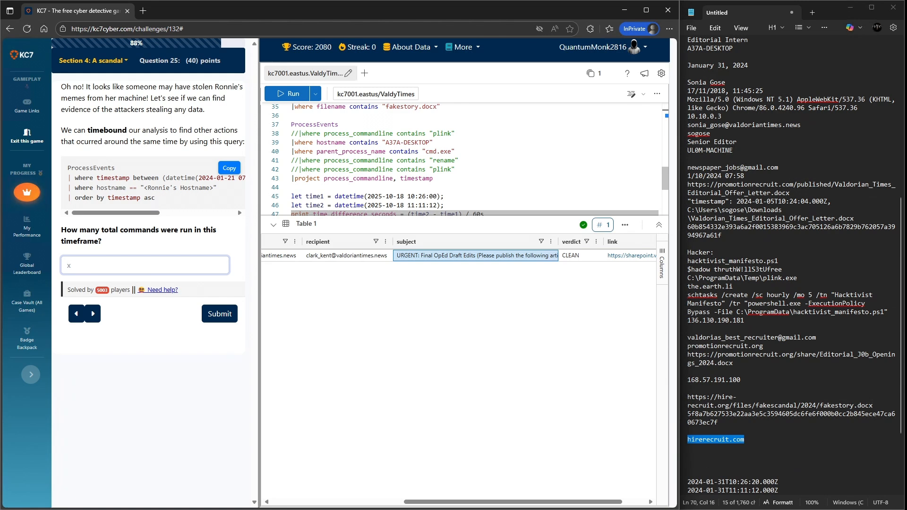
pyautogui.moveTo(433, 178); pyautogui.dragTo(292, 160)
pyautogui.press('BackSpace')
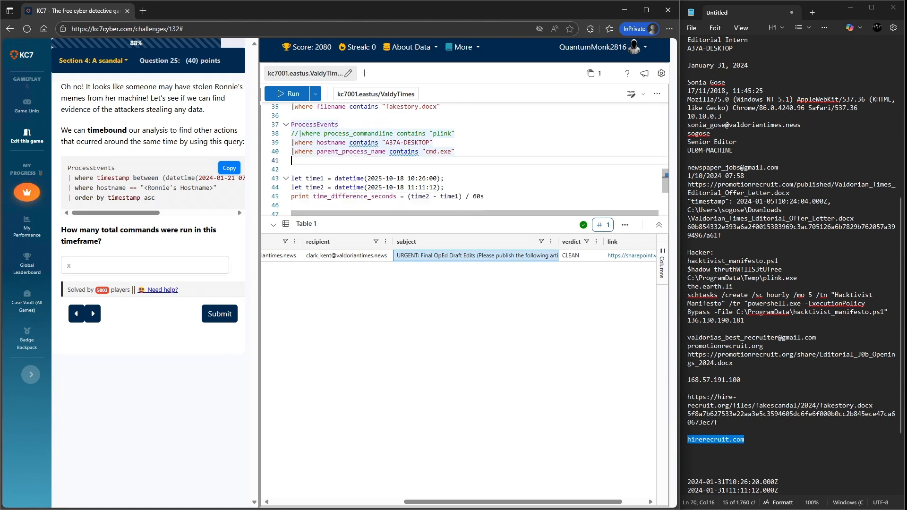
pyautogui.moveTo(456, 152); pyautogui.dragTo(291, 152)
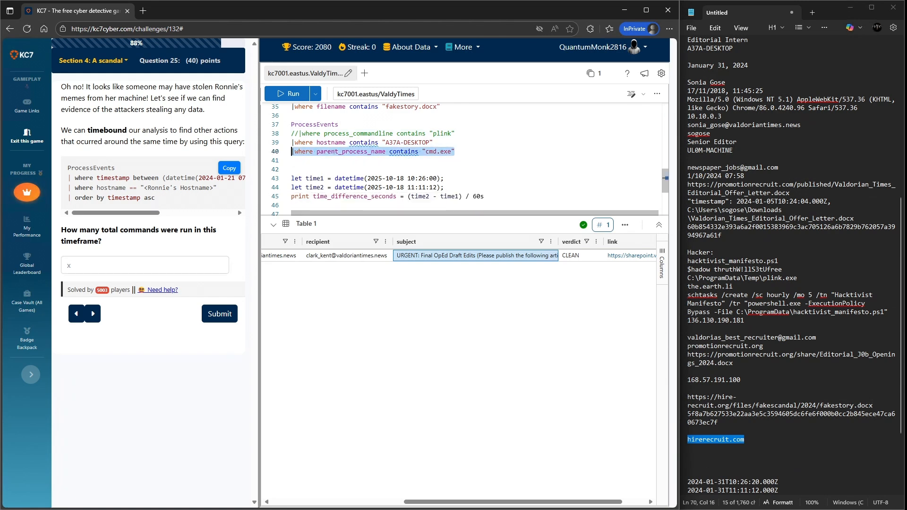
pyautogui.press('BackSpace')
pyautogui.click(456, 133)
pyautogui.moveTo(455, 134); pyautogui.dragTo(292, 134)
pyautogui.press('BackSpace')
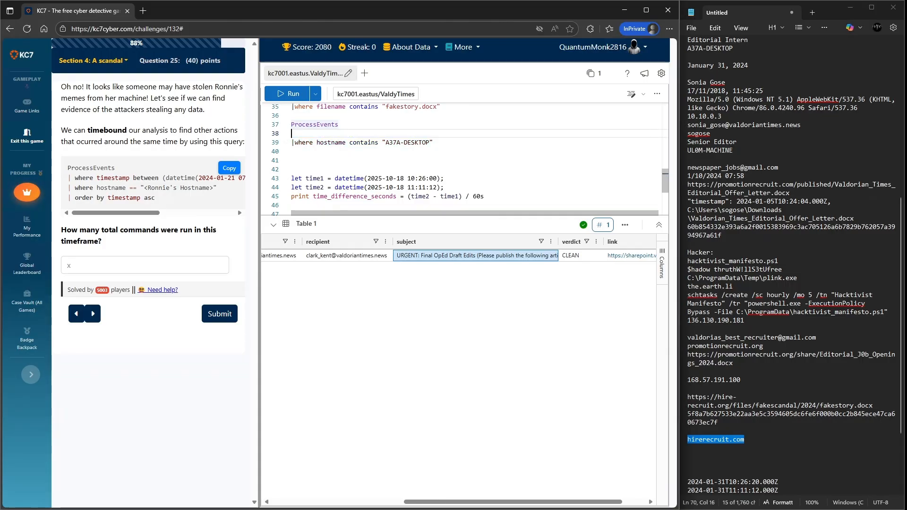
pyautogui.moveTo(647, 11)
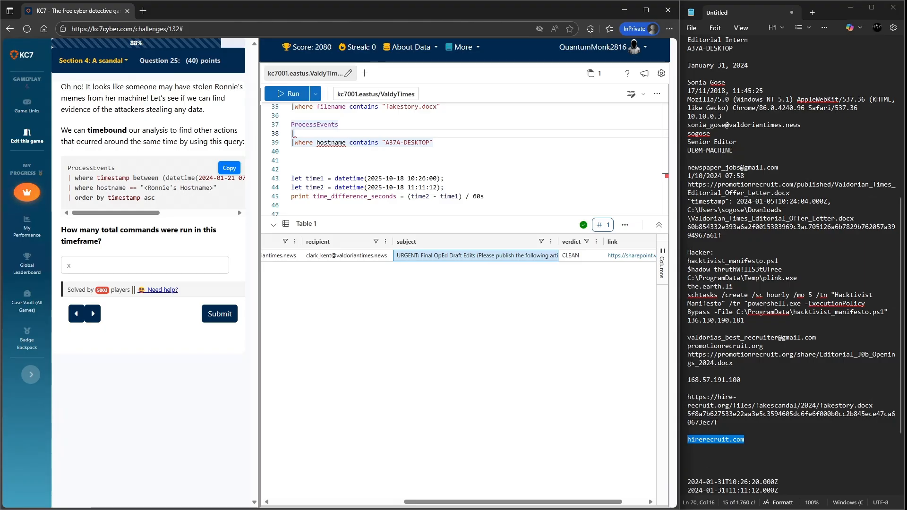
pyautogui.write('|where ')
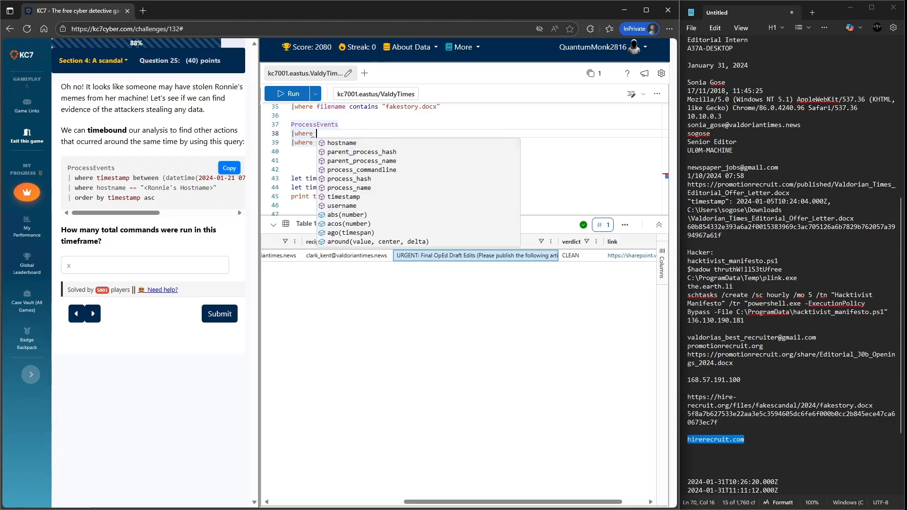
pyautogui.write('timestamp between (')
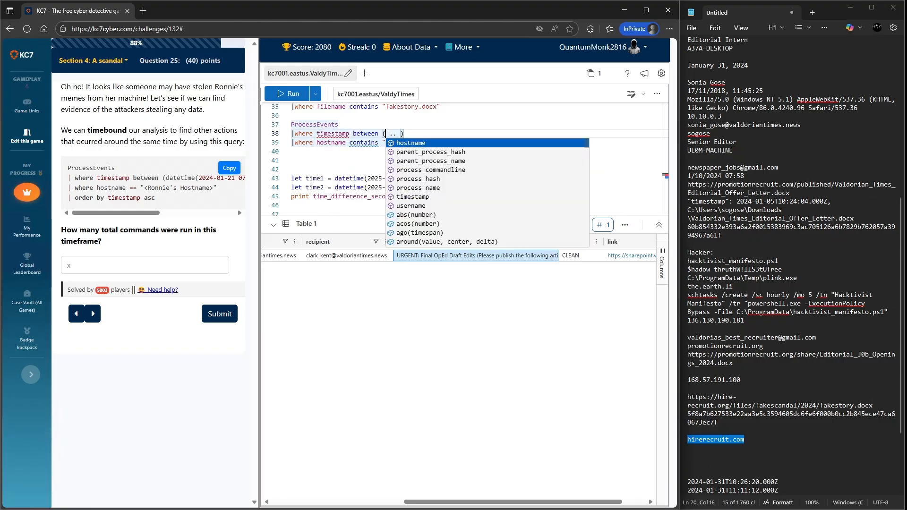
pyautogui.write('s')
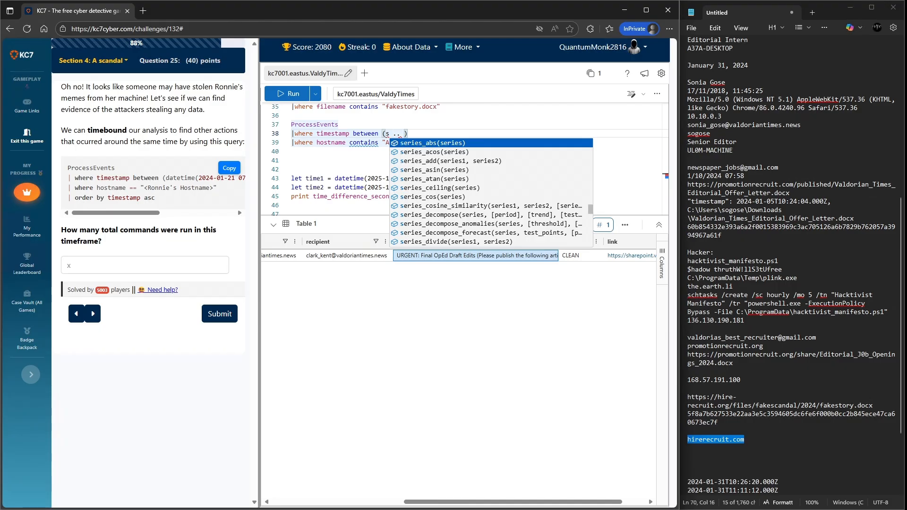
pyautogui.press('BackSpace')
pyautogui.write('datetime(')
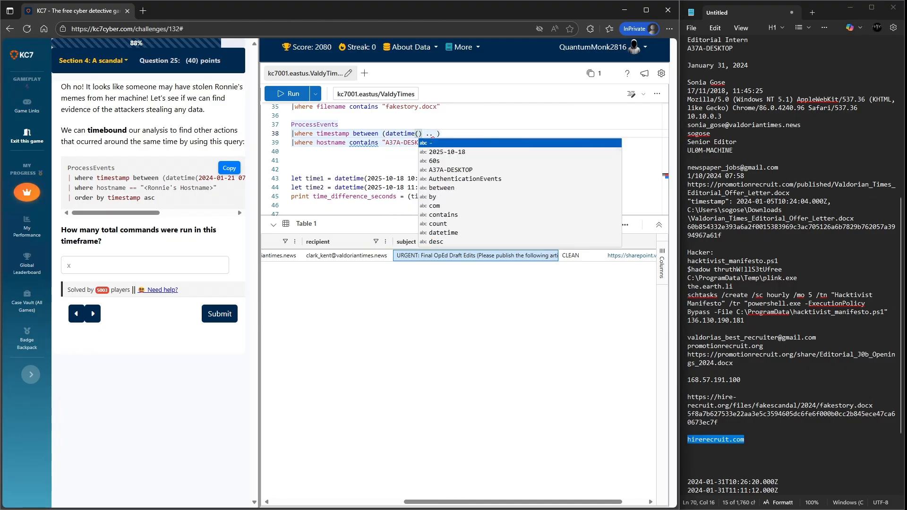
pyautogui.hscroll(4, 152, 182)
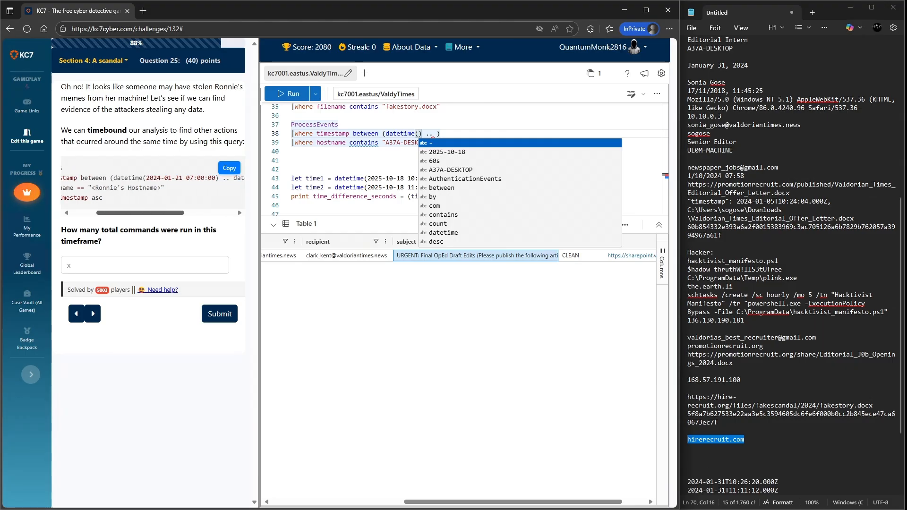
pyautogui.moveTo(178, 178); pyautogui.dragTo(108, 178)
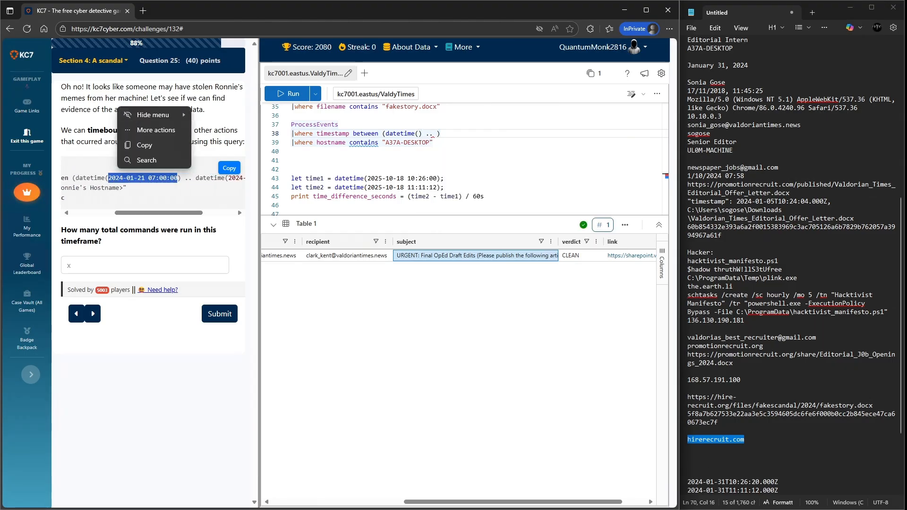
pyautogui.hotkey('ctrl', 'c')
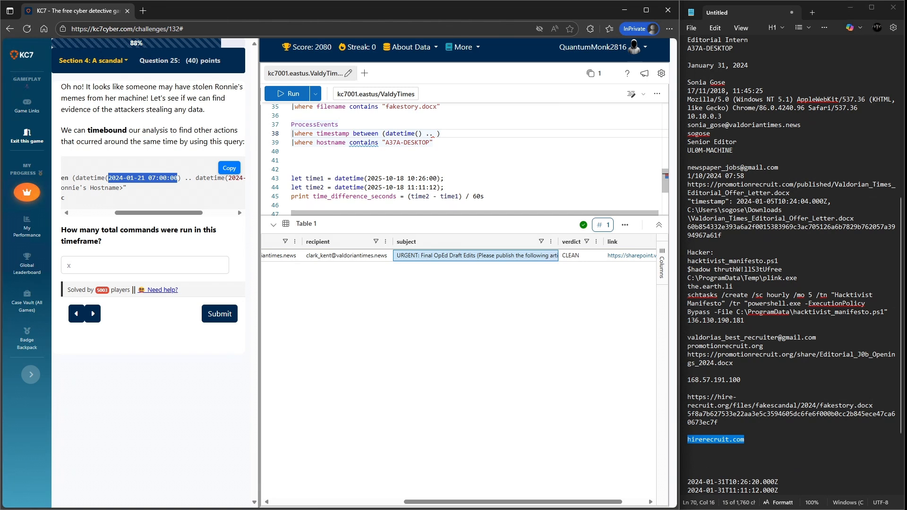
pyautogui.click(419, 134)
pyautogui.hotkey('ctrl', 'v')
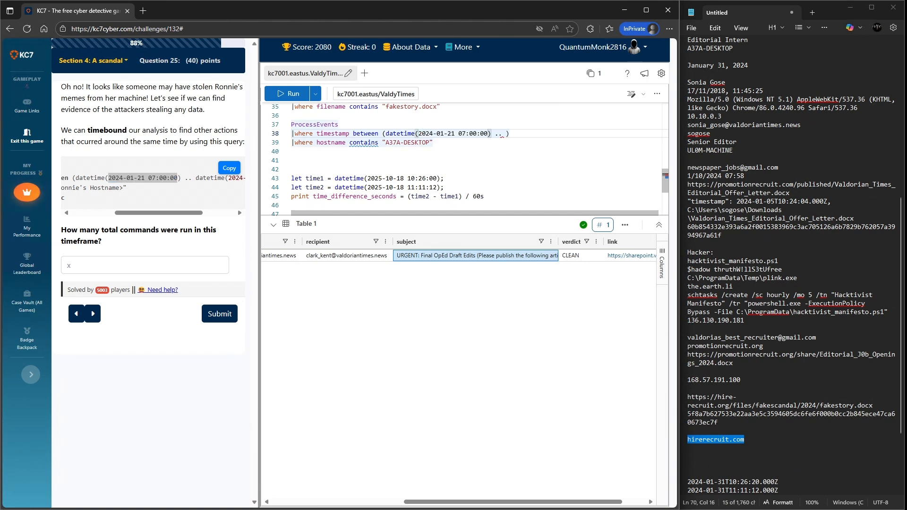
pyautogui.hscroll(2, 153, 182)
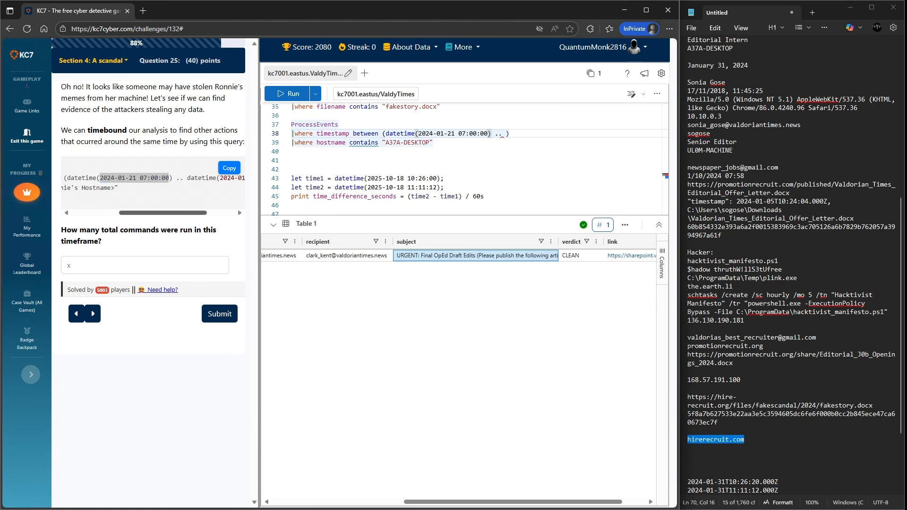
pyautogui.hscroll(1, 153, 182)
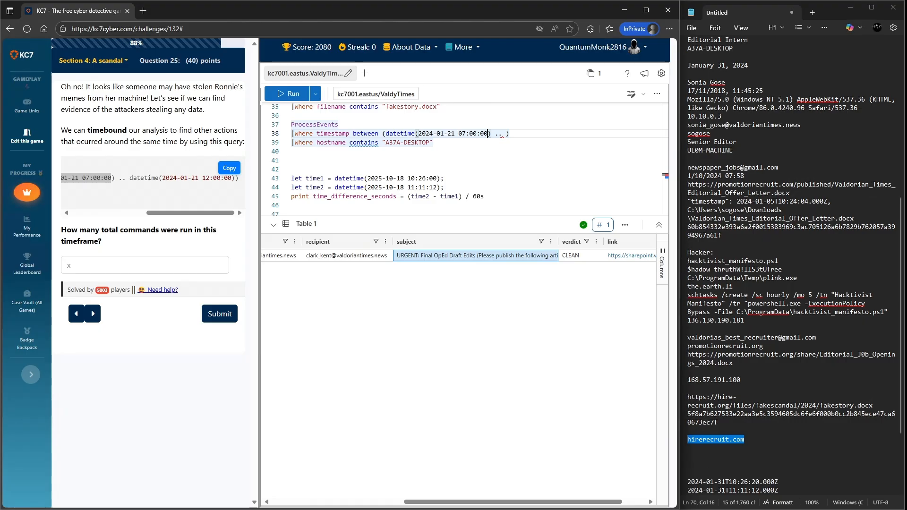
pyautogui.moveTo(130, 178); pyautogui.dragTo(236, 177)
pyautogui.rightClick(235, 177)
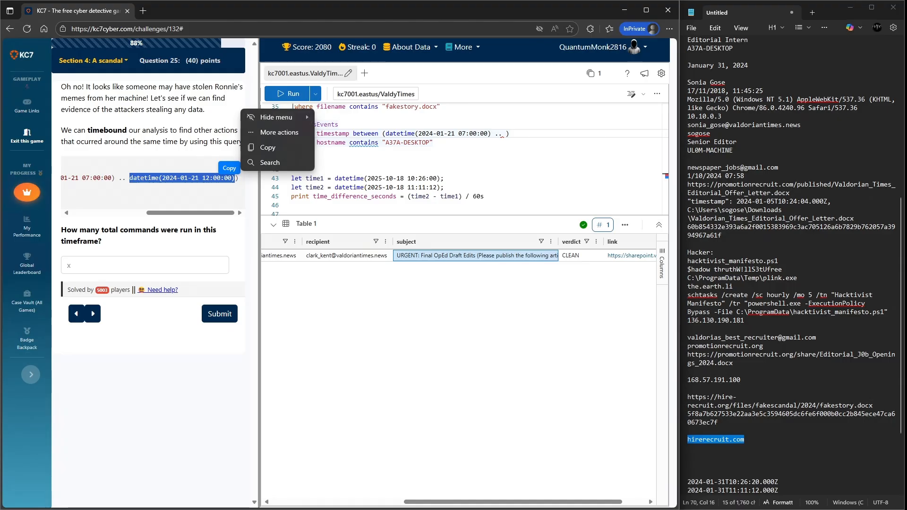
pyautogui.click(260, 148)
pyautogui.click(501, 134)
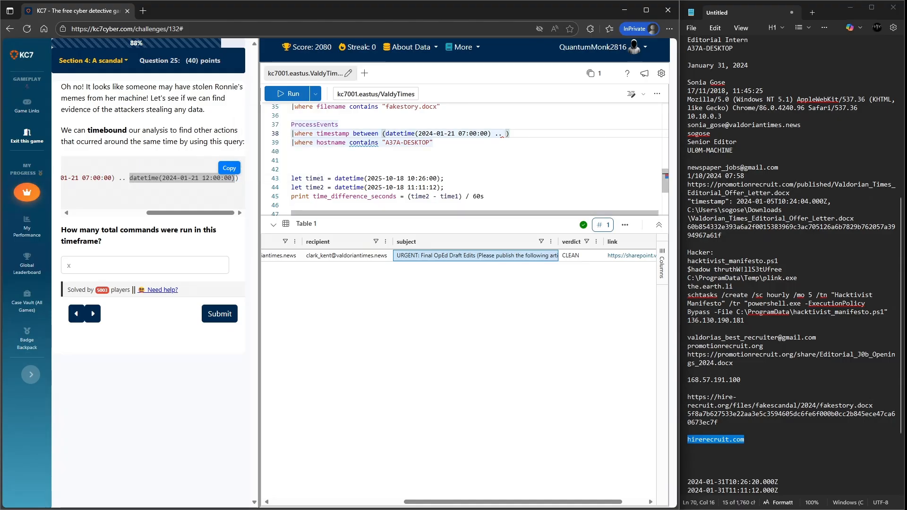
pyautogui.hotkey('ctrl', 'v')
pyautogui.click(501, 133)
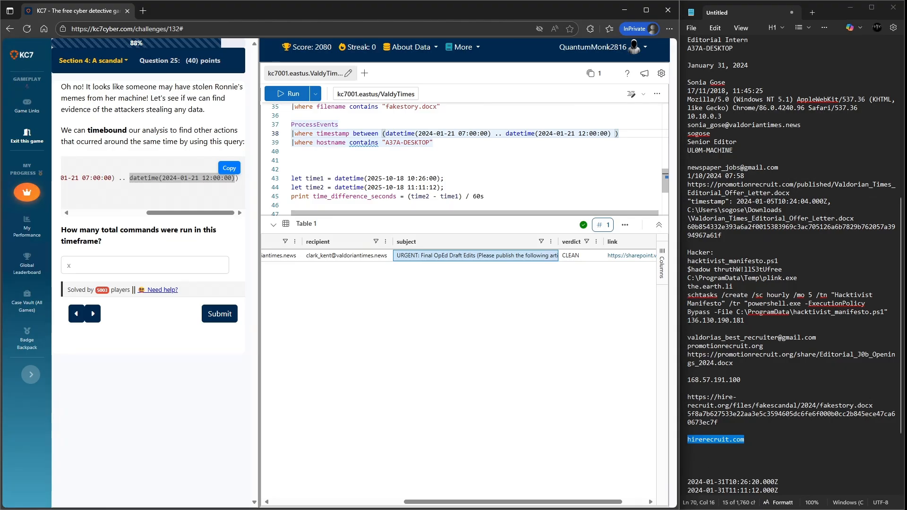
pyautogui.click(611, 134)
pyautogui.press('Delete')
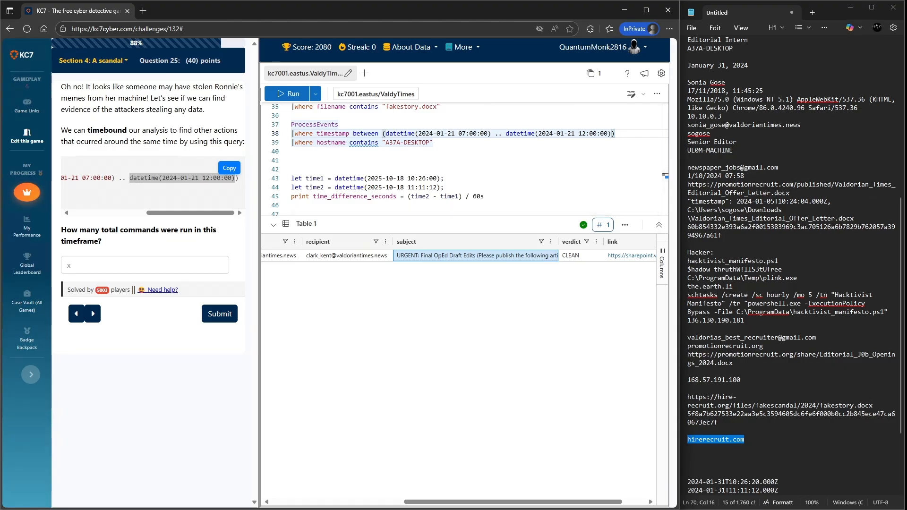
# - Add an order by timestamp asc line and run the ProcessEvents query
pyautogui.moveTo(191, 213); pyautogui.dragTo(113, 213)
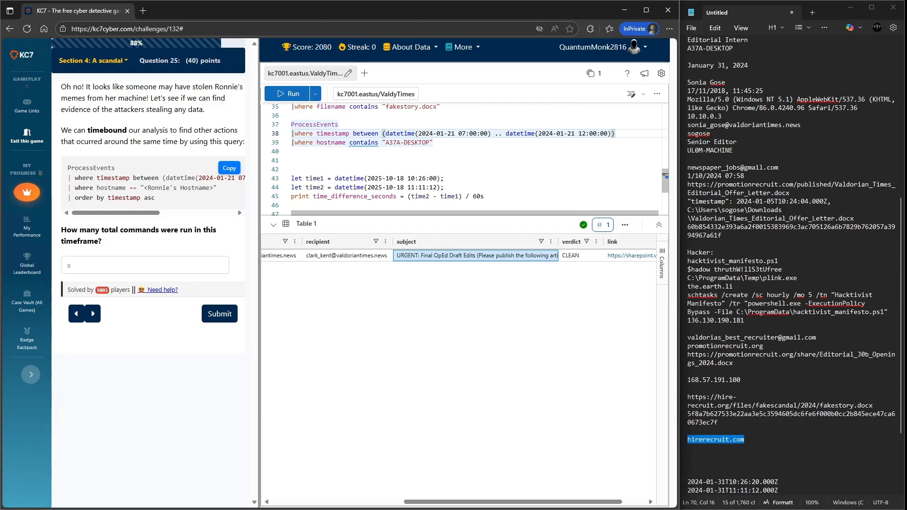
pyautogui.click(434, 142)
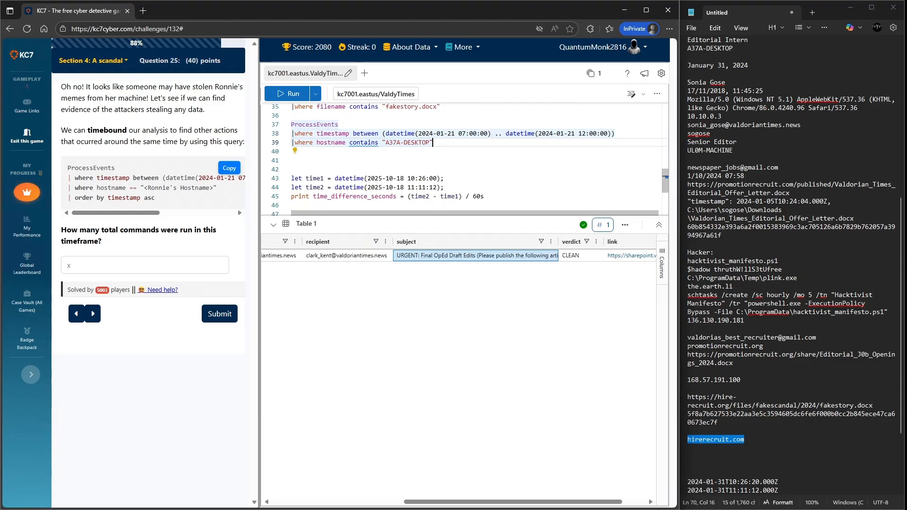
pyautogui.press('Return')
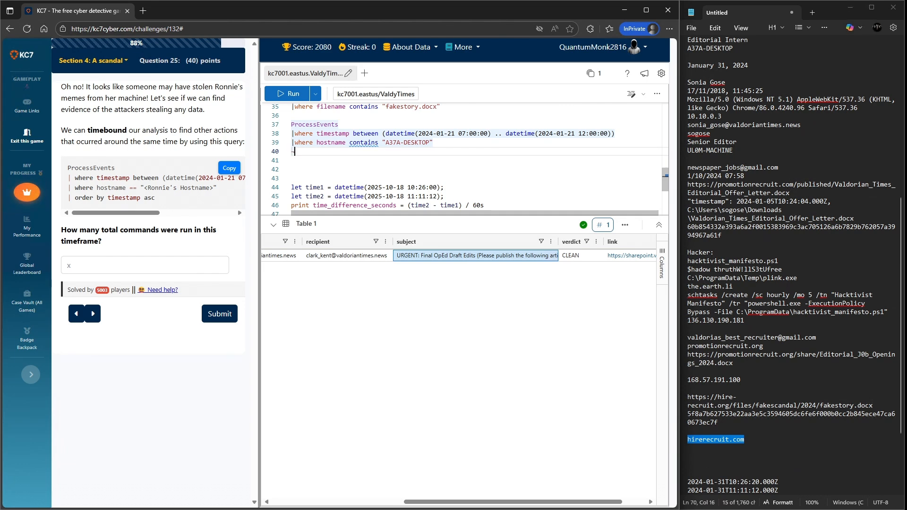
pyautogui.write('|or')
pyautogui.press('Tab')
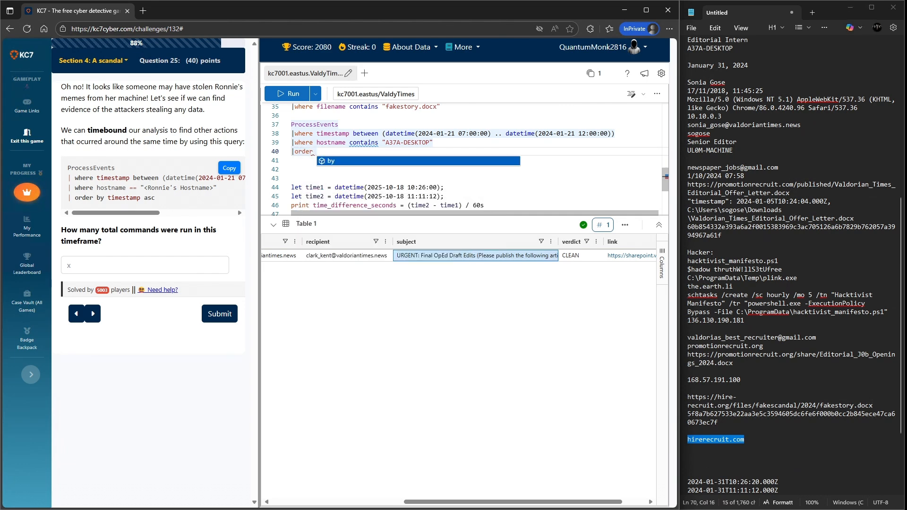
pyautogui.write('by t')
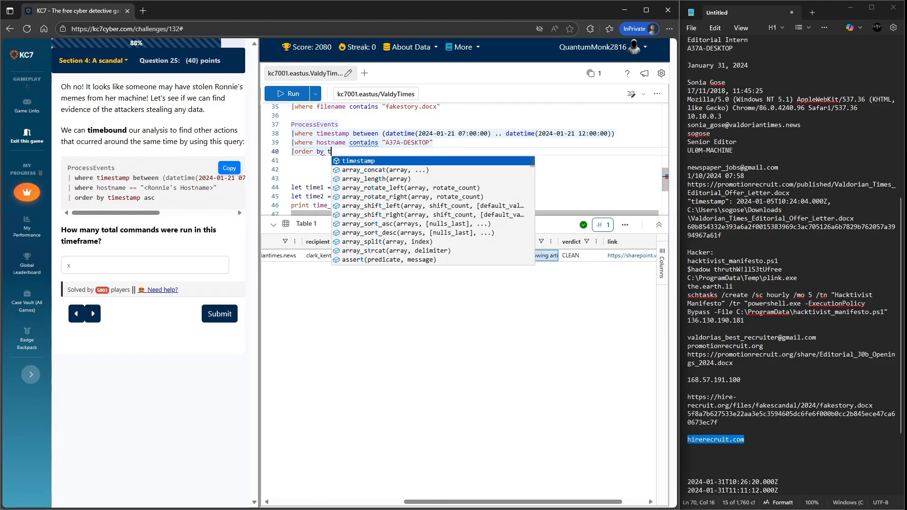
pyautogui.press('Tab')
pyautogui.write('as')
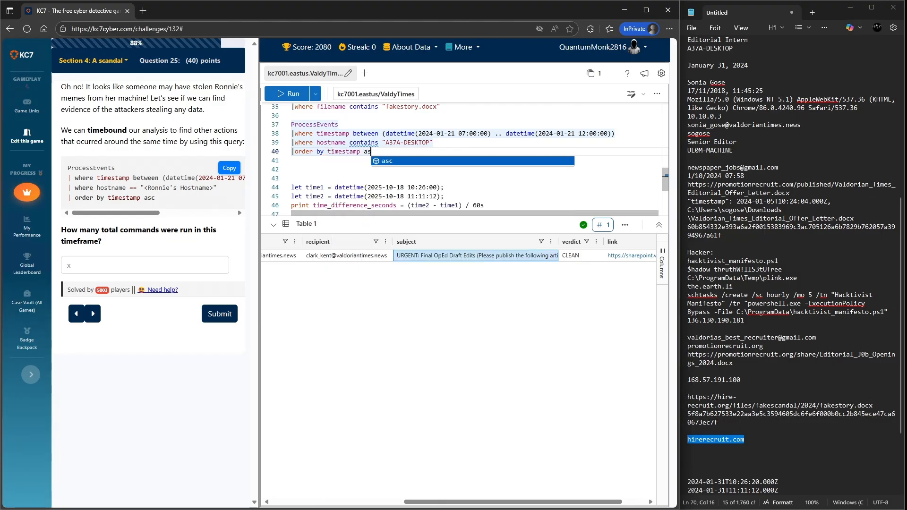
pyautogui.press('Tab')
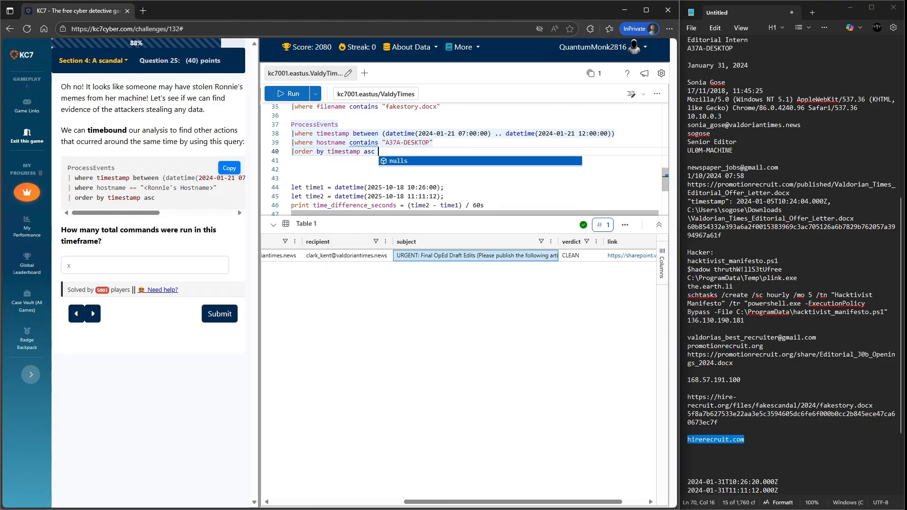
pyautogui.moveTo(376, 151); pyautogui.dragTo(291, 124)
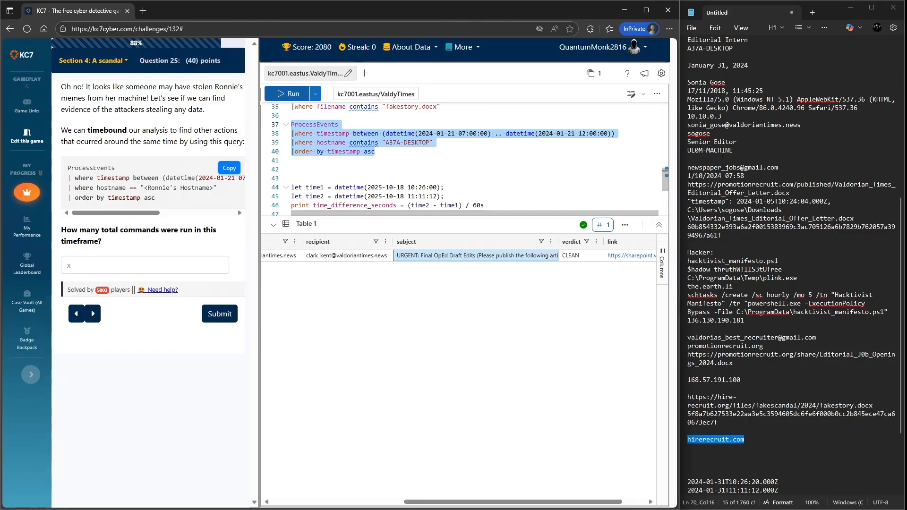
pyautogui.click(287, 94)
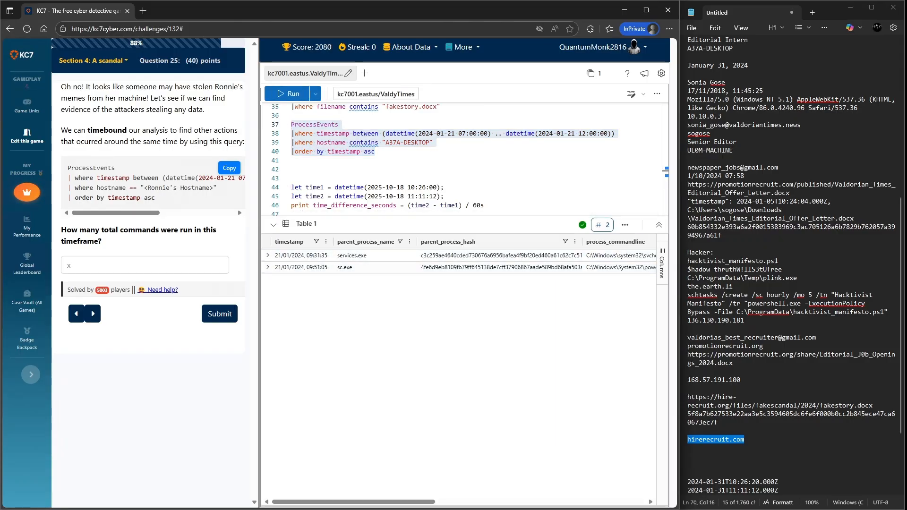
# - Submit 2 as the number of commands run in that timeframe
pyautogui.click(144, 265)
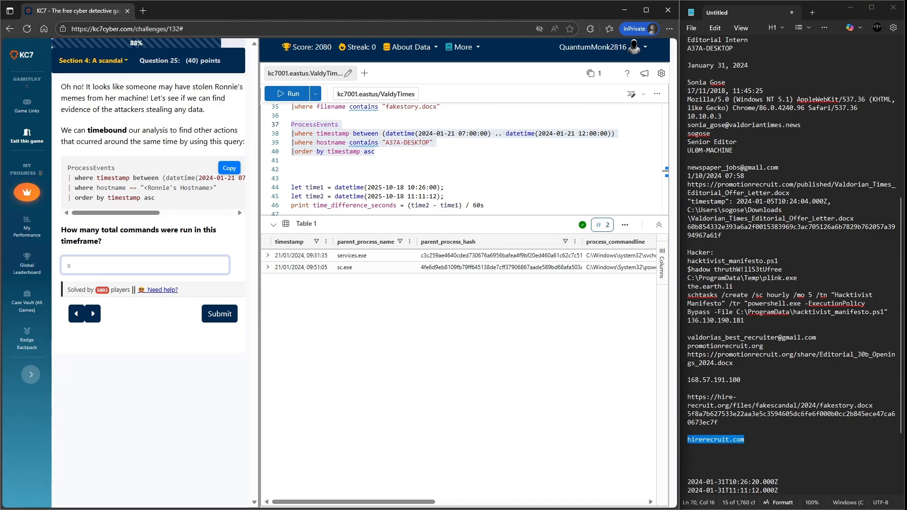
pyautogui.write('2')
pyautogui.press('Return')
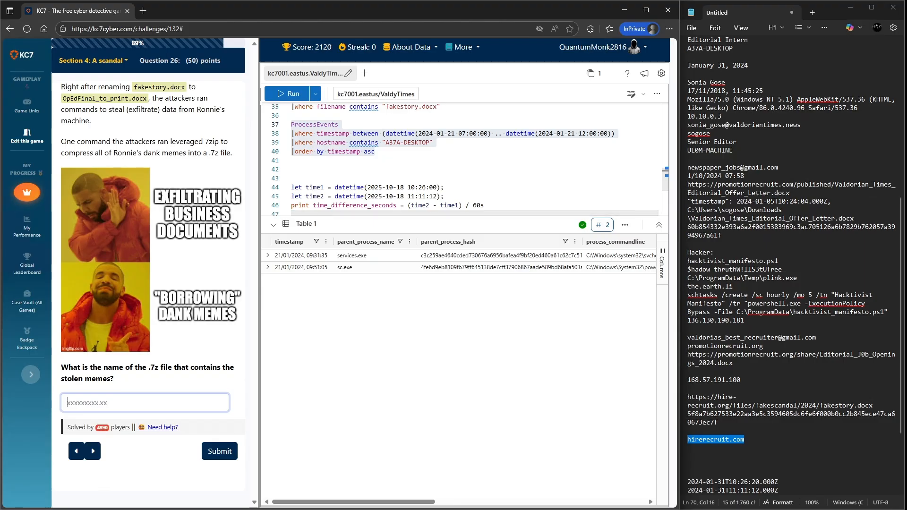
pyautogui.scroll(-1, 453, 161)
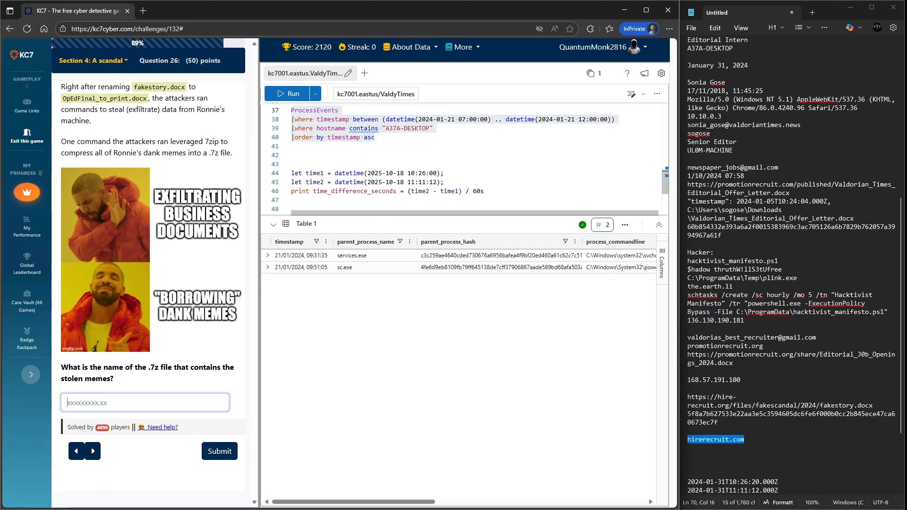
# - Expand and read the two ProcessEvents rows from the morning timeframe to examine their command lines
pyautogui.scroll(1, 444, 158)
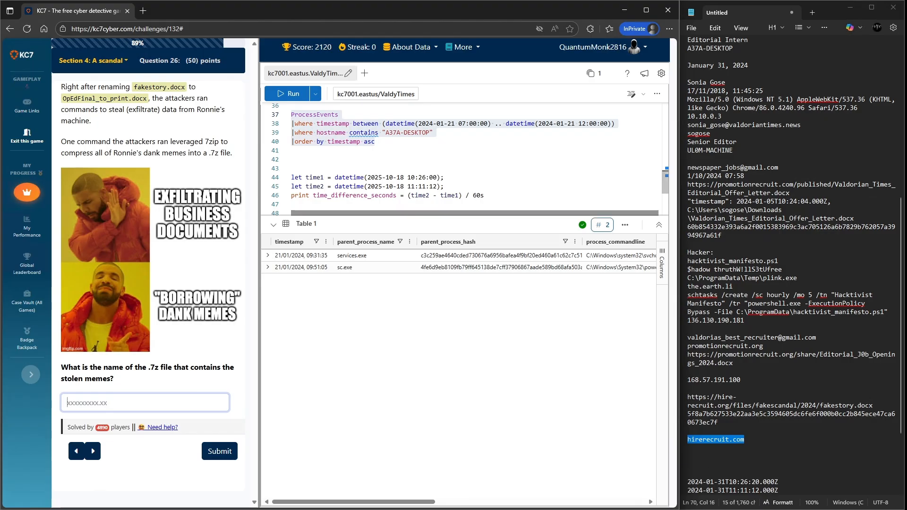
pyautogui.scroll(1, 463, 161)
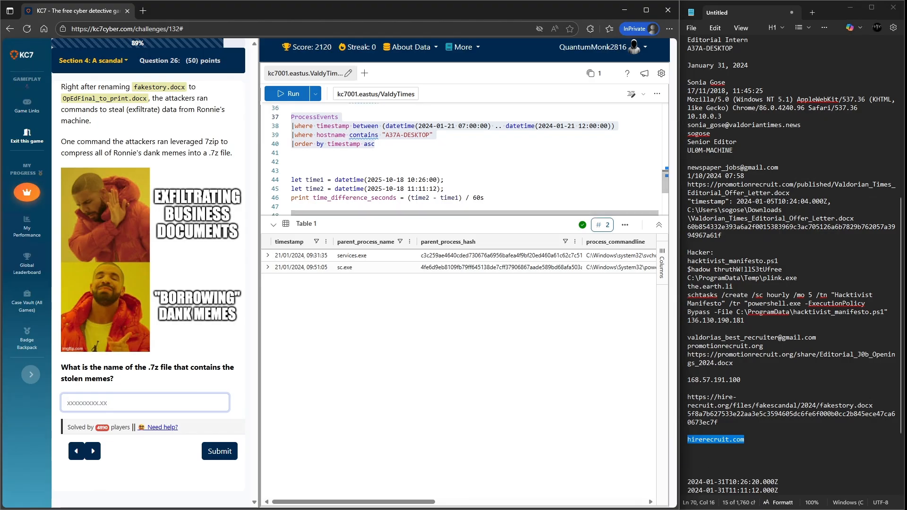
pyautogui.moveTo(353, 502)
pyautogui.mouseDown()
pyautogui.moveTo(564, 502)
pyautogui.moveTo(354, 502)
pyautogui.mouseUp()
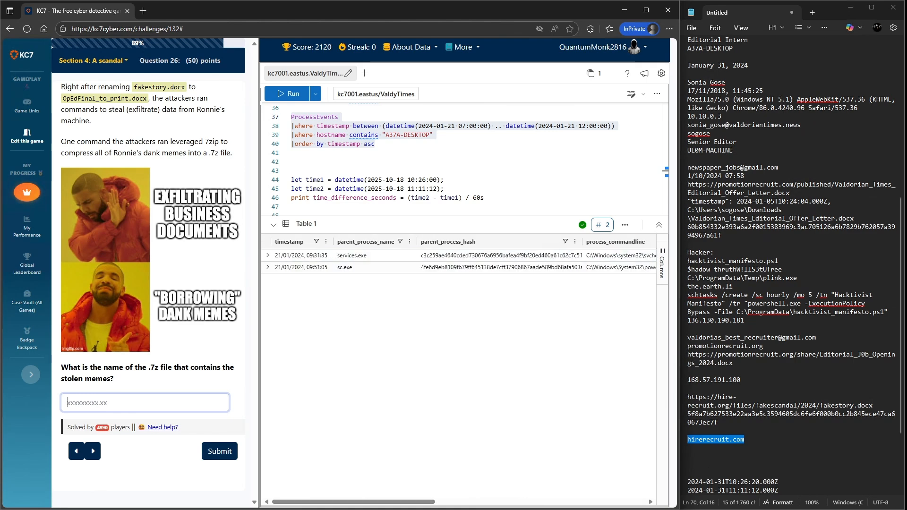
pyautogui.click(267, 267)
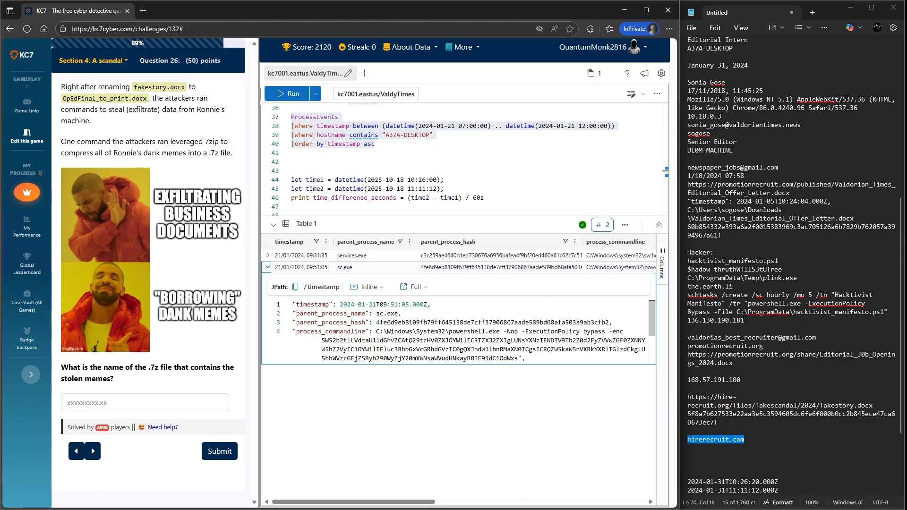
pyautogui.scroll(-1, 458, 331)
pyautogui.scroll(-2, 458, 331)
pyautogui.scroll(2, 459, 330)
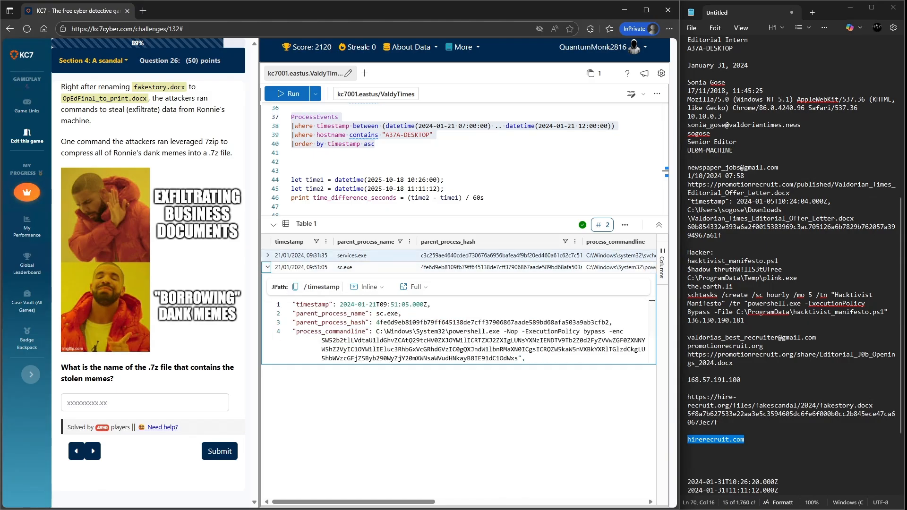
pyautogui.click(267, 255)
pyautogui.scroll(-1, 459, 320)
pyautogui.scroll(1, 458, 320)
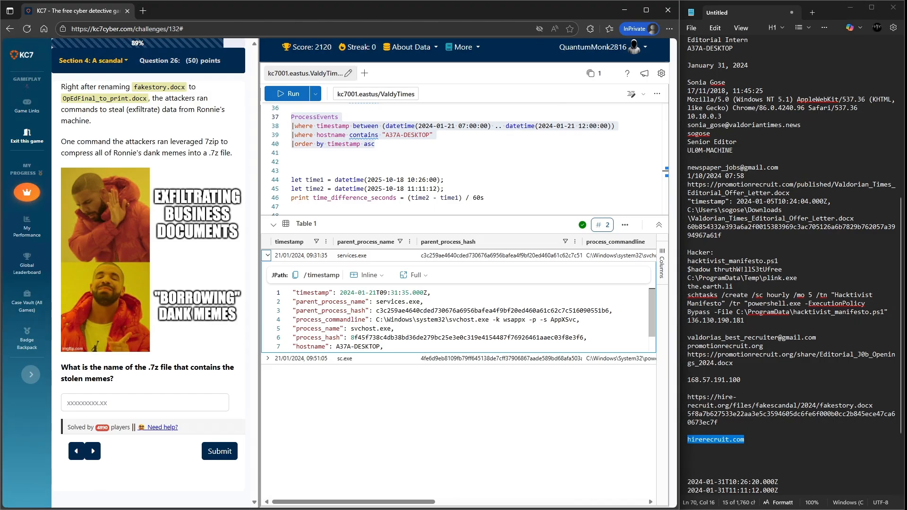
# - Comment out the fakestory.docx filename filter and run the FileCreationEvents query for A37A-DESKTOP
pyautogui.scroll(3, 465, 158)
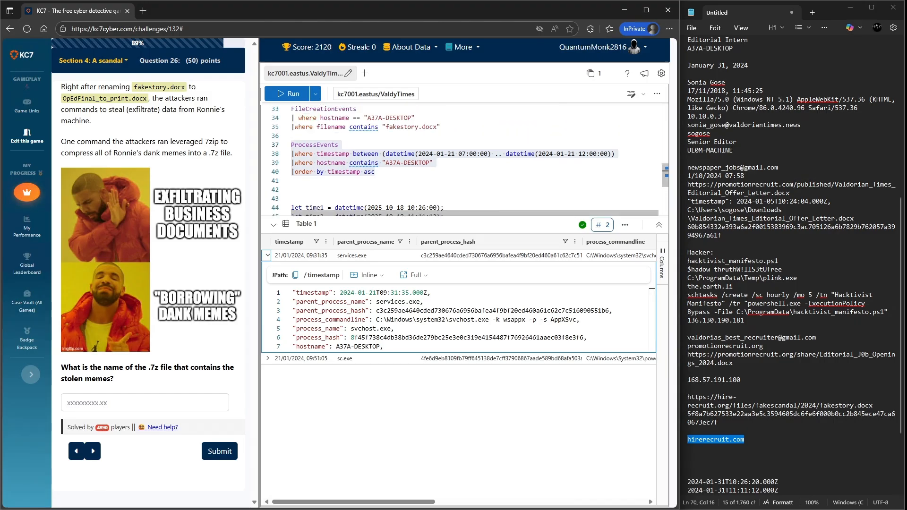
pyautogui.scroll(2, 465, 158)
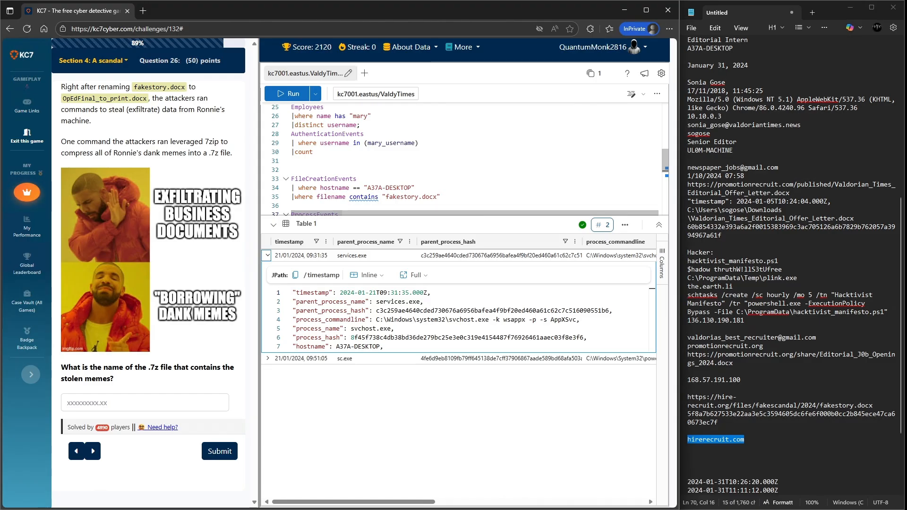
pyautogui.click(292, 197)
pyautogui.write('//')
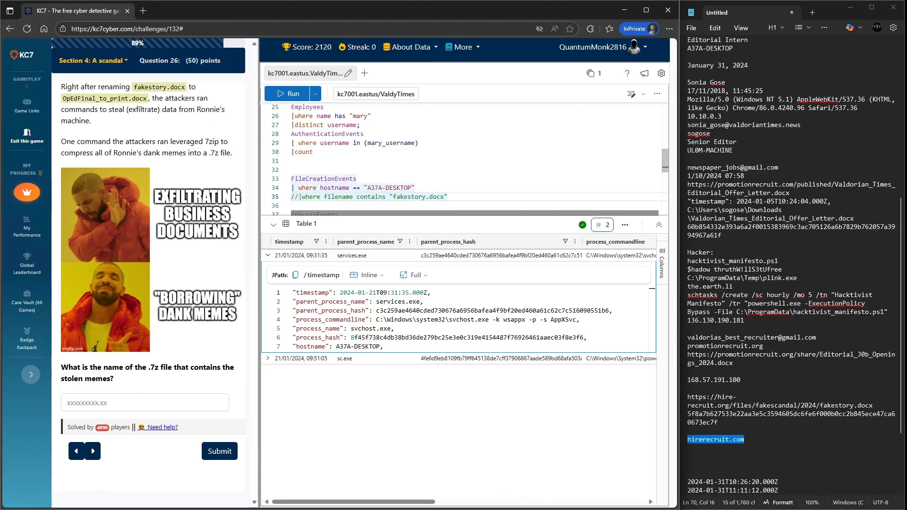
pyautogui.moveTo(415, 188); pyautogui.dragTo(292, 179)
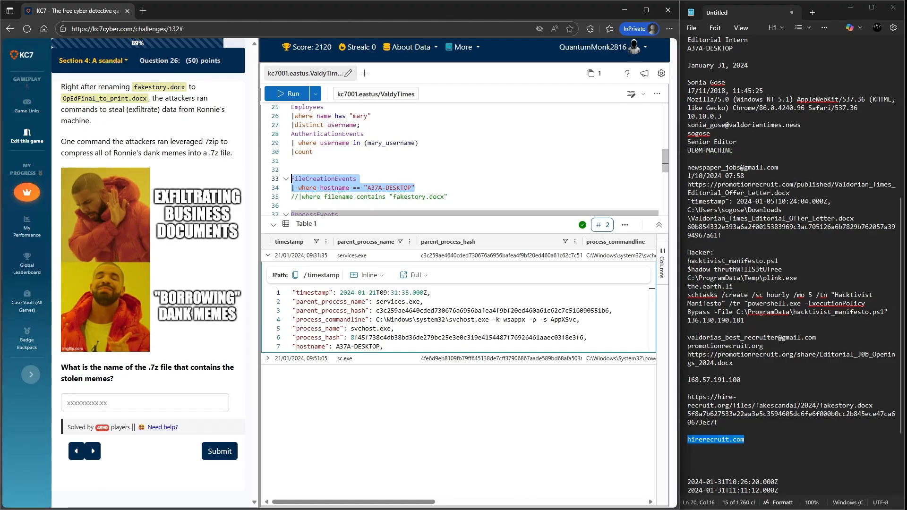
pyautogui.click(288, 93)
# - Scroll through the created files on A37A-DESKTOP, checking their paths and filenames
pyautogui.scroll(-4, 458, 306)
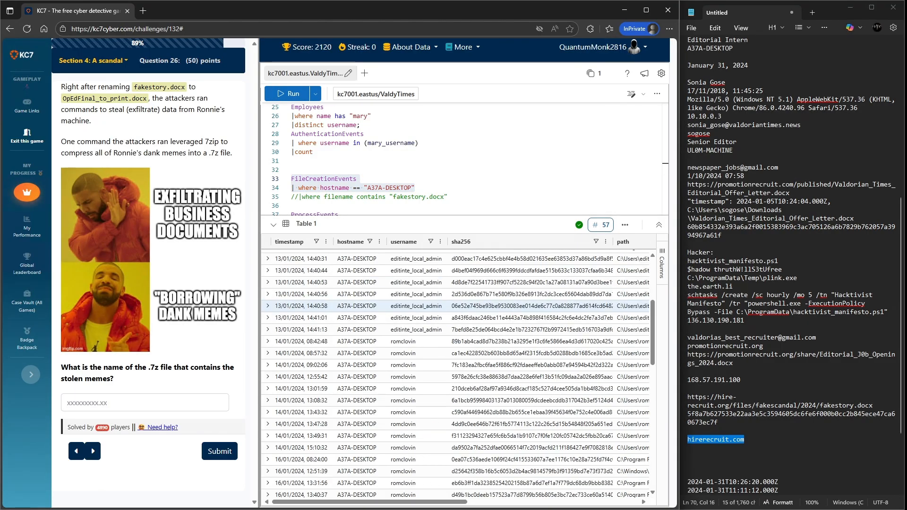
pyautogui.scroll(-5, 459, 307)
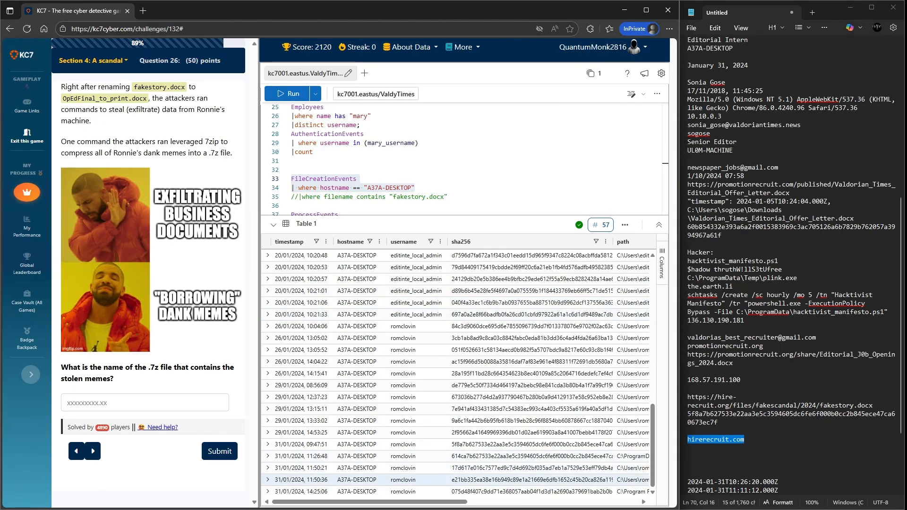
pyautogui.moveTo(401, 502); pyautogui.dragTo(501, 502)
pyautogui.scroll(9, 496, 375)
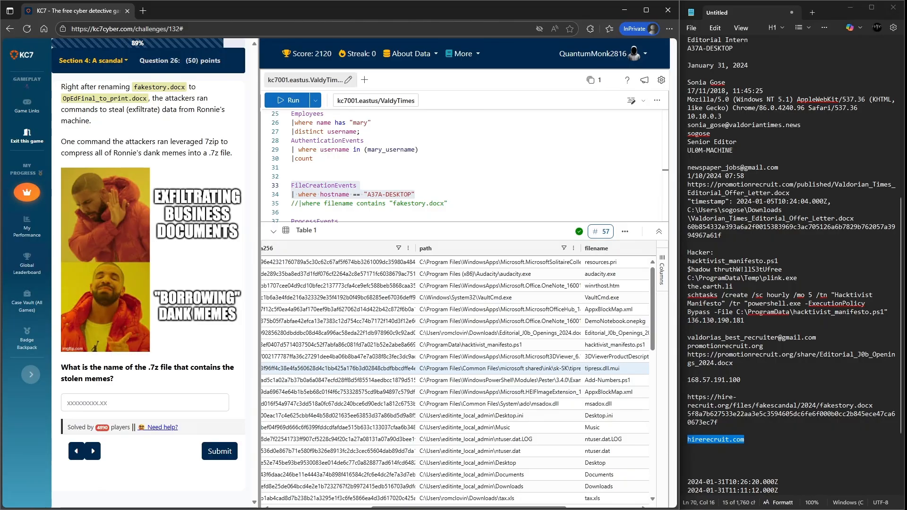
pyautogui.scroll(-5, 496, 370)
pyautogui.scroll(-6, 496, 371)
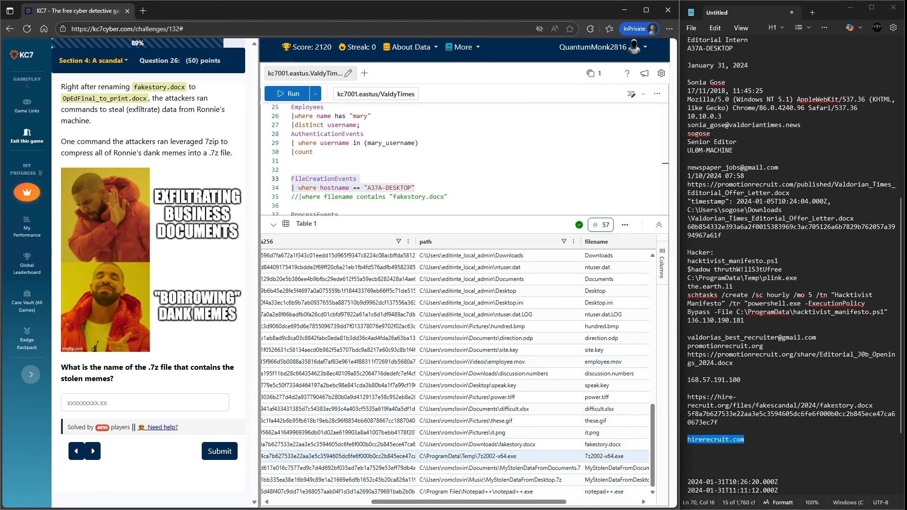
pyautogui.hscroll(-6, 455, 371)
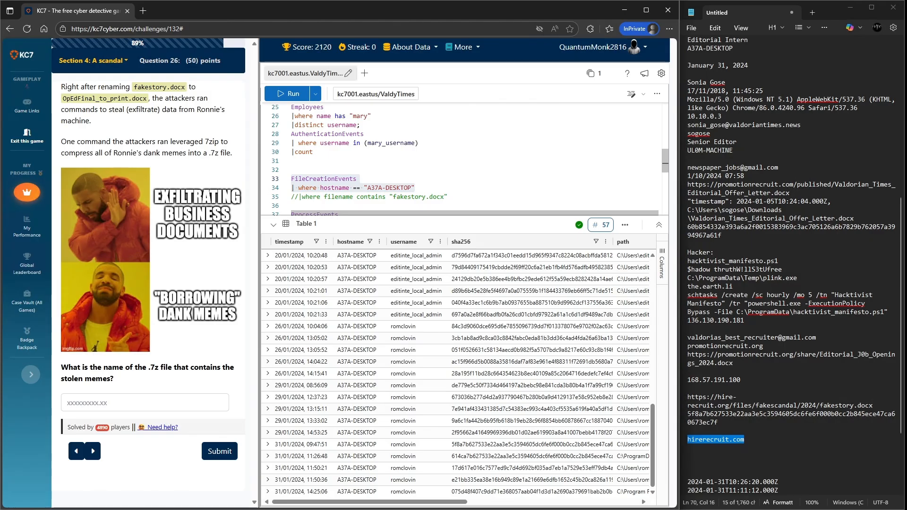
# - Comment out the timestamp filter in the ProcessEvents query and delete the order by line
pyautogui.scroll(-2, 465, 159)
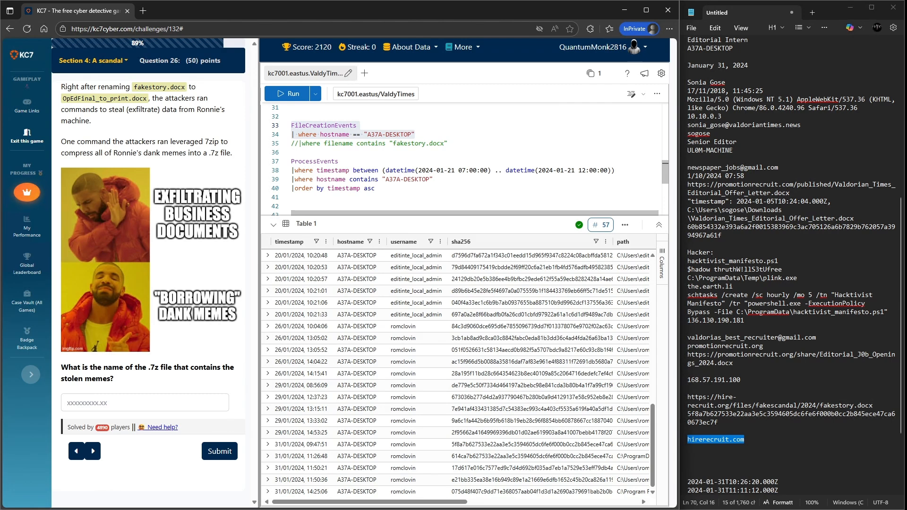
pyautogui.click(291, 170)
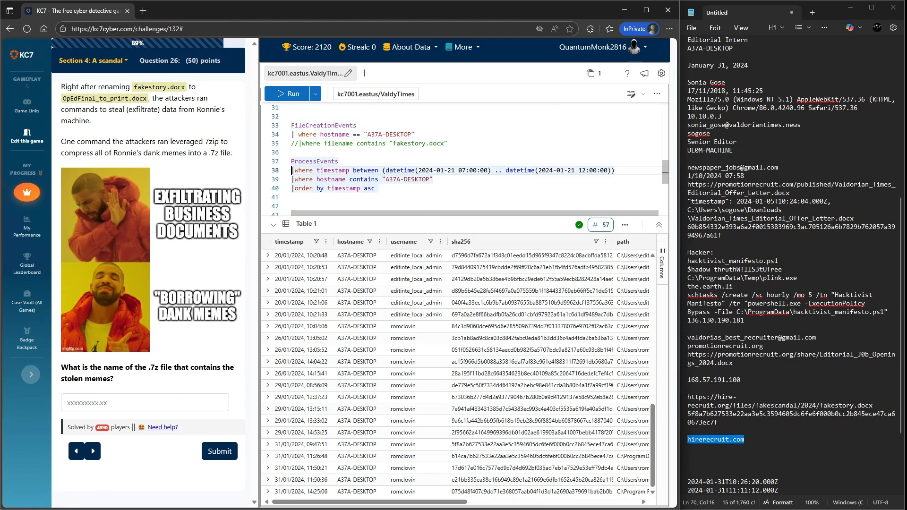
pyautogui.write('//')
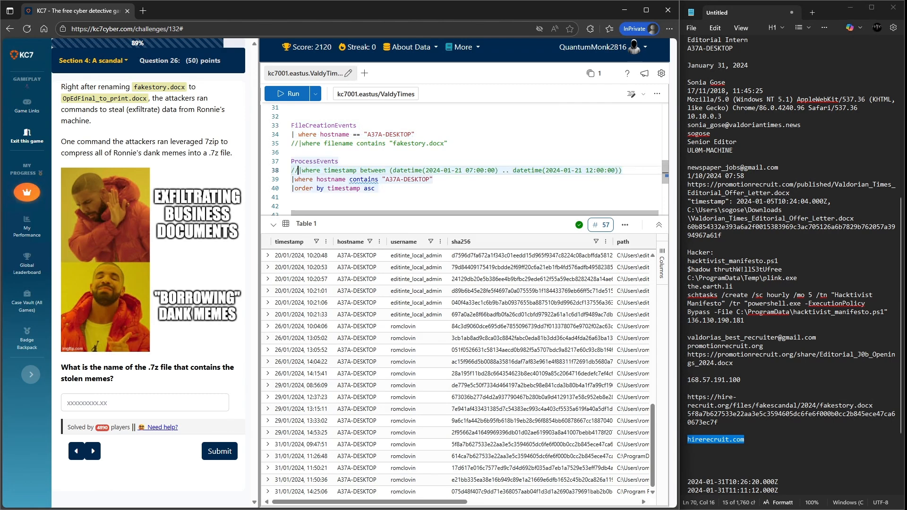
pyautogui.press('Down')
pyautogui.press('Down')
pyautogui.press('End')
pyautogui.press('BackSpace')
pyautogui.press('BackSpace')
pyautogui.press('BackSpace')
pyautogui.press('BackSpace')
pyautogui.press('BackSpace')
pyautogui.press('BackSpace')
pyautogui.press('BackSpace')
pyautogui.press('BackSpace')
pyautogui.press('BackSpace')
pyautogui.press('BackSpace')
pyautogui.press('BackSpace')
pyautogui.press('BackSpace')
pyautogui.press('BackSpace')
pyautogui.press('BackSpace')
pyautogui.press('BackSpace')
pyautogui.press('BackSpace')
pyautogui.press('BackSpace')
pyautogui.press('BackSpace')
pyautogui.press('BackSpace')
pyautogui.press('BackSpace')
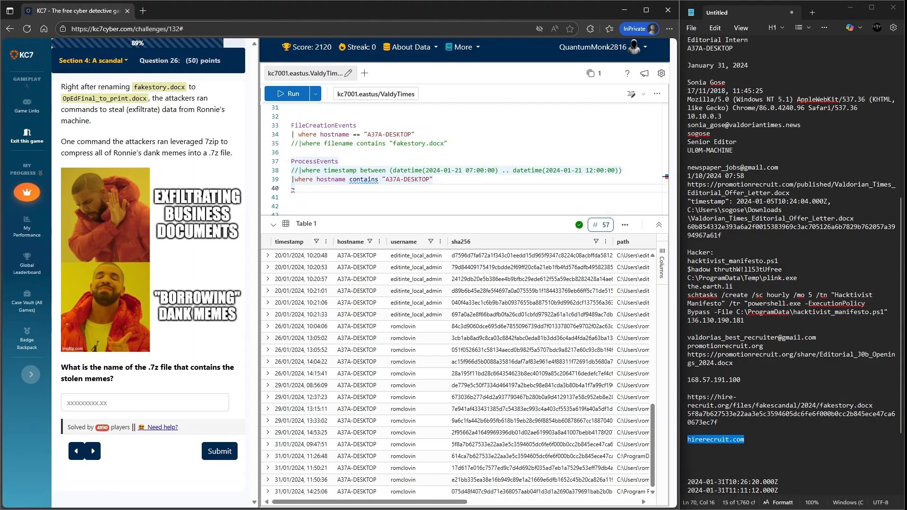
# - Add a where process_commandline contains ".7z" filter and run the ProcessEvents query
pyautogui.write('|where')
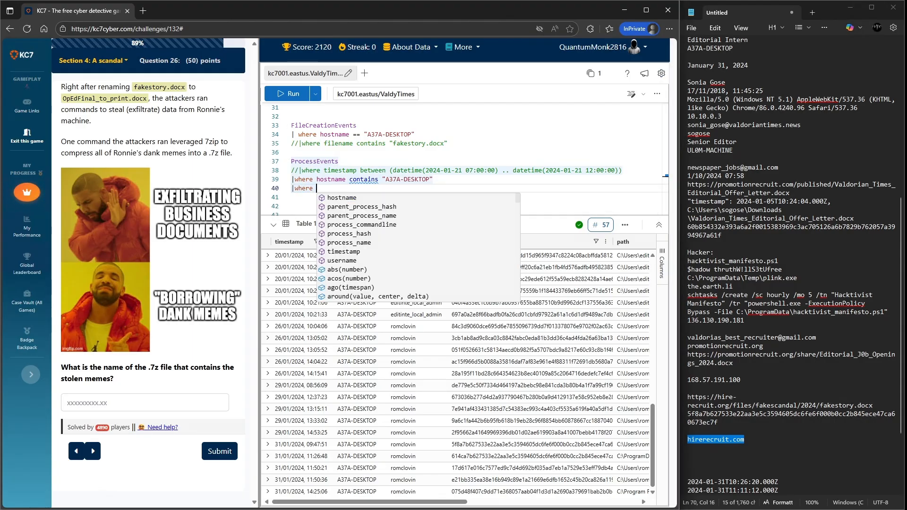
pyautogui.press('Down')
pyautogui.press('Down')
pyautogui.press('Down')
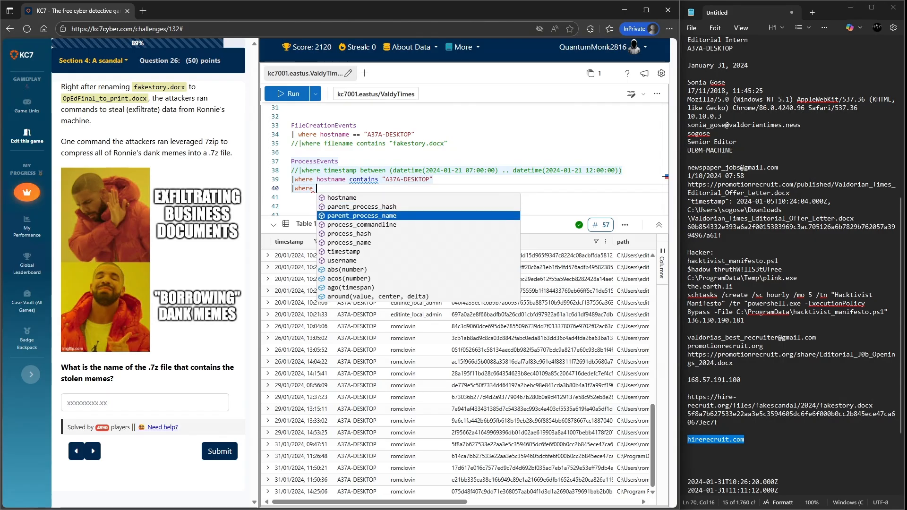
pyautogui.press('Return')
pyautogui.press('Return')
pyautogui.write('"')
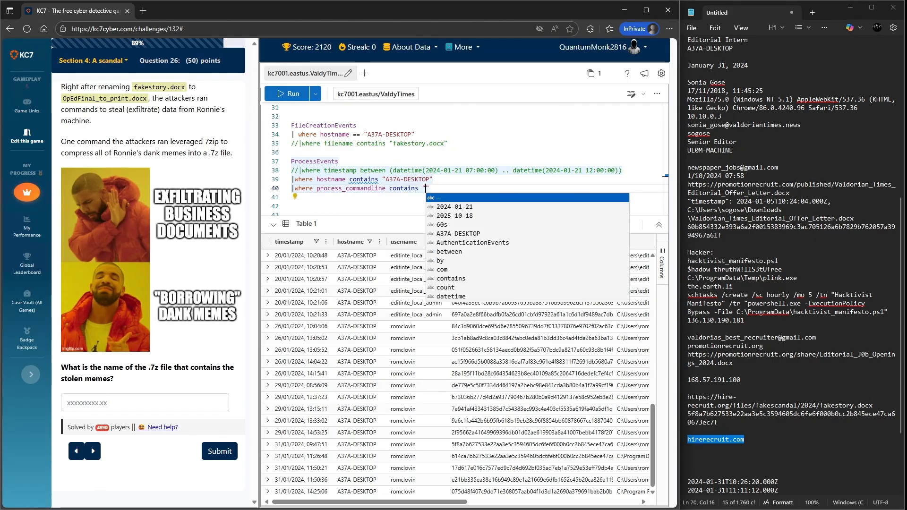
pyautogui.write('.7z')
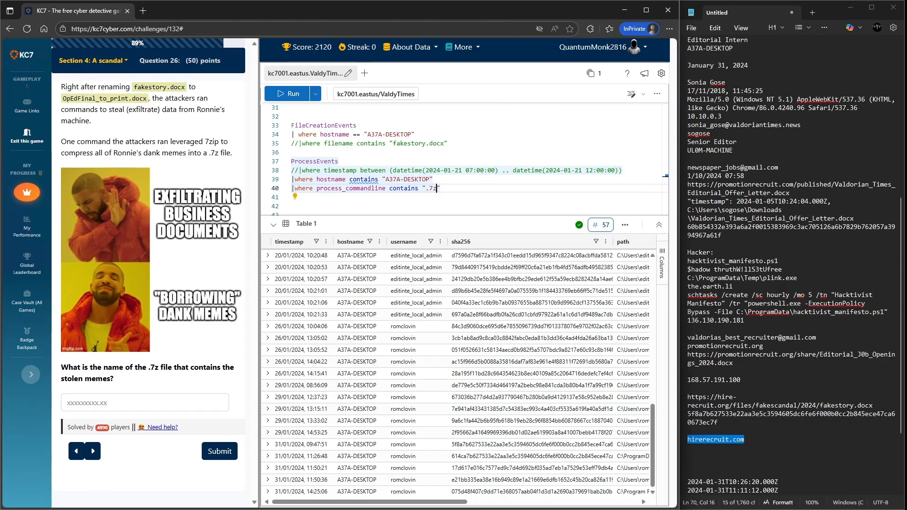
pyautogui.hotkey('shift', 'Return')
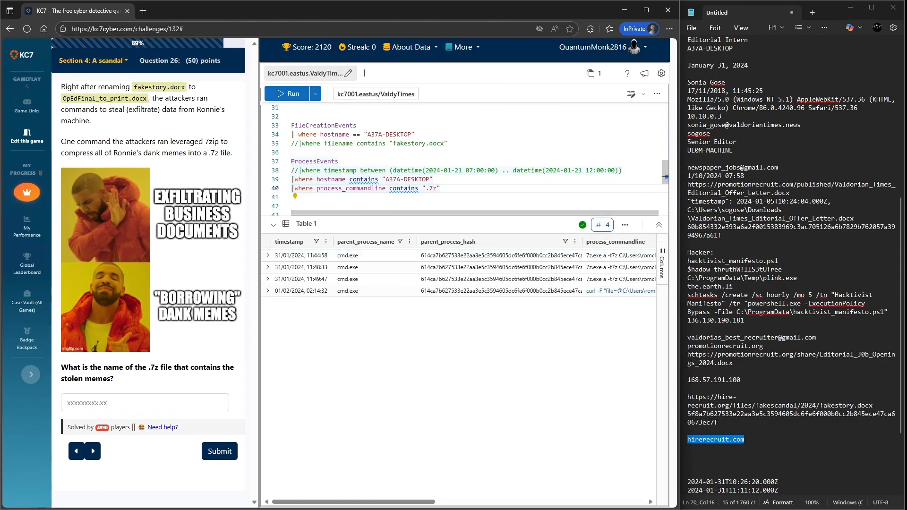
# - Inspect the 7z command lines and submit DankMemes.7z as the archive containing the stolen memes
pyautogui.hscroll(5, 458, 274)
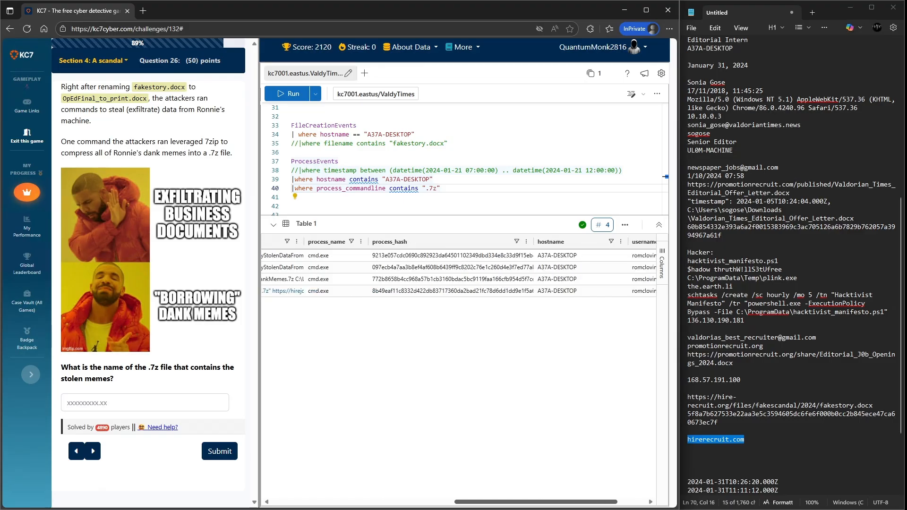
pyautogui.hscroll(-1, 458, 274)
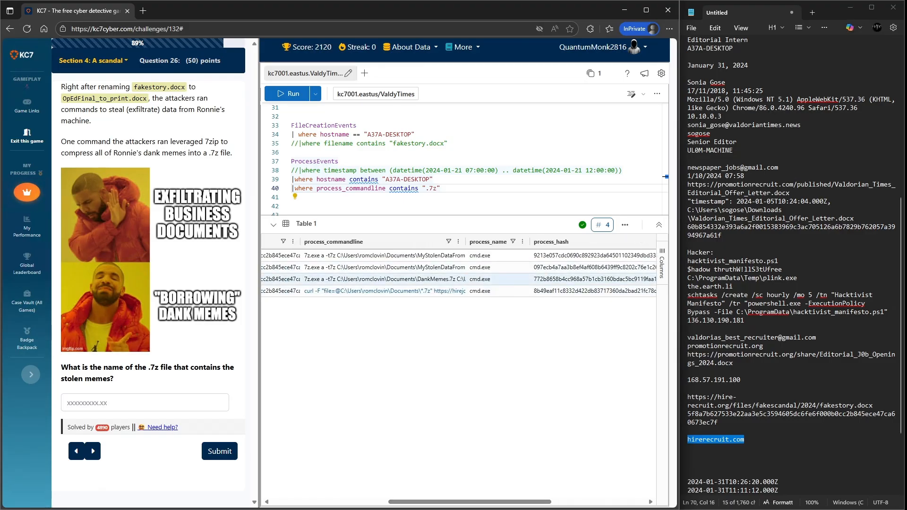
pyautogui.click(385, 280)
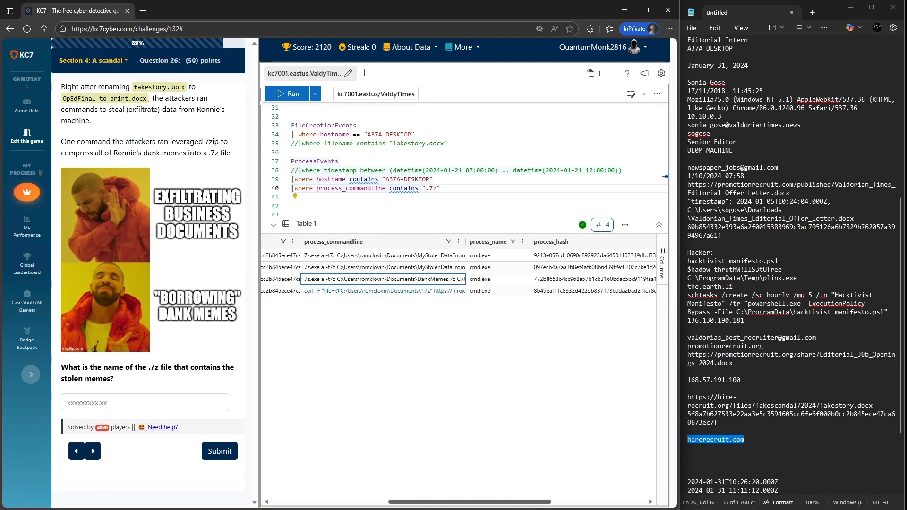
pyautogui.moveTo(469, 502); pyautogui.dragTo(357, 501)
pyautogui.click(294, 279)
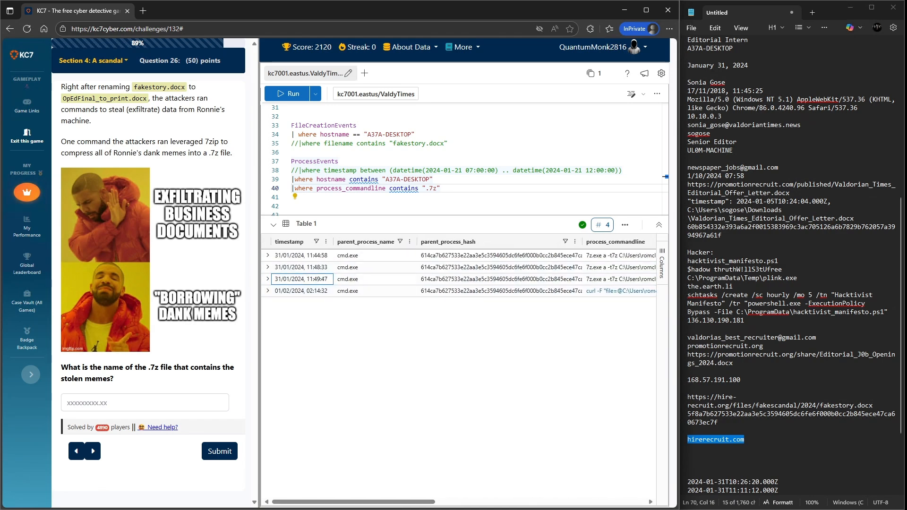
pyautogui.click(267, 279)
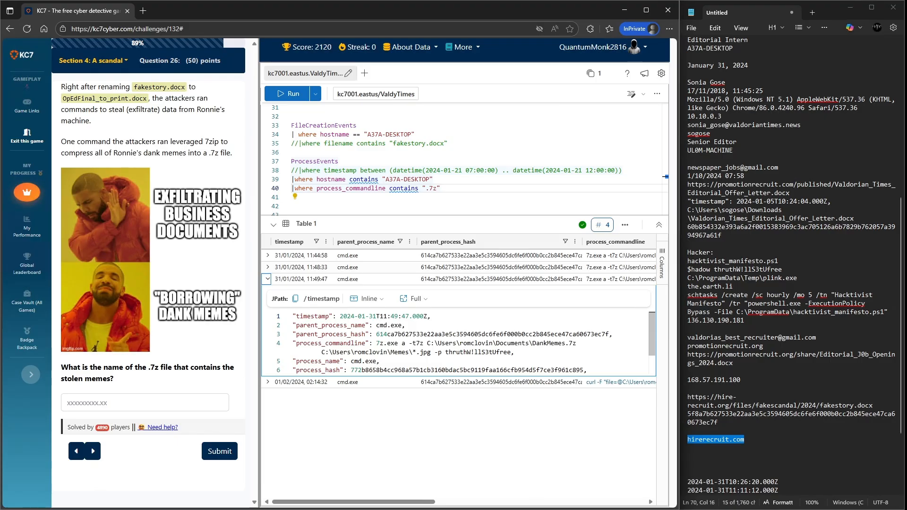
pyautogui.scroll(-1, 456, 342)
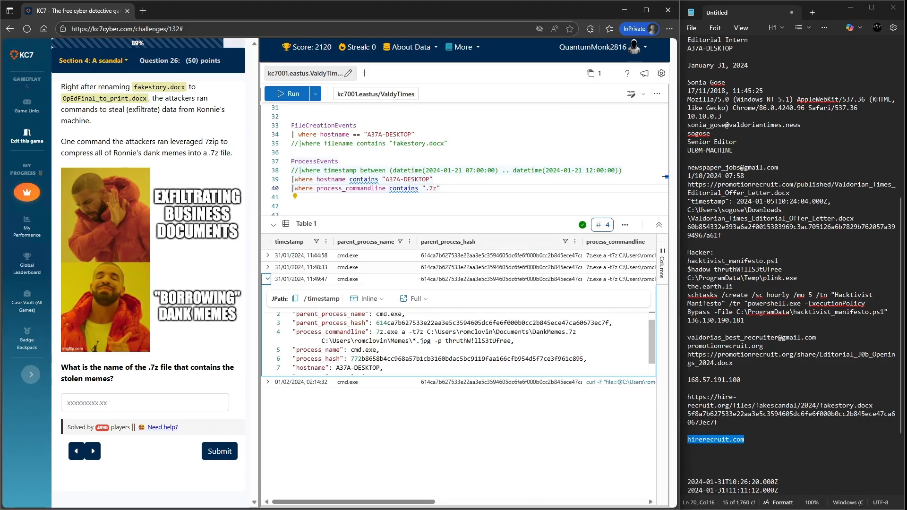
pyautogui.moveTo(533, 332); pyautogui.dragTo(577, 332)
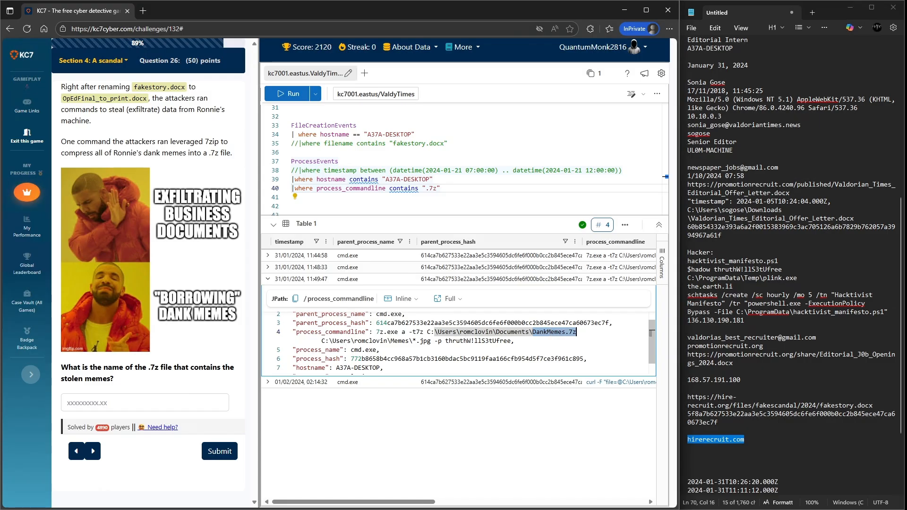
pyautogui.hotkey('ctrl', 'c')
pyautogui.click(119, 403)
pyautogui.hotkey('ctrl', 'v')
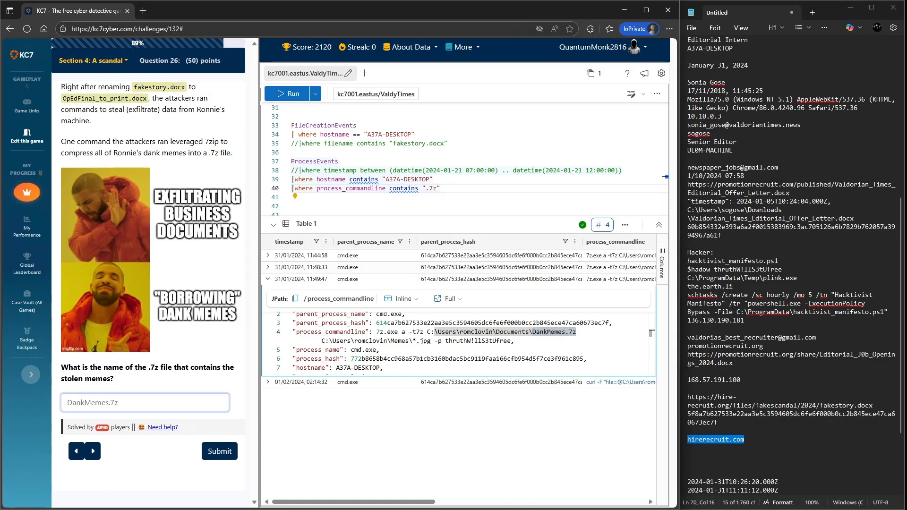
pyautogui.press('Return')
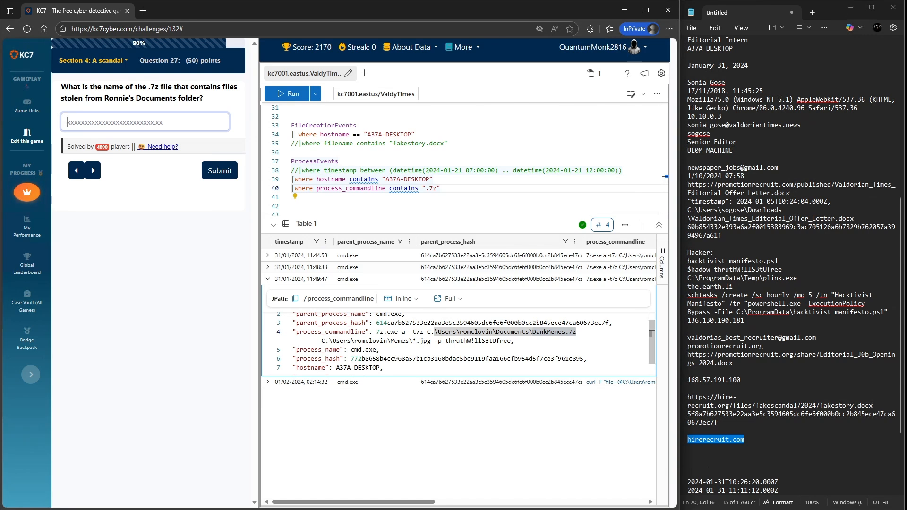
# - Copy the full Documents folder path of DankMemes.7z from the command line and submit it as the next answer
pyautogui.moveTo(427, 332); pyautogui.dragTo(576, 332)
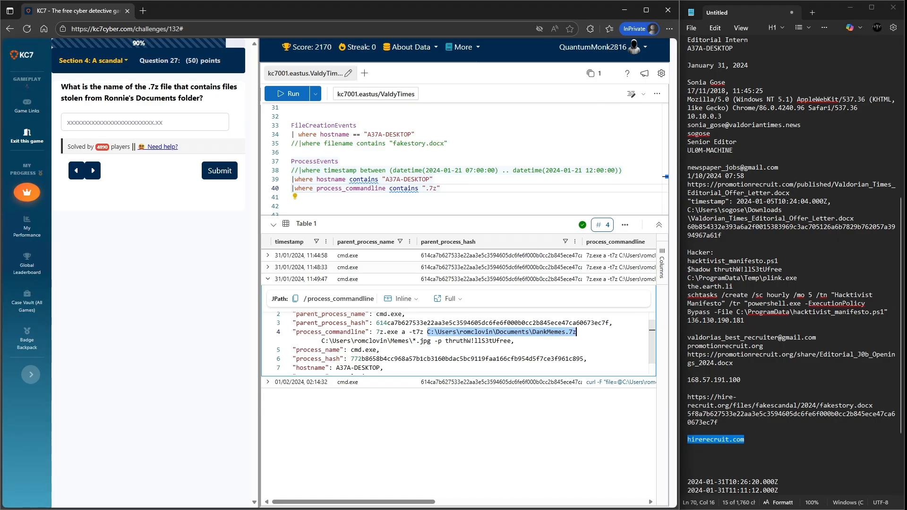
pyautogui.click(144, 122)
pyautogui.hotkey('ctrl', 'v')
pyautogui.press('Return')
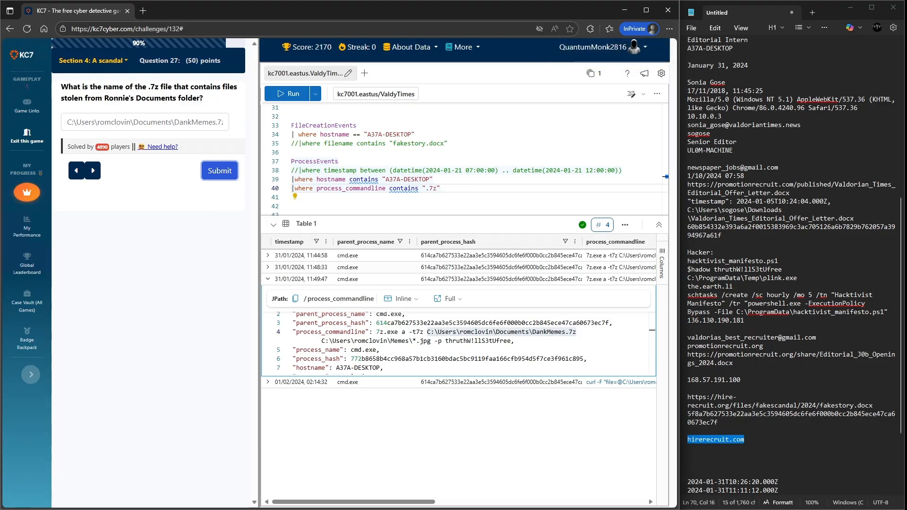
# - Revisit the previous question about compressing Ronnie's dank memes and re-read the DankMemes.7z command line
pyautogui.click(76, 171)
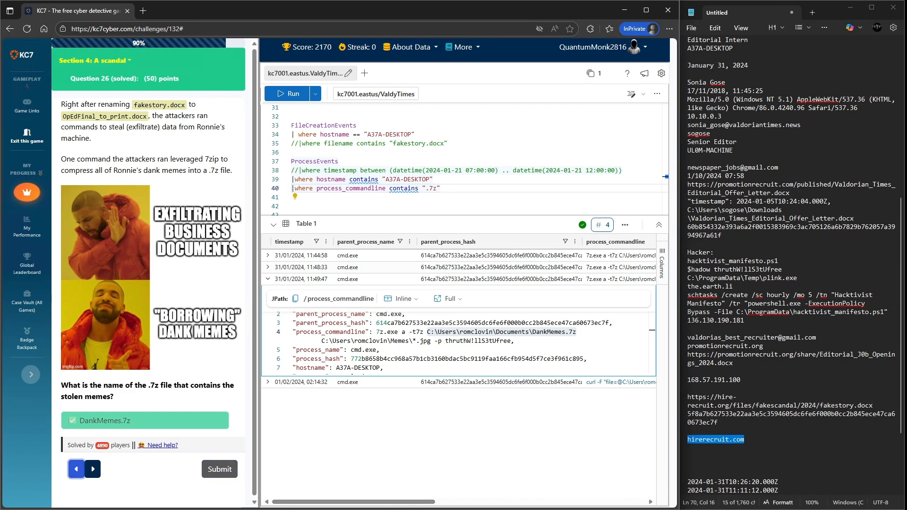
pyautogui.scroll(-1, 149, 273)
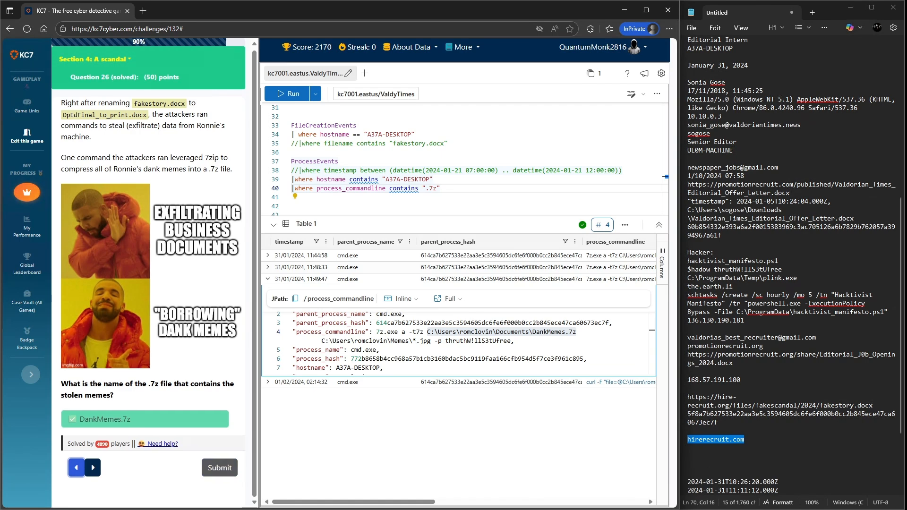
pyautogui.click(93, 468)
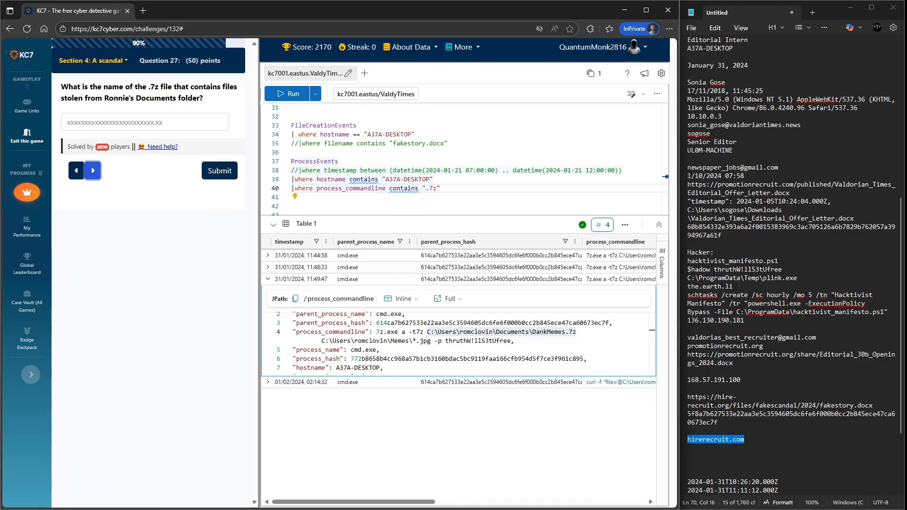
pyautogui.click(76, 170)
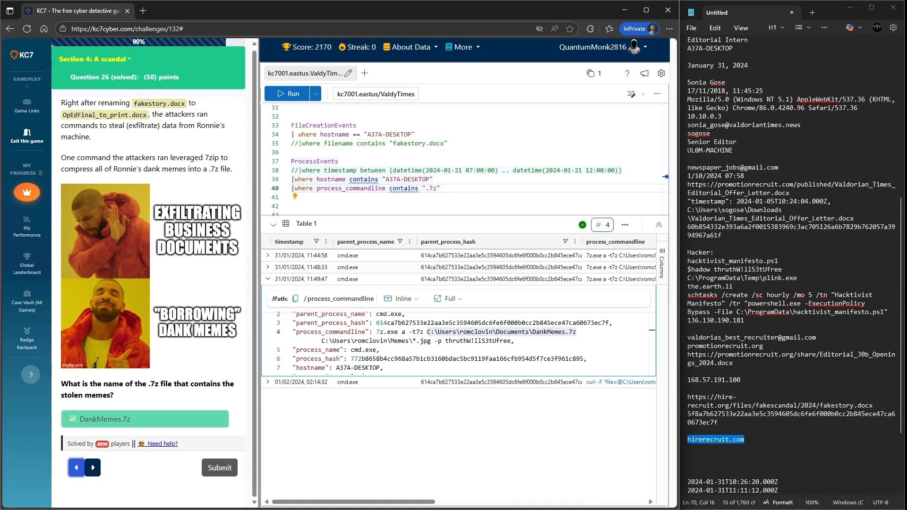
pyautogui.click(93, 467)
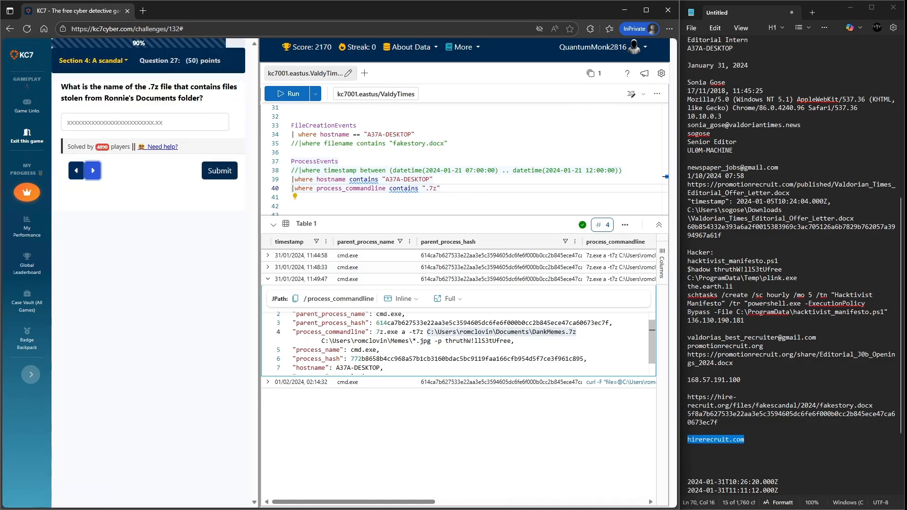
pyautogui.moveTo(434, 331); pyautogui.dragTo(540, 332)
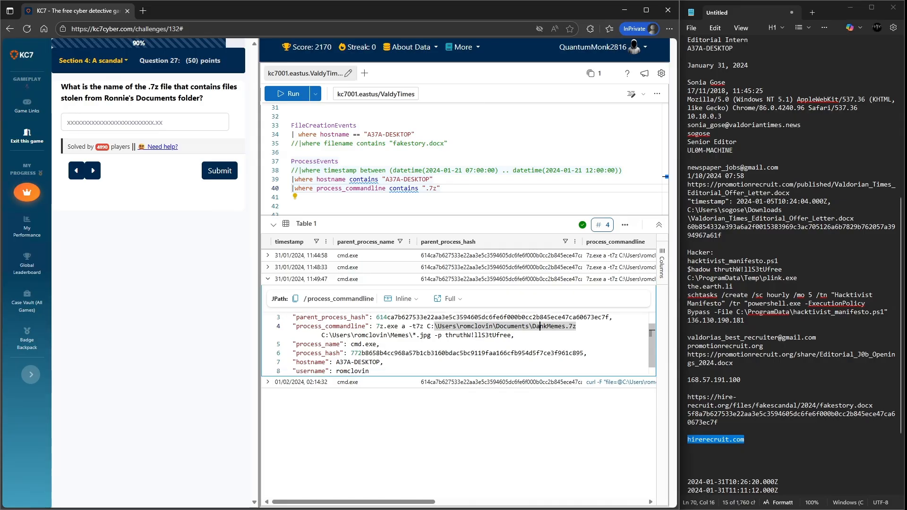
pyautogui.scroll(1, 540, 332)
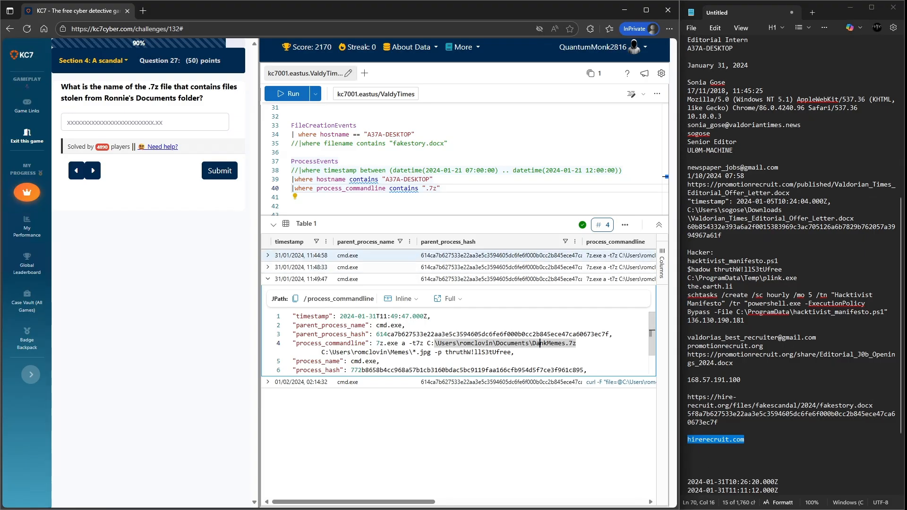
# - Try submitting MyStolenDataFromDesktop.7z as the archive holding files stolen from Ronnie's Documents folder
pyautogui.click(267, 267)
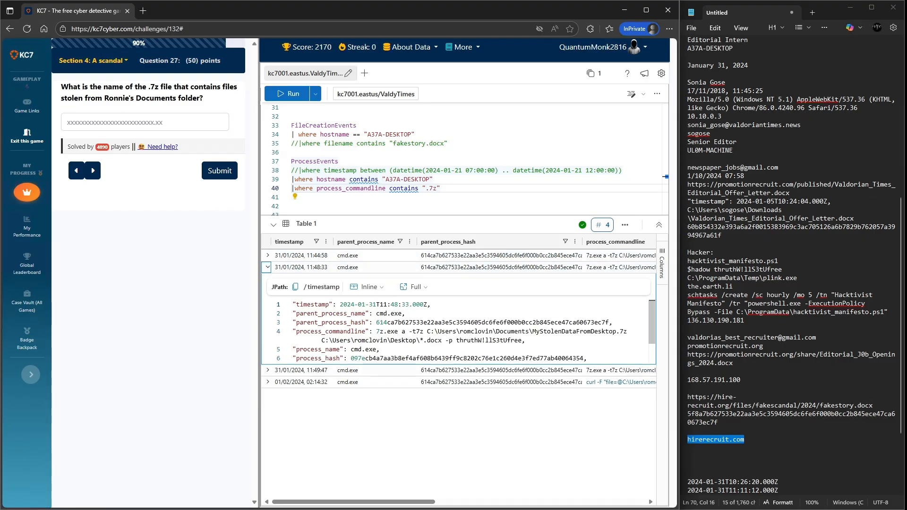
pyautogui.moveTo(627, 332); pyautogui.dragTo(533, 332)
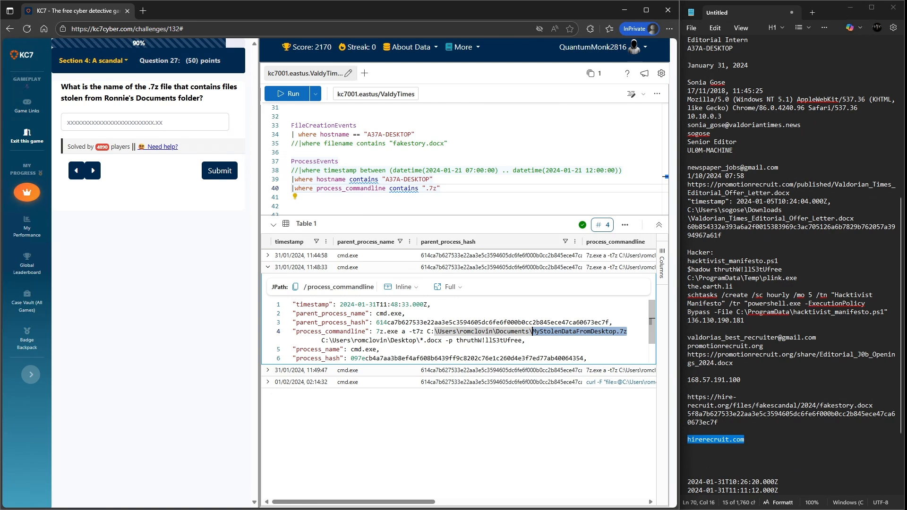
pyautogui.click(145, 121)
pyautogui.hotkey('ctrl', 'v')
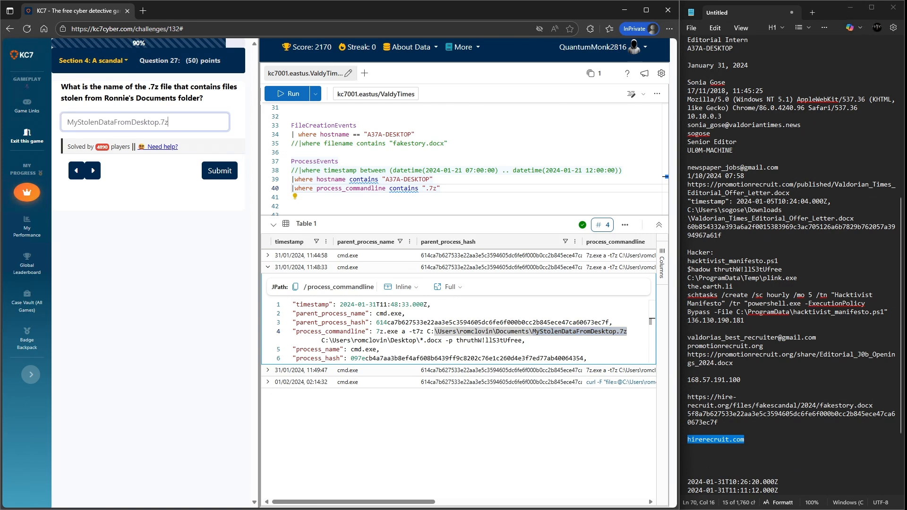
pyautogui.press('Return')
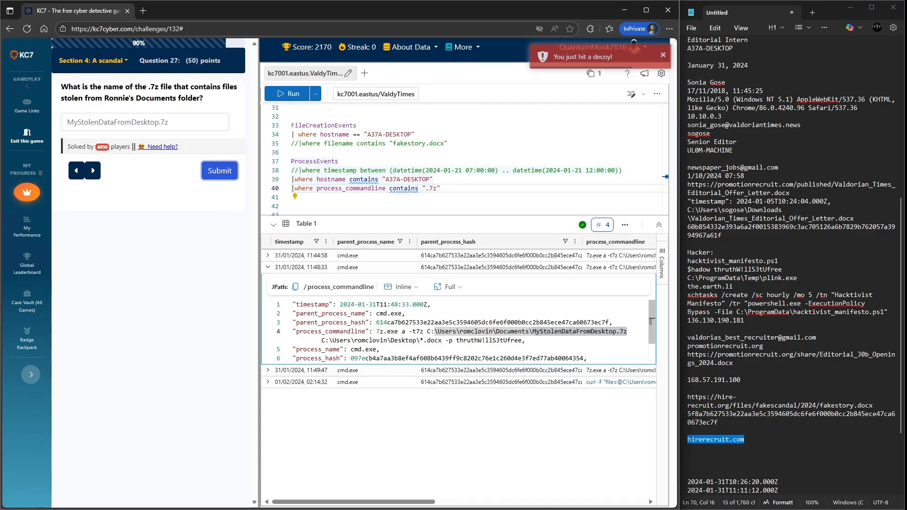
pyautogui.doubleClick(511, 322)
pyautogui.moveTo(628, 332); pyautogui.dragTo(537, 332)
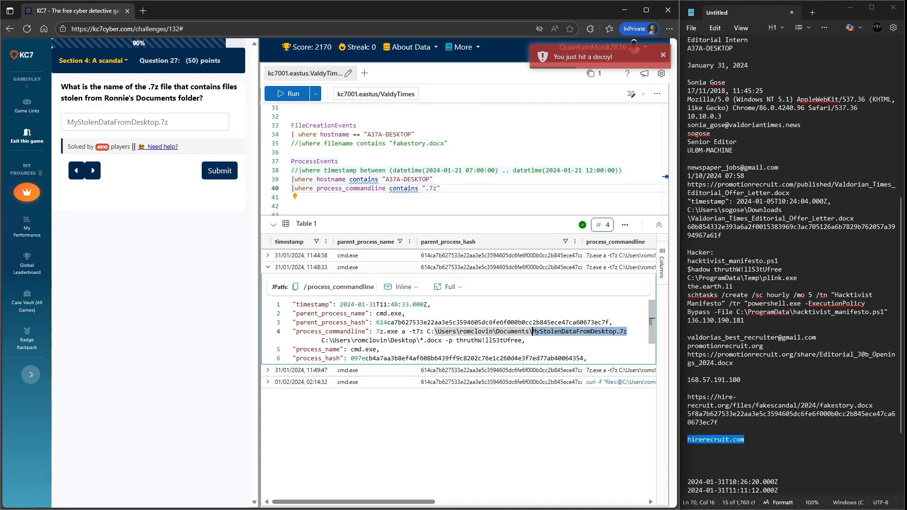
pyautogui.click(169, 122)
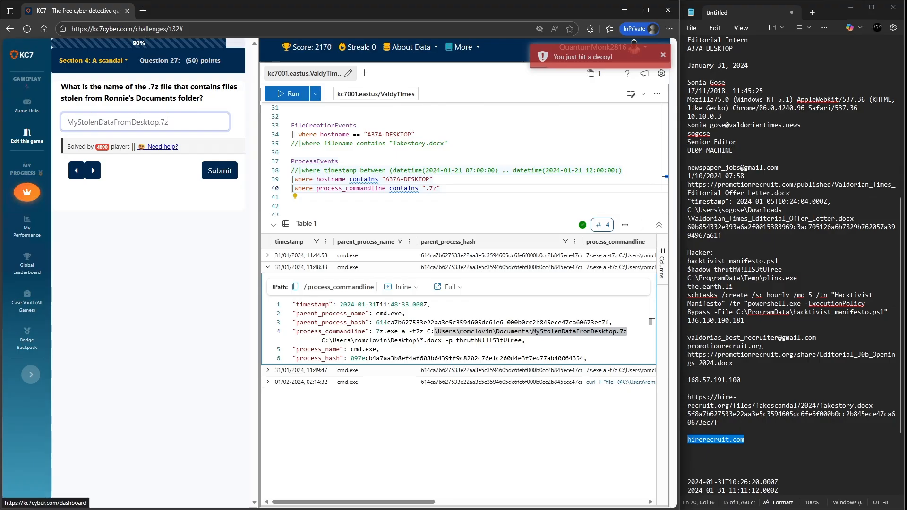
pyautogui.click(220, 170)
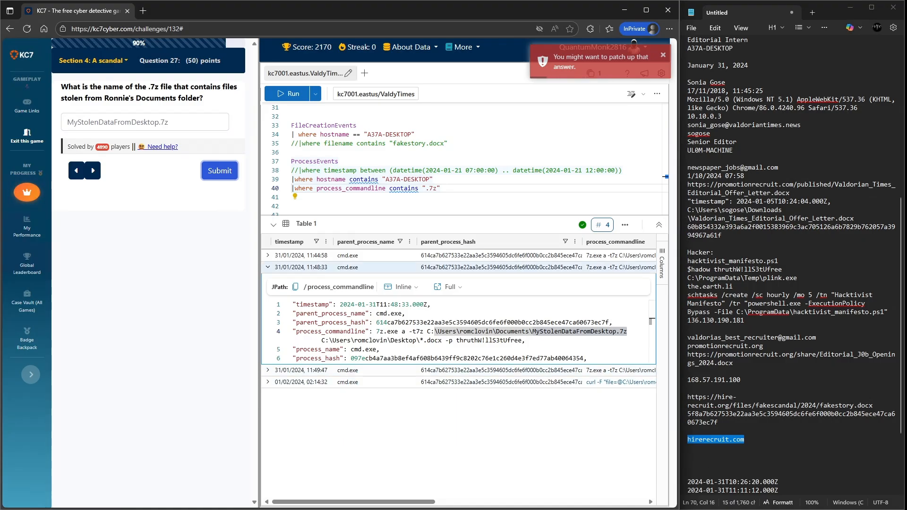
# - Copy MyStolenDataFromDocuments.7z from the 11:44:58 command line and submit it as the Documents-folder archive
pyautogui.click(267, 255)
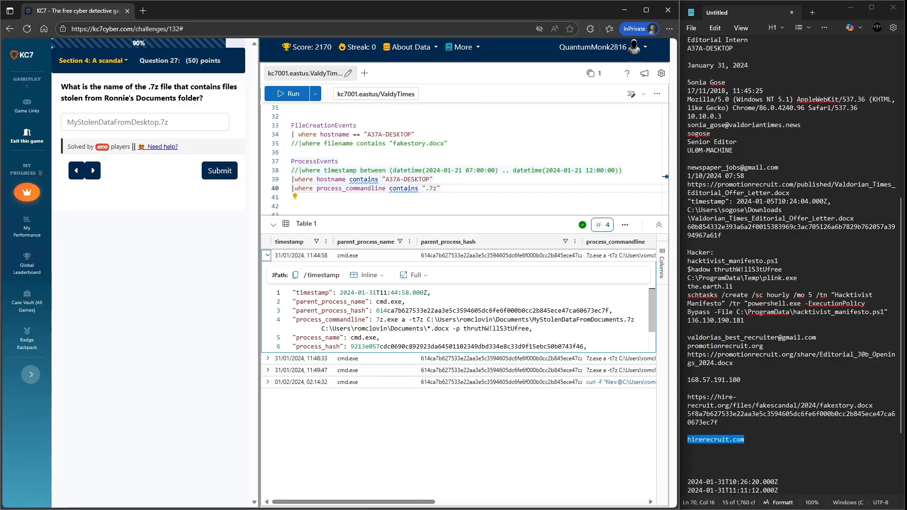
pyautogui.moveTo(635, 320); pyautogui.dragTo(533, 320)
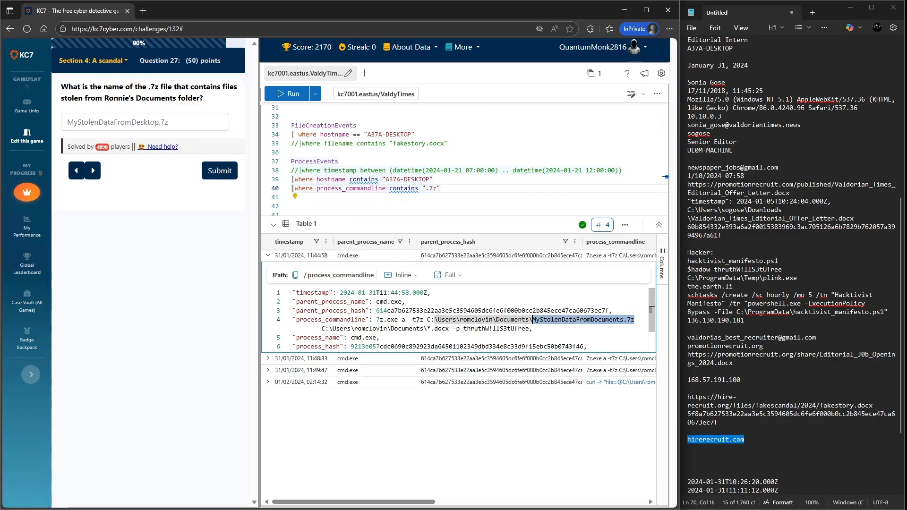
pyautogui.tripleClick(119, 121)
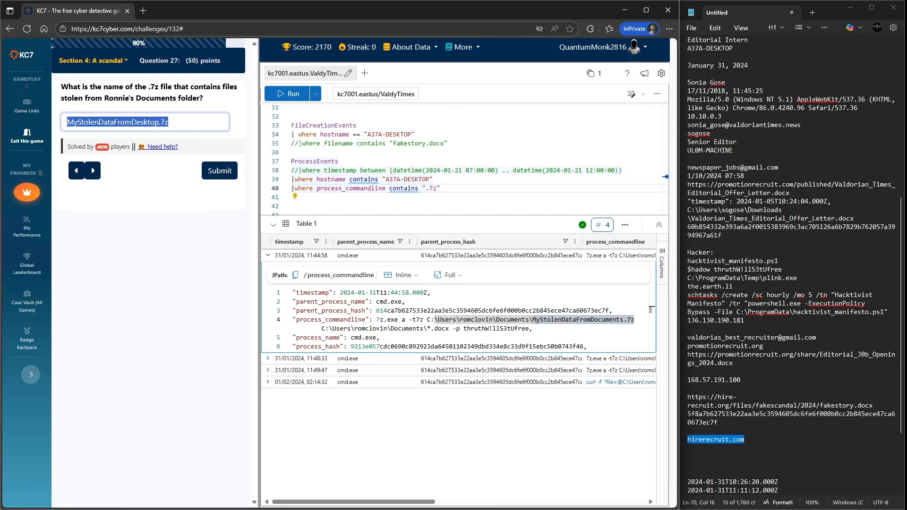
pyautogui.moveTo(137, 99); pyautogui.dragTo(203, 98)
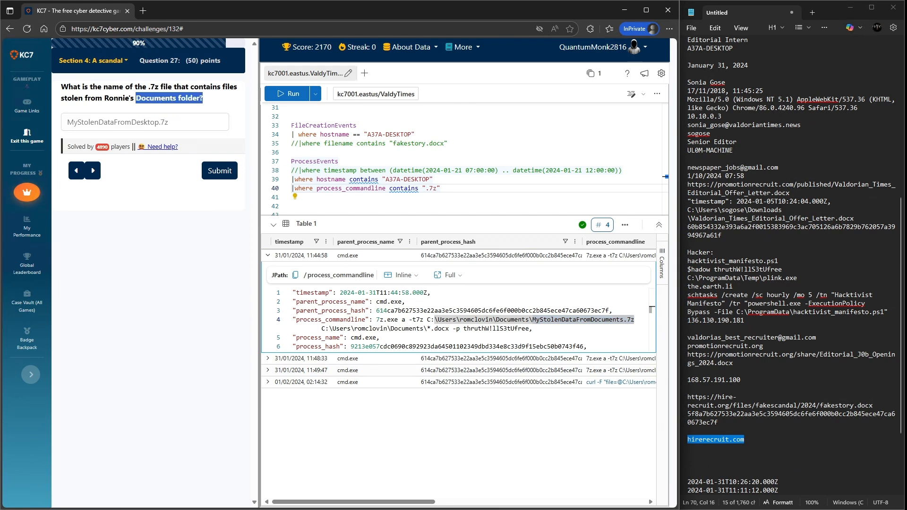
pyautogui.click(145, 122)
pyautogui.hotkey('ctrl', 'a')
pyautogui.write('MyStolenDataFromDocuments.7z')
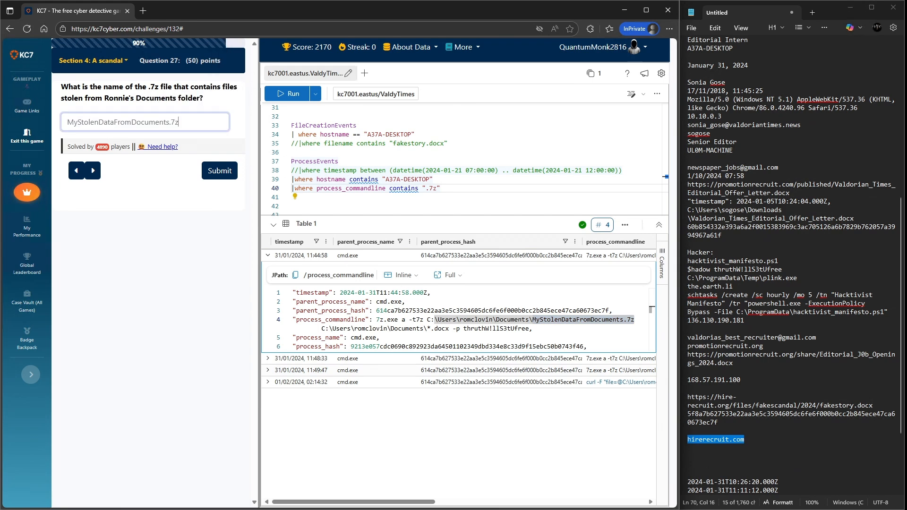
pyautogui.click(219, 171)
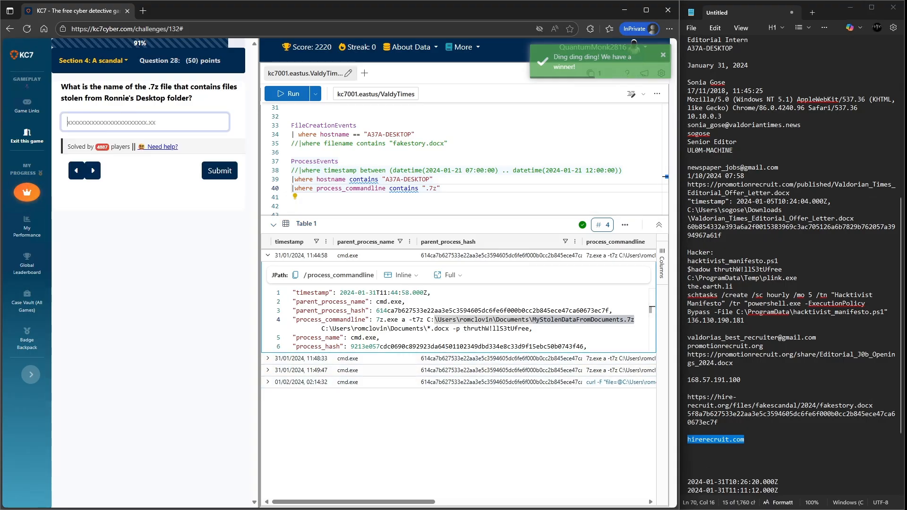
# - Copy MyStolenDataFromDesktop.7z from the 11:48:33 command line and submit it as the Desktop-folder archive
pyautogui.click(268, 358)
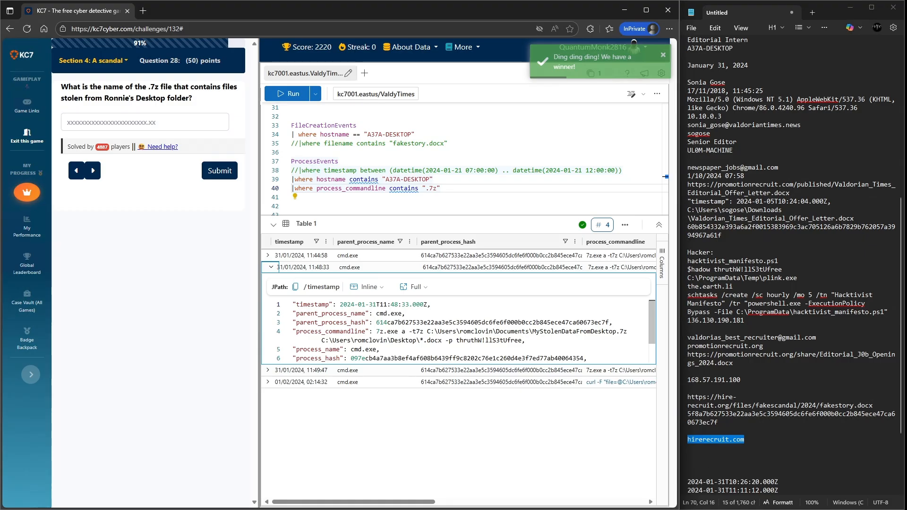
pyautogui.moveTo(628, 332); pyautogui.dragTo(532, 331)
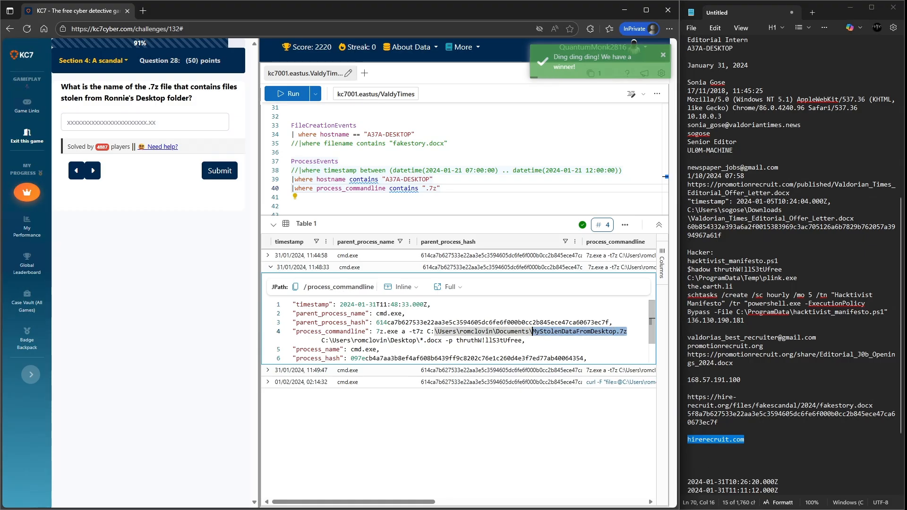
pyautogui.hotkey('ctrl', 'c')
pyautogui.click(145, 122)
pyautogui.hotkey('ctrl', 'v')
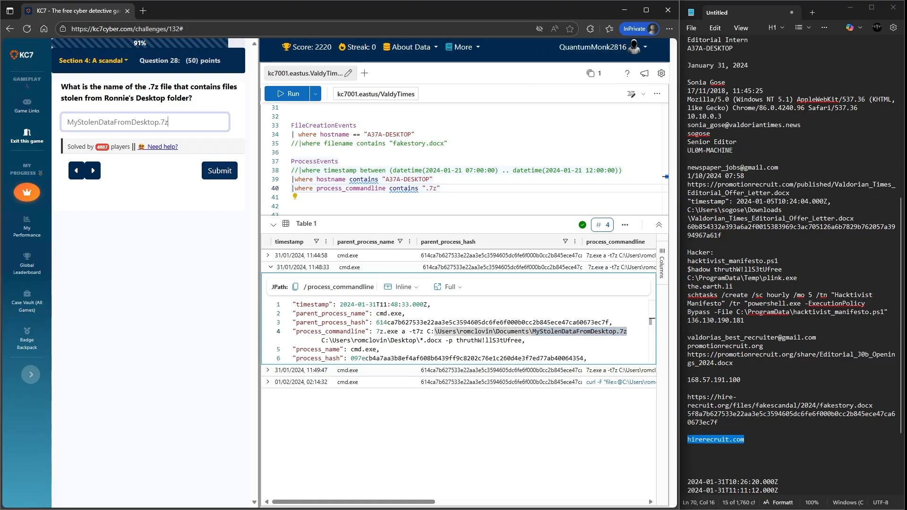
pyautogui.click(220, 170)
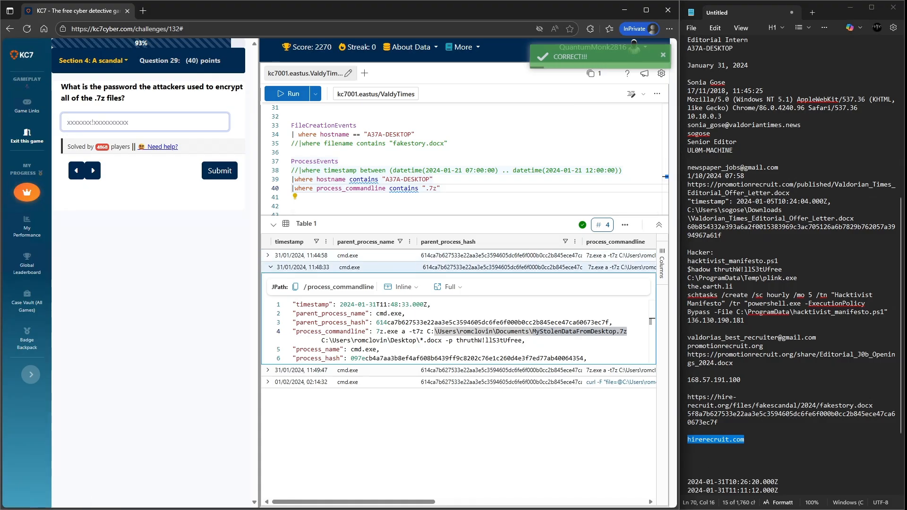
# - Copy the 7z encryption password from the command line and submit it as the archive password answer
pyautogui.moveTo(522, 340); pyautogui.dragTo(456, 341)
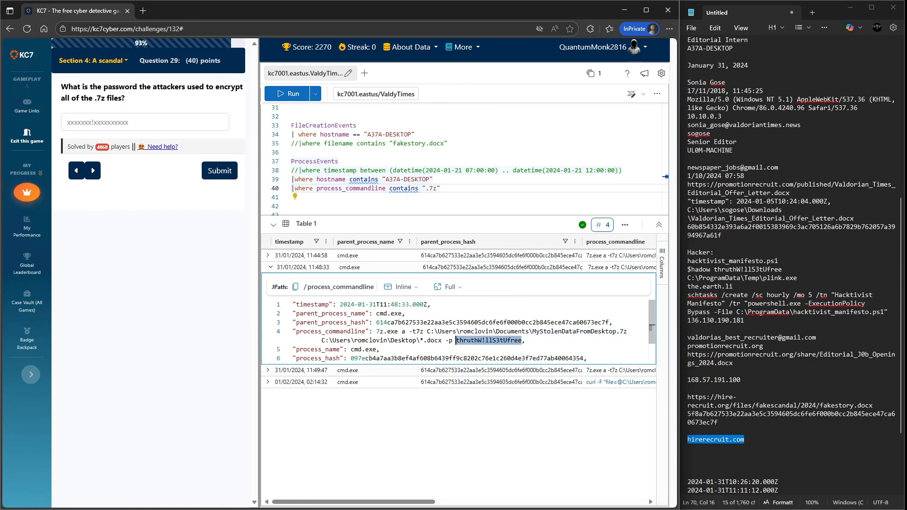
pyautogui.click(145, 122)
pyautogui.hotkey('ctrl', 'v')
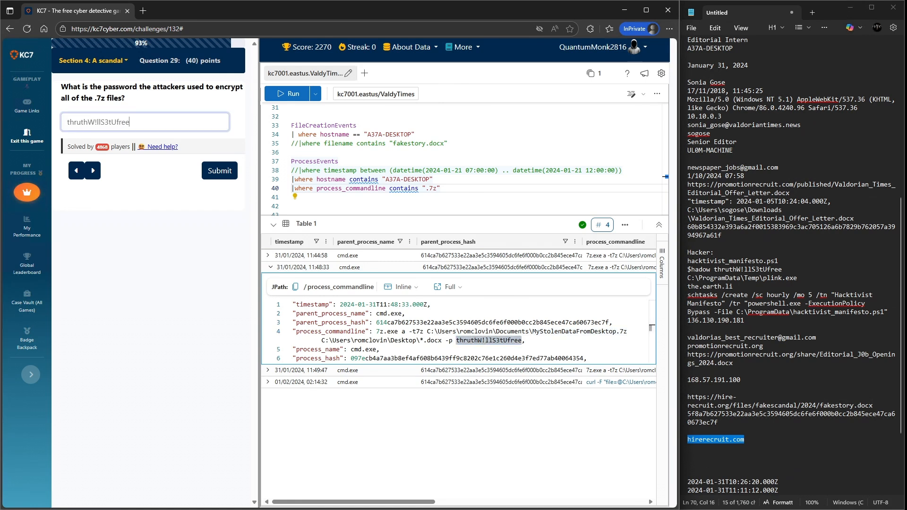
pyautogui.click(220, 170)
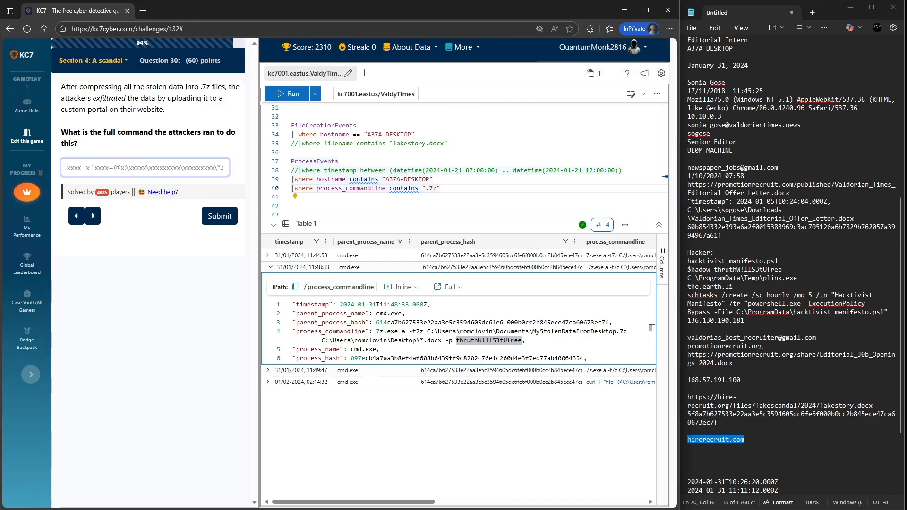
# - Copy the full curl upload command from the 02:14:32 process event and submit it as the attackers' exfiltration command
pyautogui.scroll(-1, 458, 330)
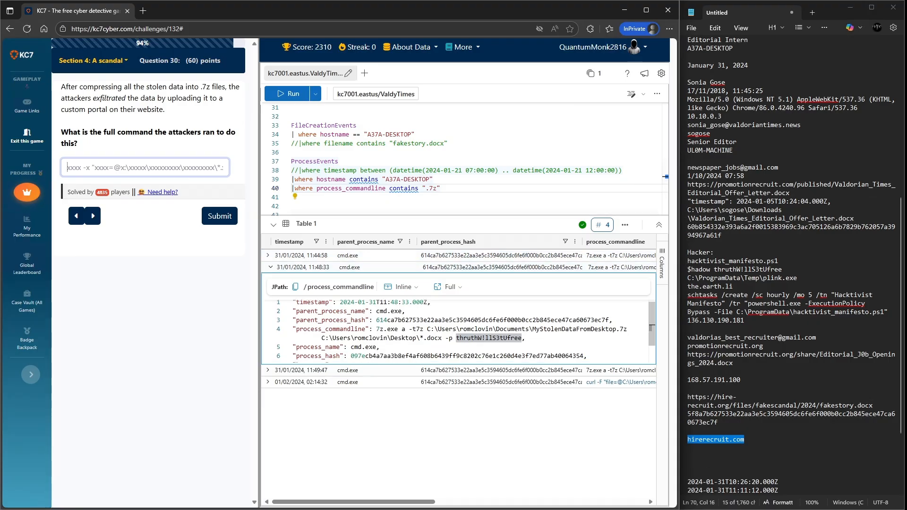
pyautogui.hscroll(5, 458, 331)
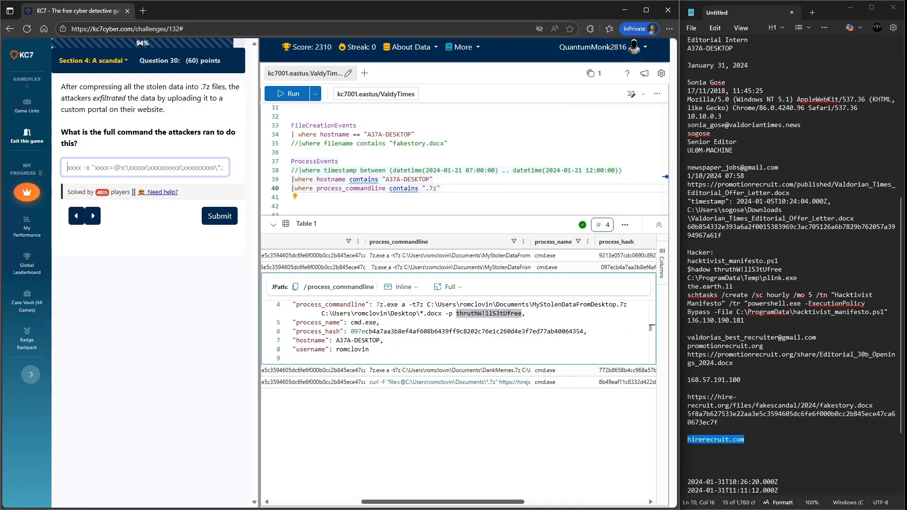
pyautogui.doubleClick(548, 382)
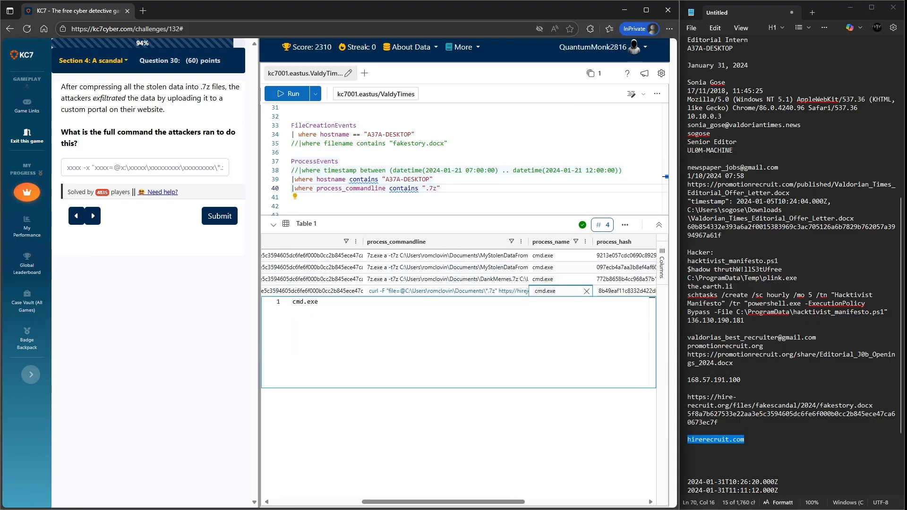
pyautogui.hscroll(-5, 458, 270)
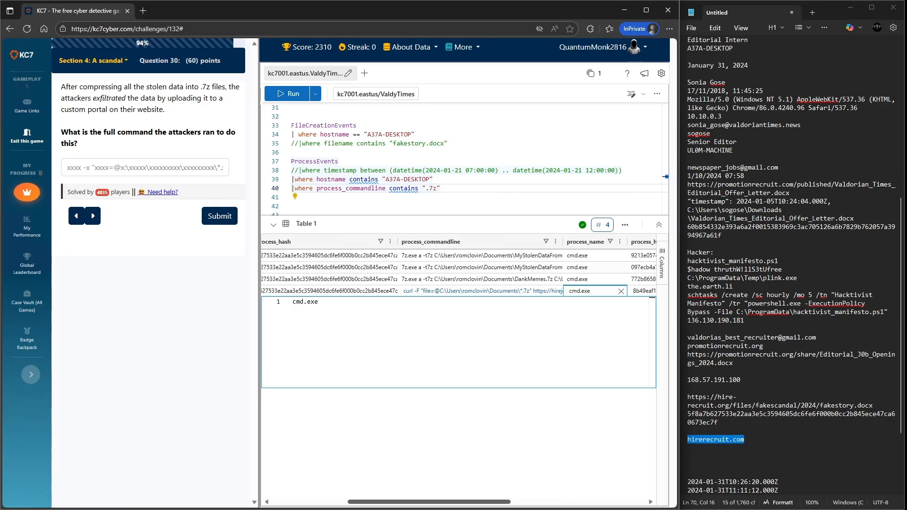
pyautogui.click(269, 291)
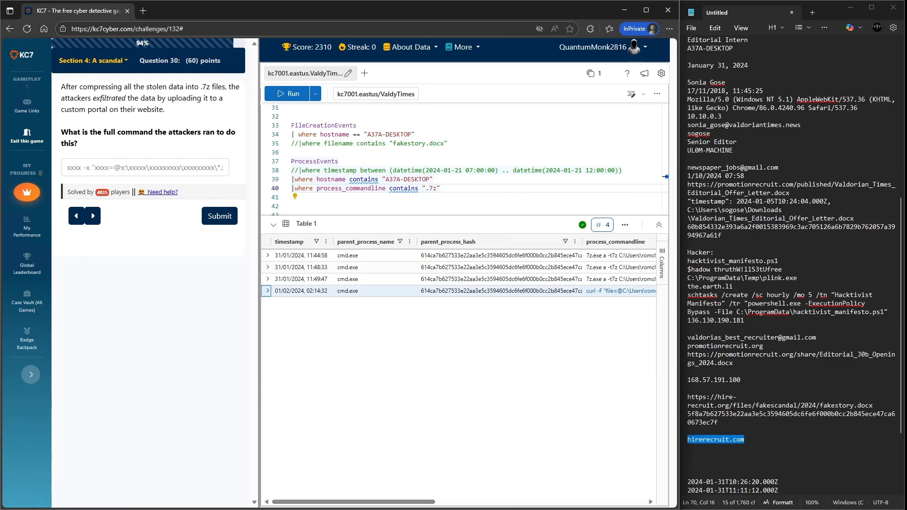
pyautogui.click(268, 291)
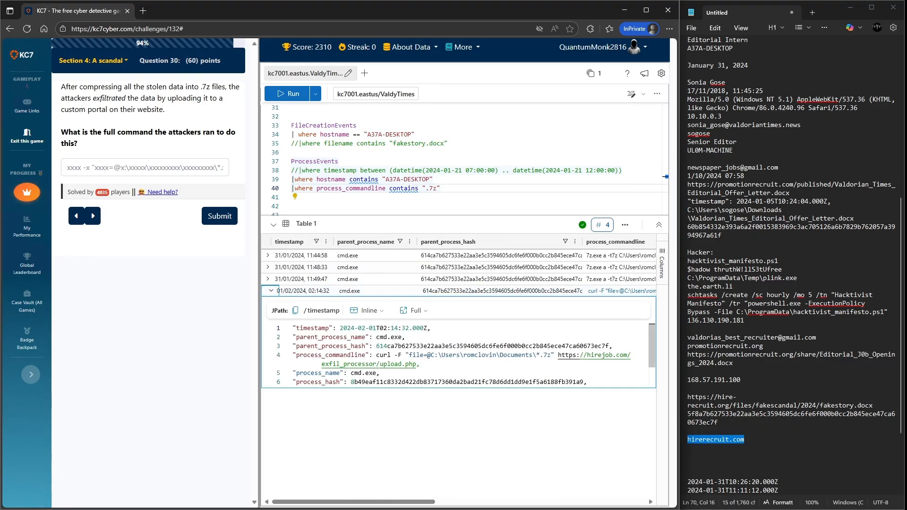
pyautogui.scroll(-1, 458, 355)
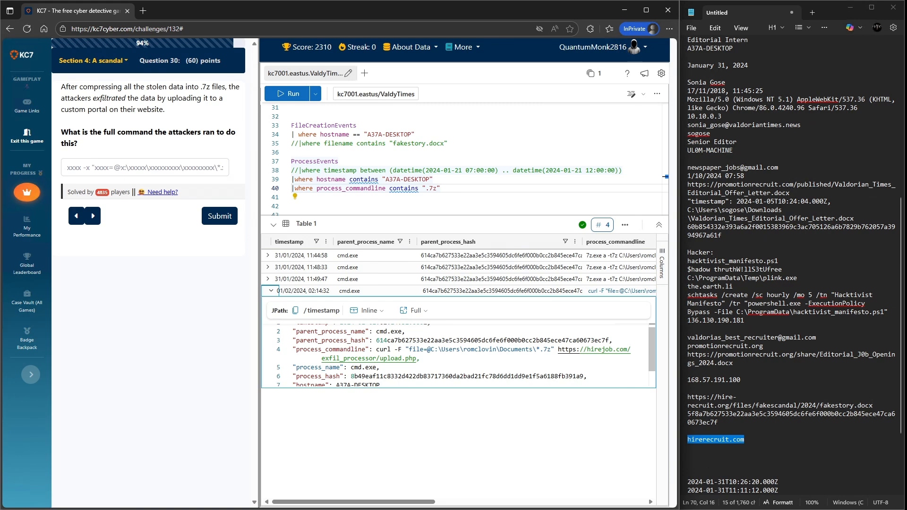
pyautogui.moveTo(377, 349); pyautogui.dragTo(417, 359)
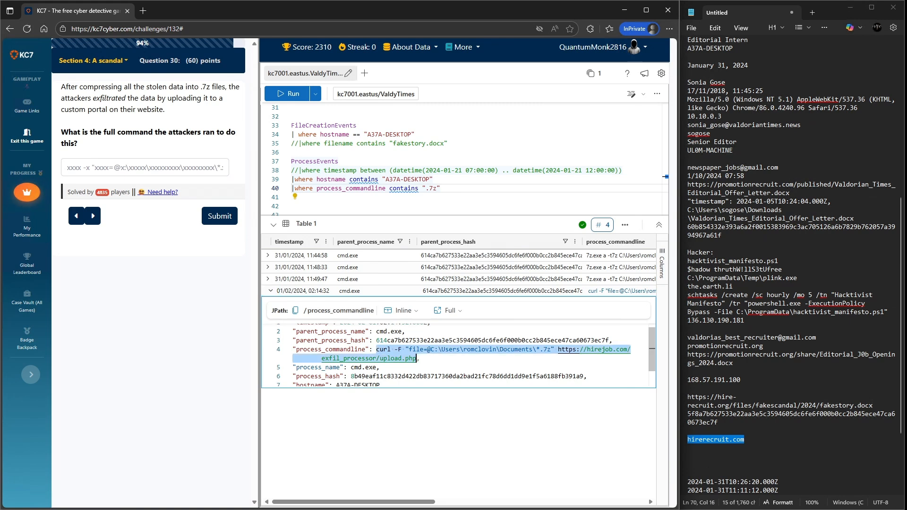
pyautogui.hotkey('ctrl', 'c')
pyautogui.click(145, 167)
pyautogui.hotkey('ctrl', 'v')
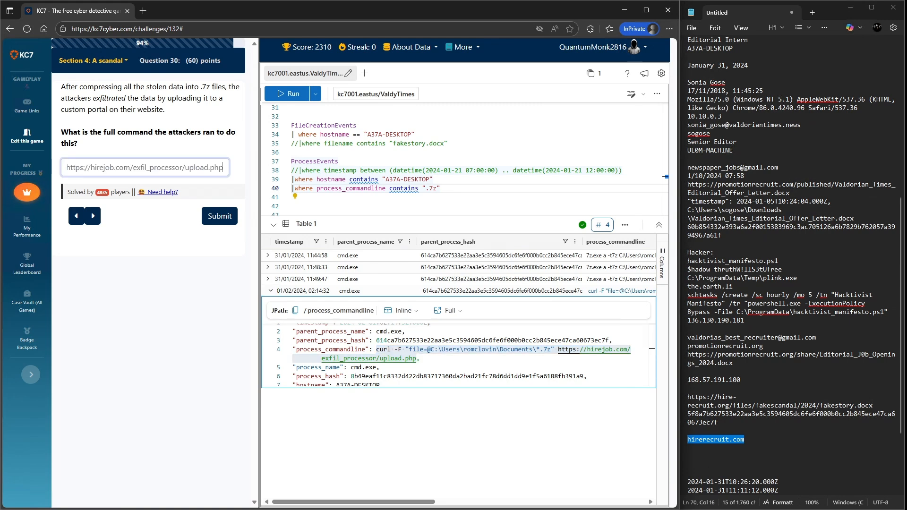
pyautogui.press('Return')
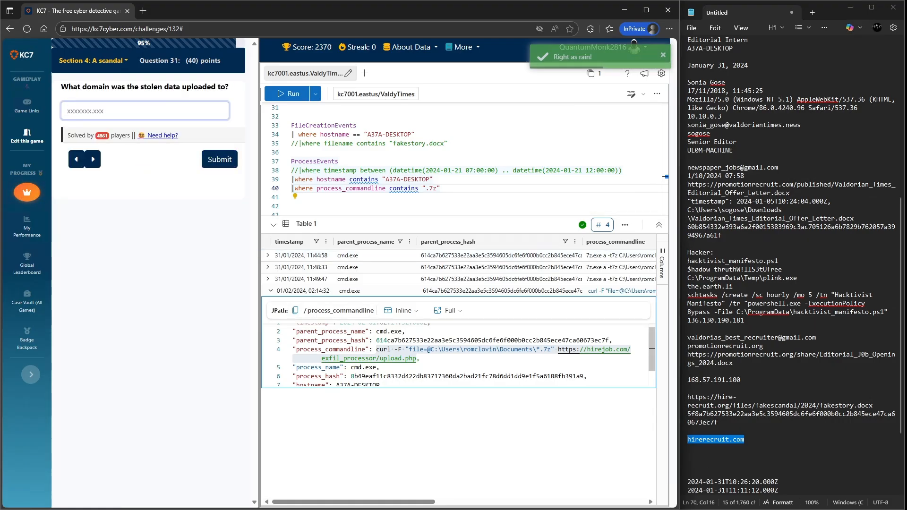
# - Copy the hirejob.com domain from the curl command line and submit it as the upload domain
pyautogui.moveTo(580, 350); pyautogui.dragTo(627, 350)
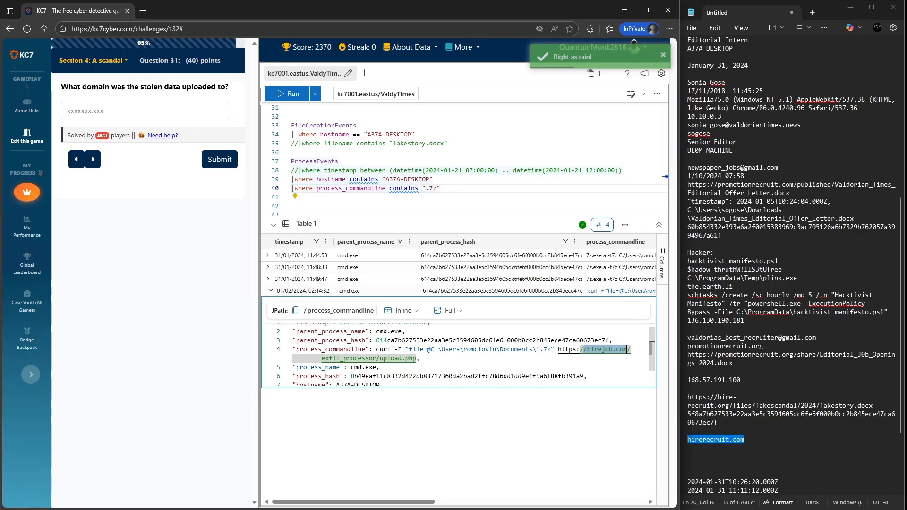
pyautogui.hotkey('ctrl', 'c')
pyautogui.click(145, 111)
pyautogui.hotkey('ctrl', 'v')
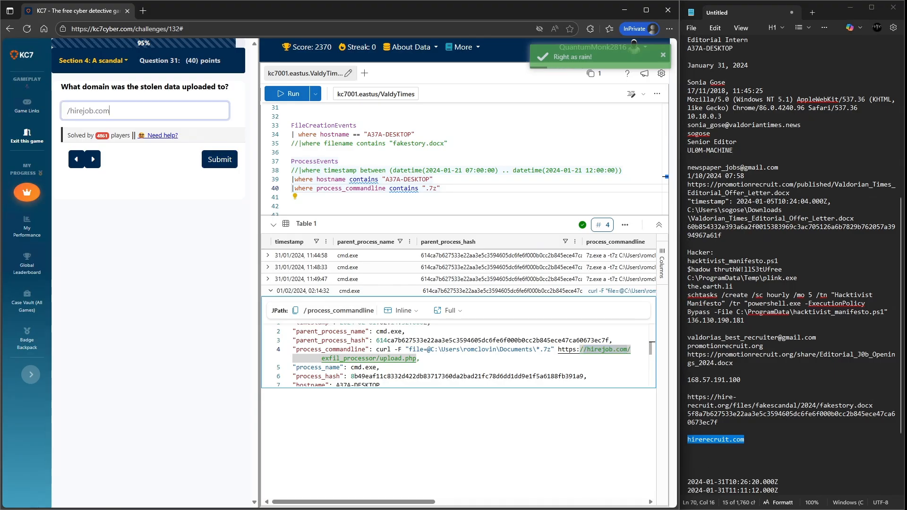
pyautogui.click(70, 111)
pyautogui.press('BackSpace')
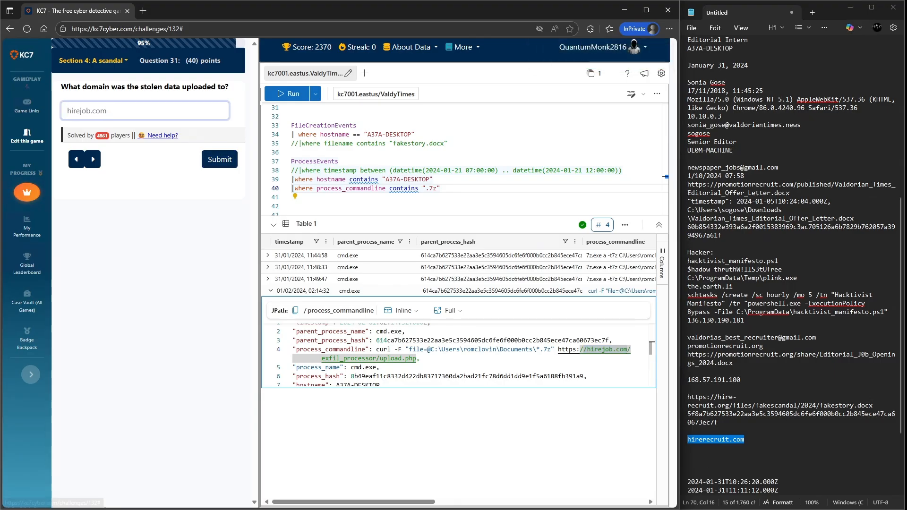
pyautogui.press('Return')
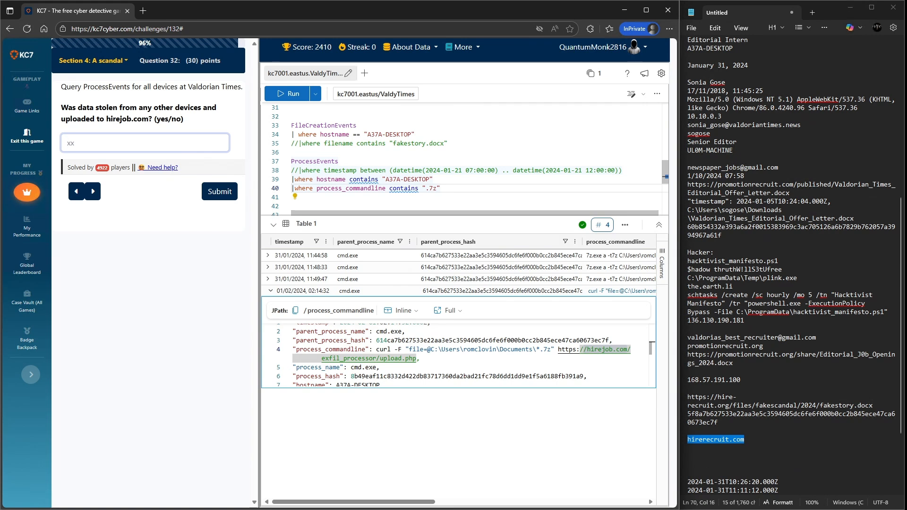
# - Comment out the A37A-DESKTOP hostname filter and rerun the .7z command-line query across all devices
pyautogui.click(292, 179)
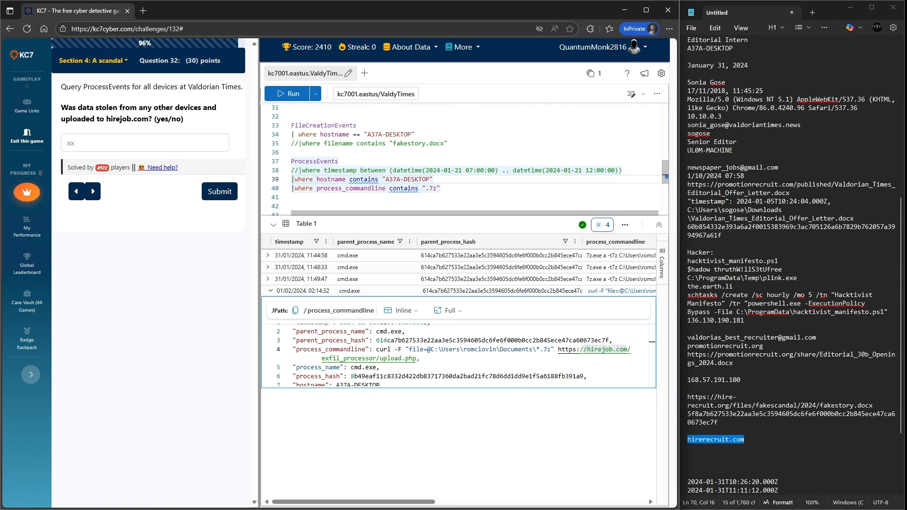
pyautogui.write('//')
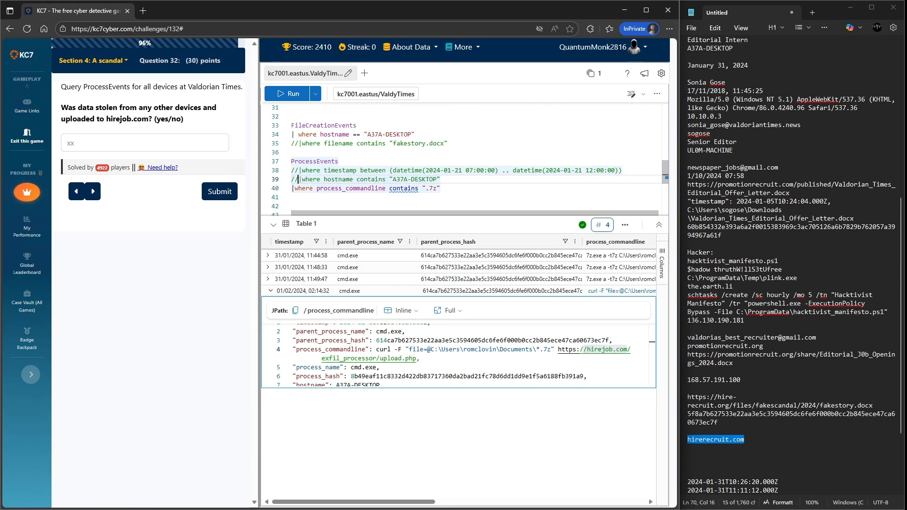
pyautogui.hotkey('shift', 'Return')
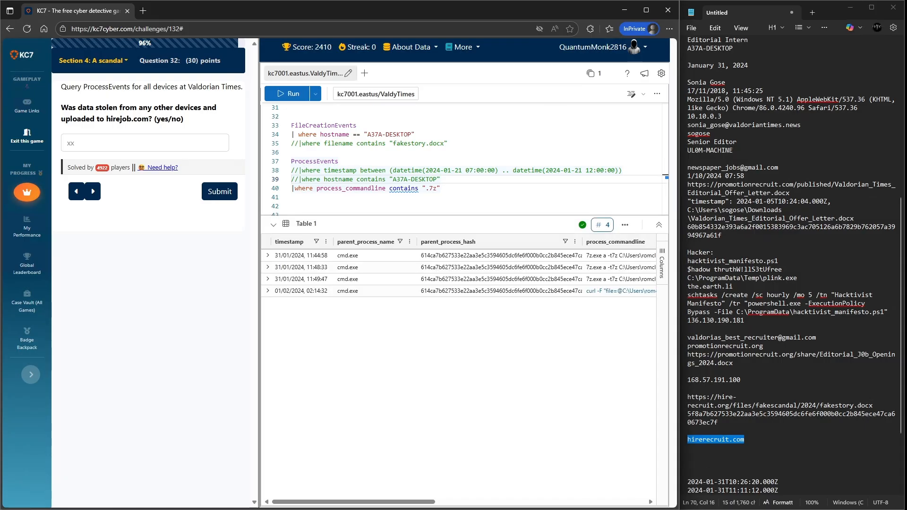
pyautogui.hscroll(10, 459, 274)
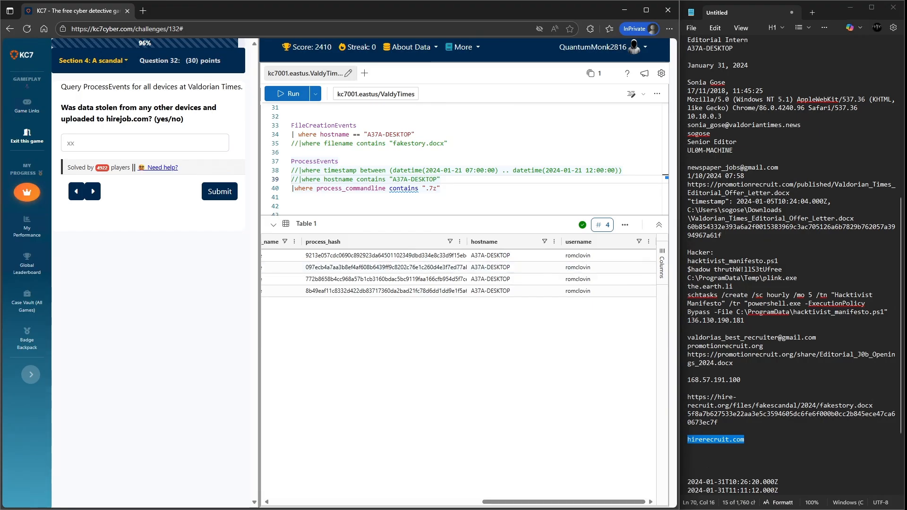
pyautogui.hscroll(-10, 459, 291)
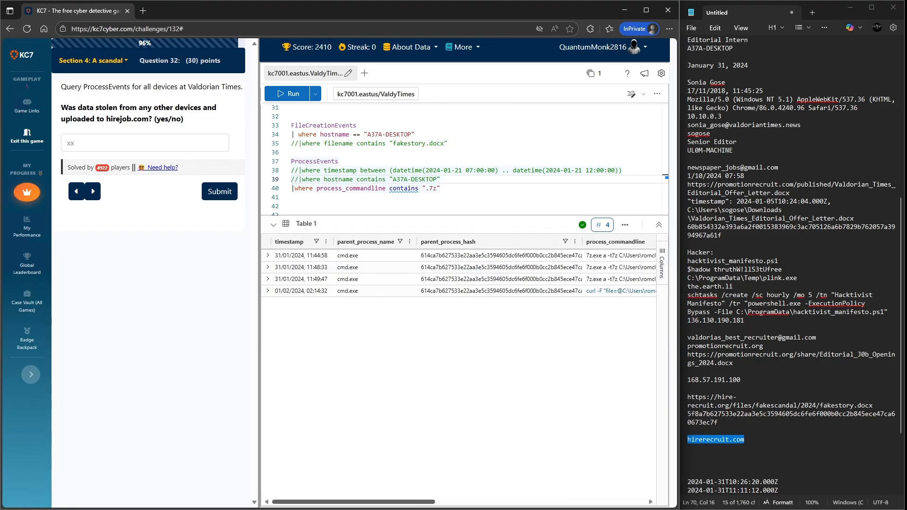
# - Answer no to whether data was stolen from other devices and uploaded to hirejob.com
pyautogui.click(145, 143)
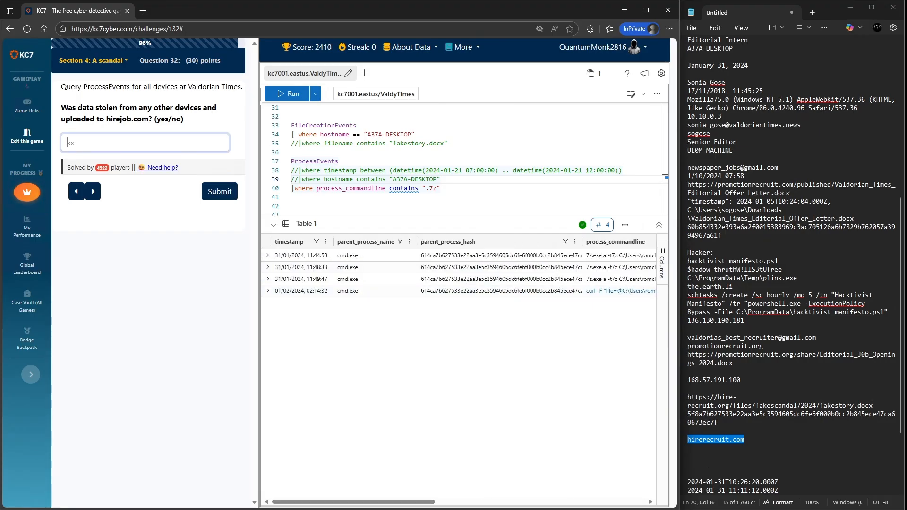
pyautogui.write('no')
pyautogui.click(210, 191)
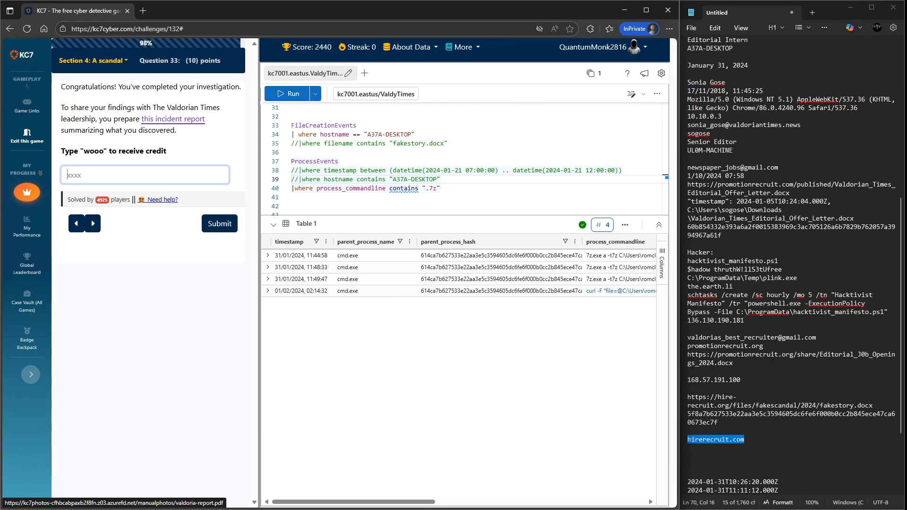
# - Open the linked incident report and read through its summary of the investigation
pyautogui.click(173, 119)
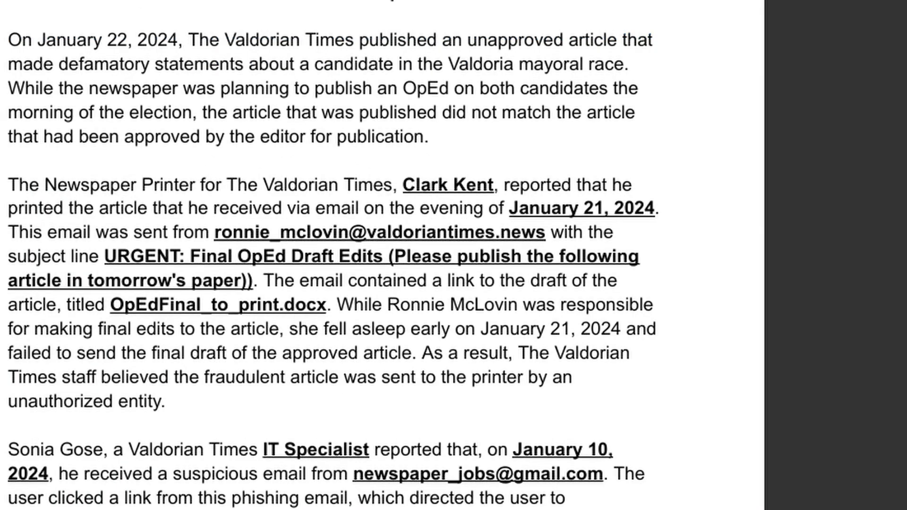
pyautogui.scroll(-15, 383, 255)
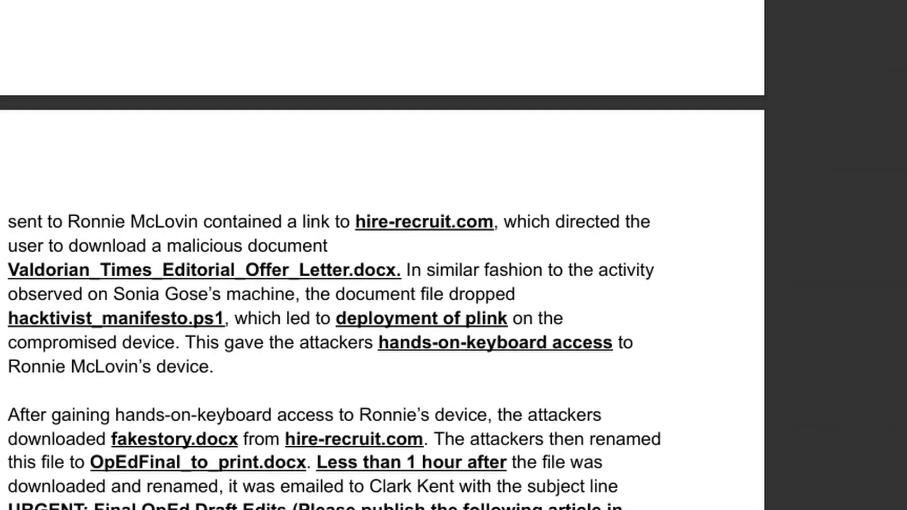
pyautogui.scroll(13, 382, 255)
pyautogui.scroll(3, 382, 255)
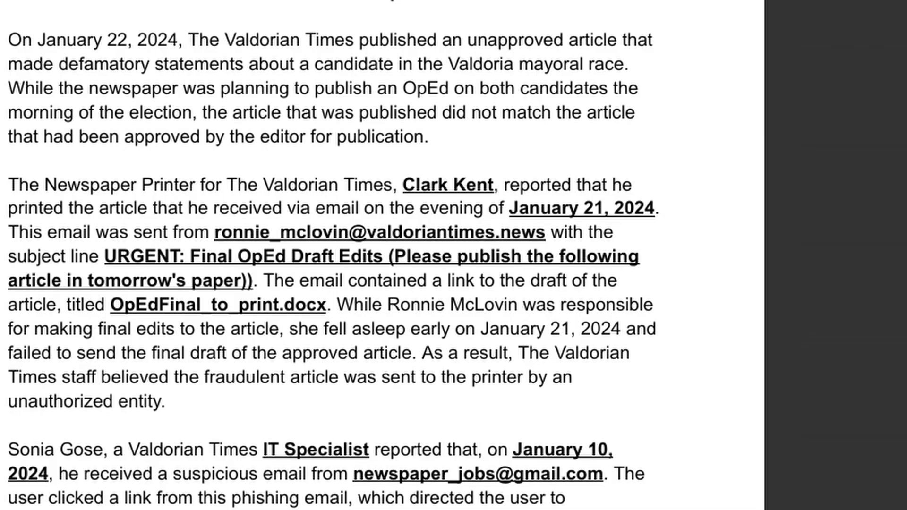
pyautogui.scroll(-1, 333, 265)
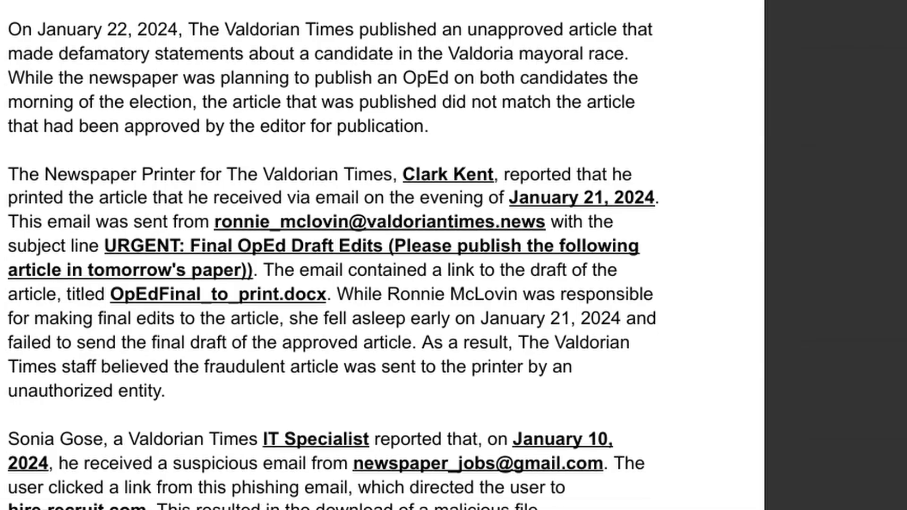
pyautogui.scroll(-1, 333, 256)
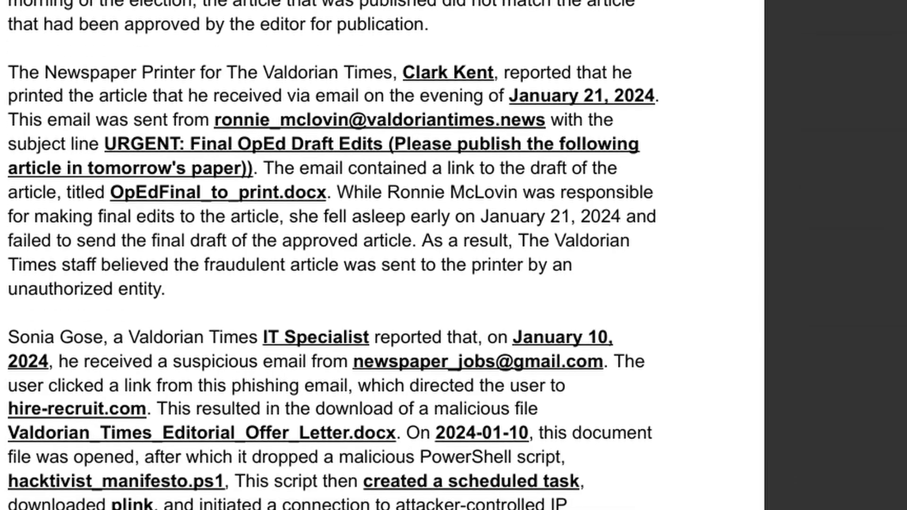
pyautogui.scroll(-1, 333, 255)
pyautogui.scroll(-2, 333, 255)
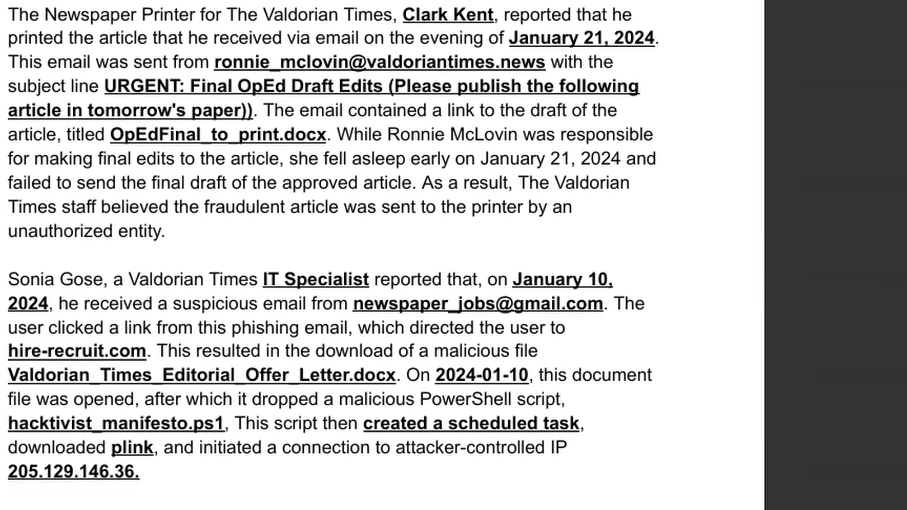
pyautogui.scroll(-1, 333, 255)
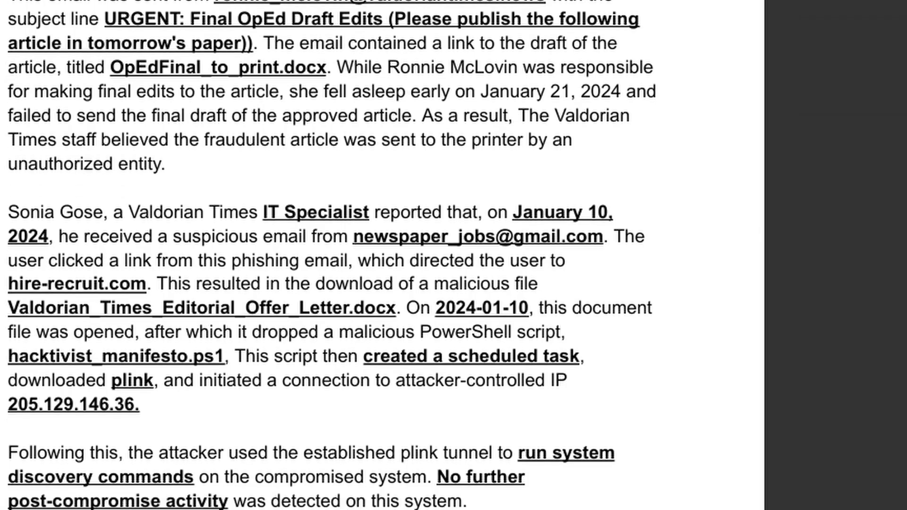
pyautogui.scroll(-5, 333, 255)
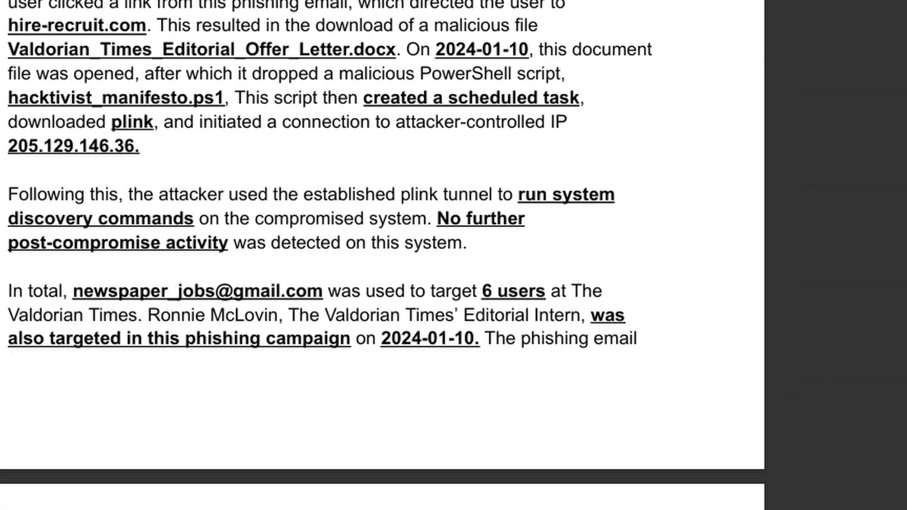
pyautogui.scroll(-2, 333, 255)
pyautogui.scroll(-1, 383, 255)
pyautogui.scroll(2, 383, 255)
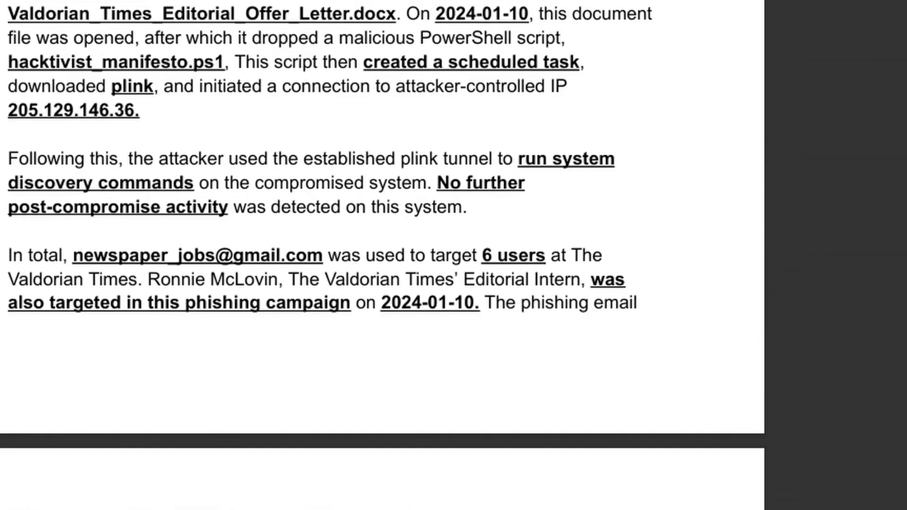
pyautogui.scroll(-8, 382, 255)
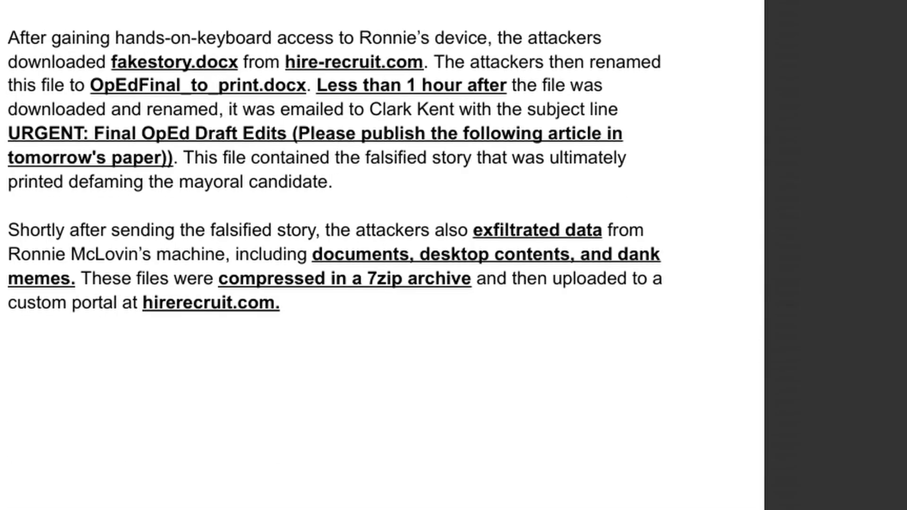
pyautogui.scroll(1, 382, 255)
pyautogui.scroll(5, 383, 255)
pyautogui.scroll(-5, 383, 255)
pyautogui.scroll(10, 382, 255)
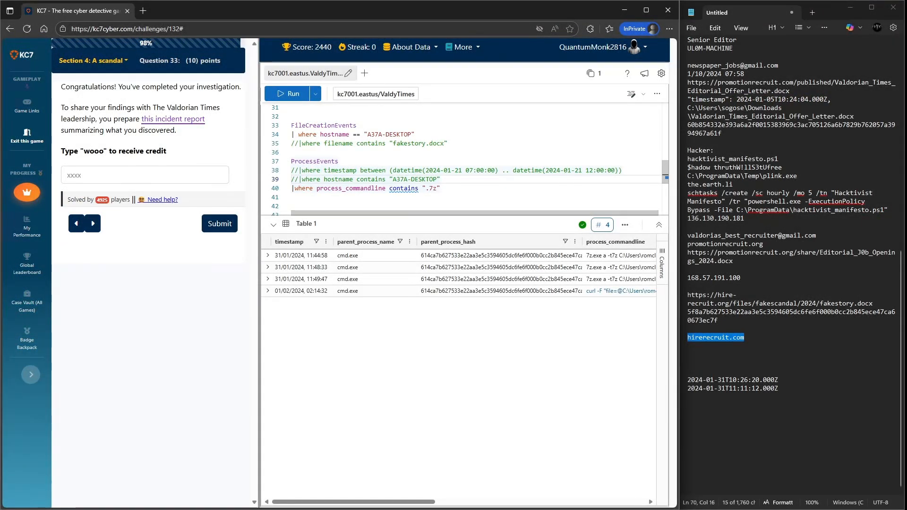
# - Enter wooo in the answer field to receive credit for completing the investigation
pyautogui.click(144, 175)
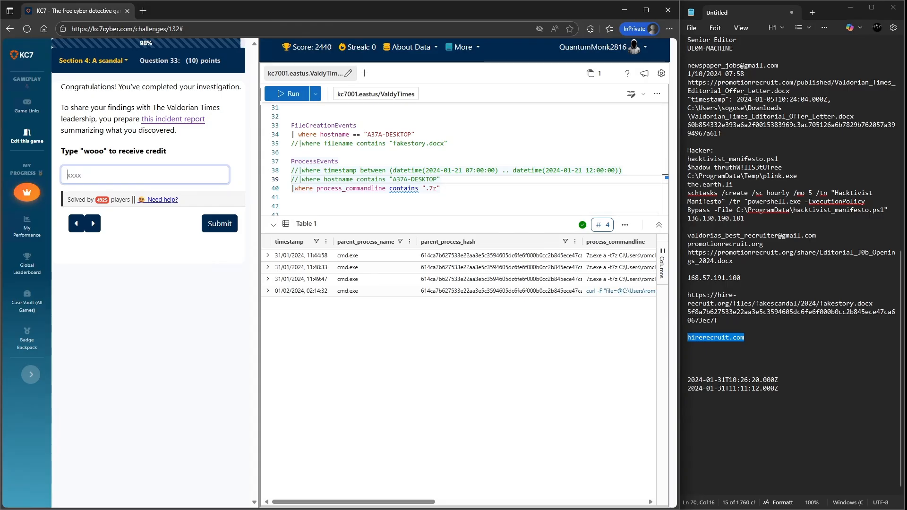
pyautogui.write('wooo')
pyautogui.press('Return')
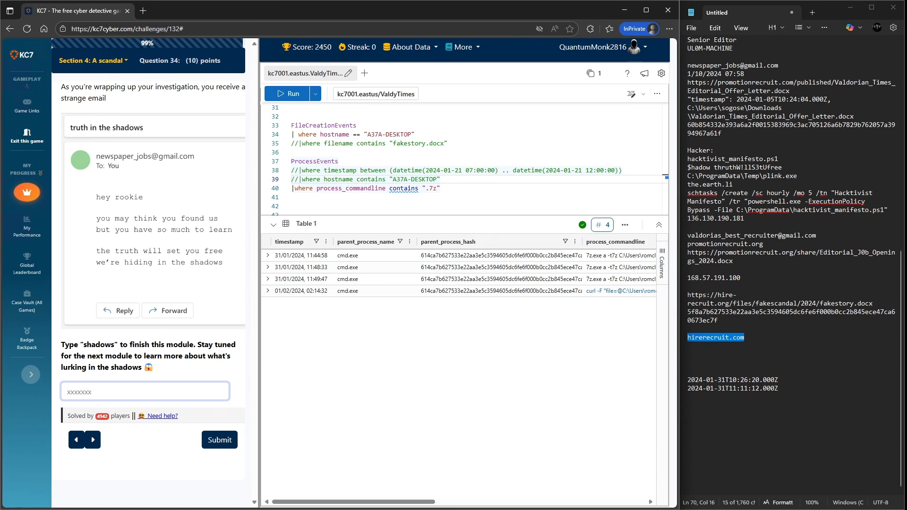
# - Enter shadows as the final answer to finish the module
pyautogui.write('show')
pyautogui.press('BackSpace')
pyautogui.press('BackSpace')
pyautogui.write('adows')
pyautogui.press('Return')
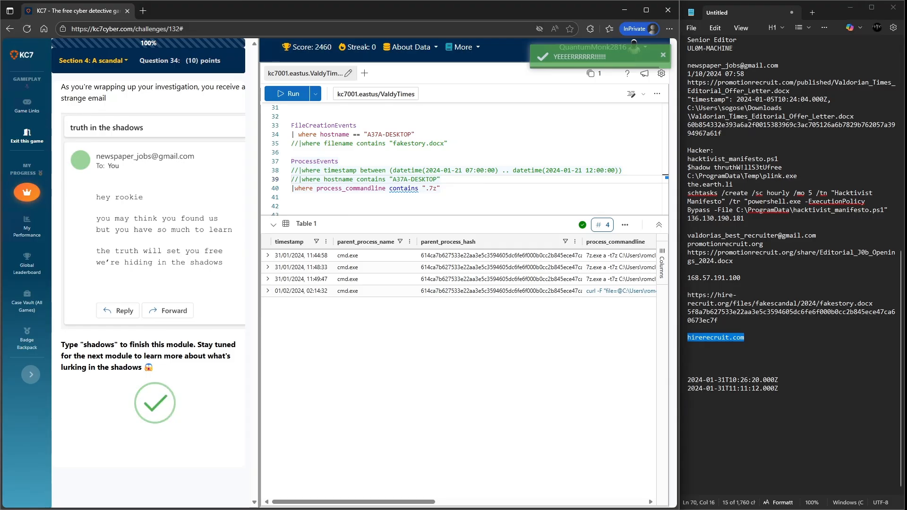